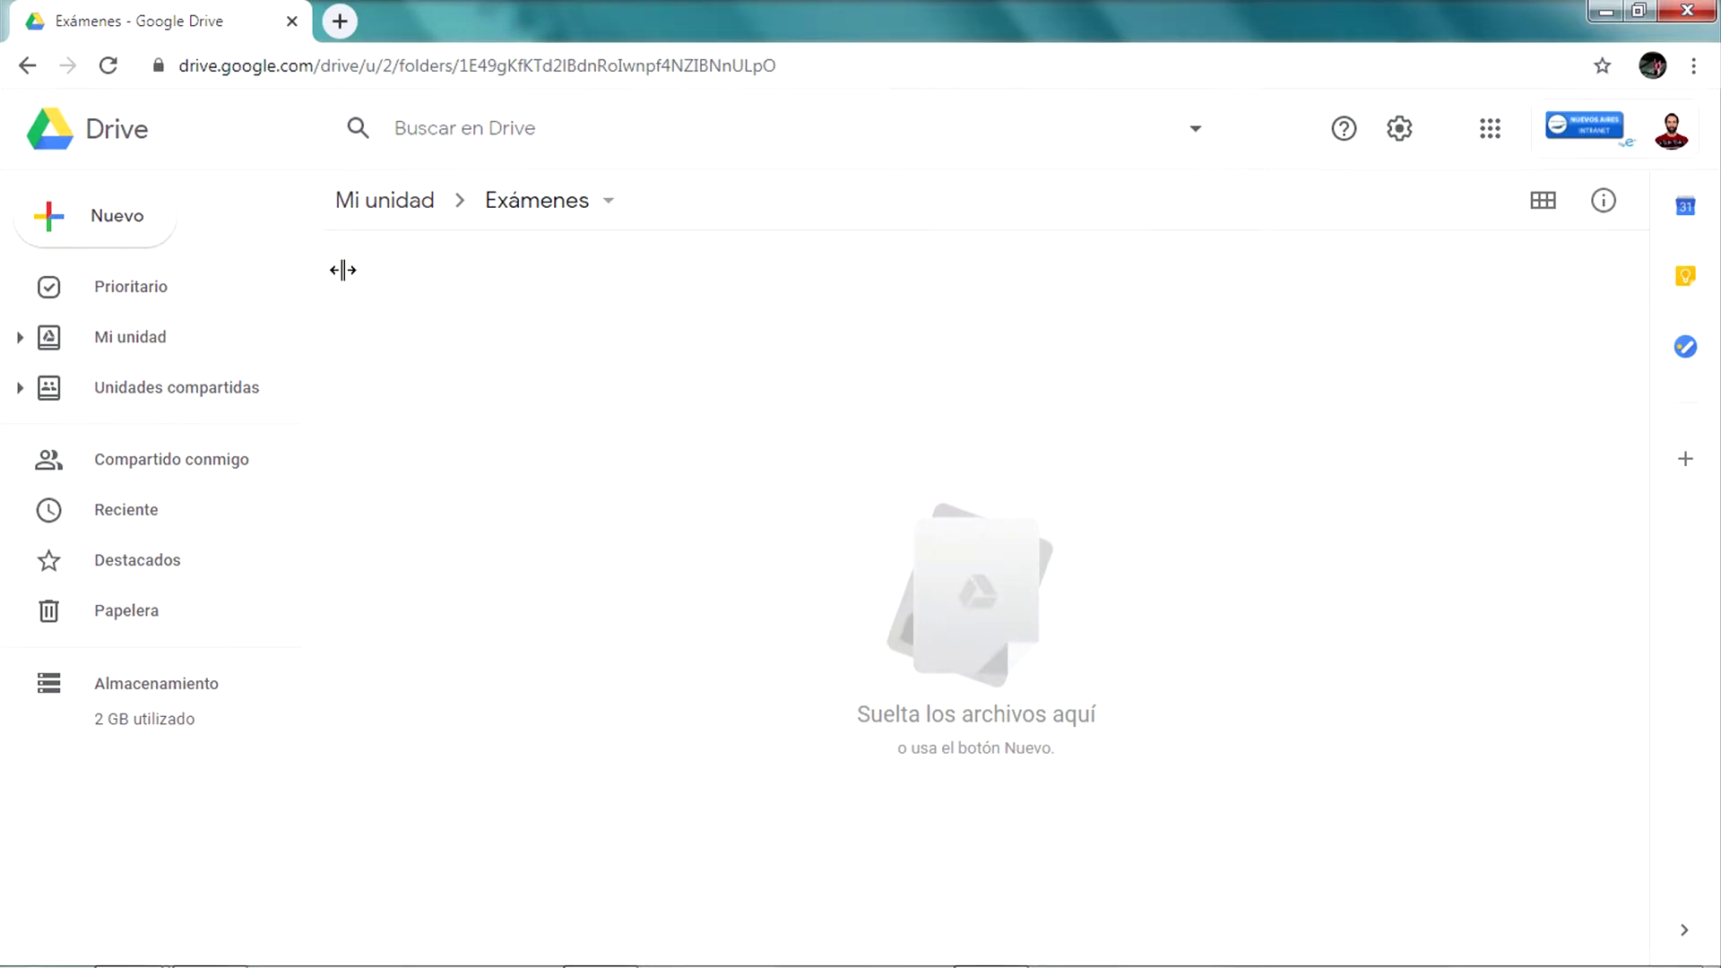
Create a blank Google Form in the Exámenes folder via Más > Formularios de Google
right_click(730, 399)
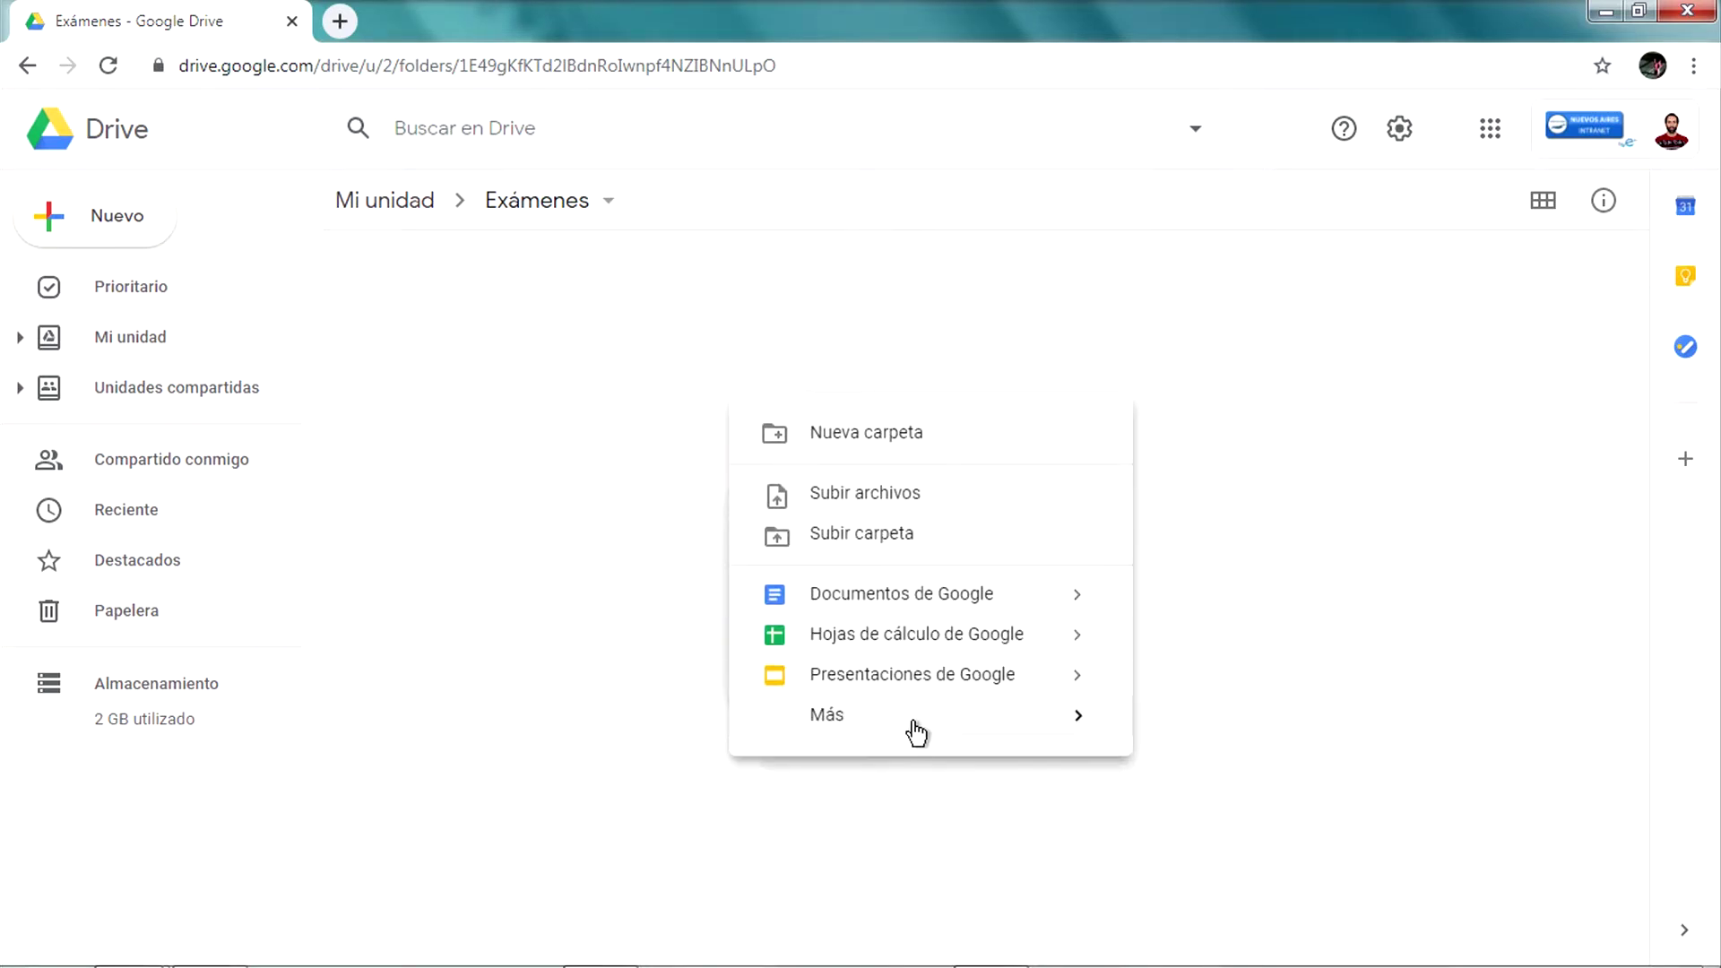
click(611, 384)
right_click(611, 384)
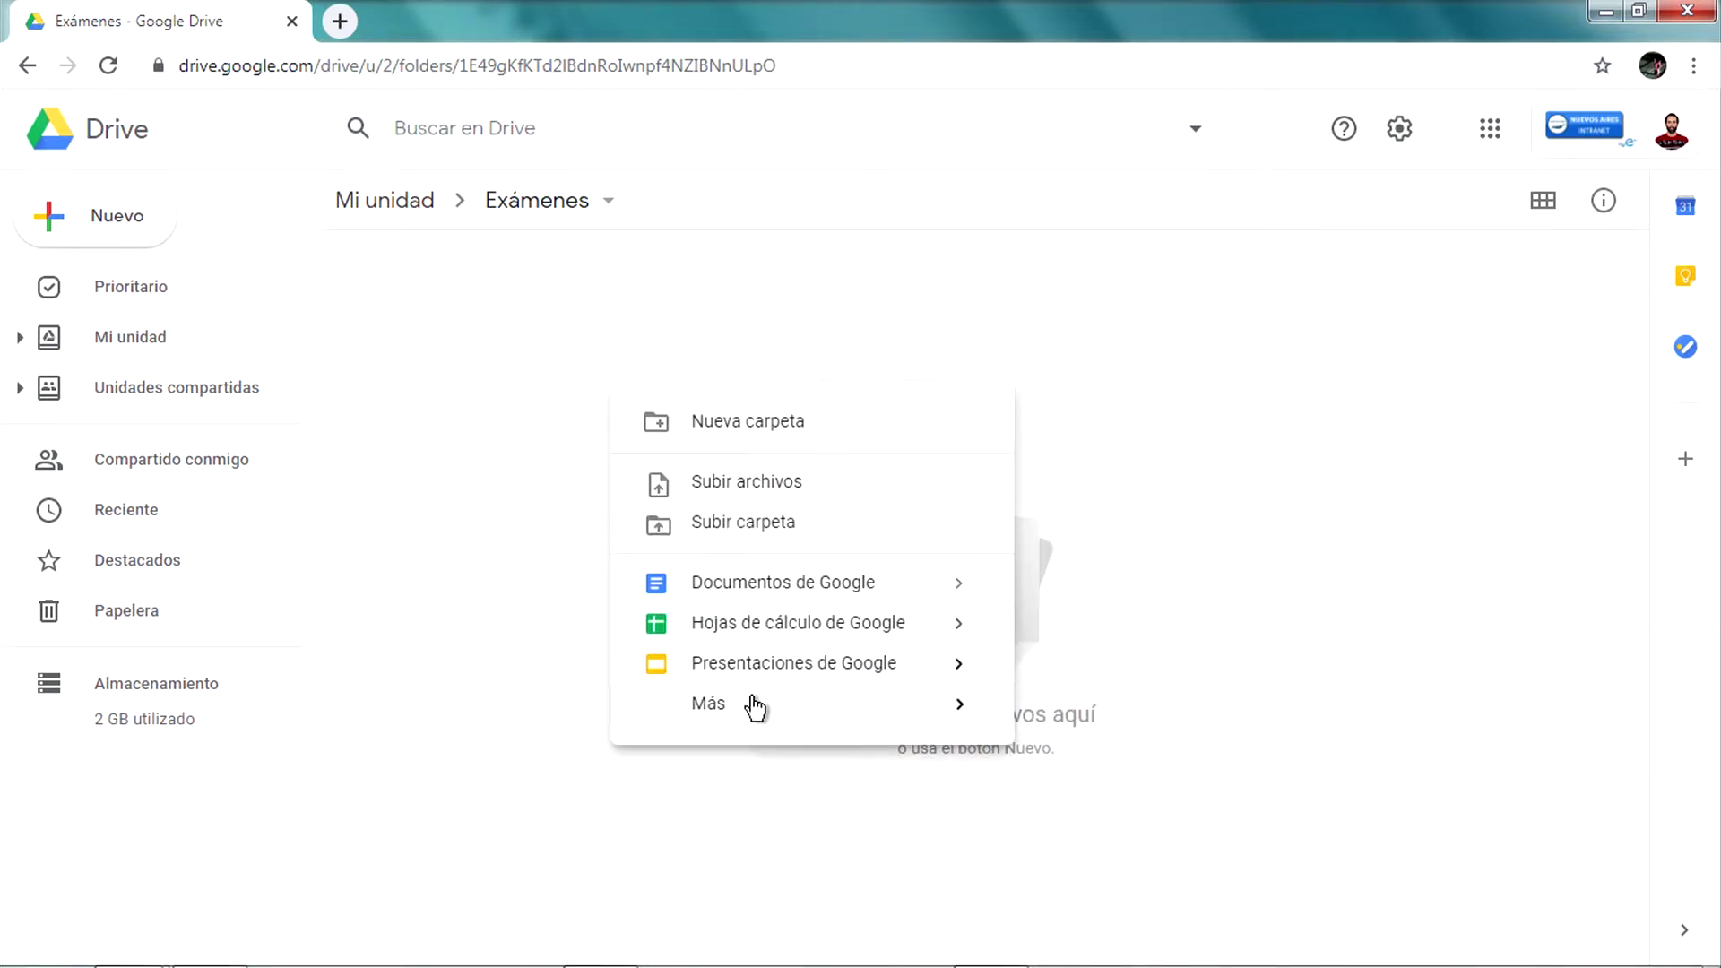
mouse_move(757, 704)
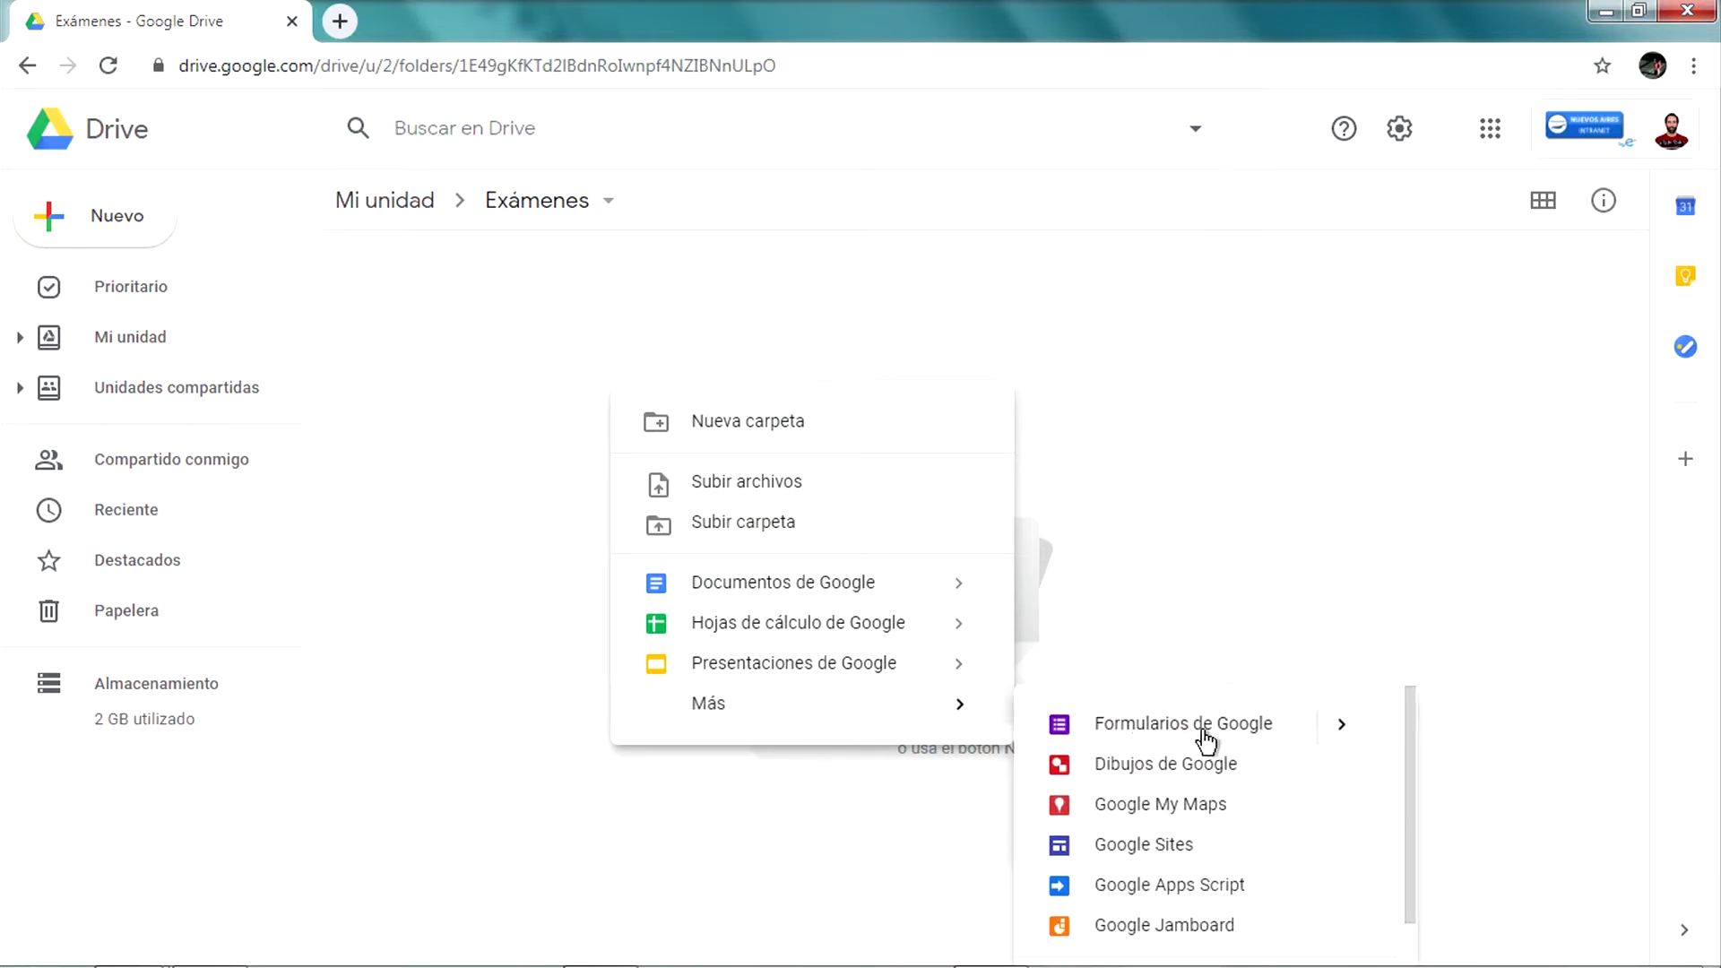
click(1170, 733)
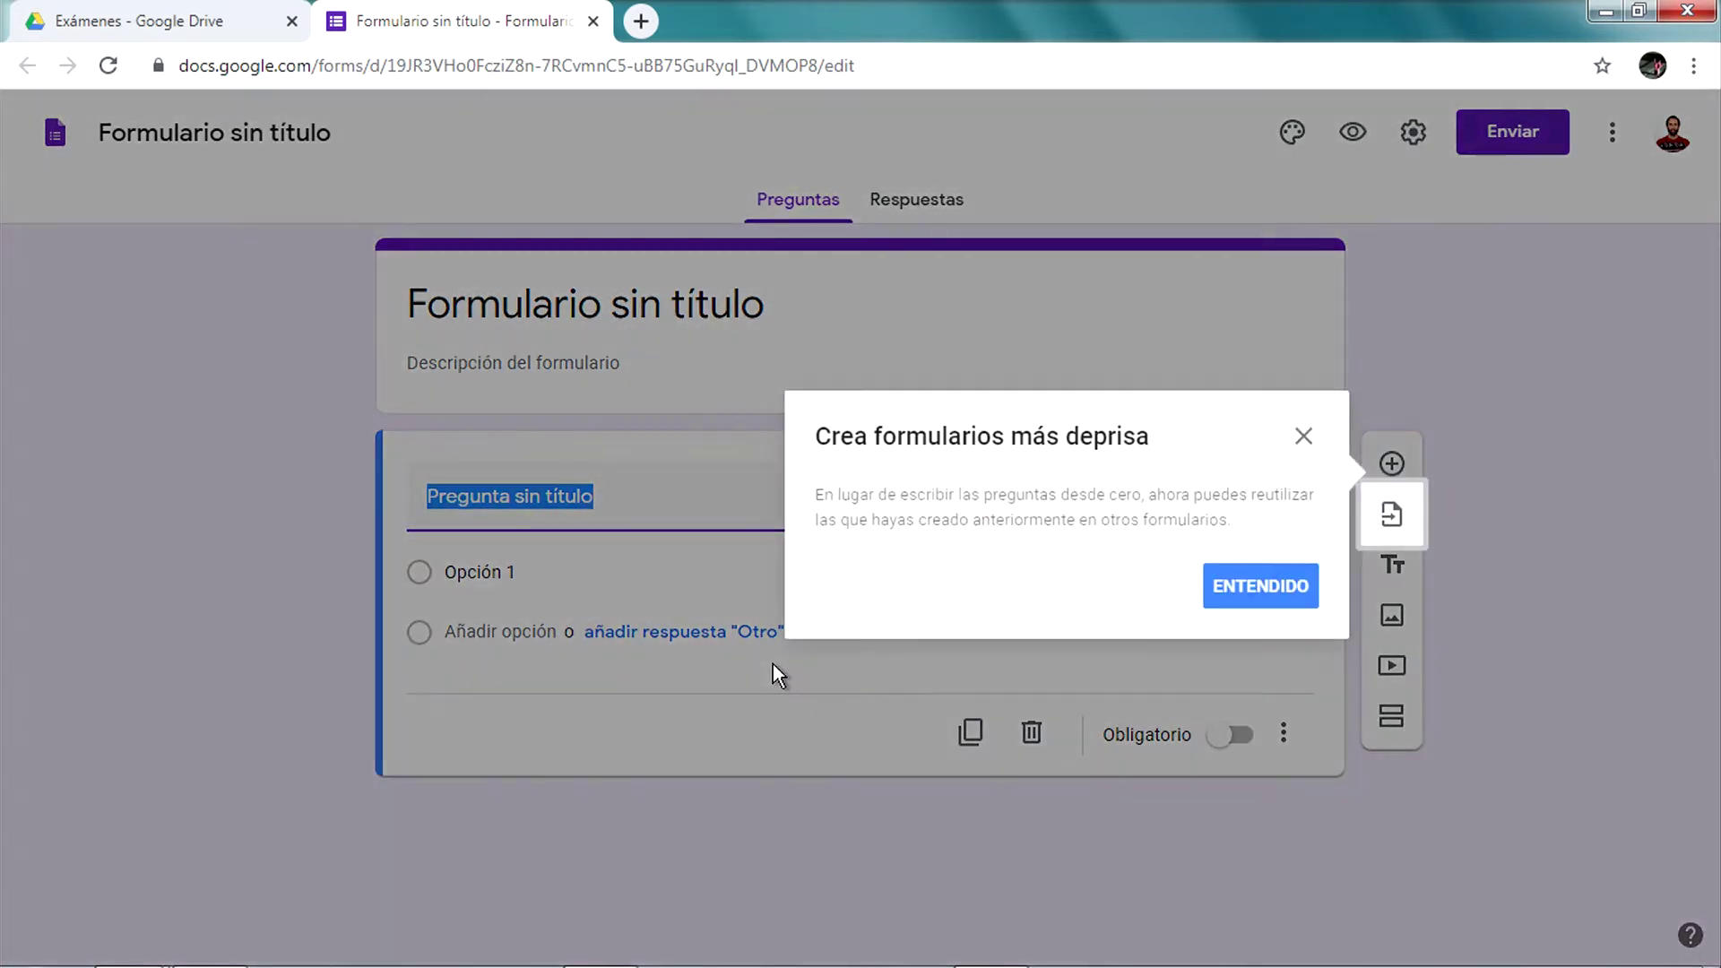
Close the 'Crea formularios más deprisa' tip and bring up the form's Configuración
click(1304, 438)
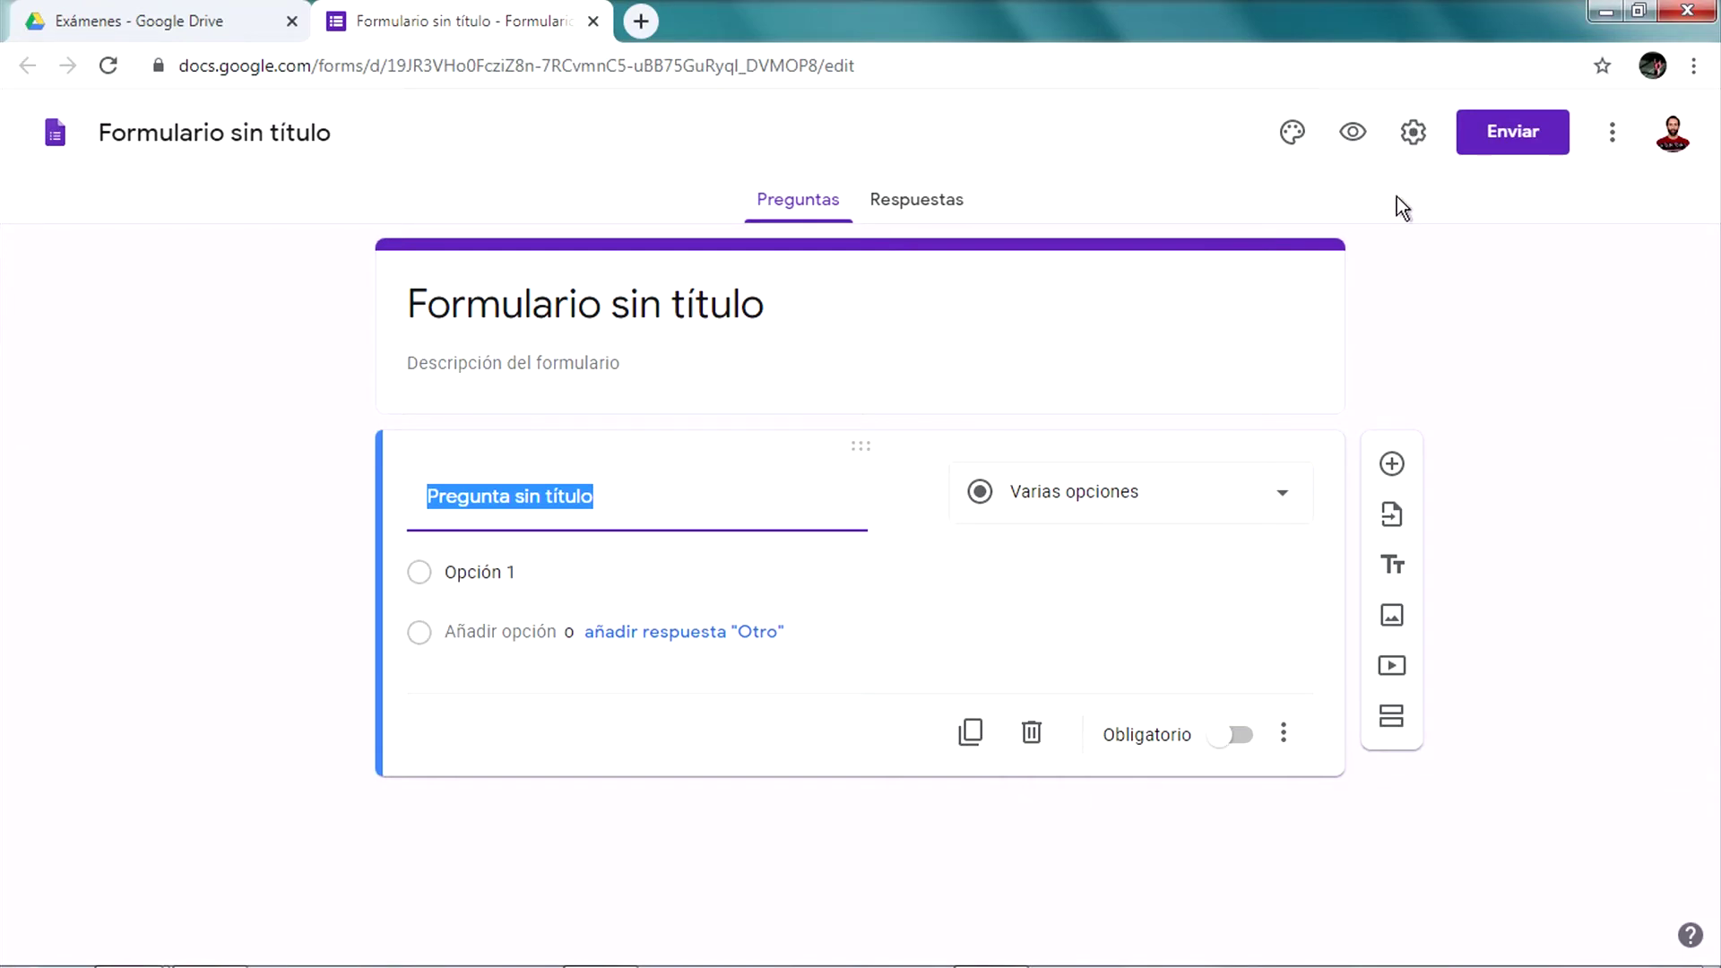
click(1408, 146)
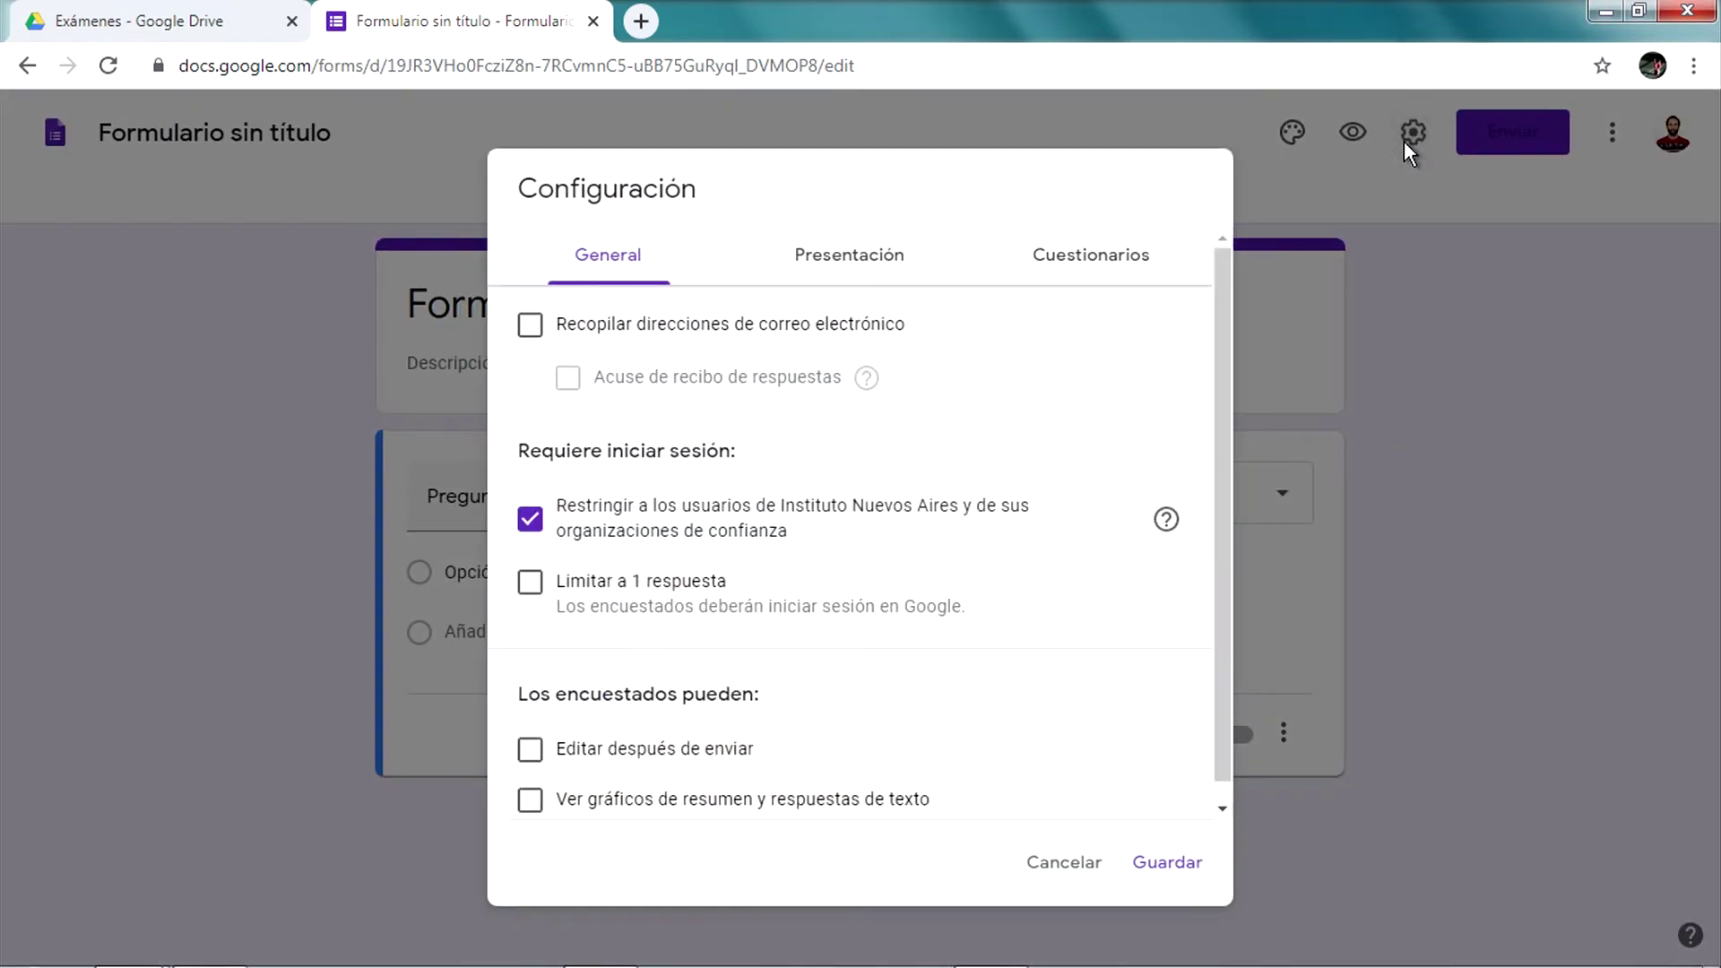
click(1064, 861)
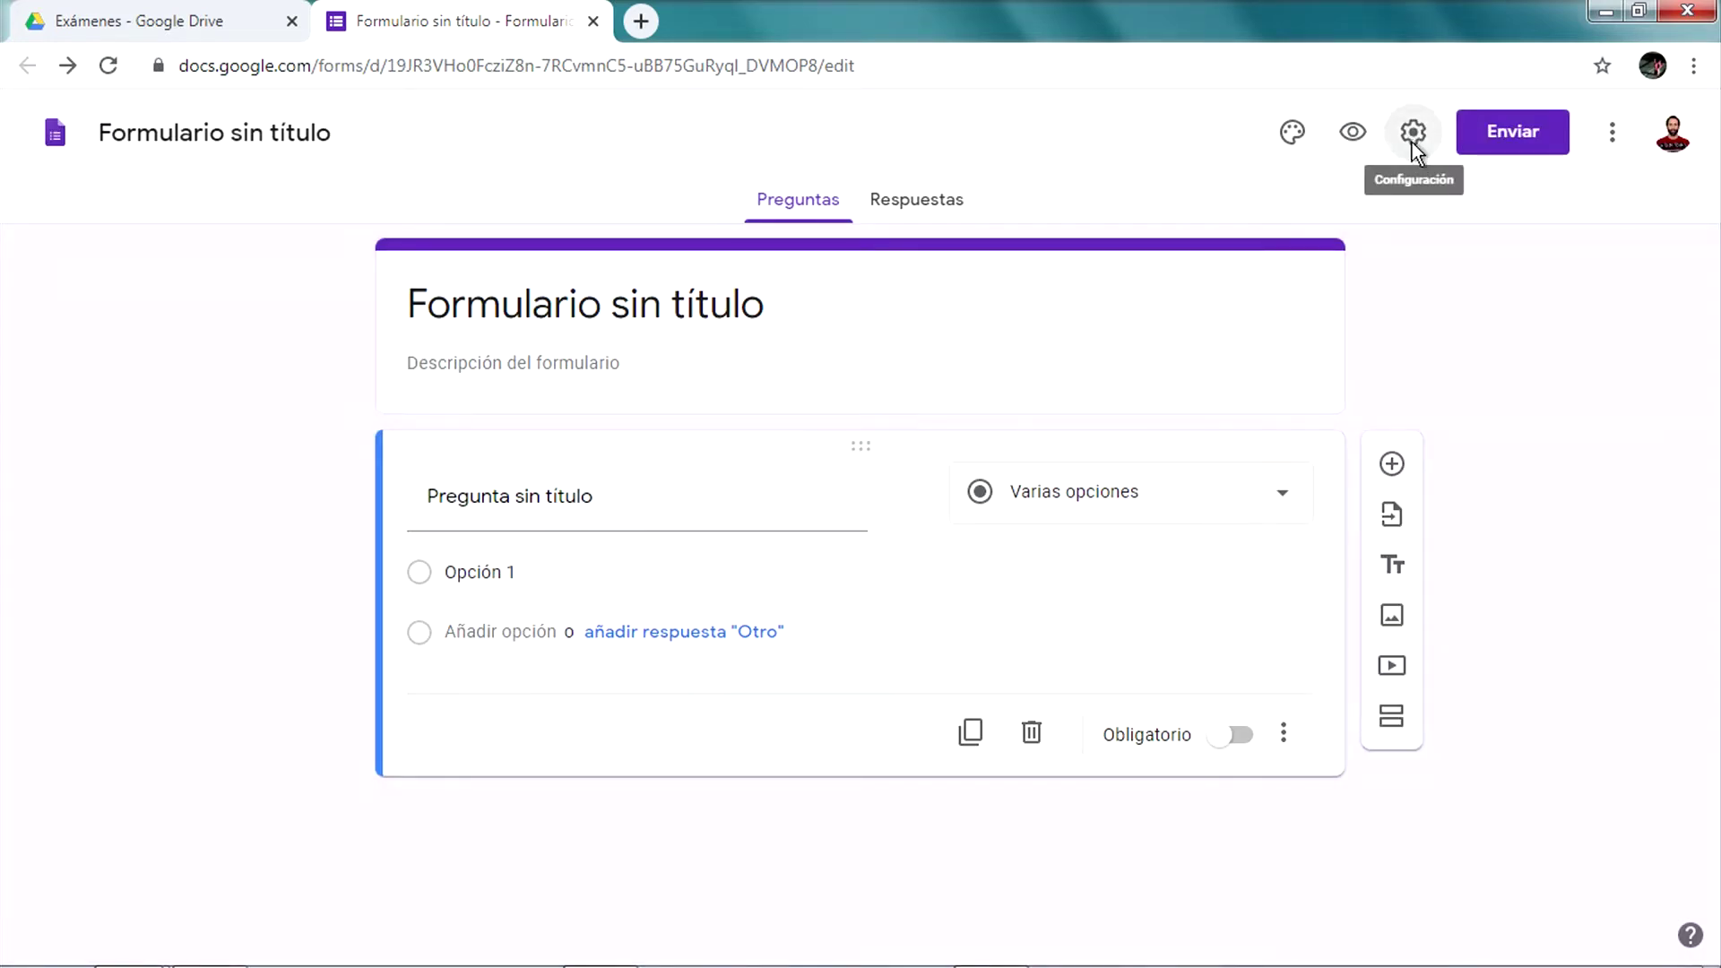
click(1413, 142)
Switch on 'Convertir en un cuestionario' in the Cuestionarios settings
click(1040, 264)
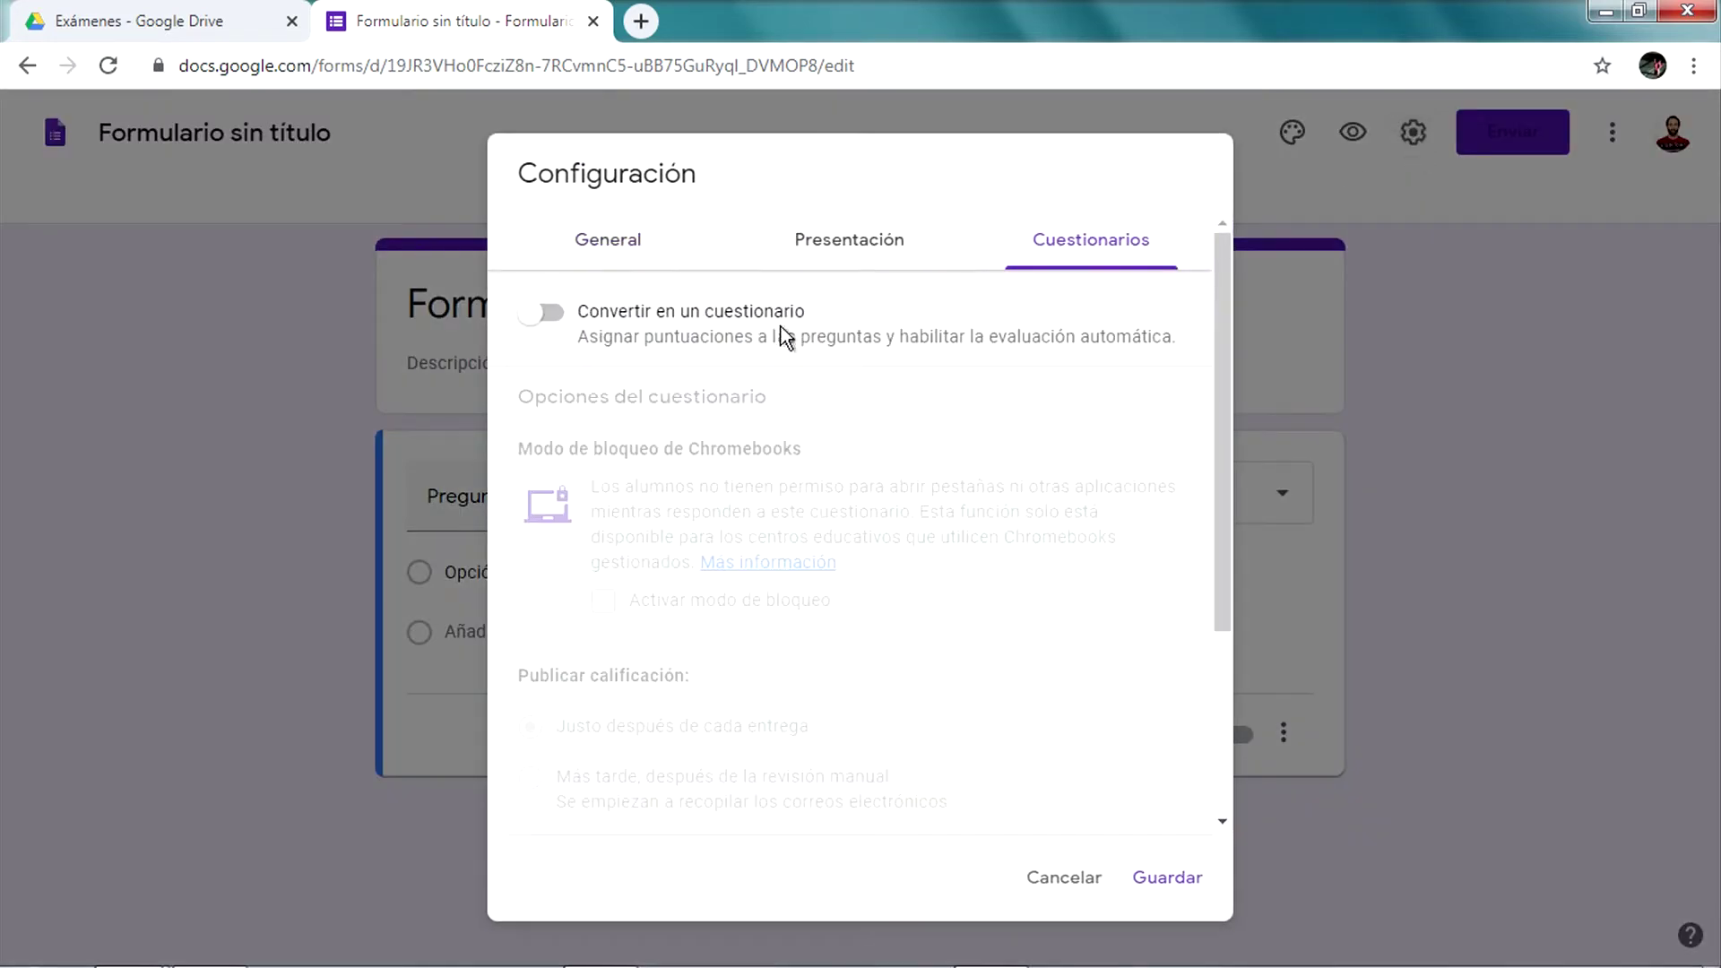
click(551, 321)
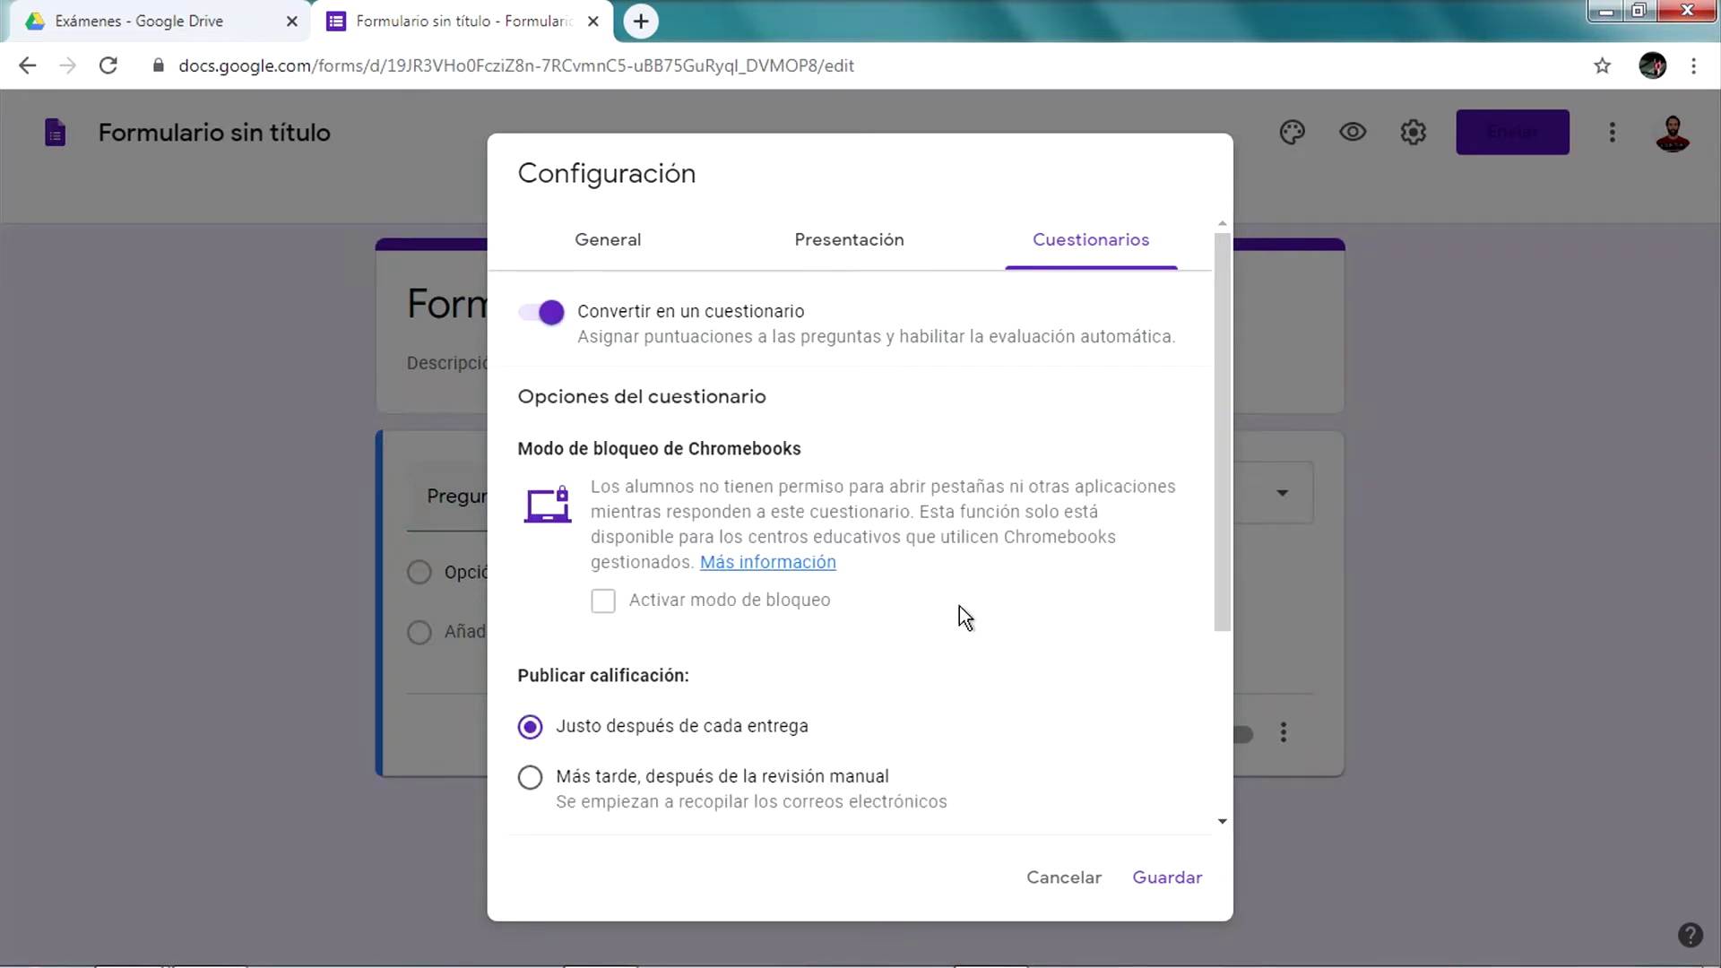
scroll(960, 615, down, 2)
scroll(959, 617, up, 3)
scroll(896, 554, down, 3)
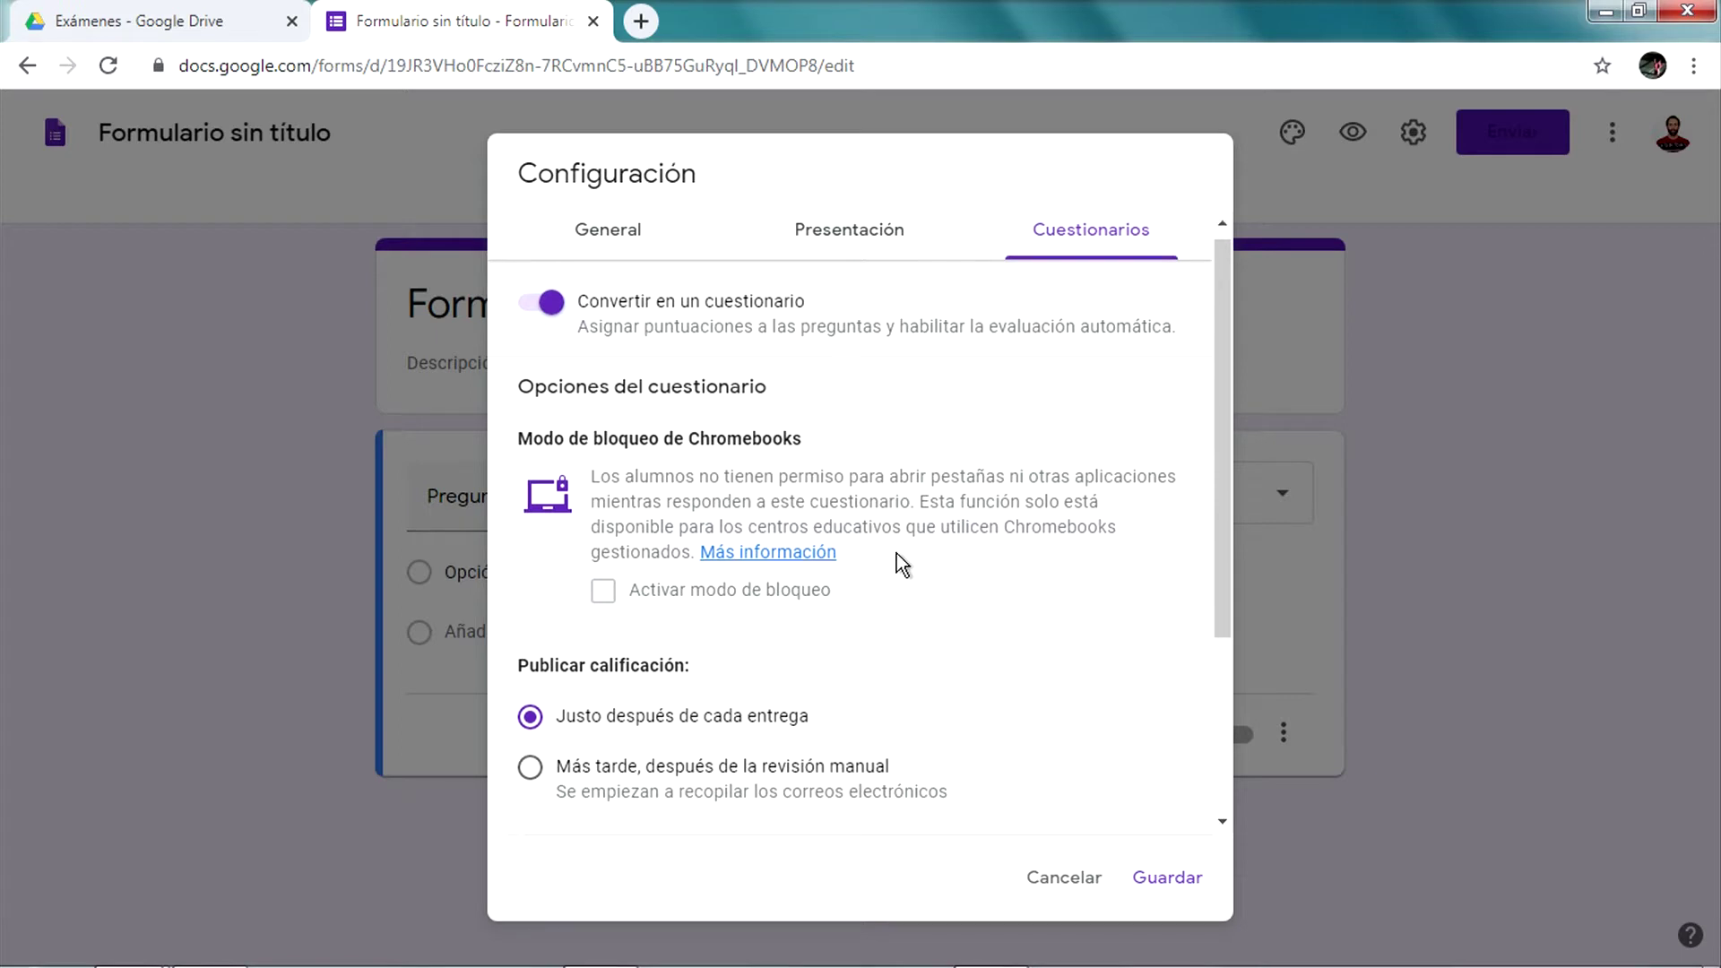
scroll(897, 555, up, 1)
scroll(897, 552, up, 2)
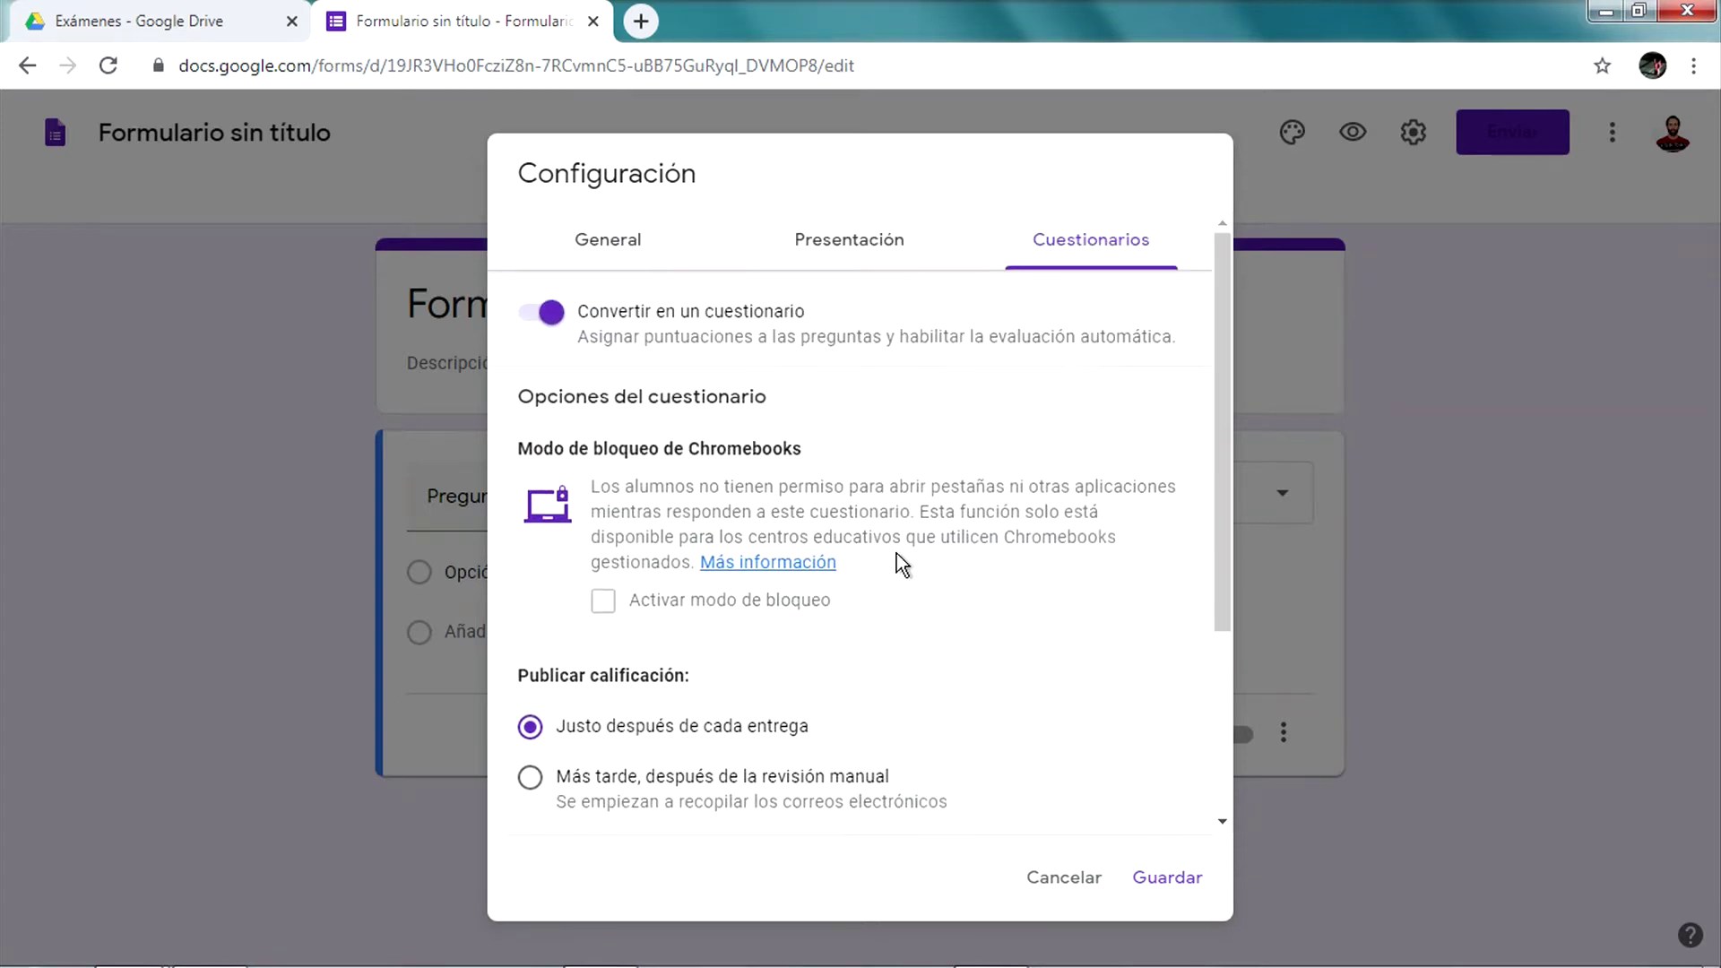
scroll(875, 464, down, 1)
scroll(875, 465, down, 2)
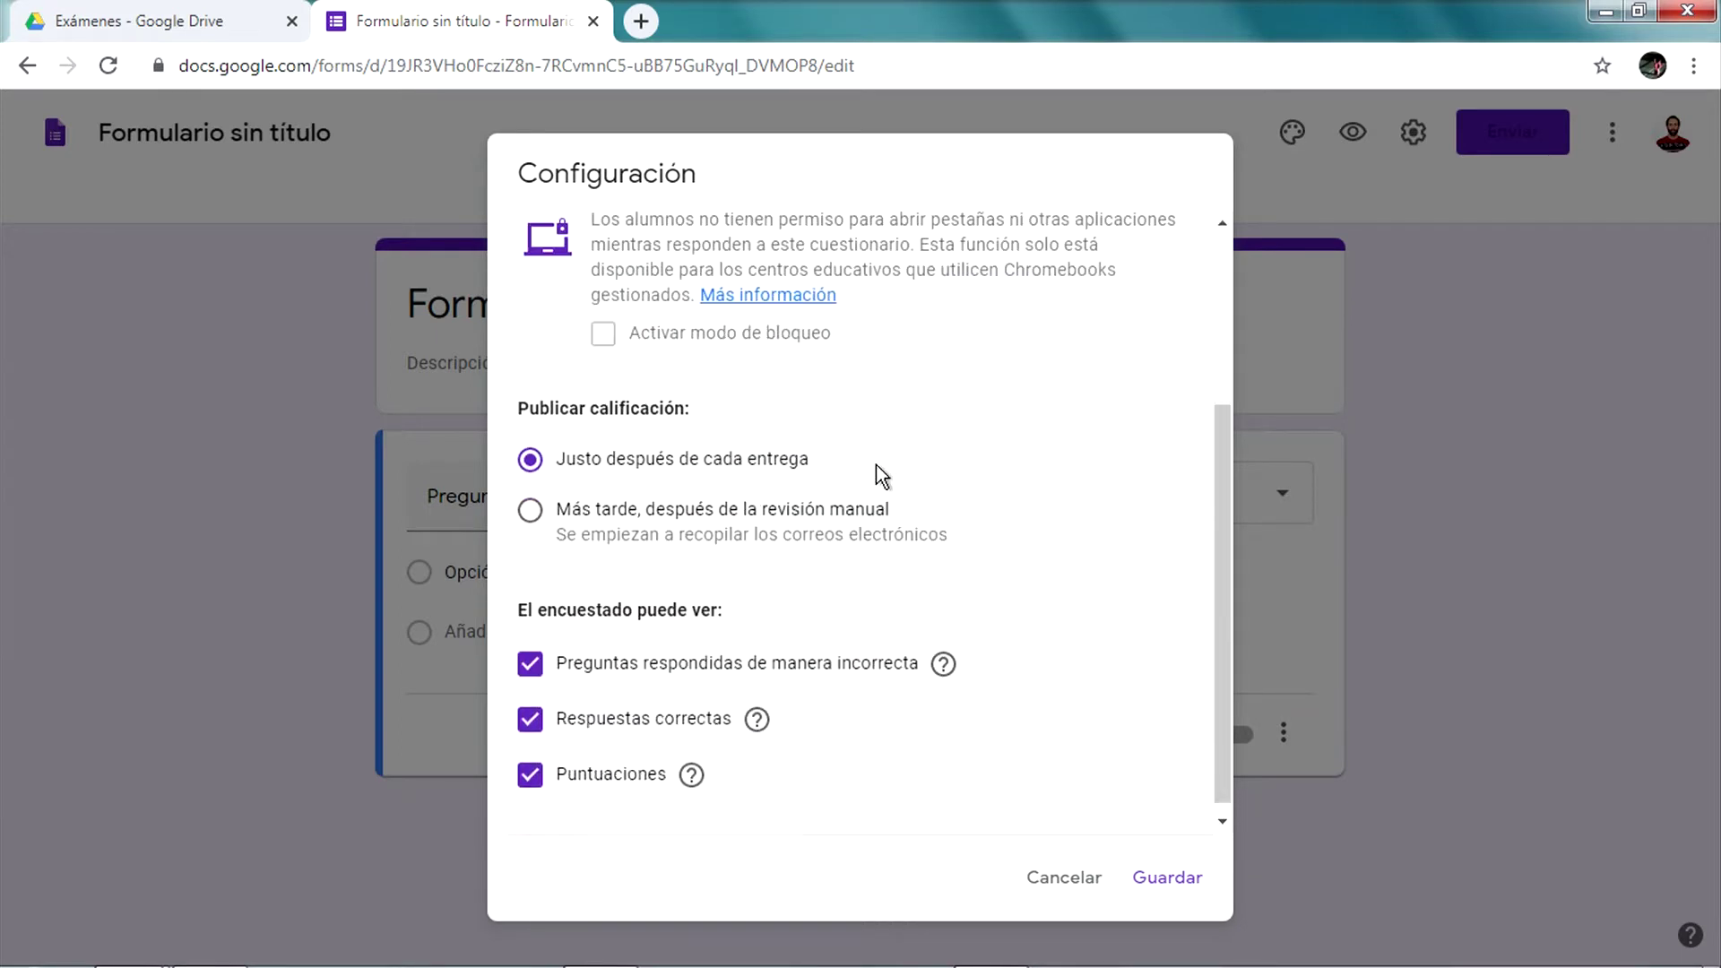
scroll(875, 471, up, 2)
scroll(870, 474, down, 1)
scroll(870, 473, up, 2)
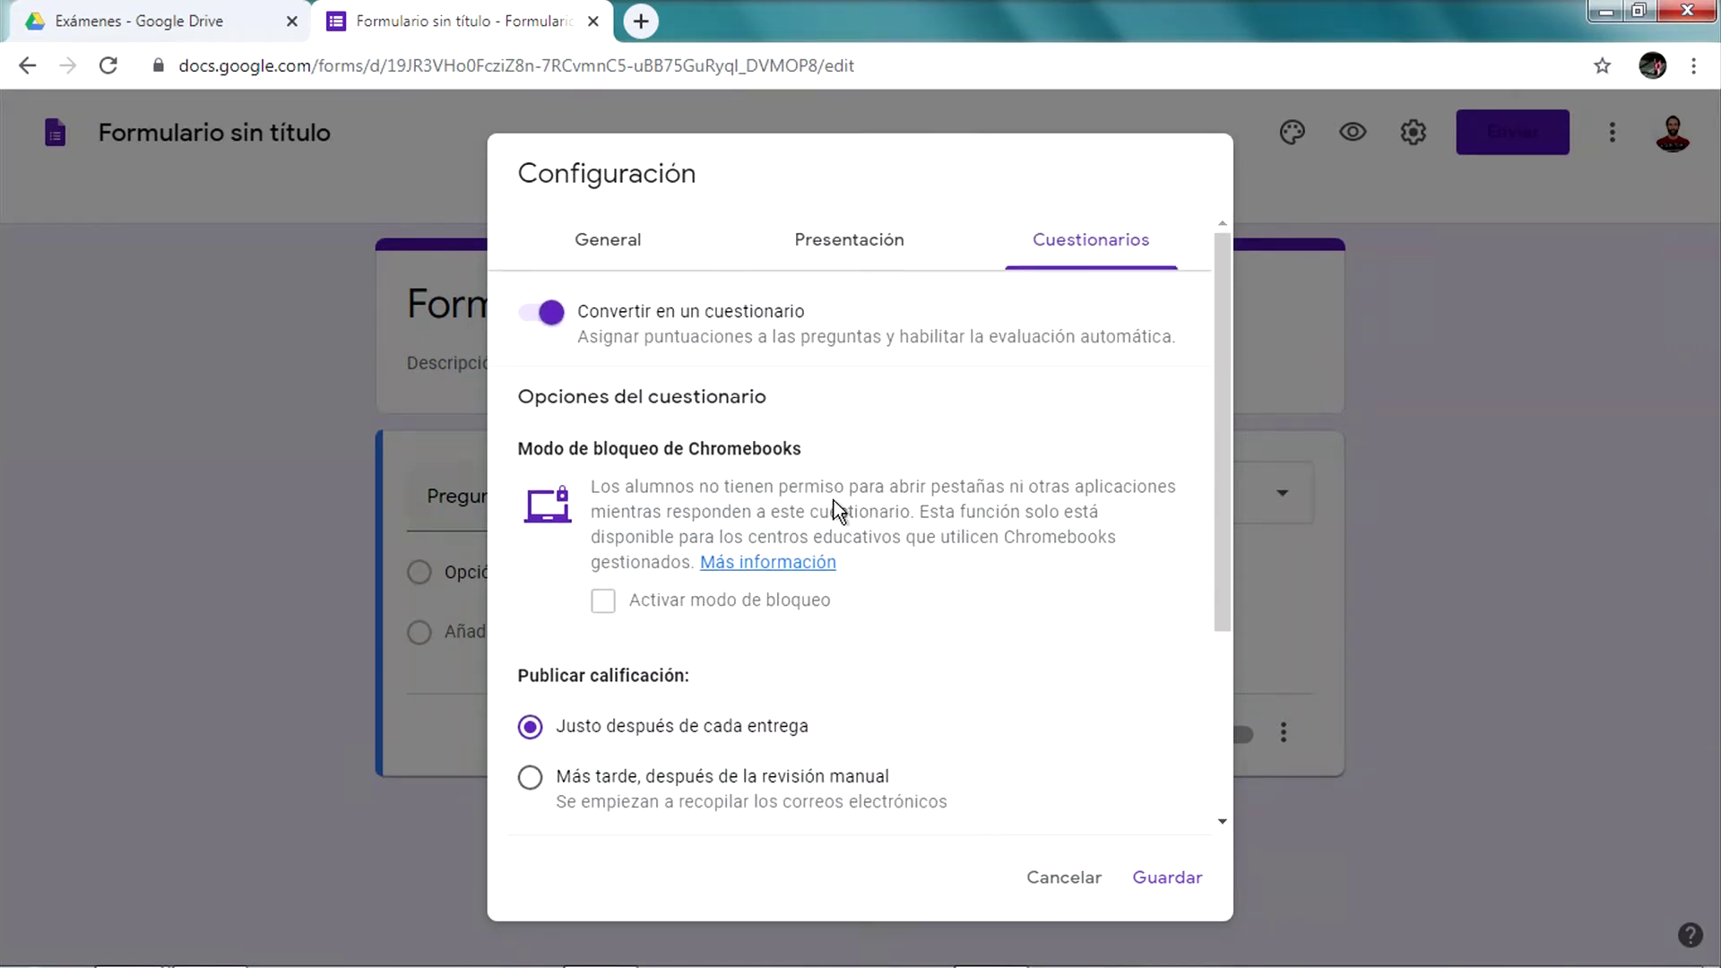
scroll(834, 500, down, 3)
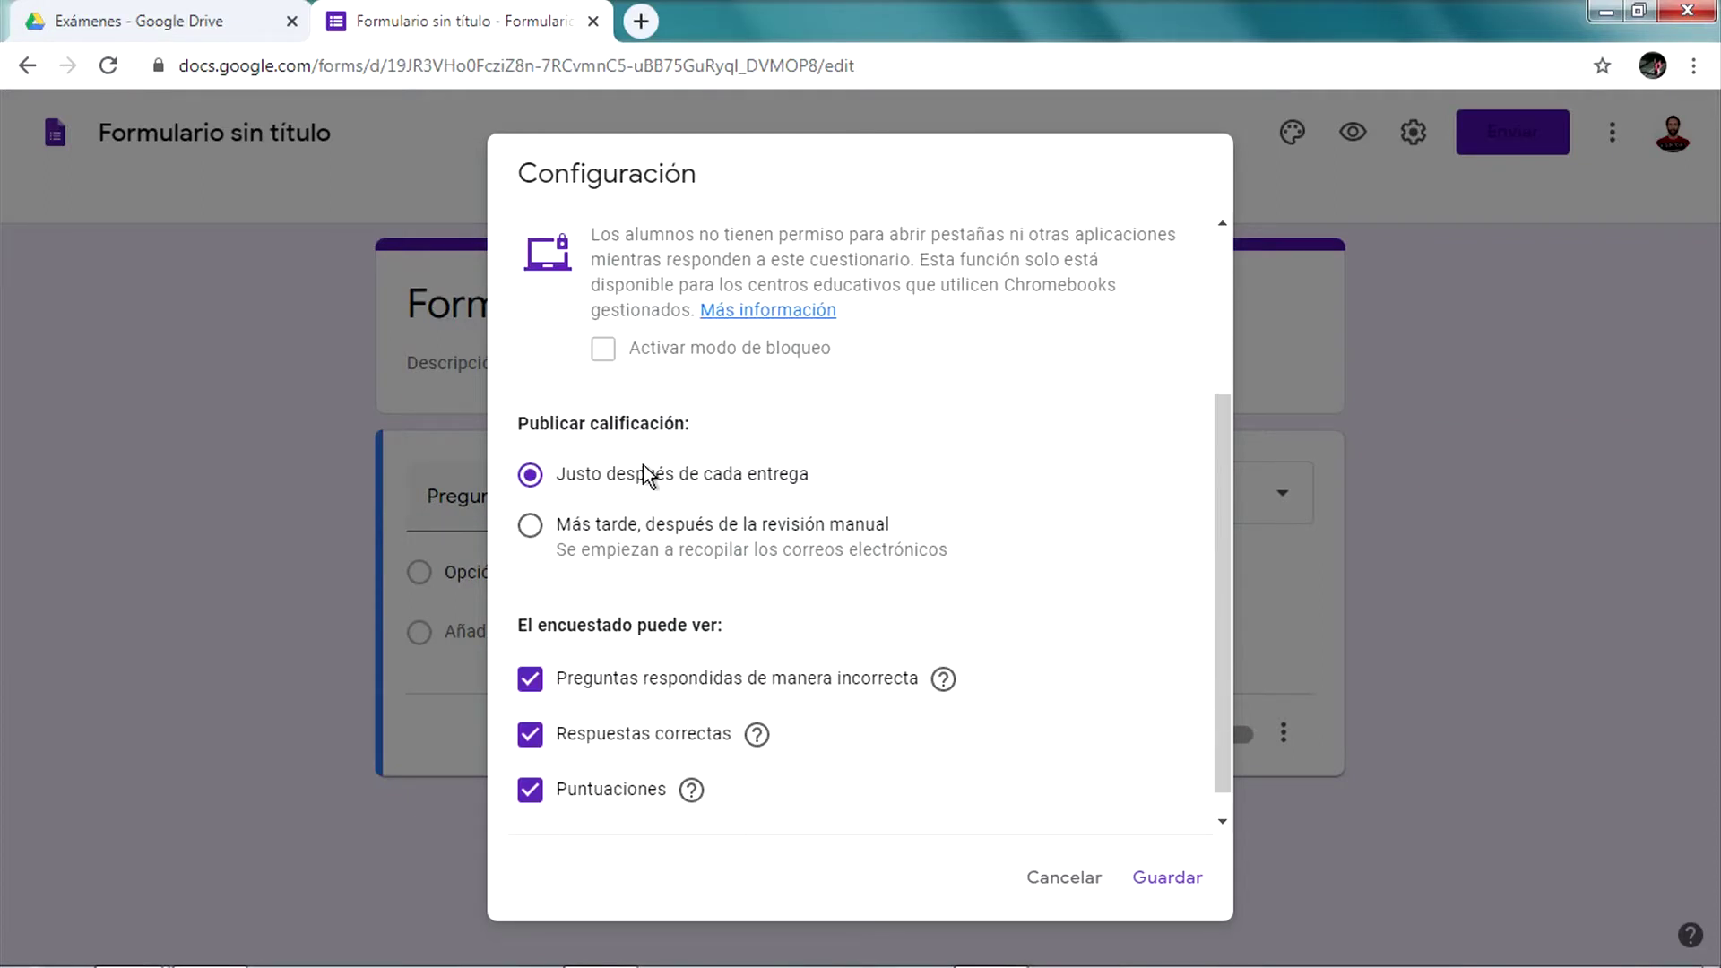
Set grade release to 'Más tarde, después de la revisión manual'
click(586, 529)
click(592, 478)
click(641, 529)
Uncheck Puntuaciones, Respuestas correctas and Preguntas respondidas de manera incorrecta for respondents
scroll(810, 594, down, 1)
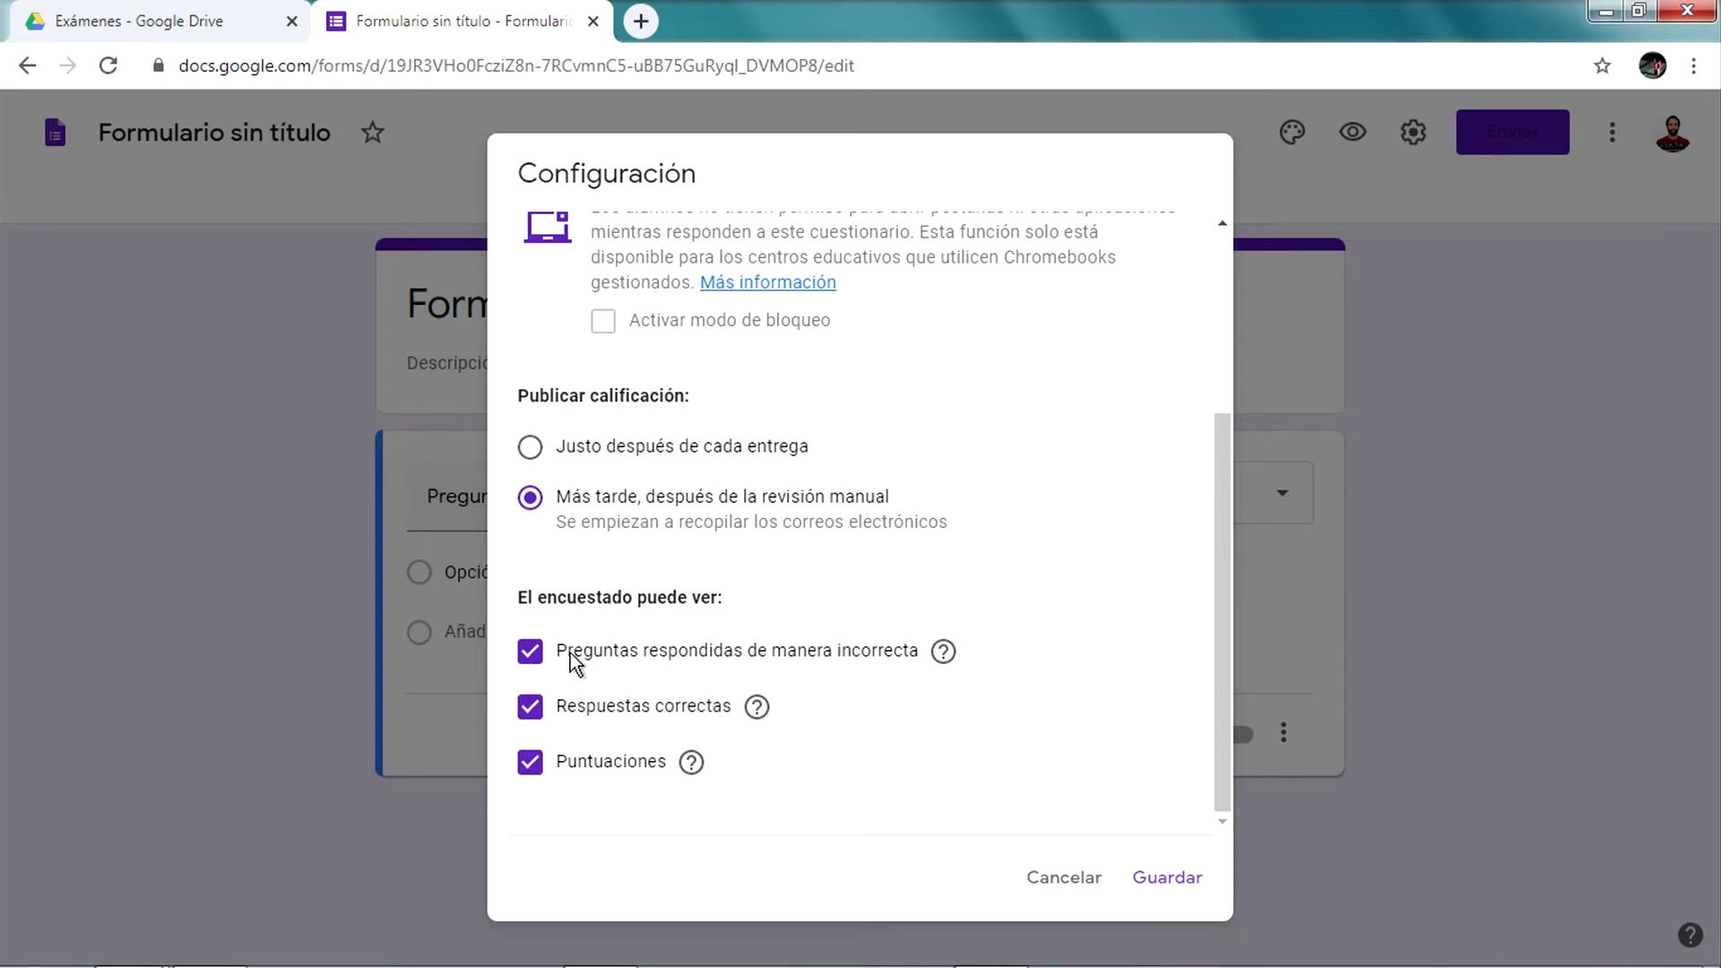
click(601, 765)
click(603, 708)
click(603, 657)
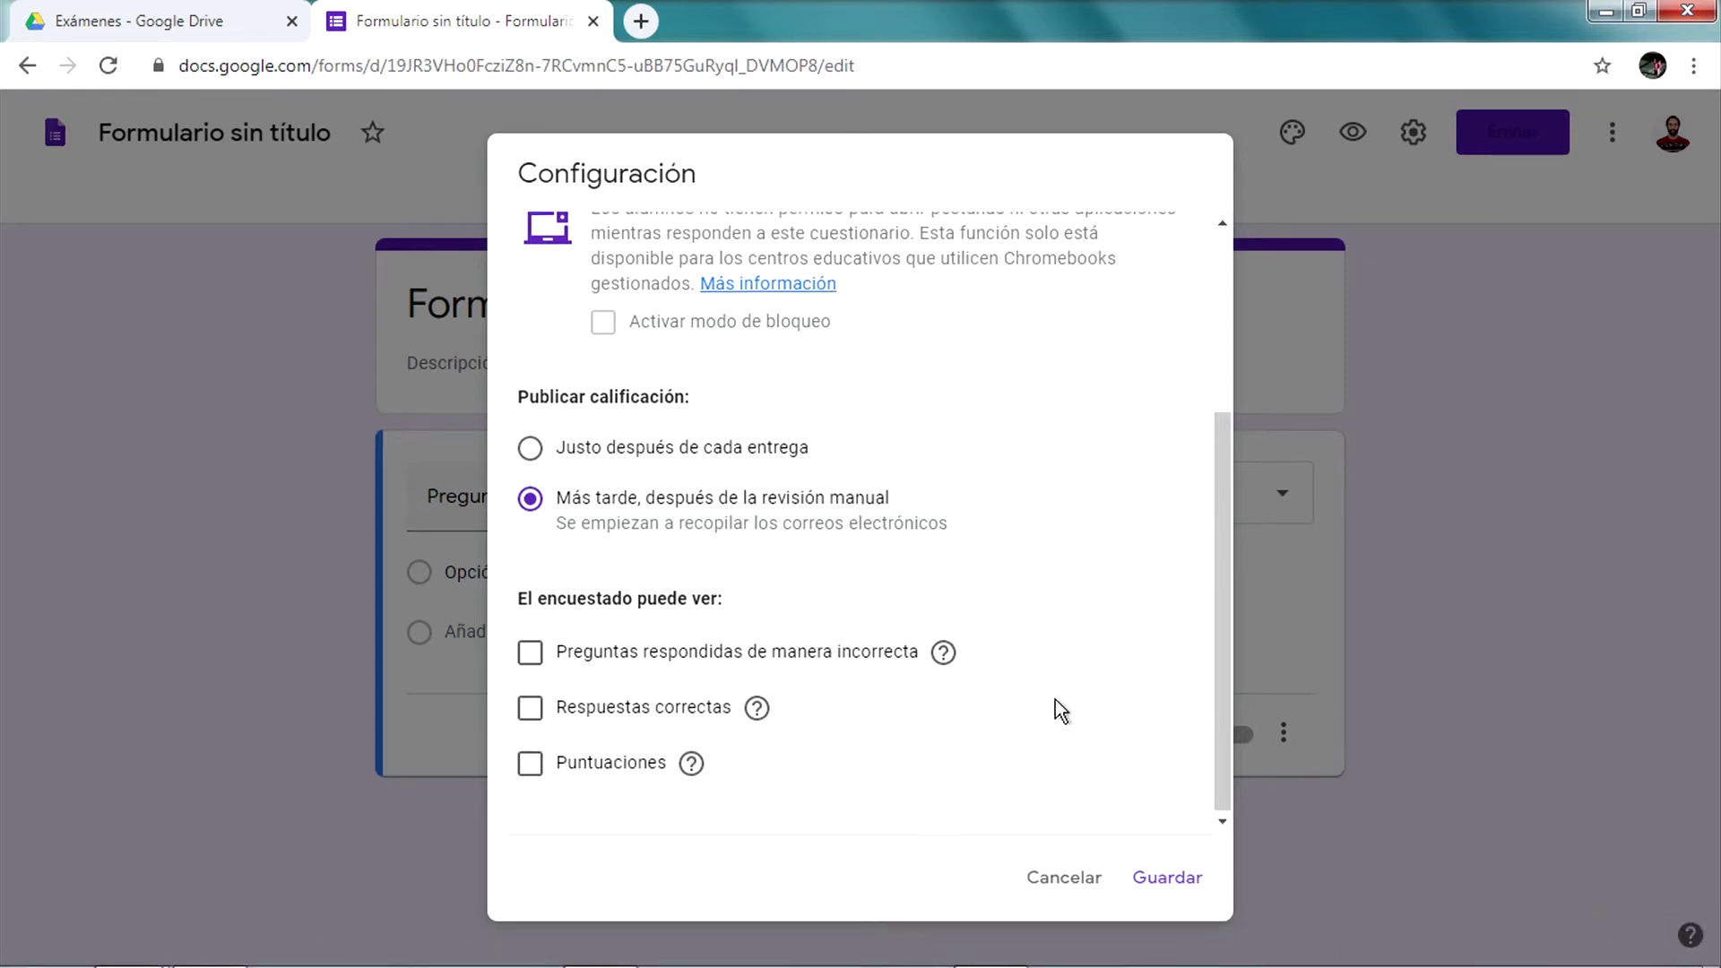
scroll(1056, 699, up, 3)
scroll(1056, 699, down, 2)
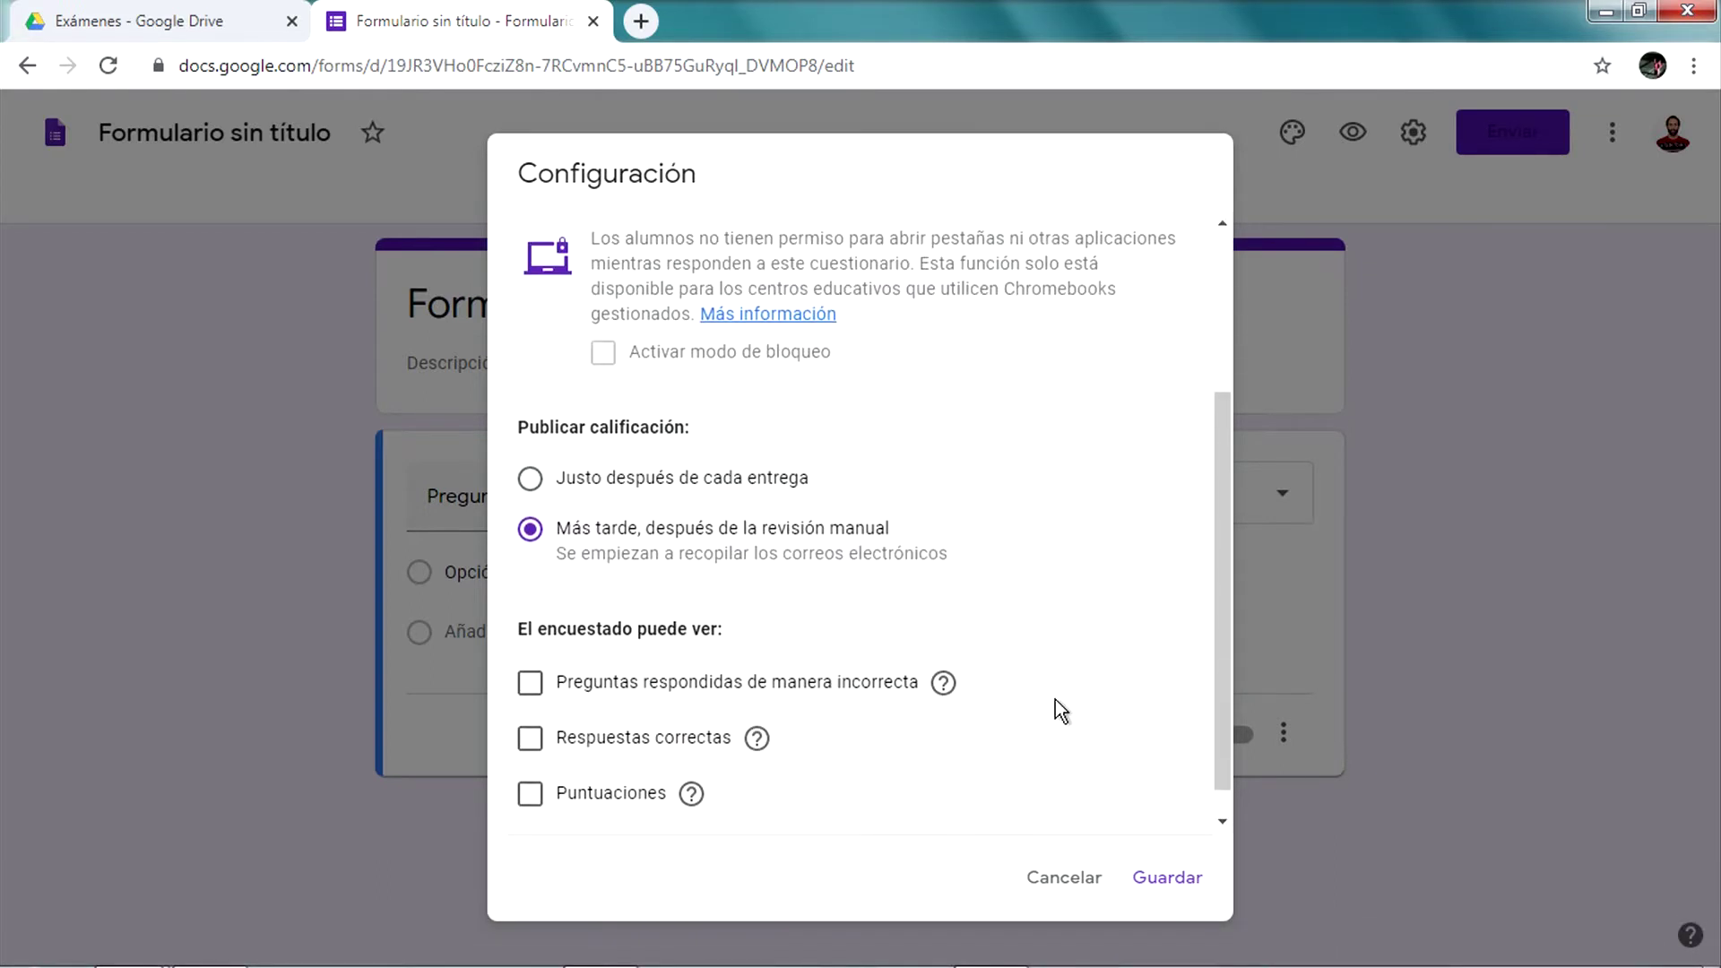
scroll(1057, 701, down, 1)
scroll(1049, 697, up, 5)
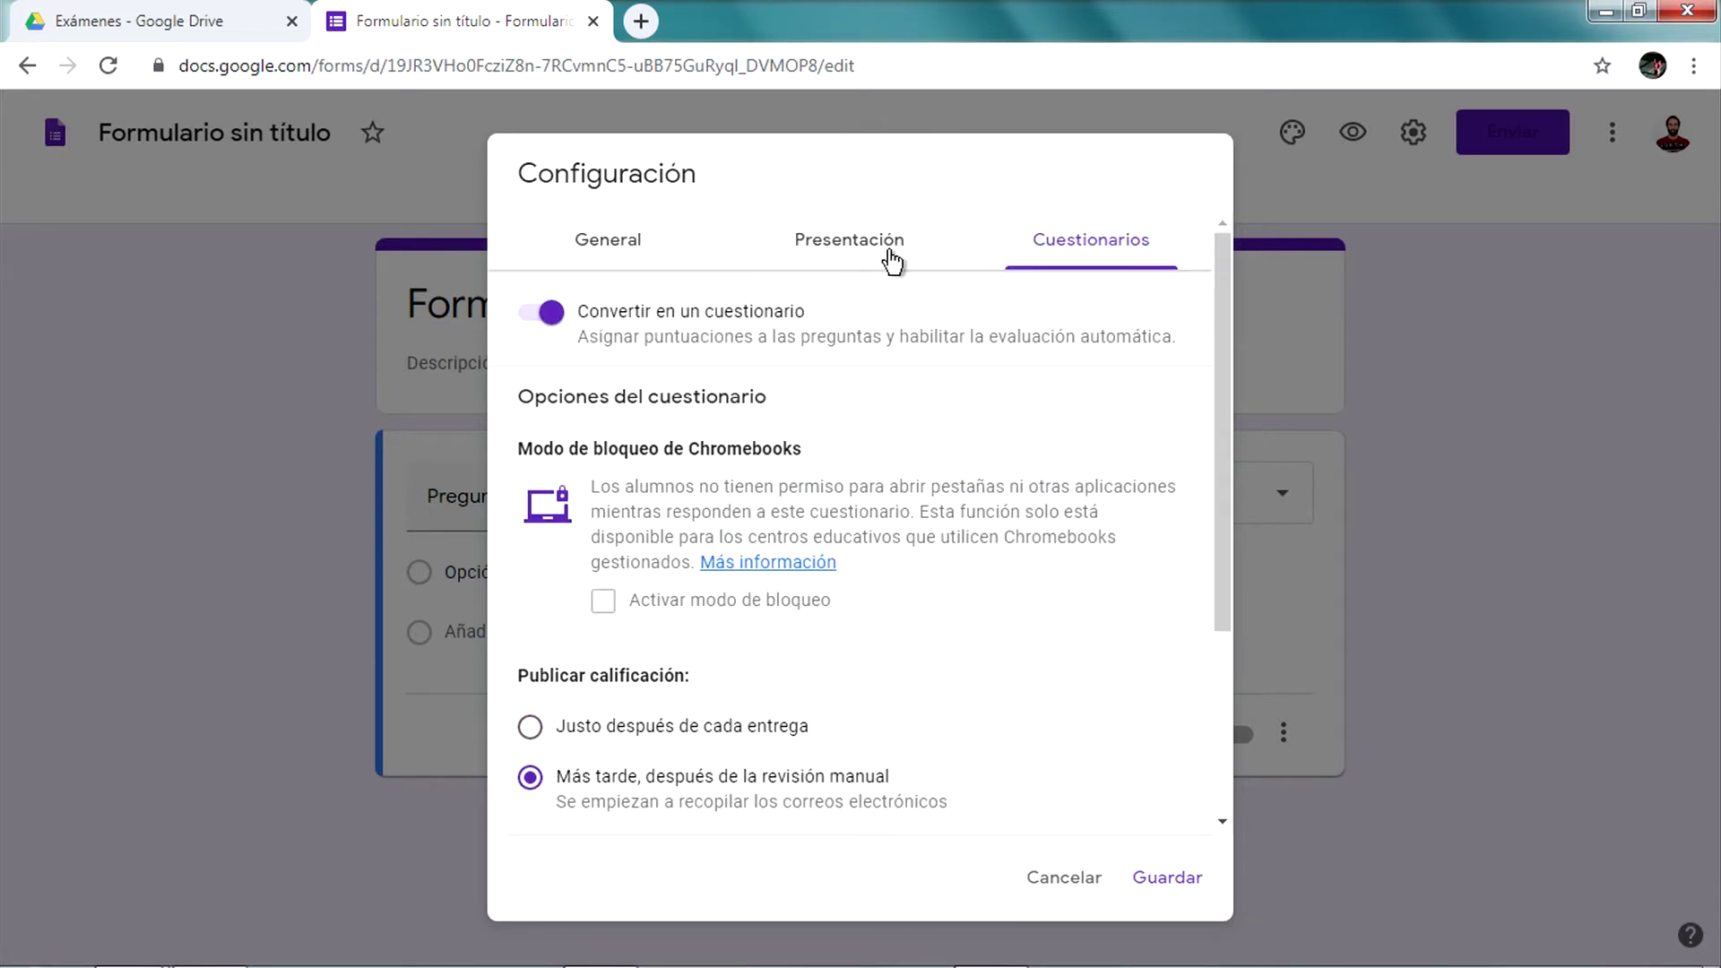
In Presentación, leave 'Mostrar barra de progreso' and 'Orden de preguntas aleatorio' switched off
click(883, 263)
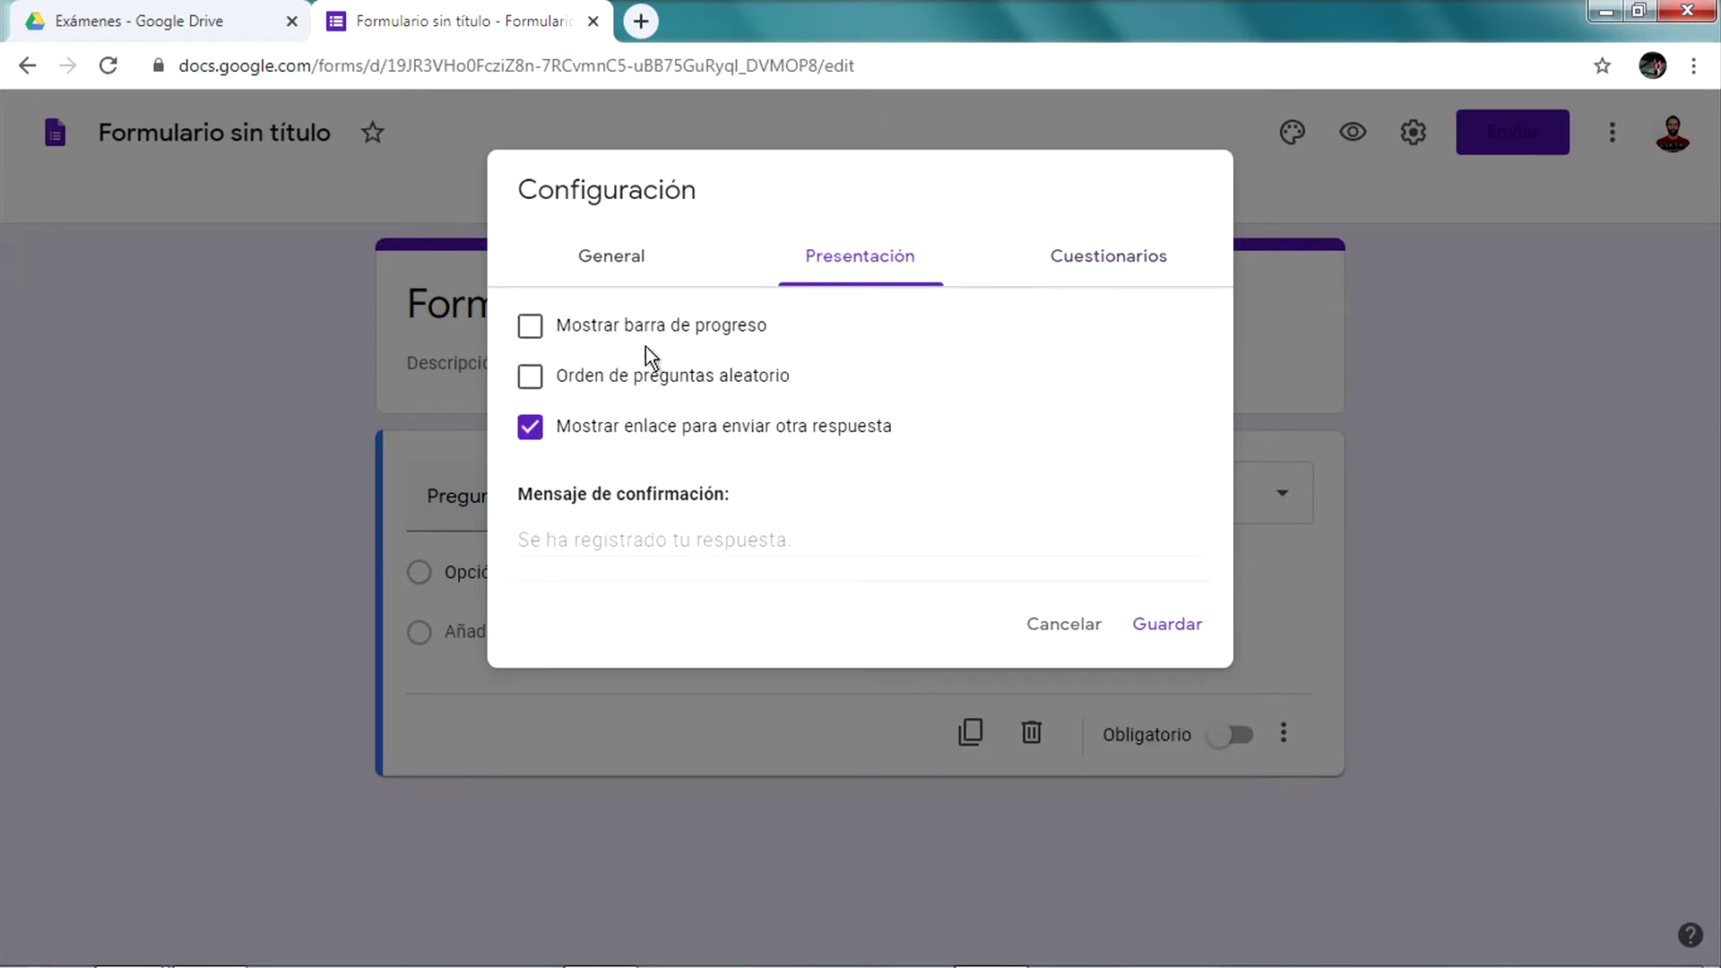
click(606, 326)
click(595, 322)
drag(776, 381, 705, 383)
Hide the submit-another-response link, turn off Restringir, limit to 1 response, and save
click(793, 430)
click(634, 255)
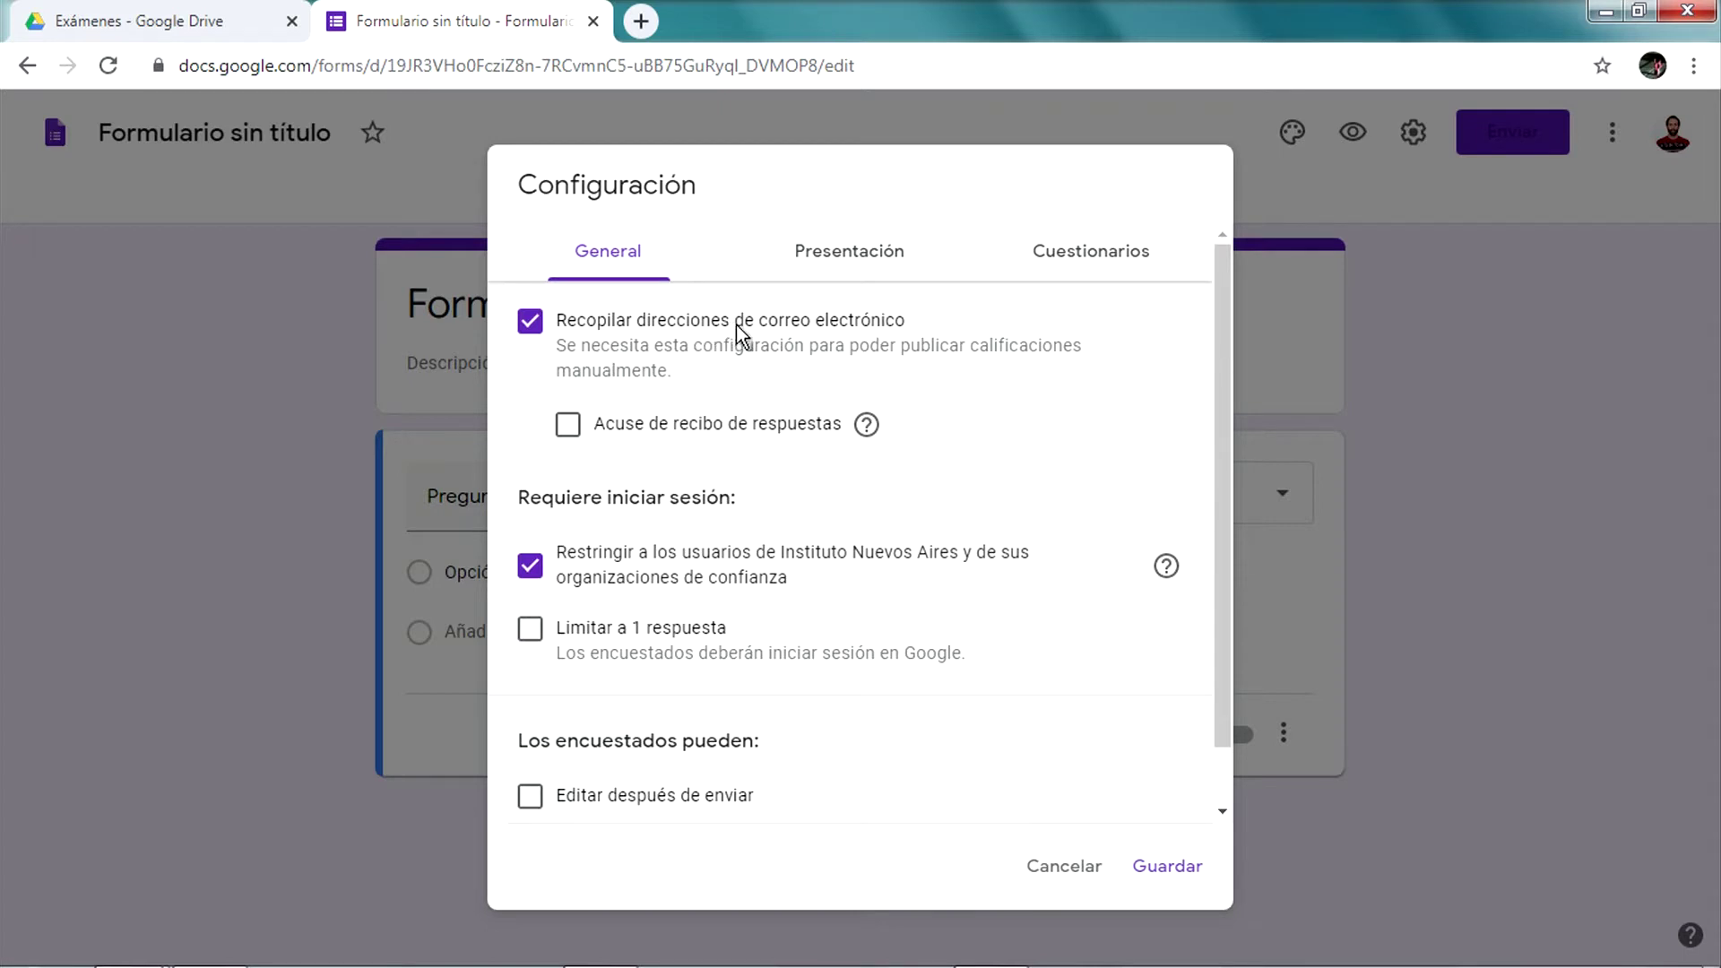
click(753, 567)
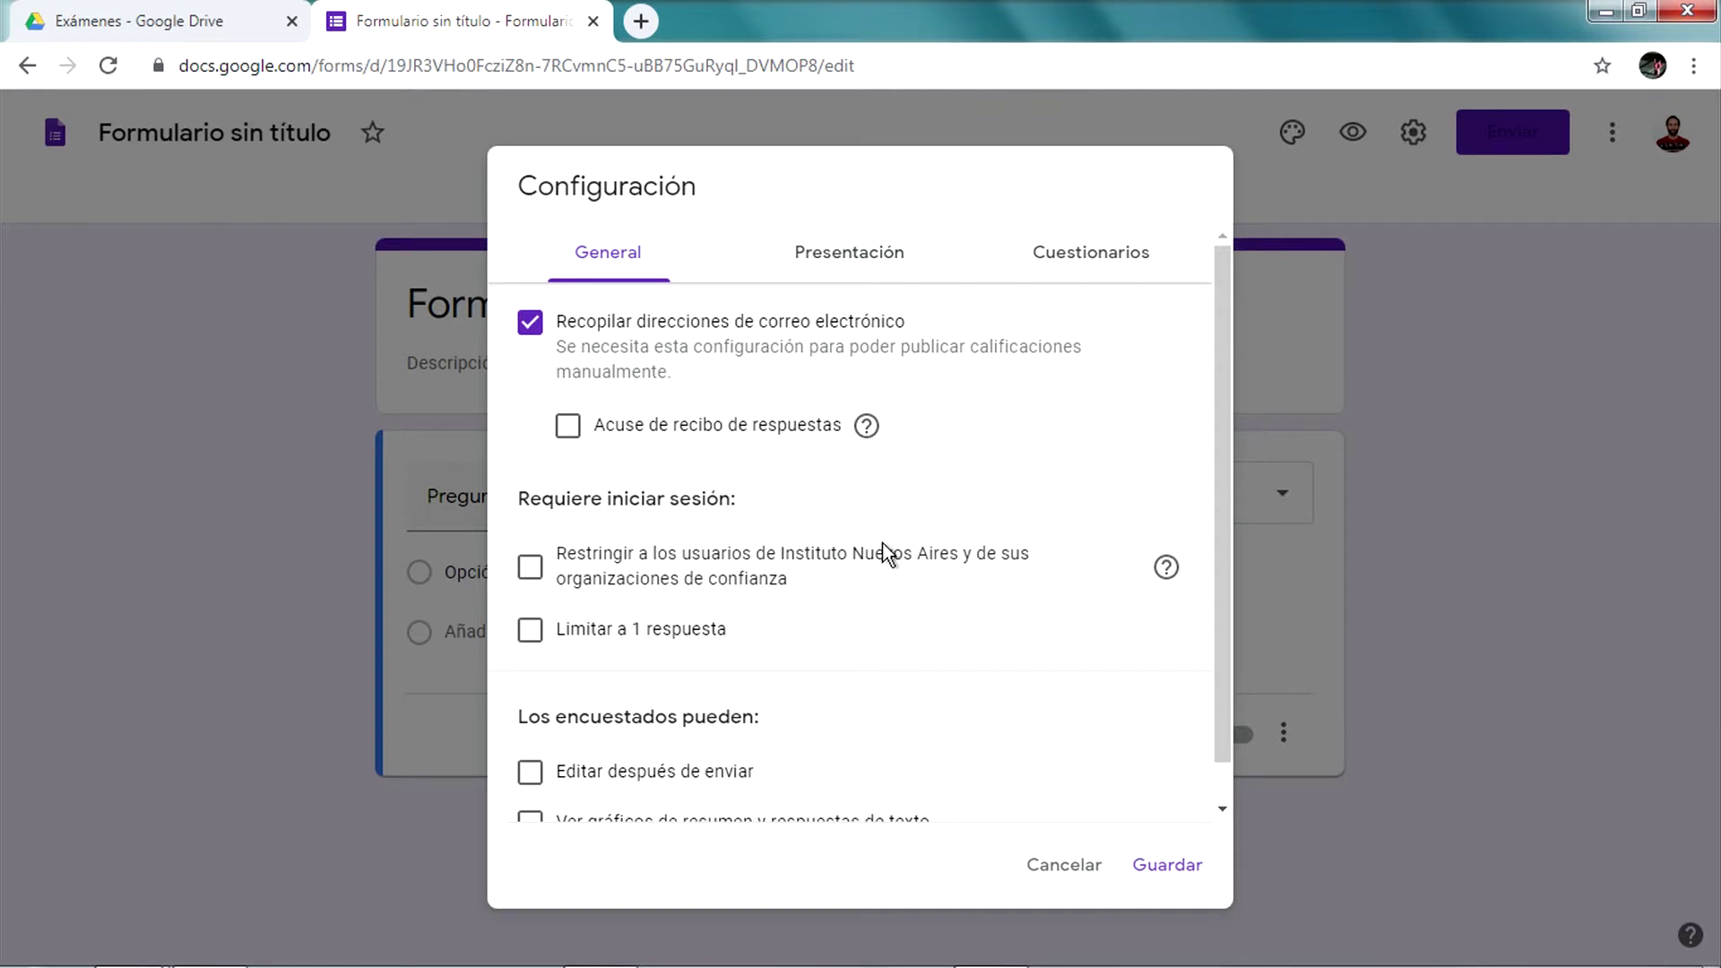
scroll(812, 543, down, 1)
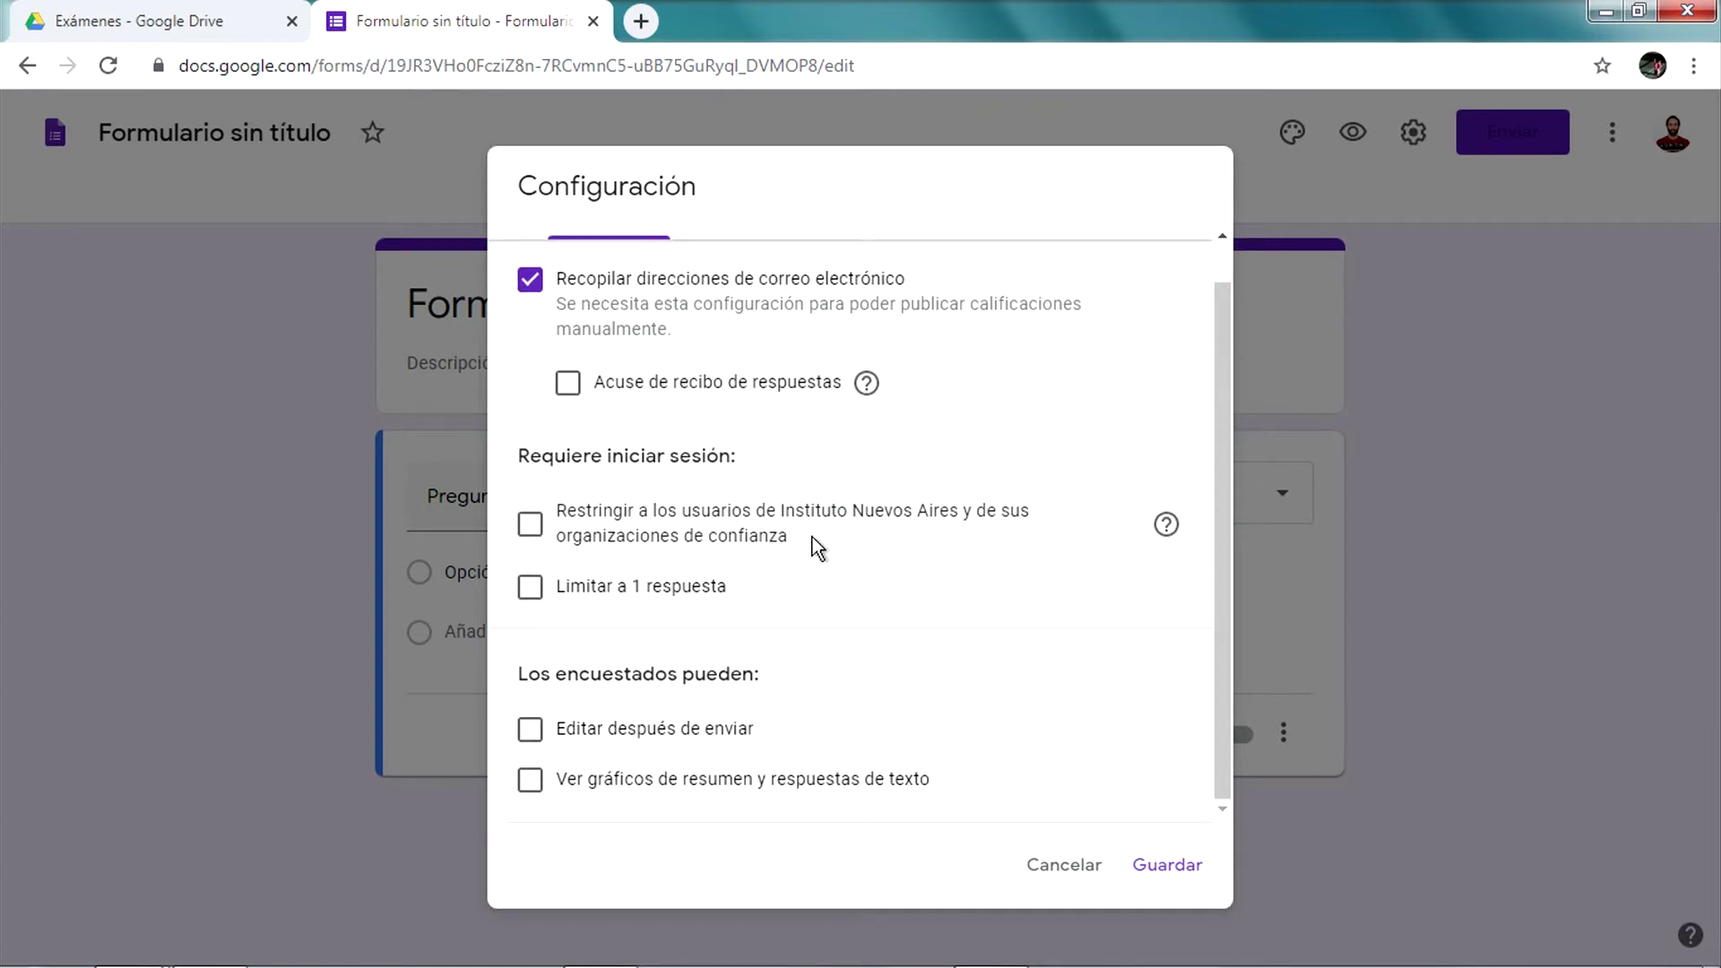
click(680, 588)
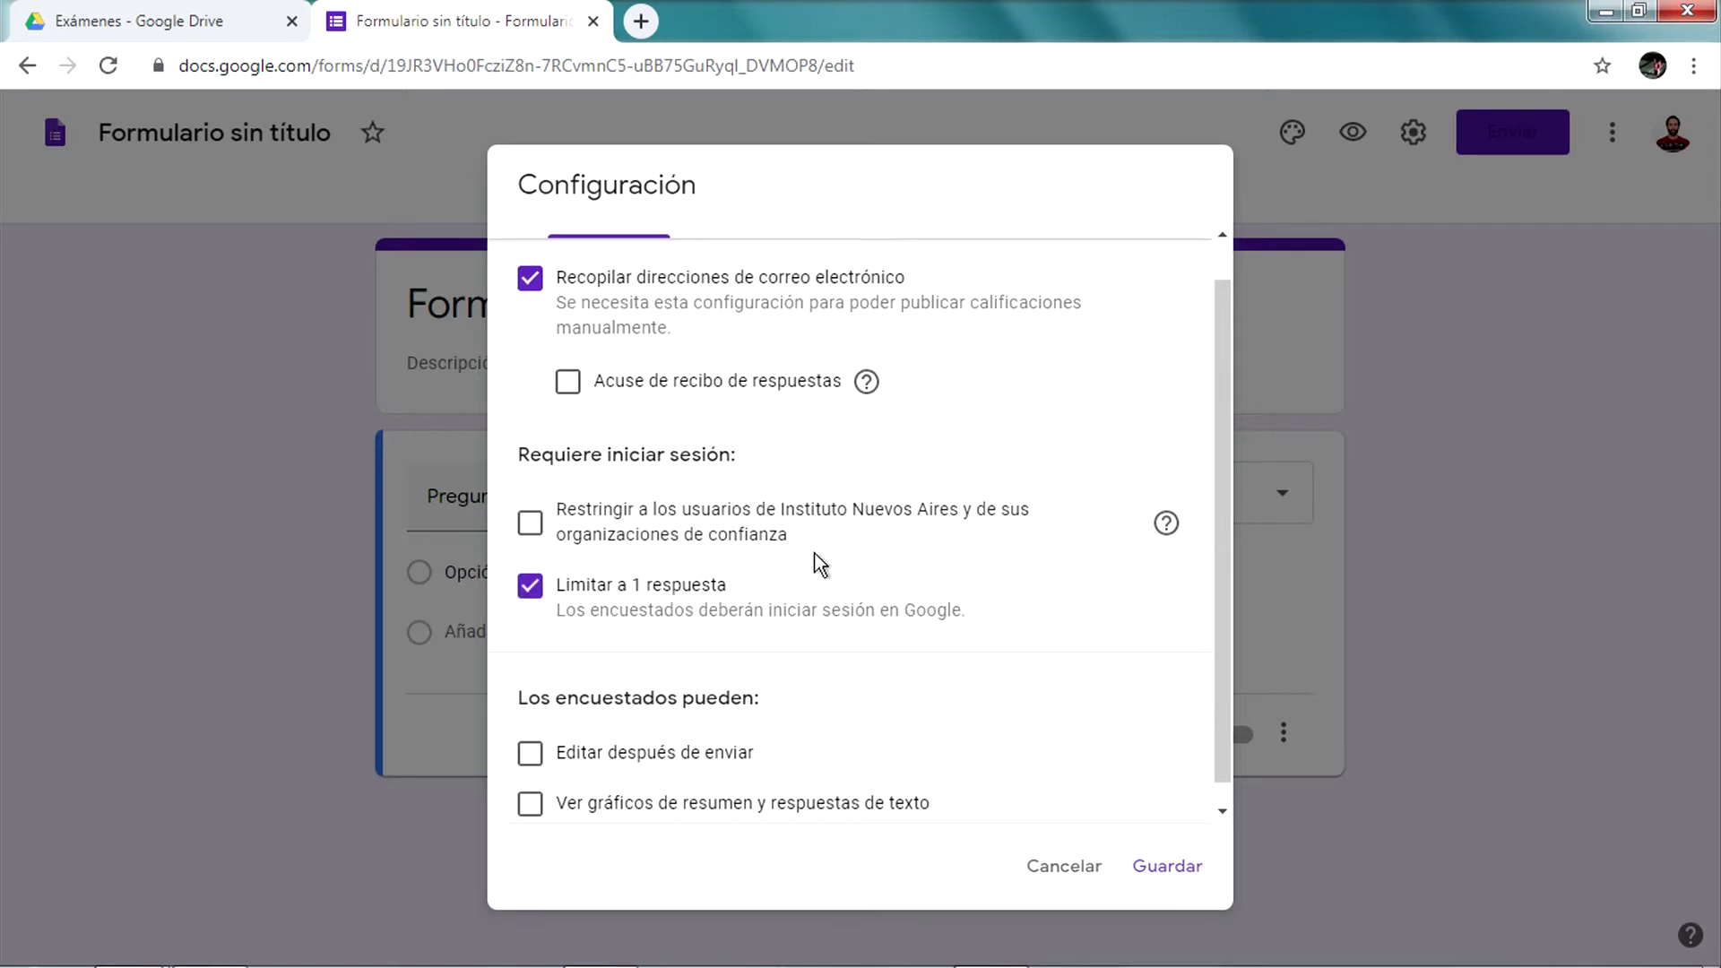
scroll(820, 565, down, 1)
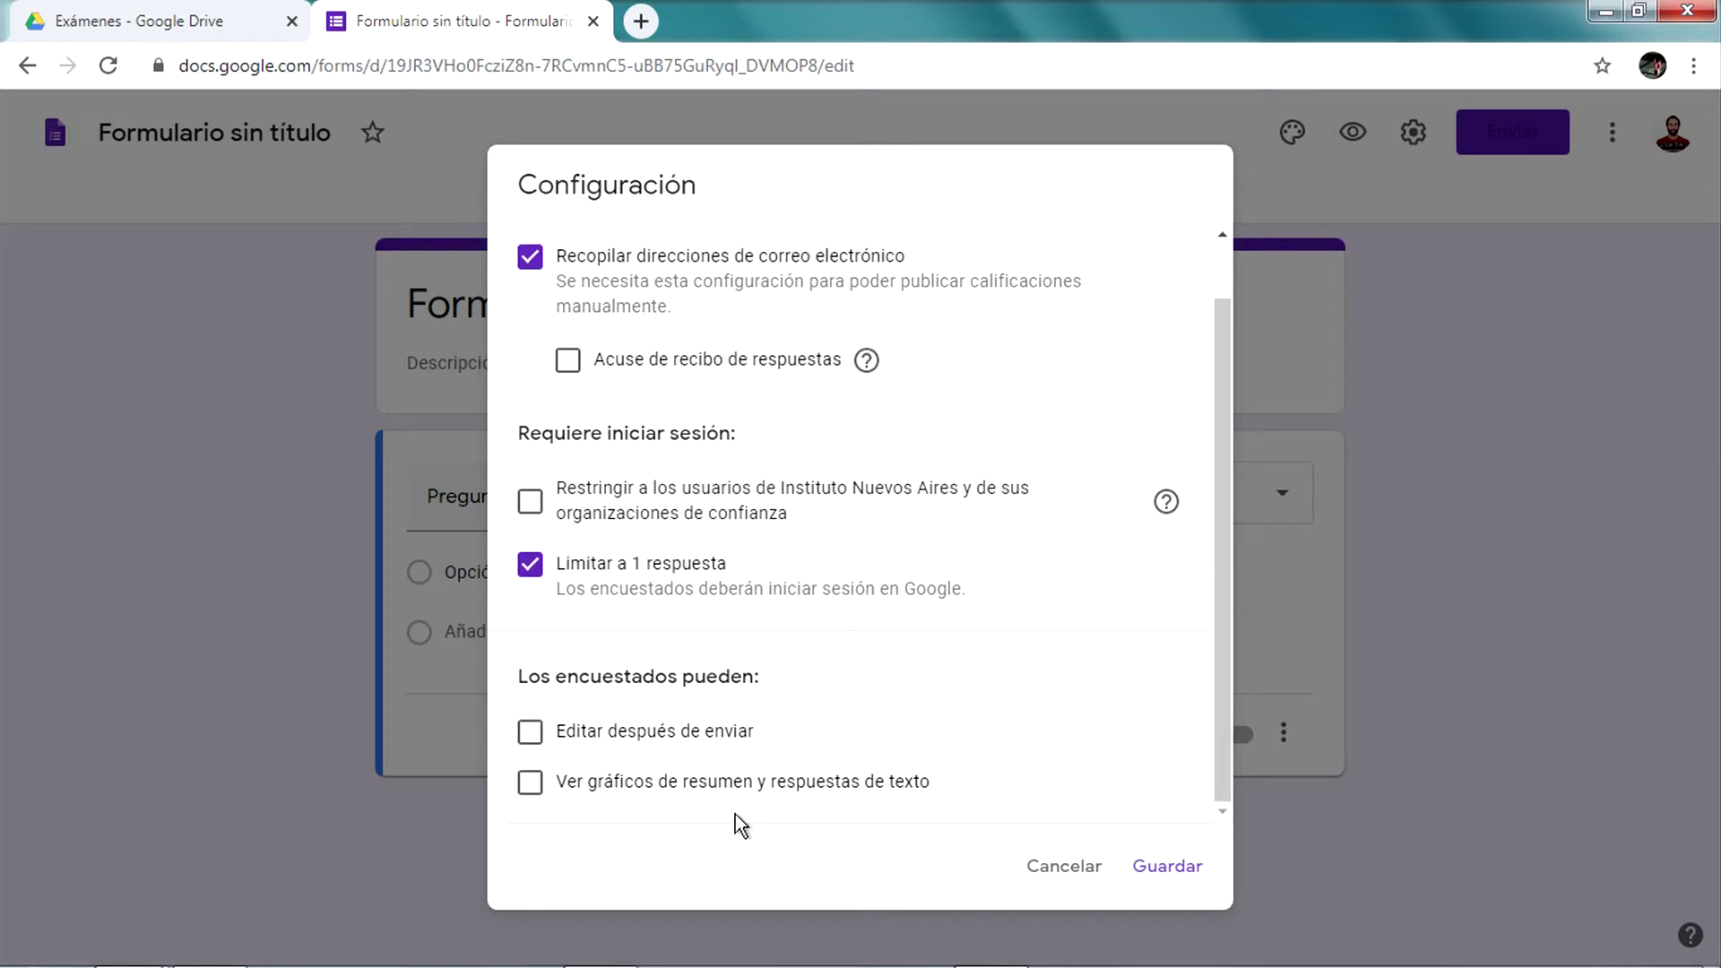
click(1179, 865)
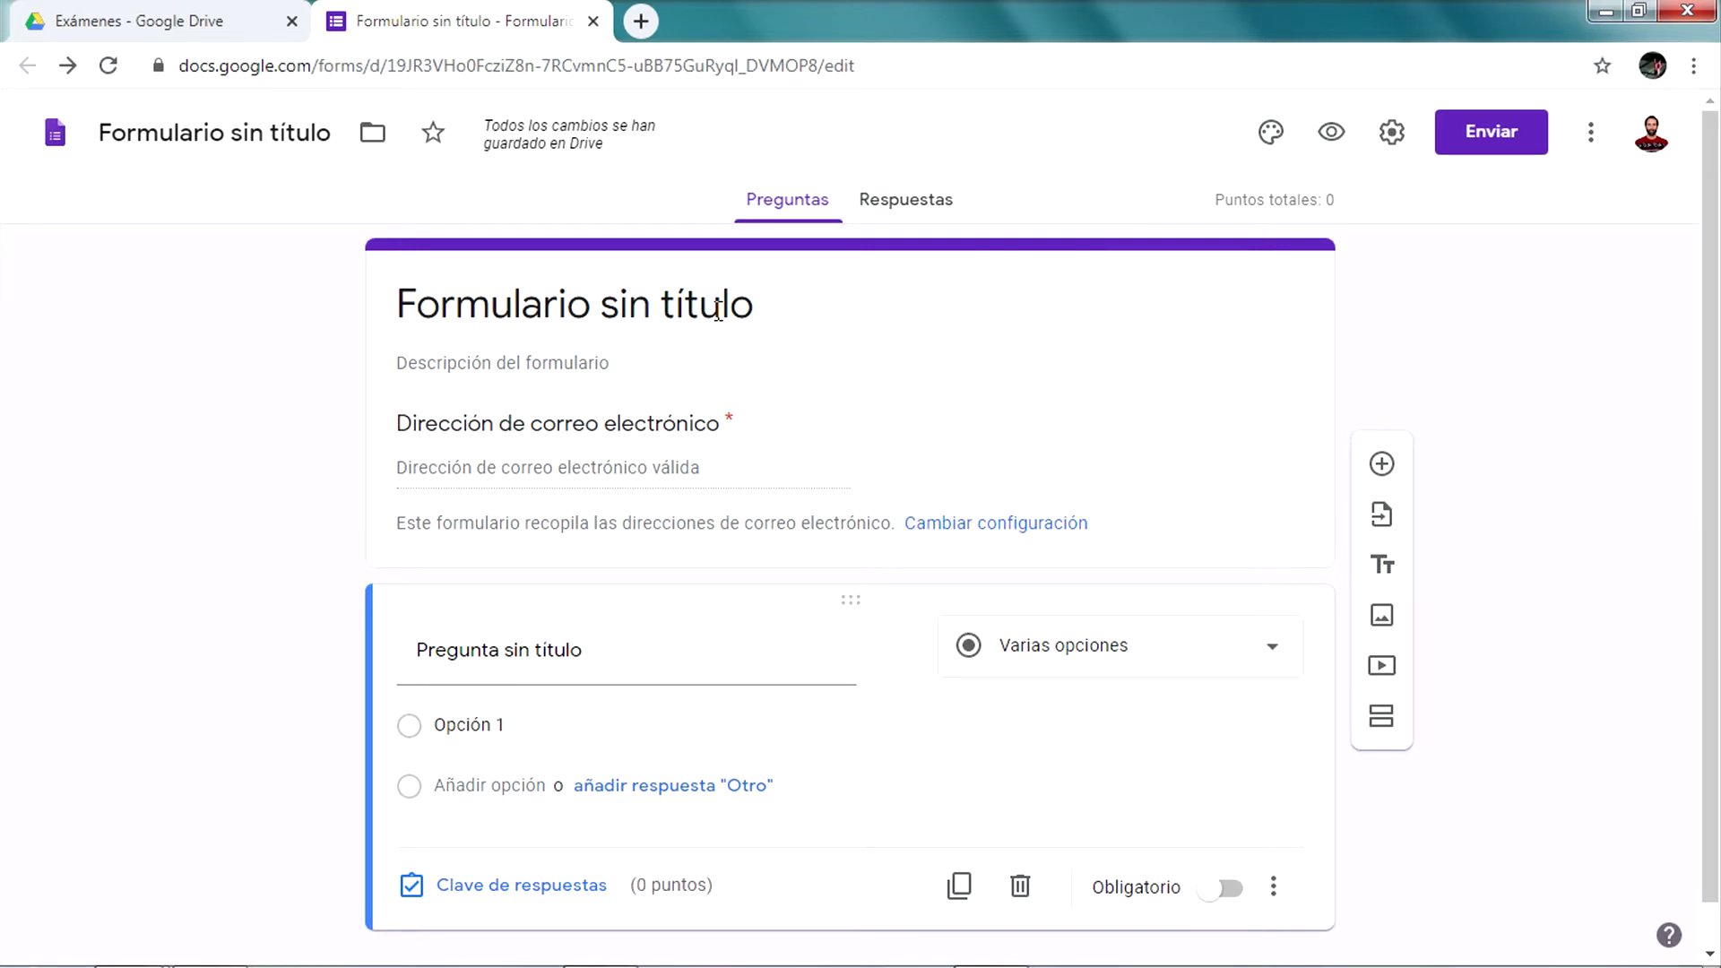
Replace the form title with 'Evaluación de asignatura' and finish editing the header
click(717, 311)
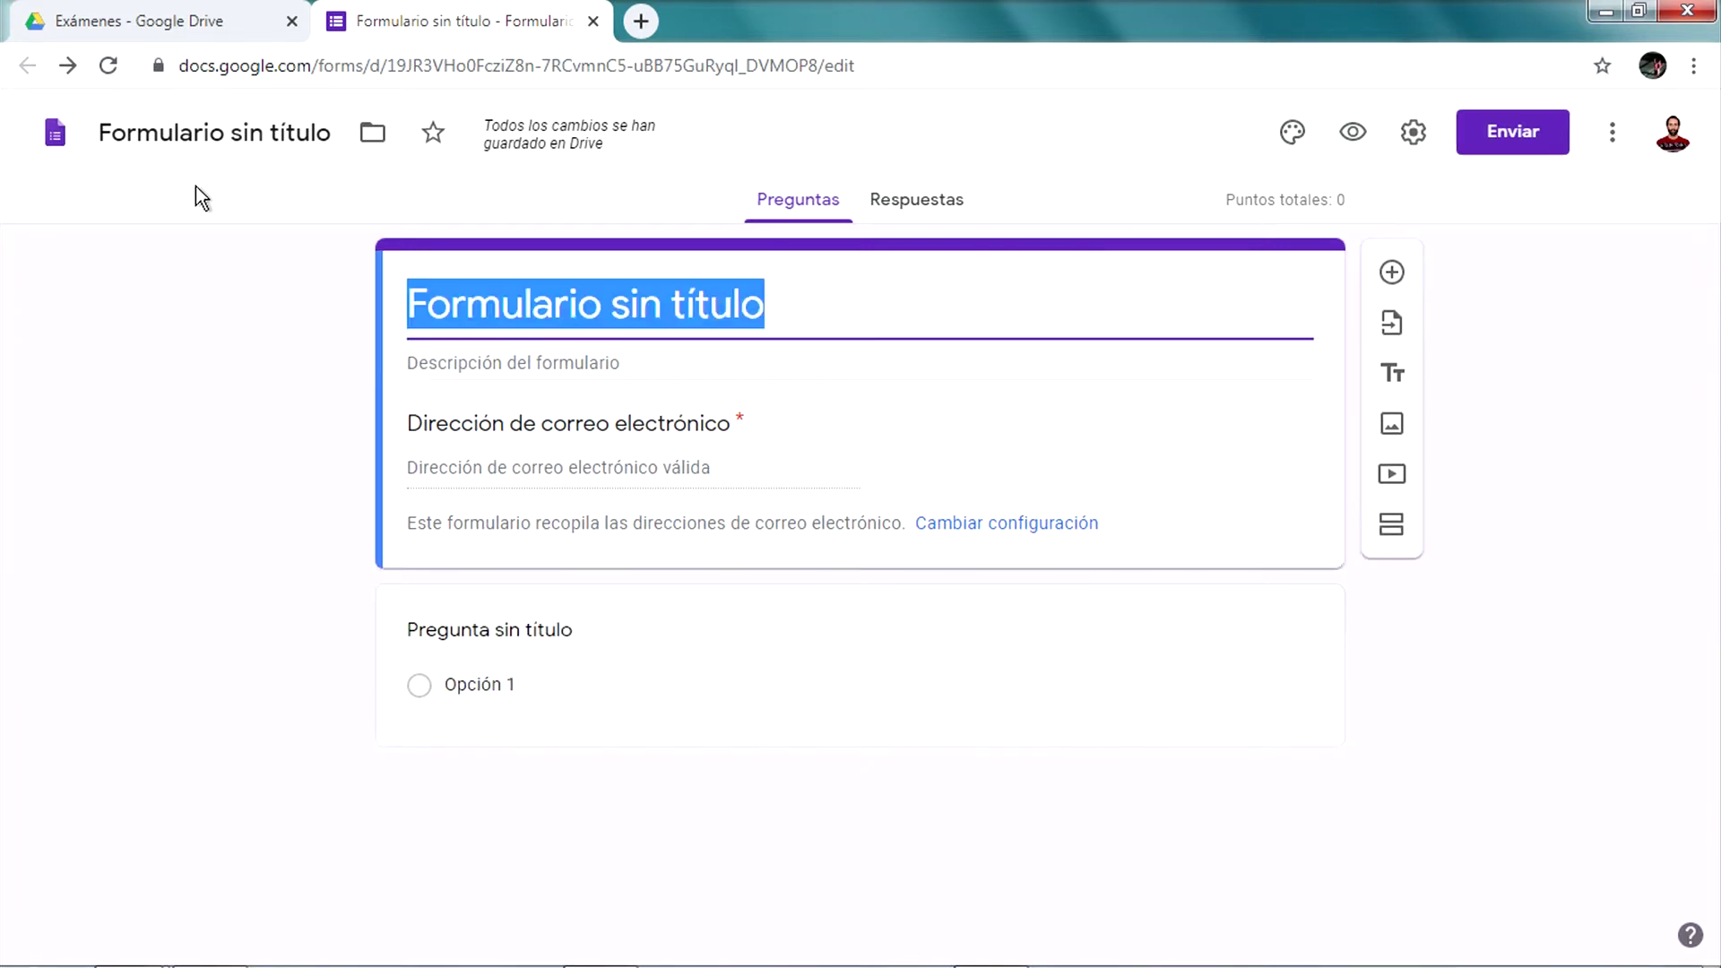
click(655, 306)
text(Evaul)
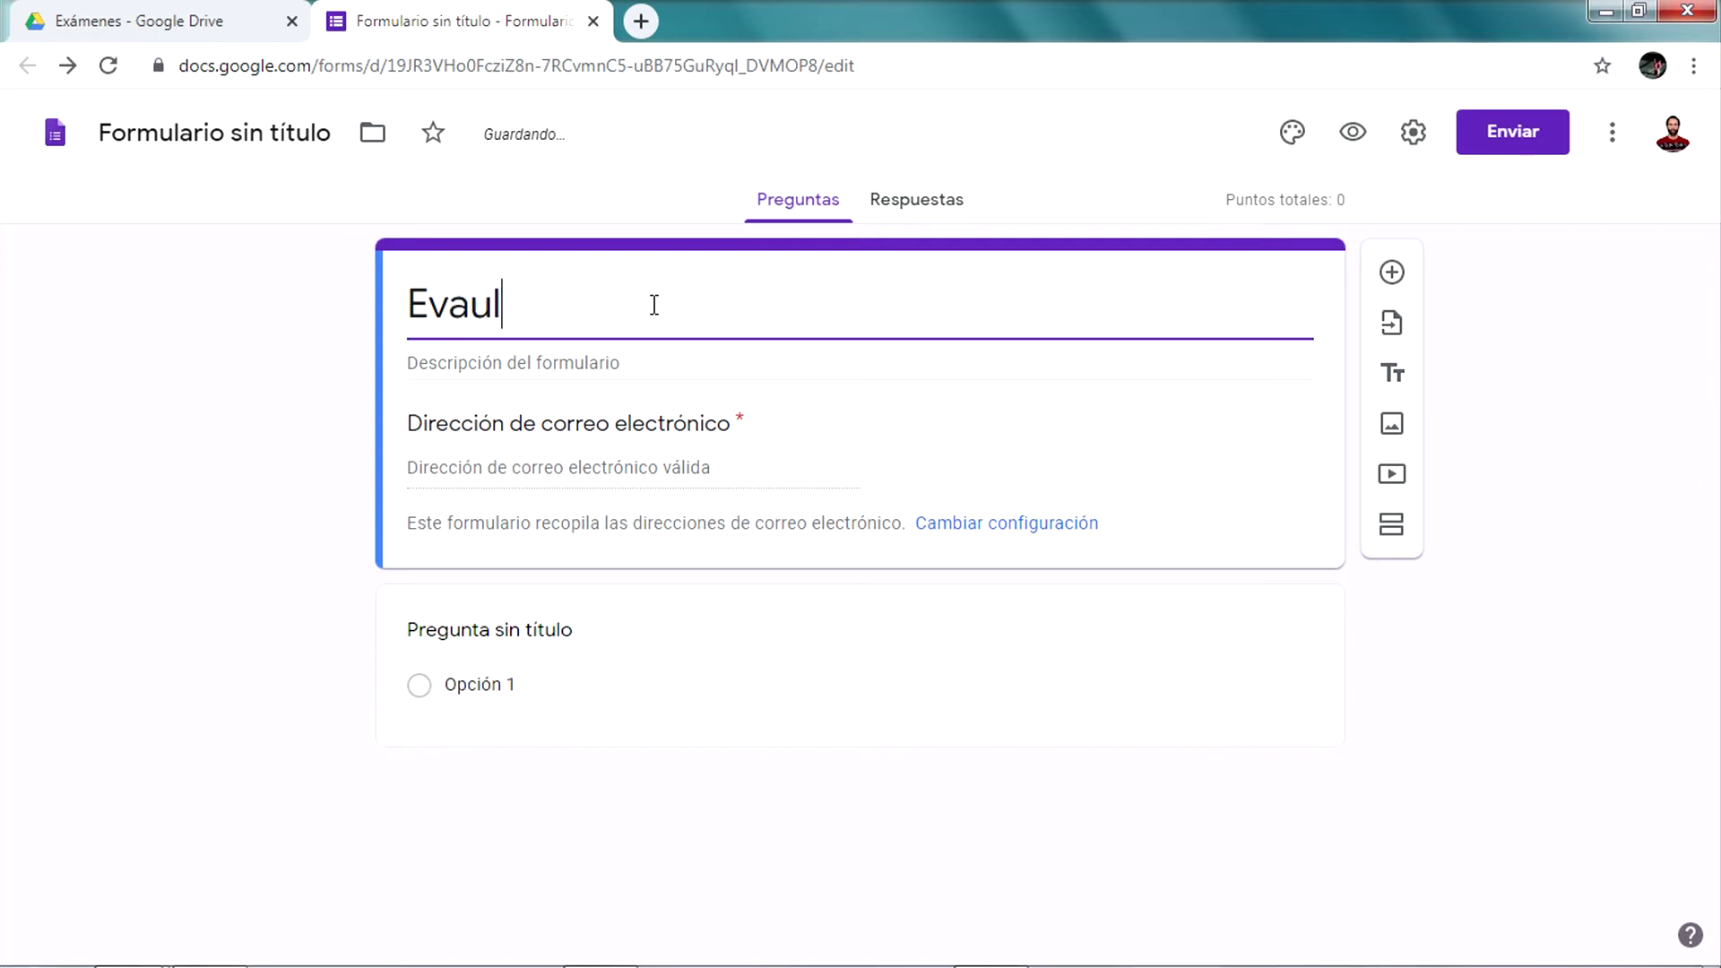
key(BackSpace)
key(BackSpace)
key(BackSpace)
text(alu)
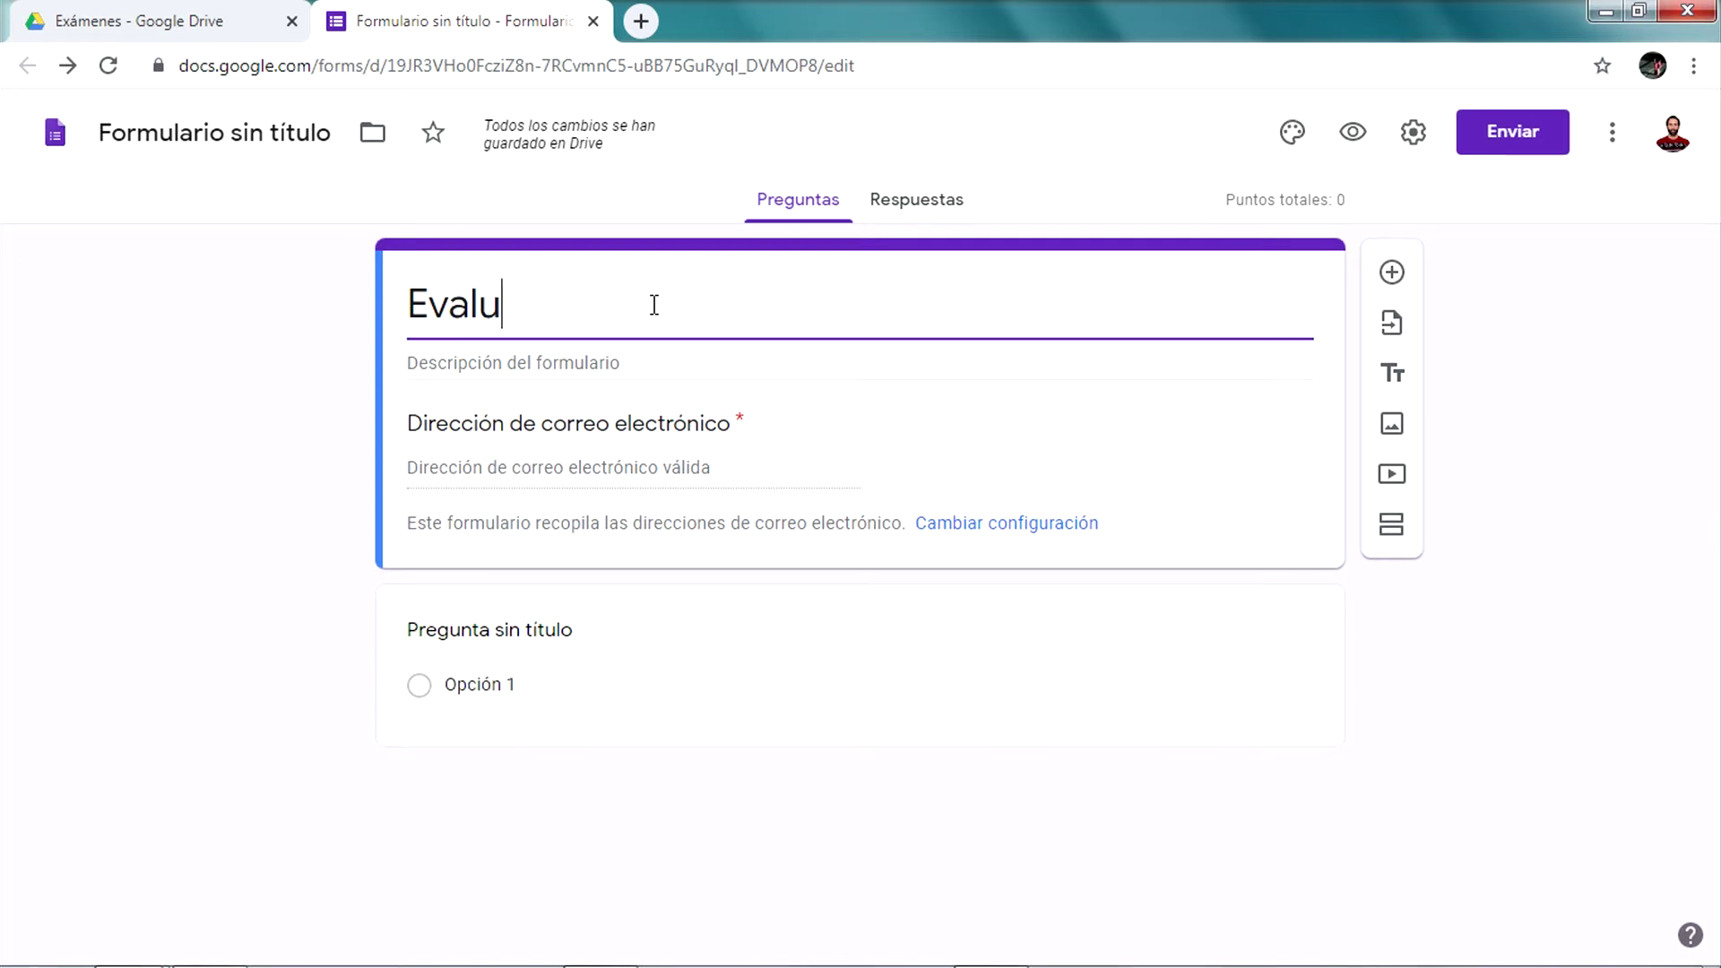
text(ación de)
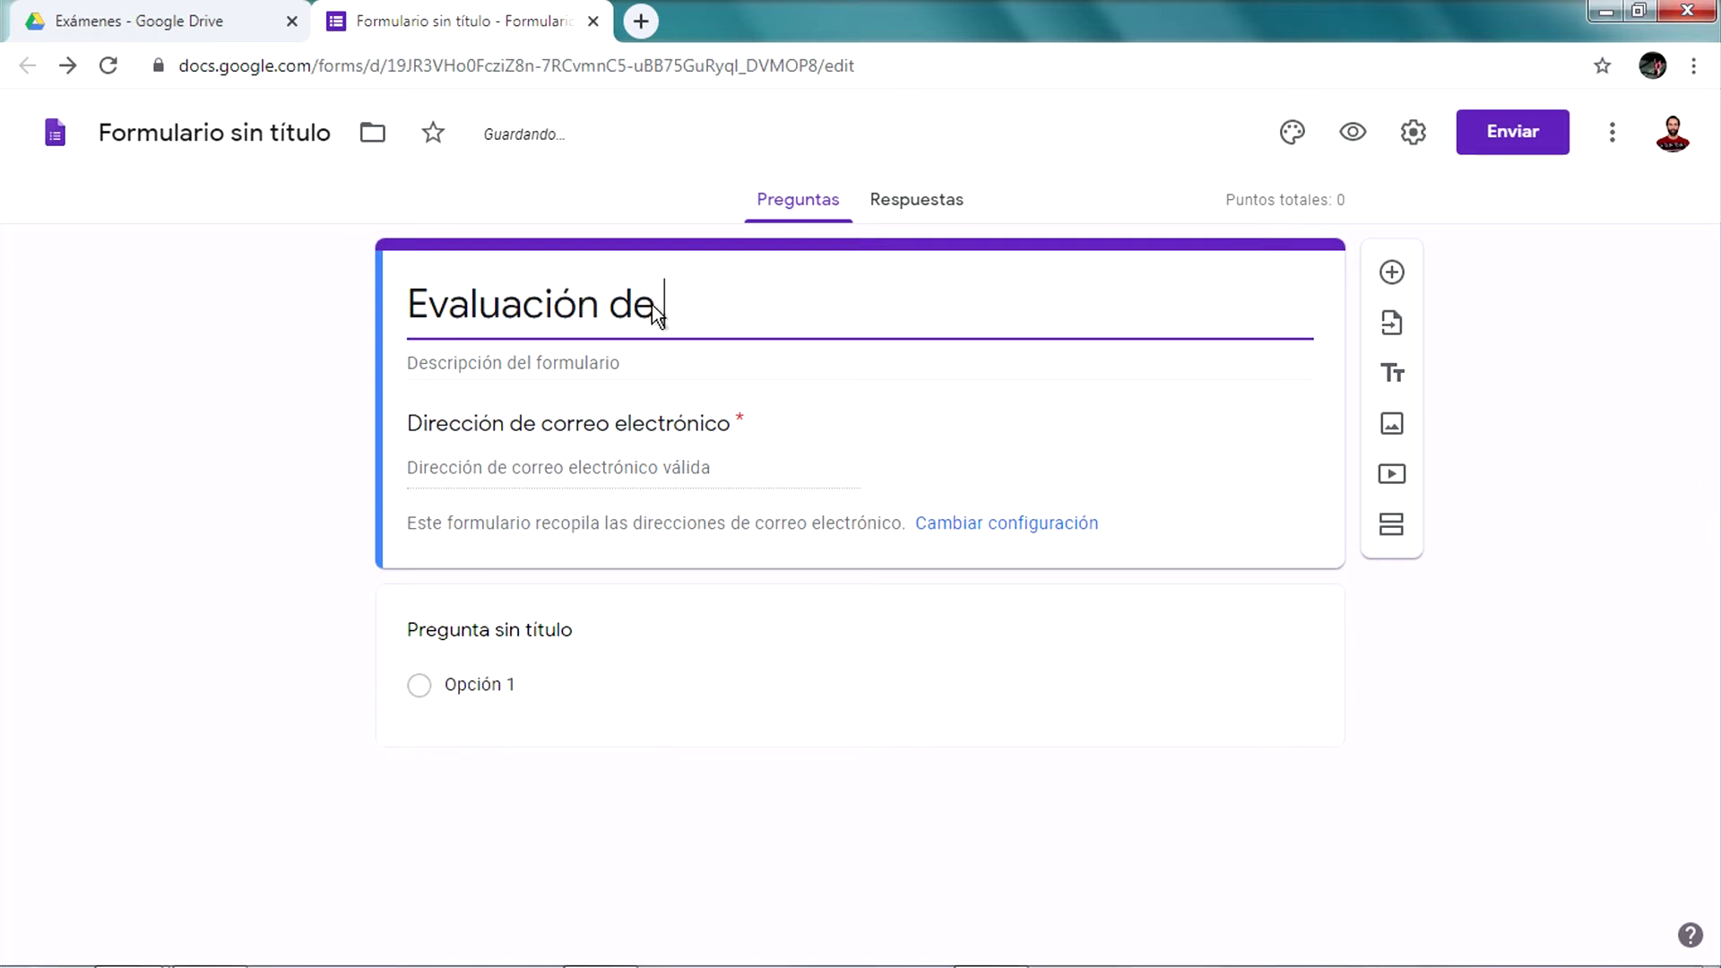
text( asi)
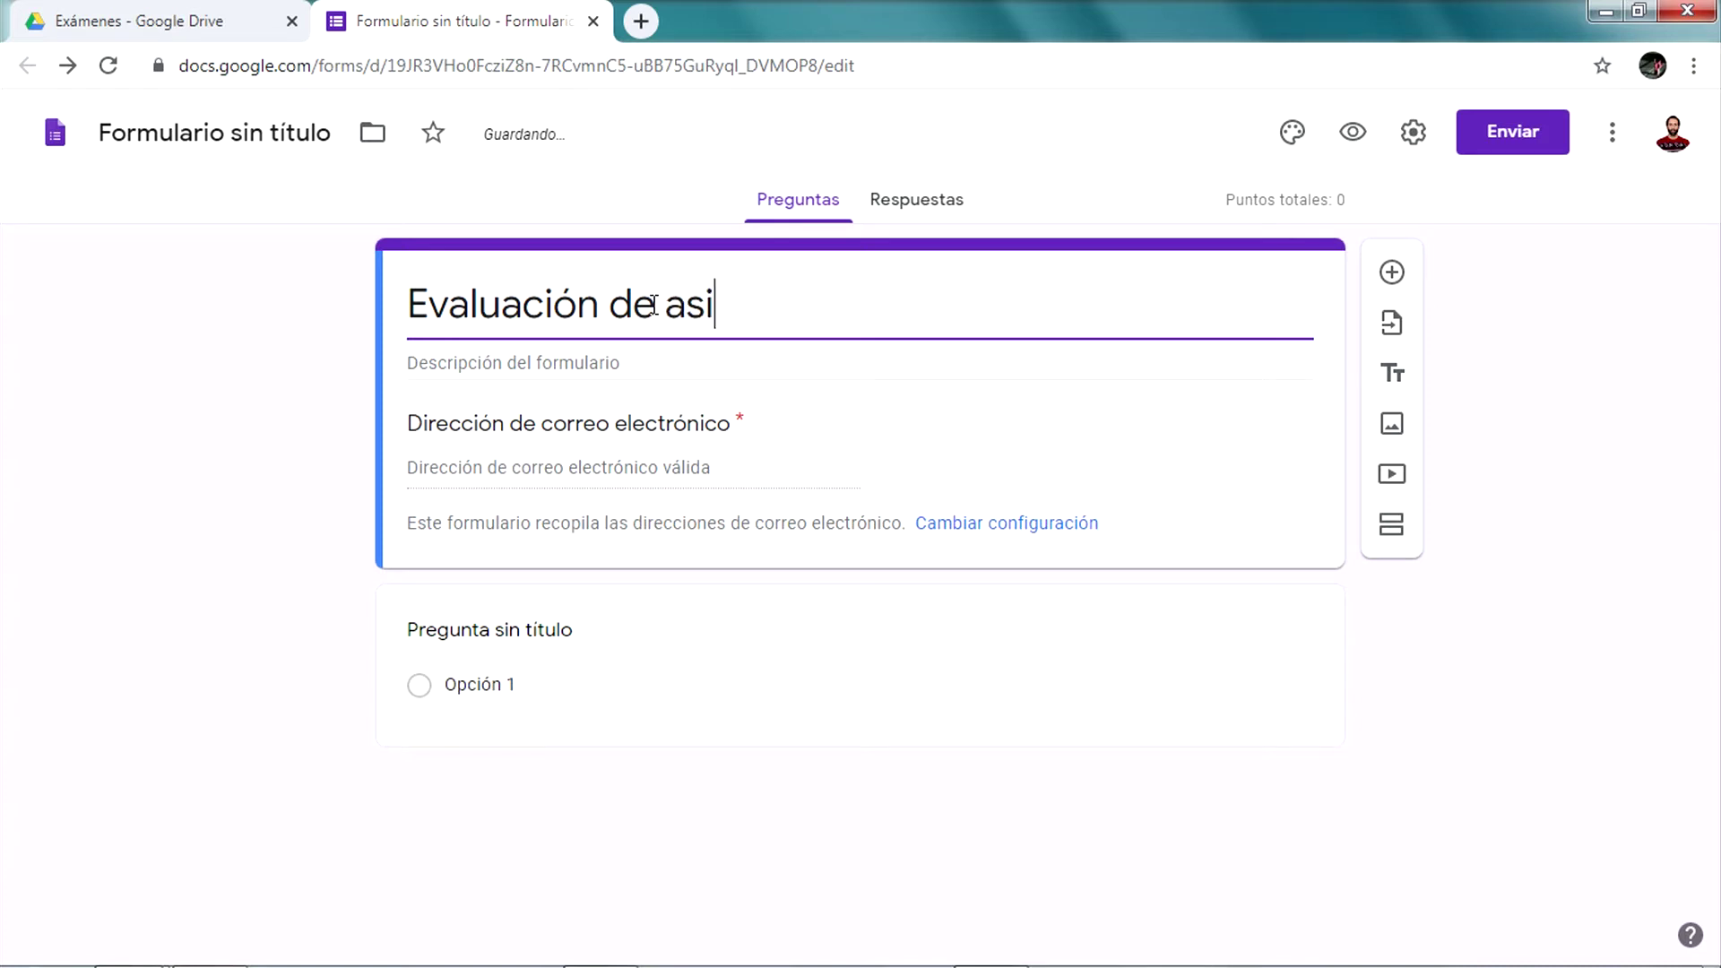
text(gna)
text(u)
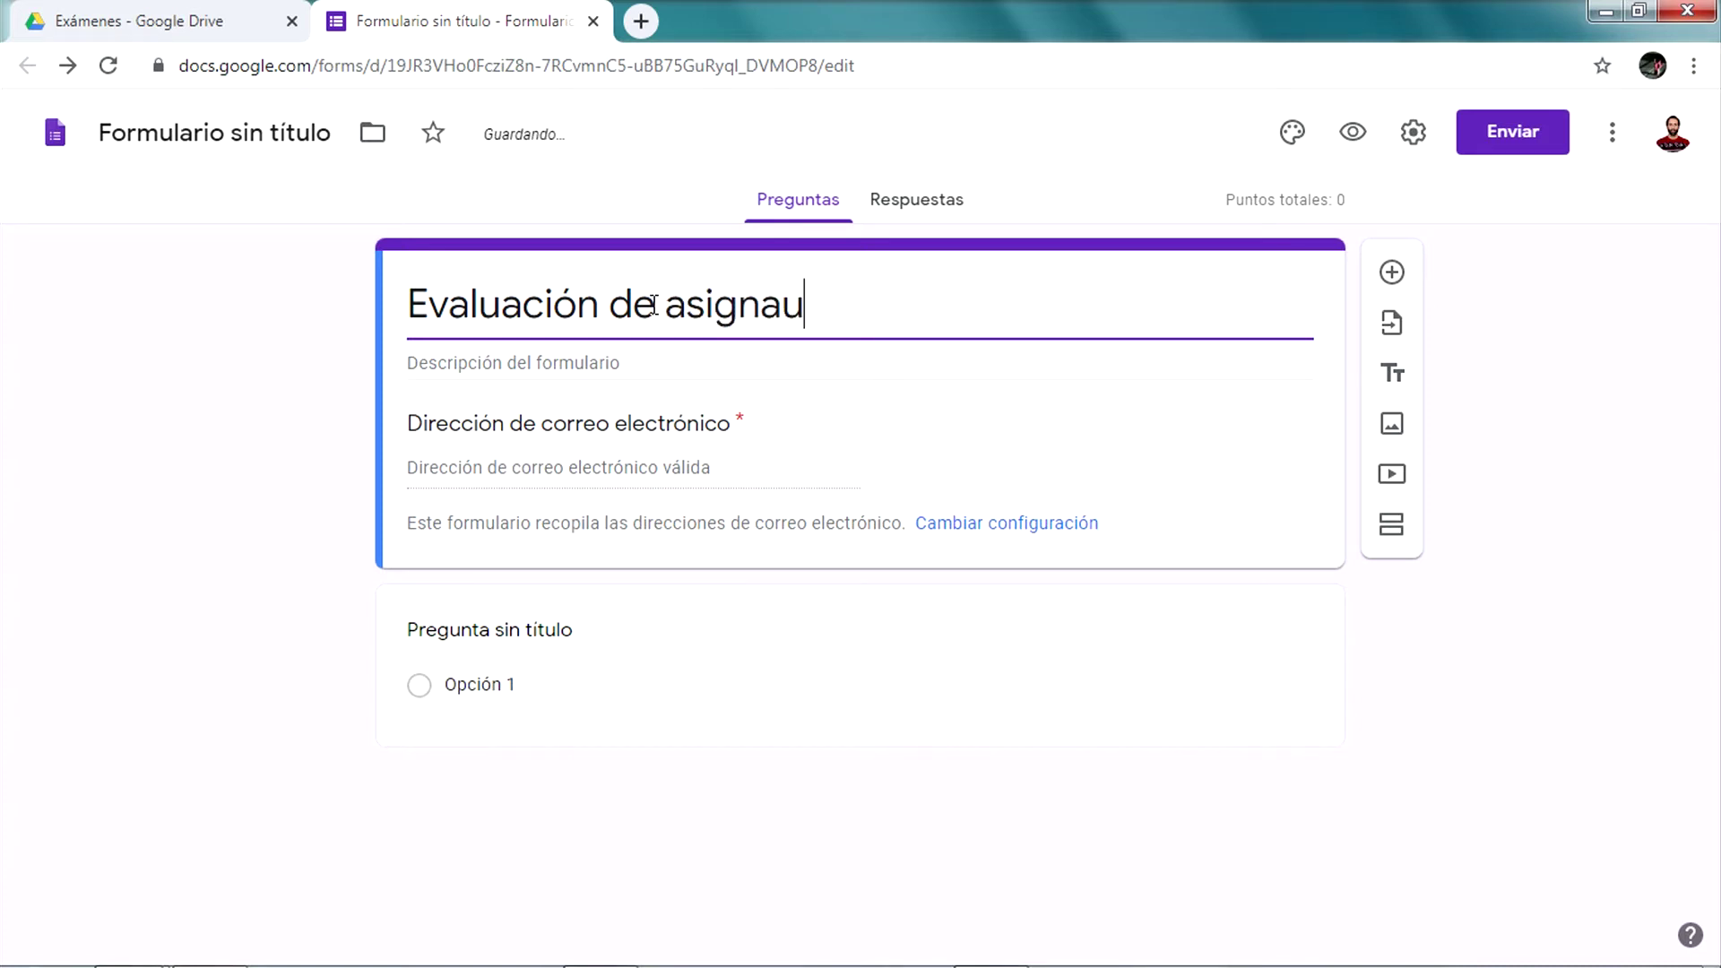
key(BackSpace)
text(tura)
click(498, 364)
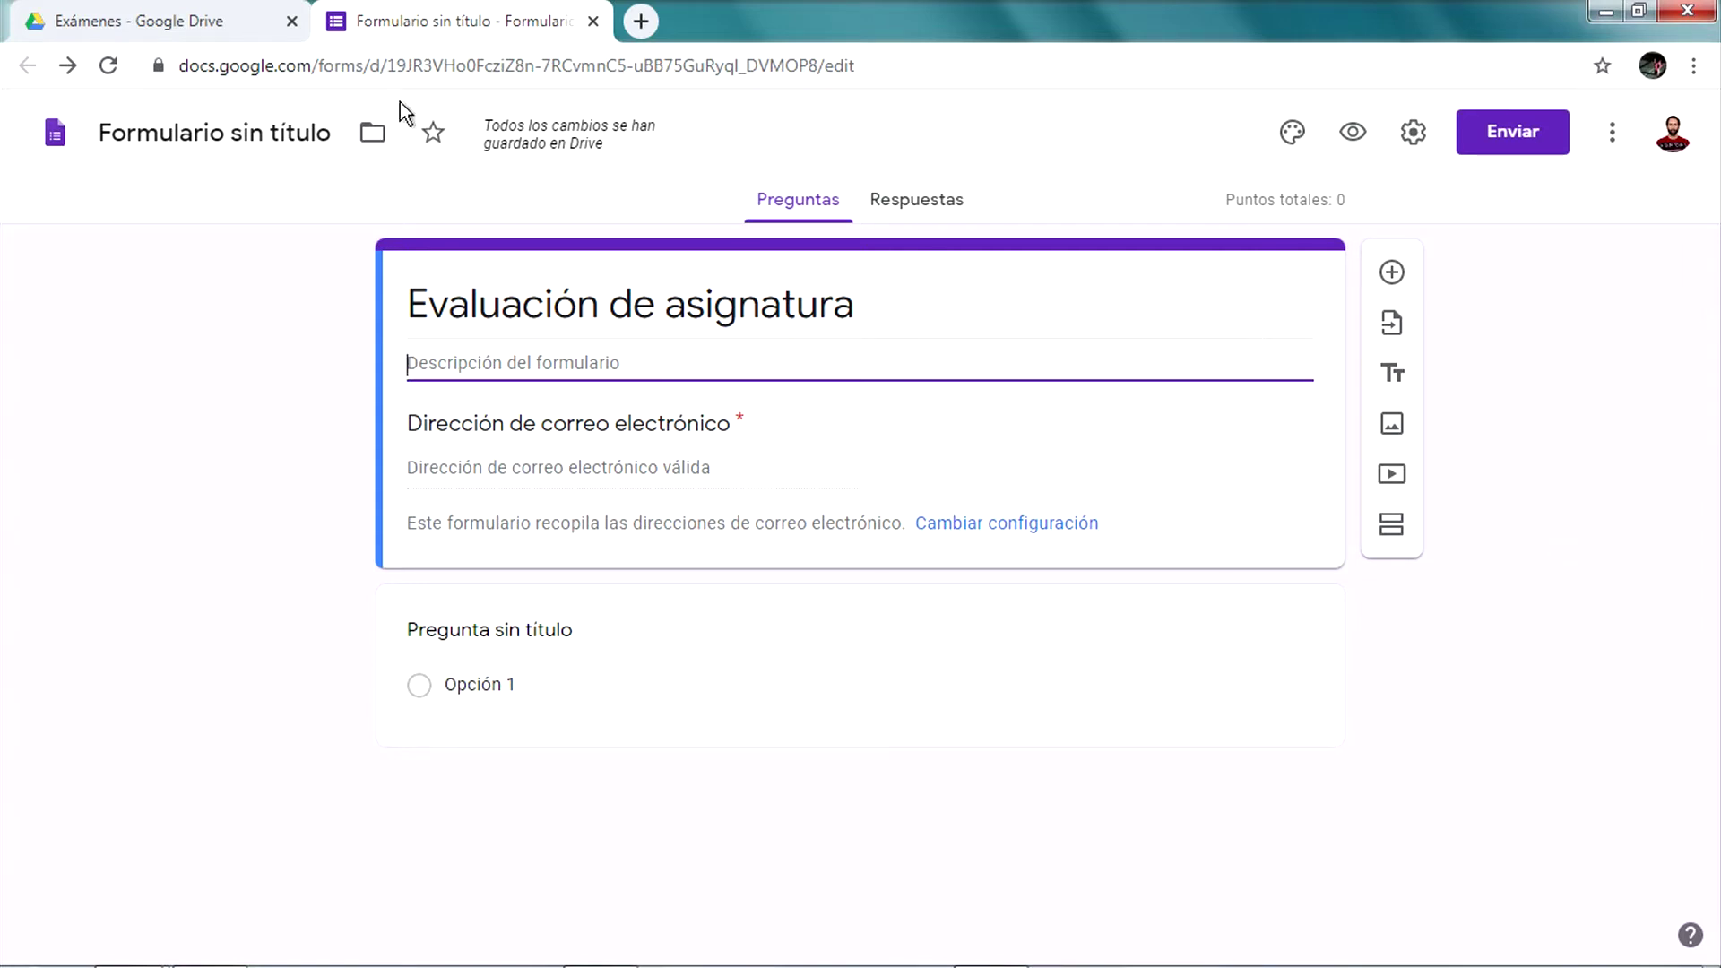
click(477, 466)
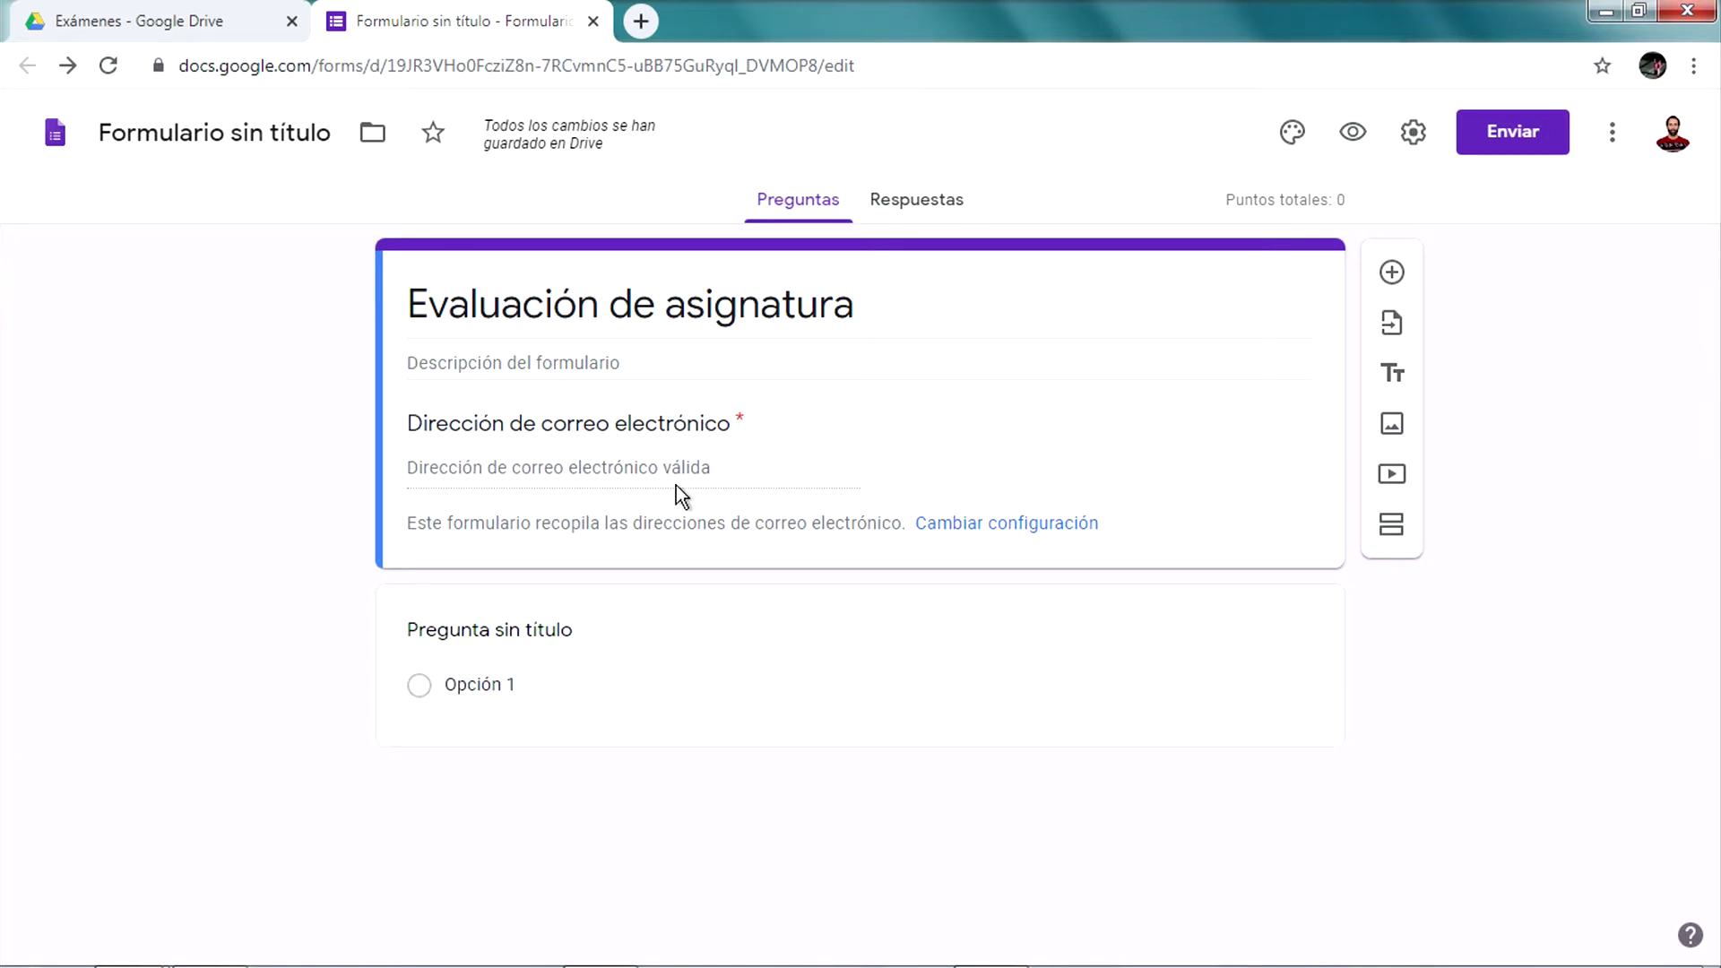
click(534, 640)
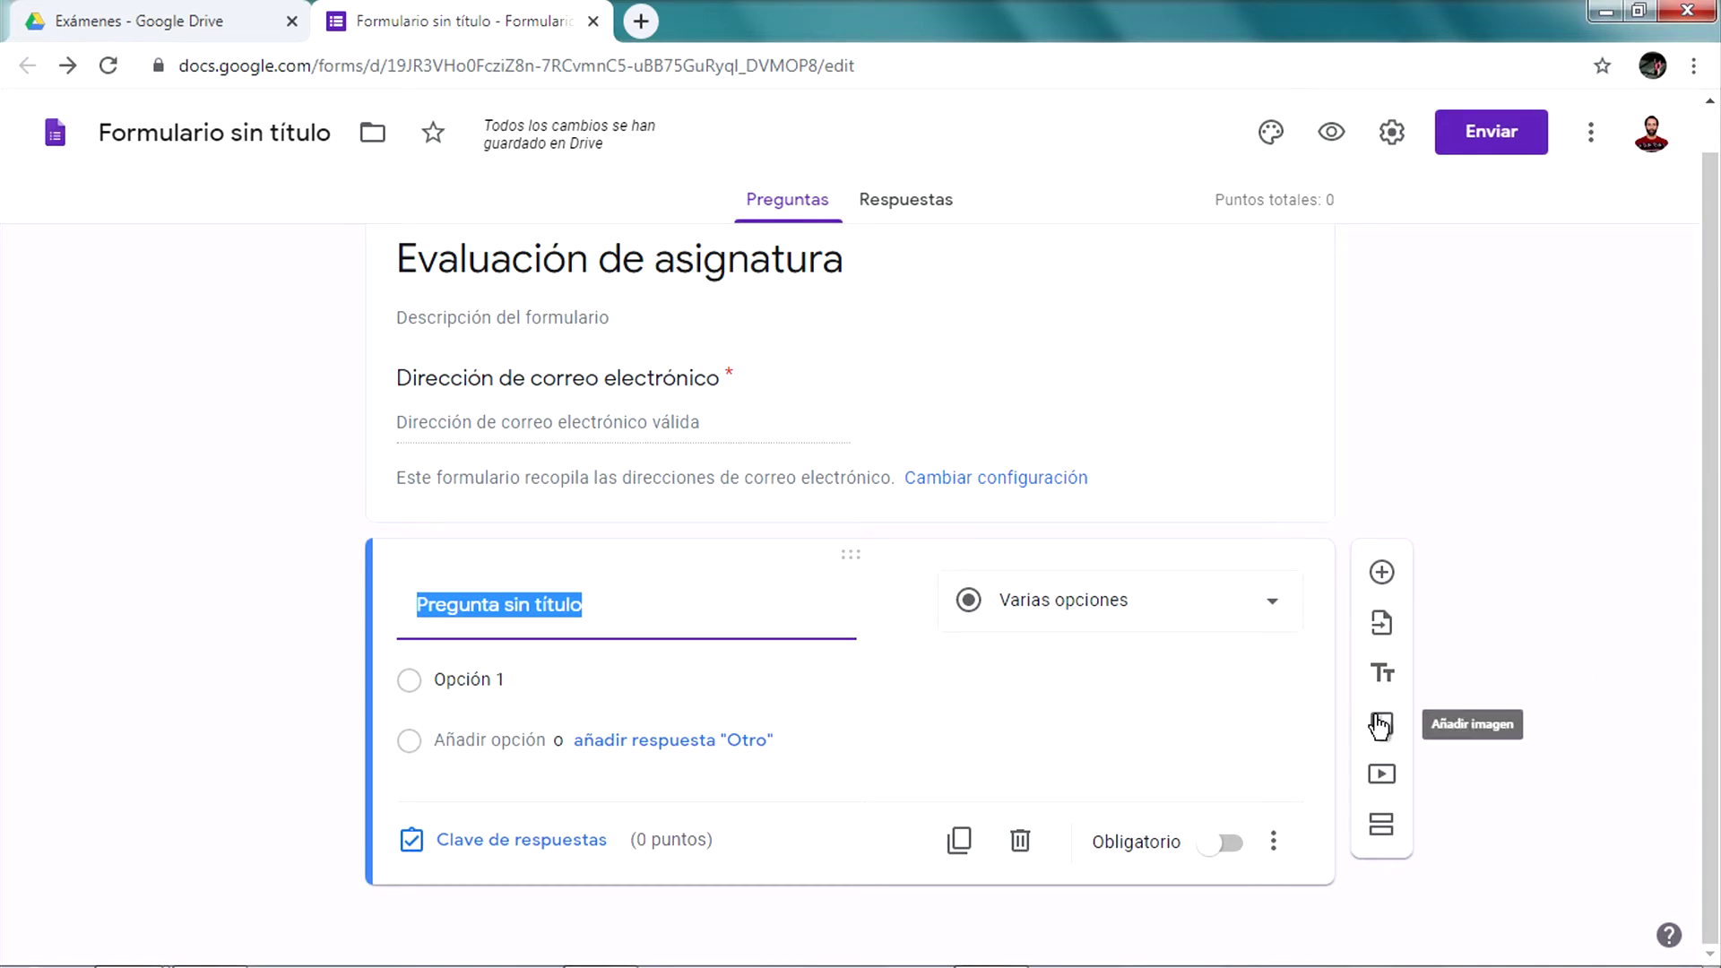
click(1382, 825)
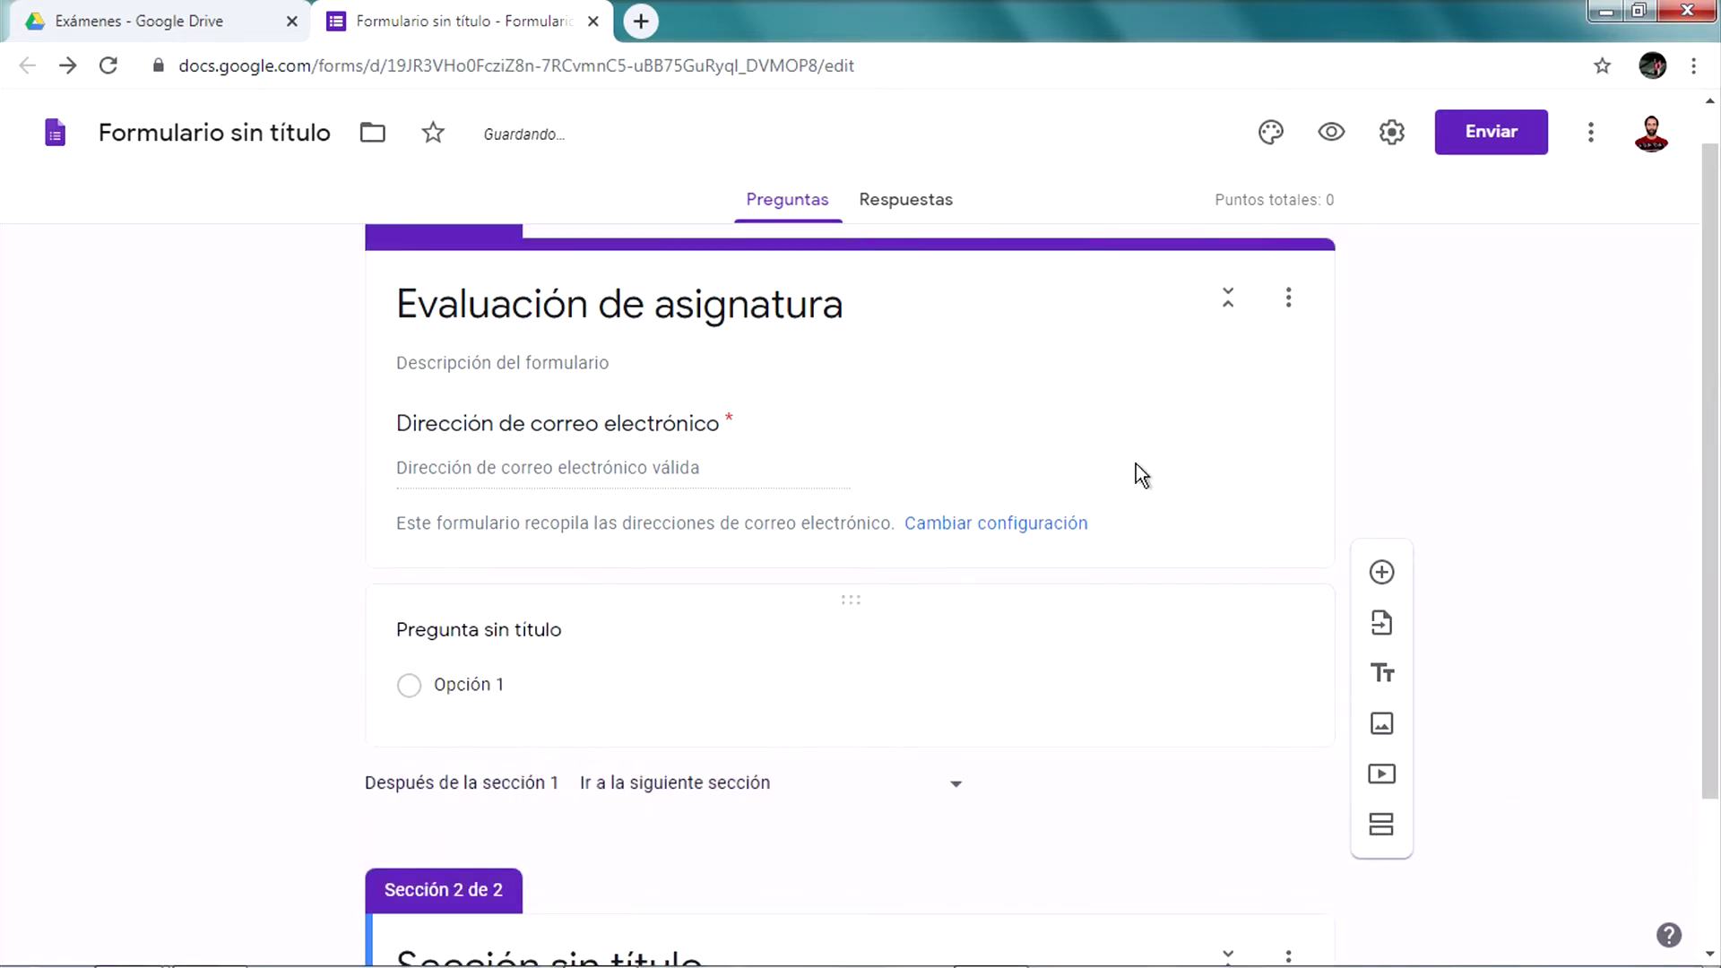
scroll(865, 476, down, 2)
scroll(870, 473, up, 3)
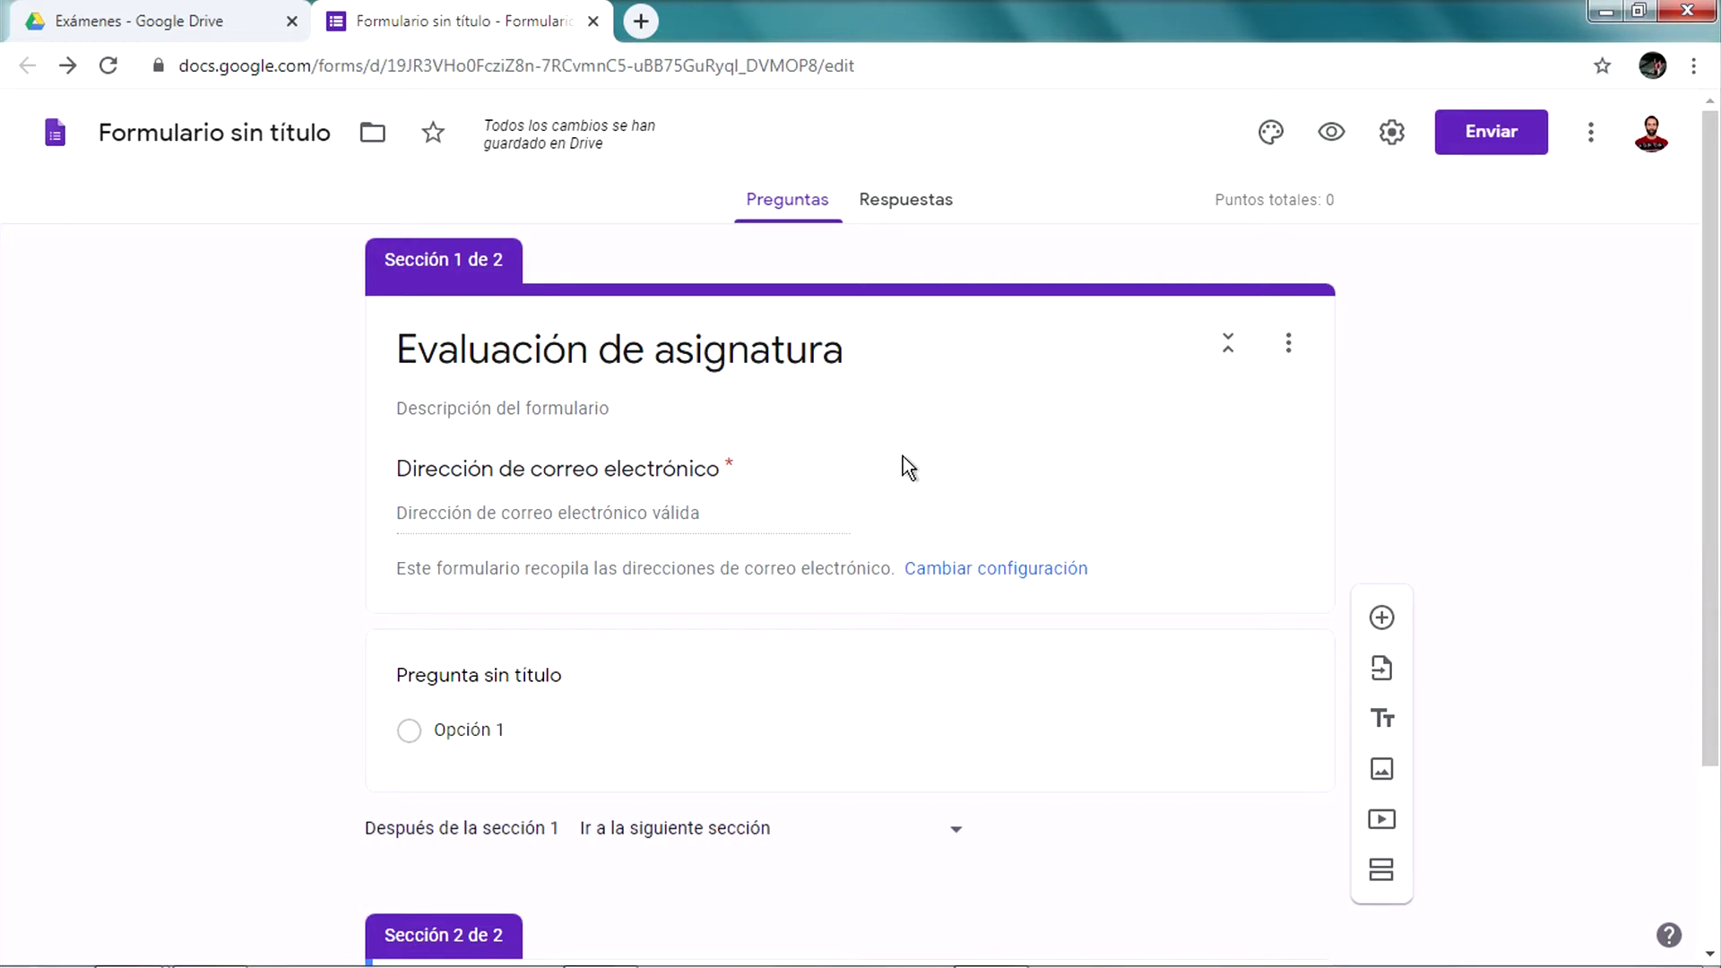
scroll(902, 456, down, 3)
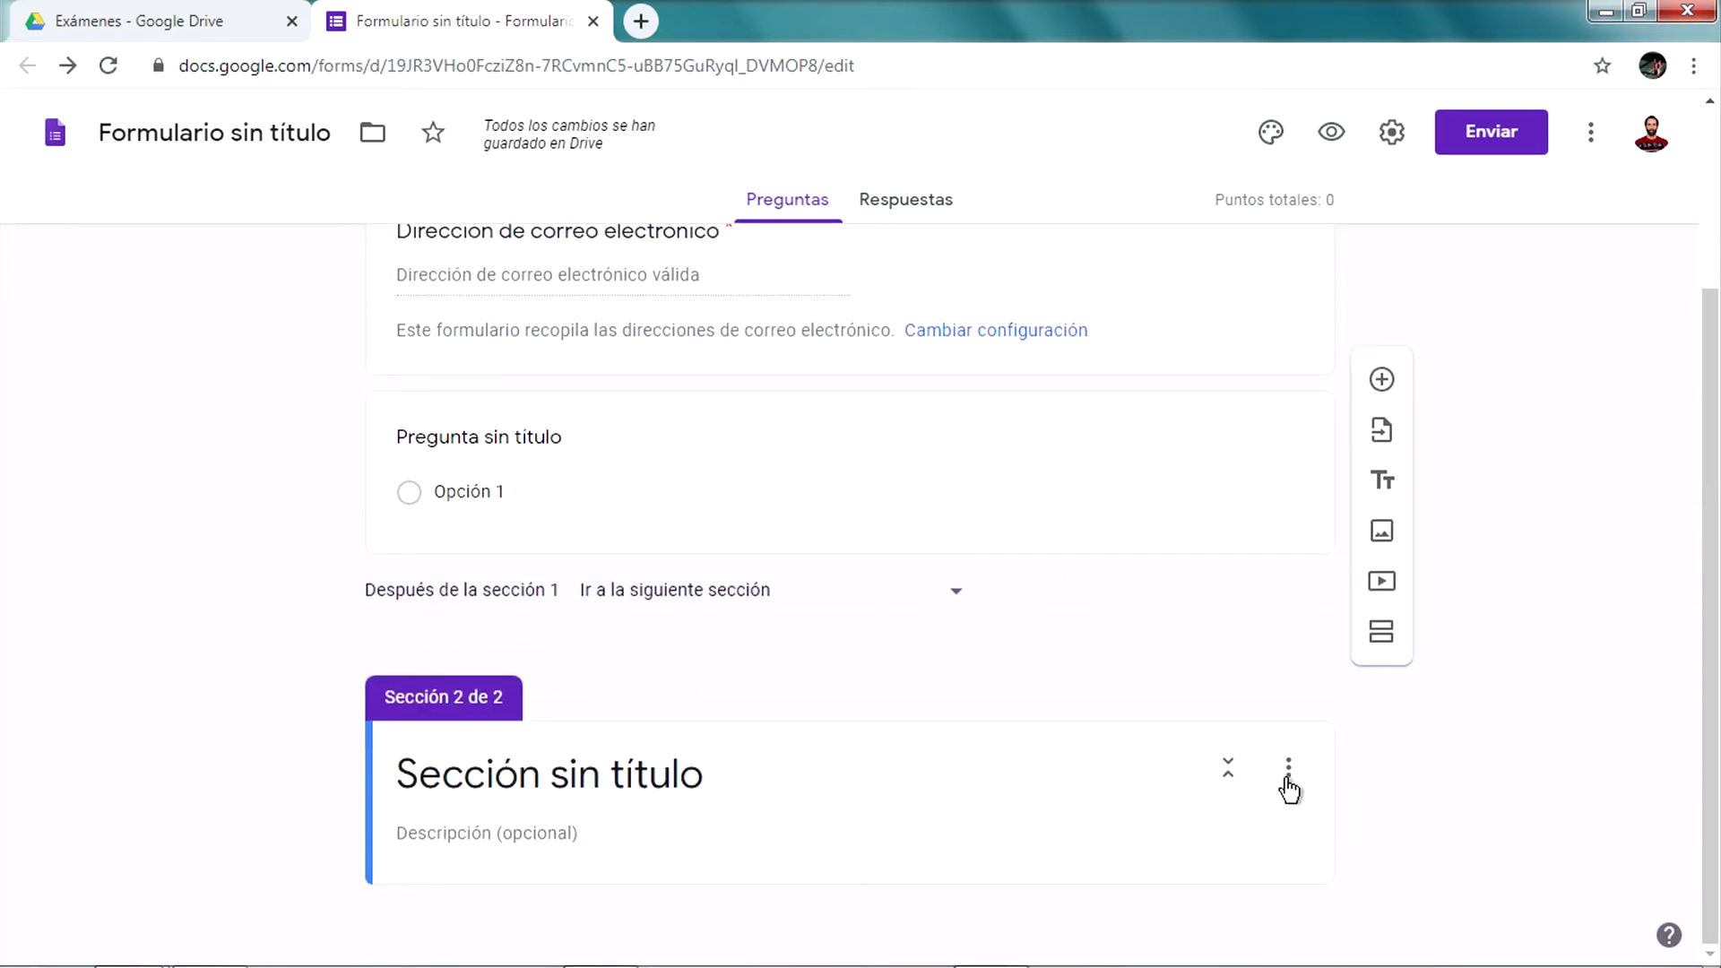
click(1292, 773)
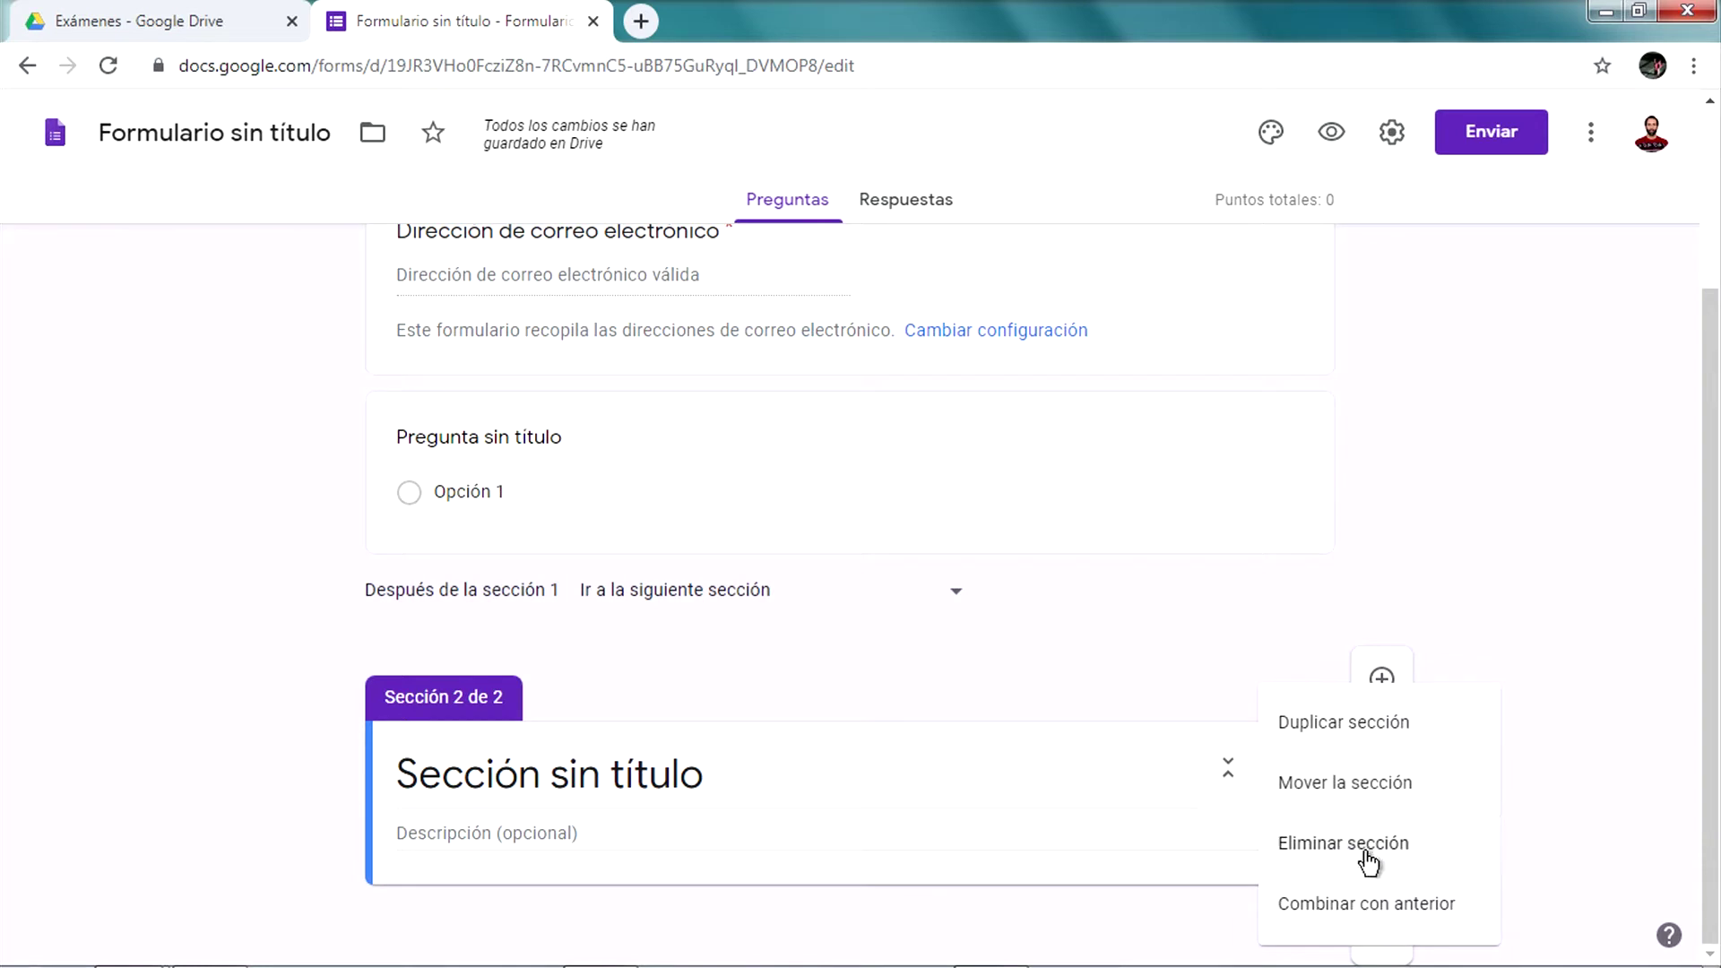
click(1213, 700)
click(1302, 779)
click(1345, 841)
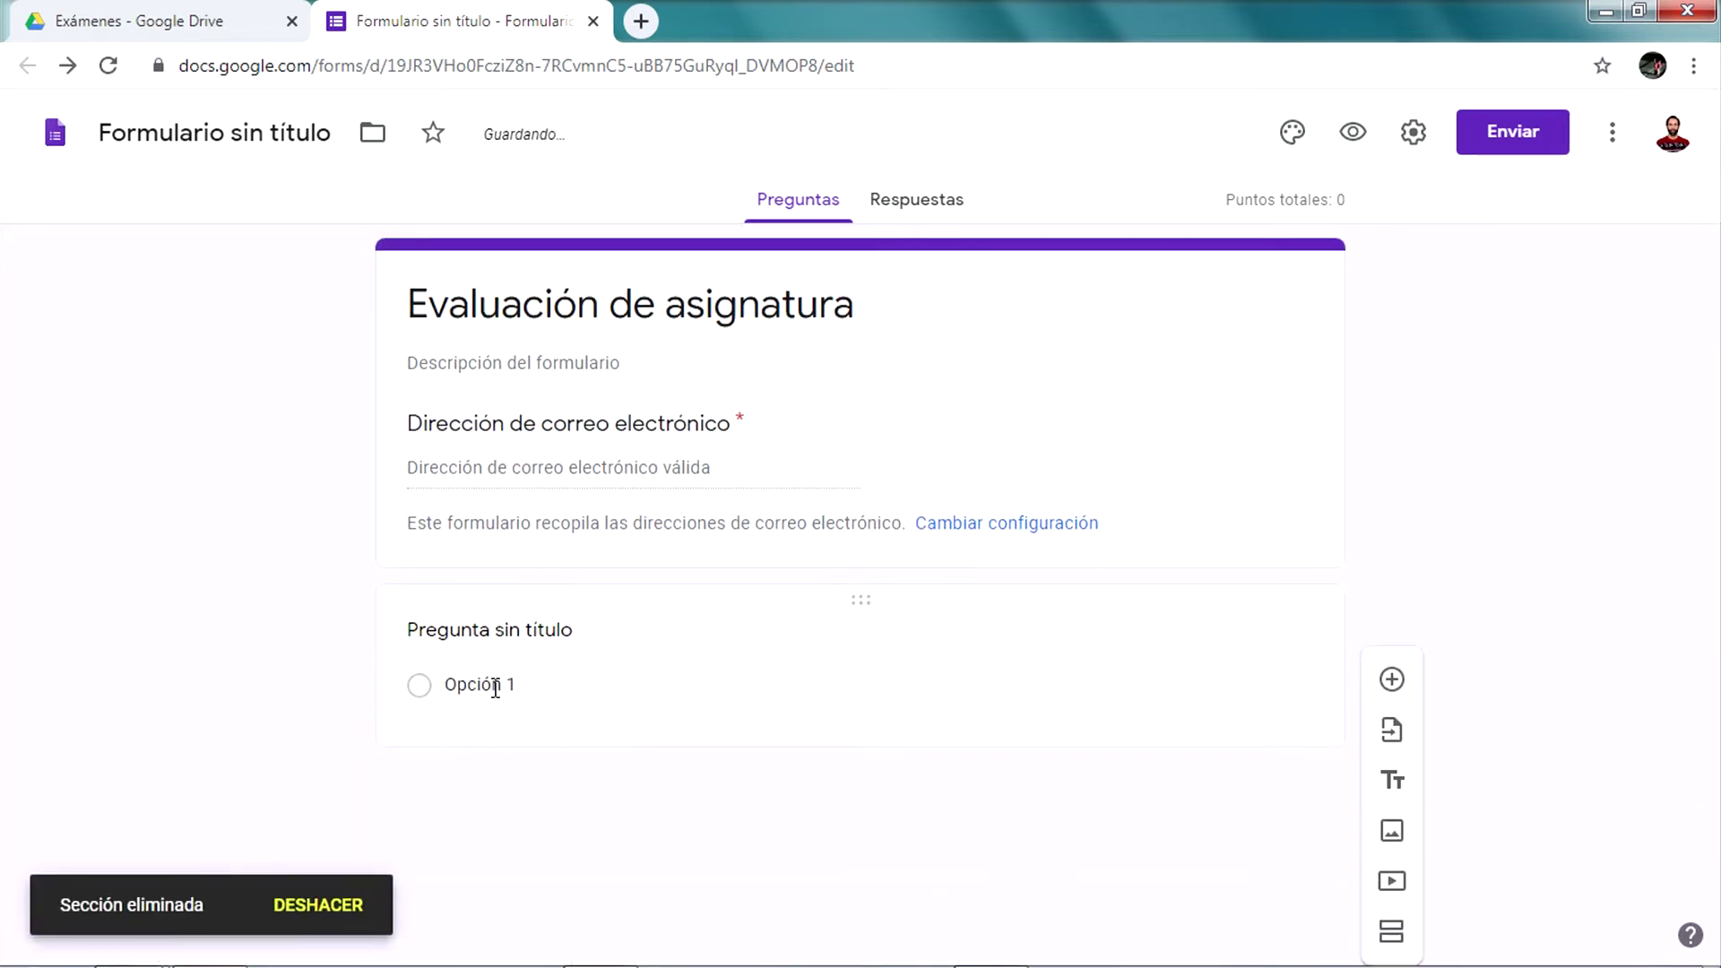
click(508, 671)
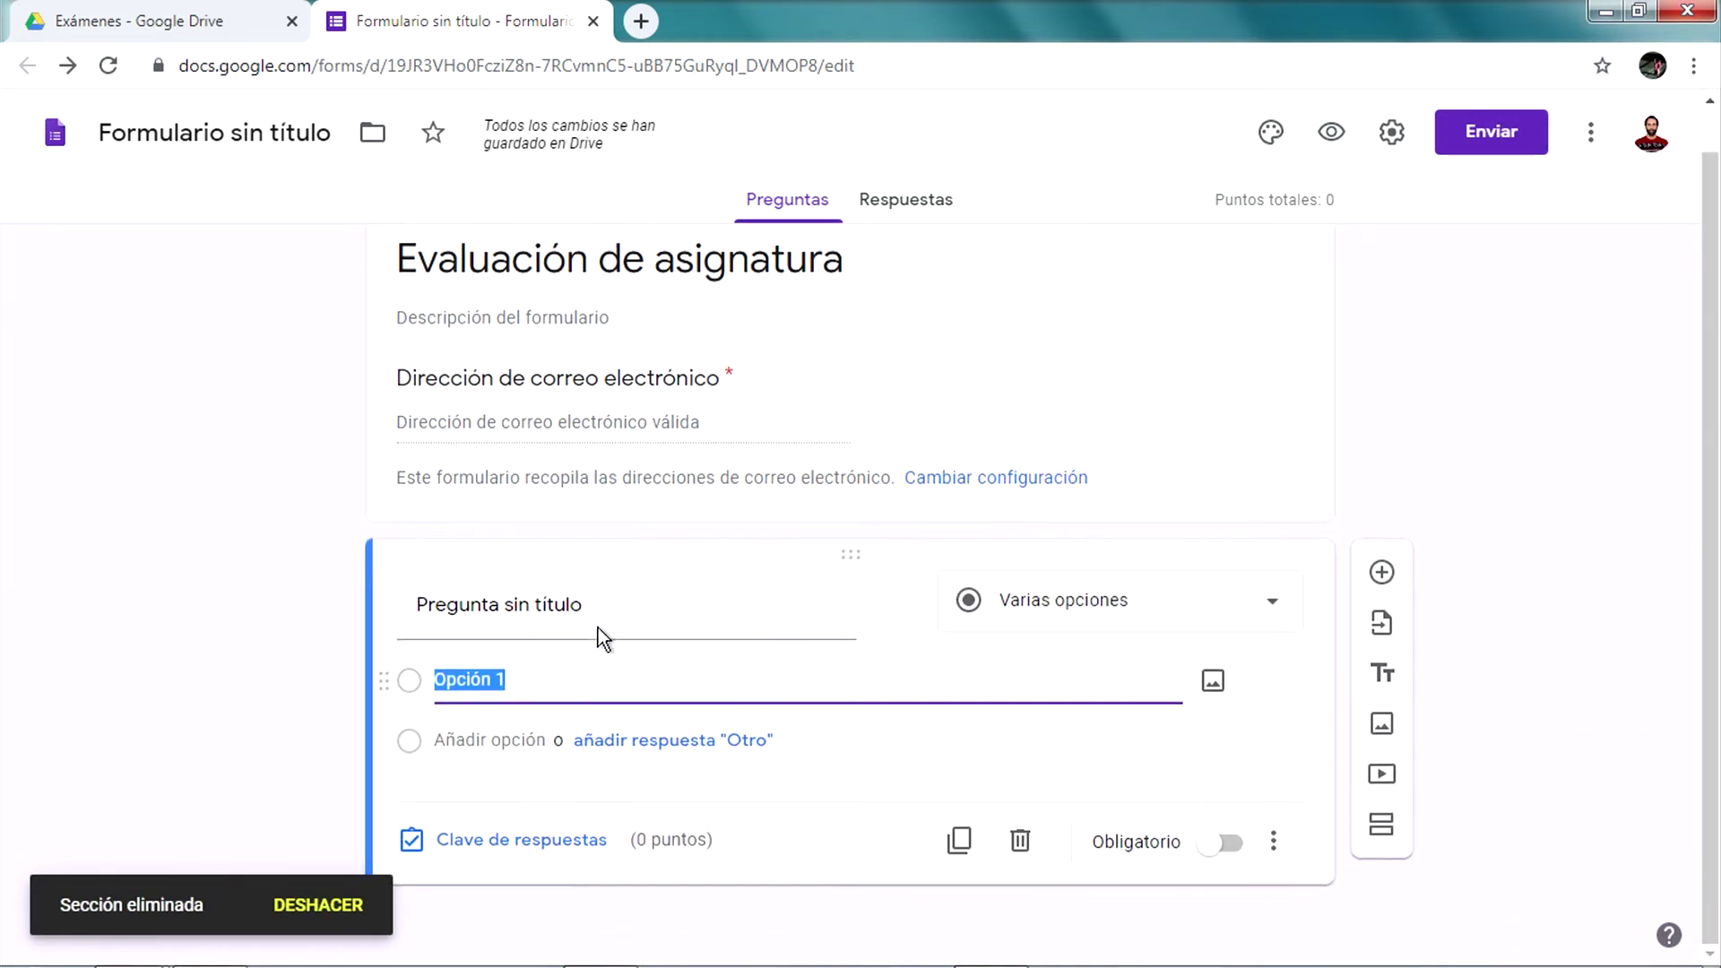
Change the question type to Párrafo after briefly trying Respuesta corta
click(597, 607)
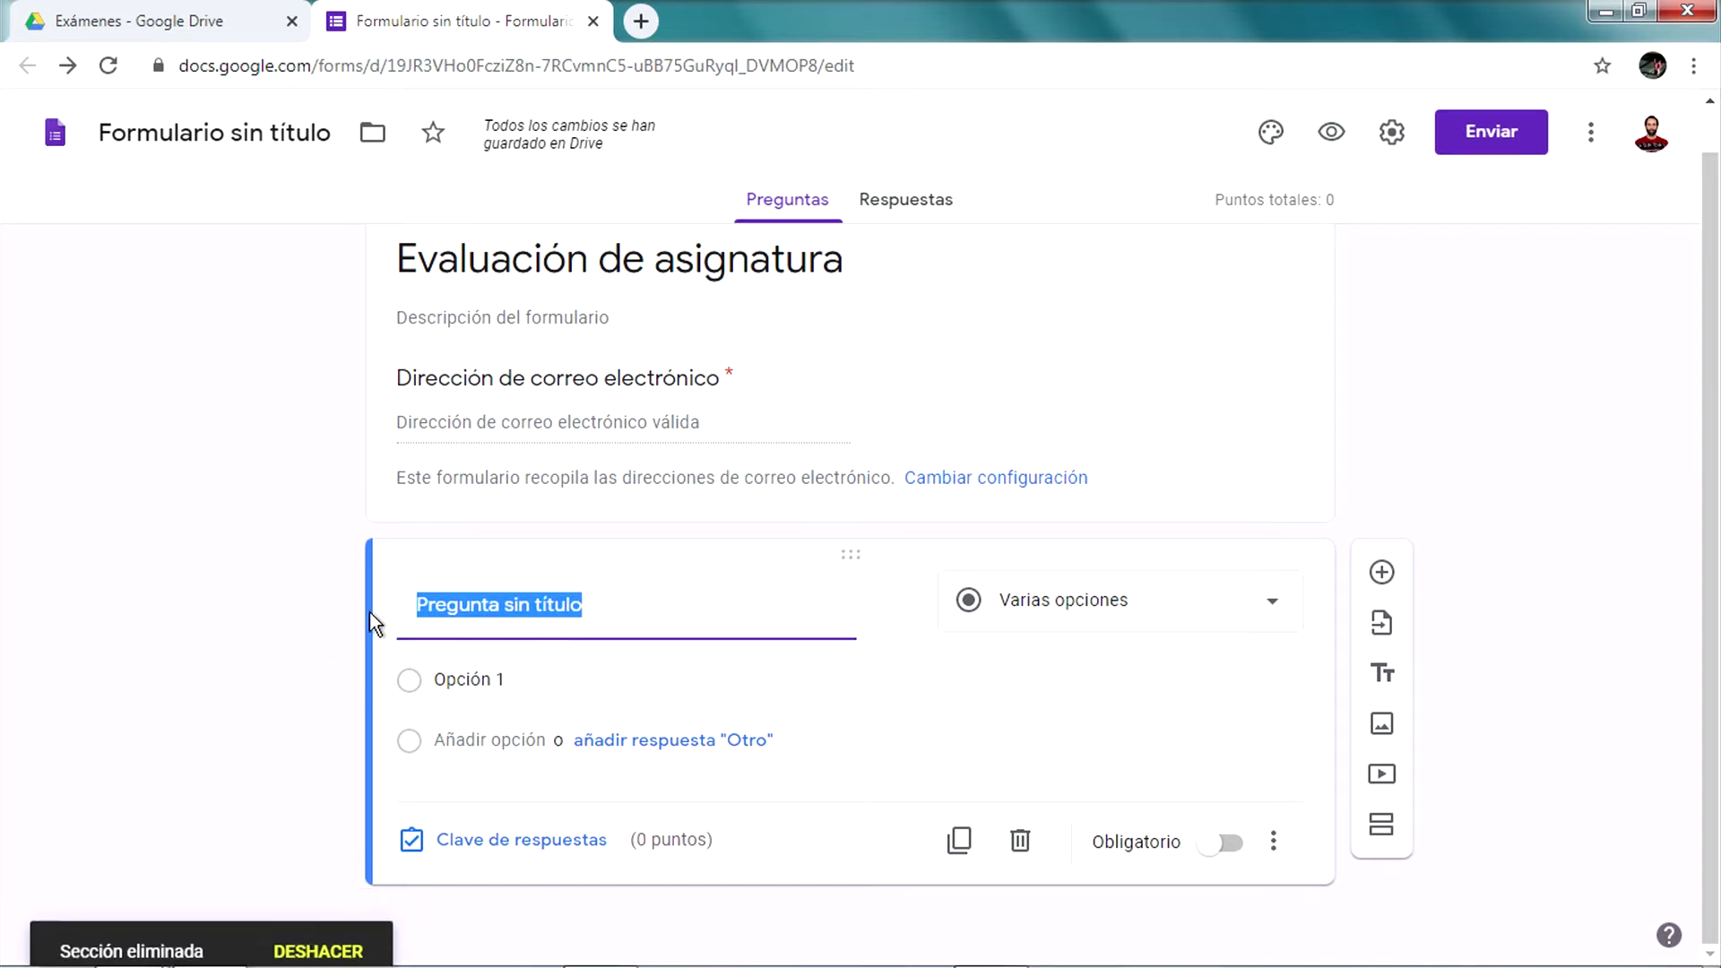
click(601, 606)
click(603, 605)
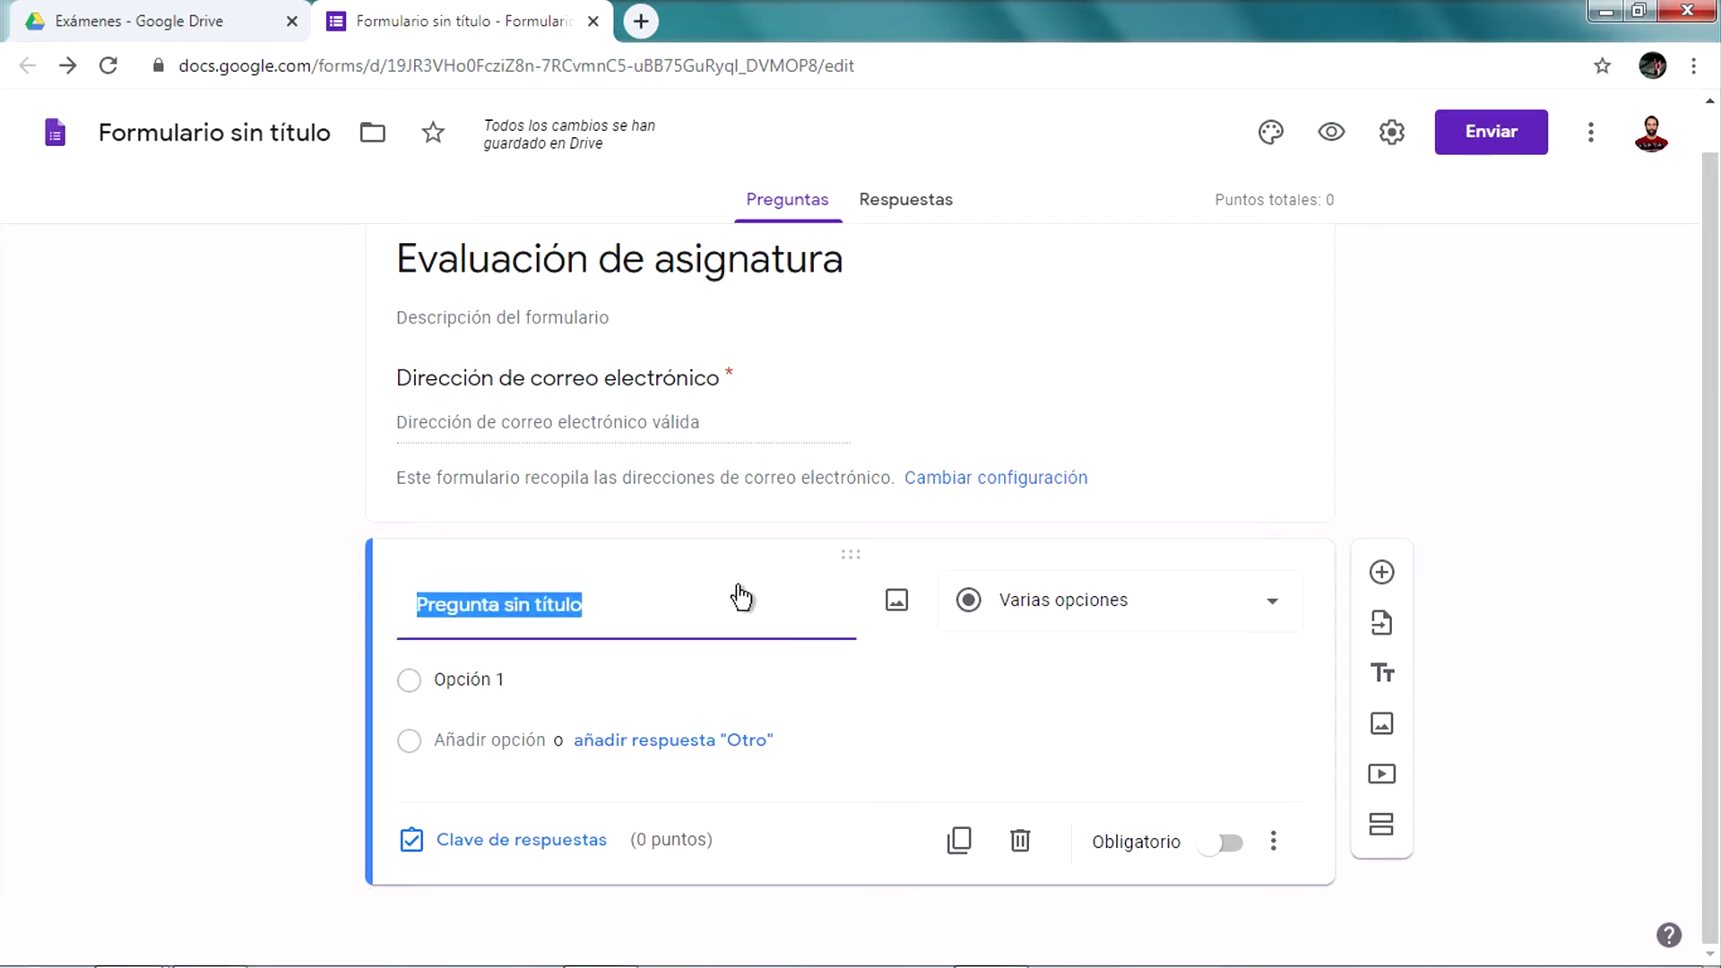
click(1119, 602)
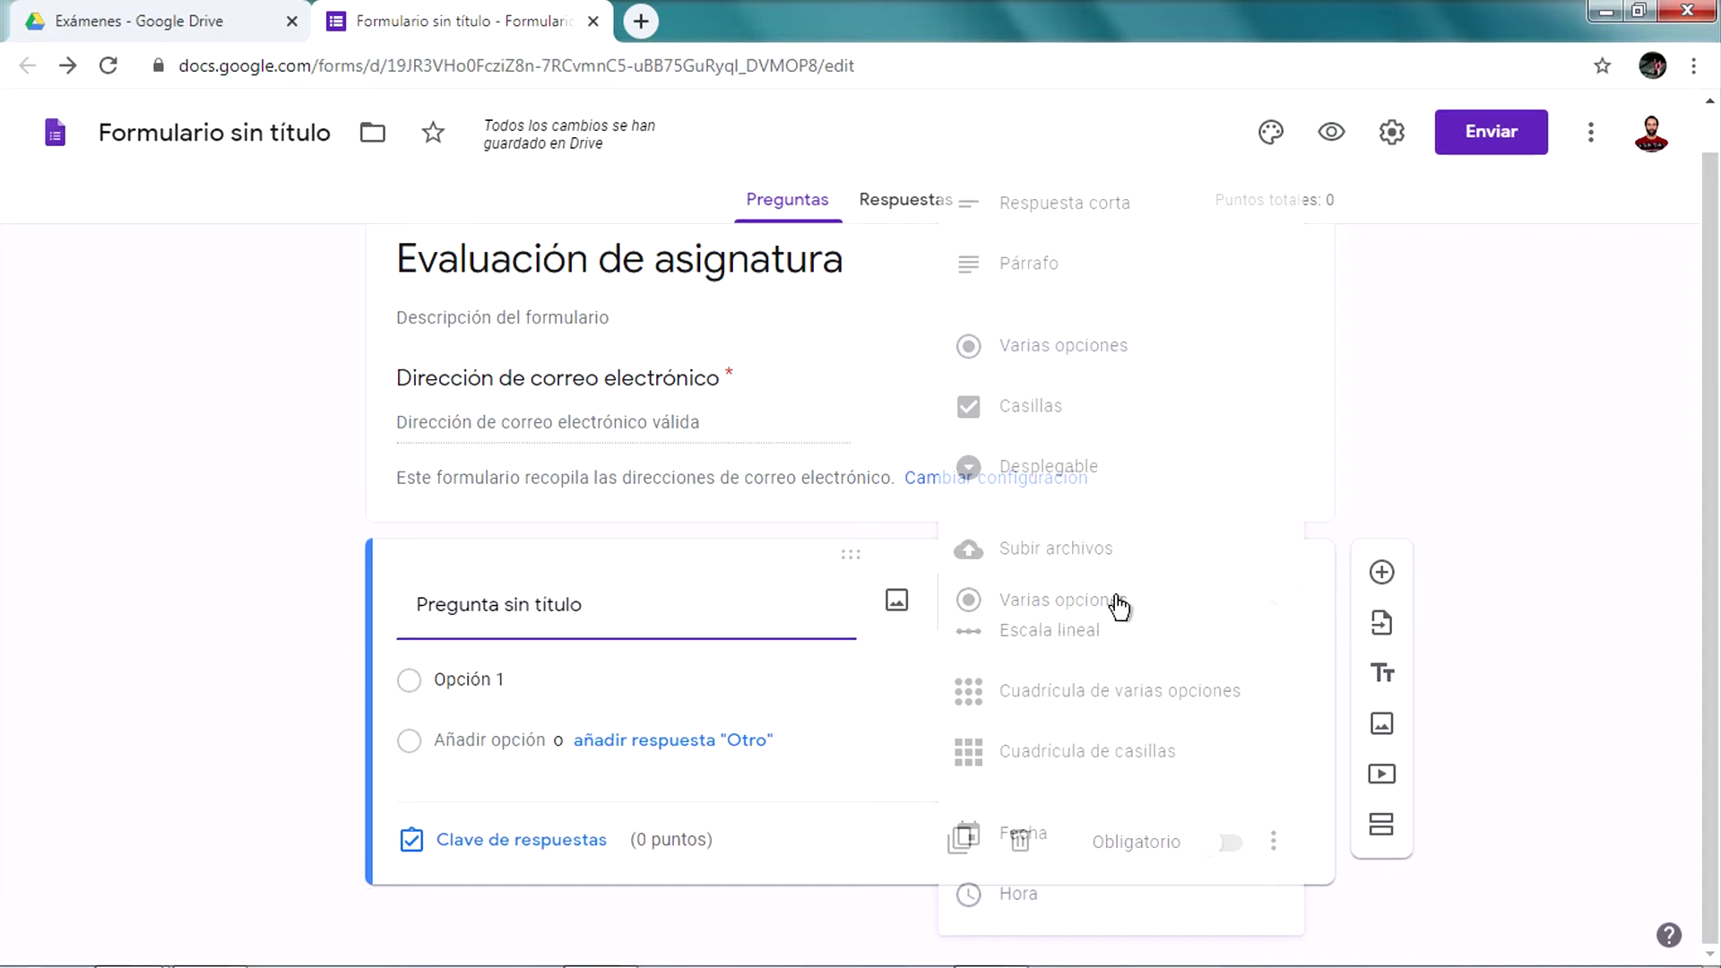
click(1051, 211)
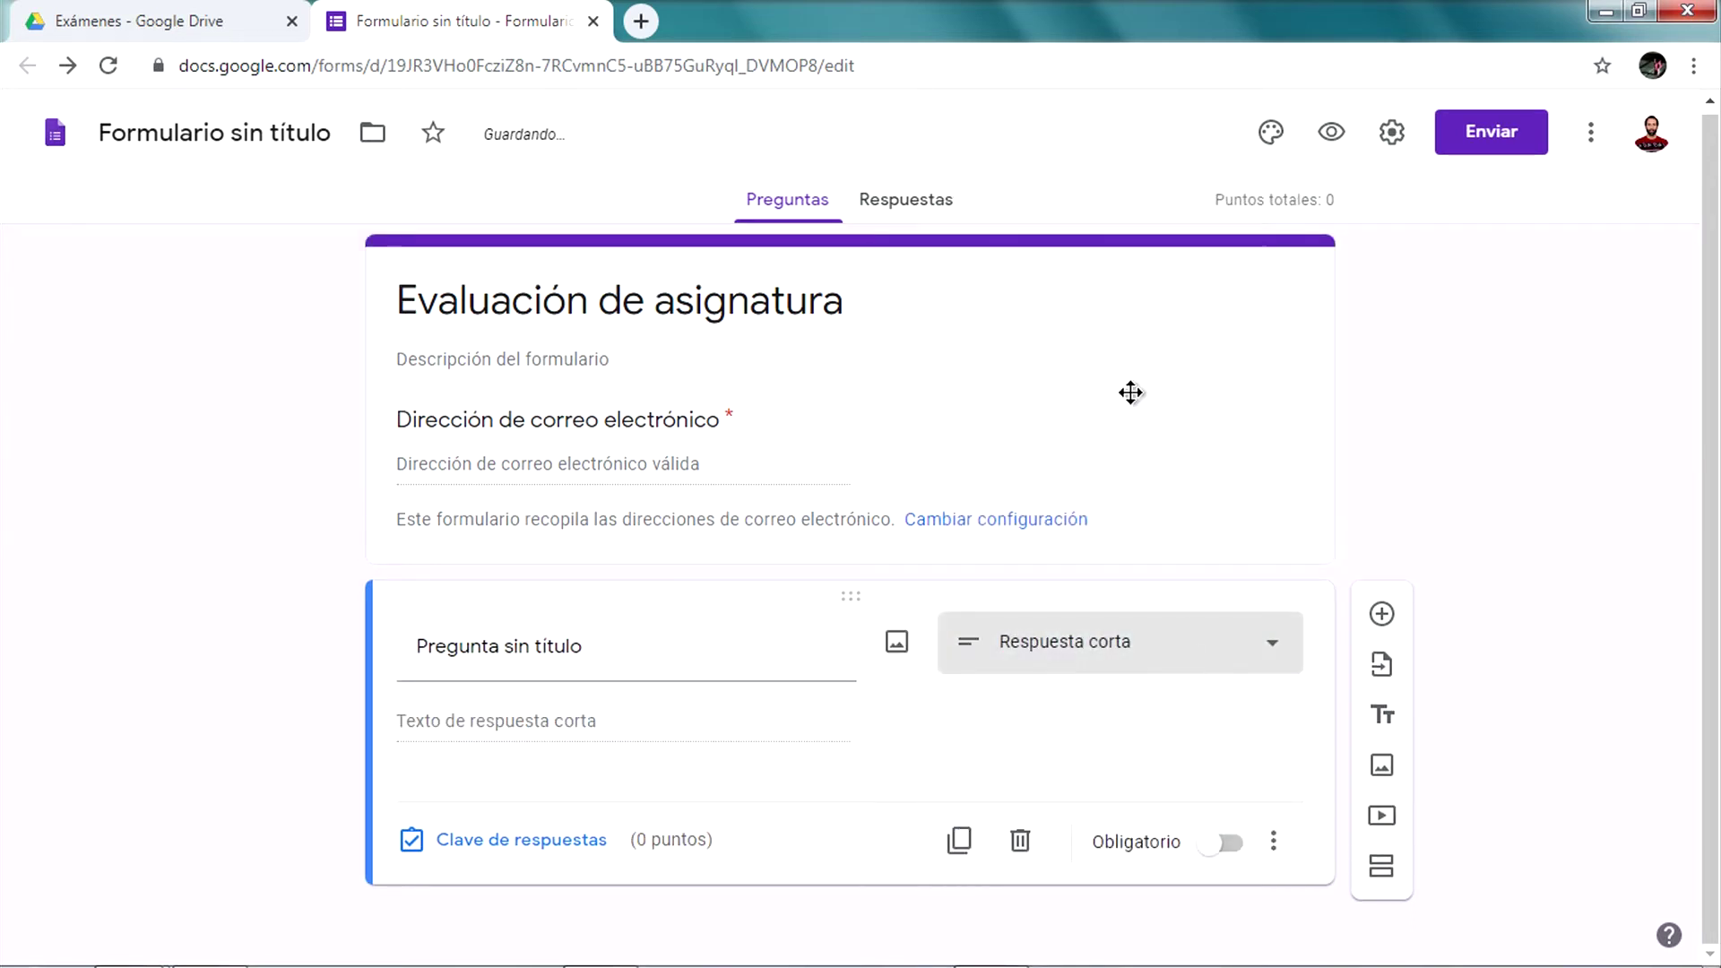
click(1121, 642)
click(1095, 276)
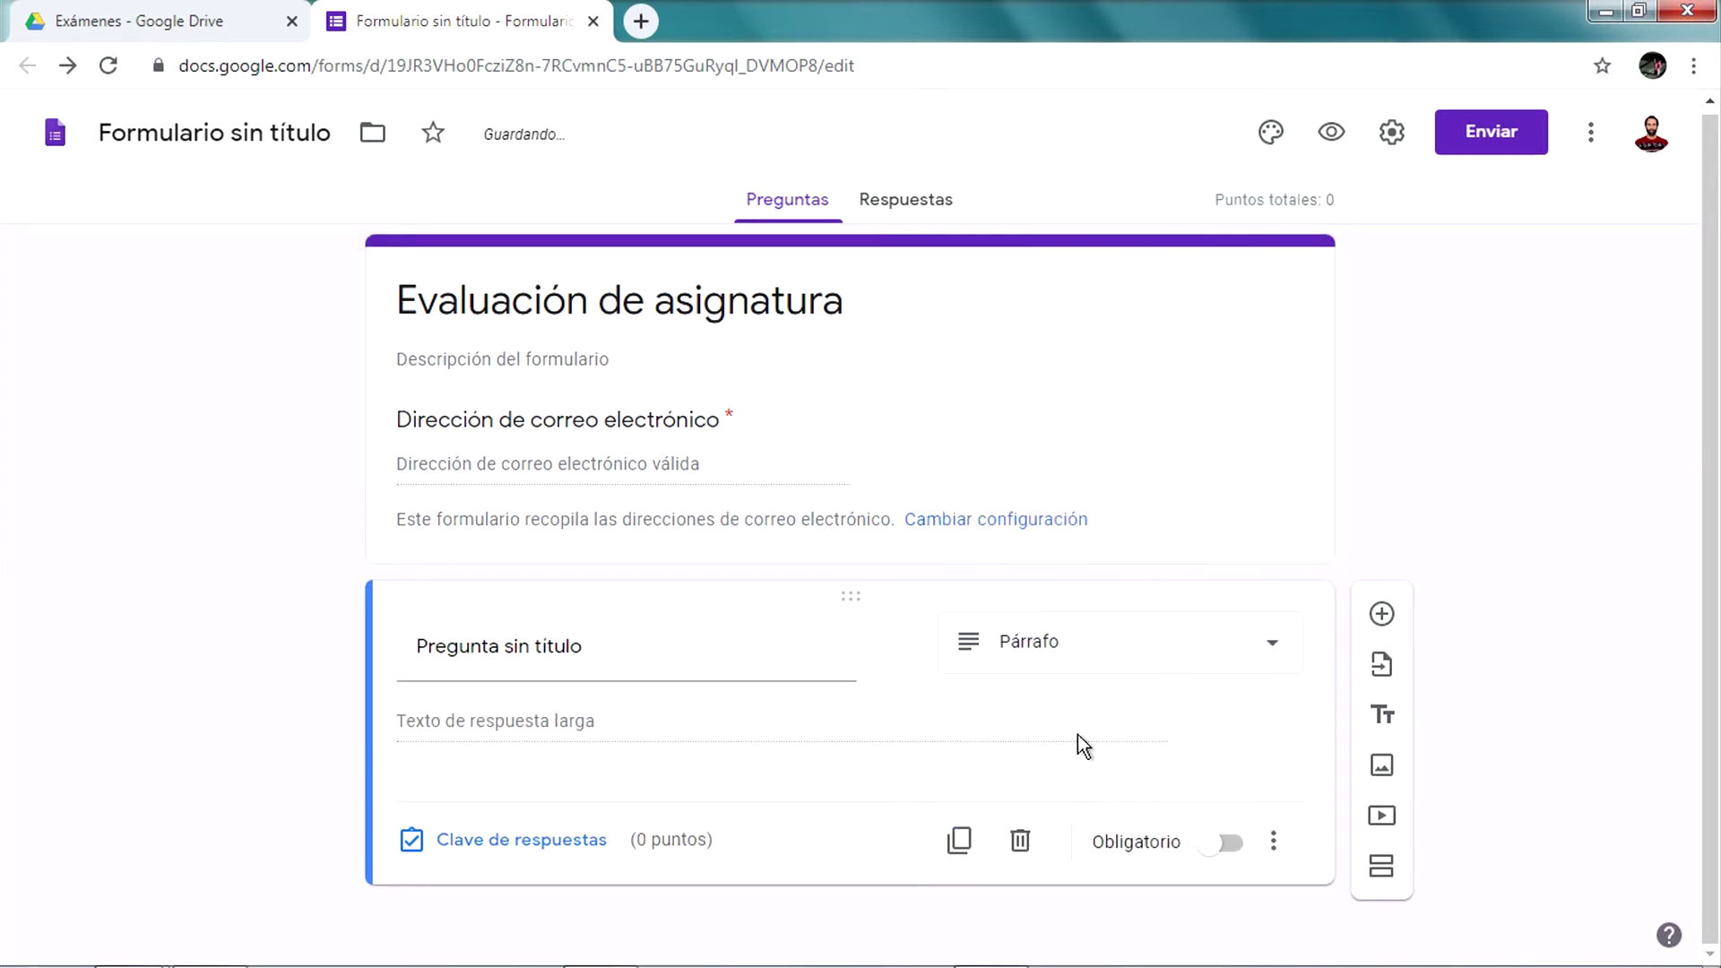
click(1104, 668)
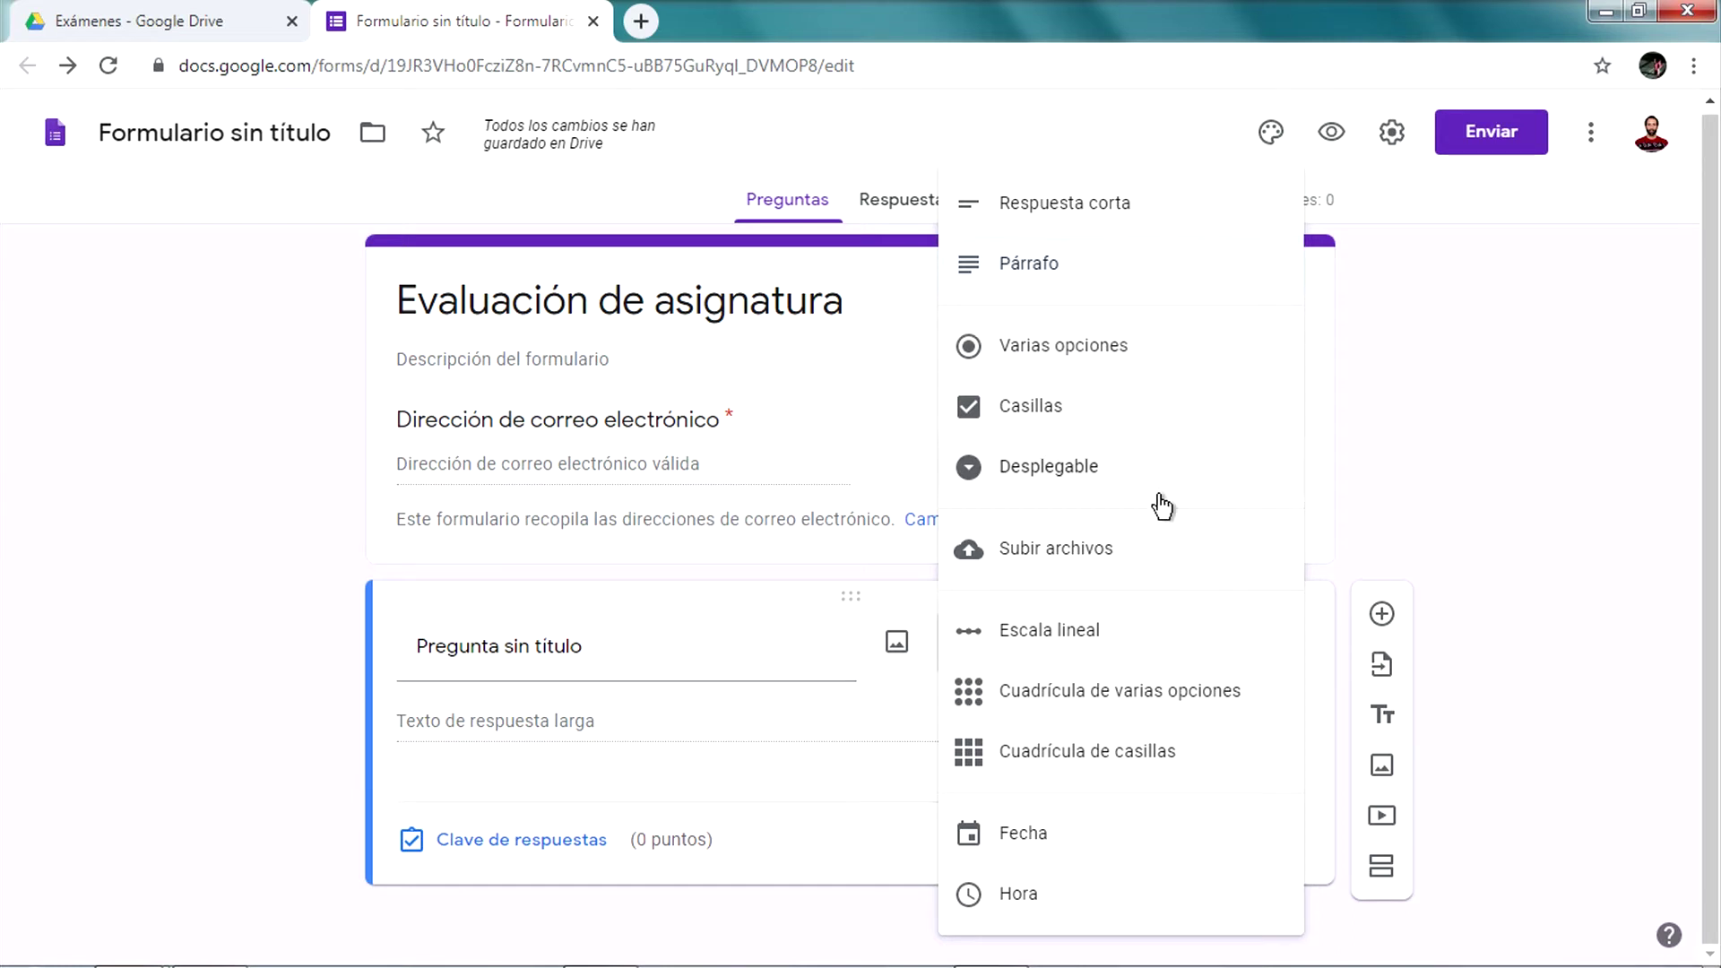
click(1137, 264)
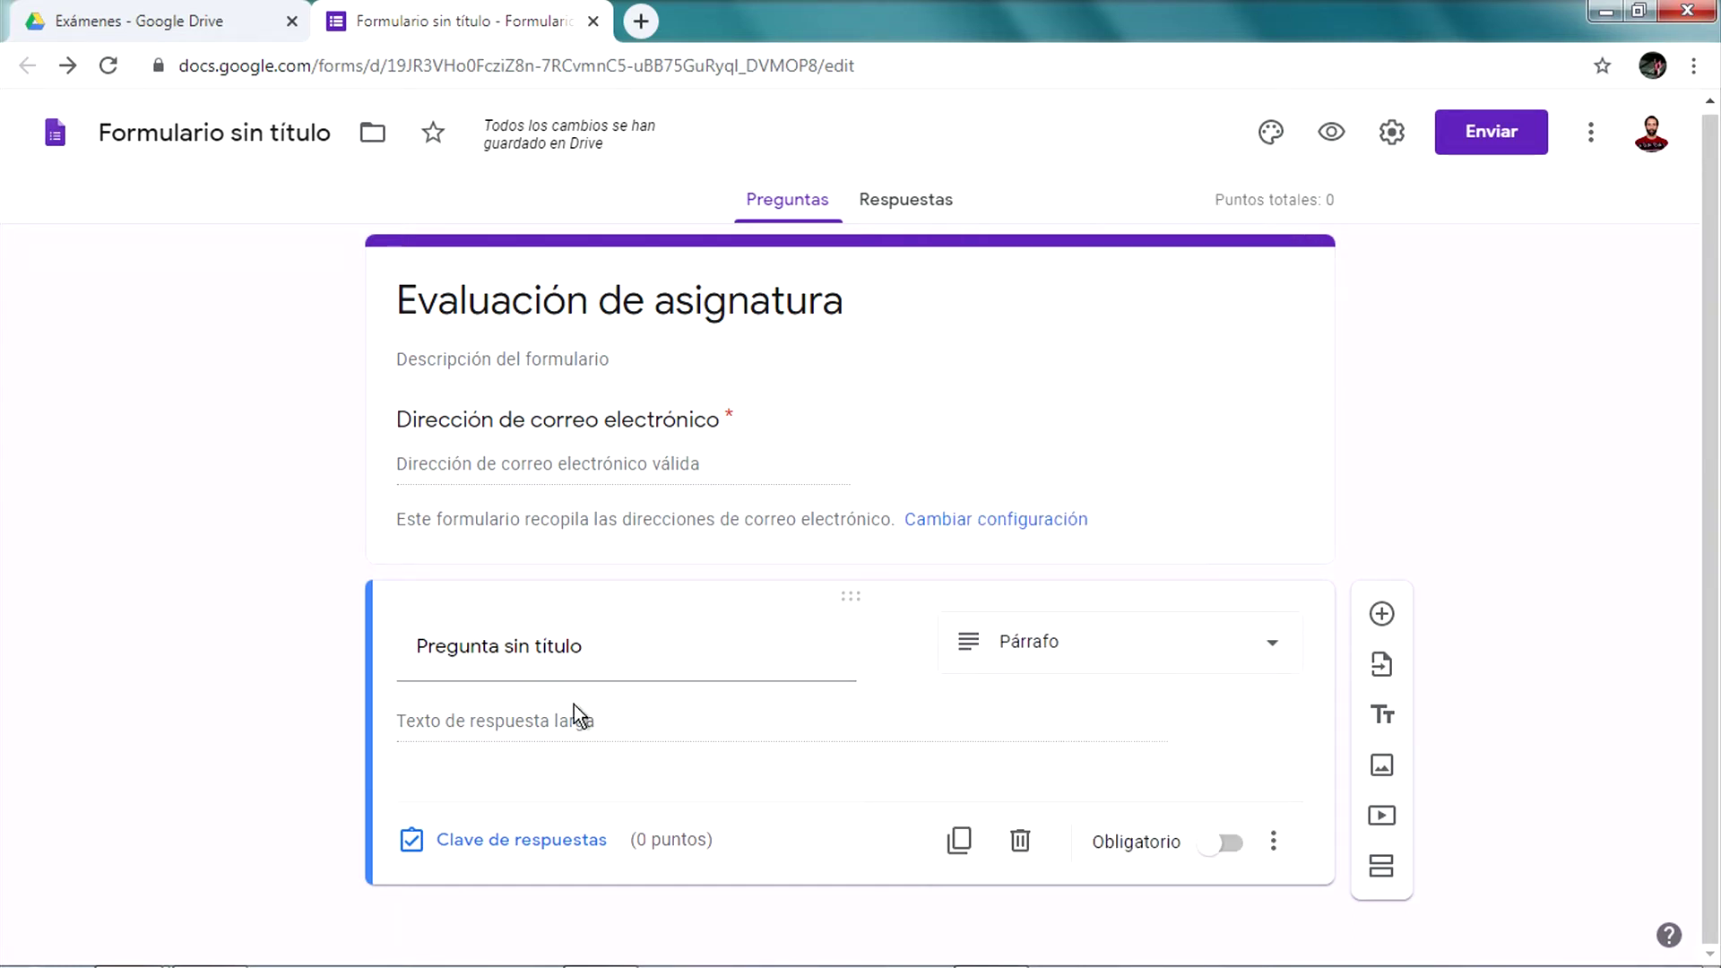
click(571, 636)
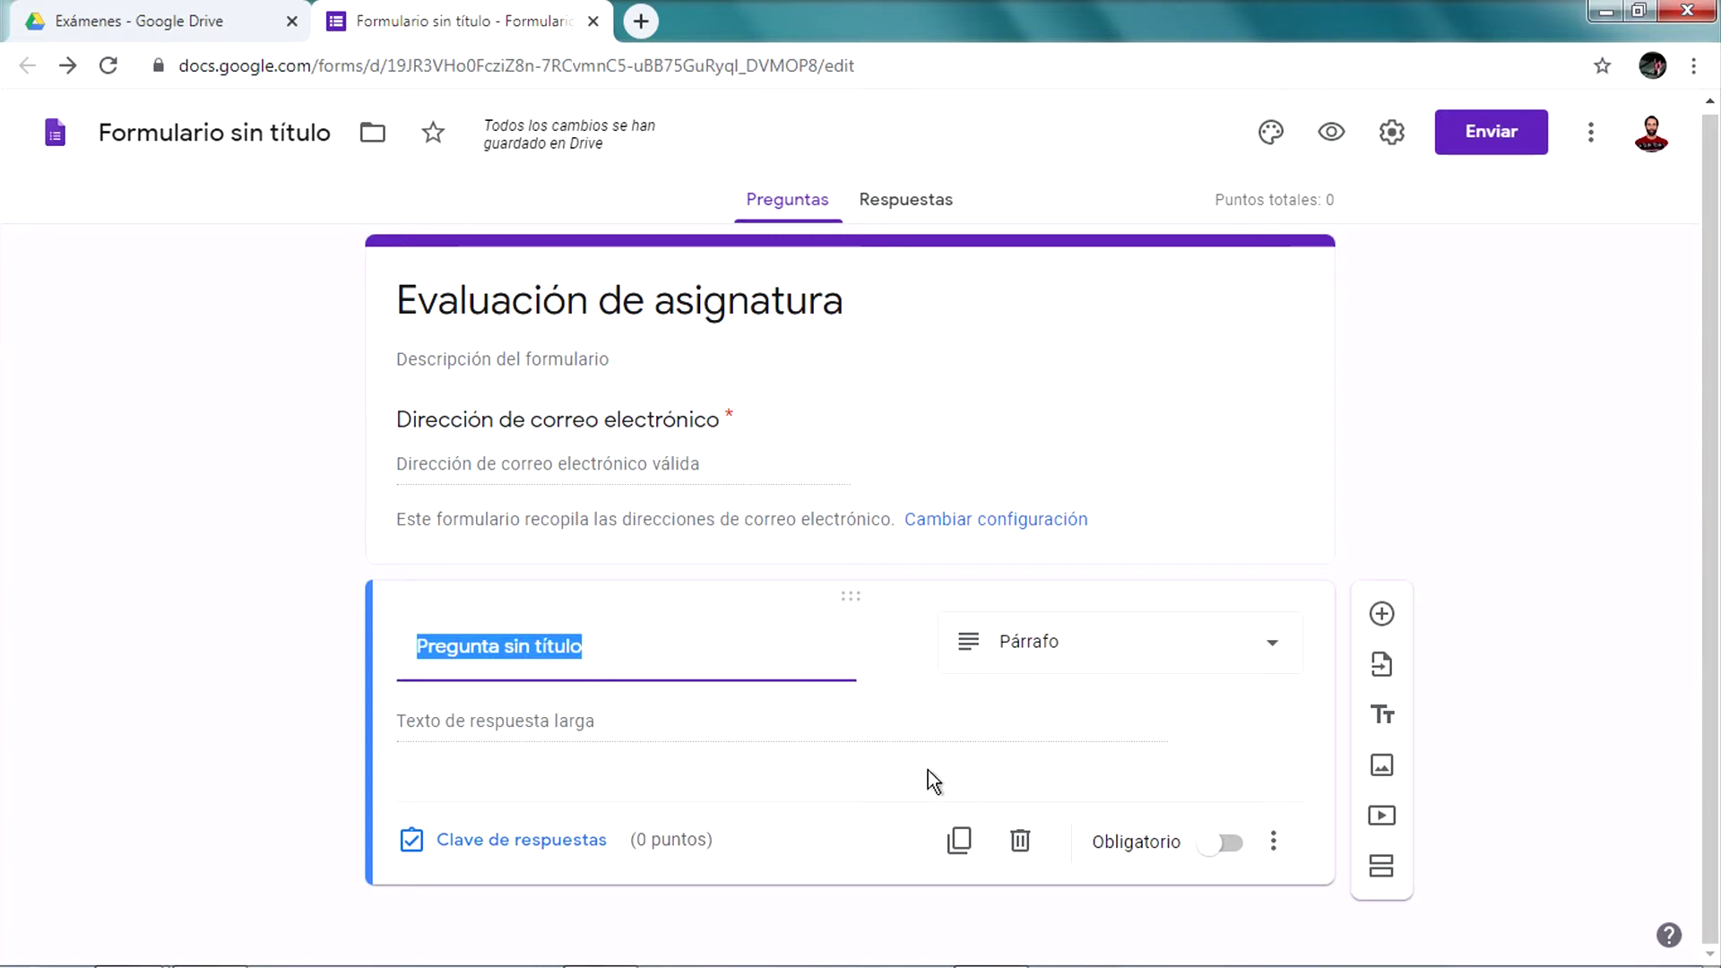
Enter 'Desarrolle los temas tratados en la obra de Esteban Echeverria.' and mark it Obligatorio
text(d)
key(BackSpace)
text(De)
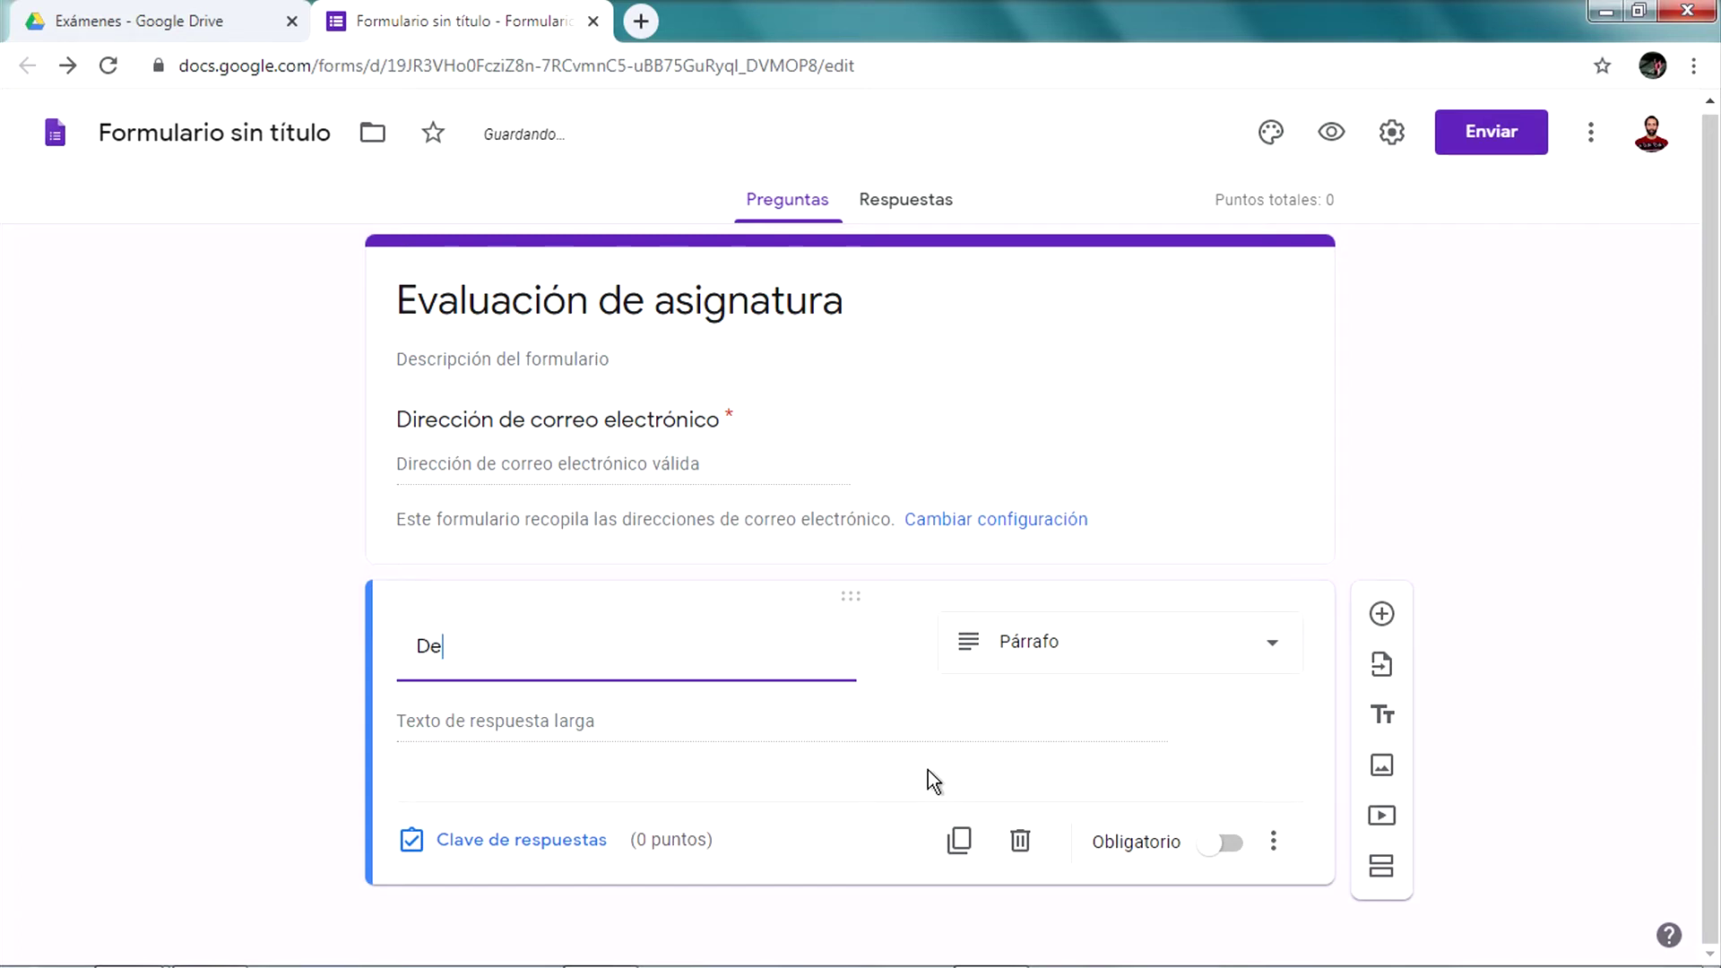
text(sarrolle los )
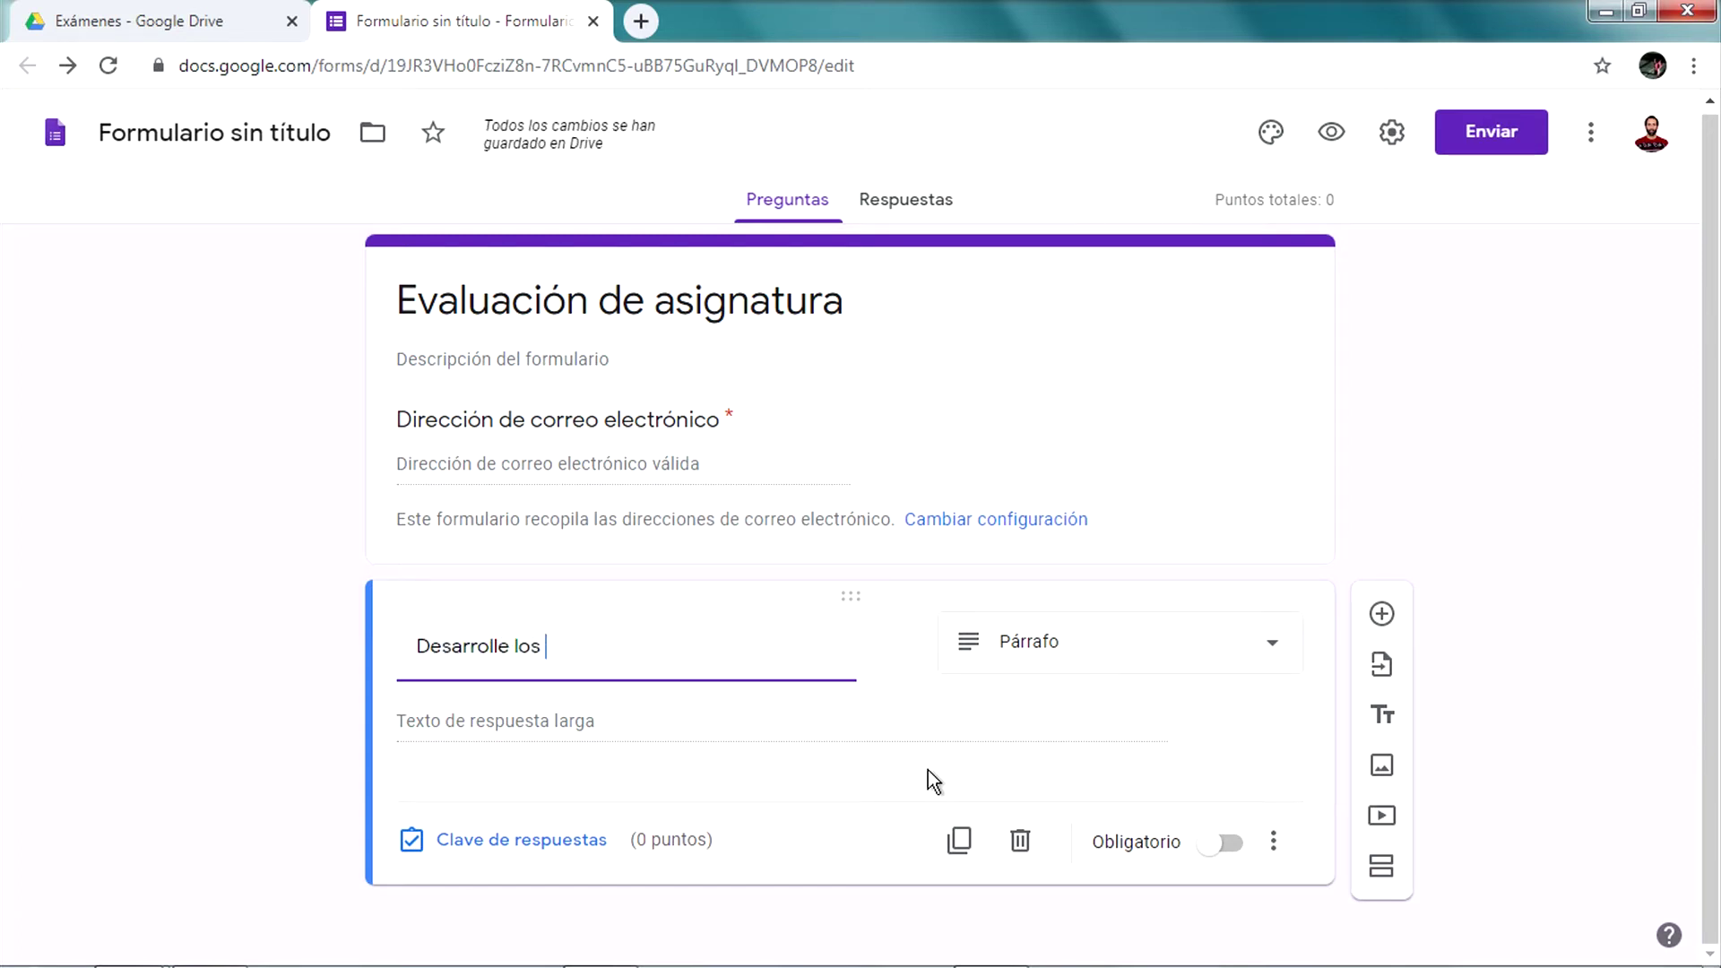
text(temas tr)
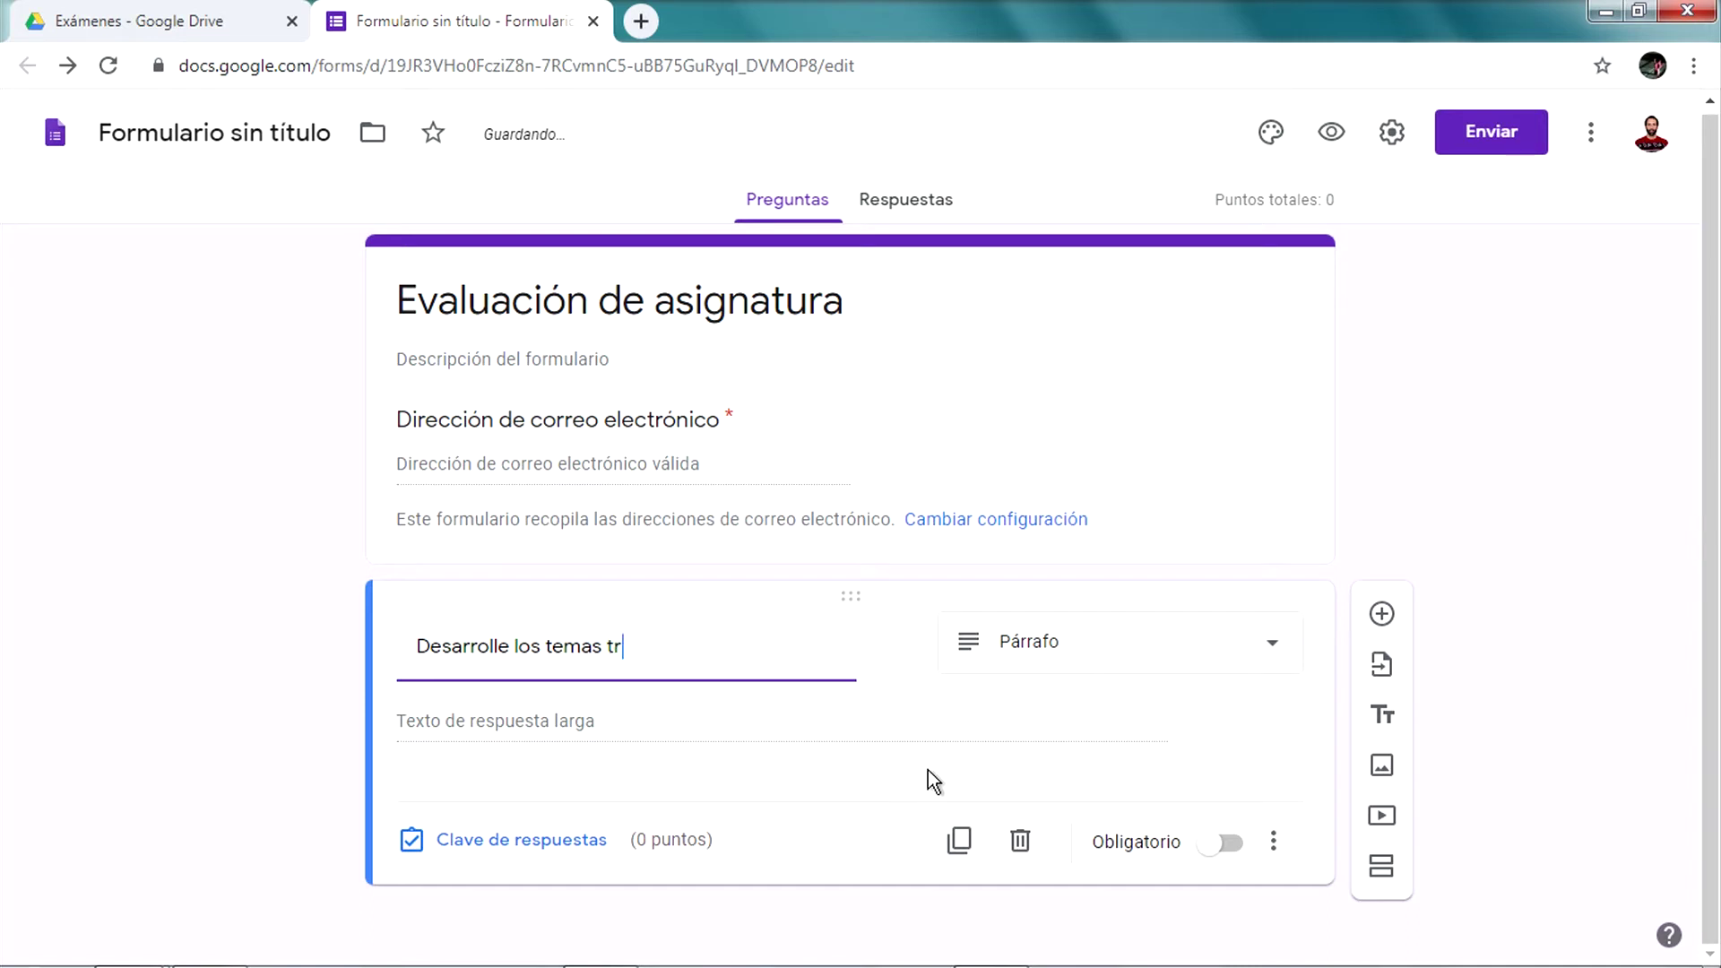
text(atdo)
key(BackSpace)
key(BackSpace)
text(ado)
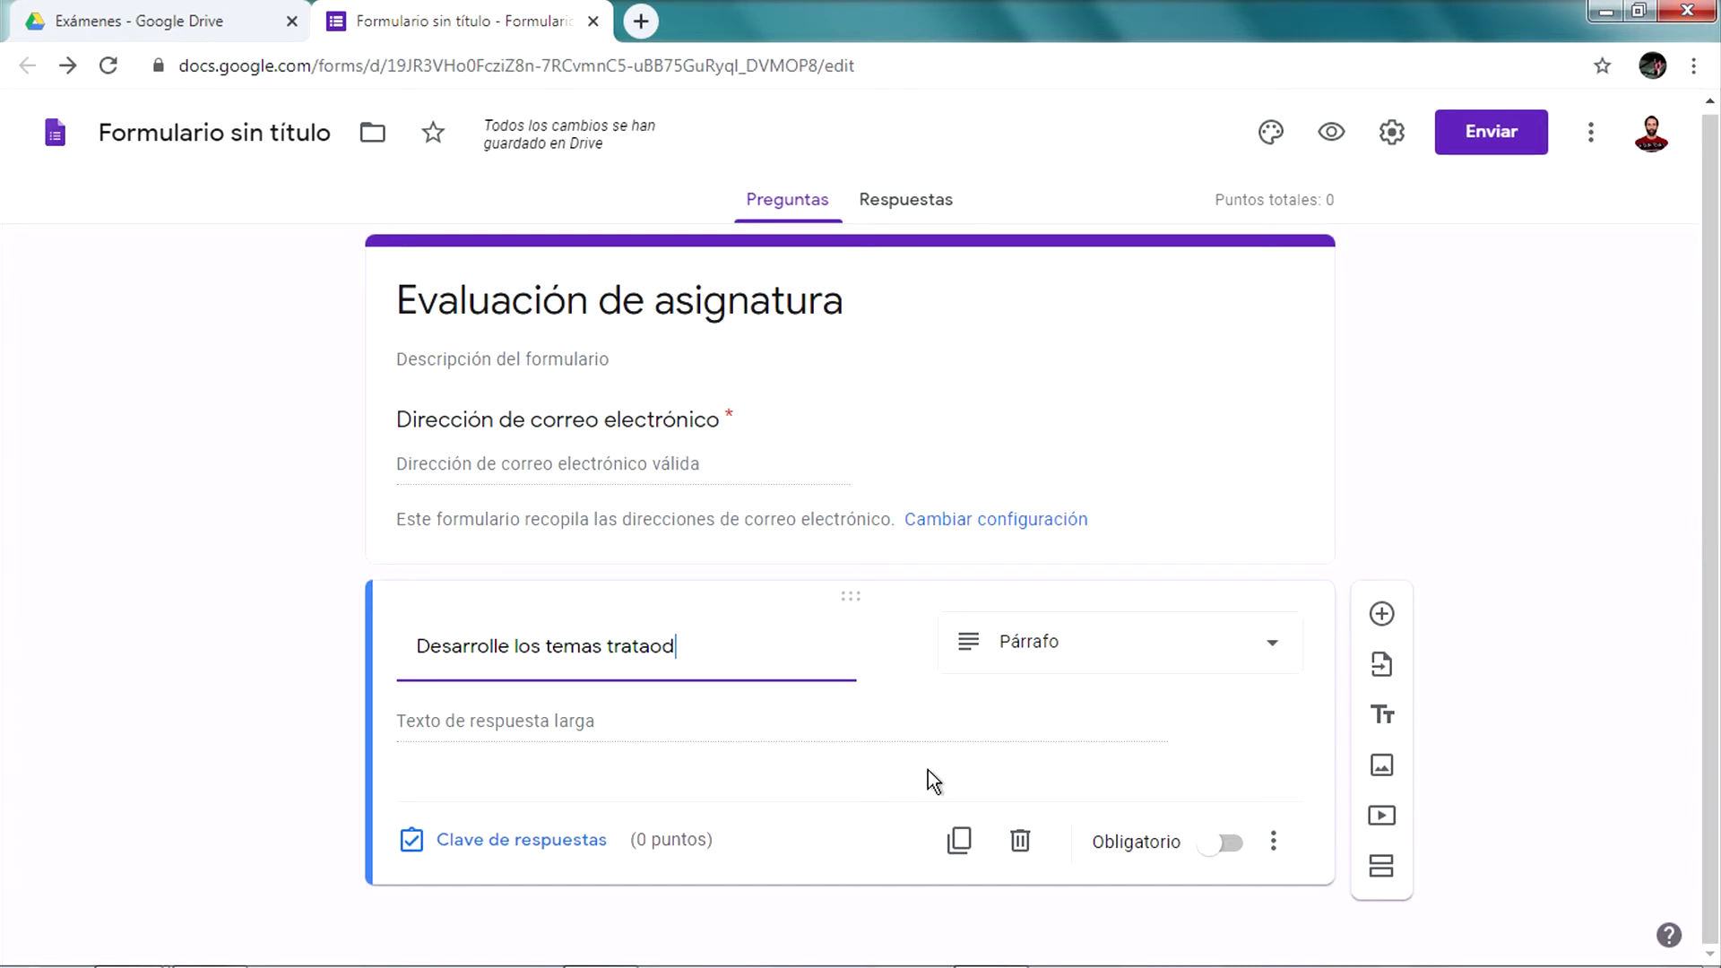
key(BackSpace)
text(os en la obra de Este)
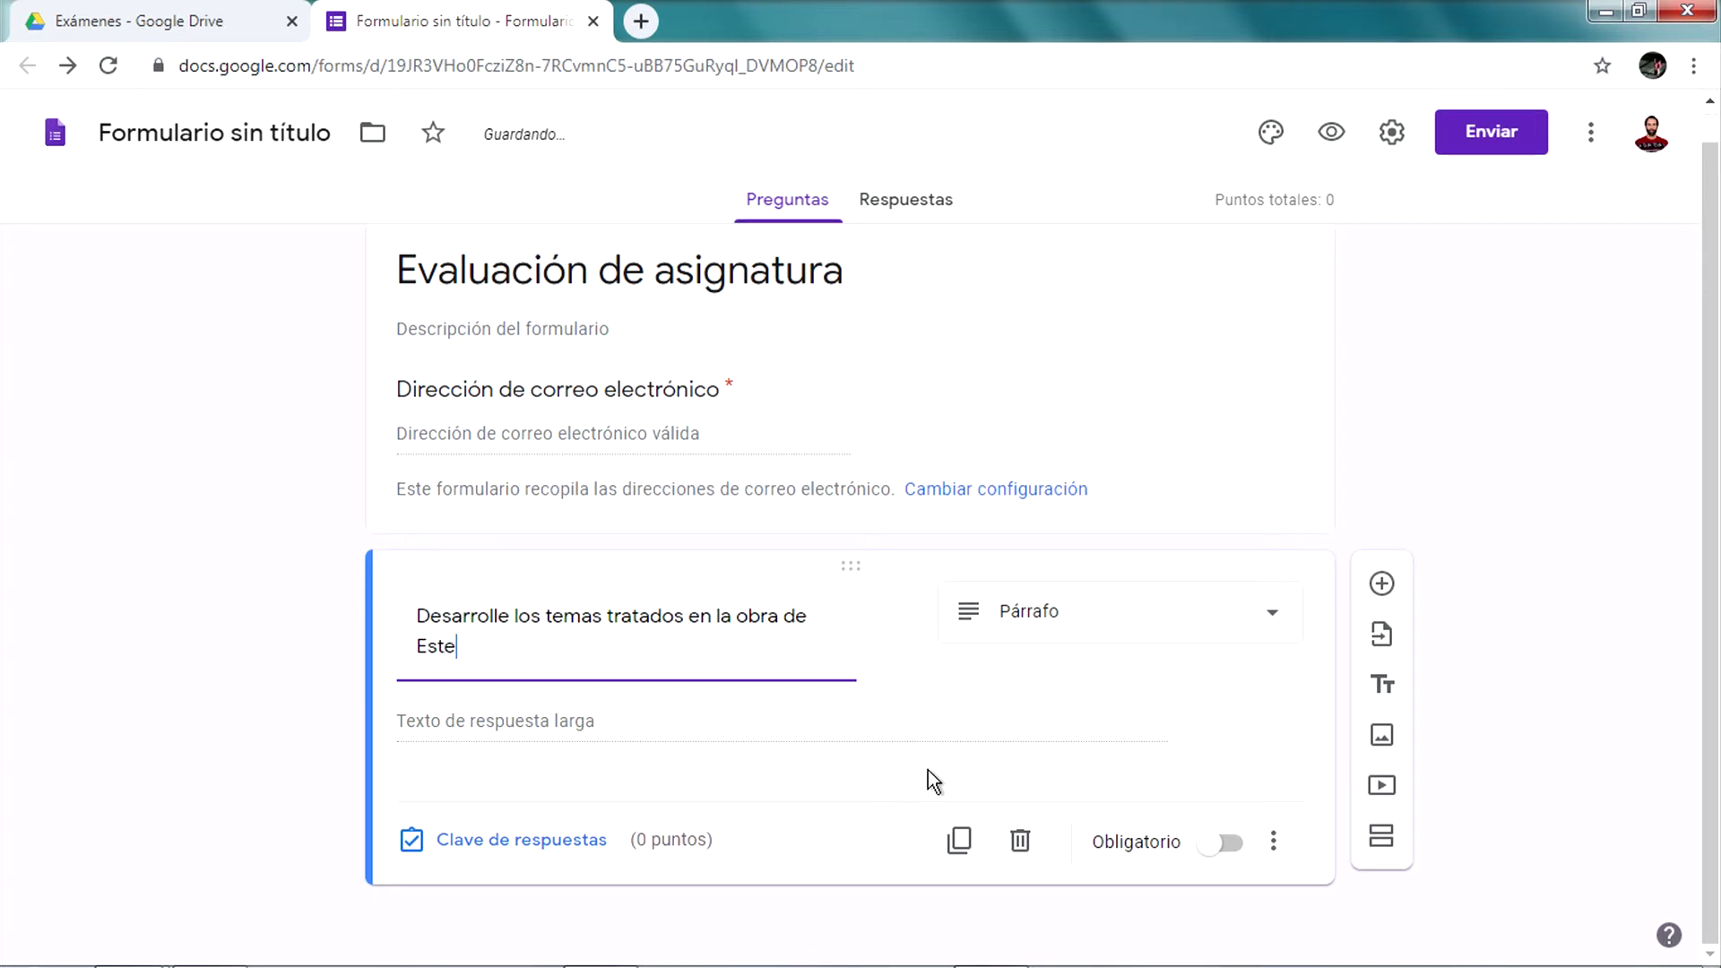
text(ban Echev)
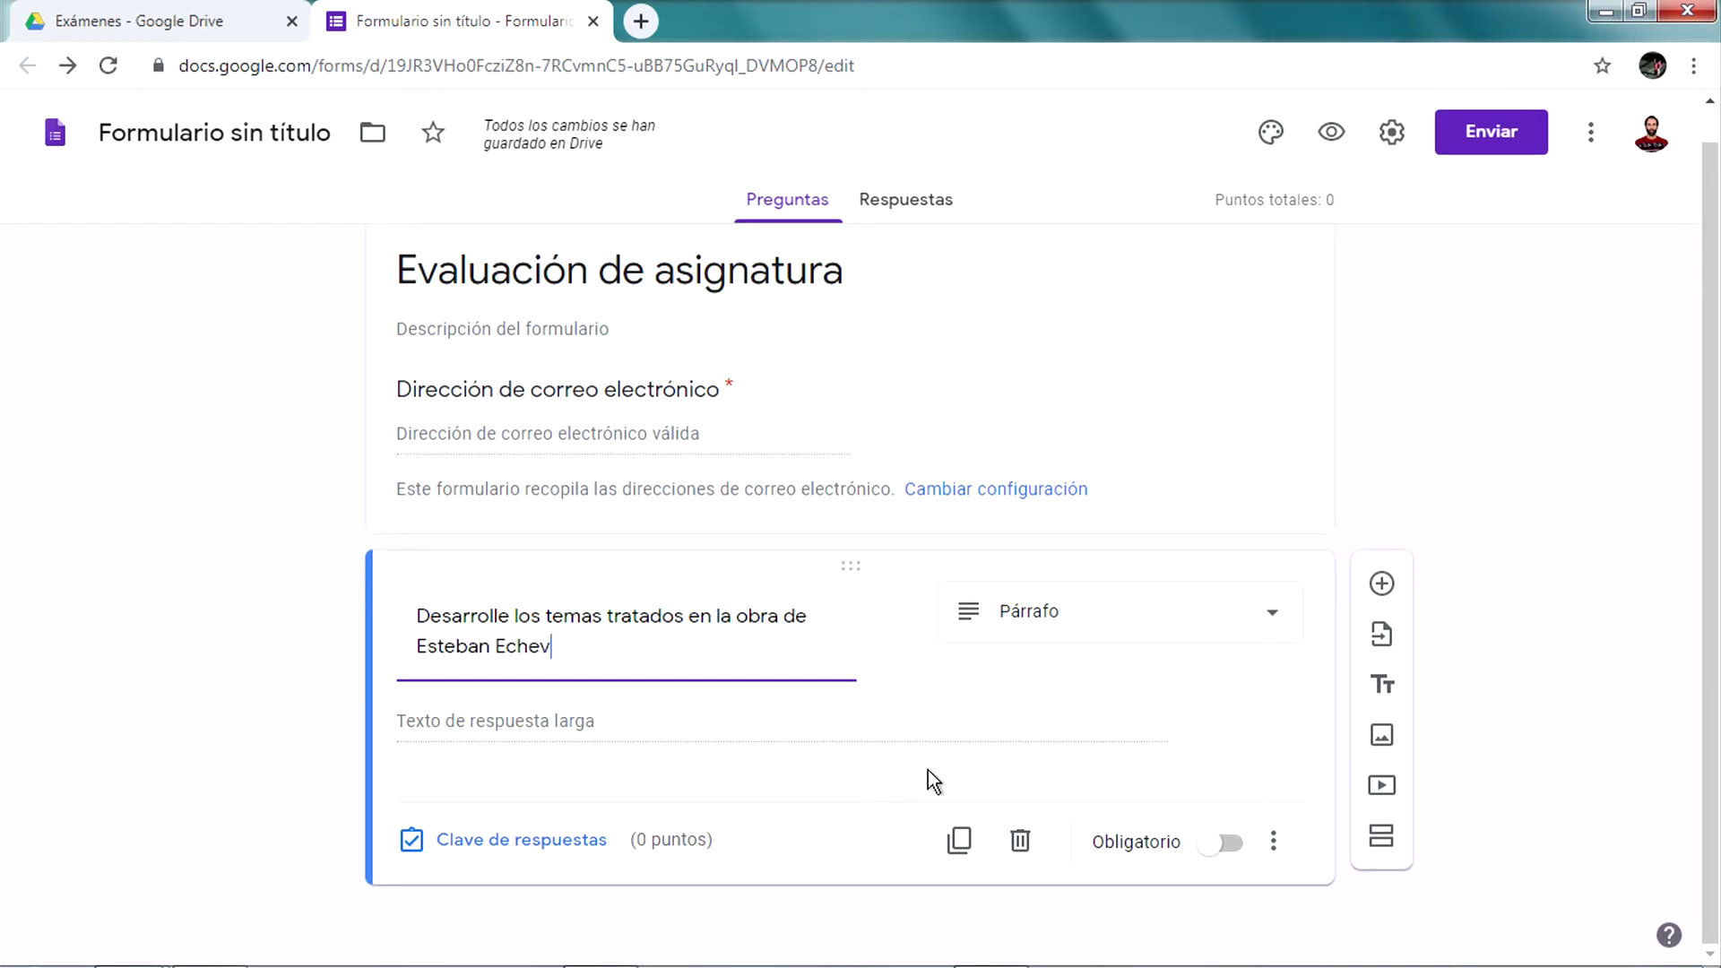
text(erria.)
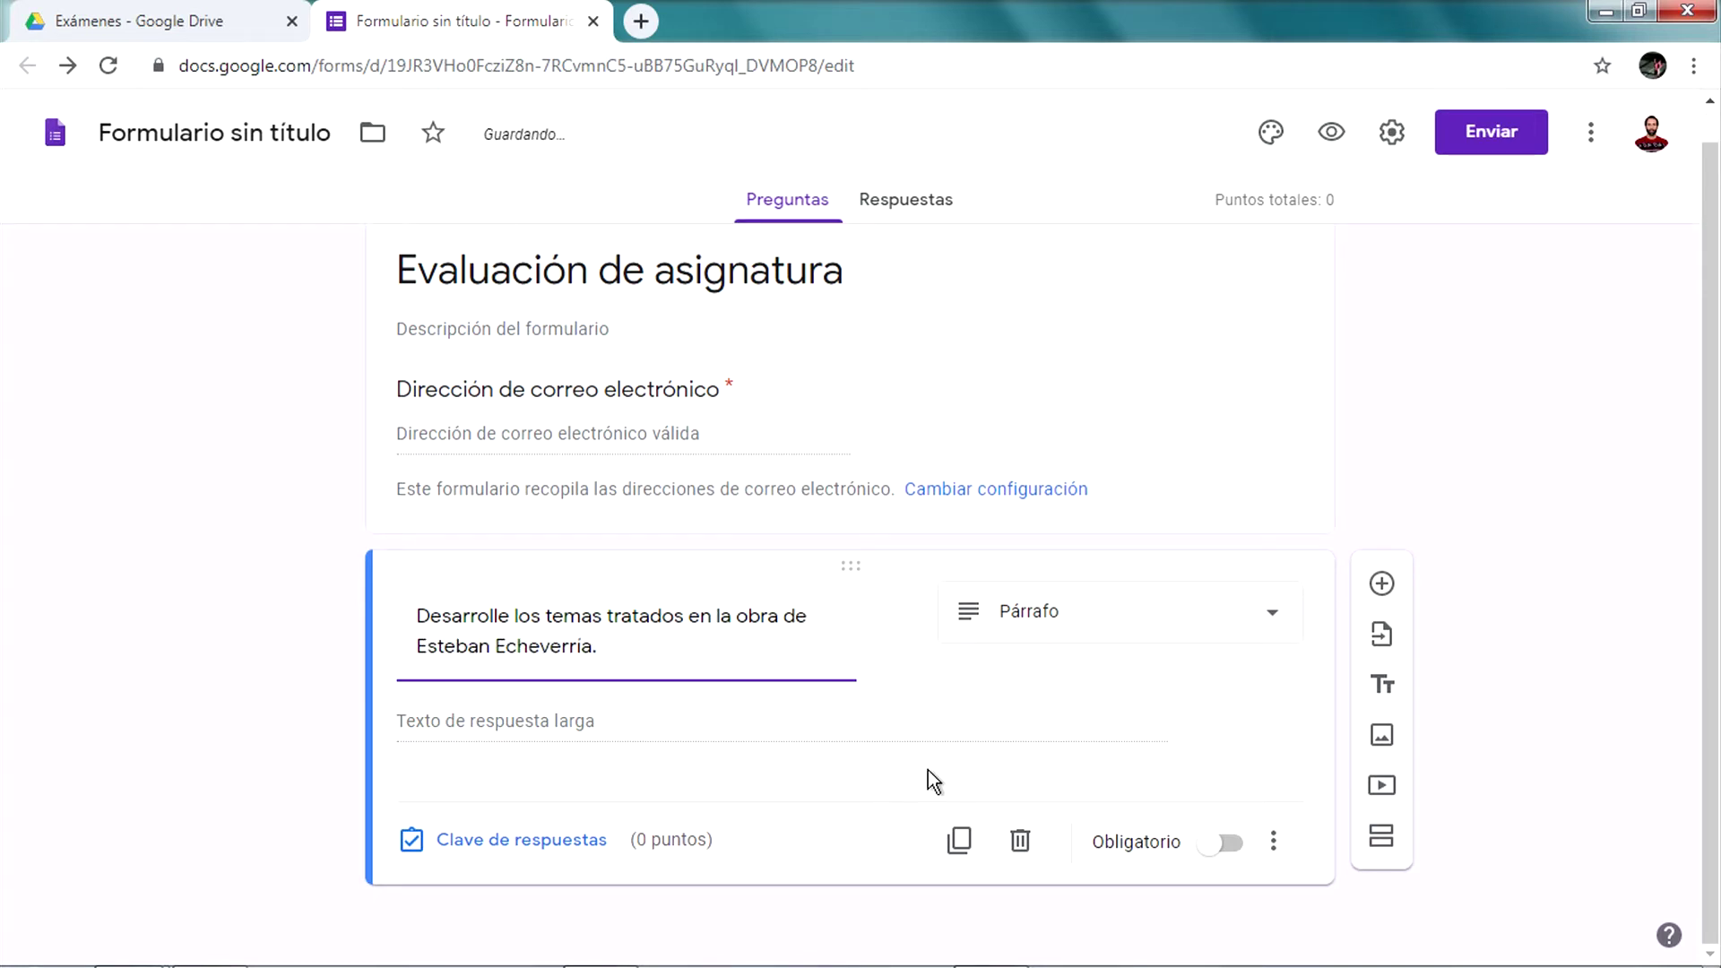
click(1230, 850)
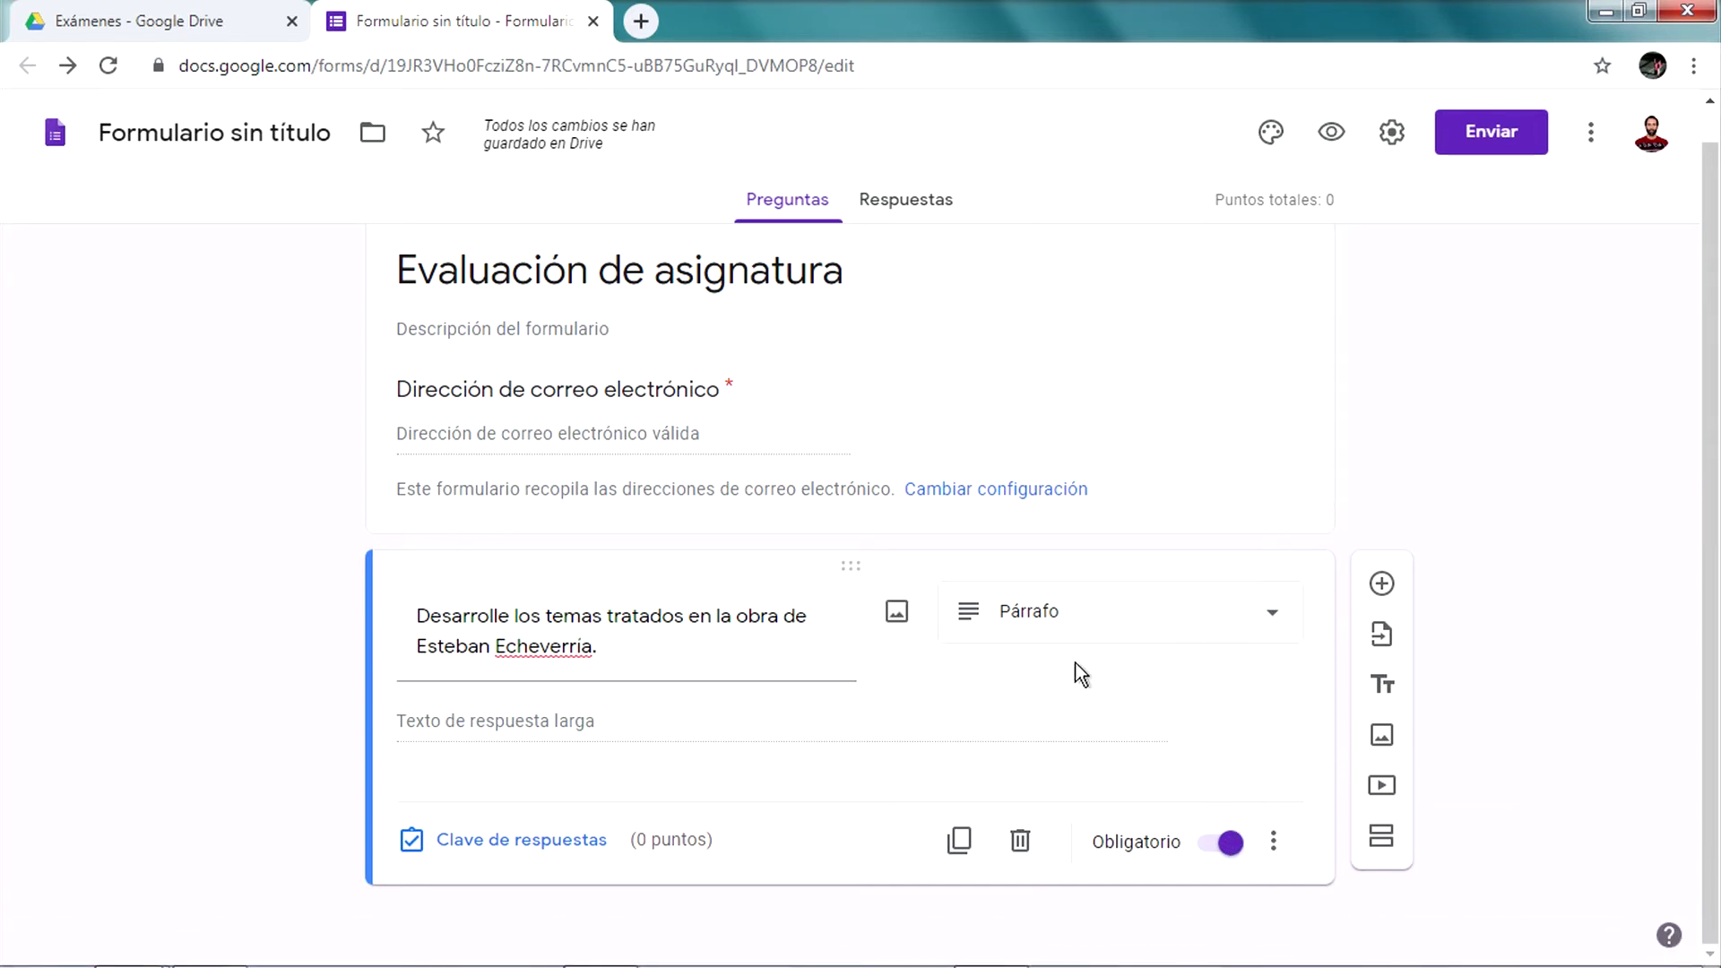
Add a new question titled 'El tomate es una fruta.' with a second answer option
click(1385, 590)
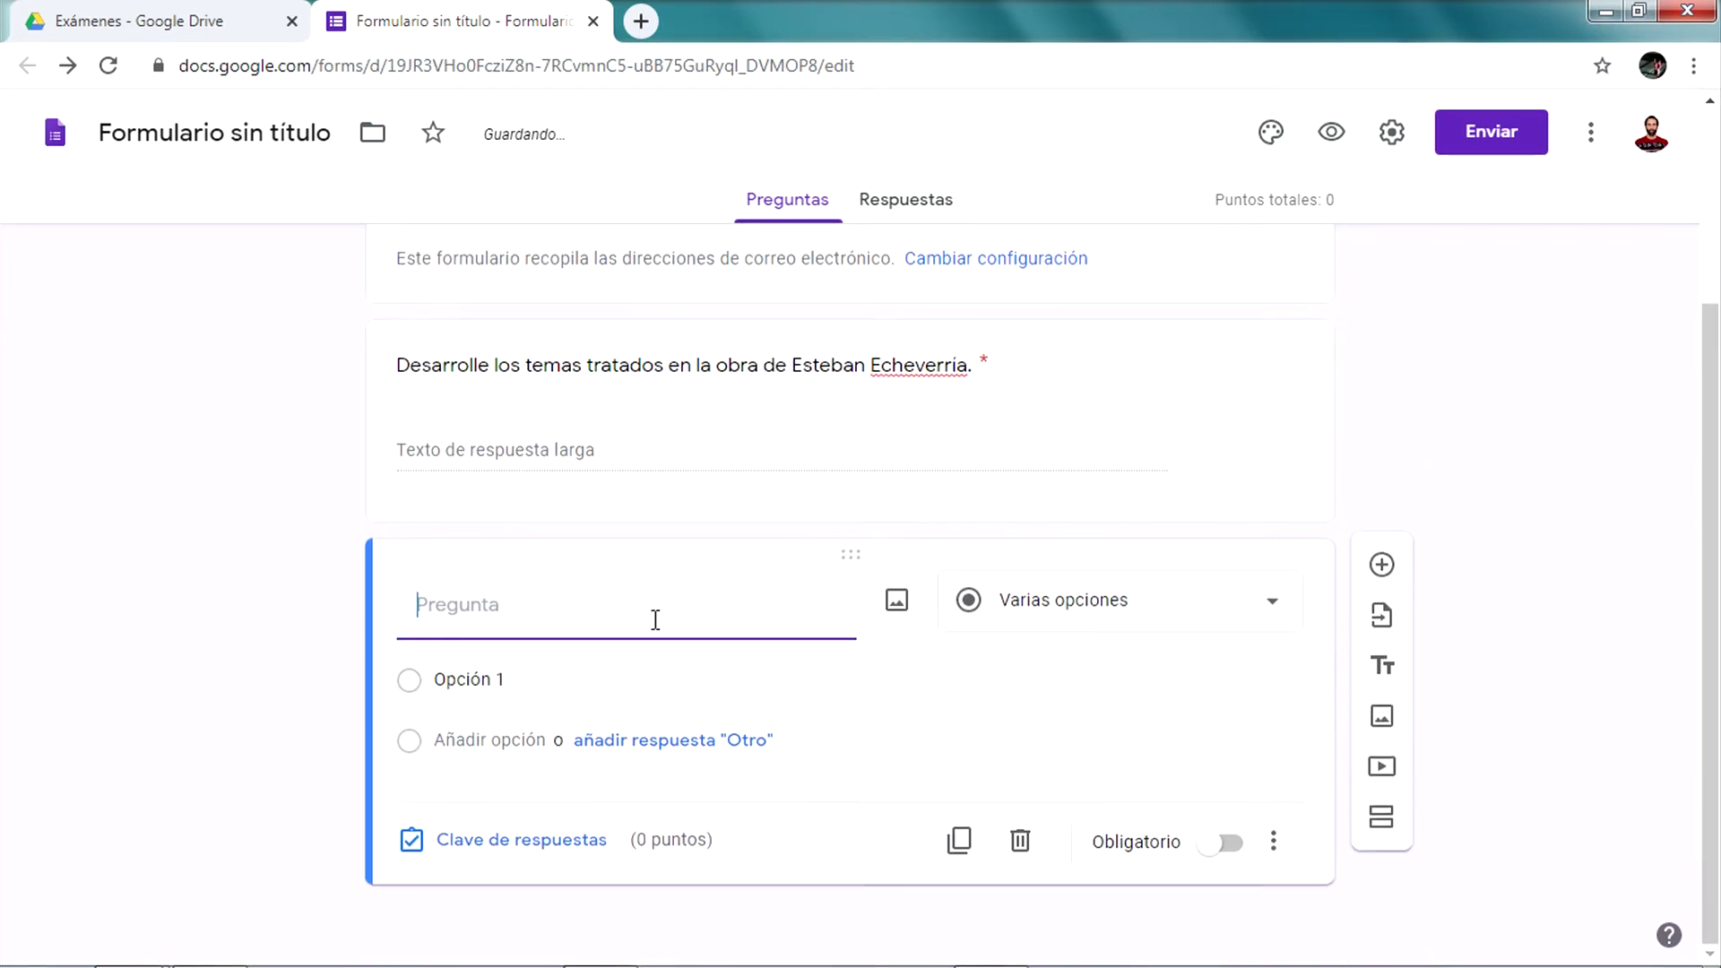
click(1139, 583)
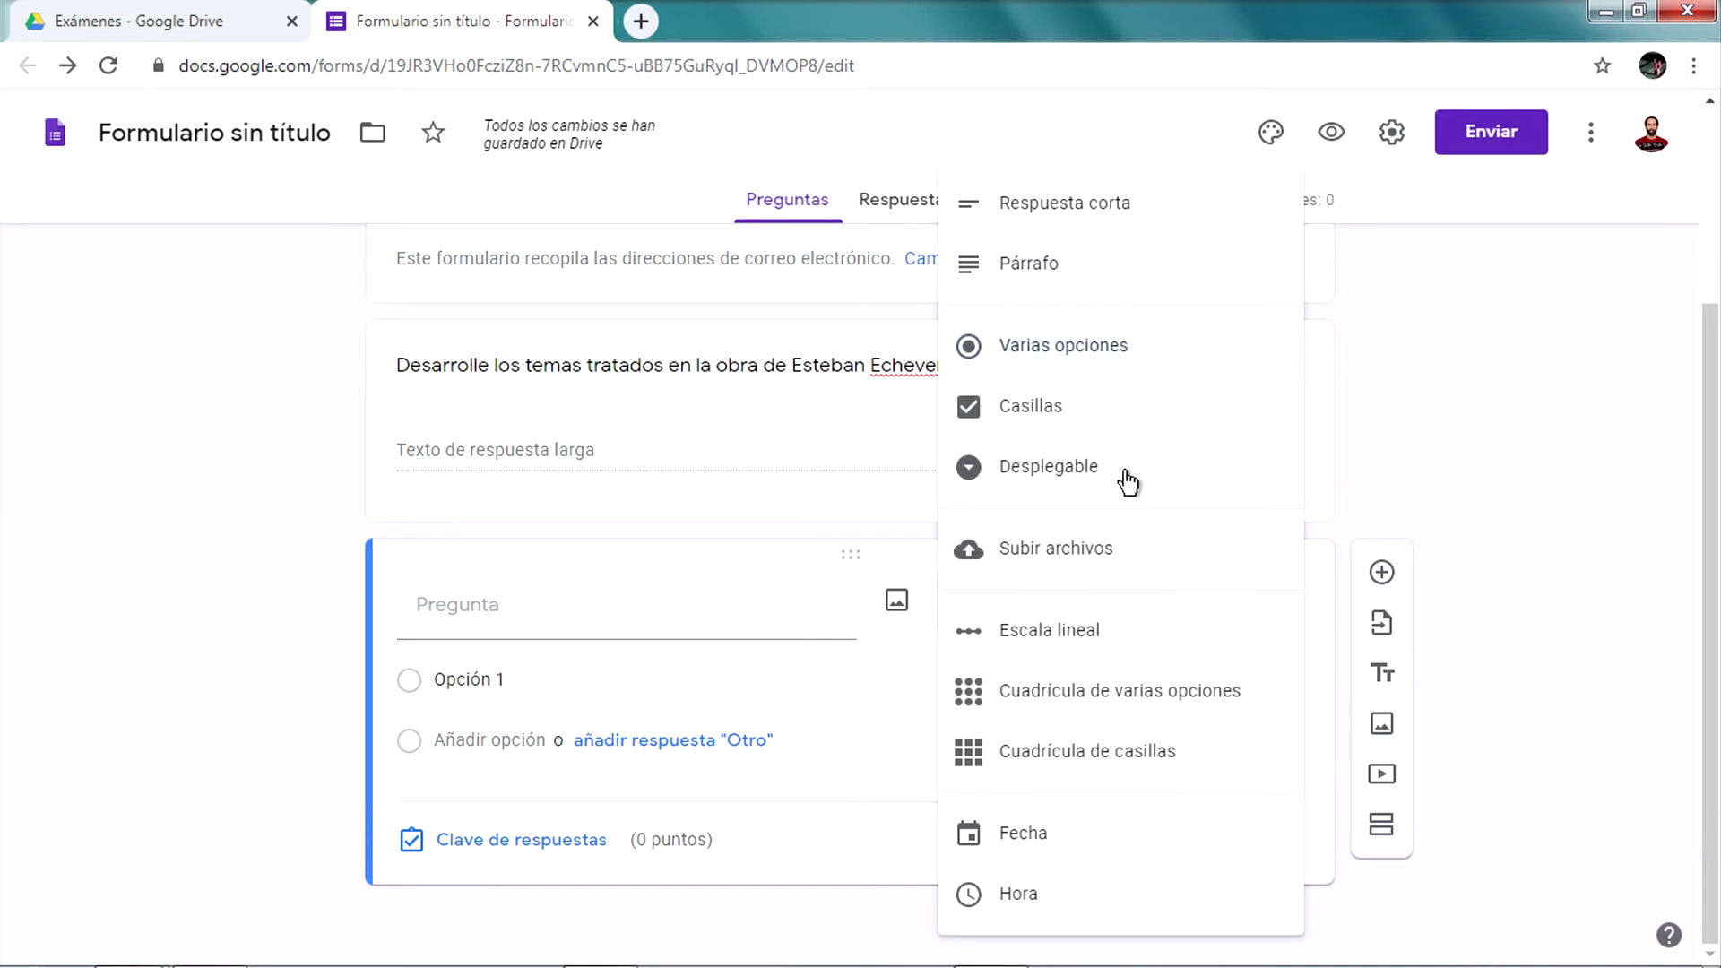
click(1113, 358)
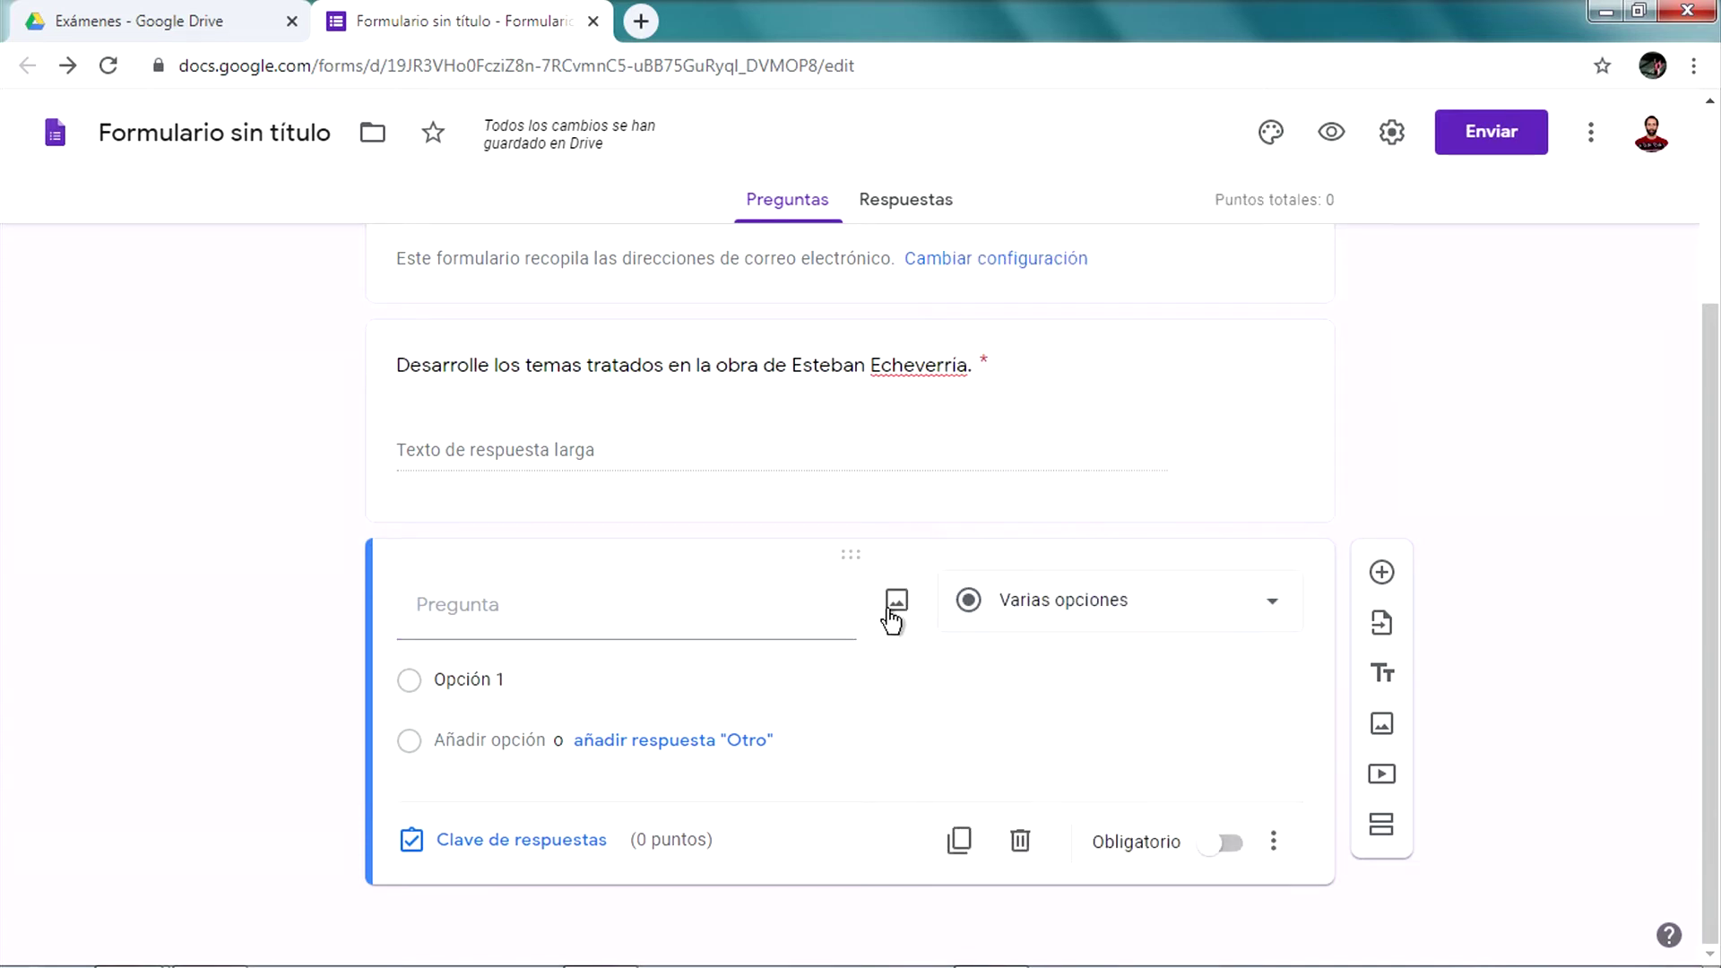
click(639, 605)
click(518, 737)
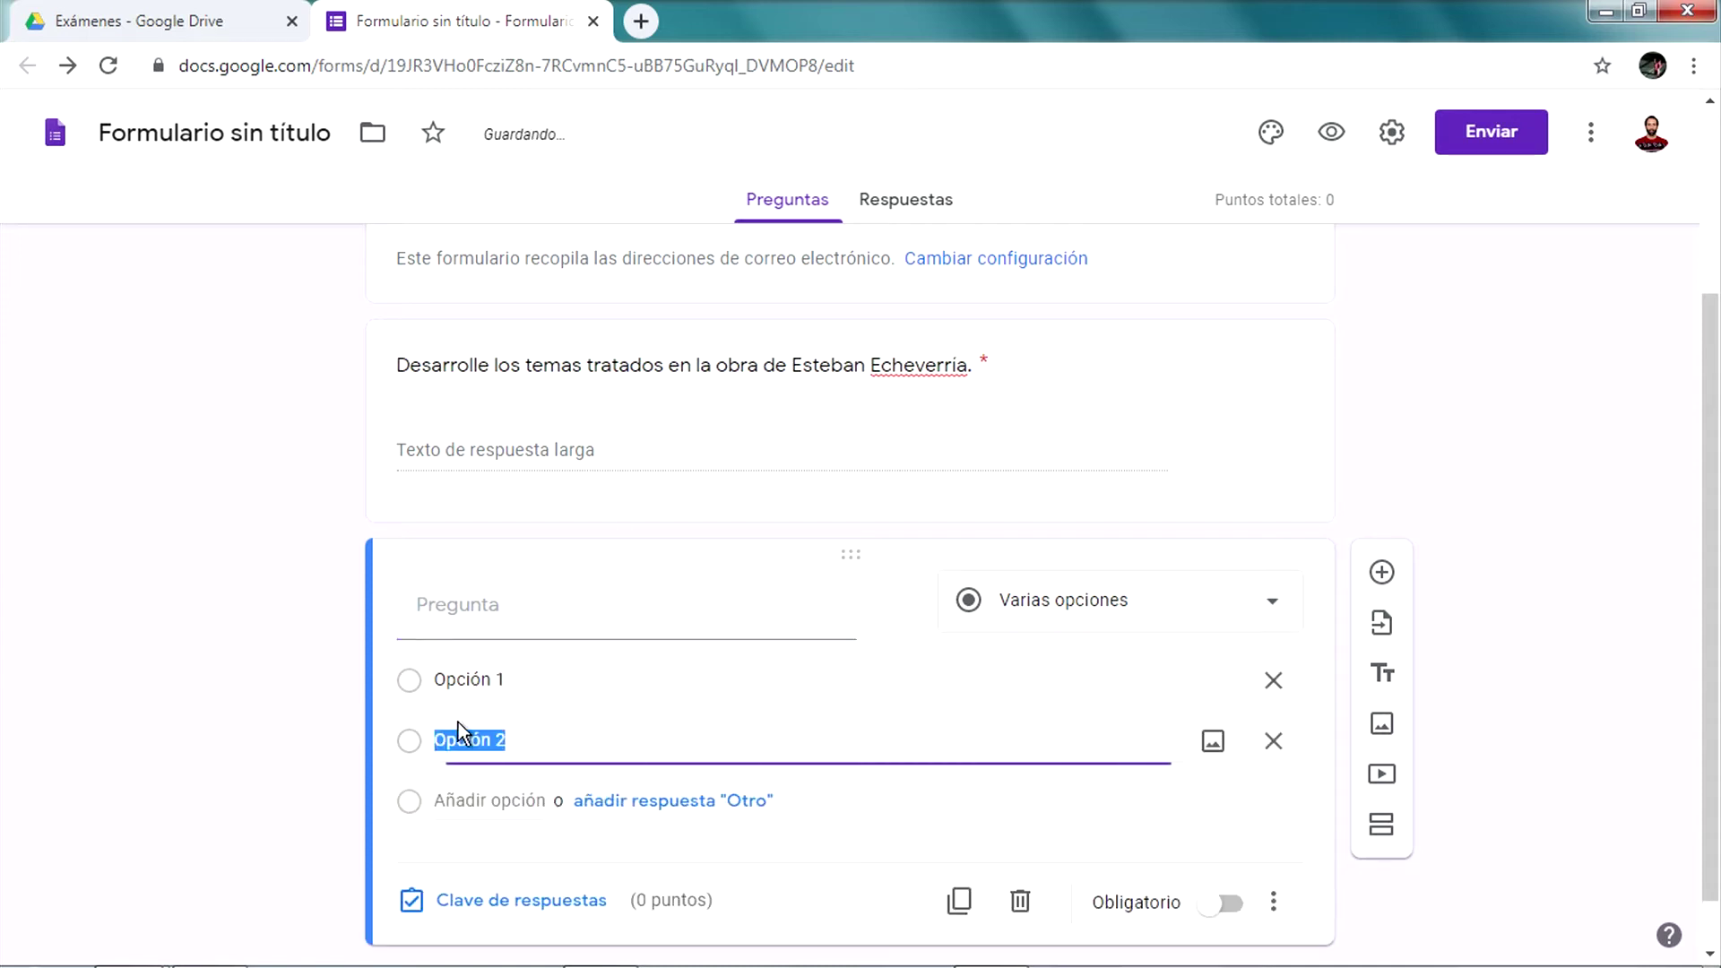
click(483, 611)
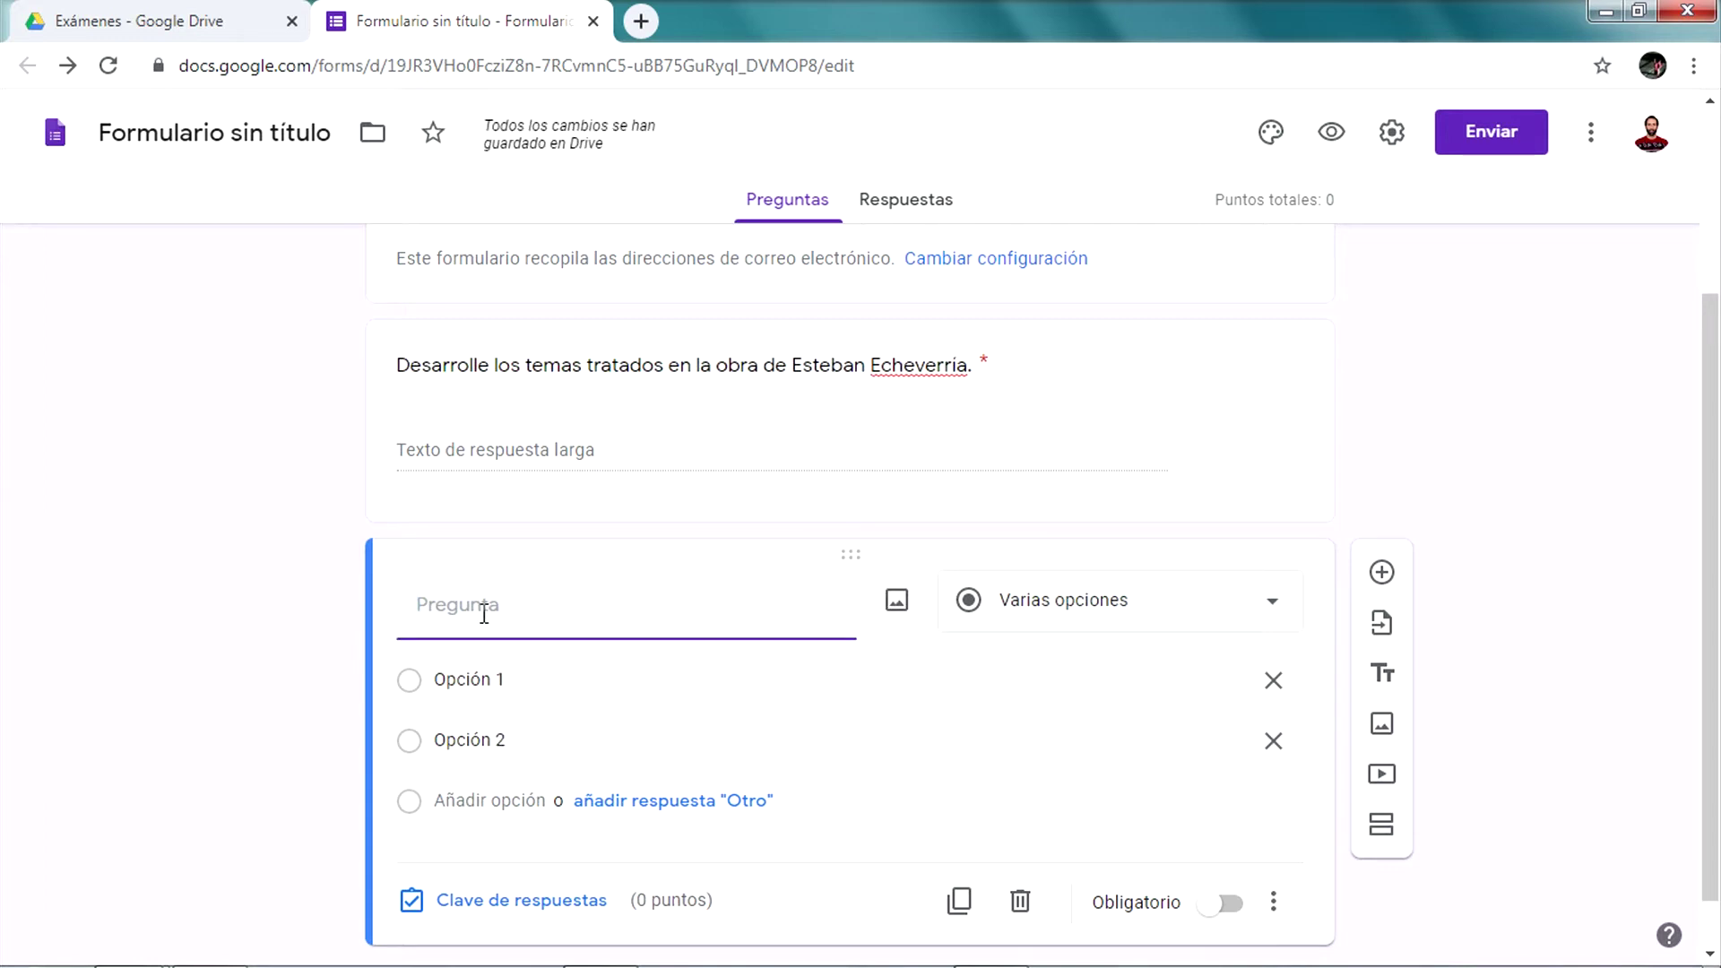
text(El tomate es una fruta.)
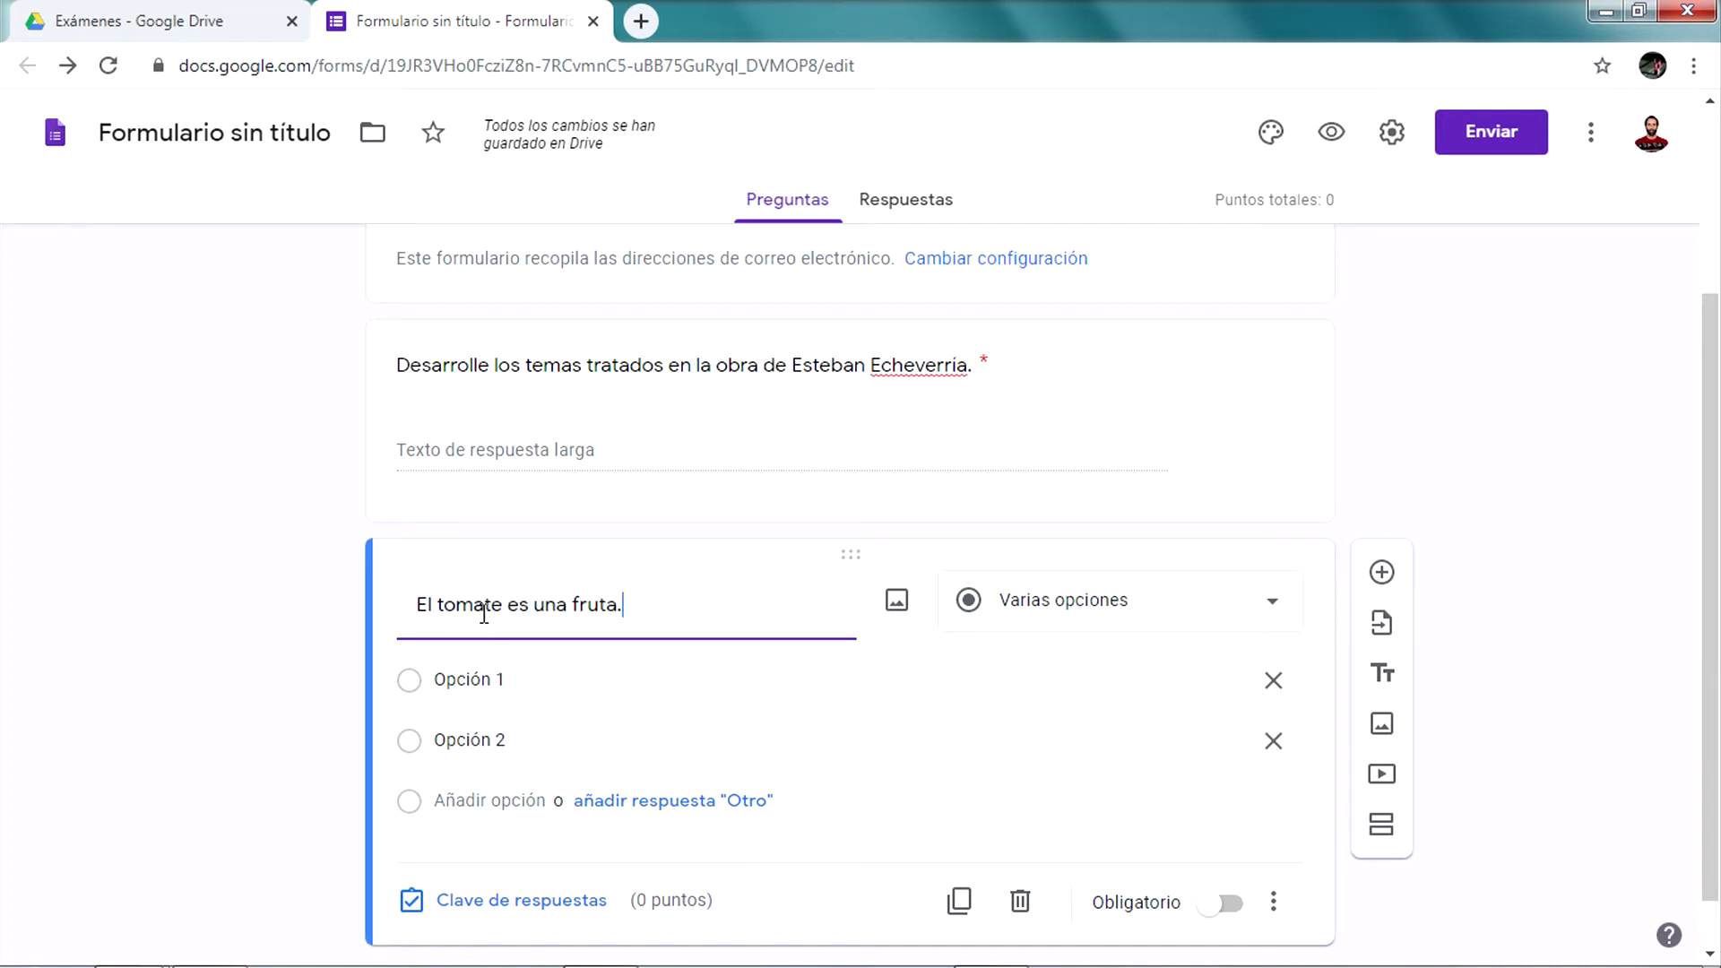
Name the options Verdadero and Falso and make the question required
scroll(660, 711, down, 1)
click(490, 639)
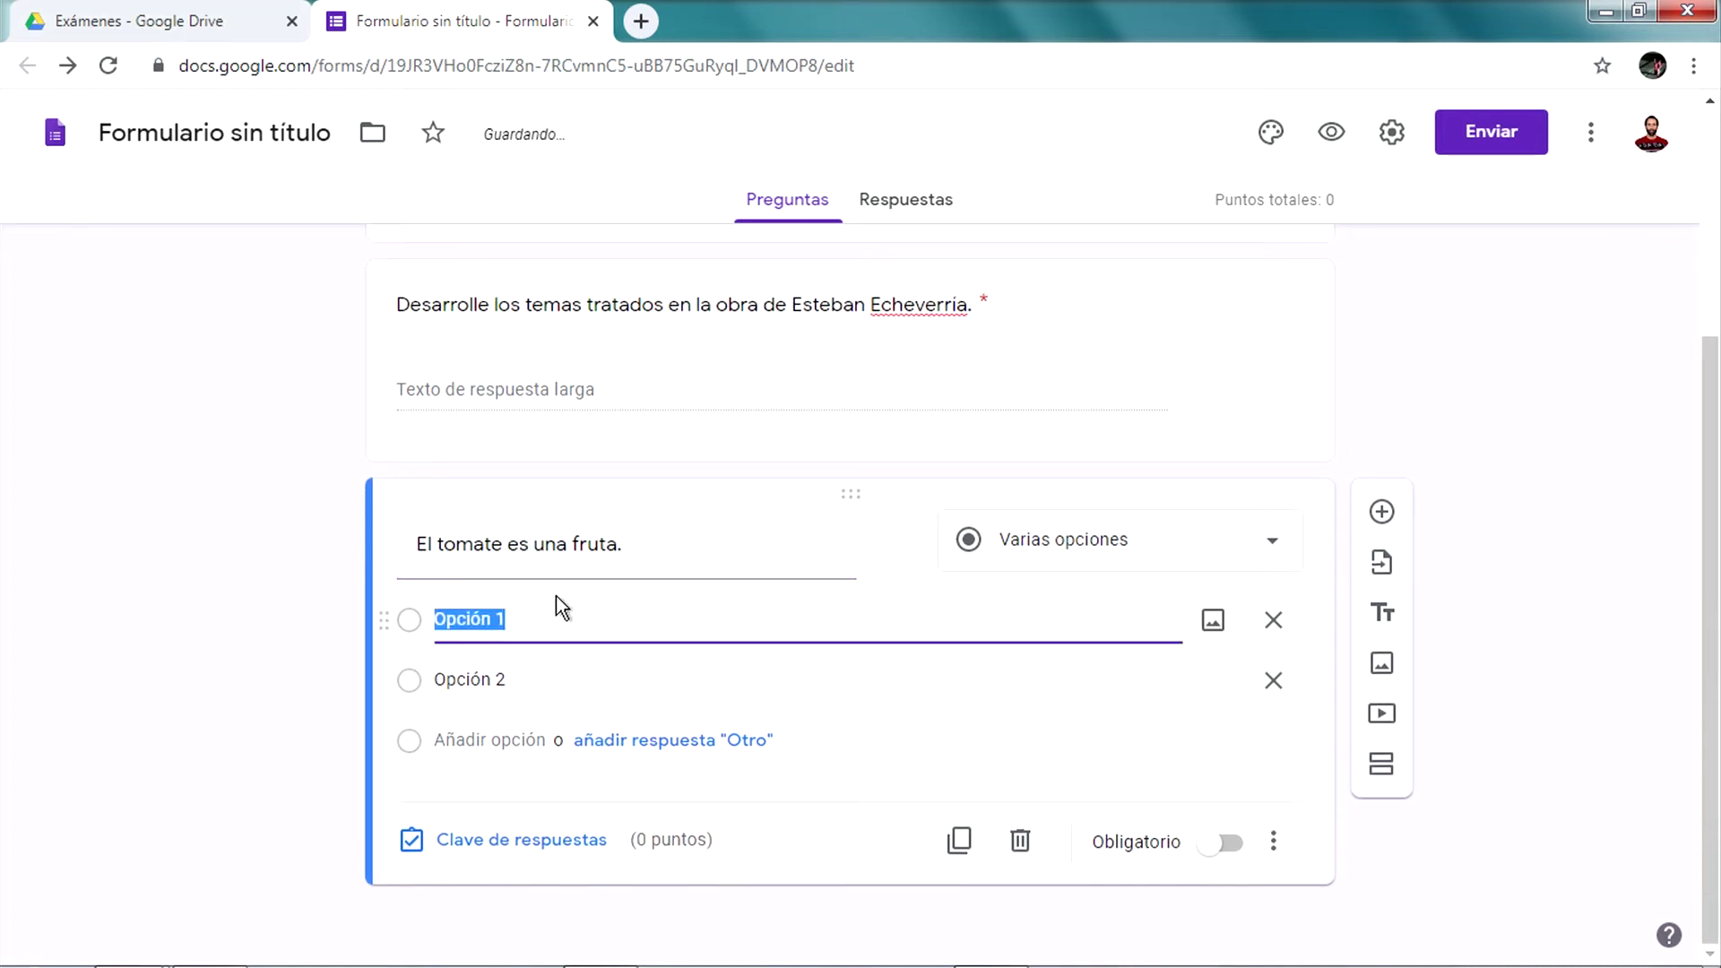
key(BackSpace)
text(Verdader)
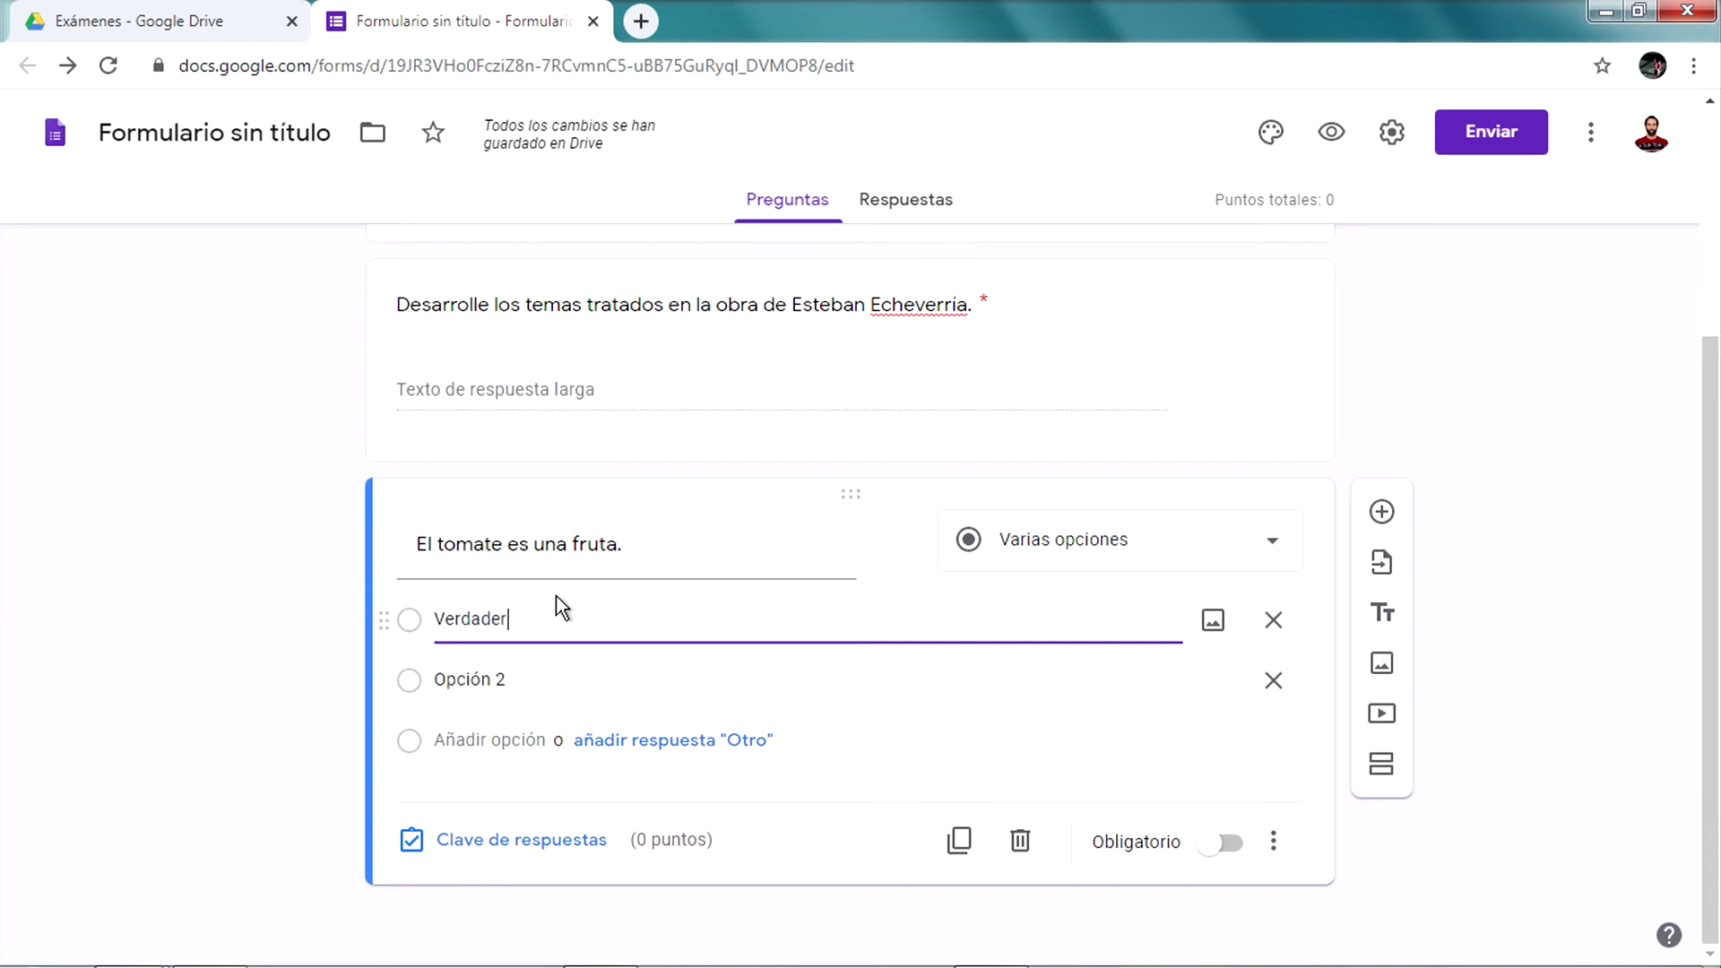
text(p)
key(BackSpace)
text(o)
key(Tab)
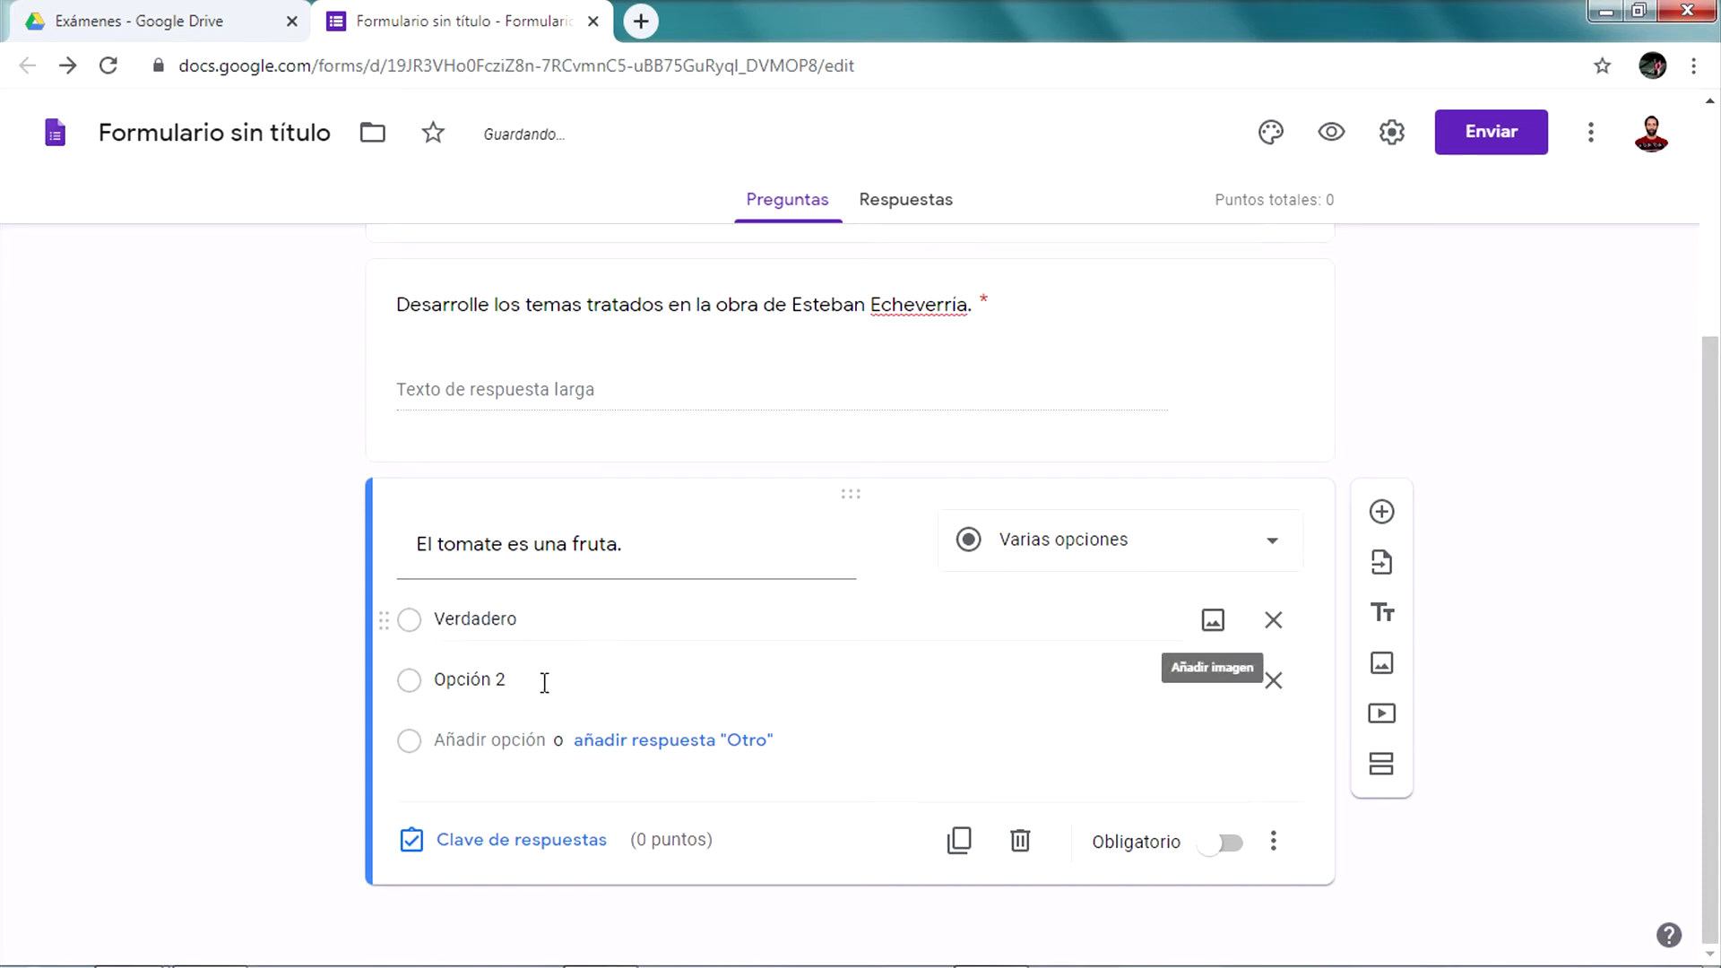
click(530, 672)
text(Falso)
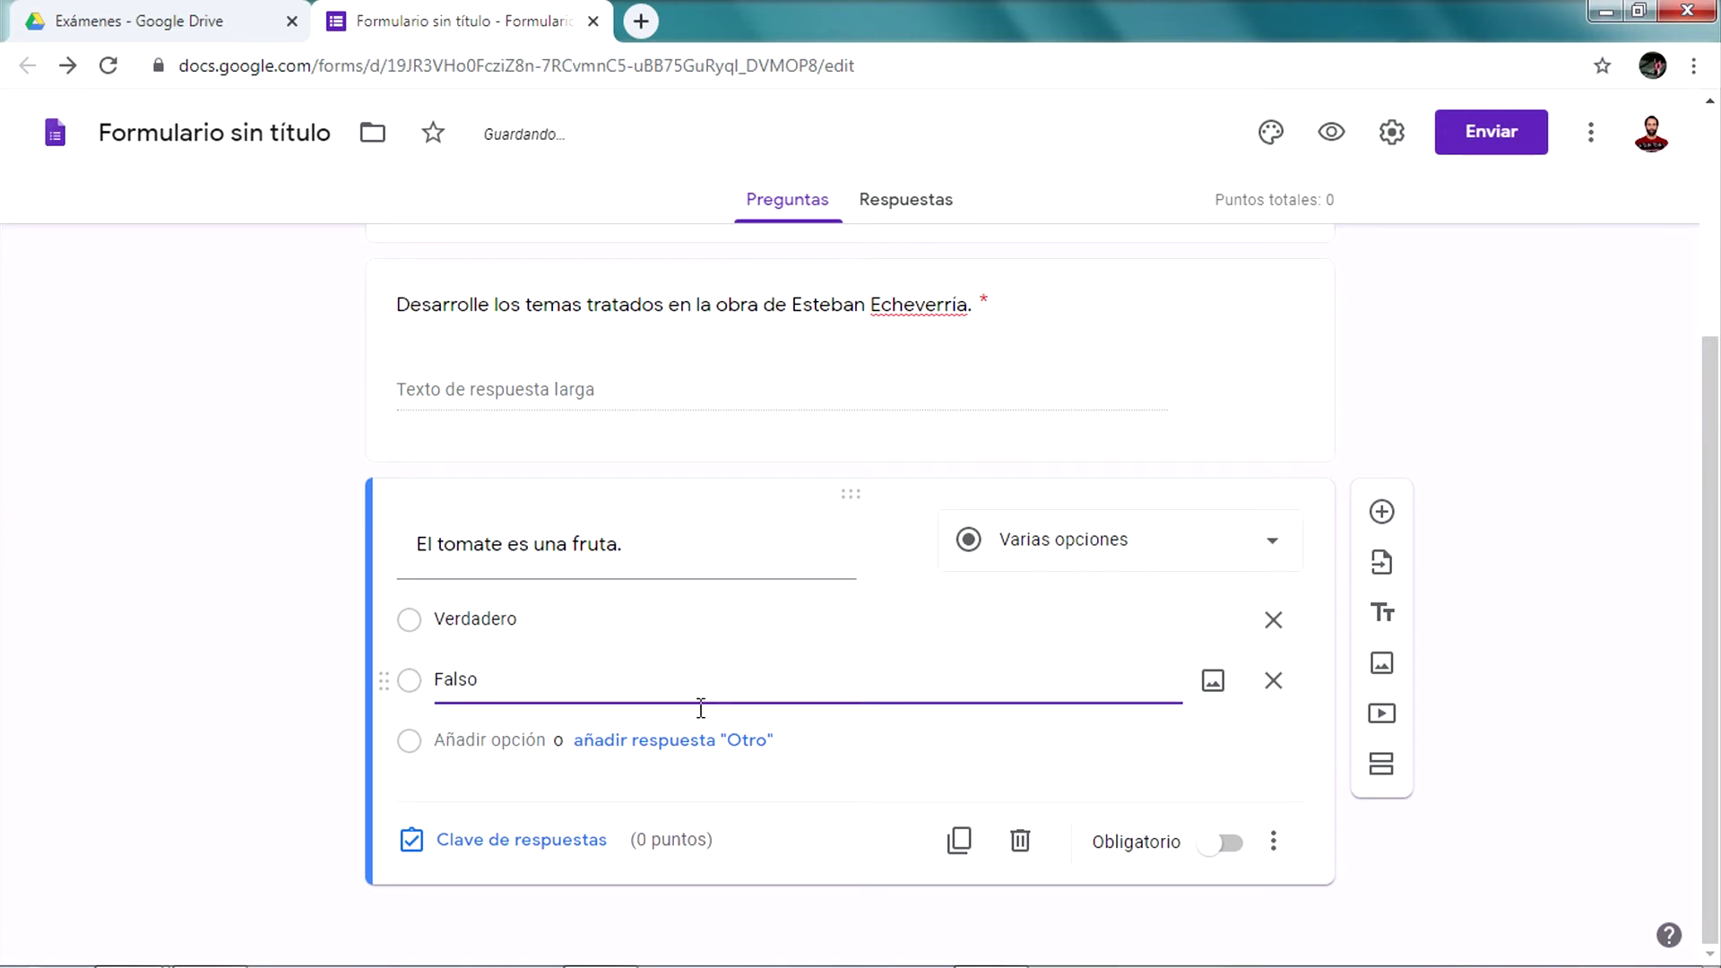
click(987, 765)
click(1225, 847)
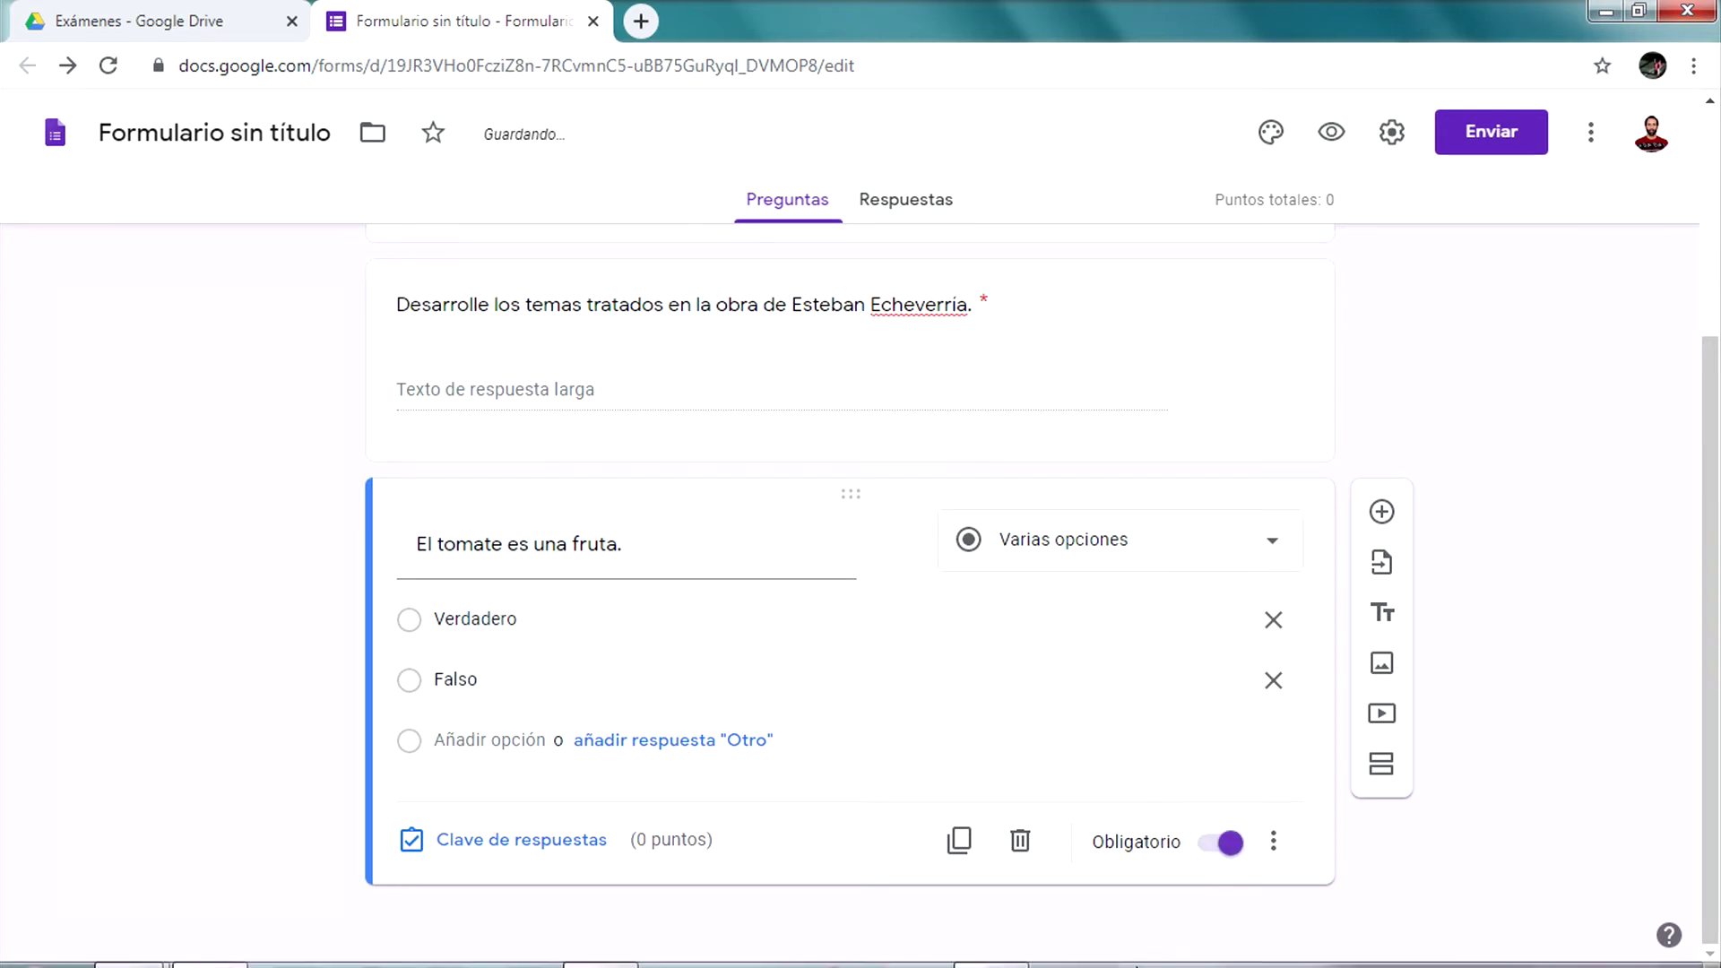
click(1278, 842)
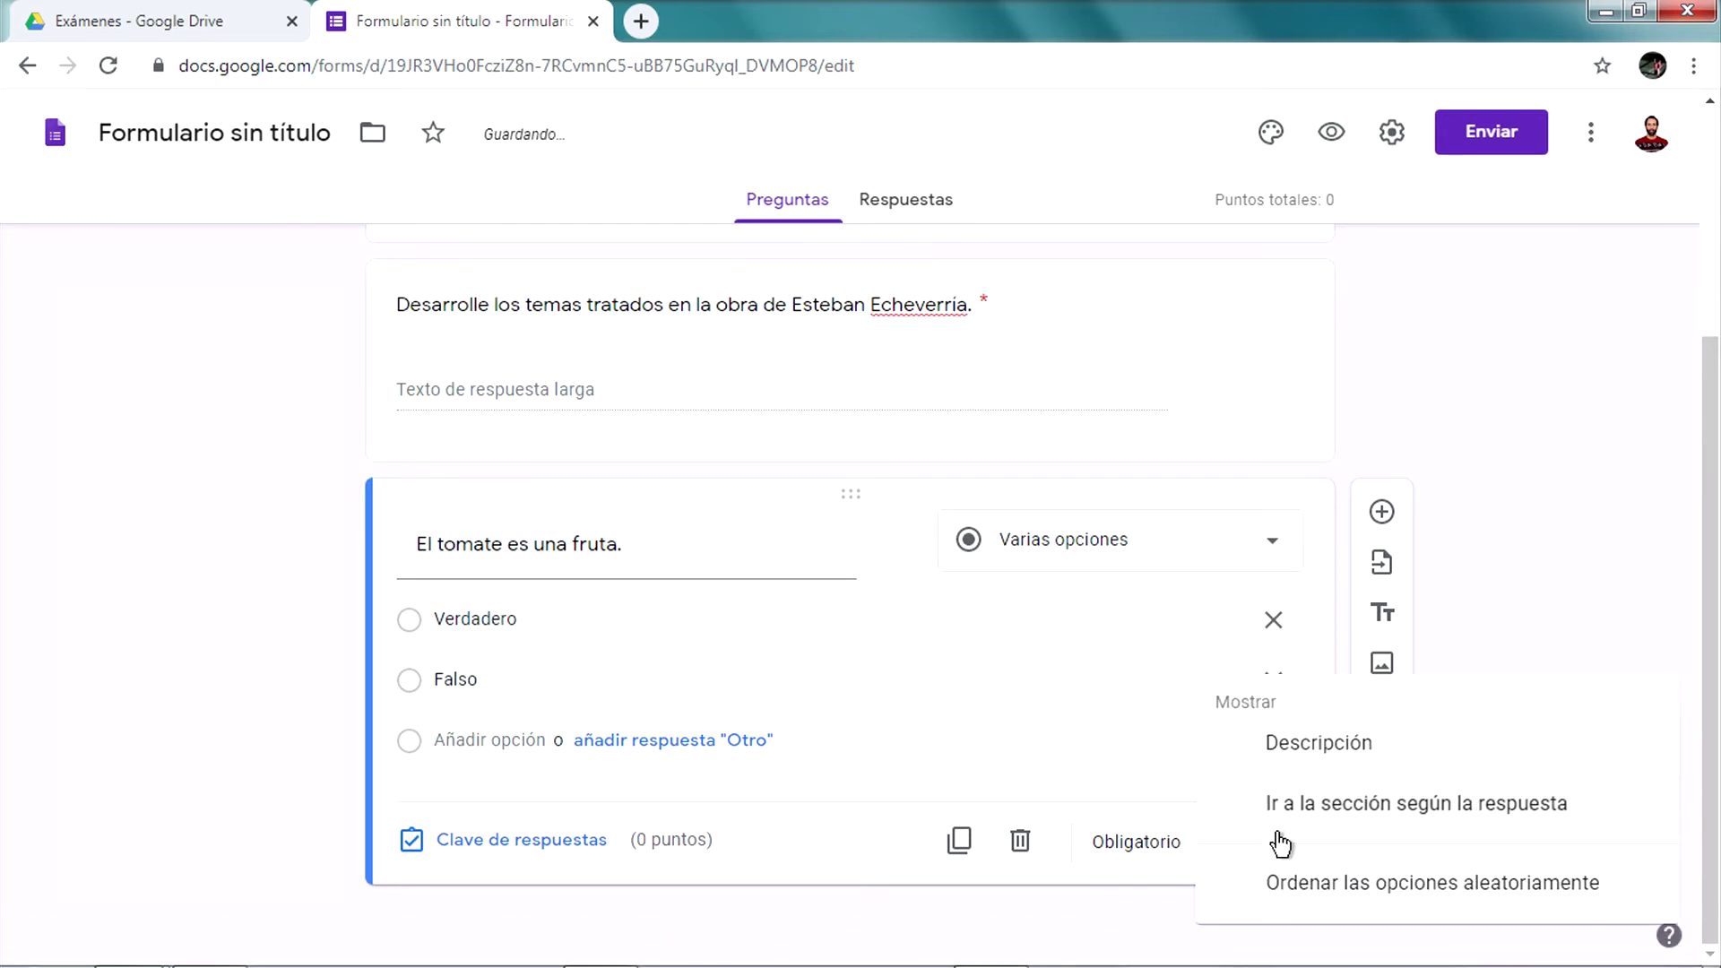
Add the description 'Indique el valor de verdad de la afirmación.' under the tomato question's title
click(1334, 751)
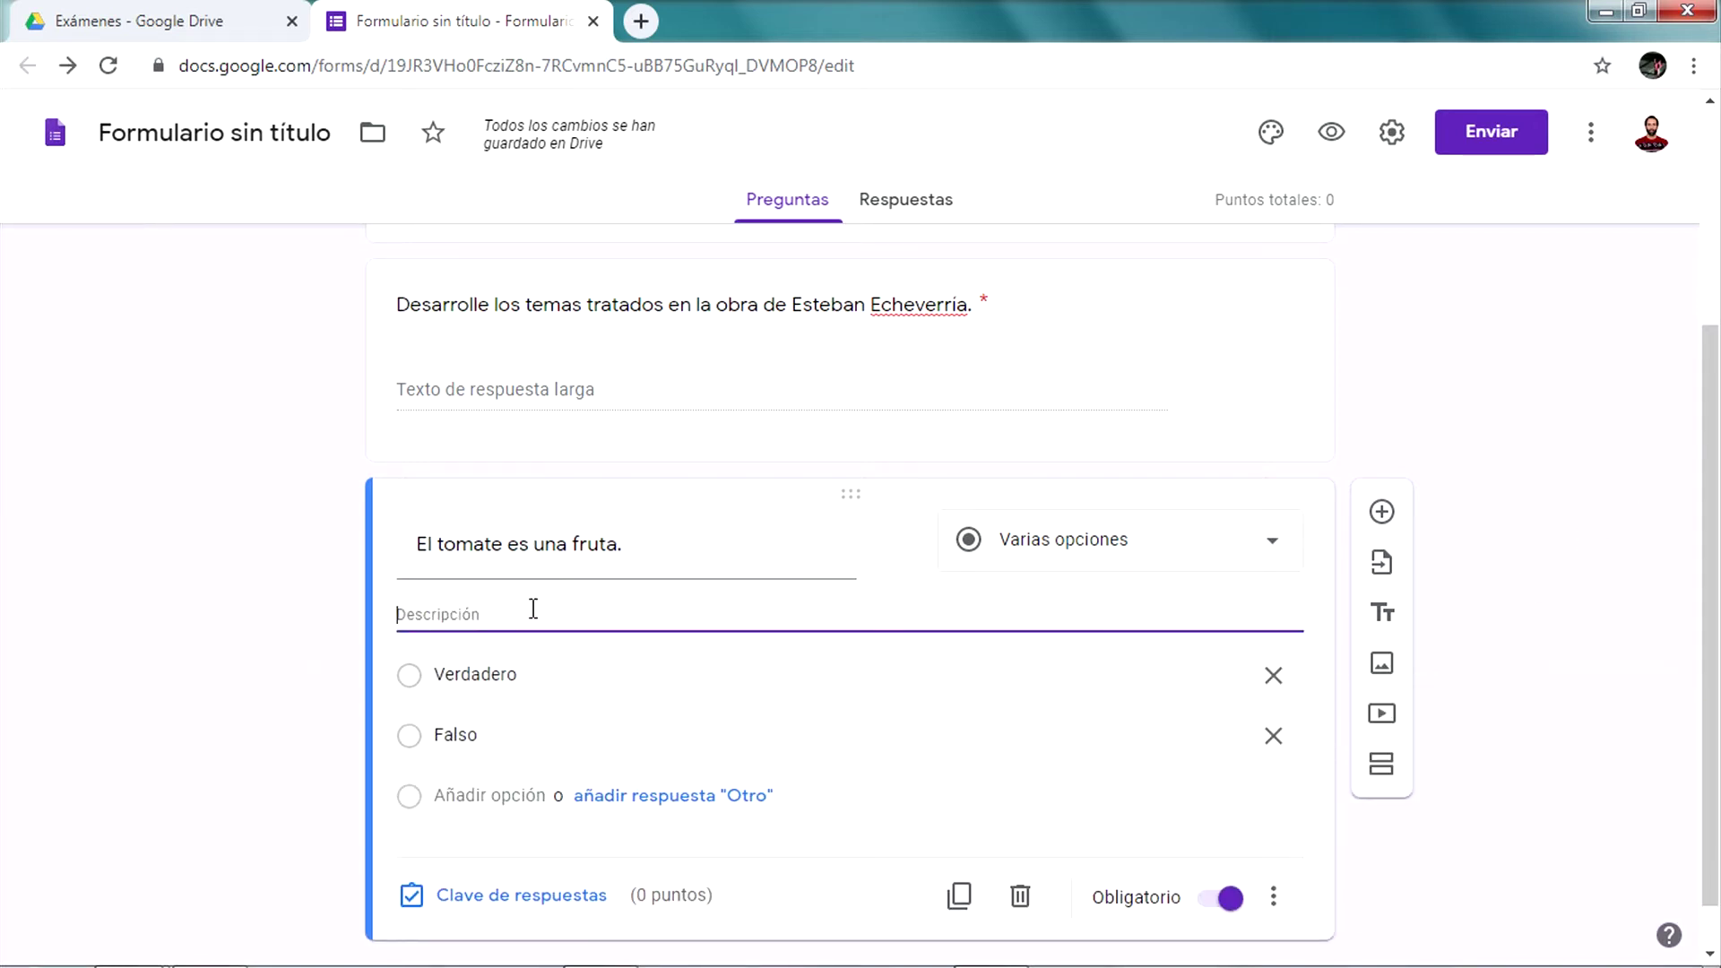
text(Indique el valor de)
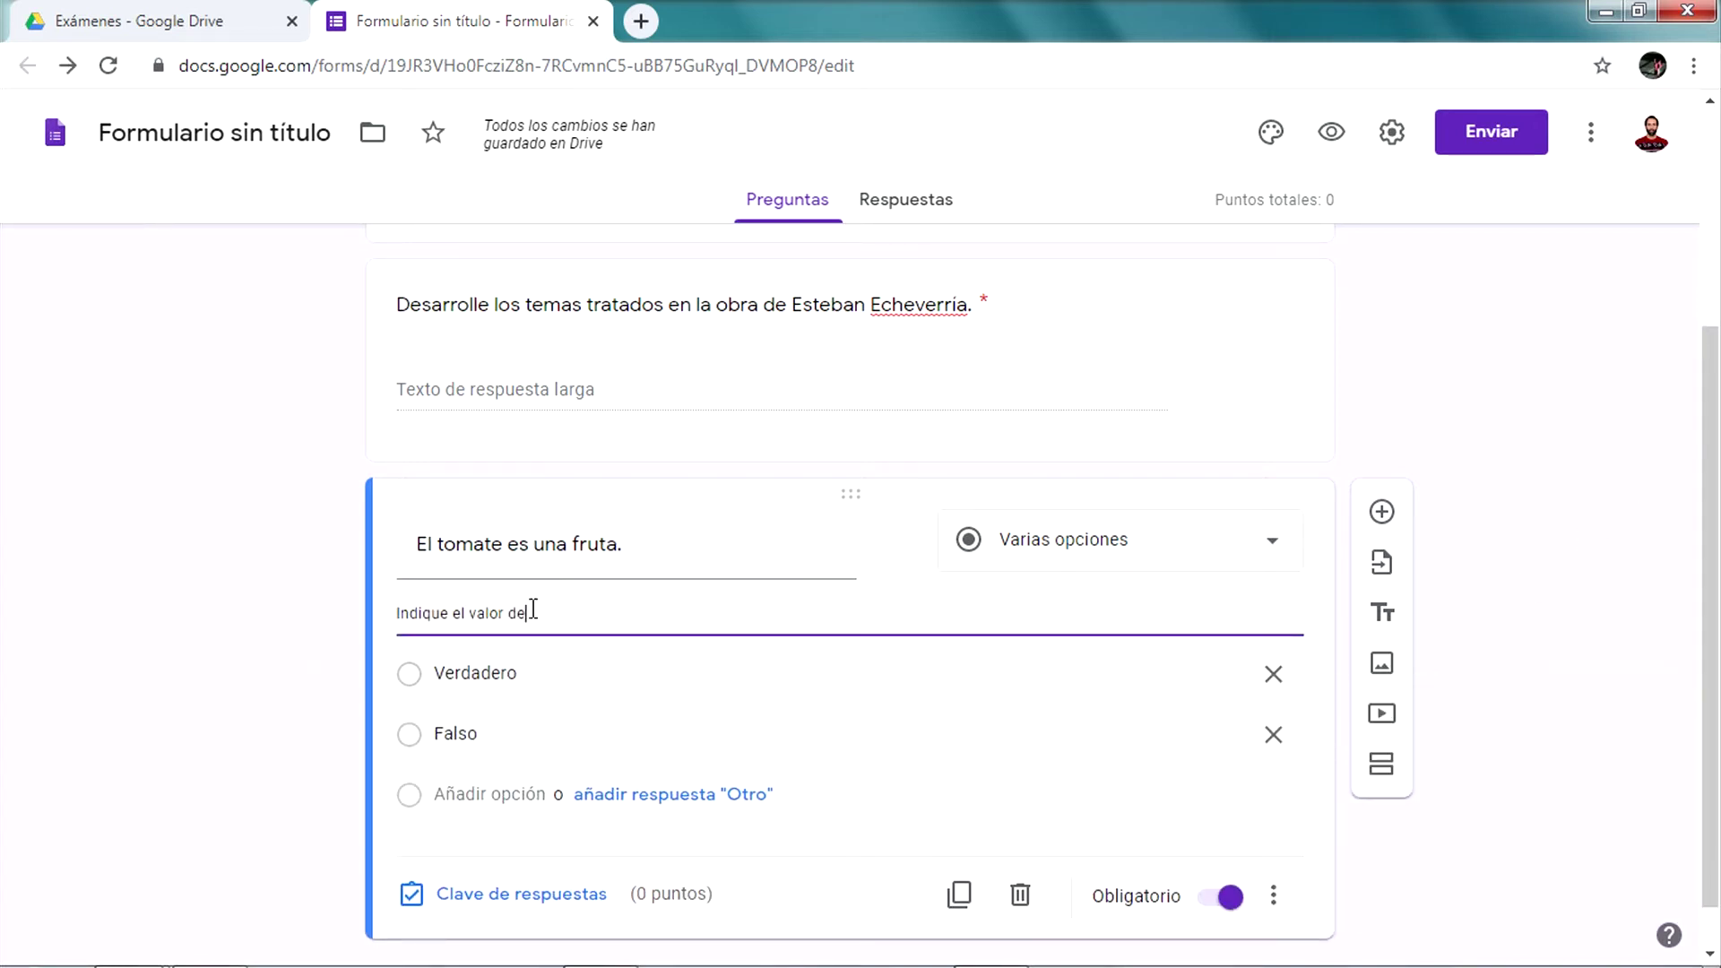
text( verdad de la)
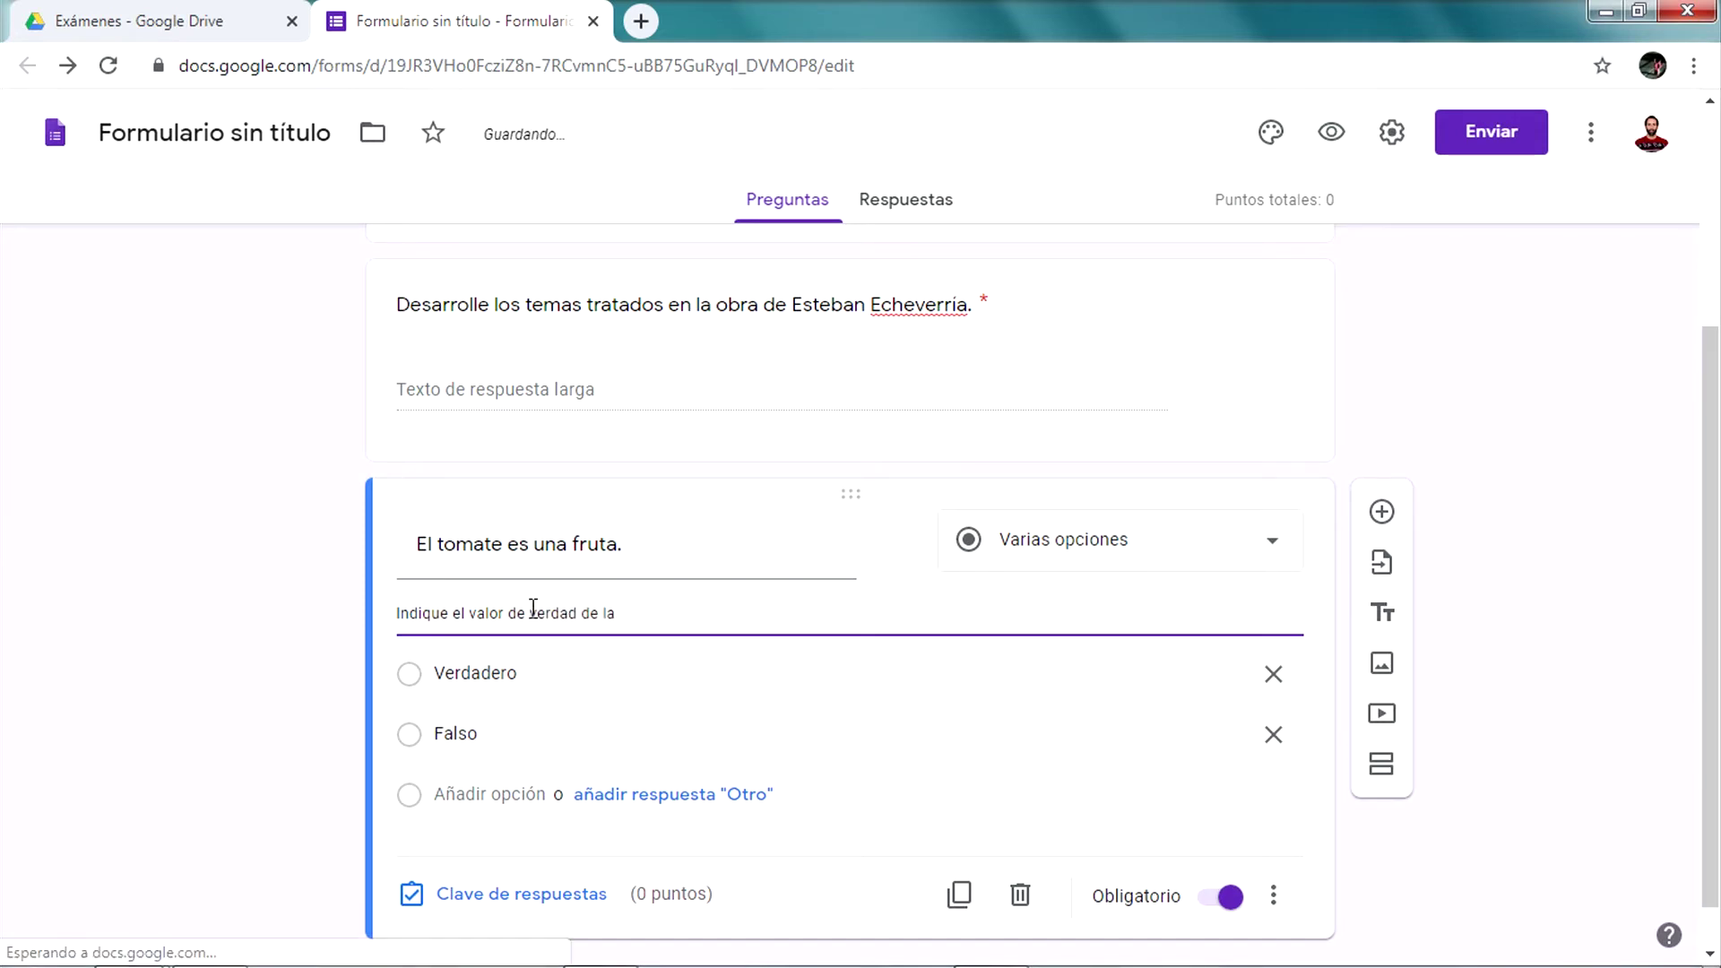
key(BackSpace)
key(BackSpace)
key(BackSpace)
text(afirmación.)
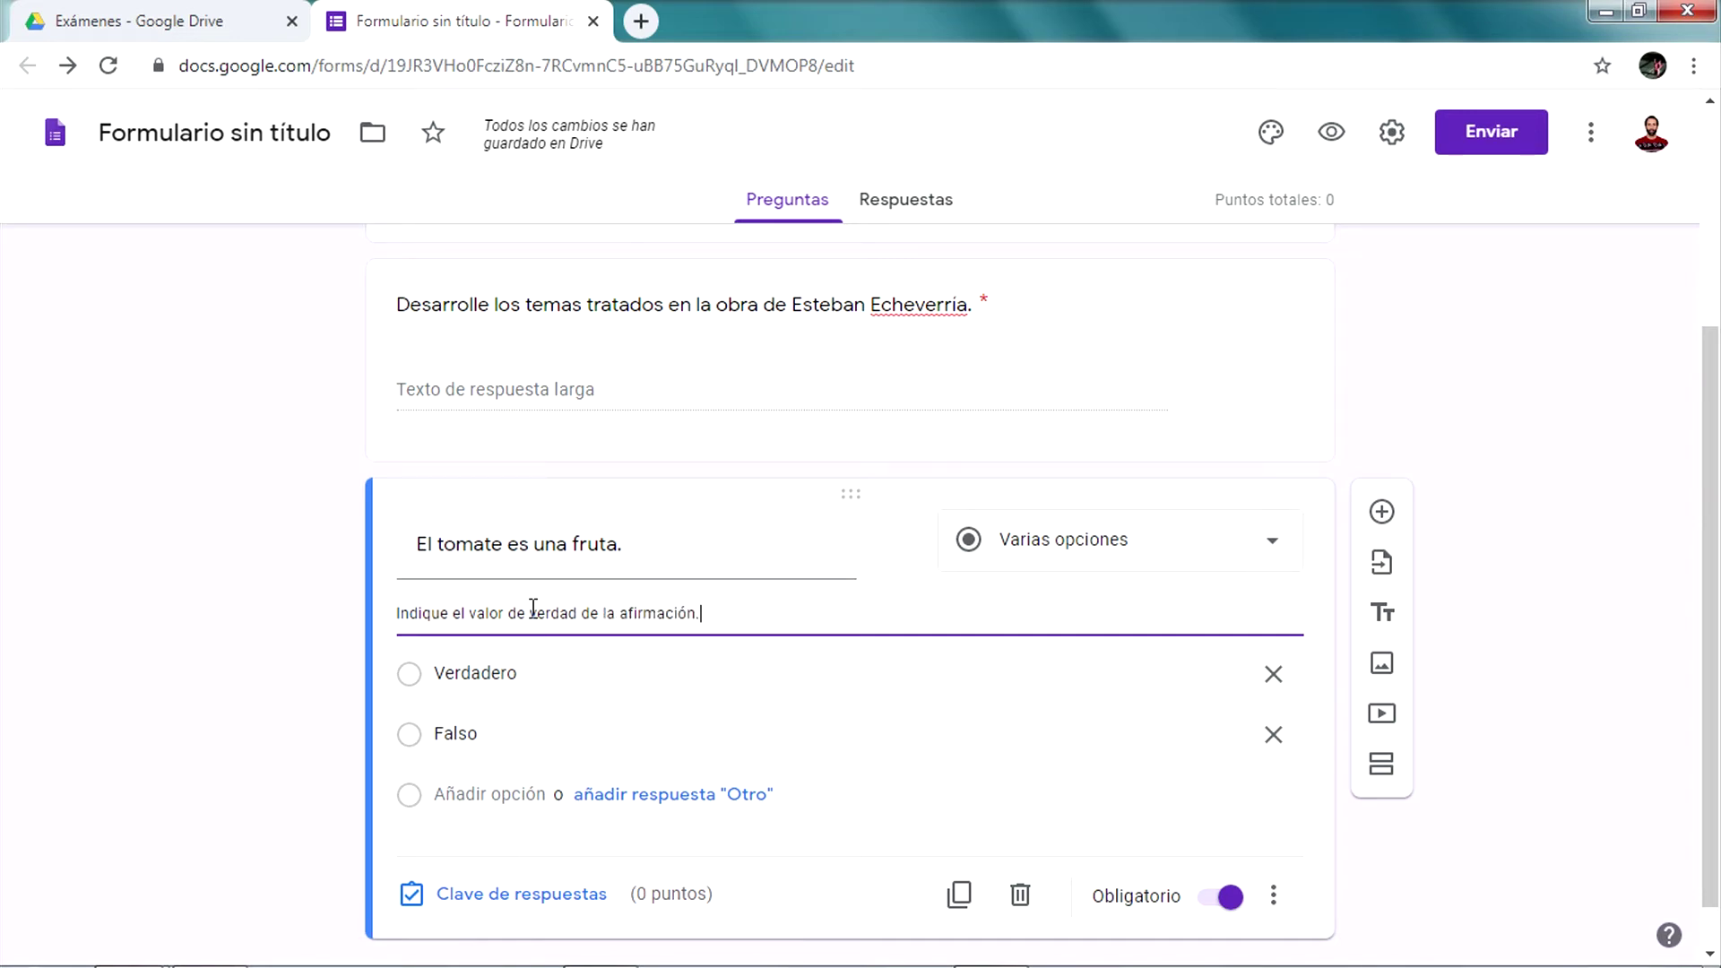
click(320, 648)
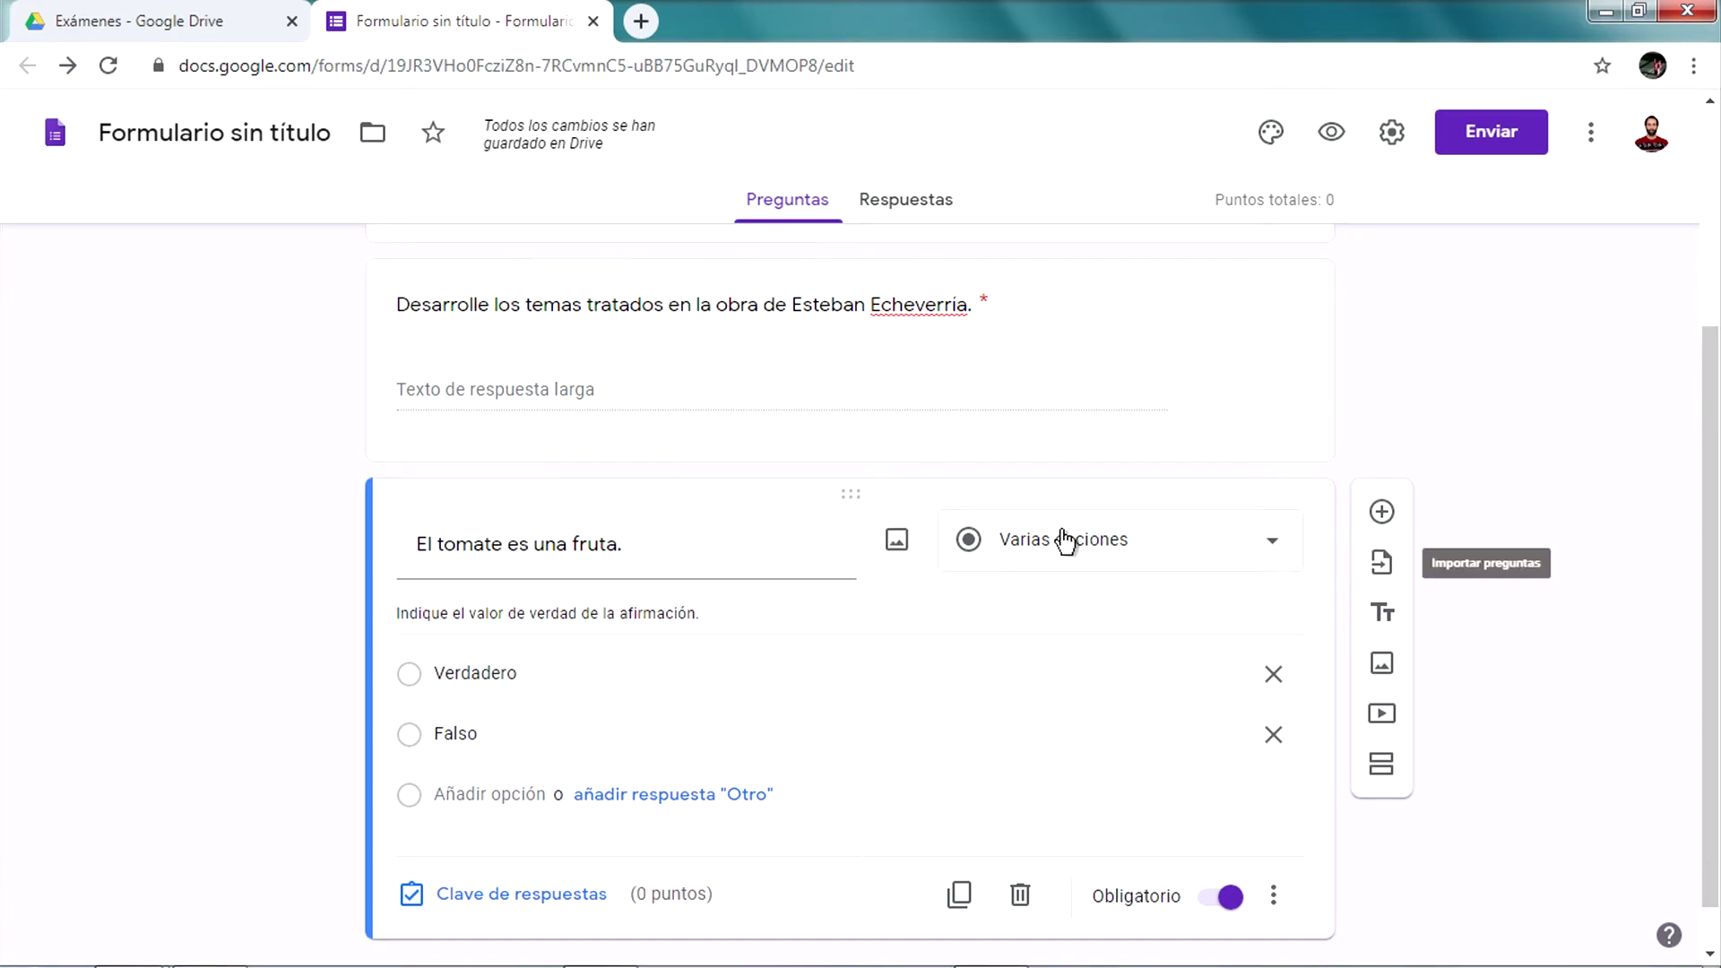
scroll(1425, 591, down, 1)
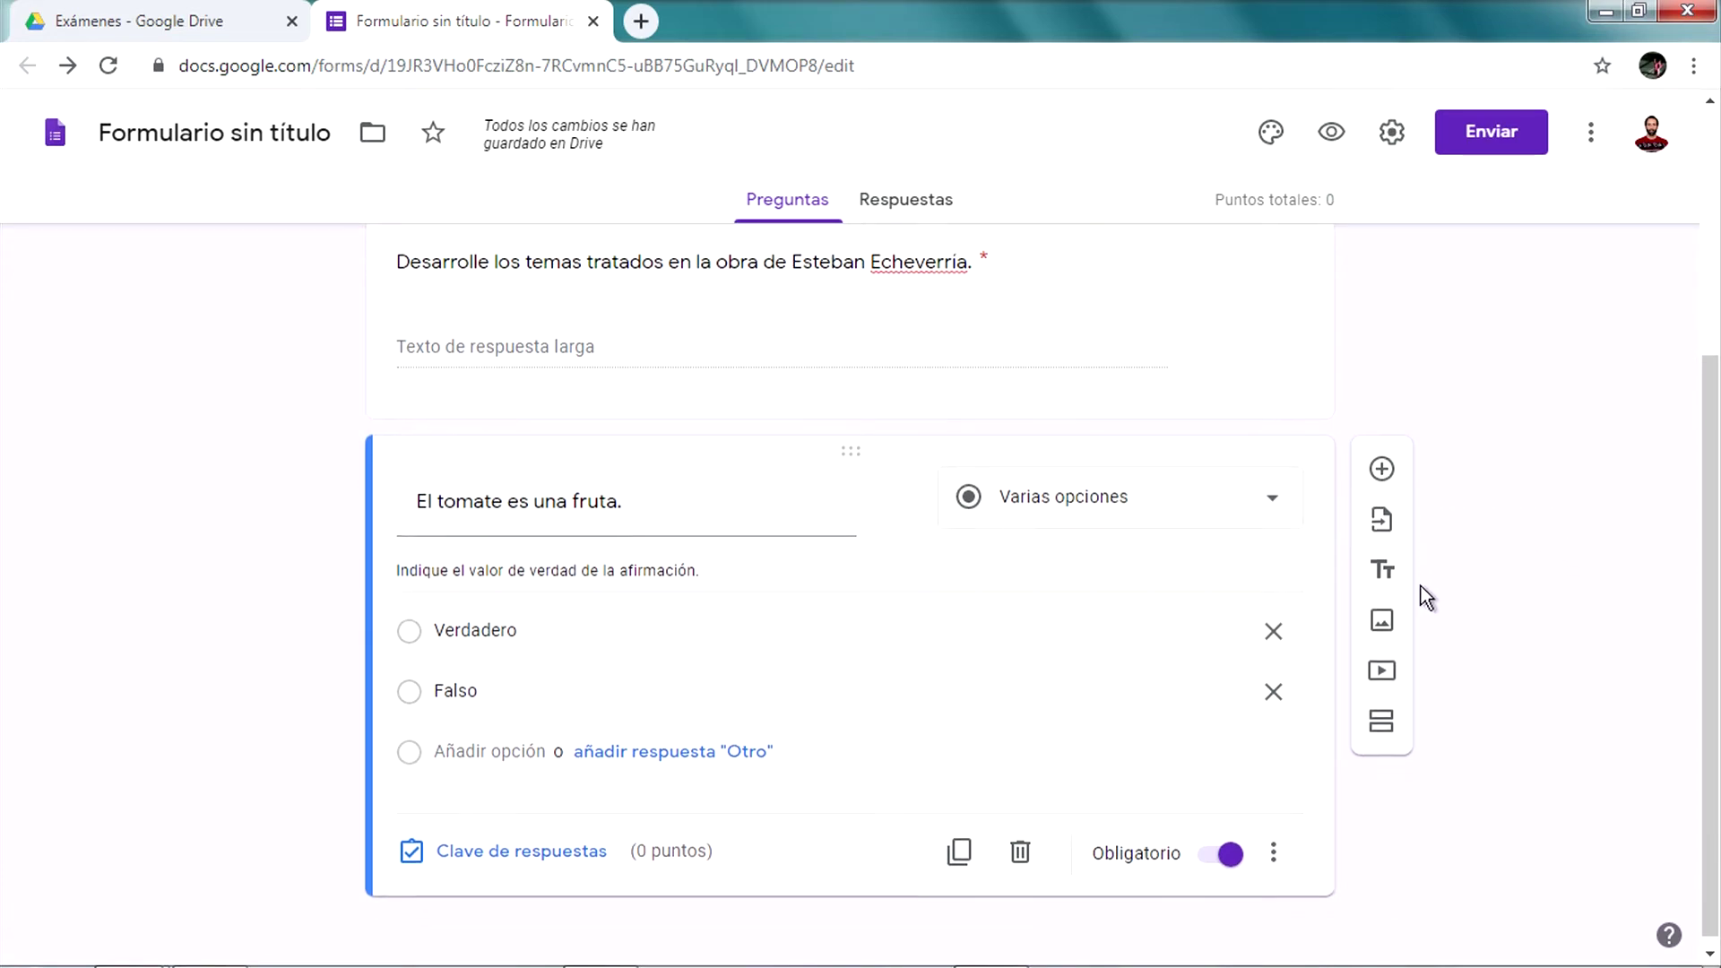
click(1277, 845)
In the answer key, mark only Verdadero correct for the tomato question, keeping 1 point
click(660, 879)
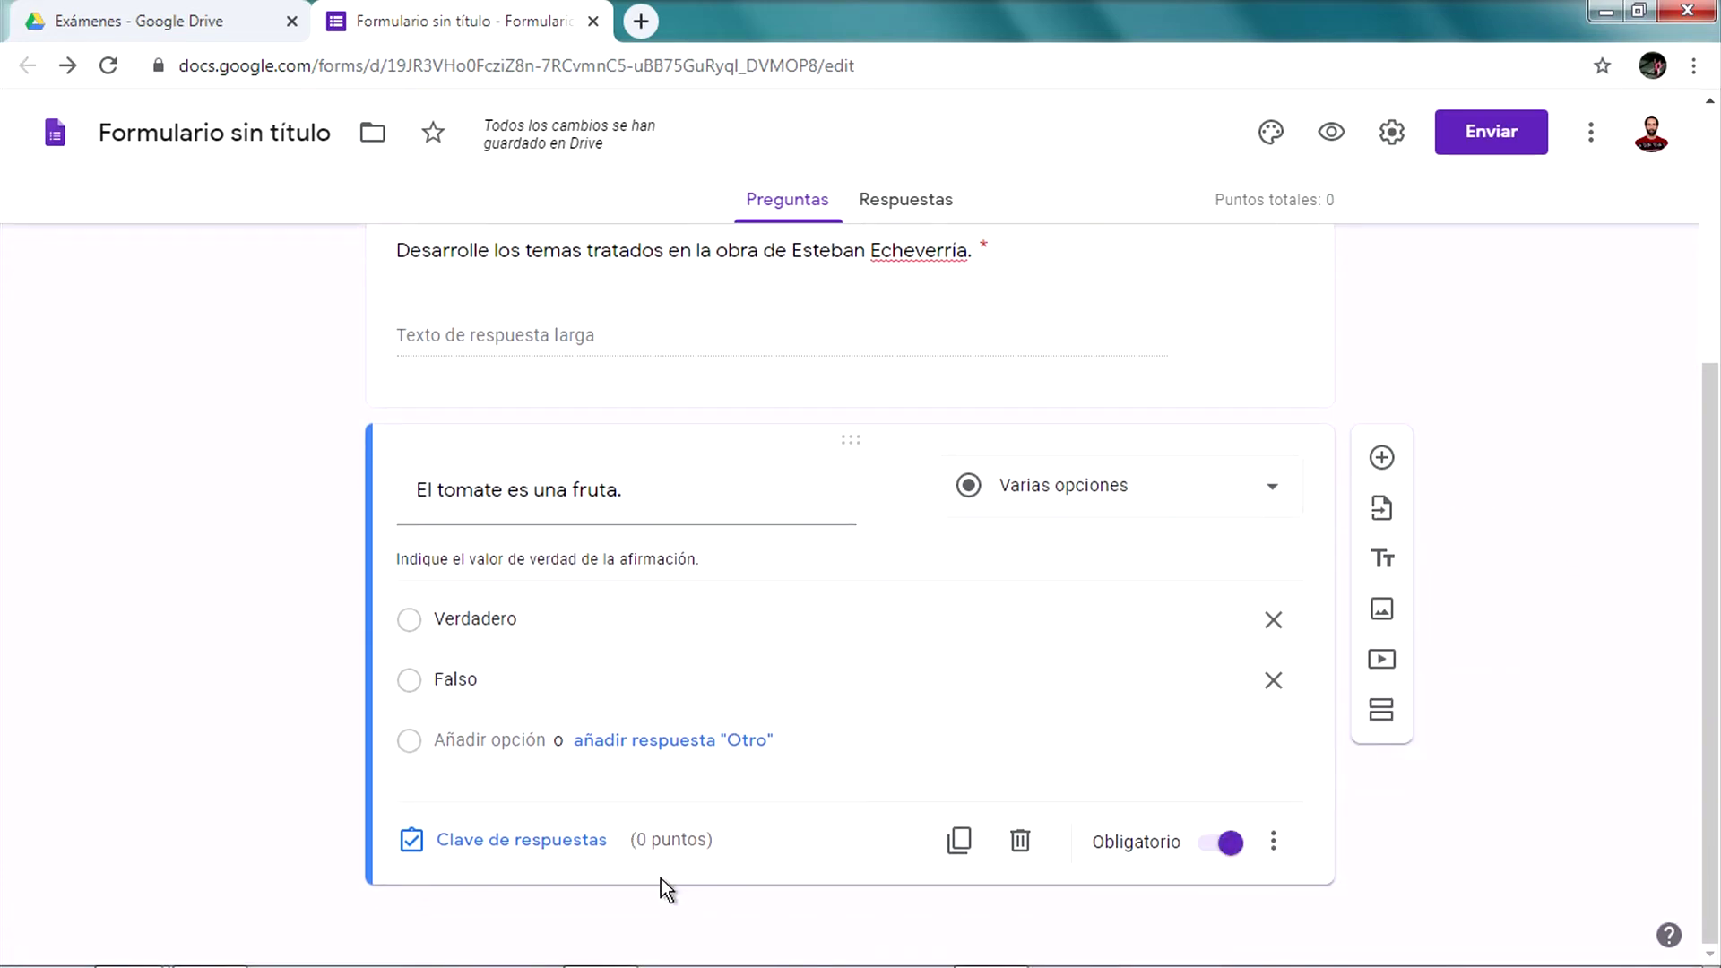
click(546, 846)
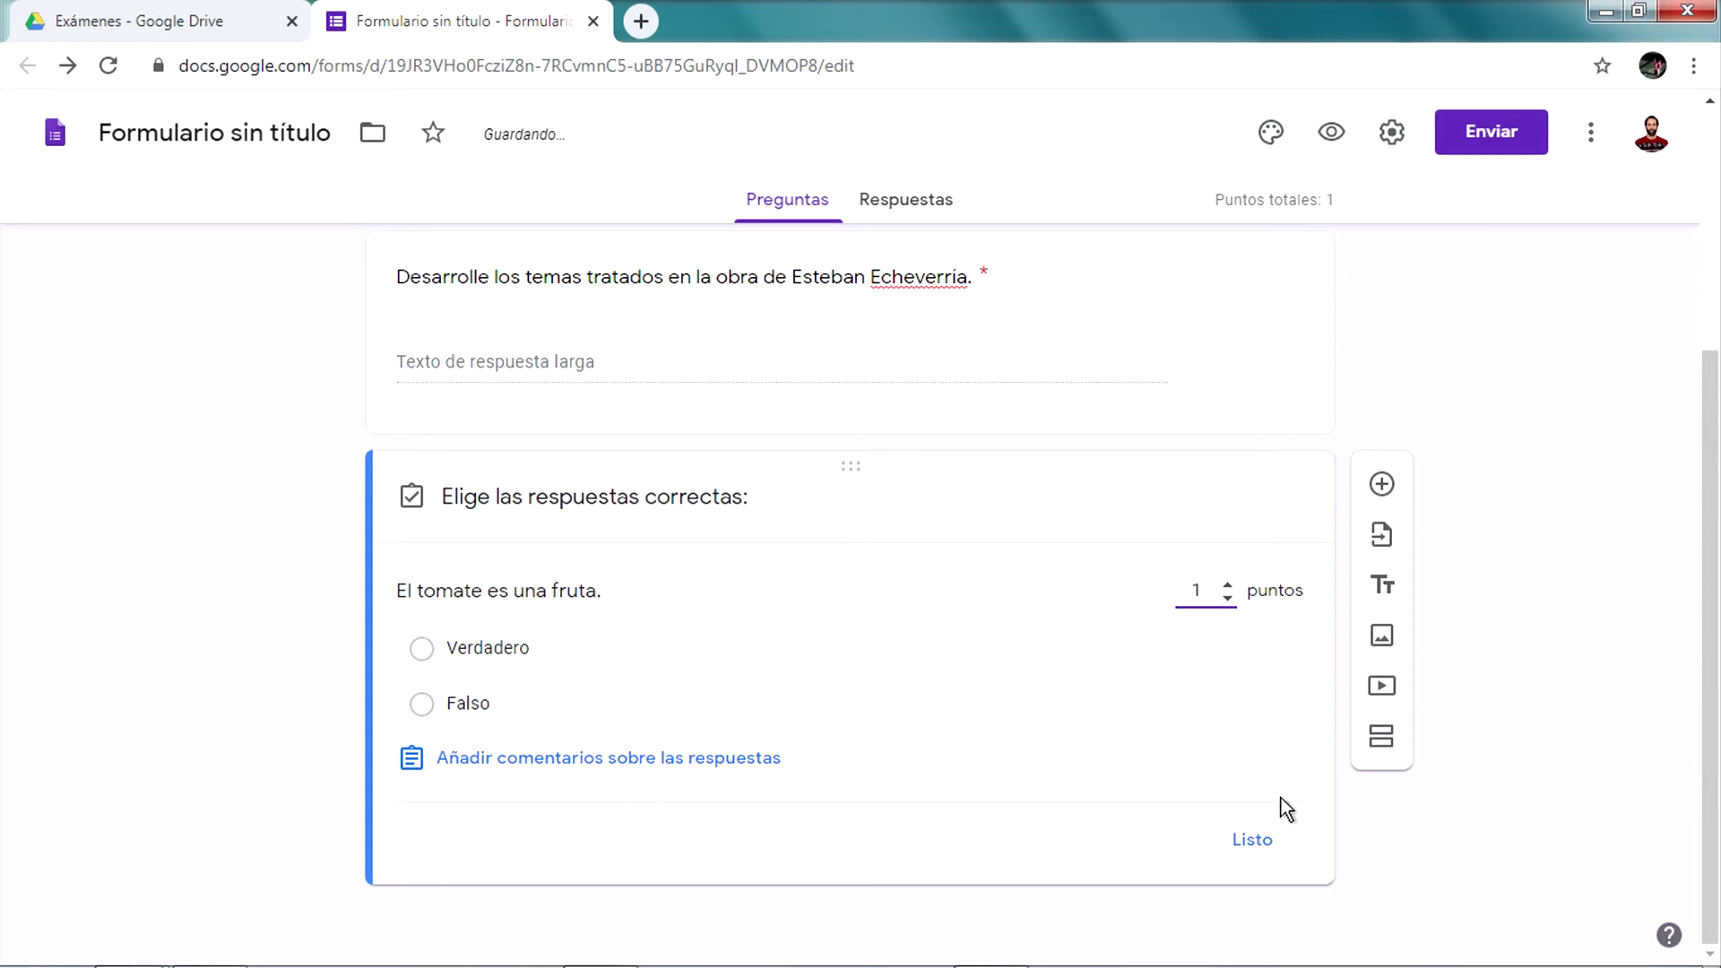
click(1251, 837)
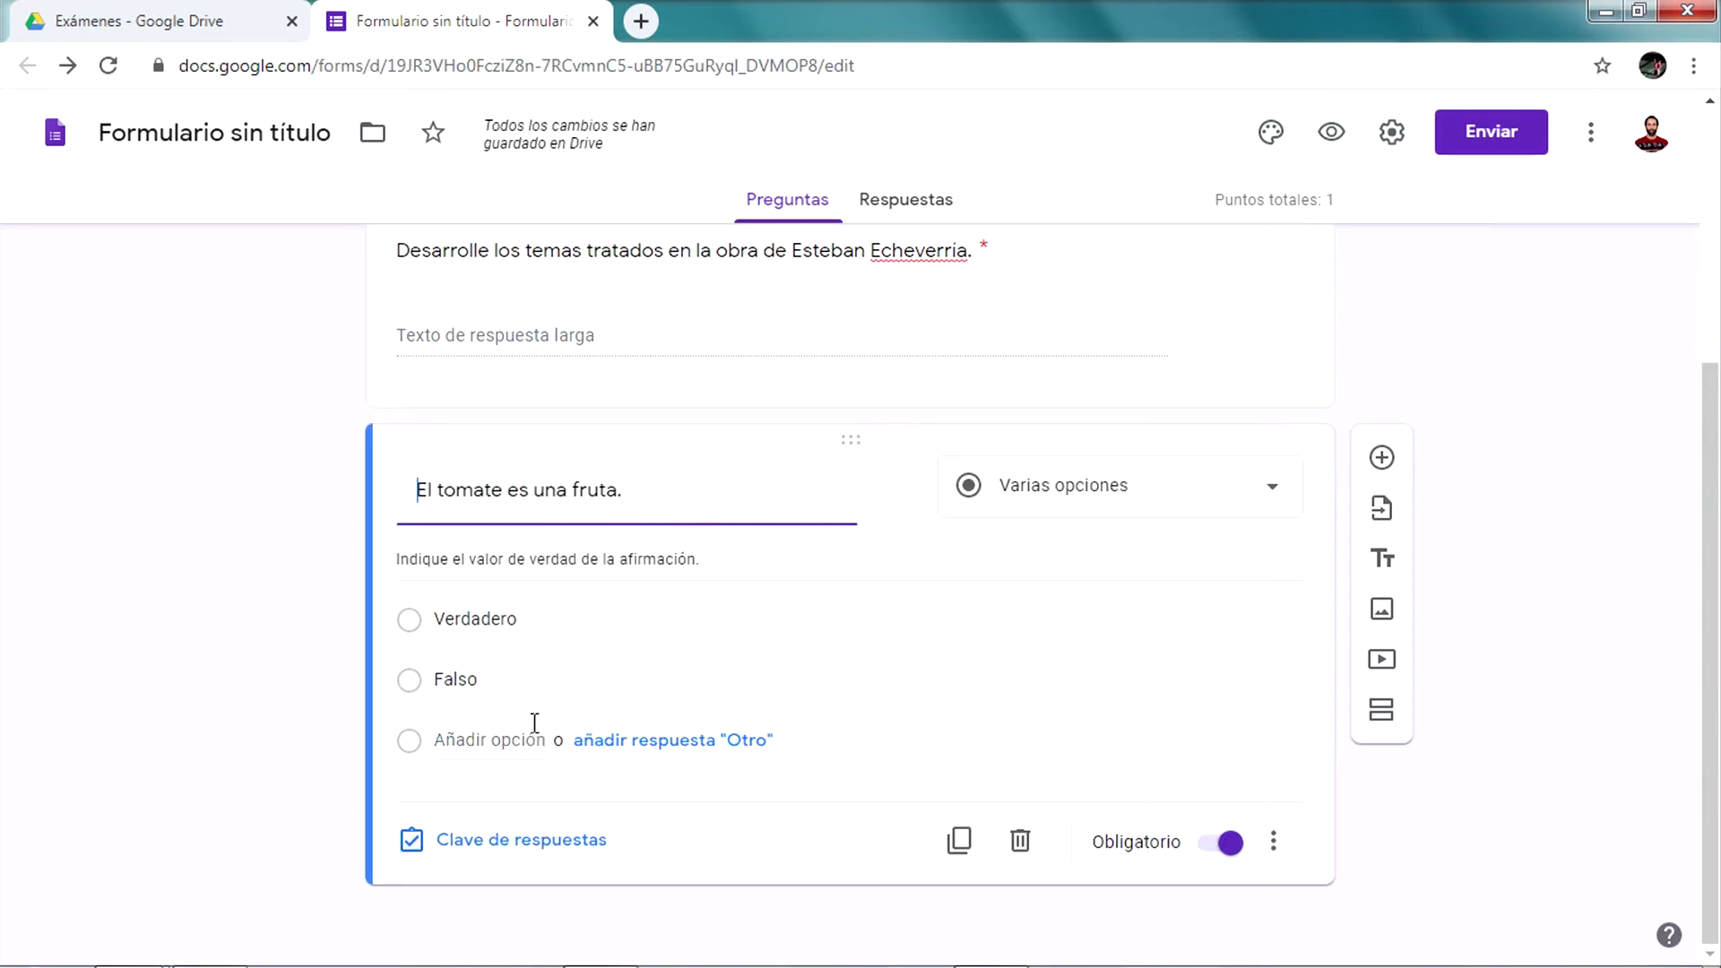
click(515, 846)
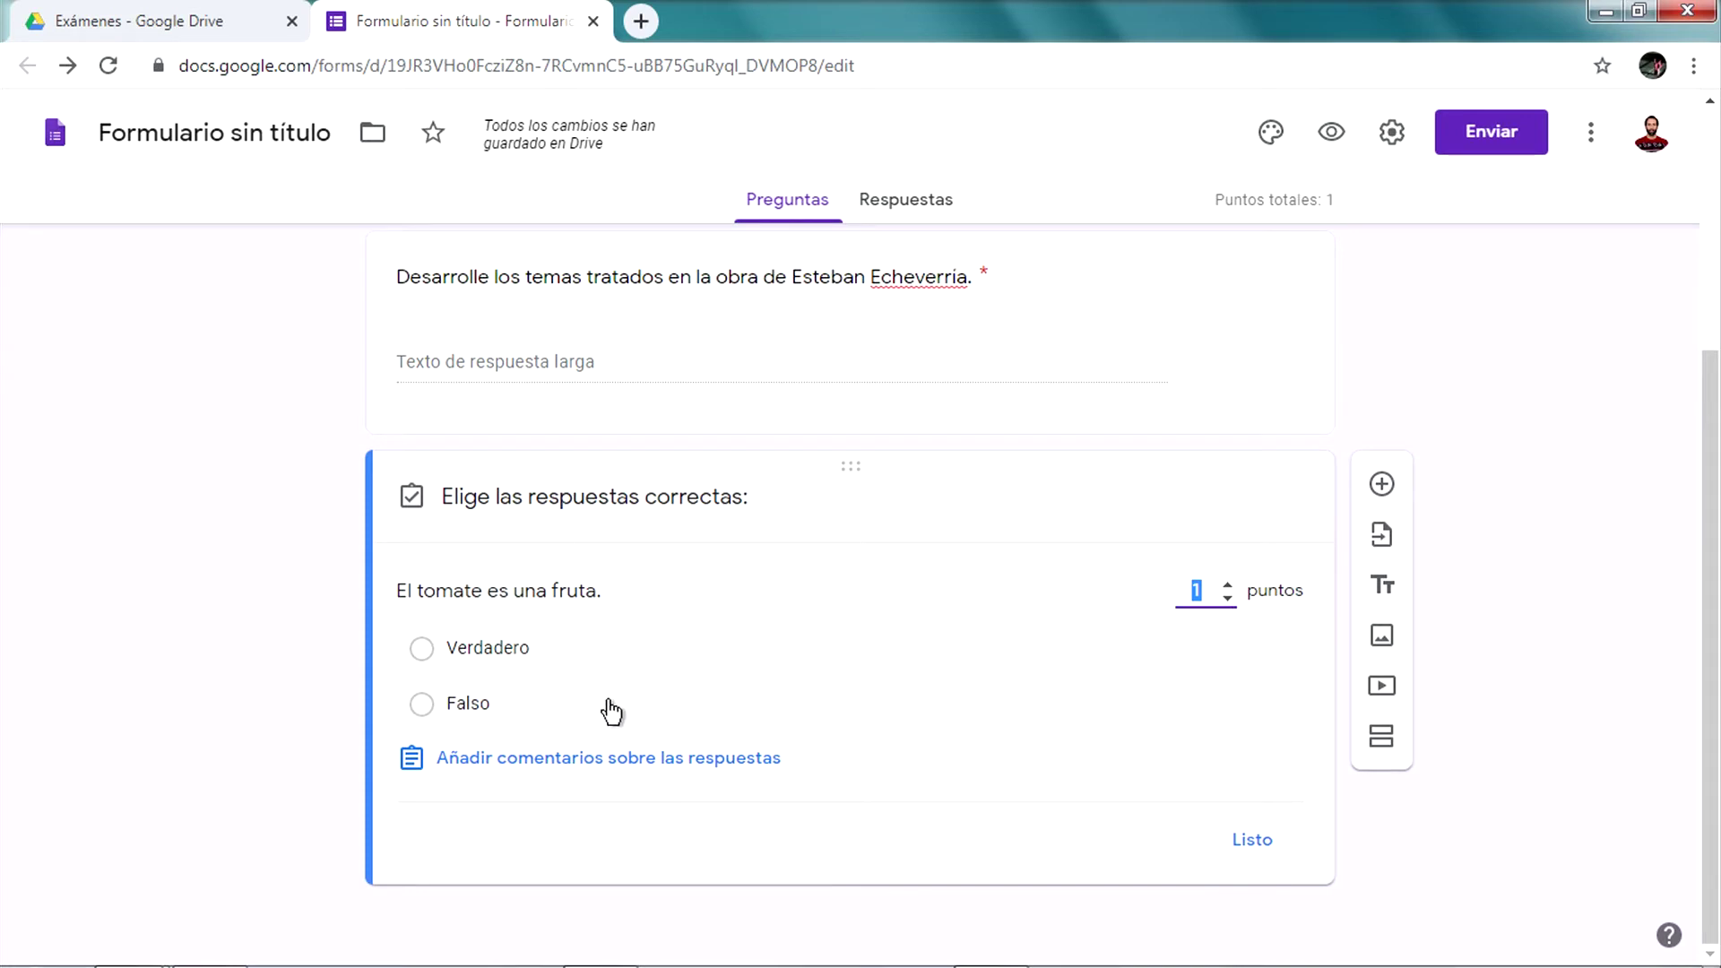
click(520, 664)
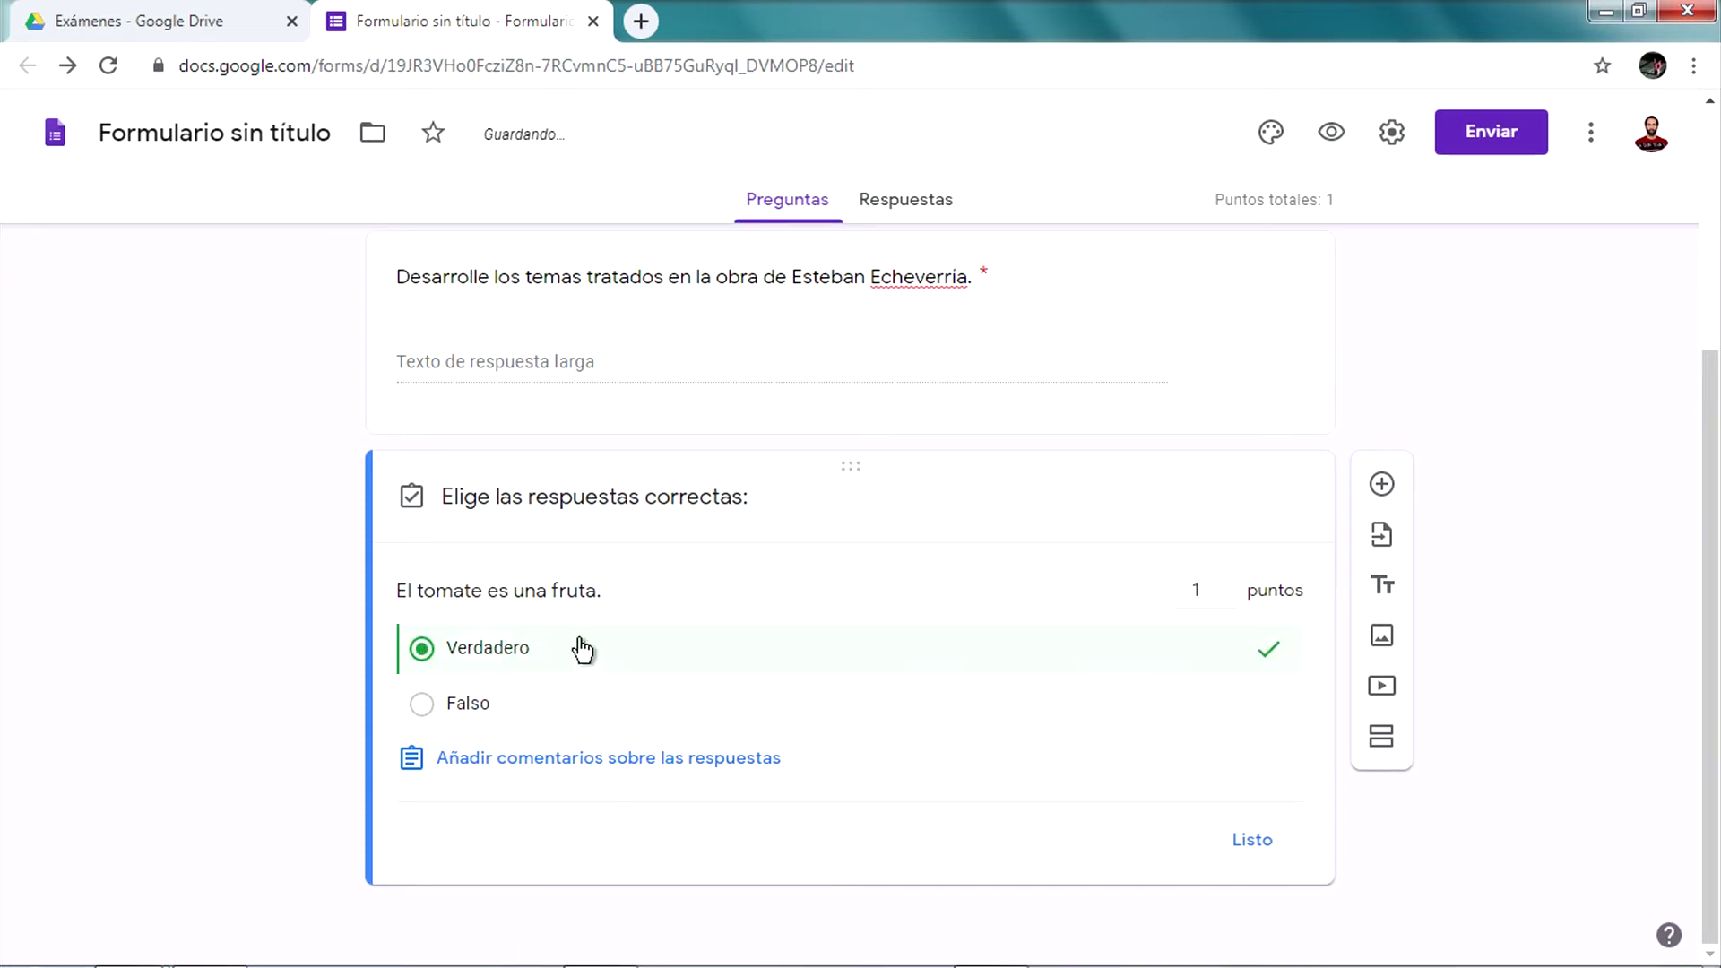
click(1254, 841)
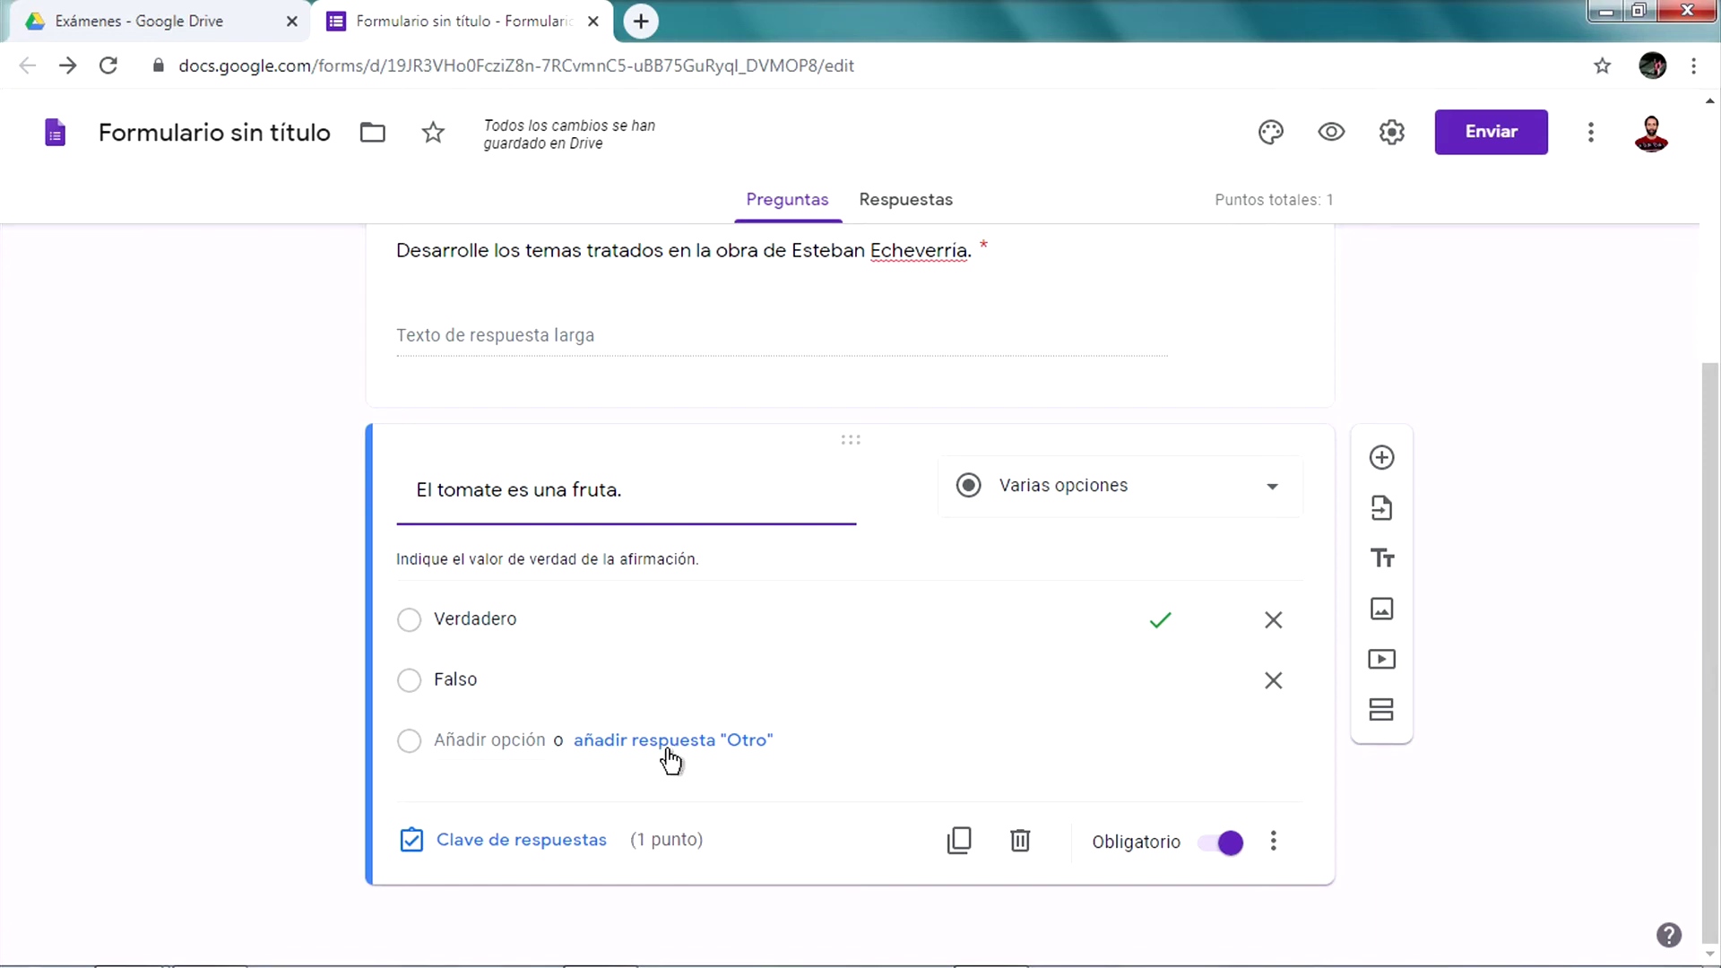
click(507, 841)
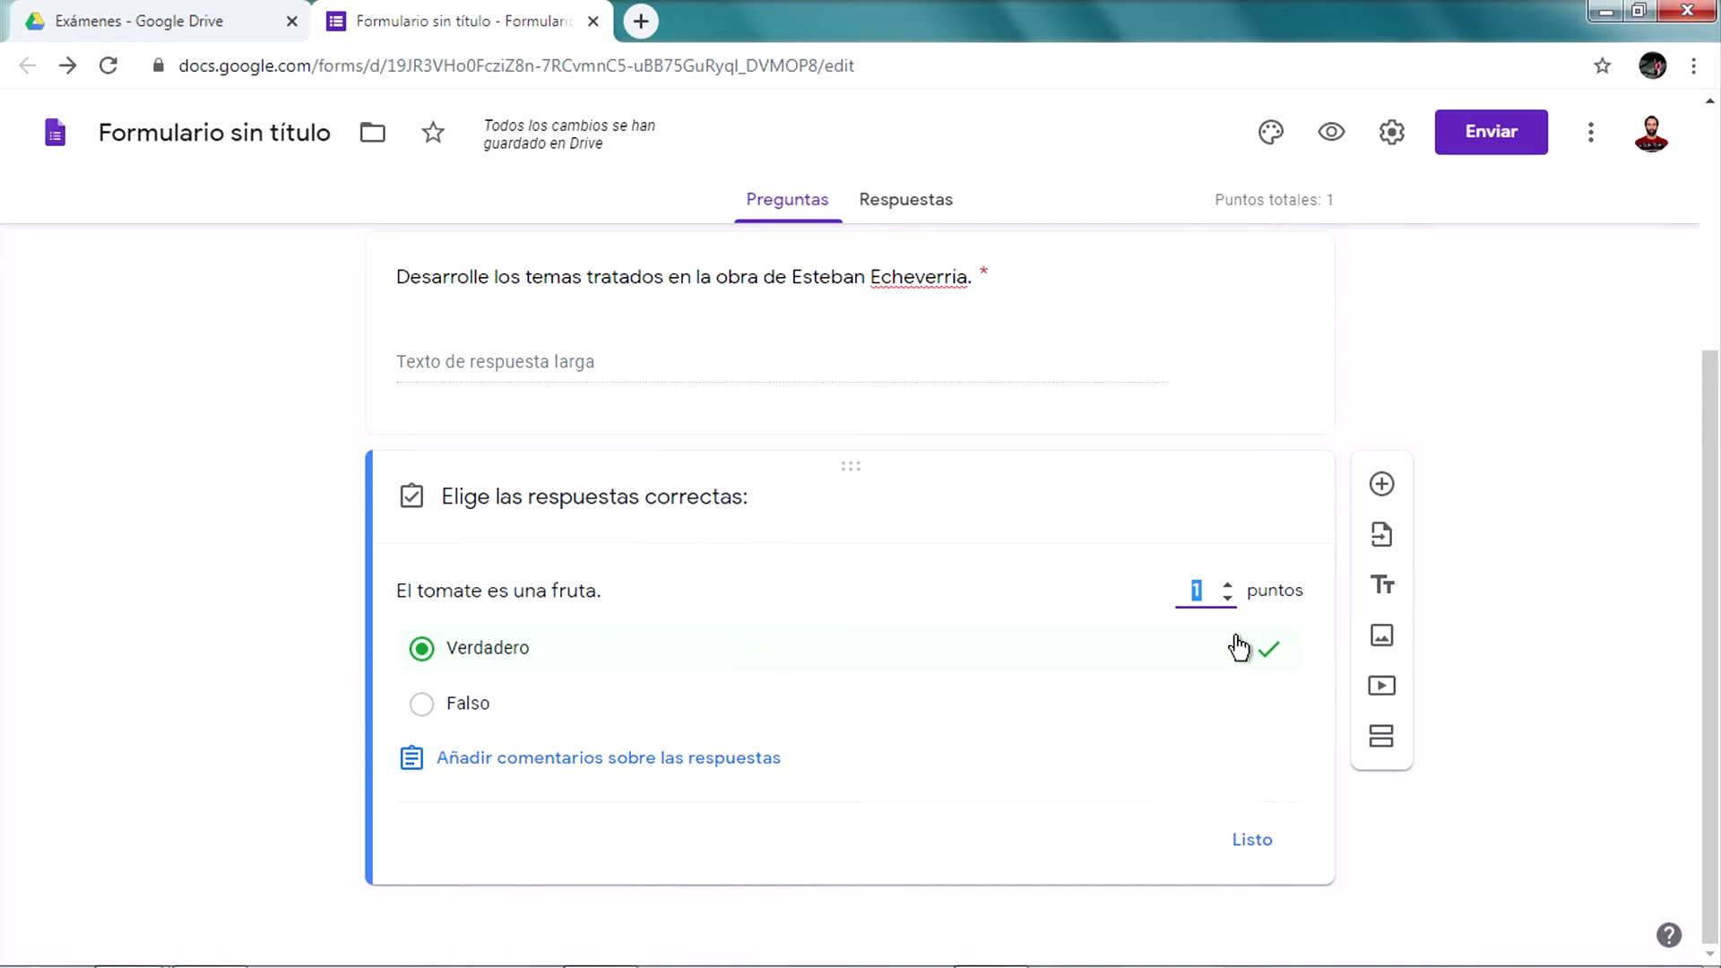
click(491, 703)
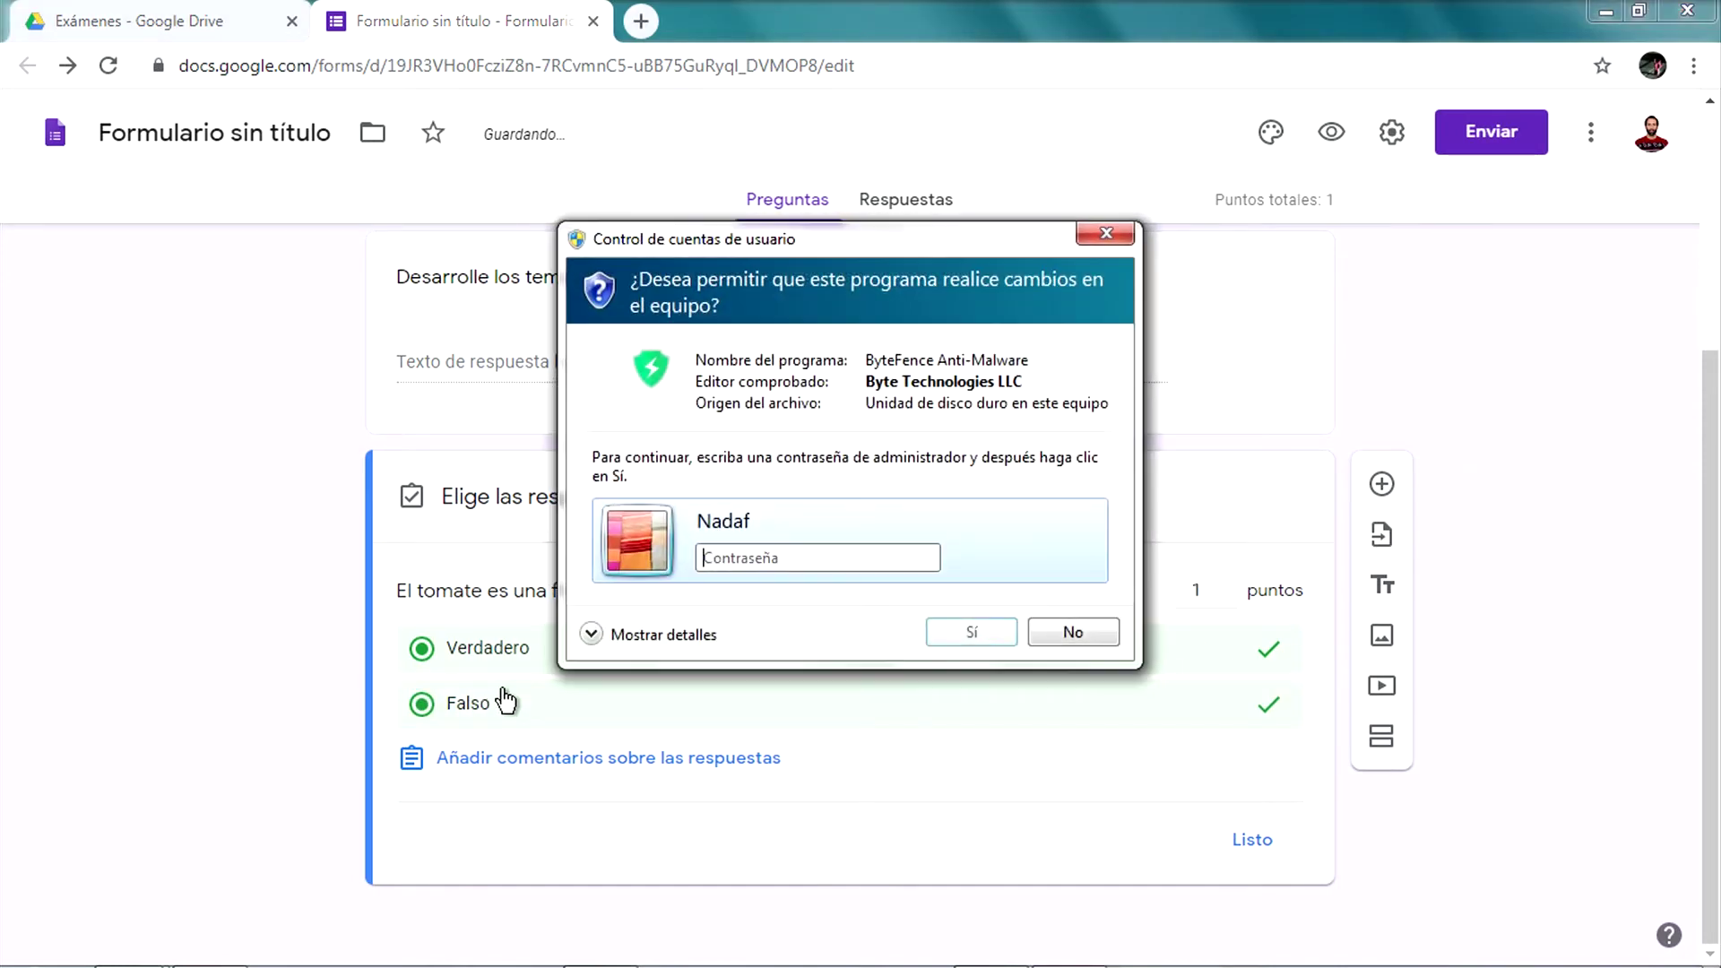
click(562, 705)
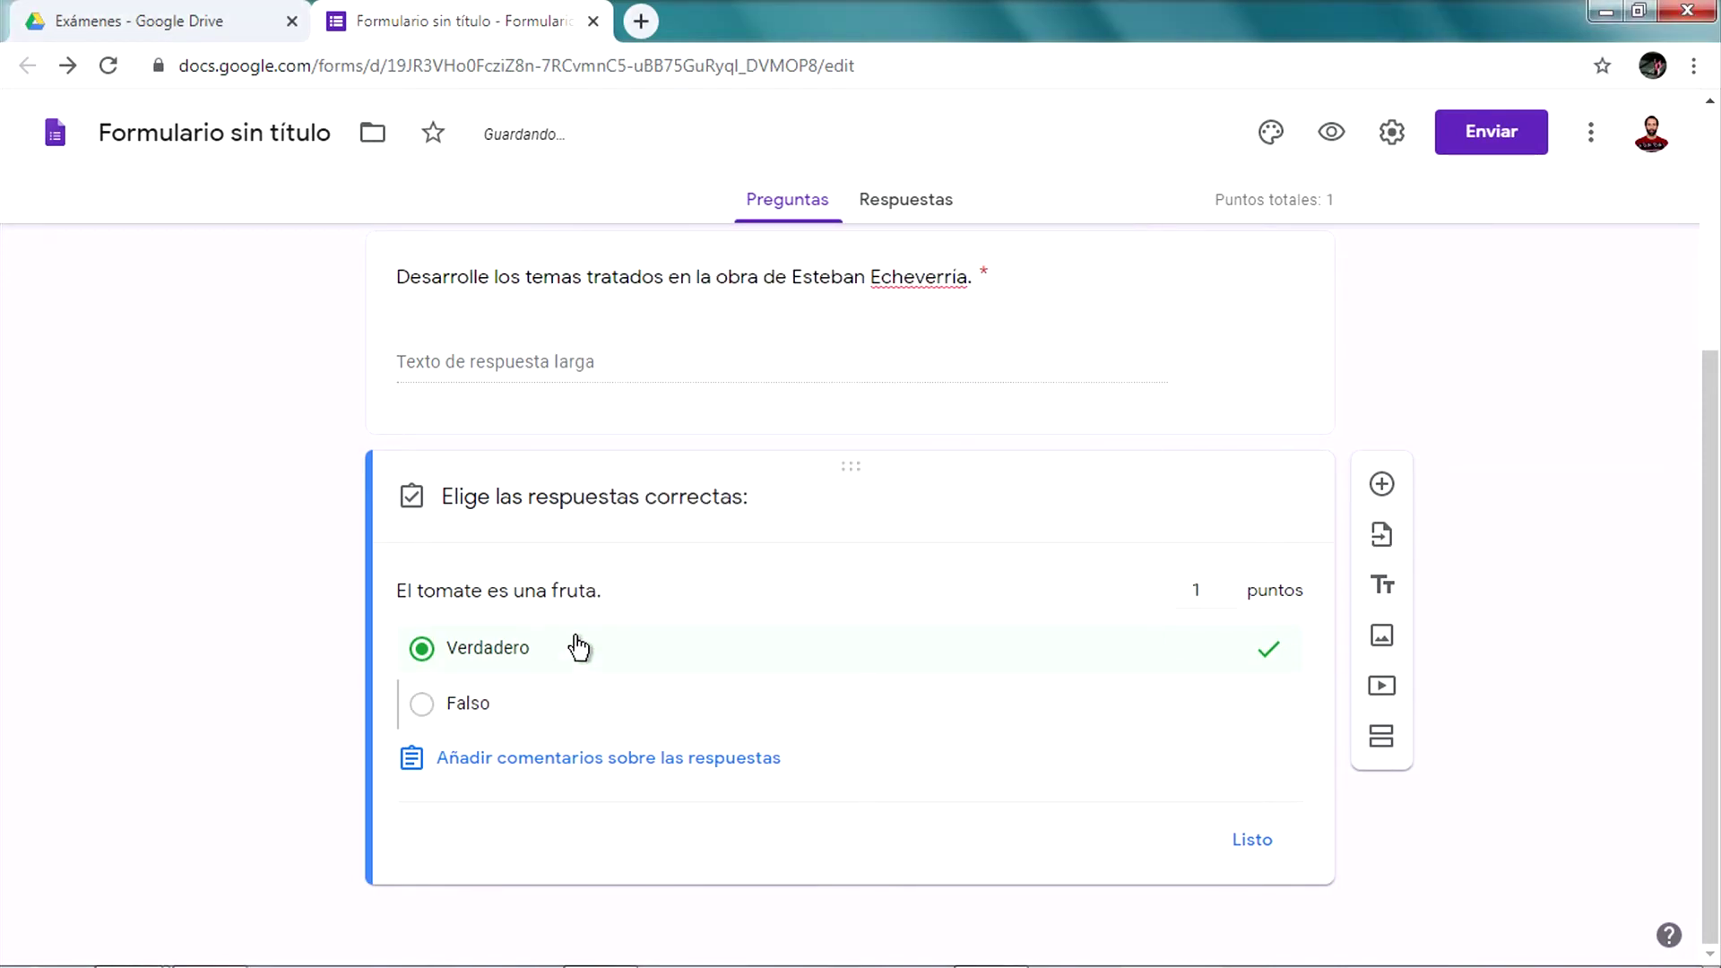
click(1277, 844)
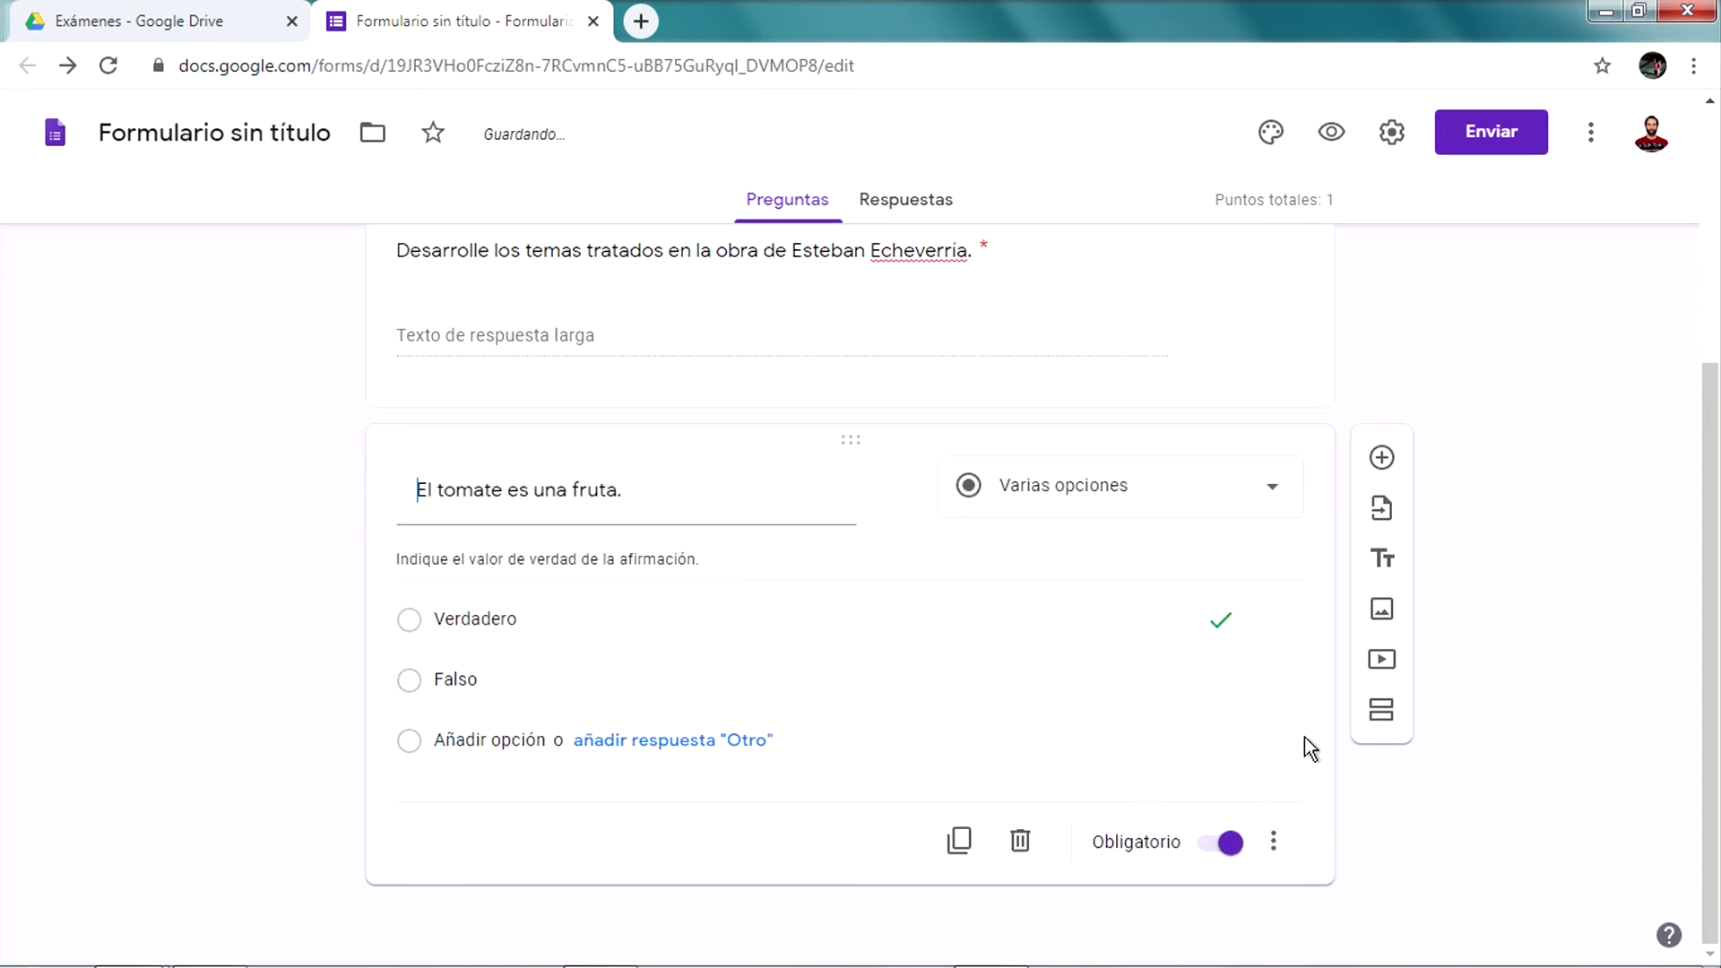
Add a Casillas question titled 'Indique los elementos necesarios para realizar una masa...'
click(1382, 459)
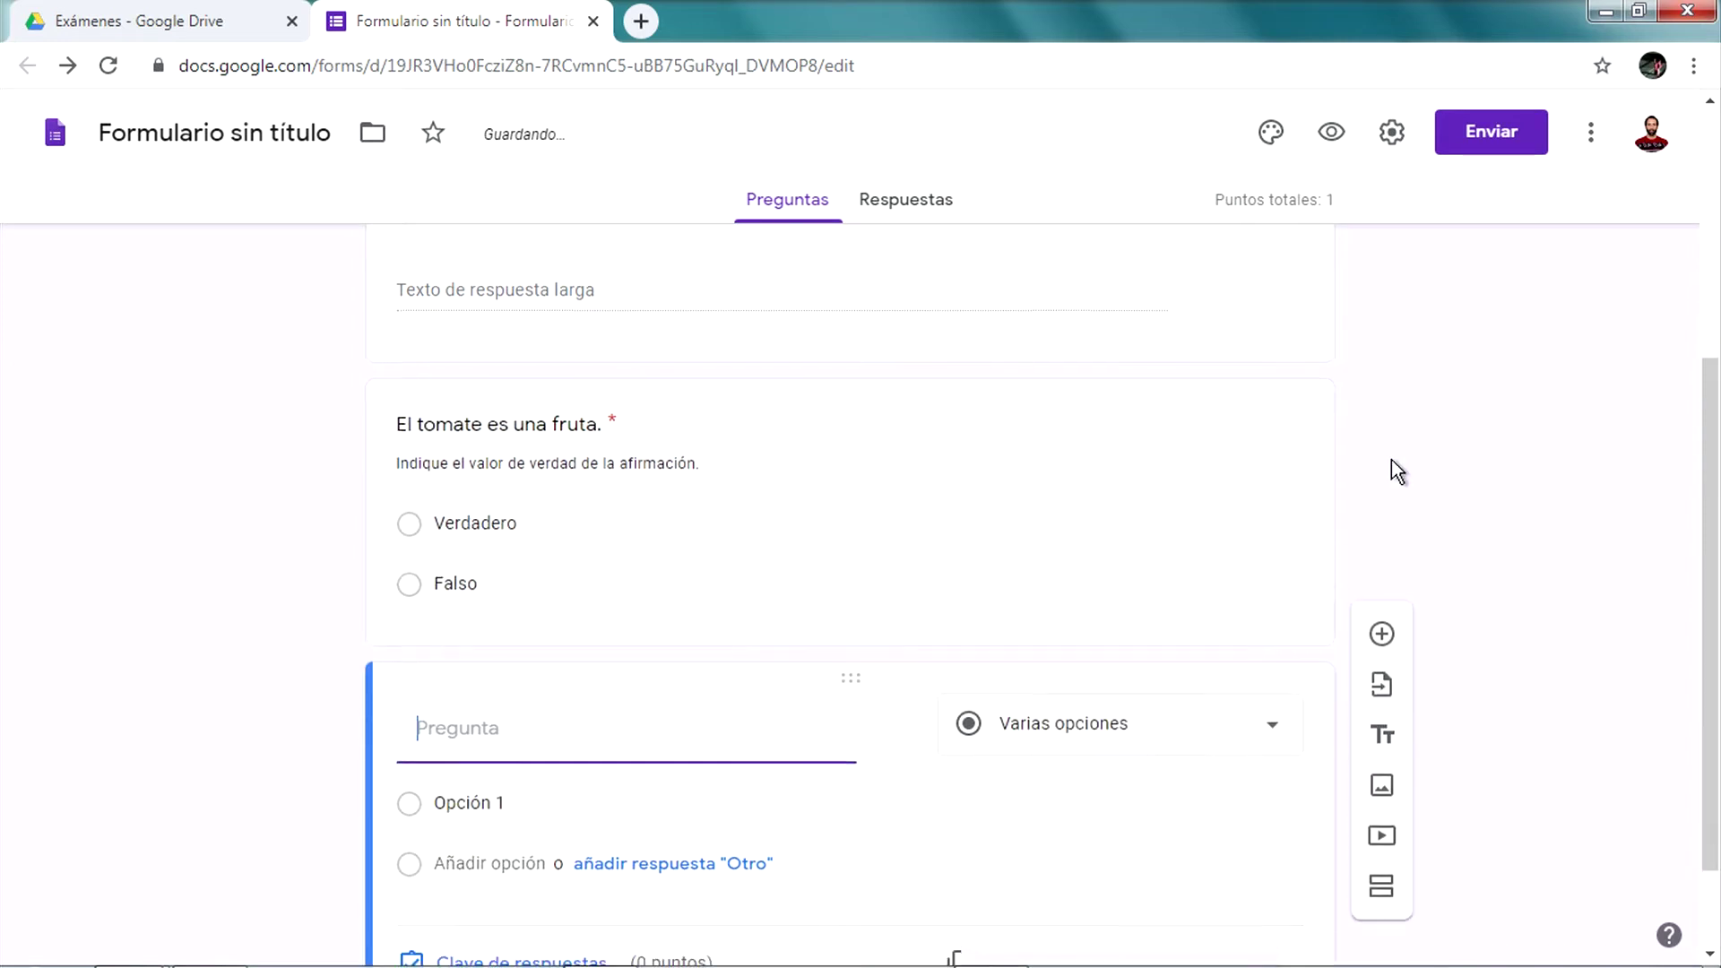
click(1058, 617)
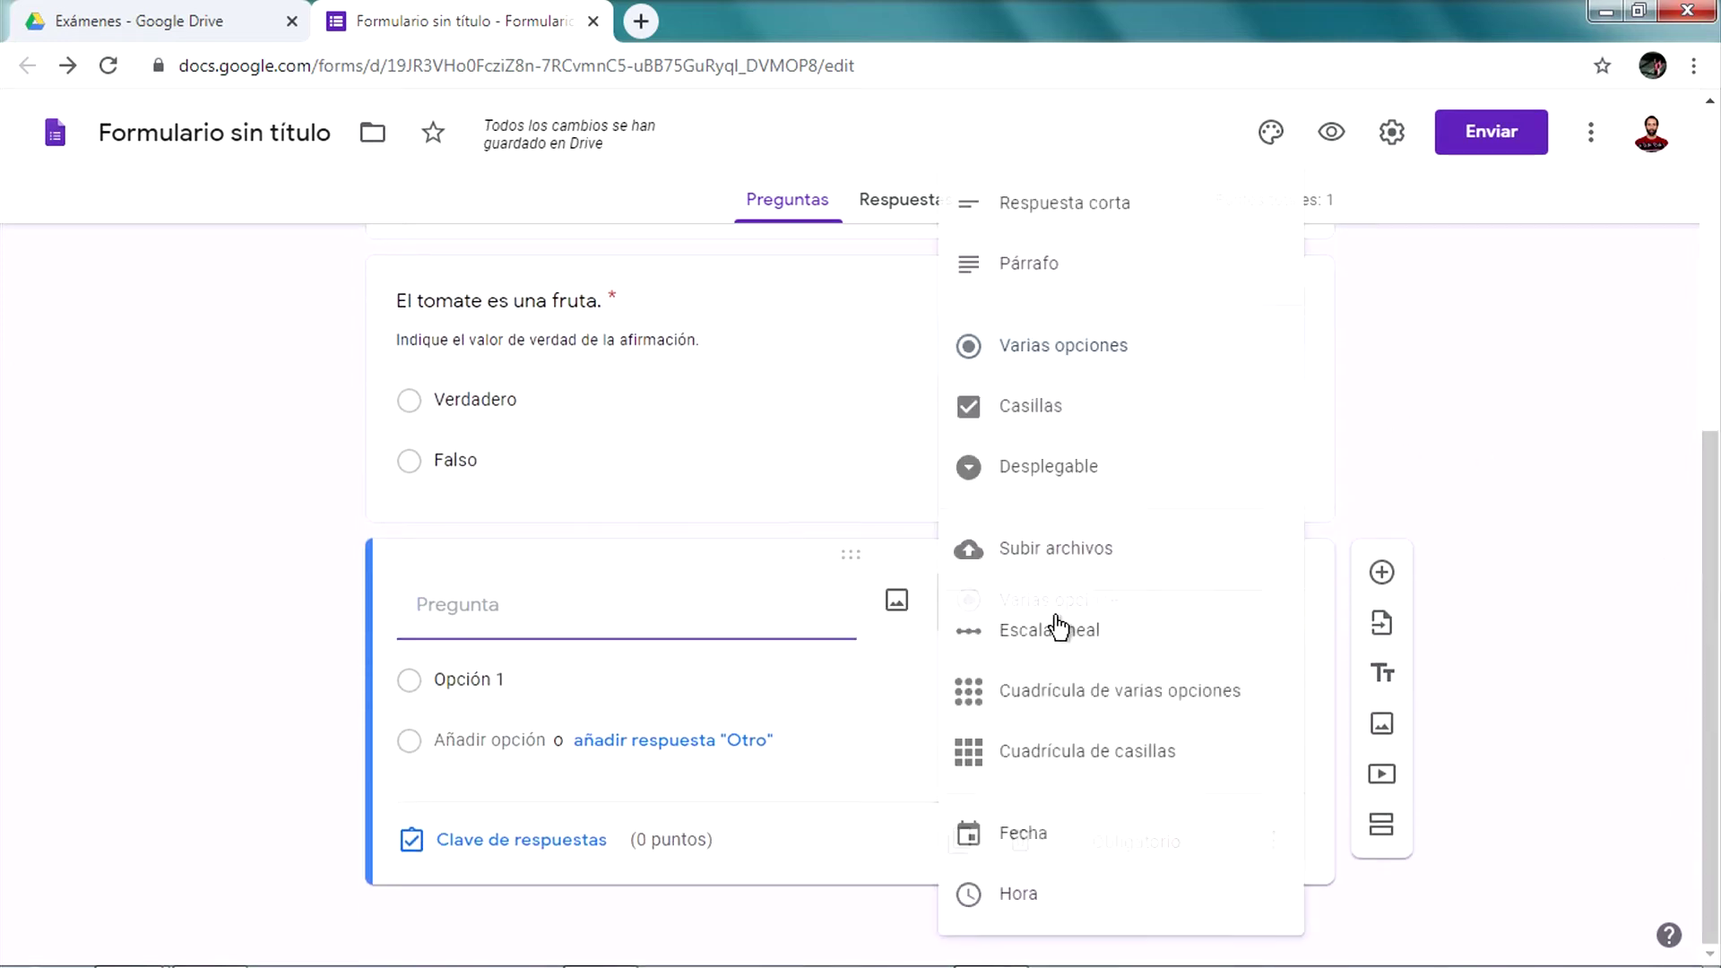
click(1081, 412)
click(565, 625)
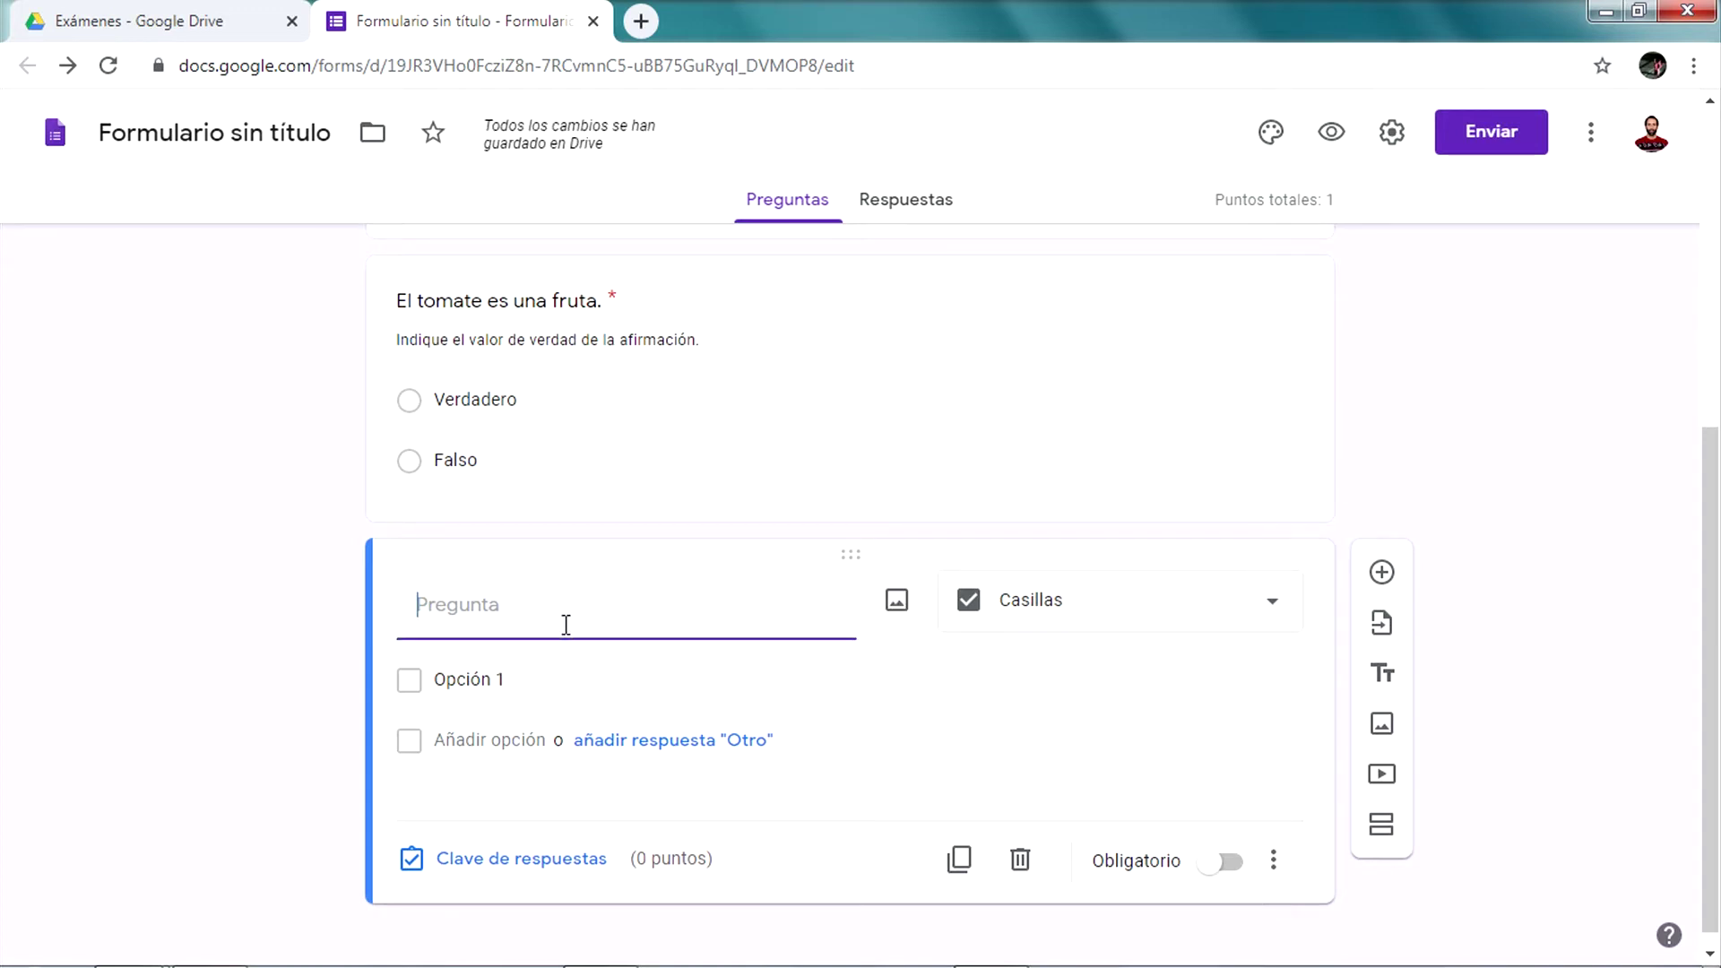
text(Indique los elementos necesarios)
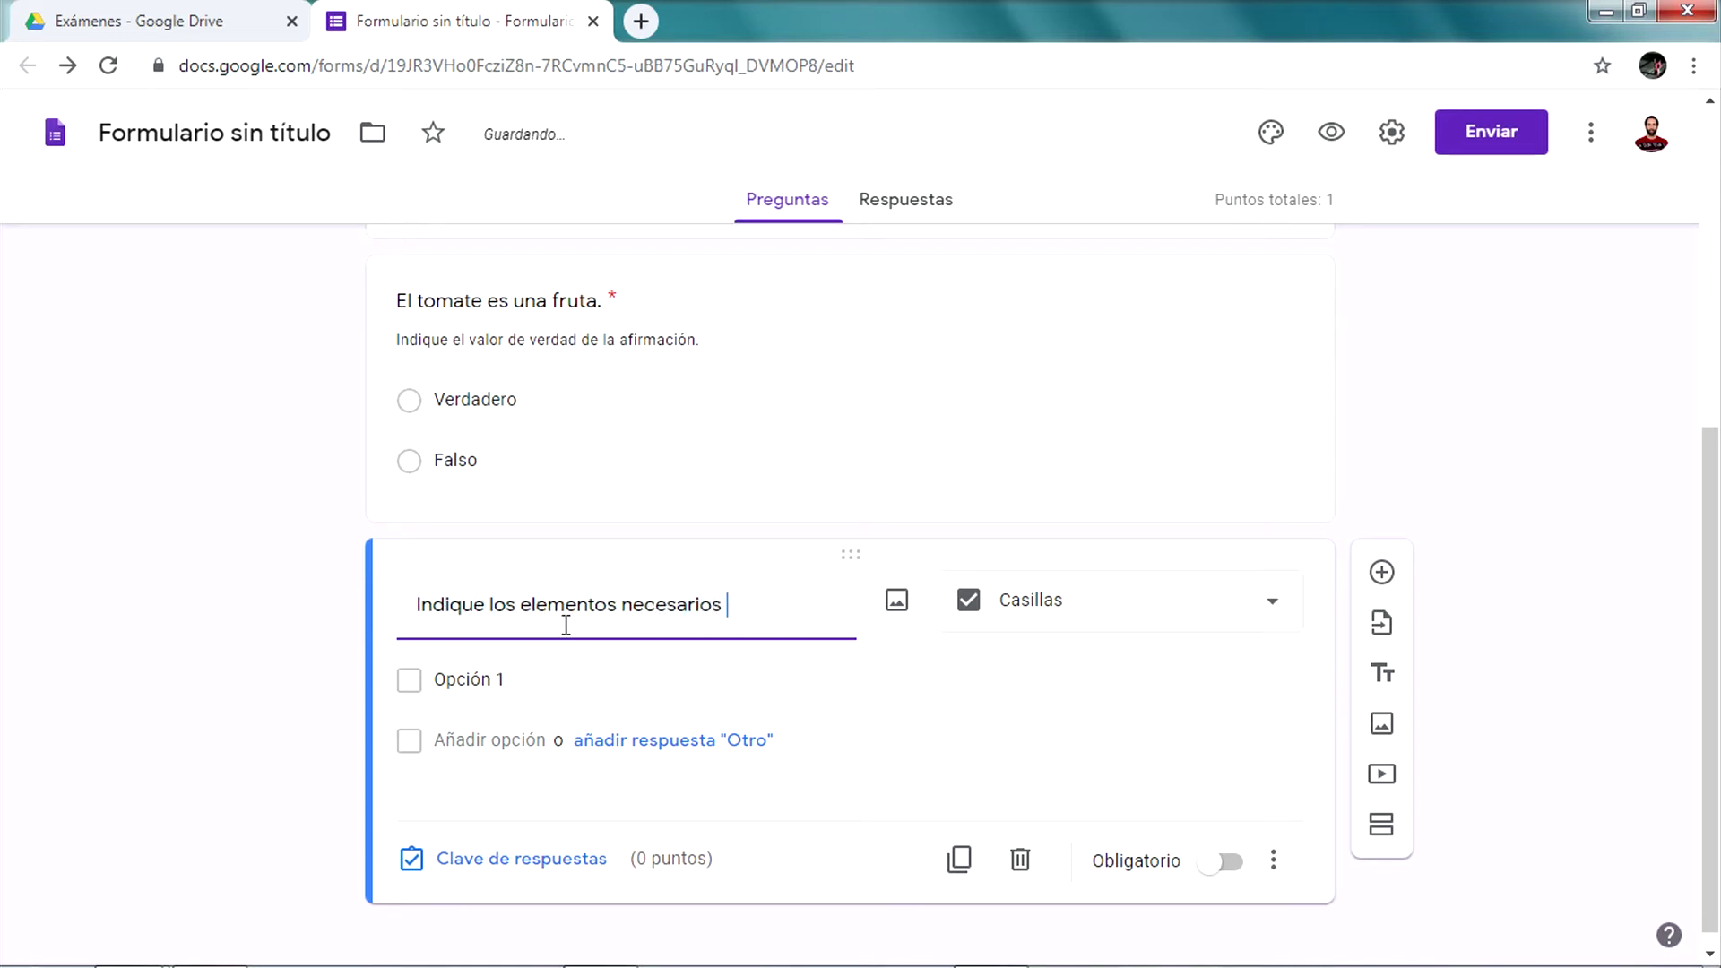
text( para realizar una )
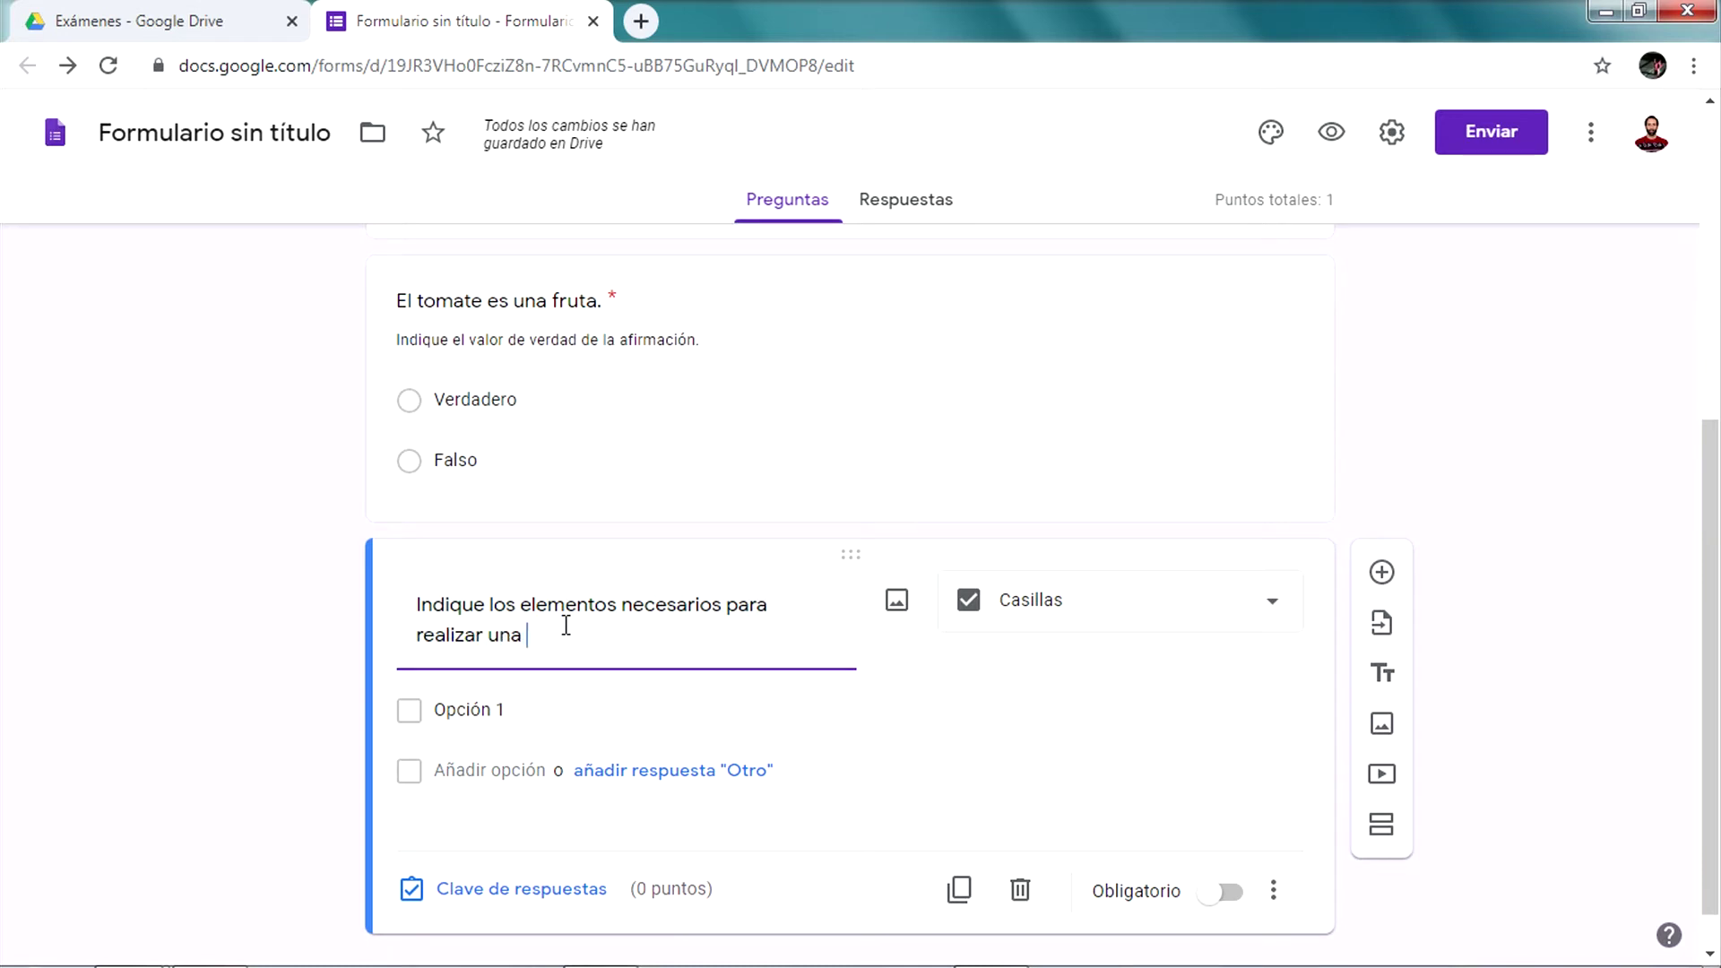
text(masa de pizza.)
Enter the first three checkbox options: Harina, Aceite and Levadura
click(492, 709)
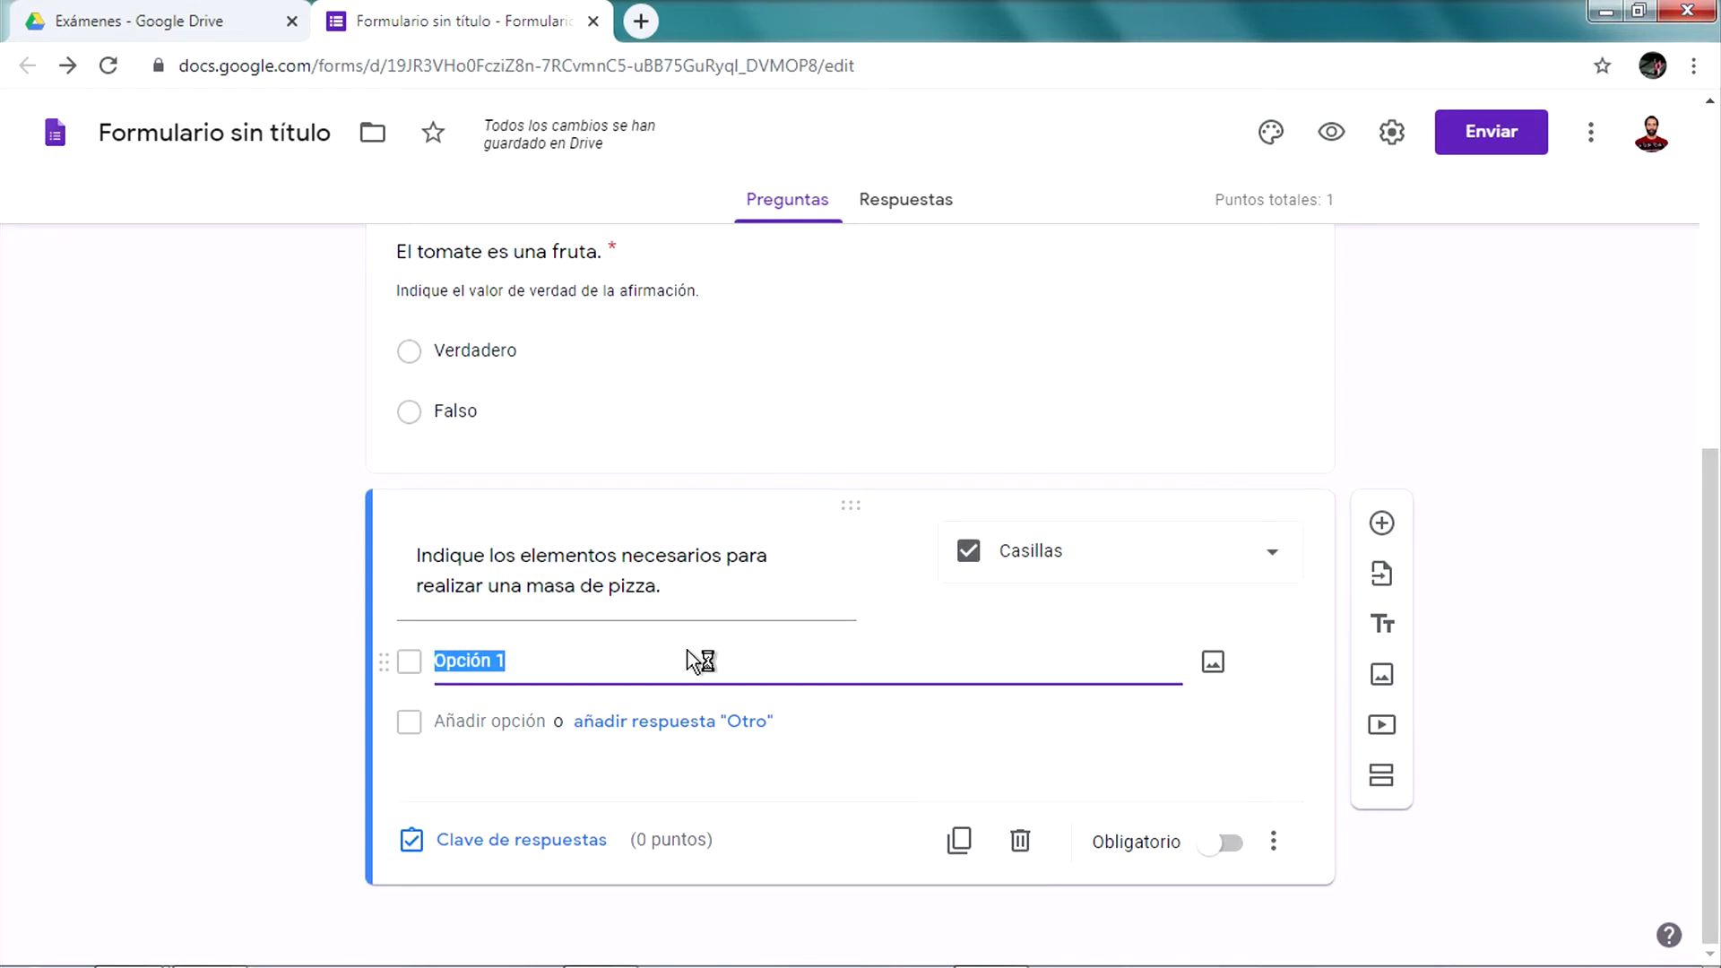
text(Harina)
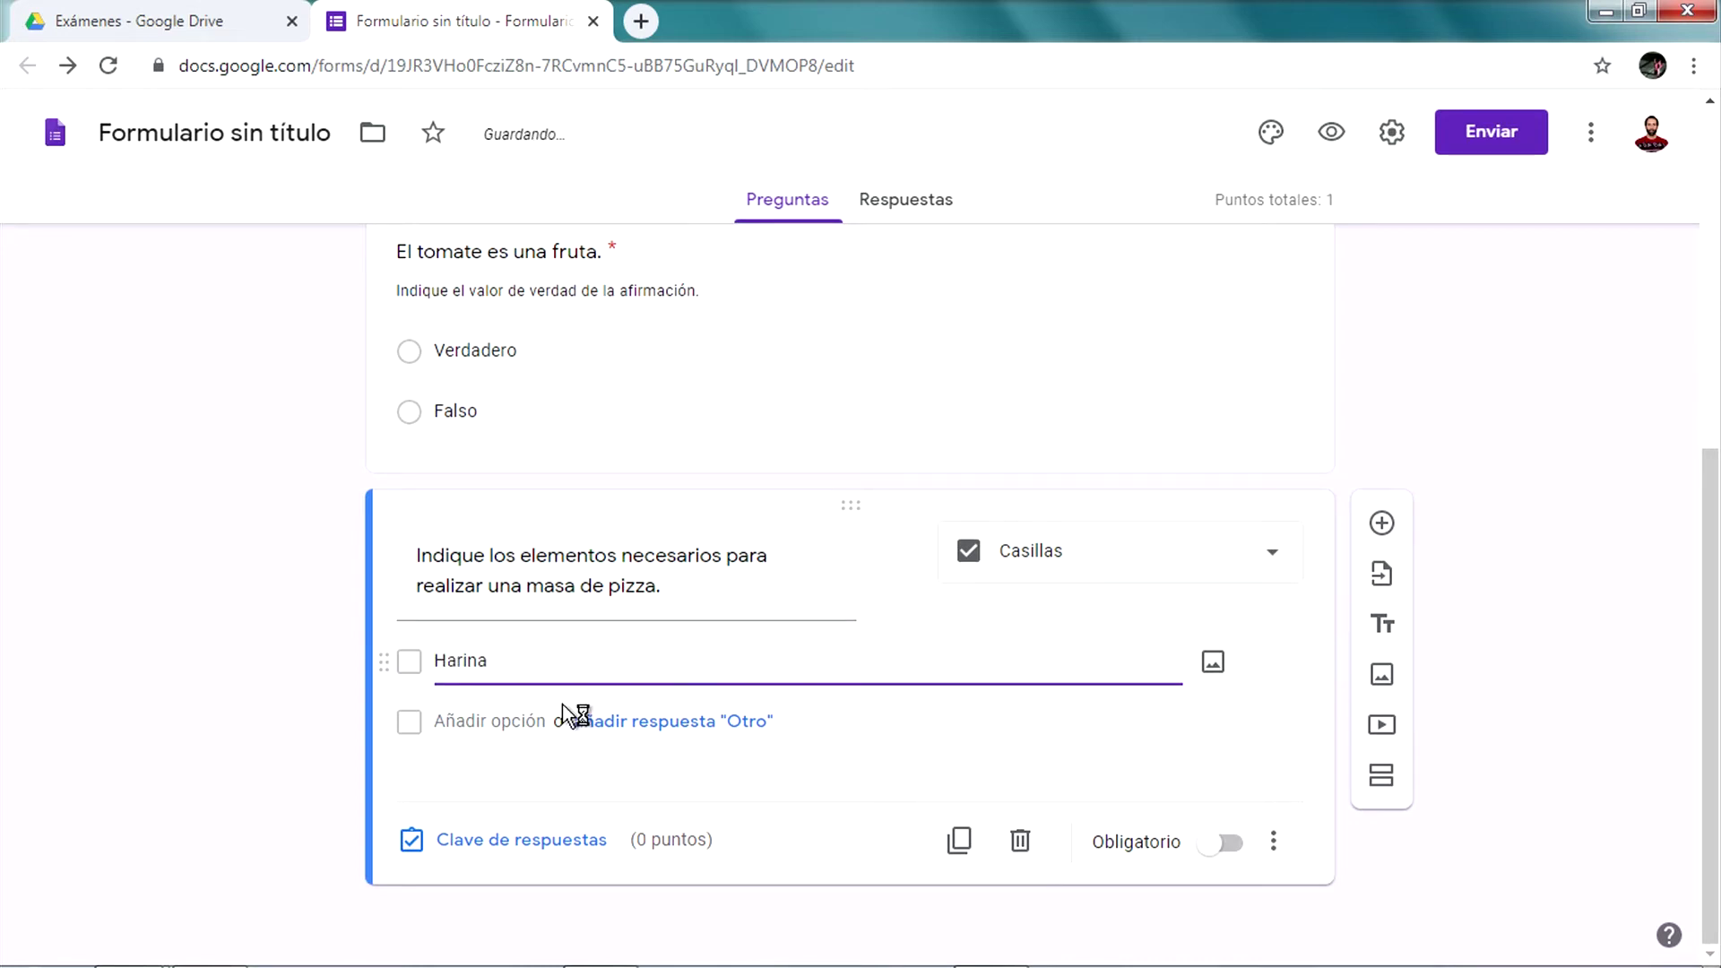
click(524, 721)
text(A)
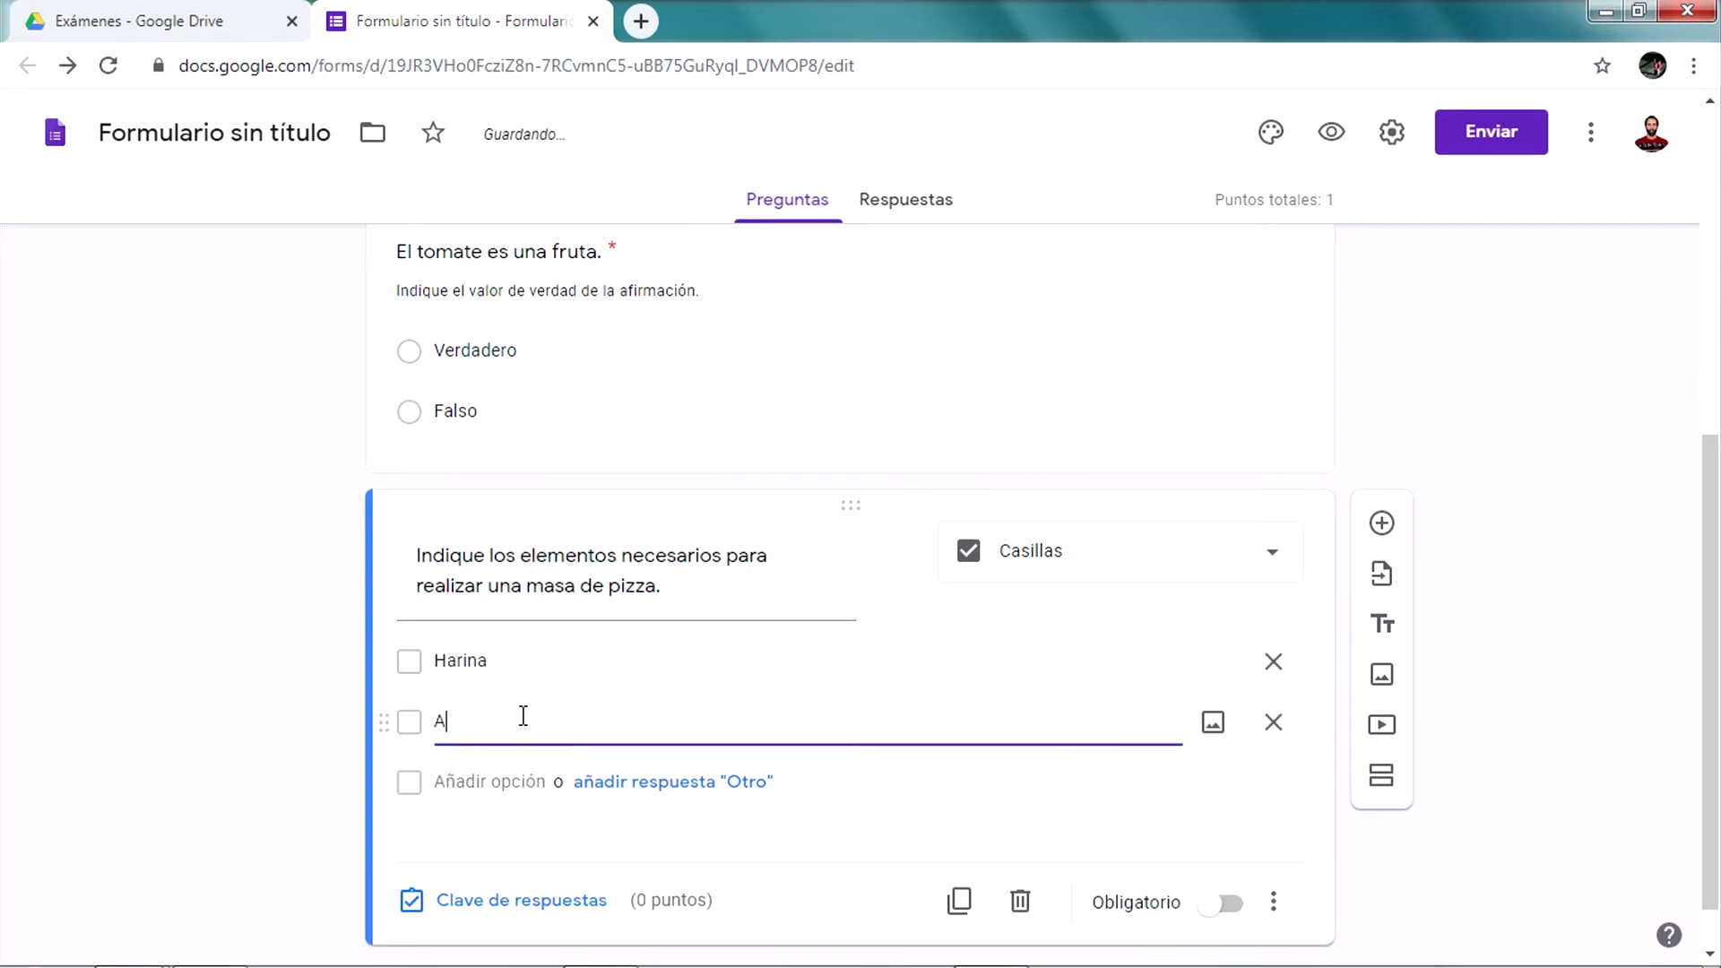
text(ceite)
click(497, 769)
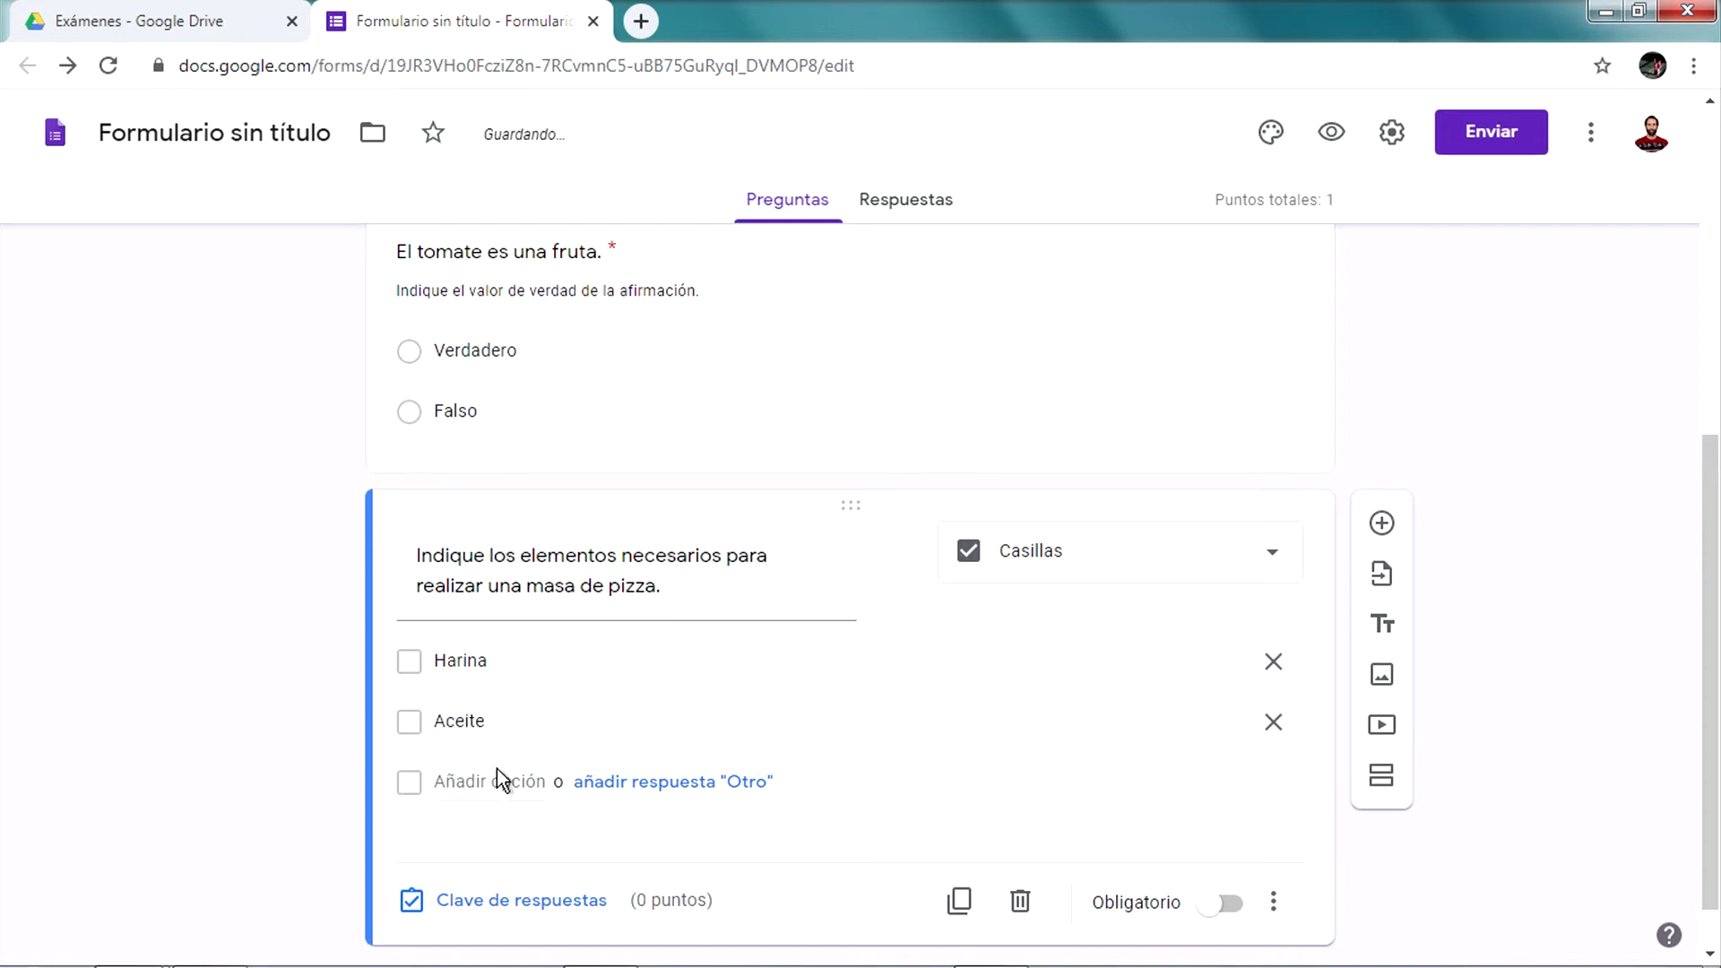
click(514, 771)
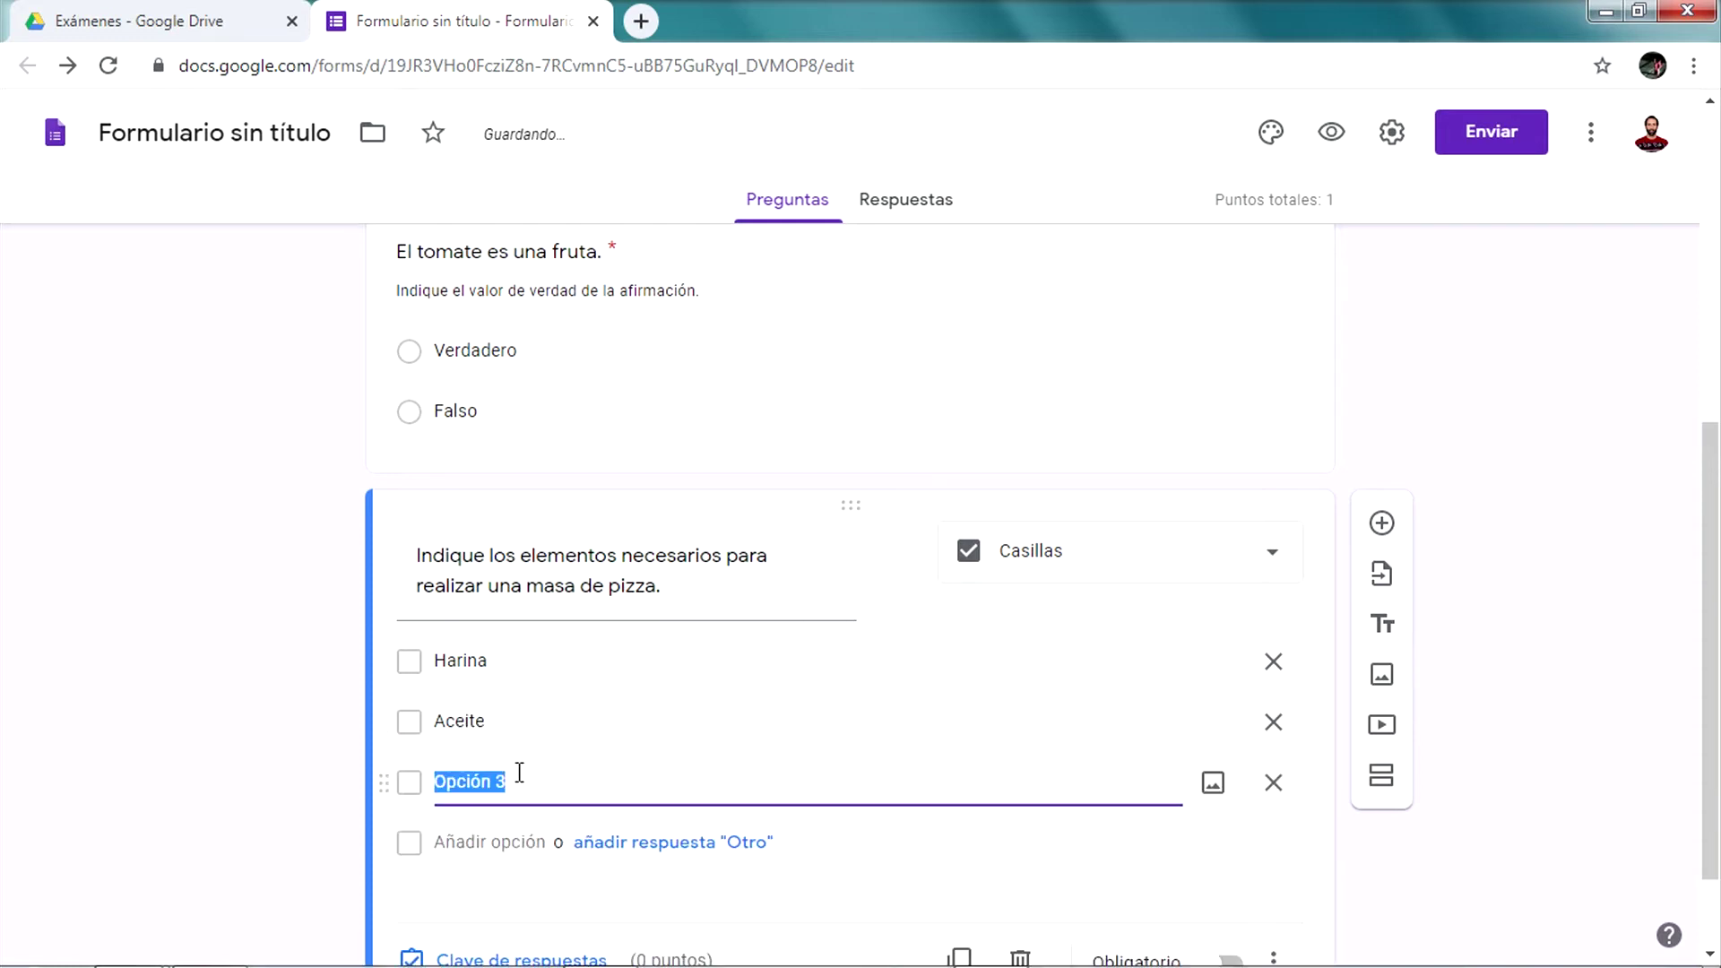
key(ctrl+l)
scroll(519, 775, up, 1)
click(505, 789)
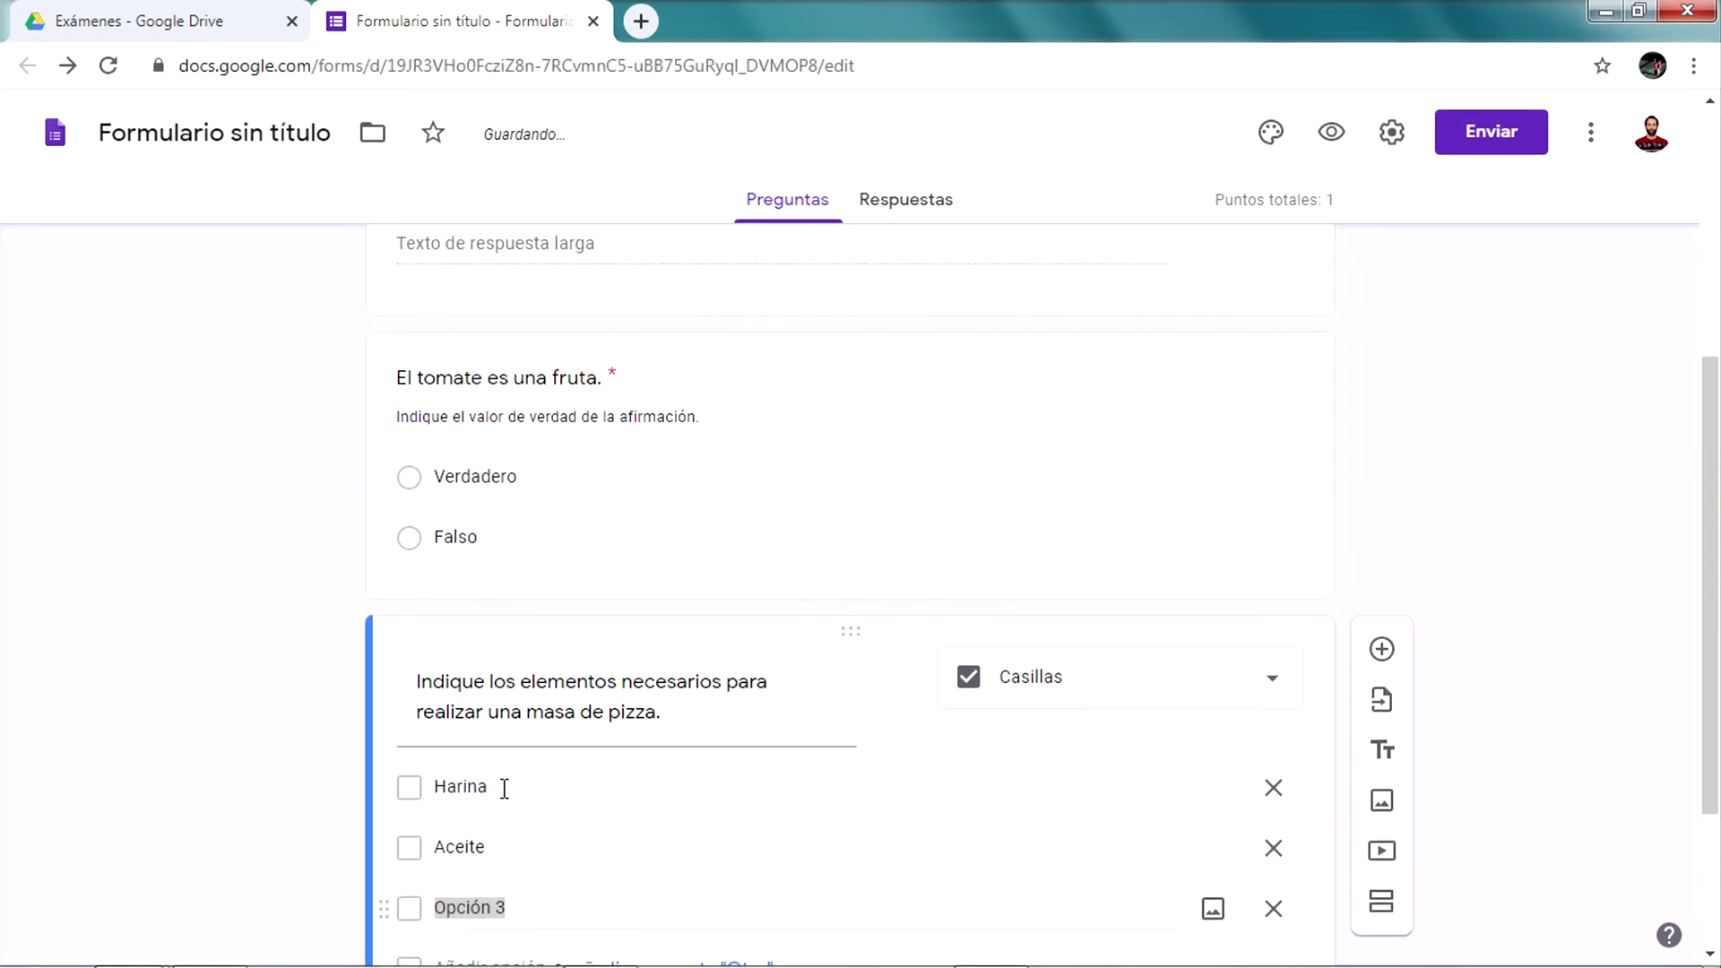
scroll(506, 834, down, 2)
click(562, 666)
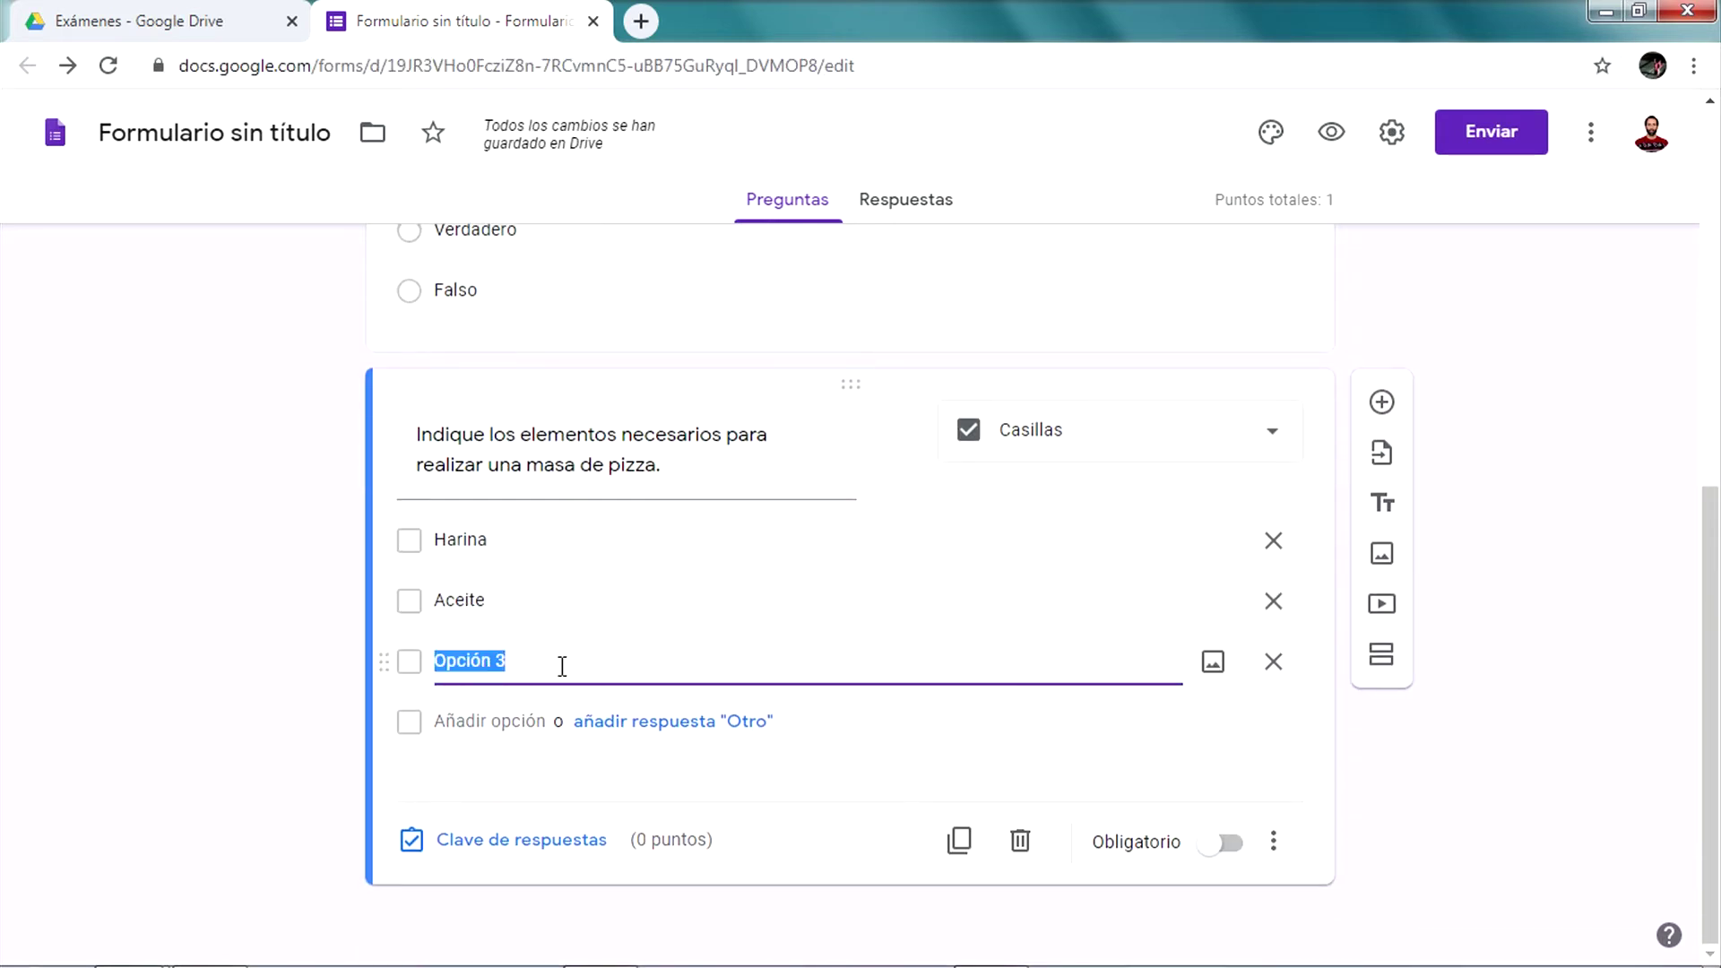
text(Levadura)
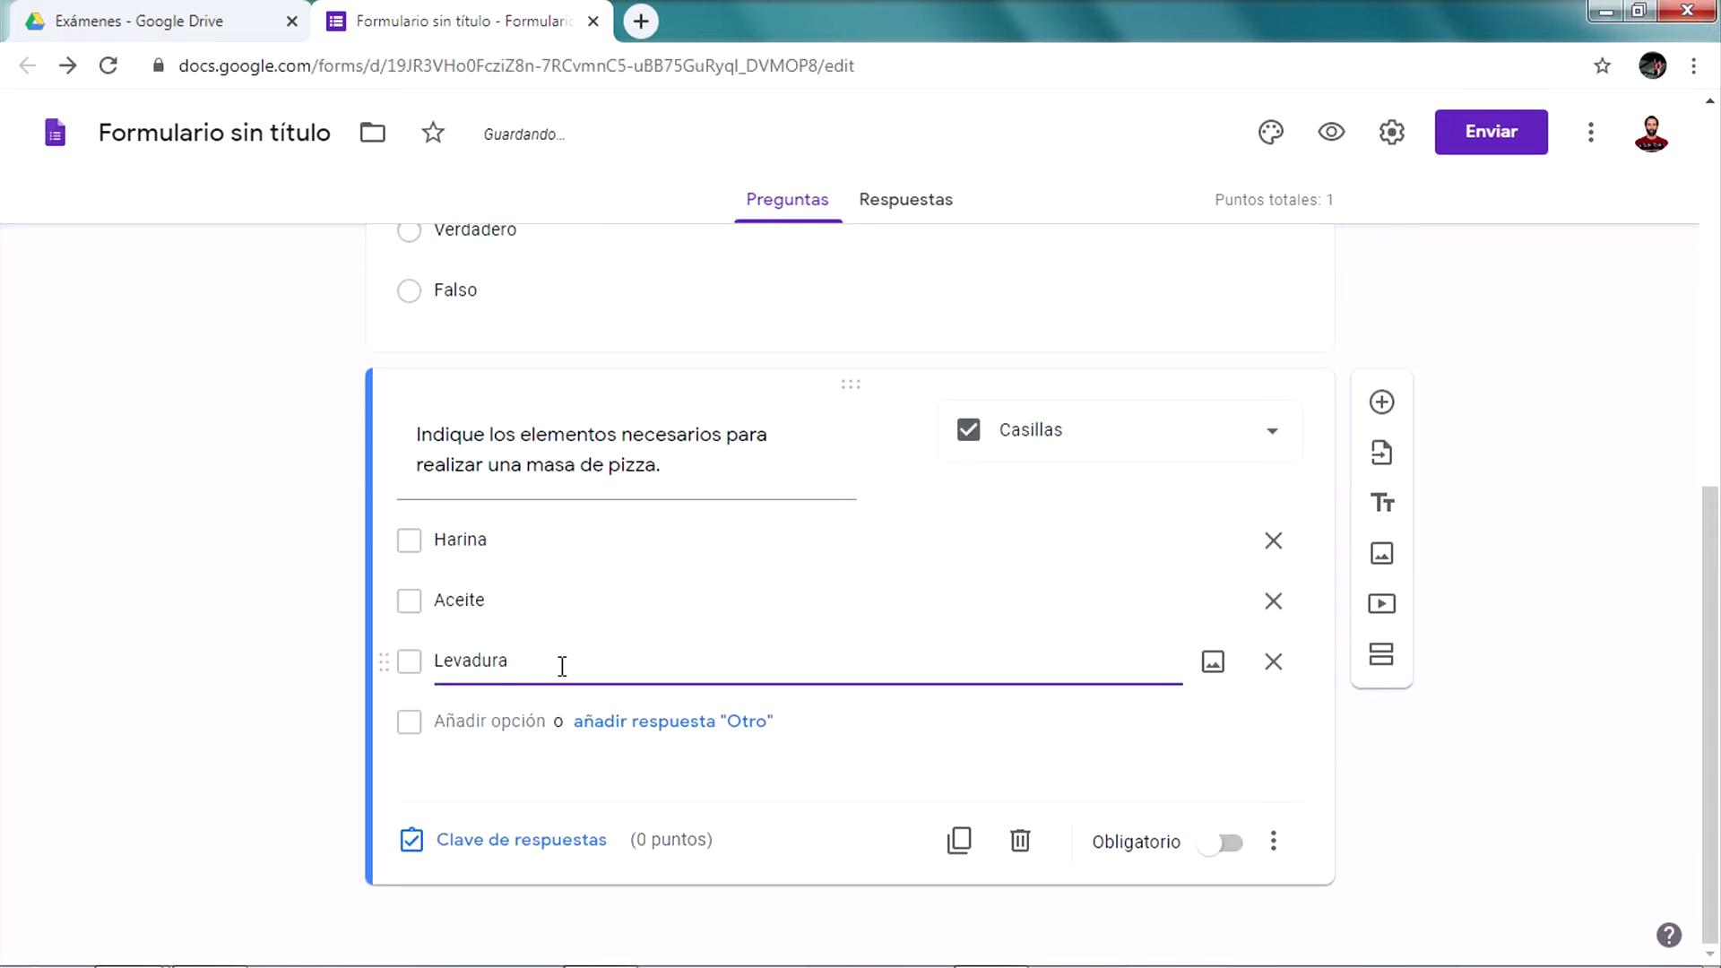
click(485, 689)
Add the remaining options Plástico, Puré de papas and Yerba mate
click(474, 721)
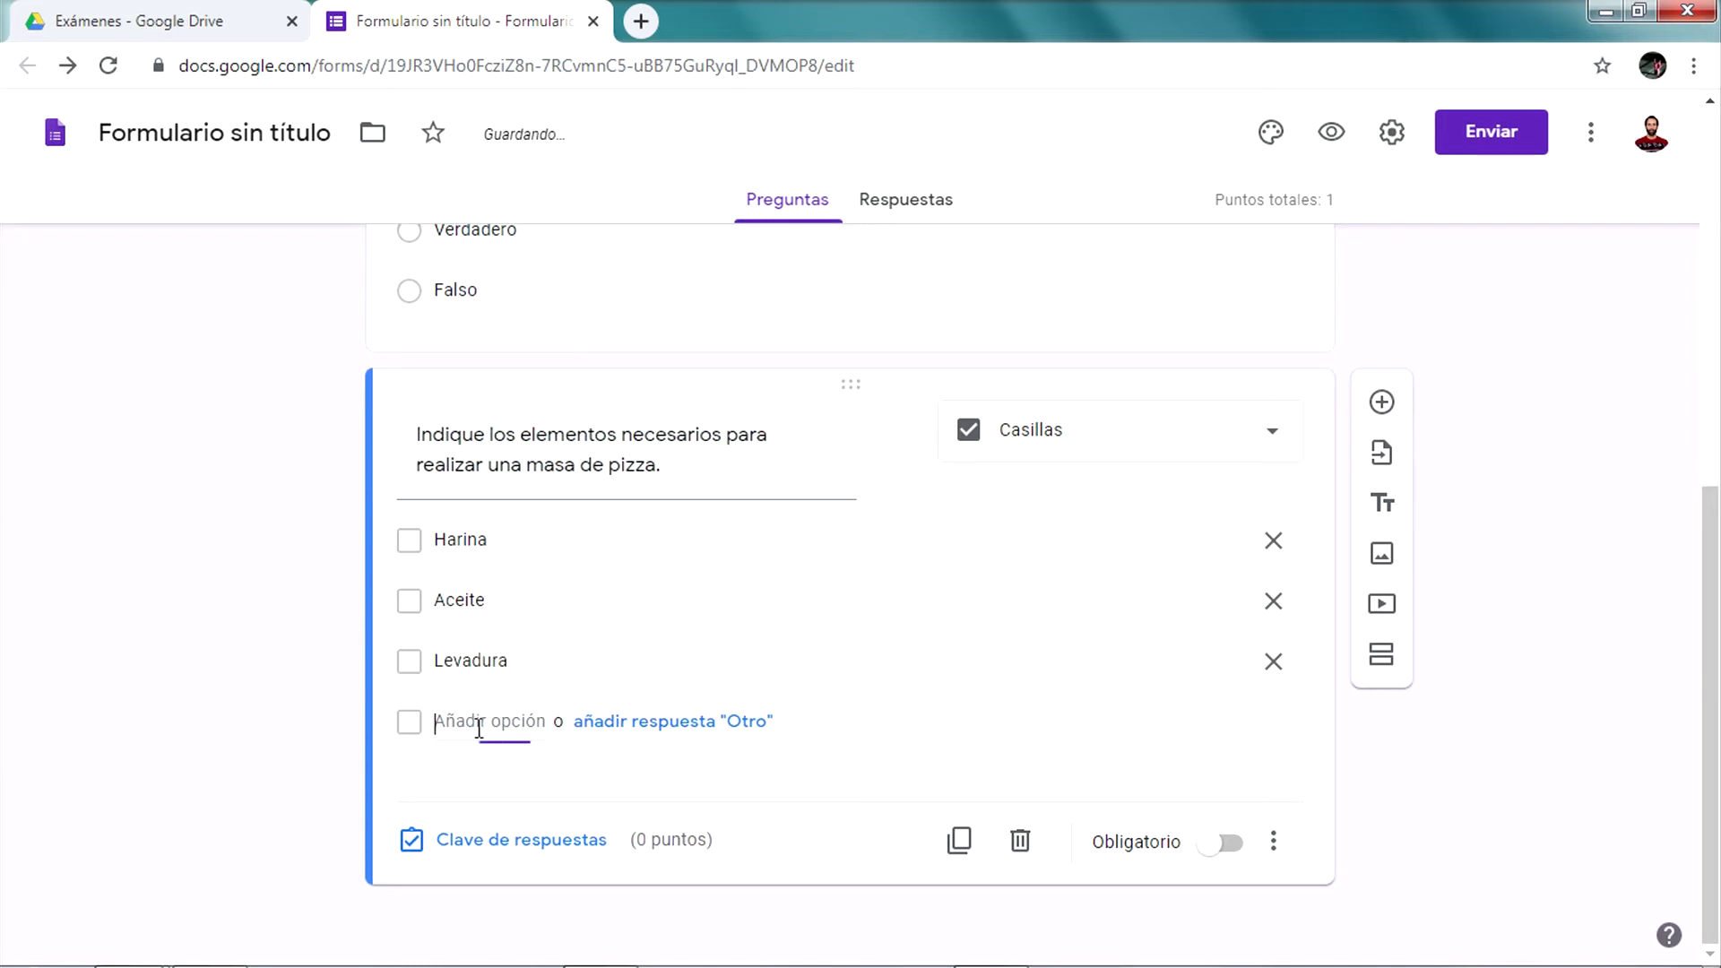
text(Plásti)
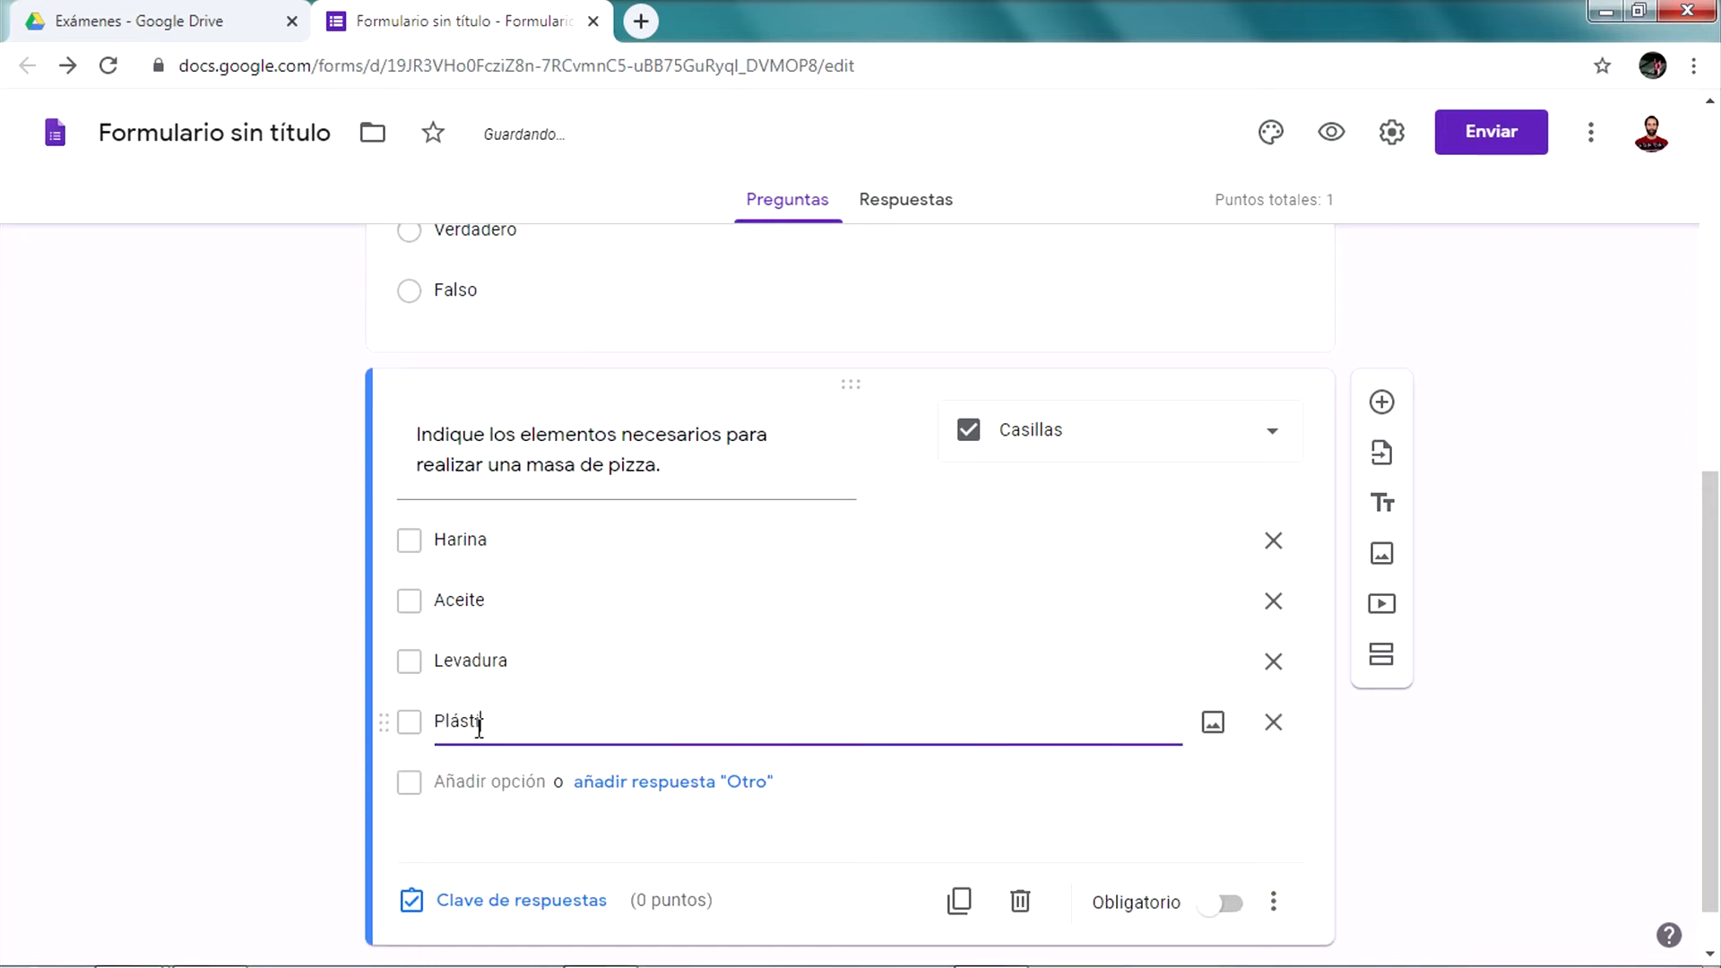
text(co)
click(468, 782)
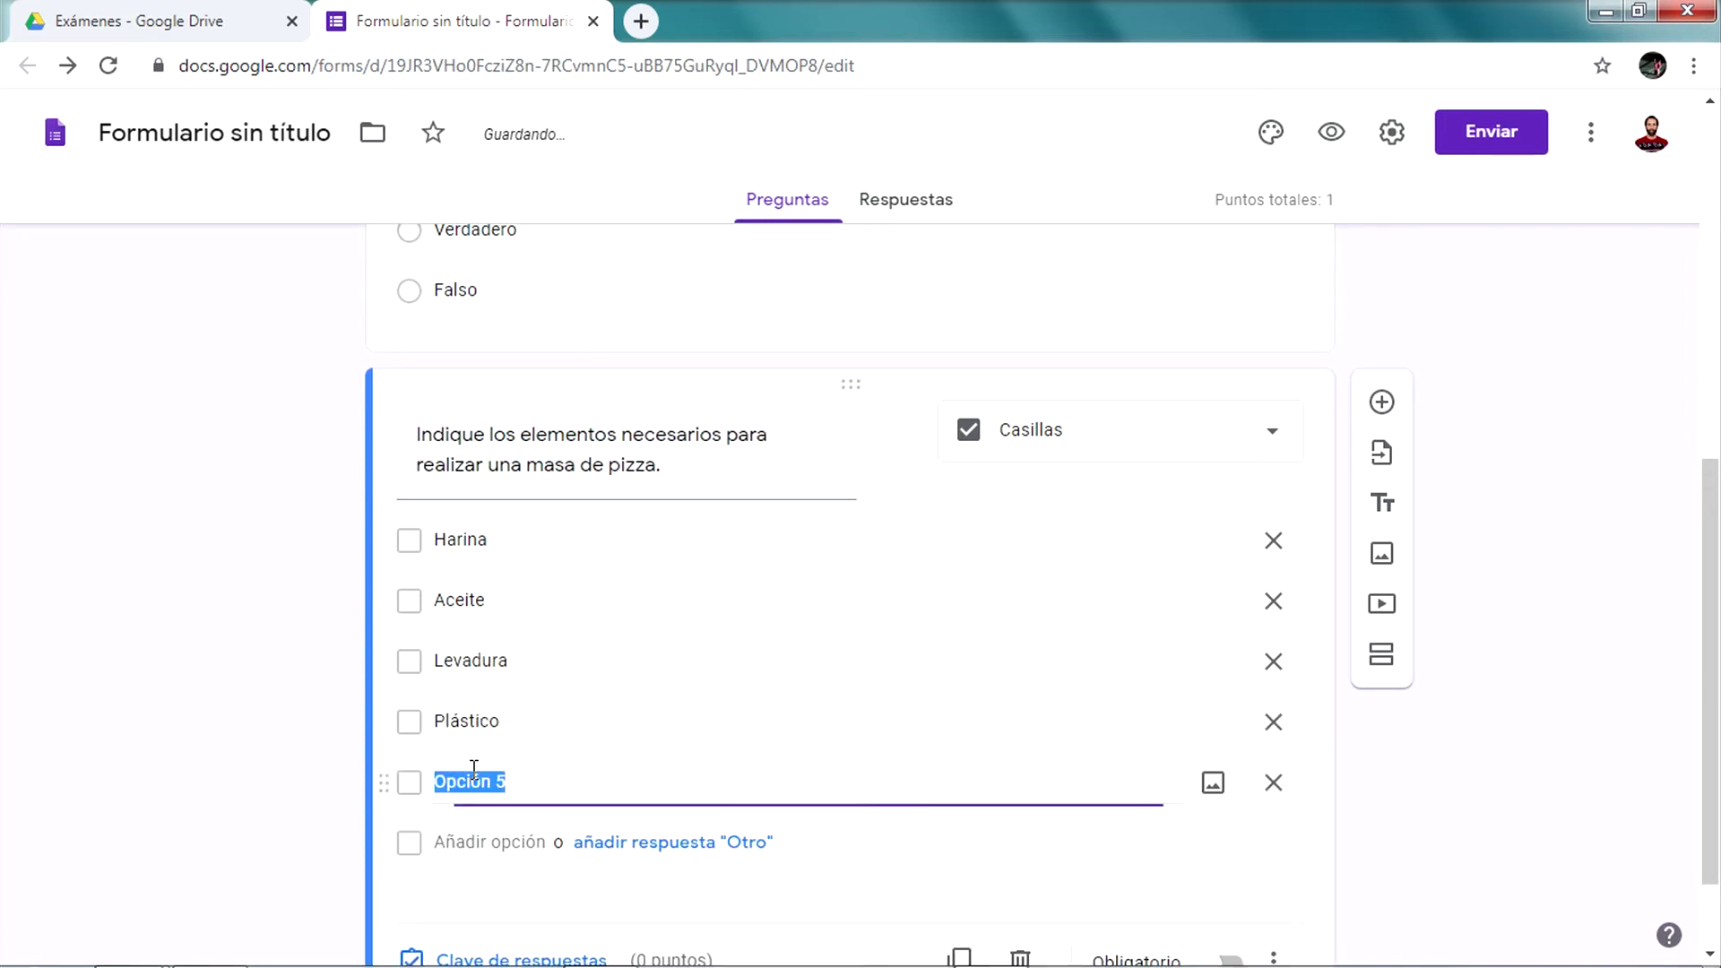
text(Puré de papas)
click(489, 834)
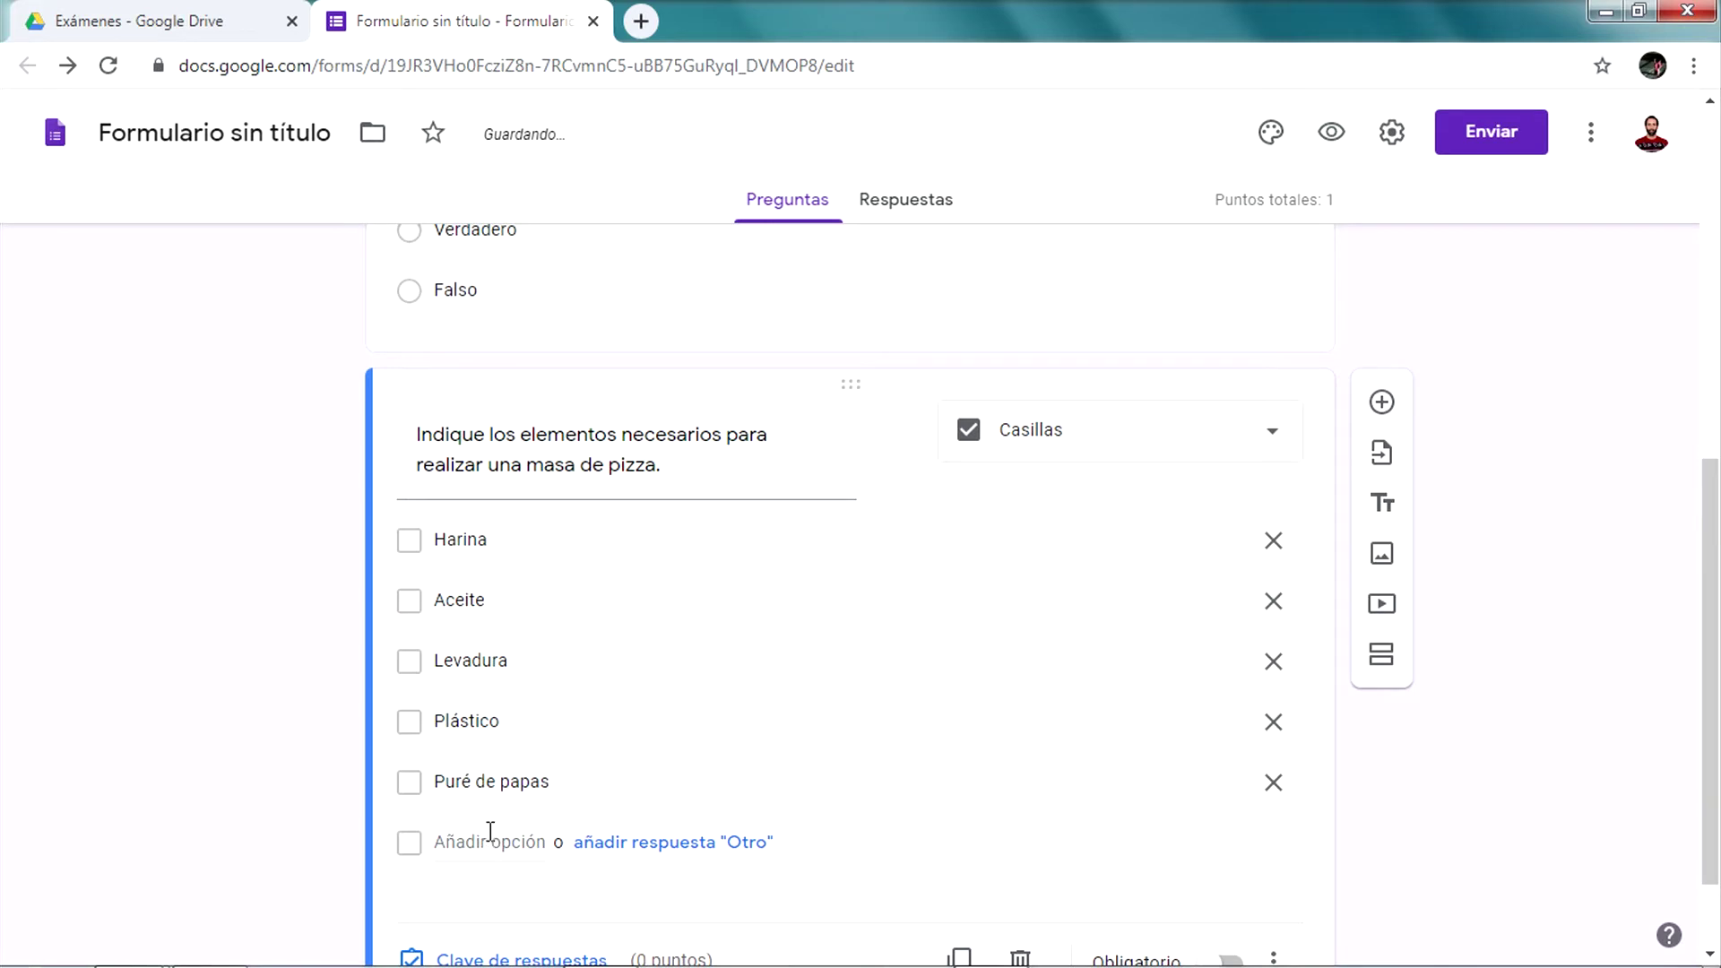
text(Yerba mate)
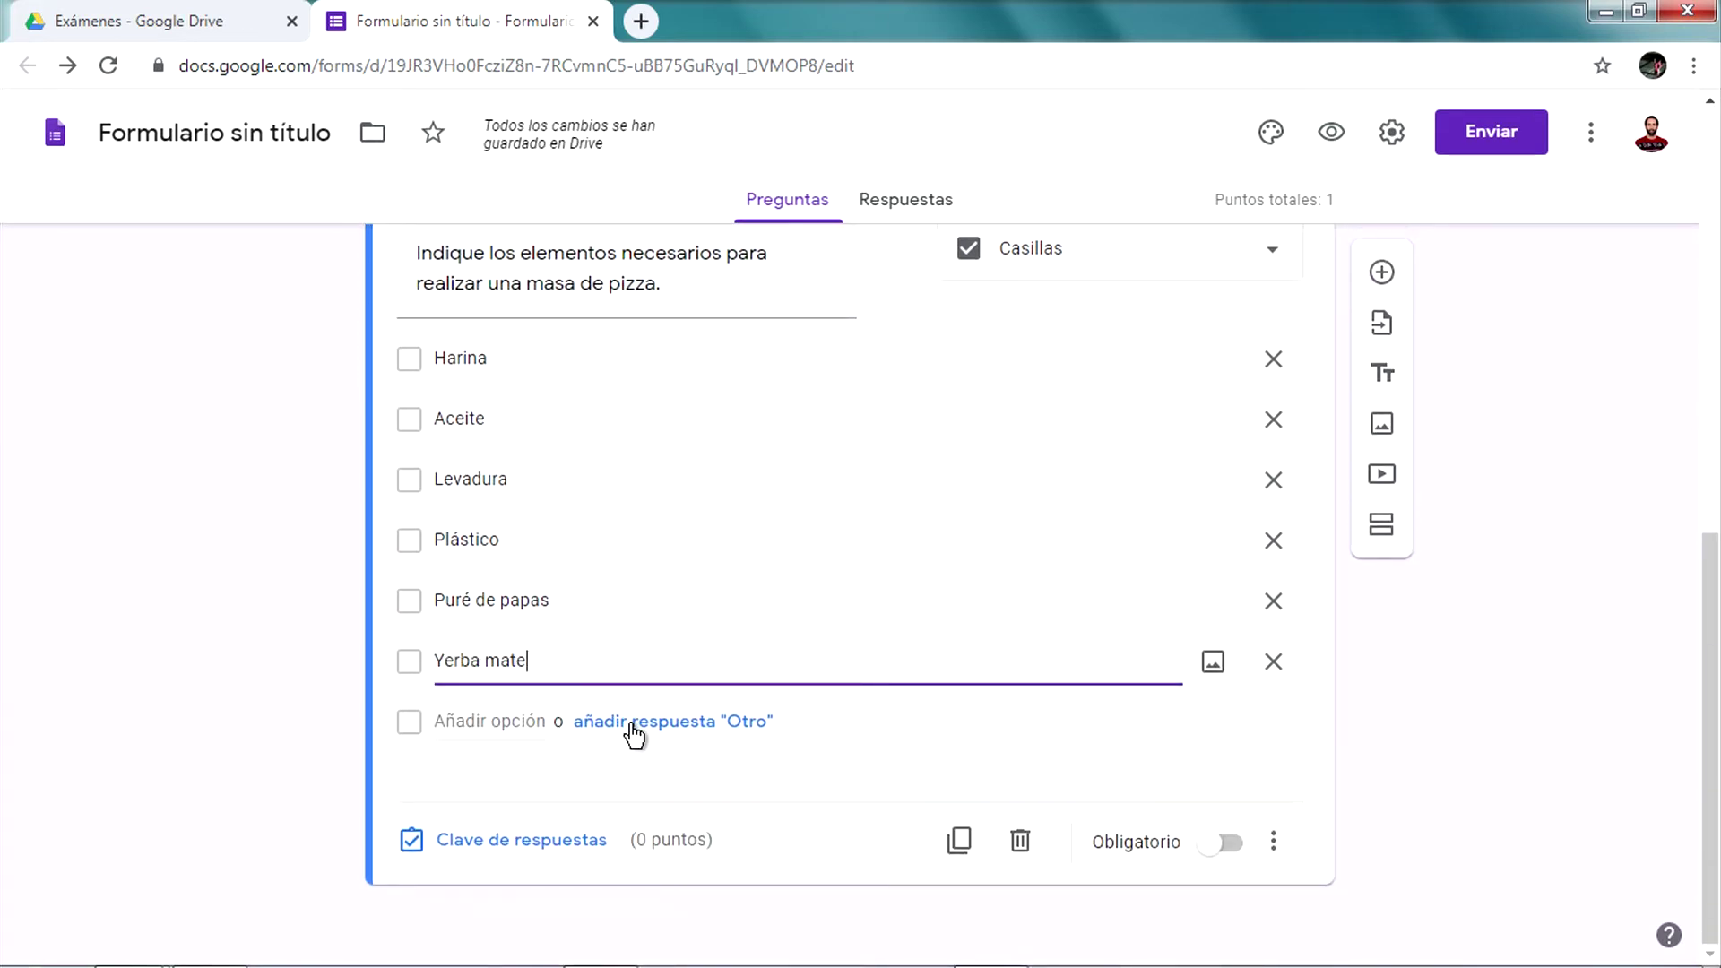
click(36, 579)
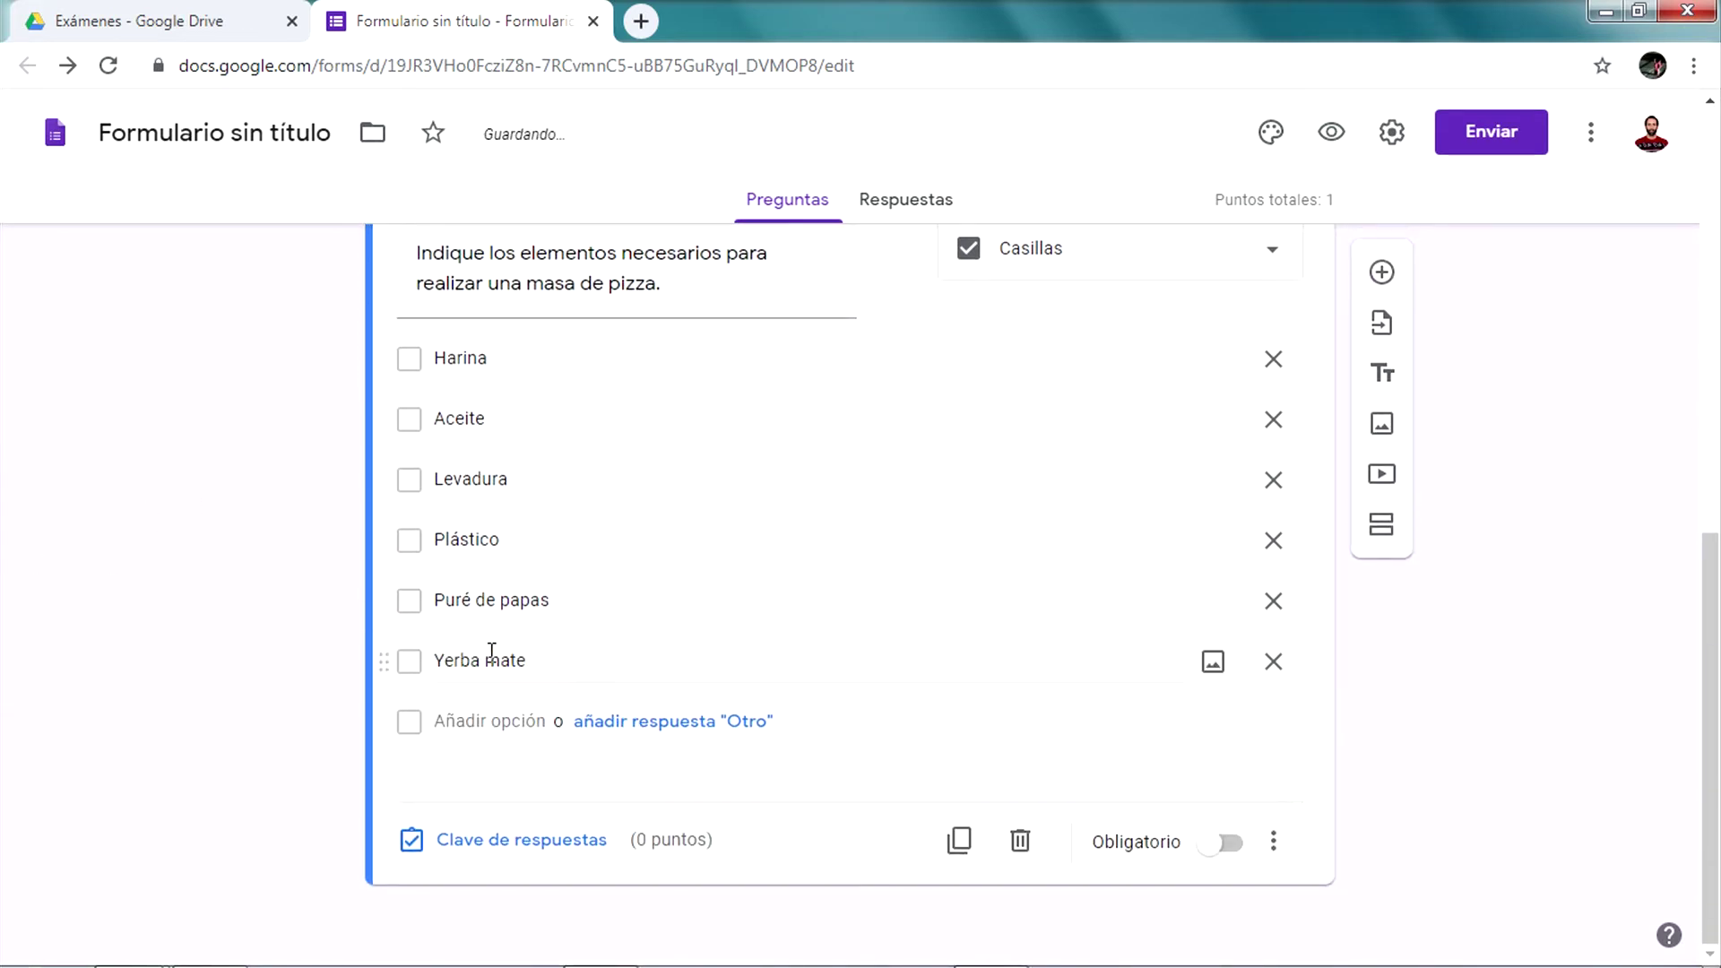
Reorder the options, moving Yerba mate after Aceite and Harina after Levadura
drag(383, 662, 400, 457)
drag(384, 361, 413, 561)
scroll(537, 516, up, 1)
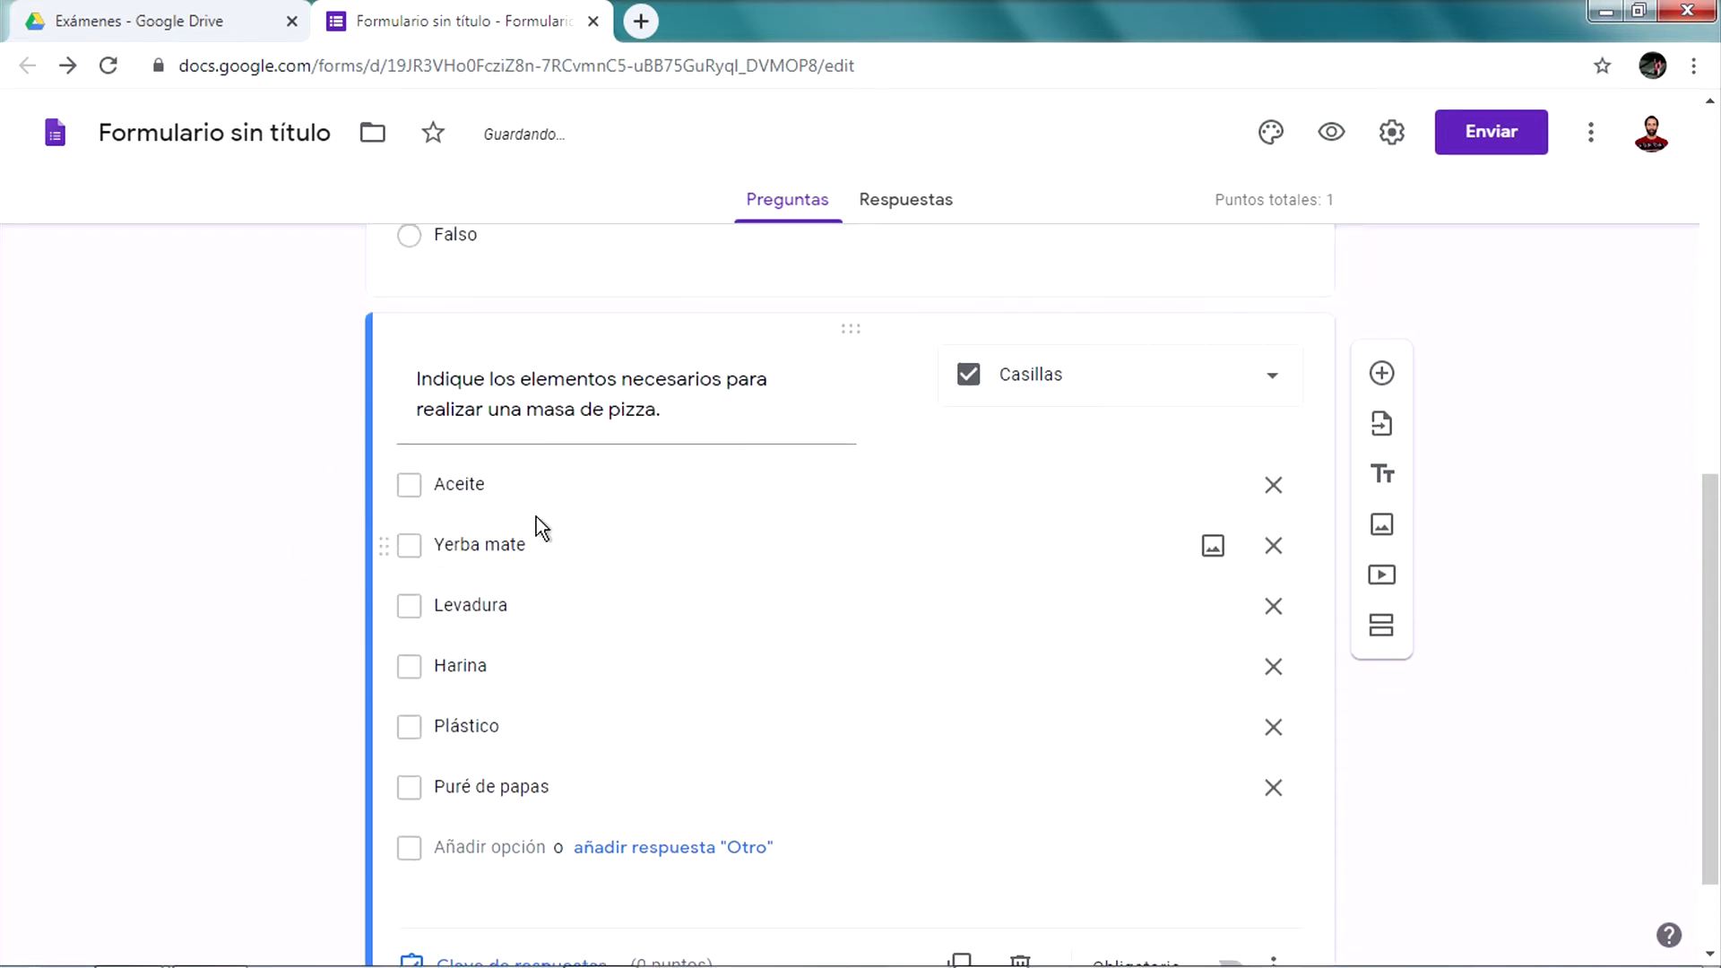
scroll(537, 517, down, 1)
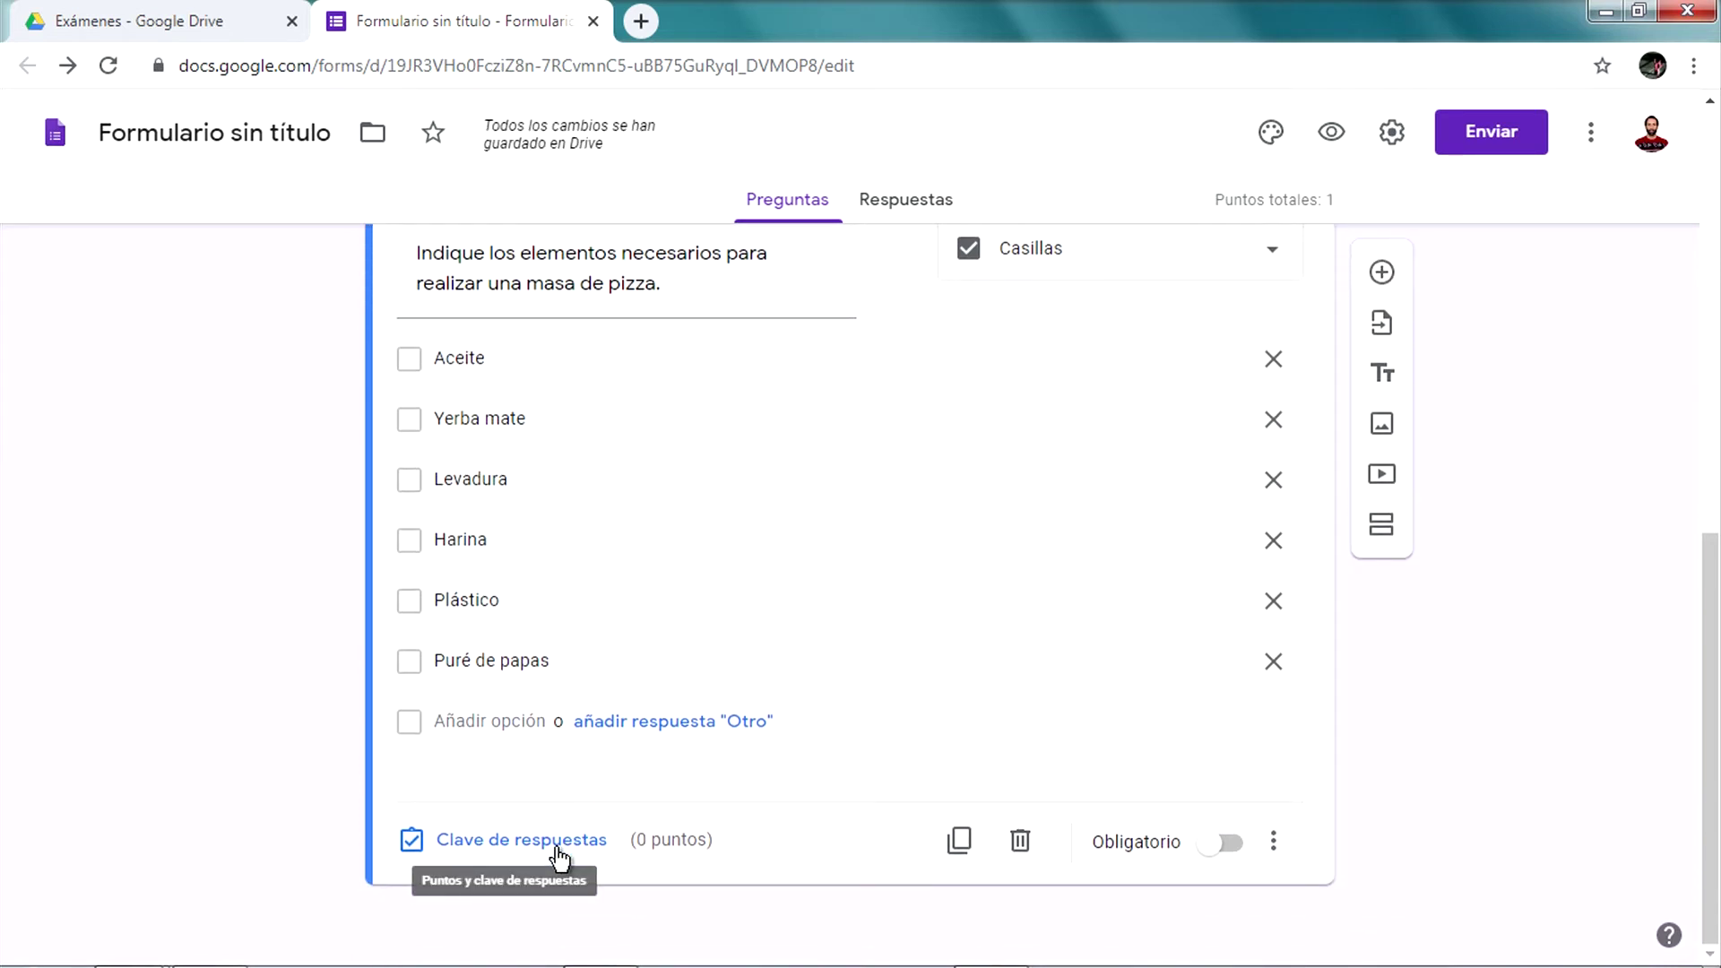
scroll(777, 590, up, 3)
scroll(717, 627, down, 3)
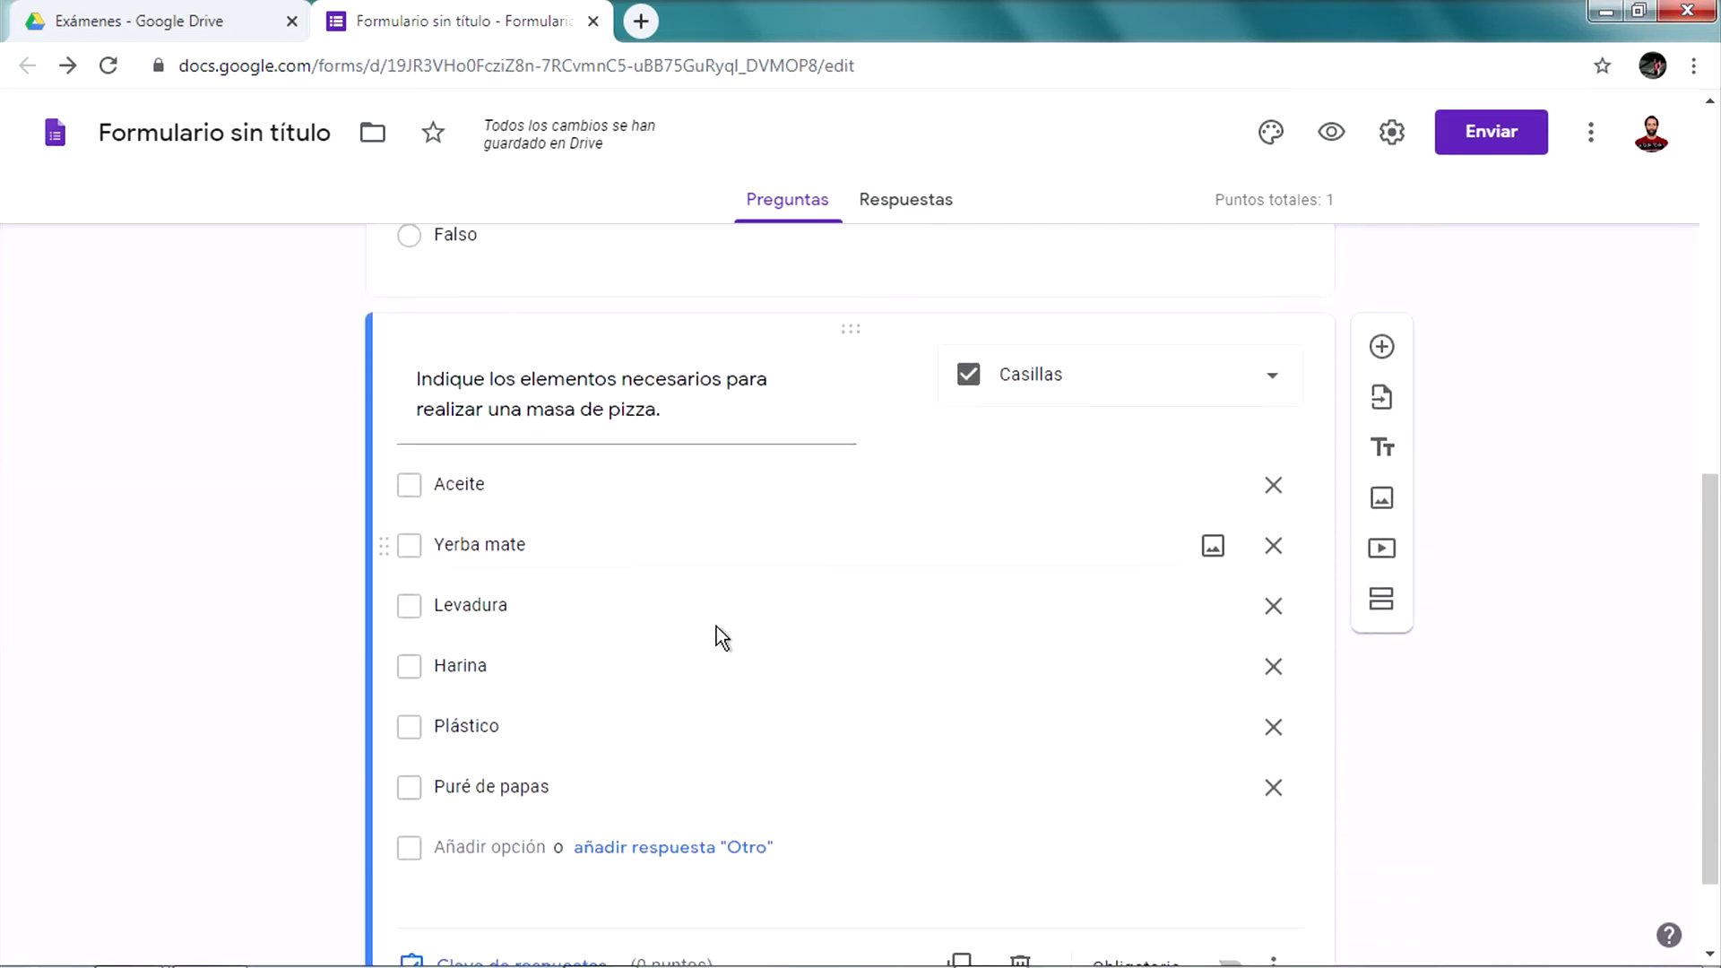
Key Aceite, Harina and Levadura as correct answers, worth 1 point
click(513, 840)
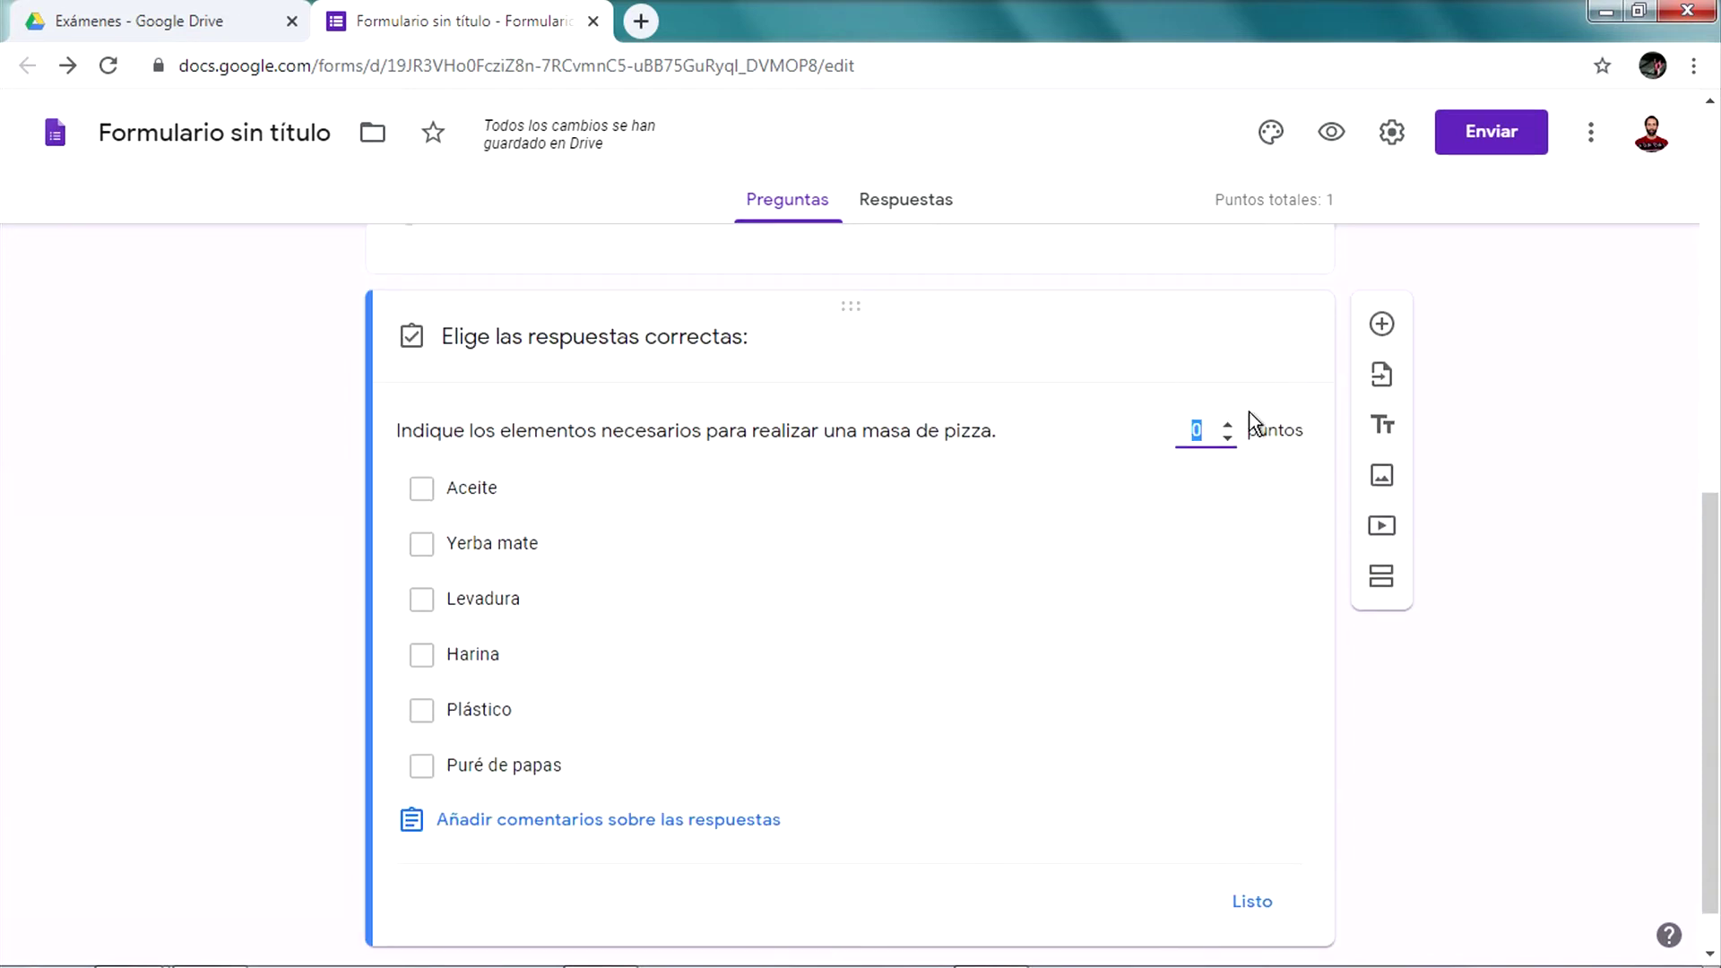
click(1228, 425)
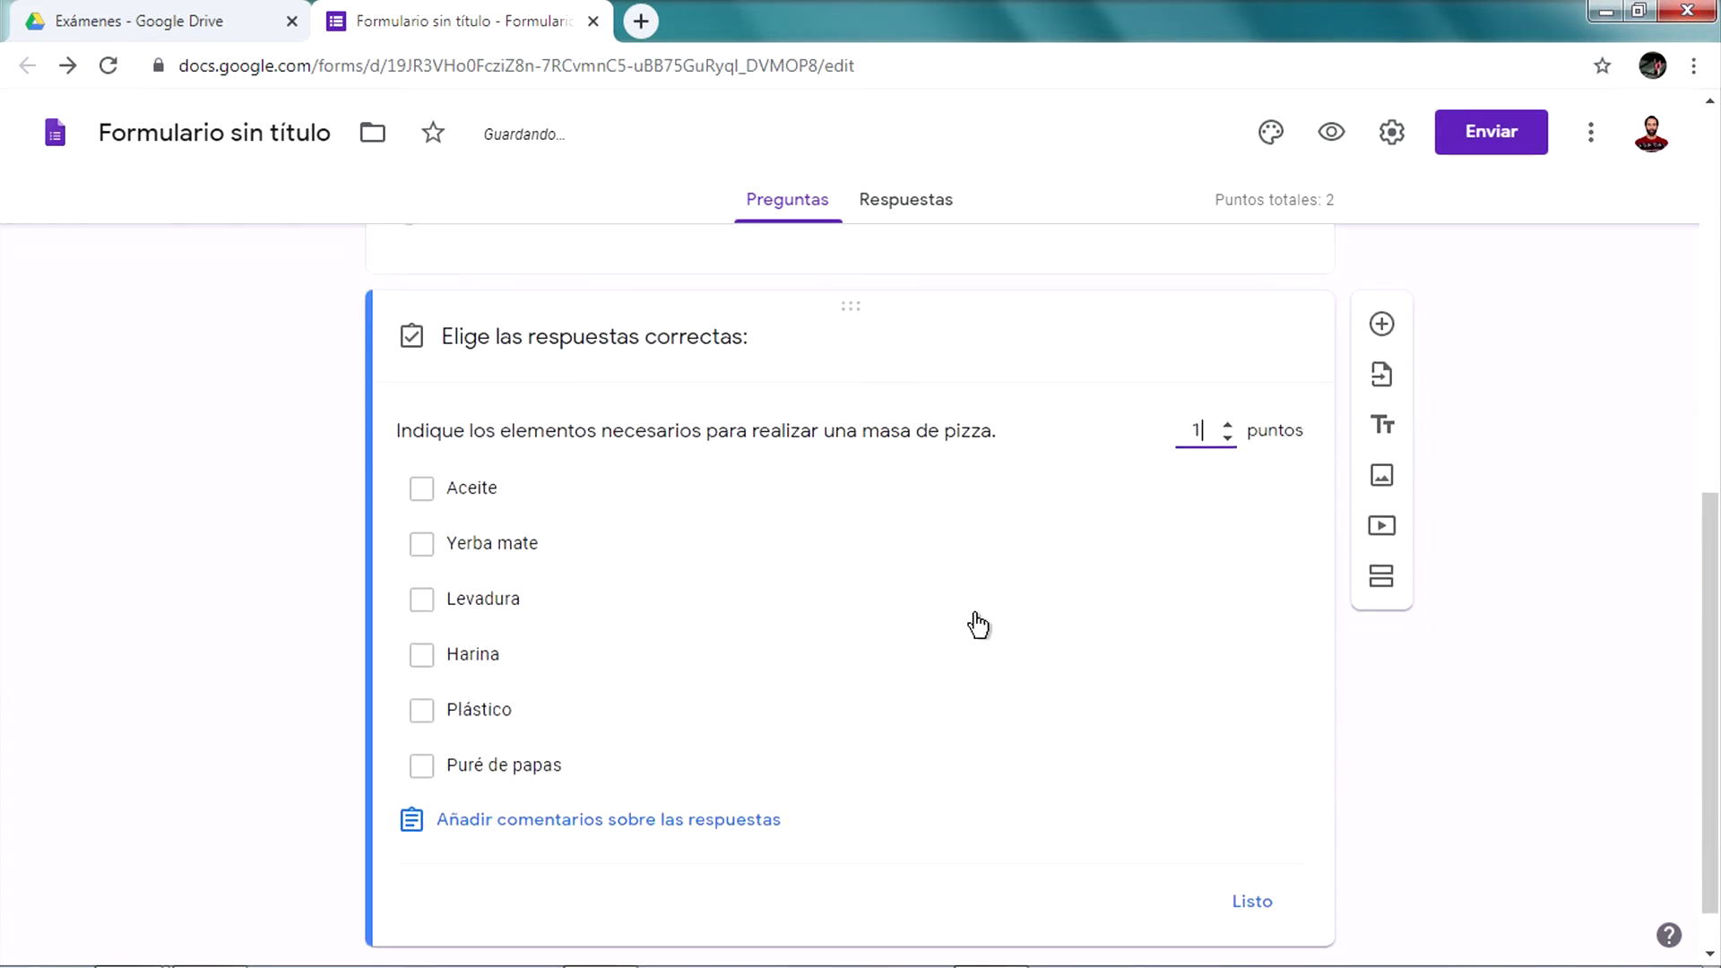
click(482, 492)
click(483, 492)
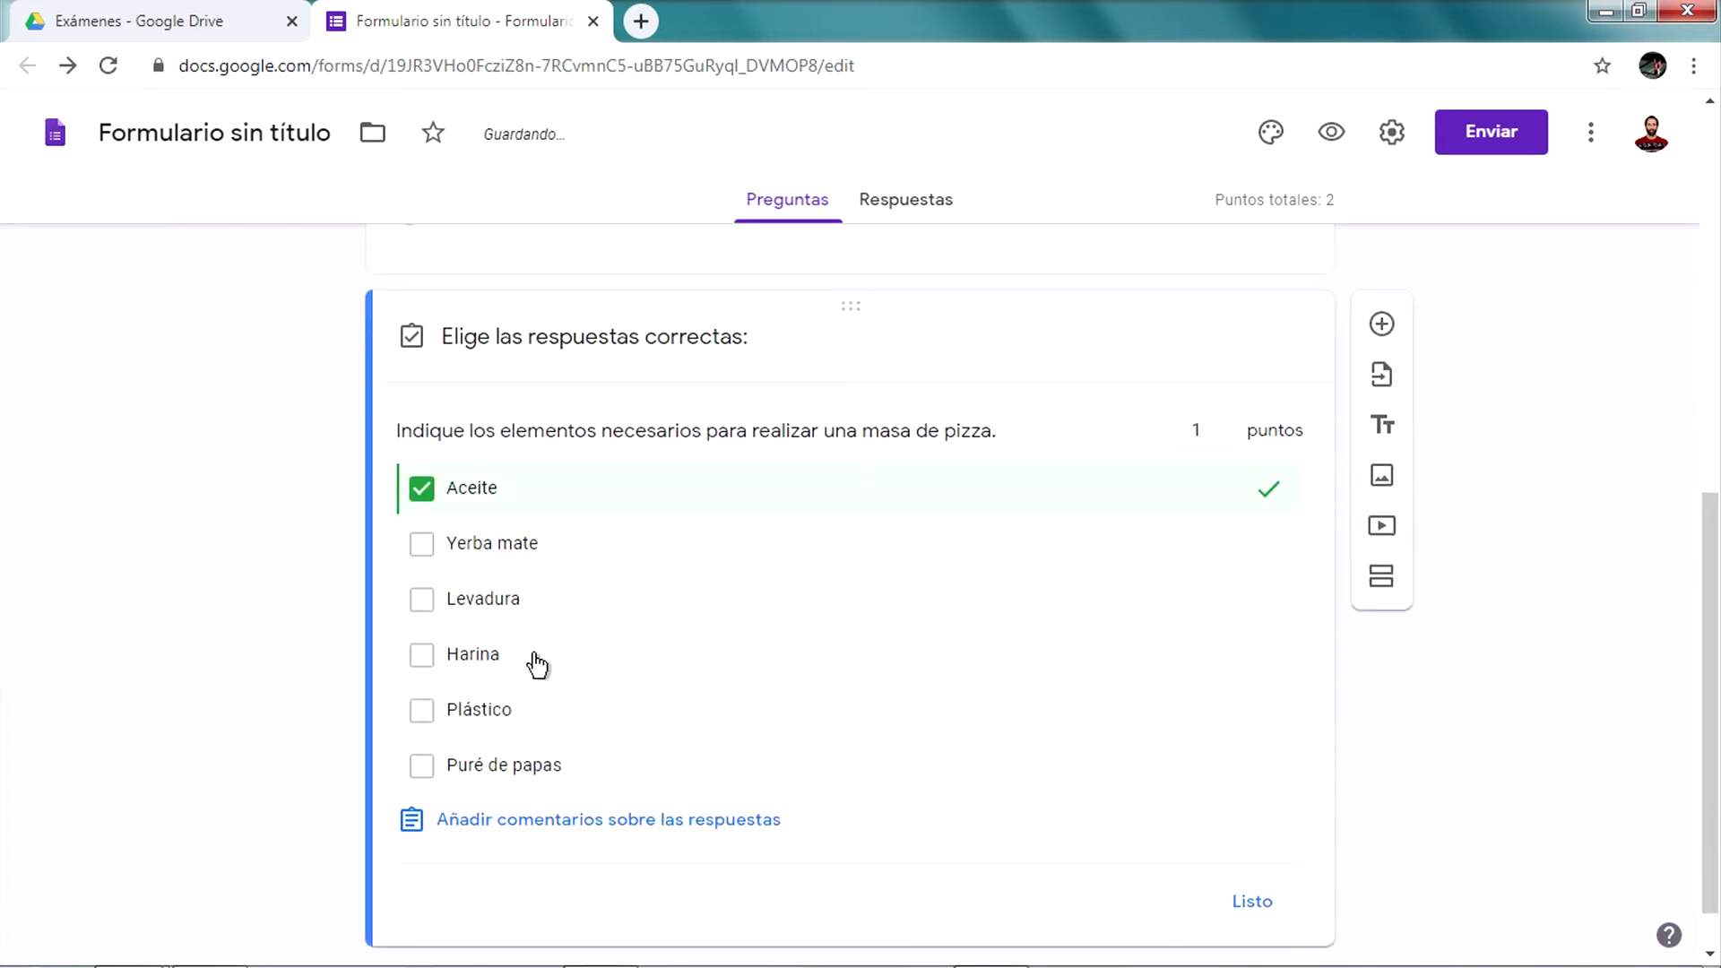
click(534, 661)
click(592, 600)
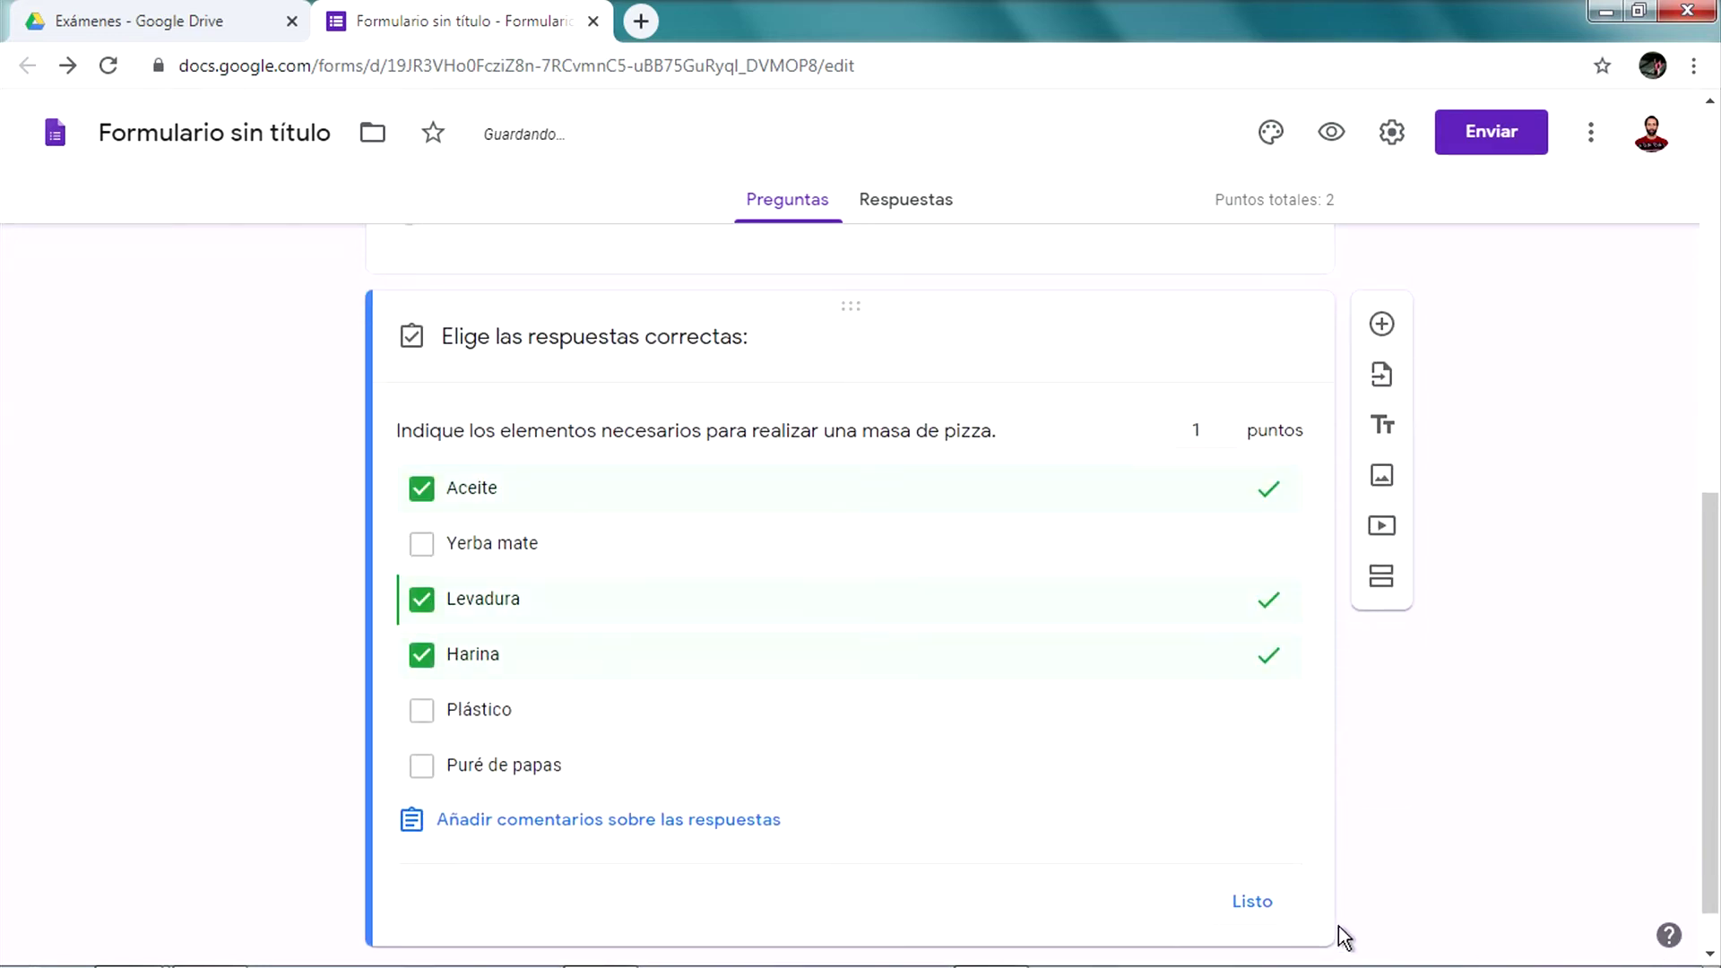
click(1252, 904)
scroll(798, 671, up, 4)
click(842, 689)
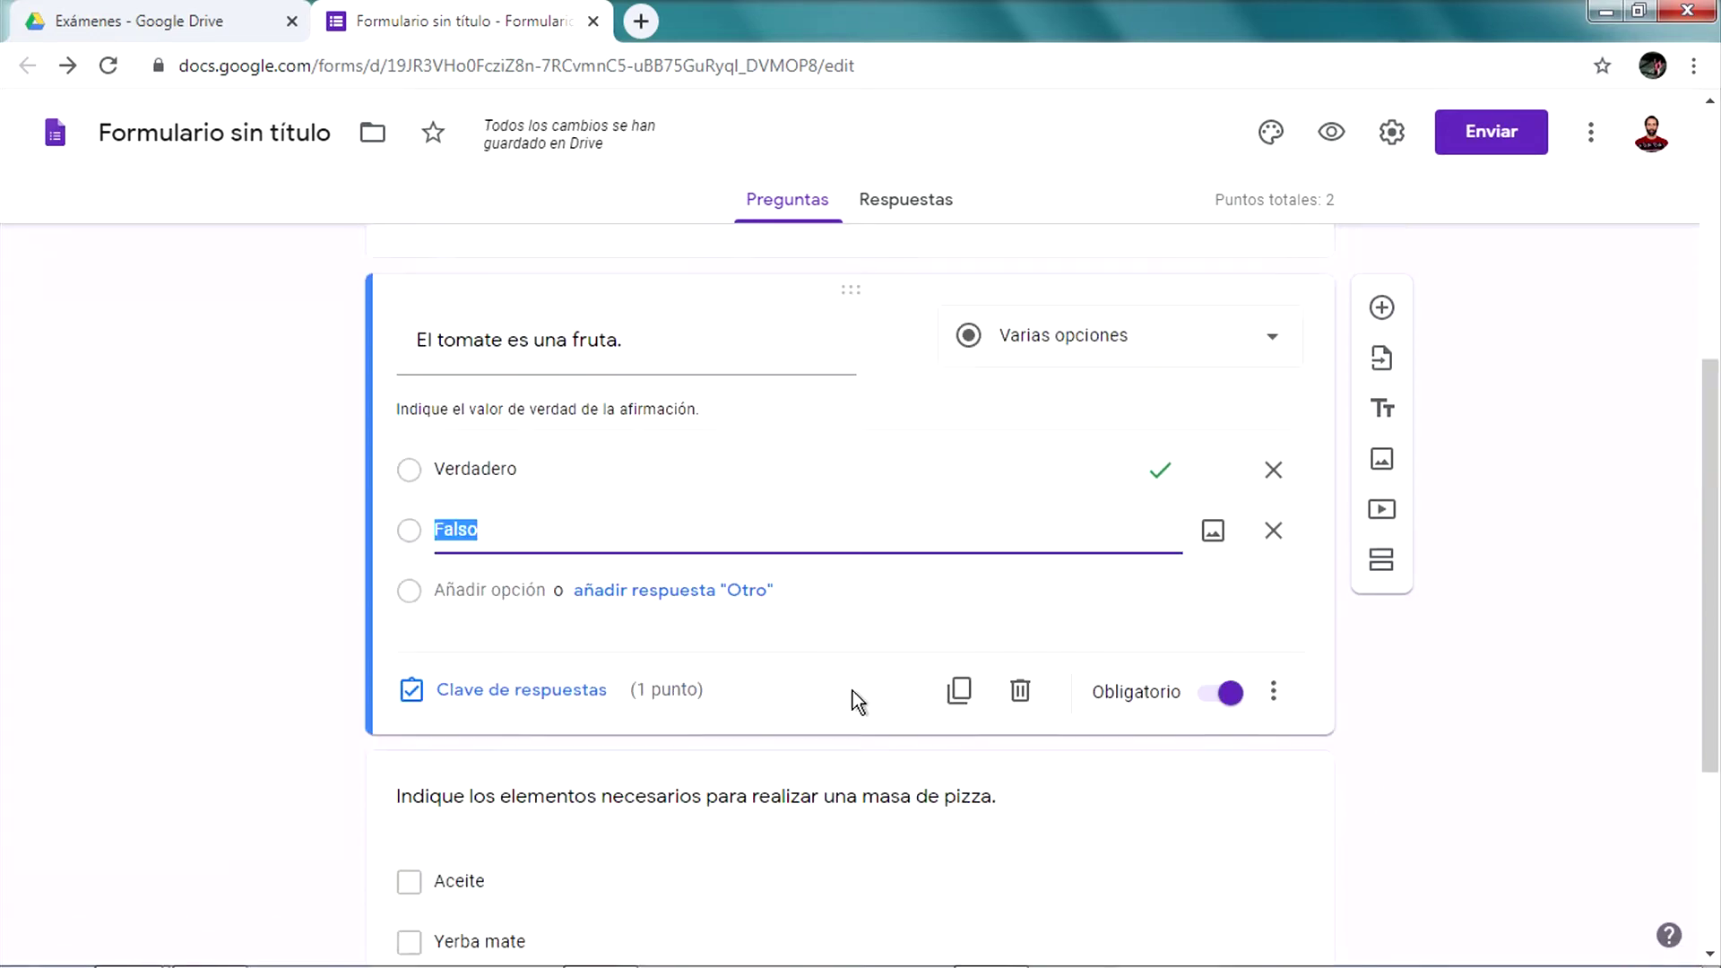
scroll(866, 686, down, 4)
click(887, 693)
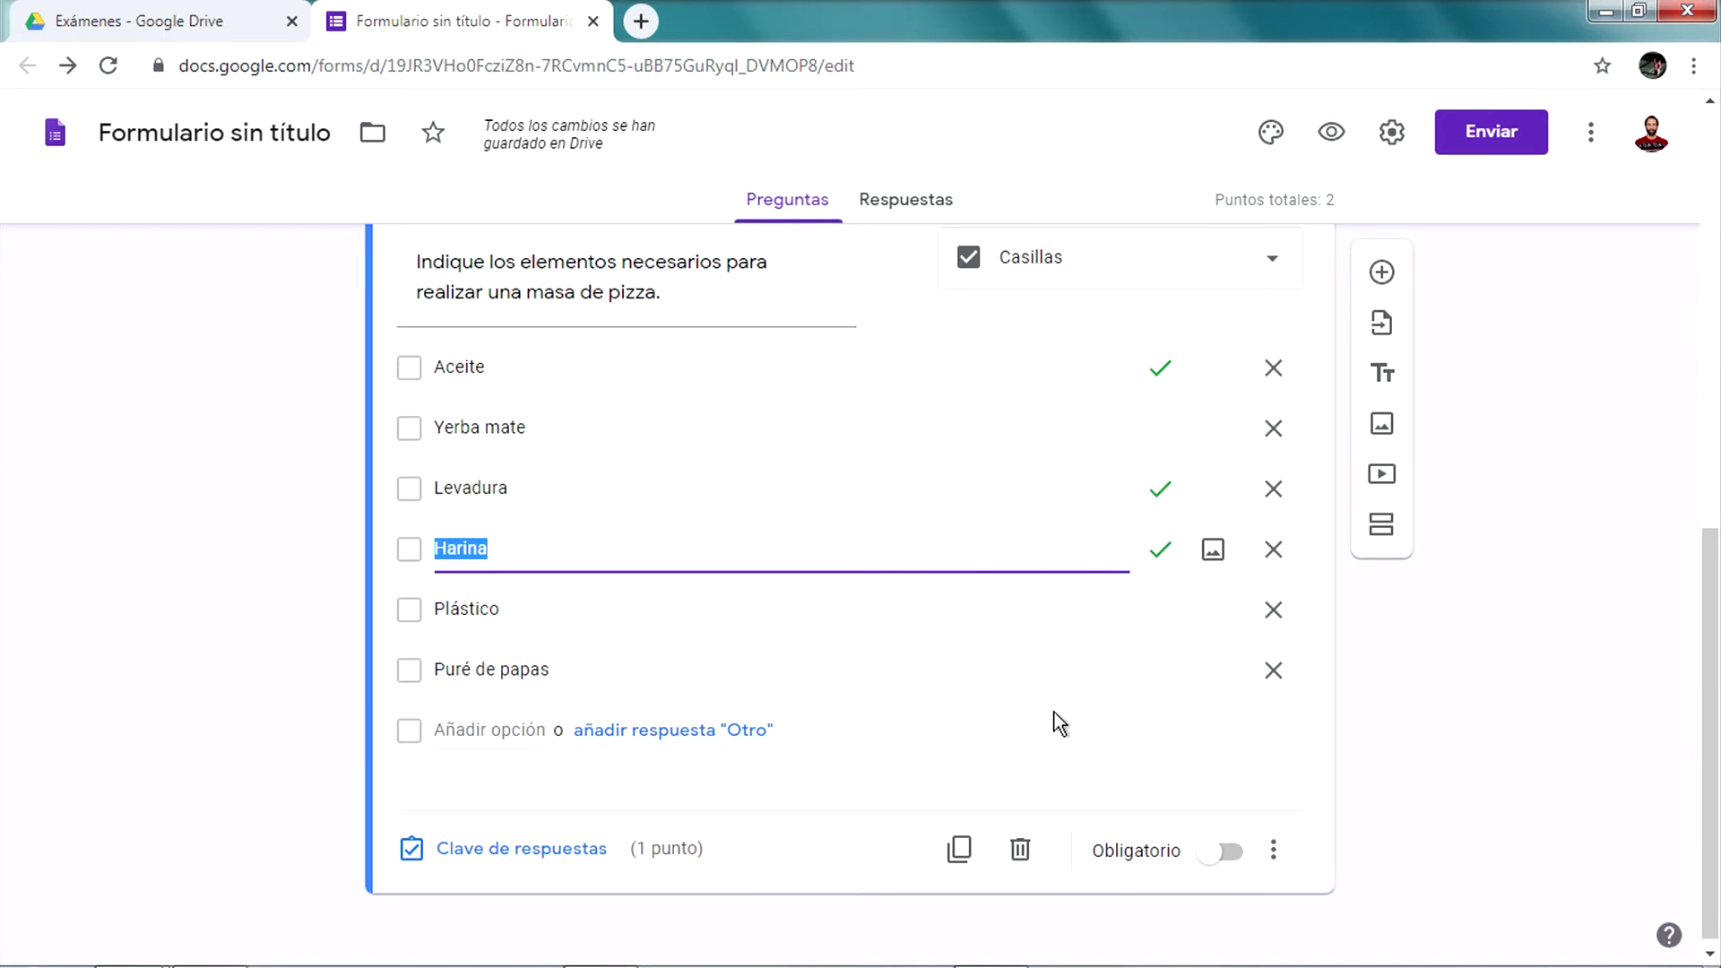
scroll(1229, 842, up, 2)
scroll(1219, 811, down, 2)
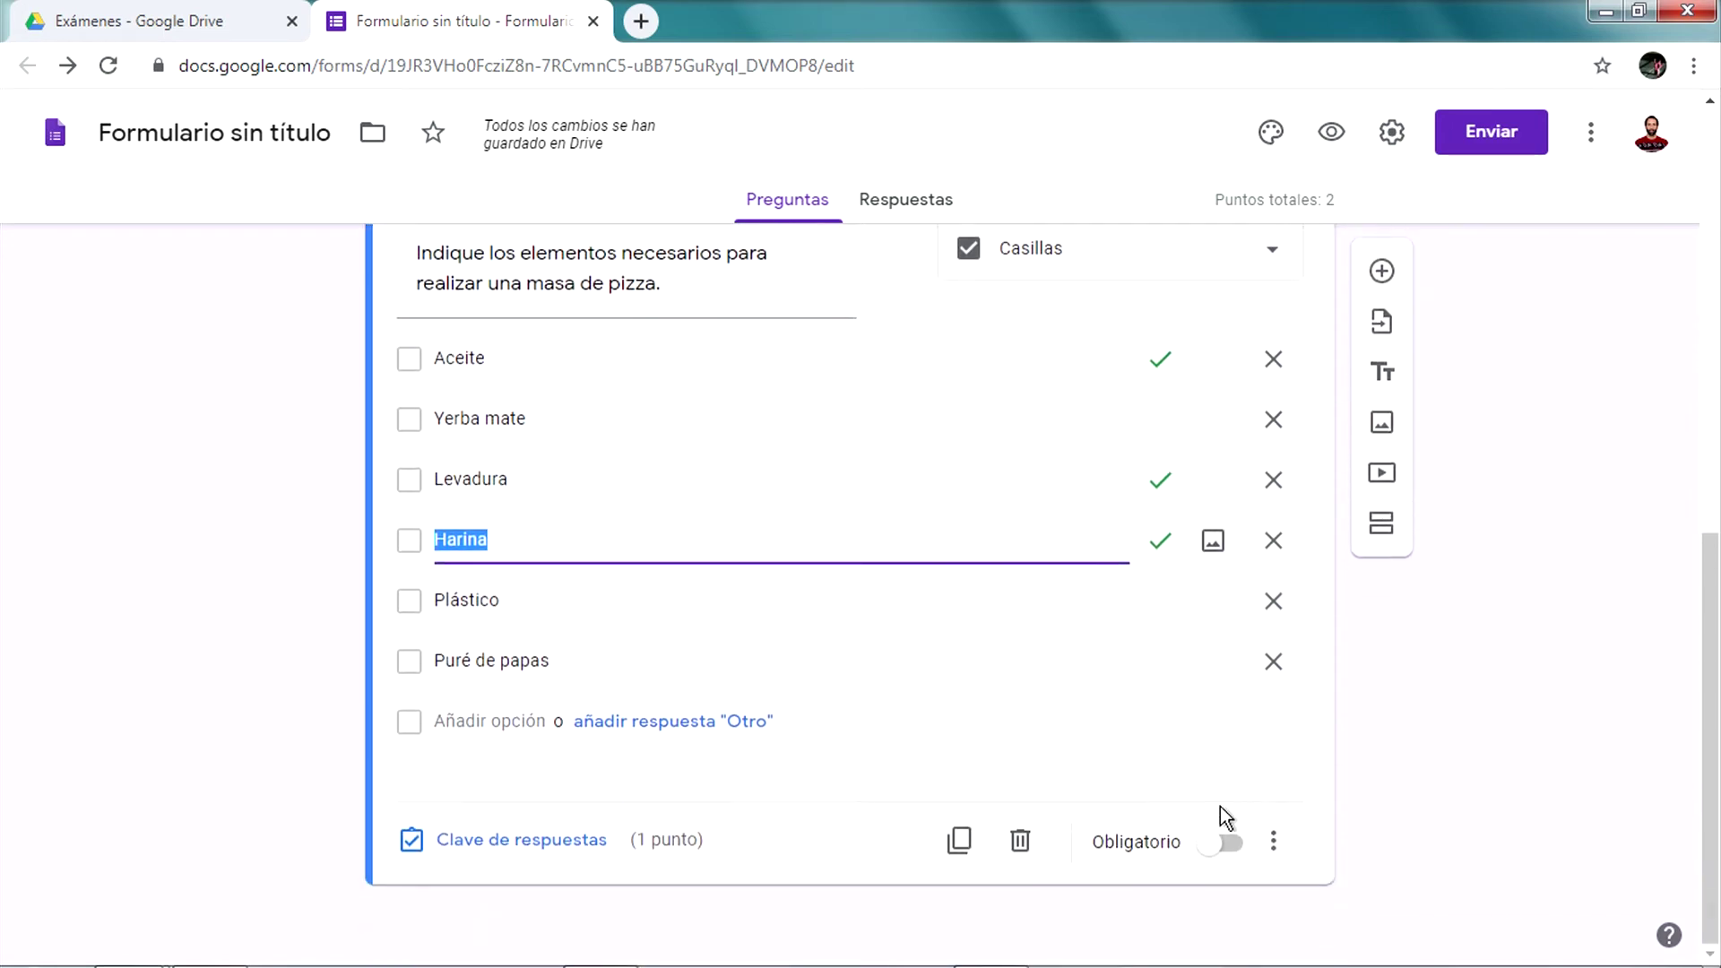
Add a new blank question and start uploading an image from the computer via EXAMINAR
click(1221, 843)
scroll(992, 559, up, 8)
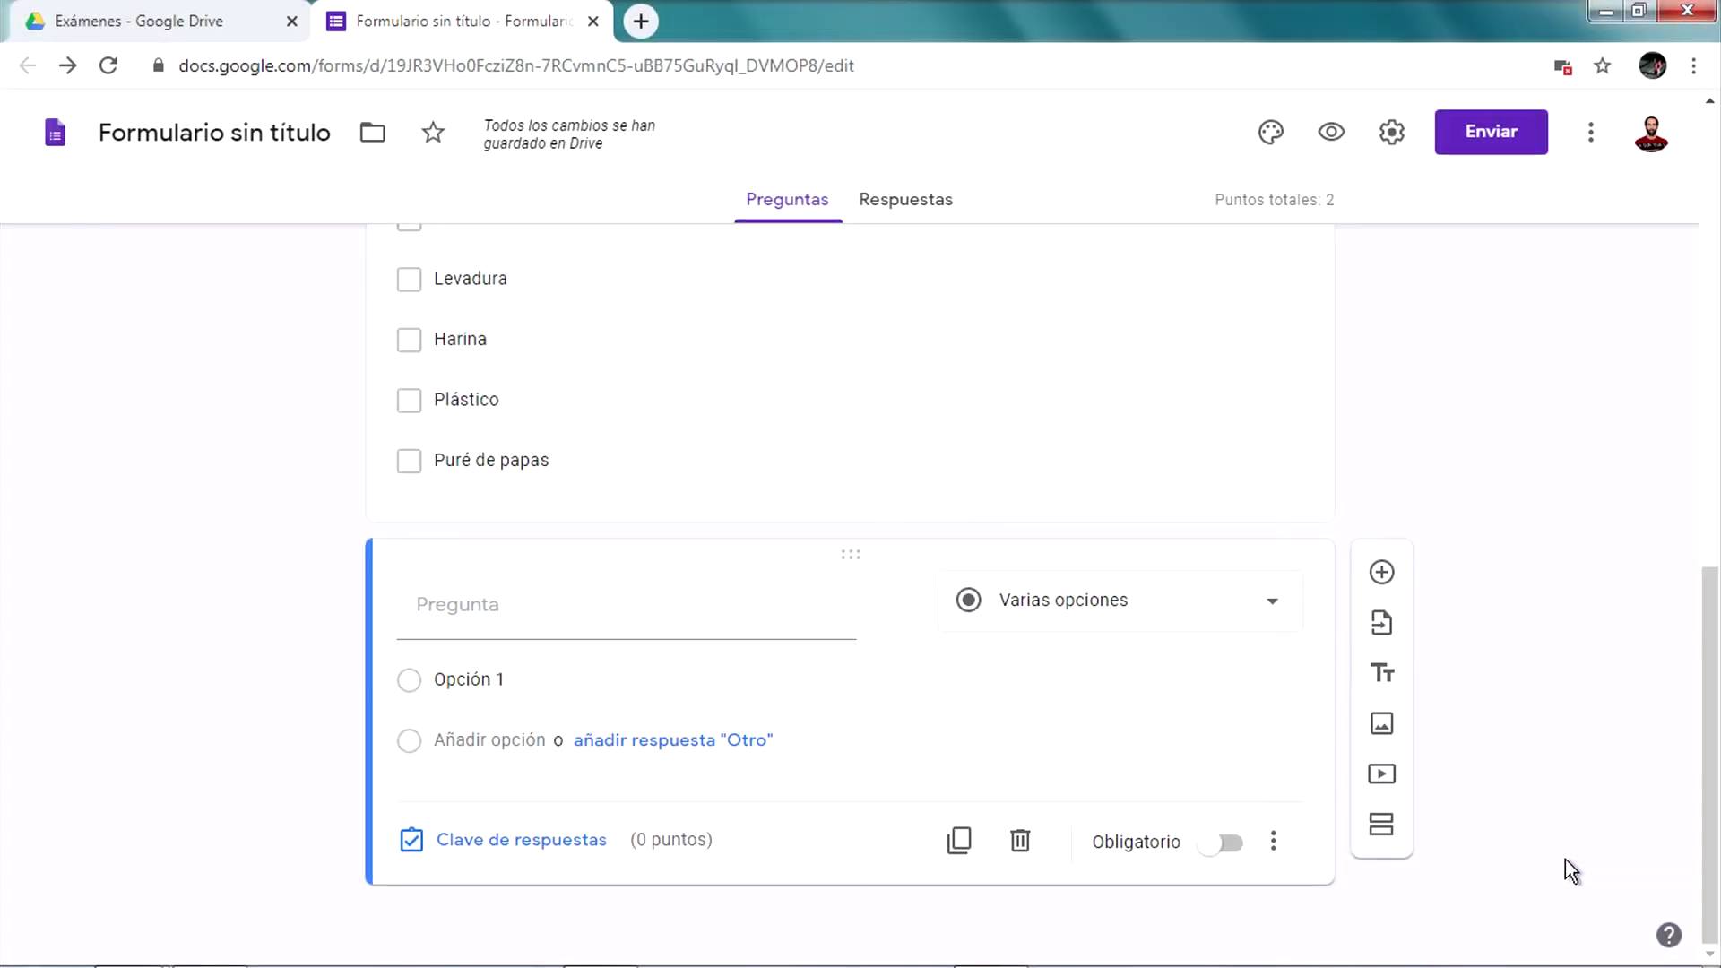
click(1382, 723)
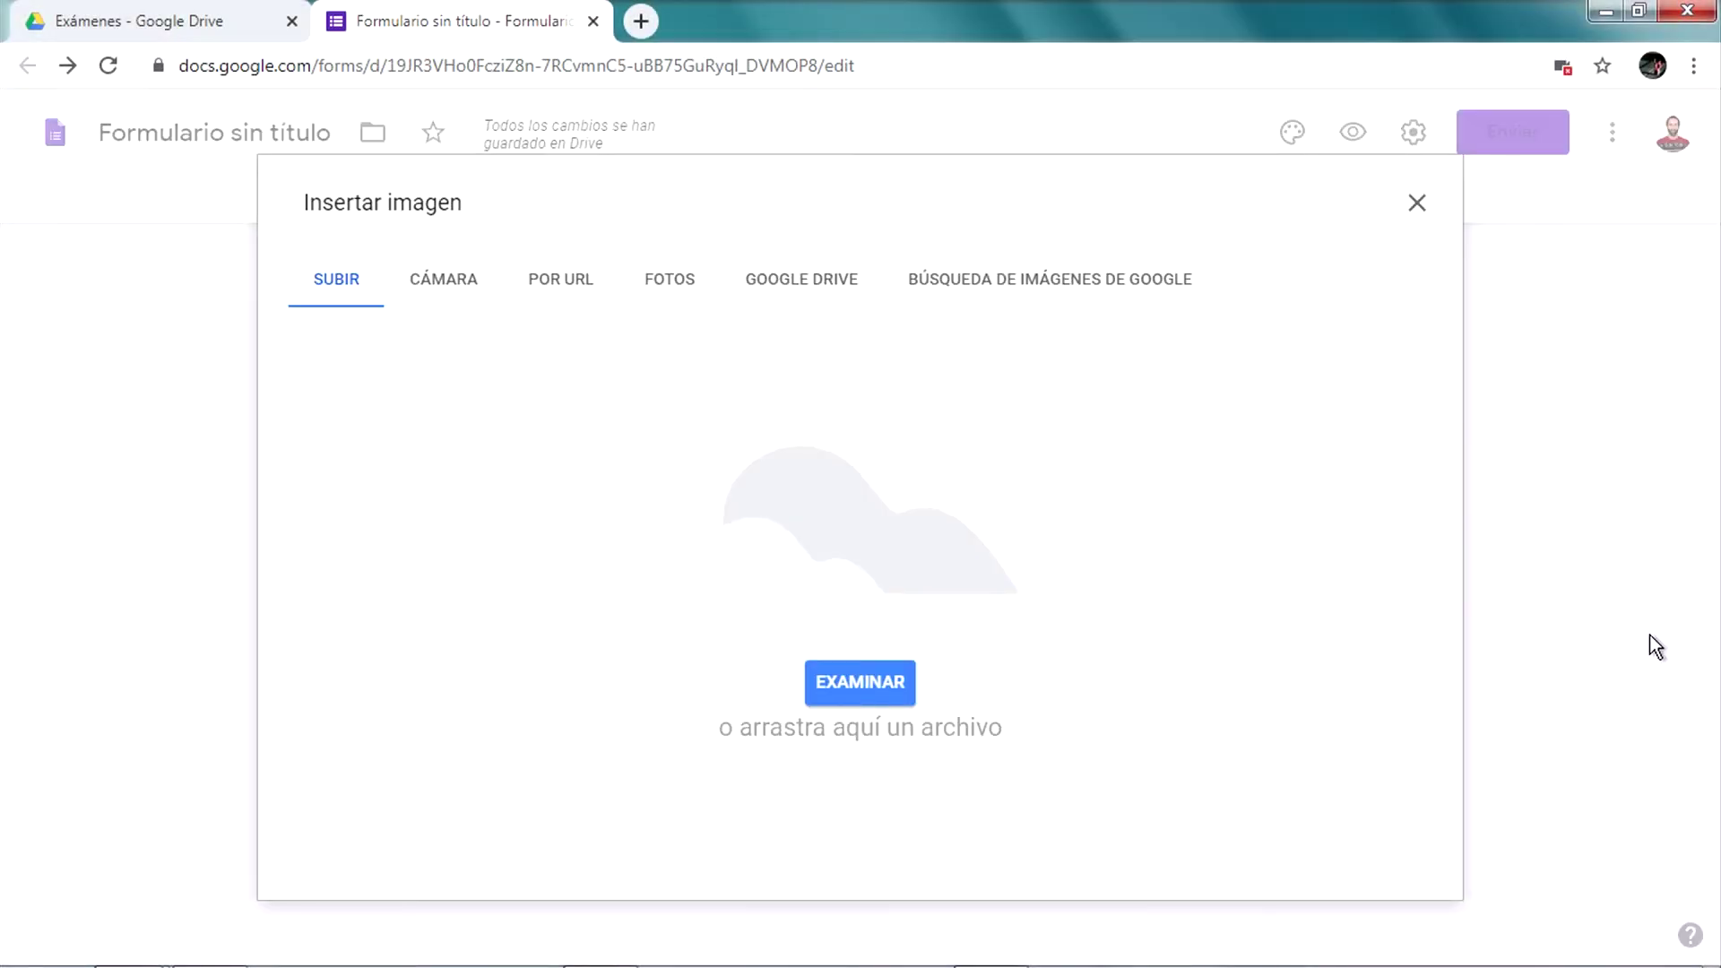
click(1417, 204)
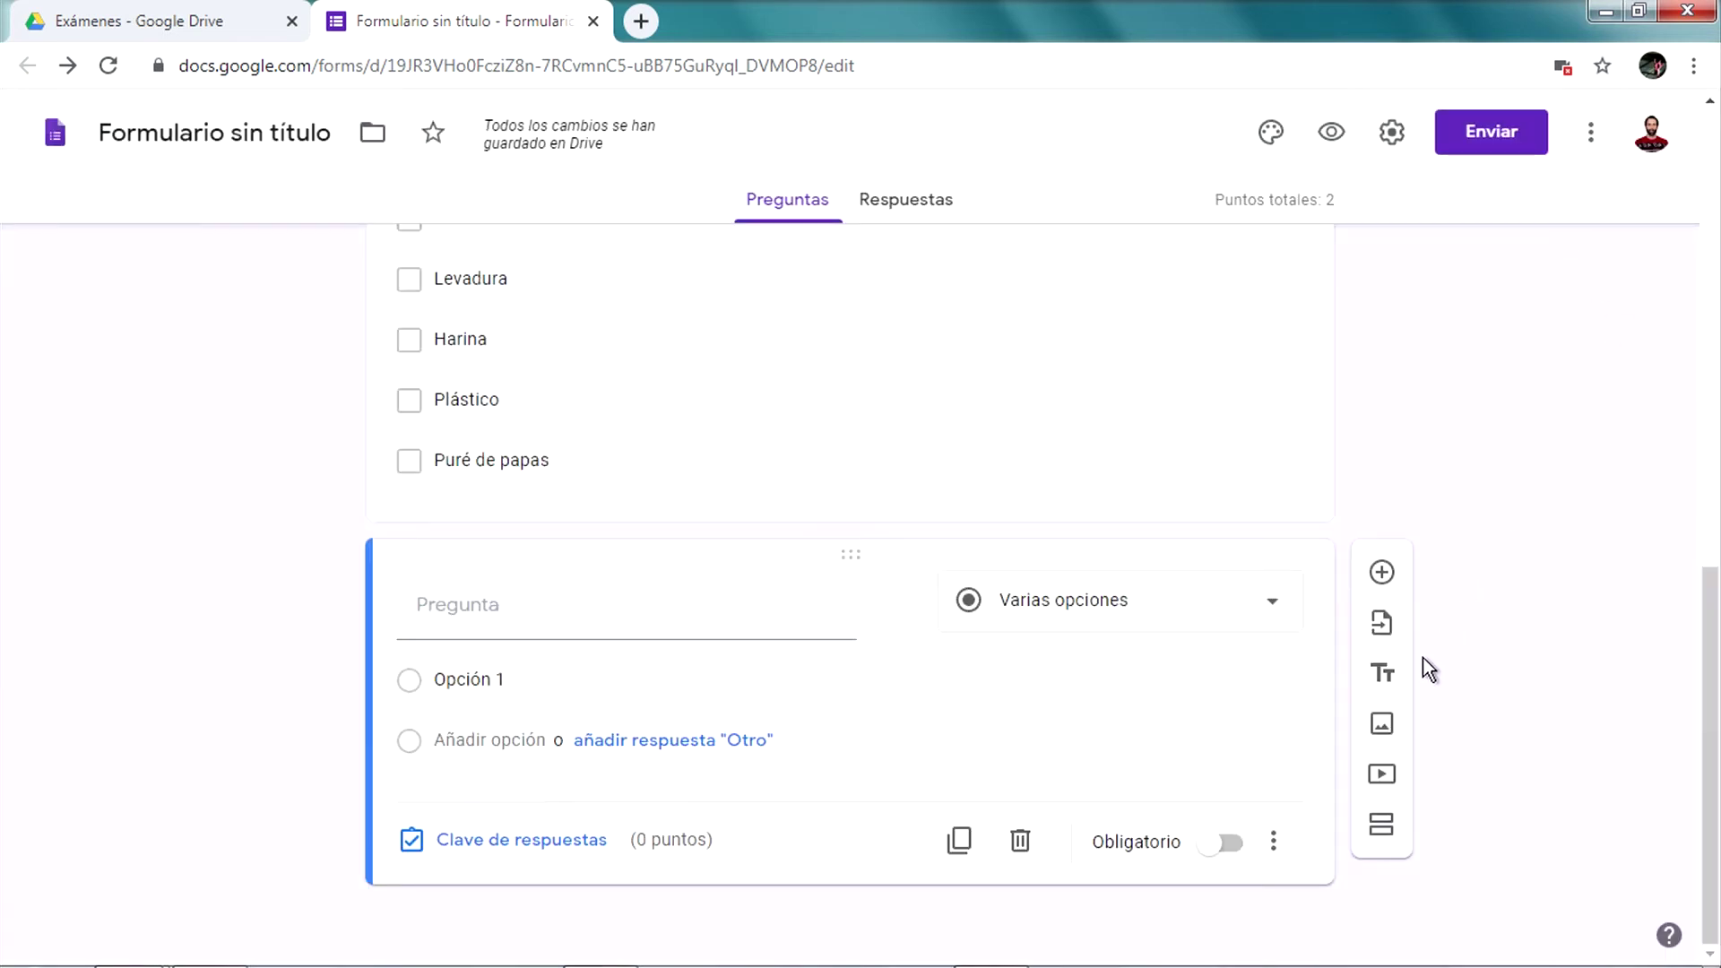
click(1381, 722)
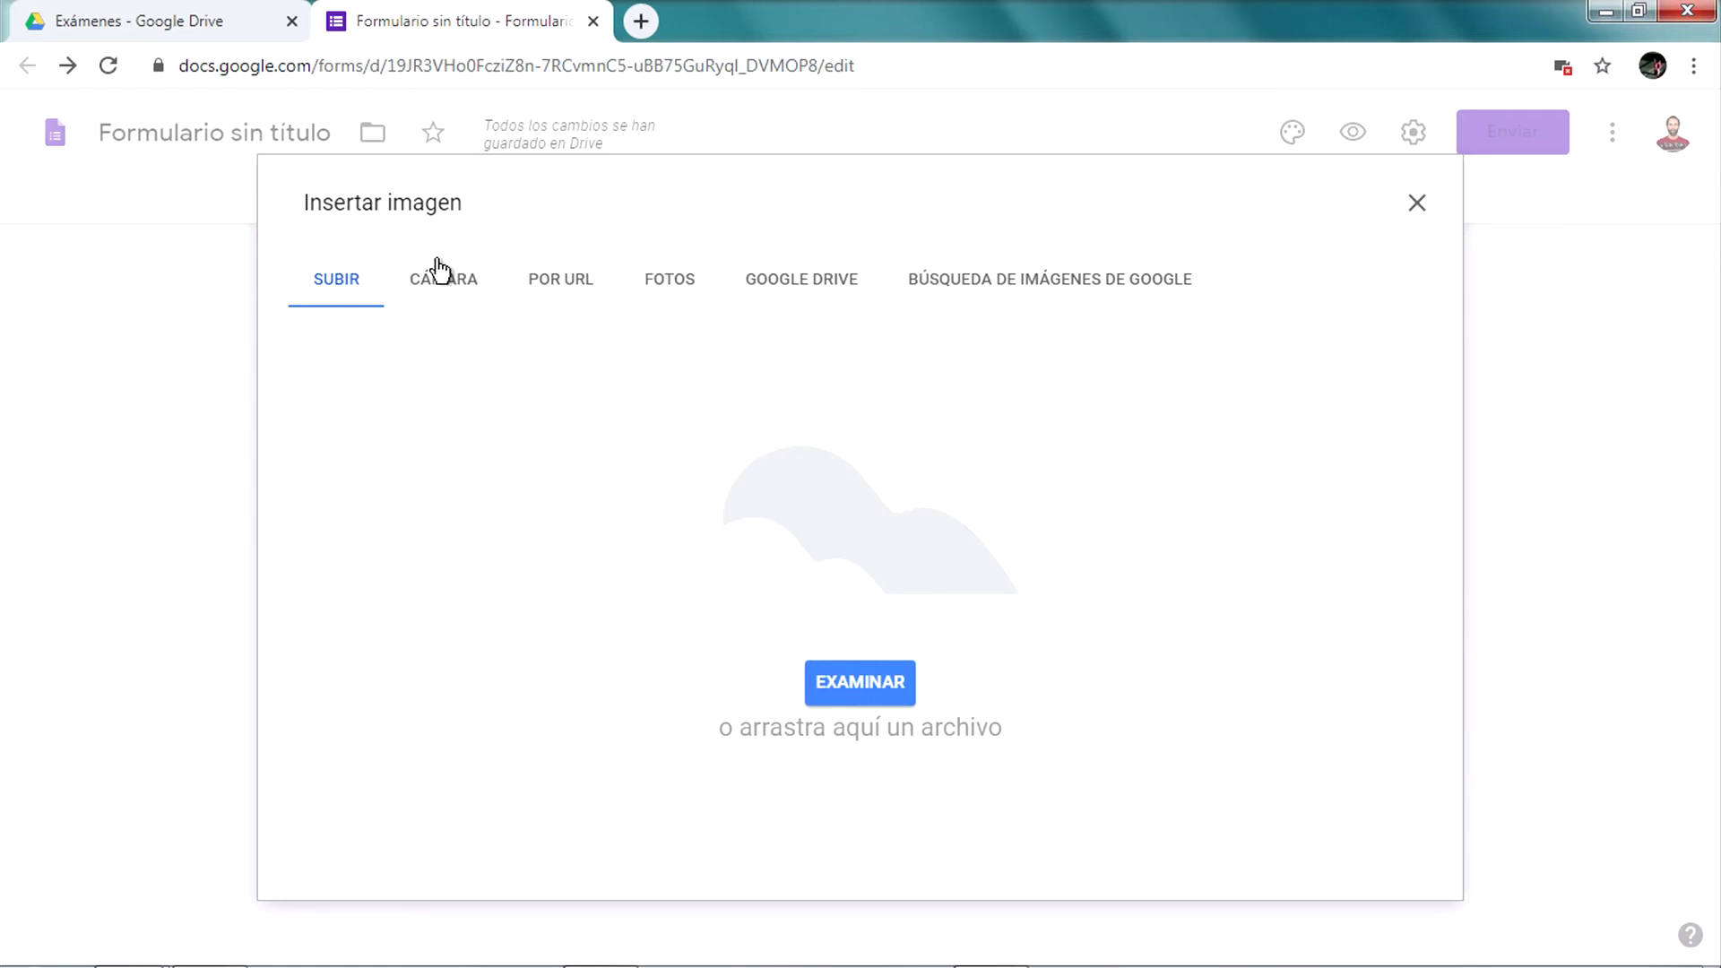
click(874, 686)
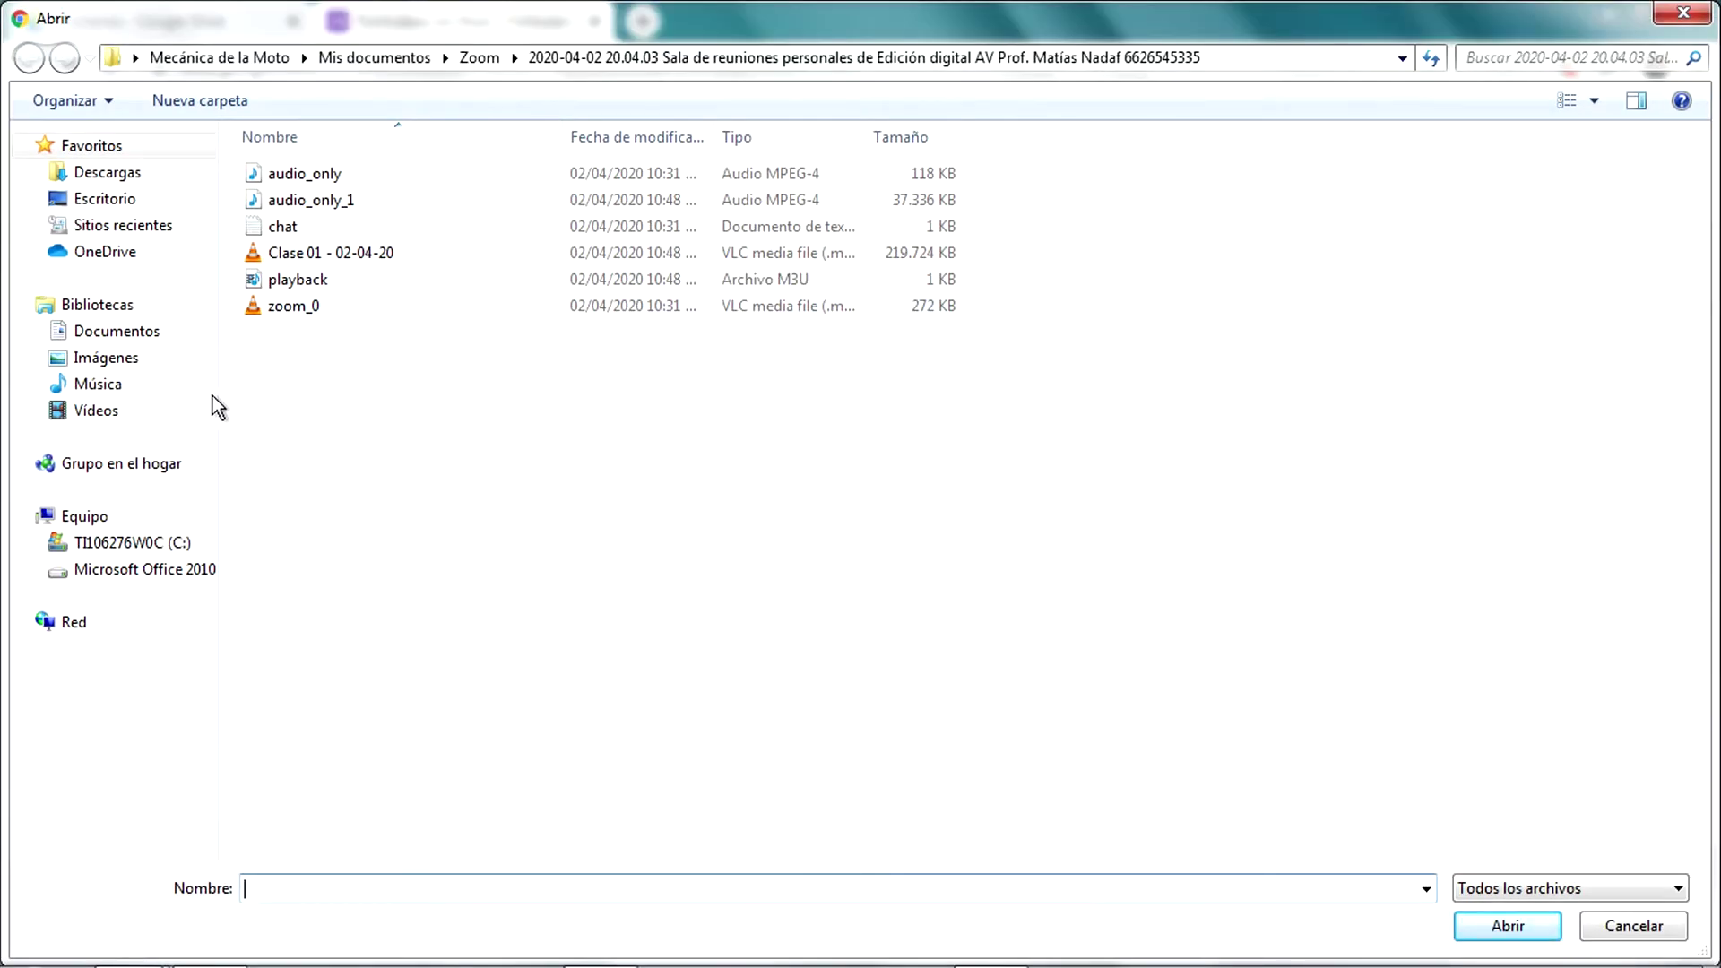
Upload the PIT123 picture from the Música library as the form image
click(159, 390)
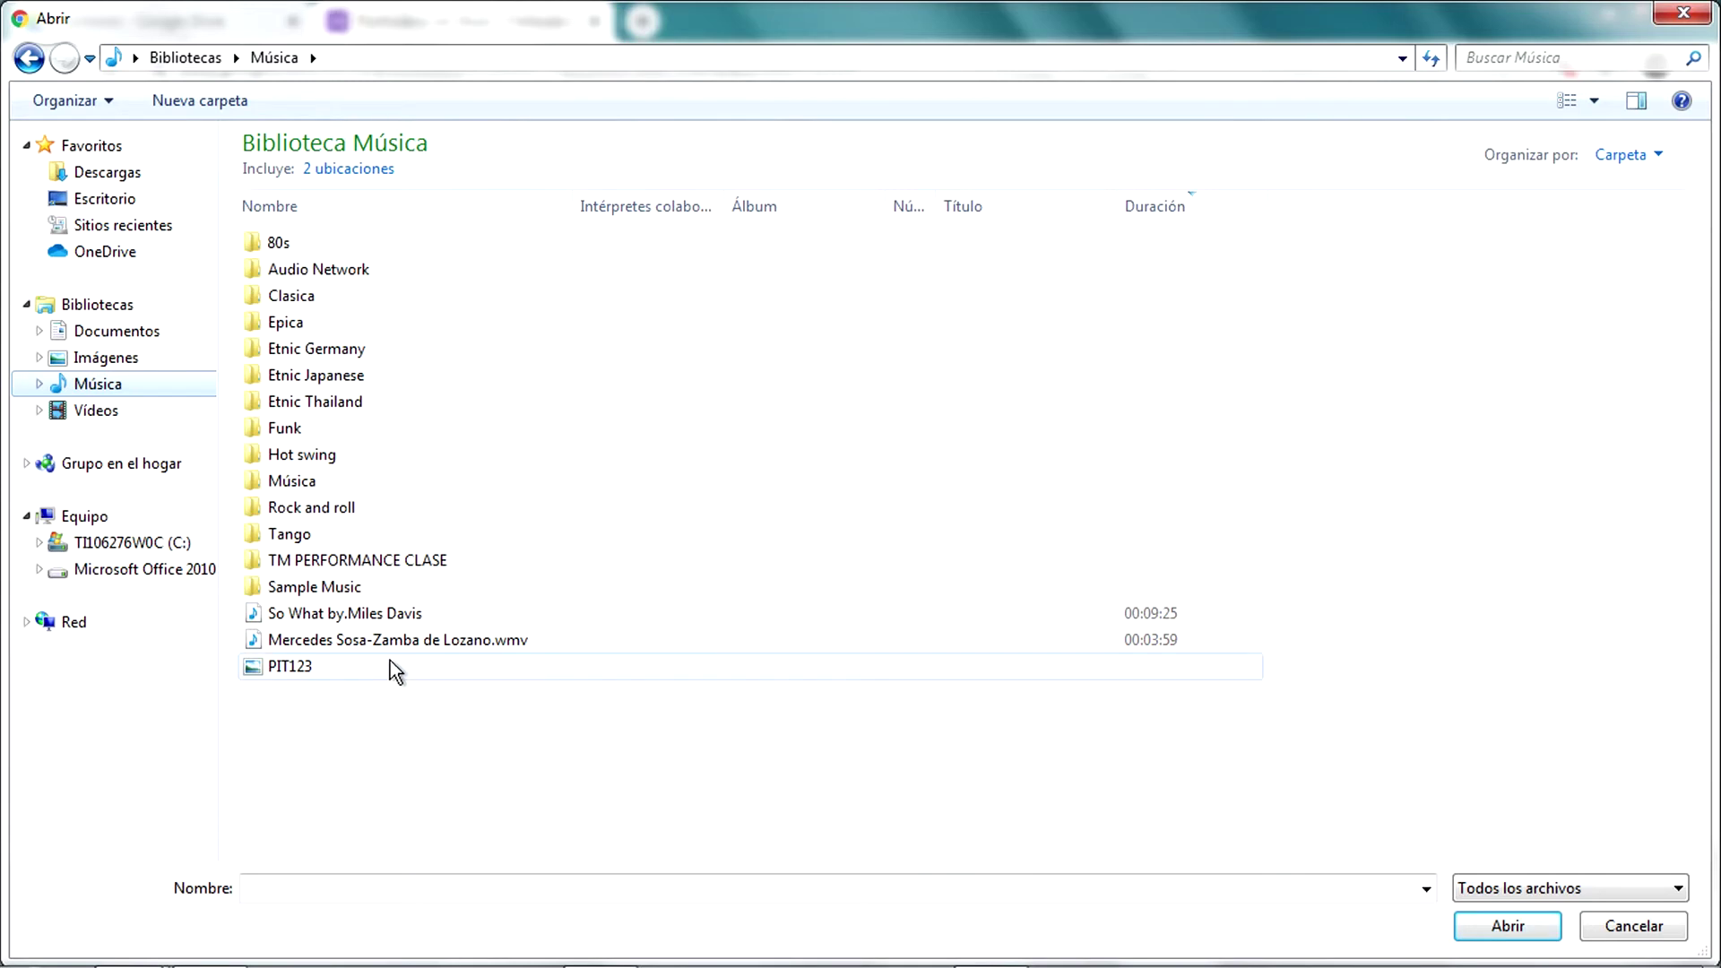
double_click(364, 665)
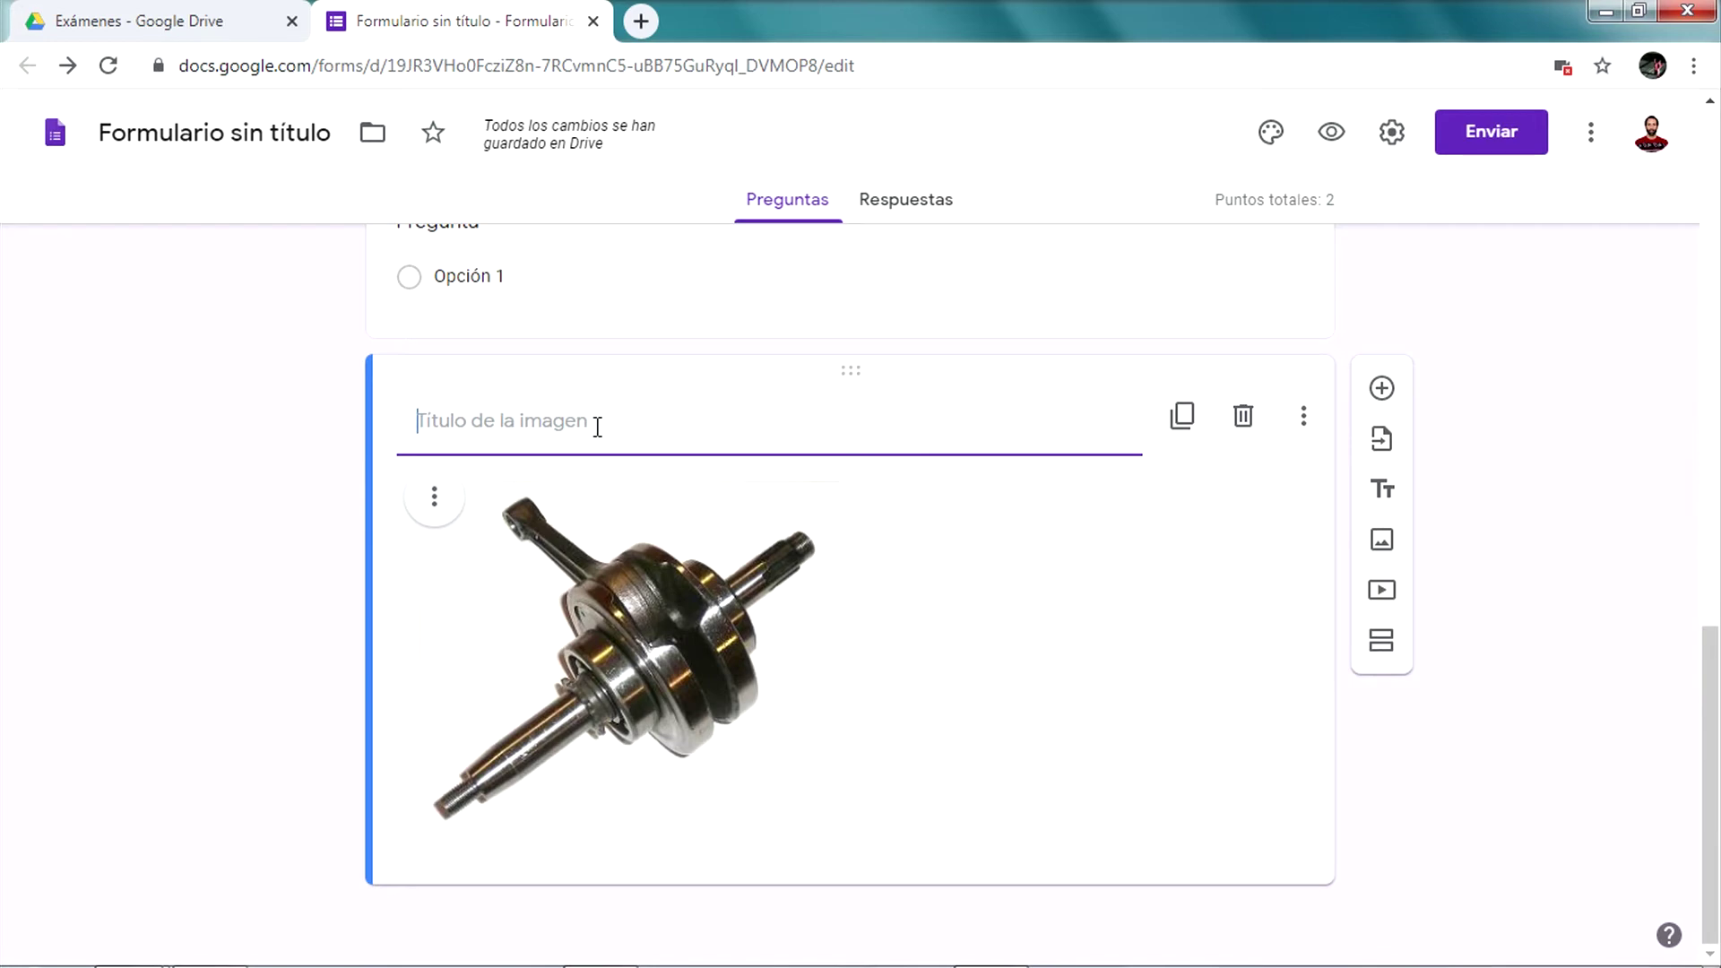
Type 'Observe la imagen y responda:' as the crankshaft image's title
scroll(642, 482, up, 1)
text(Obser)
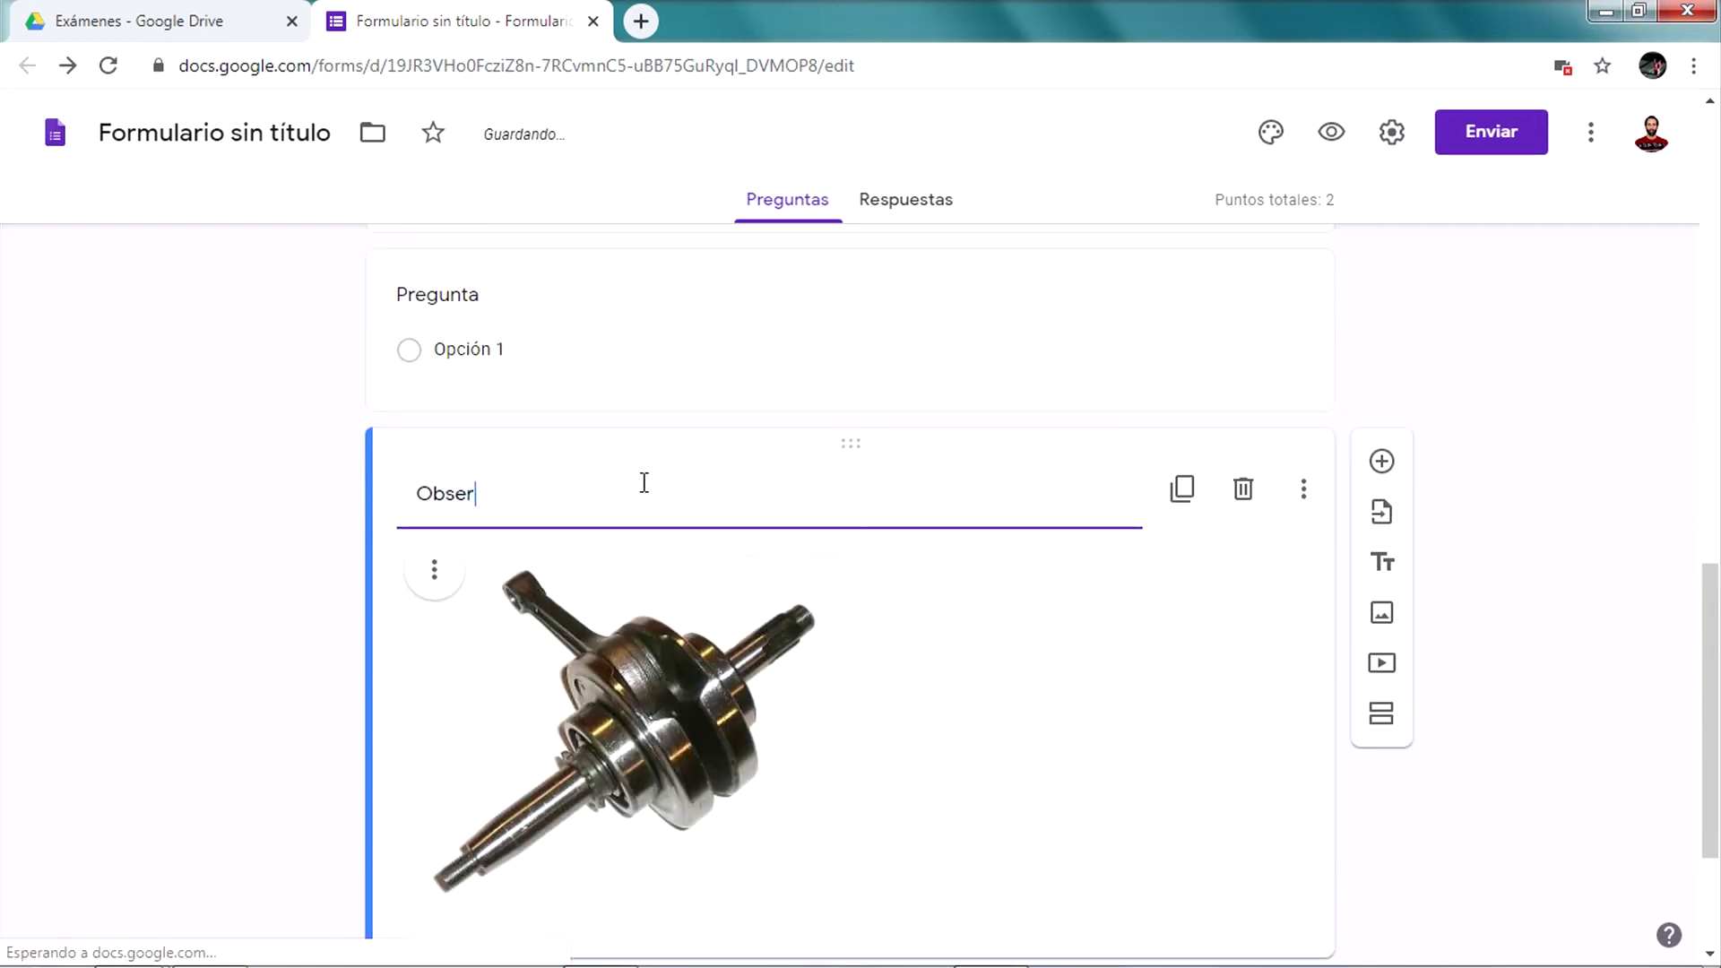
text(ve la in)
key(BackSpace)
text(me)
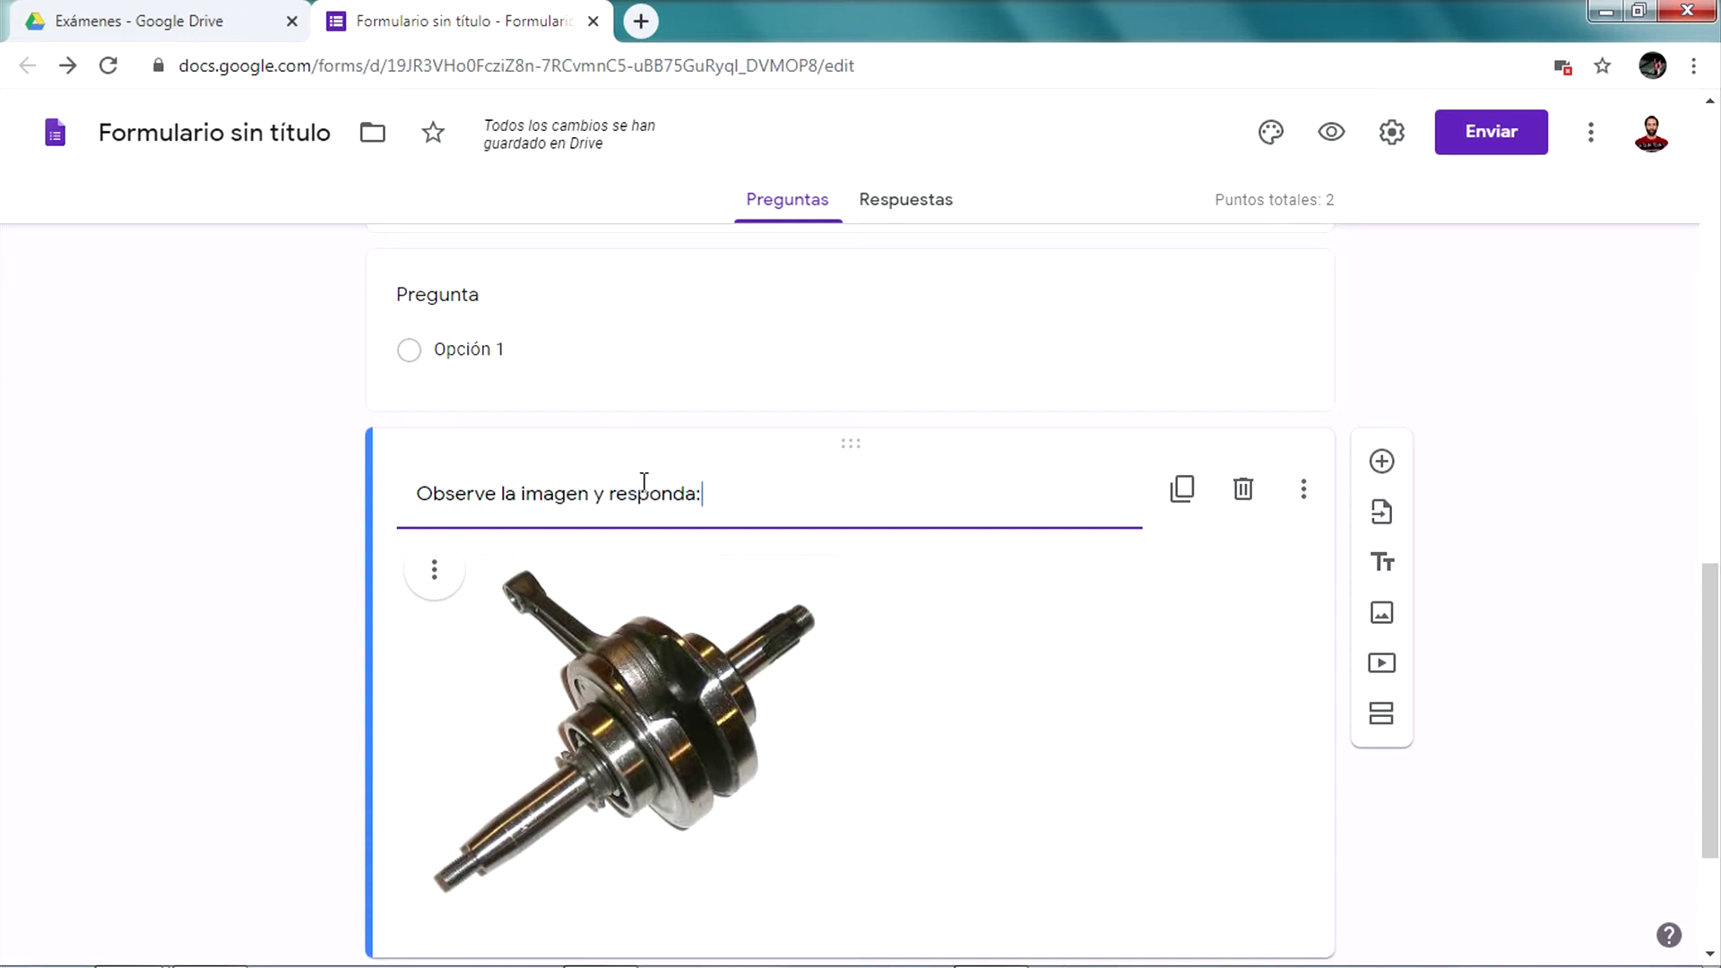
text(gen y responda:)
click(1090, 651)
scroll(1091, 651, down, 3)
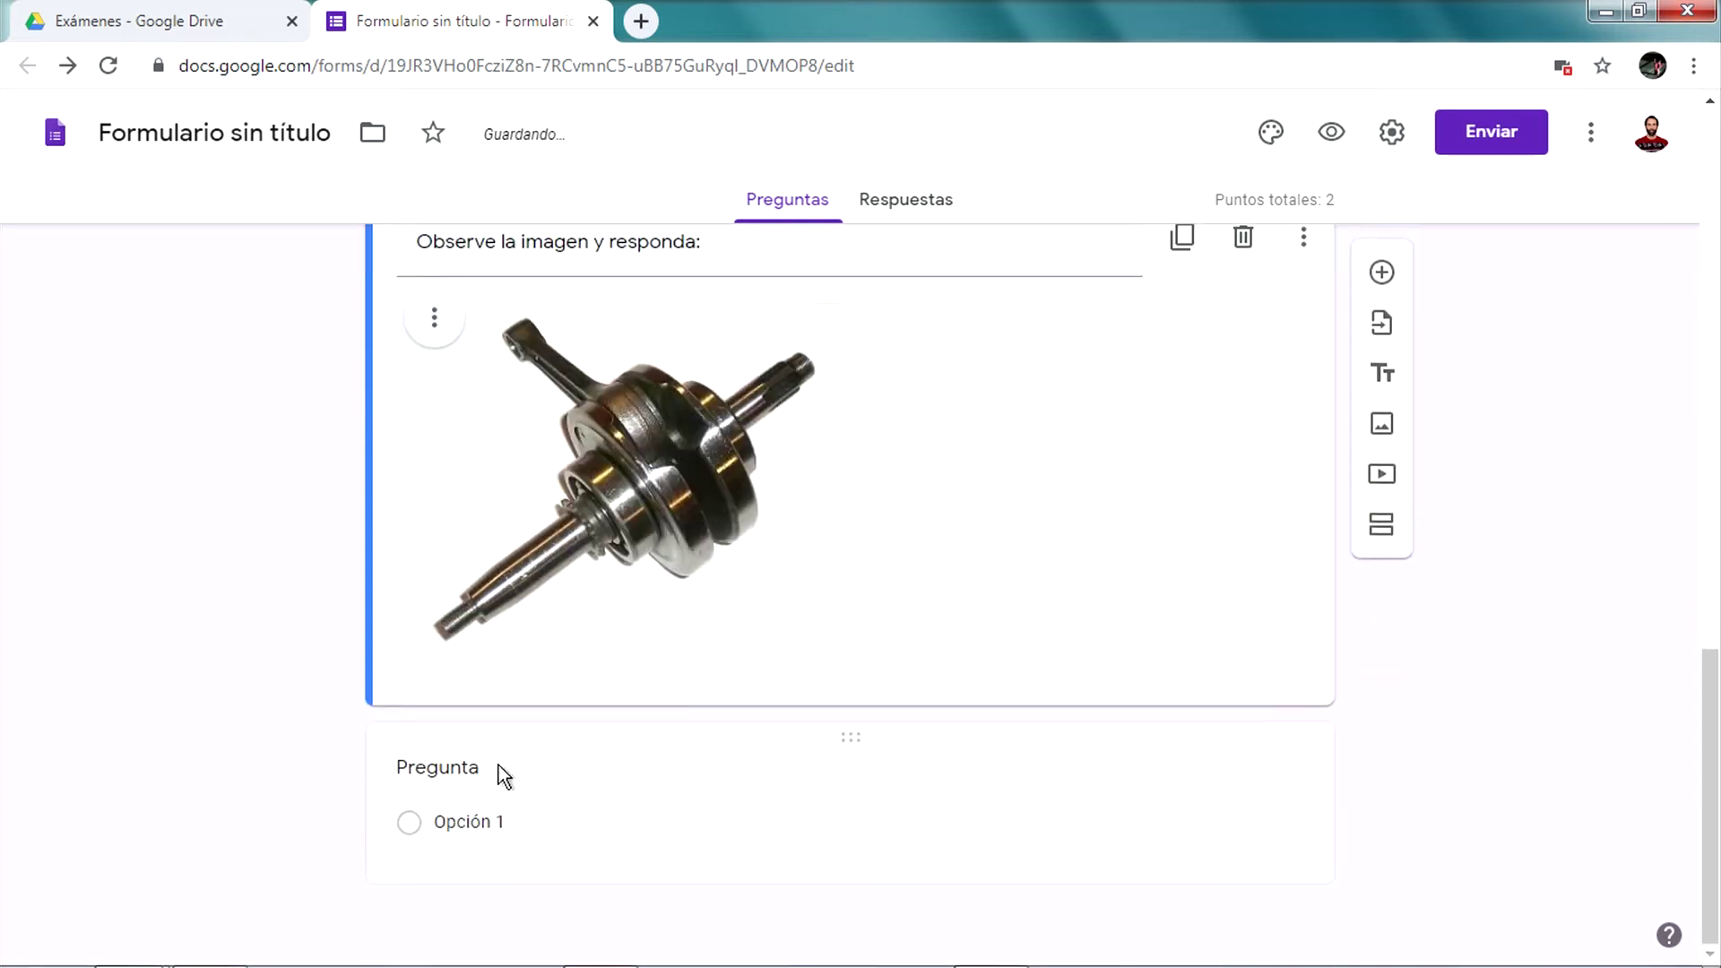
Title the question '¿Cómo se llama esta pieza?' and make it multiple choice
click(495, 769)
text(¿)
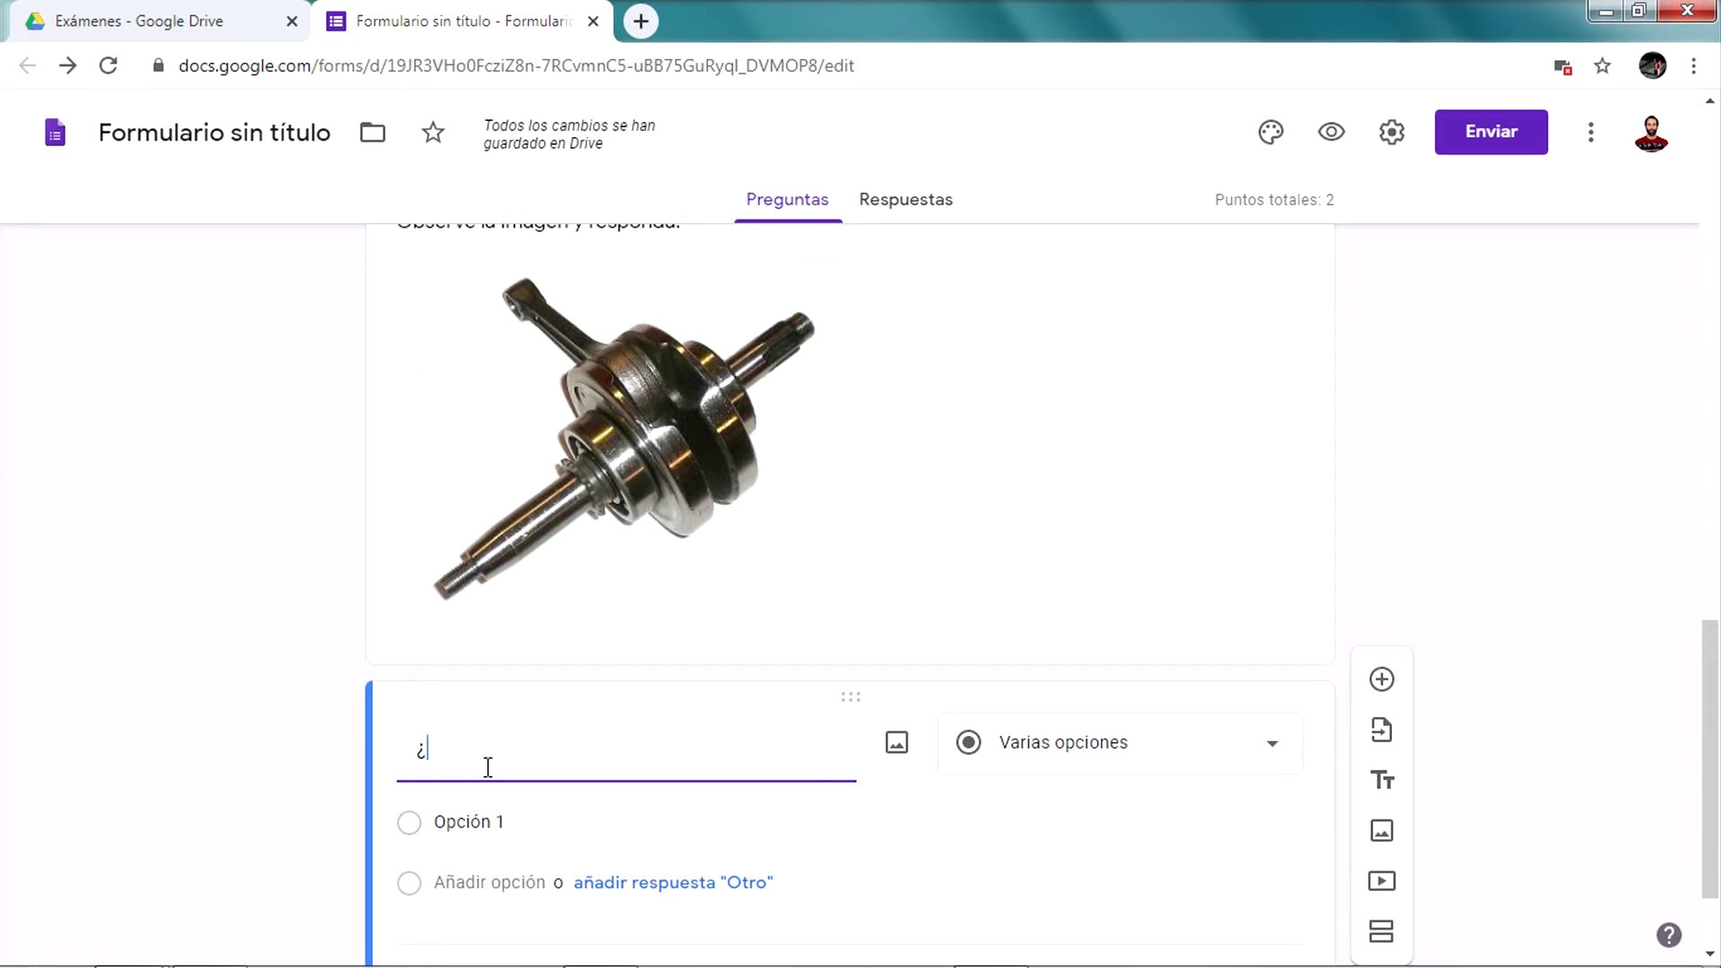
text(Cómo se llama esa pieza?)
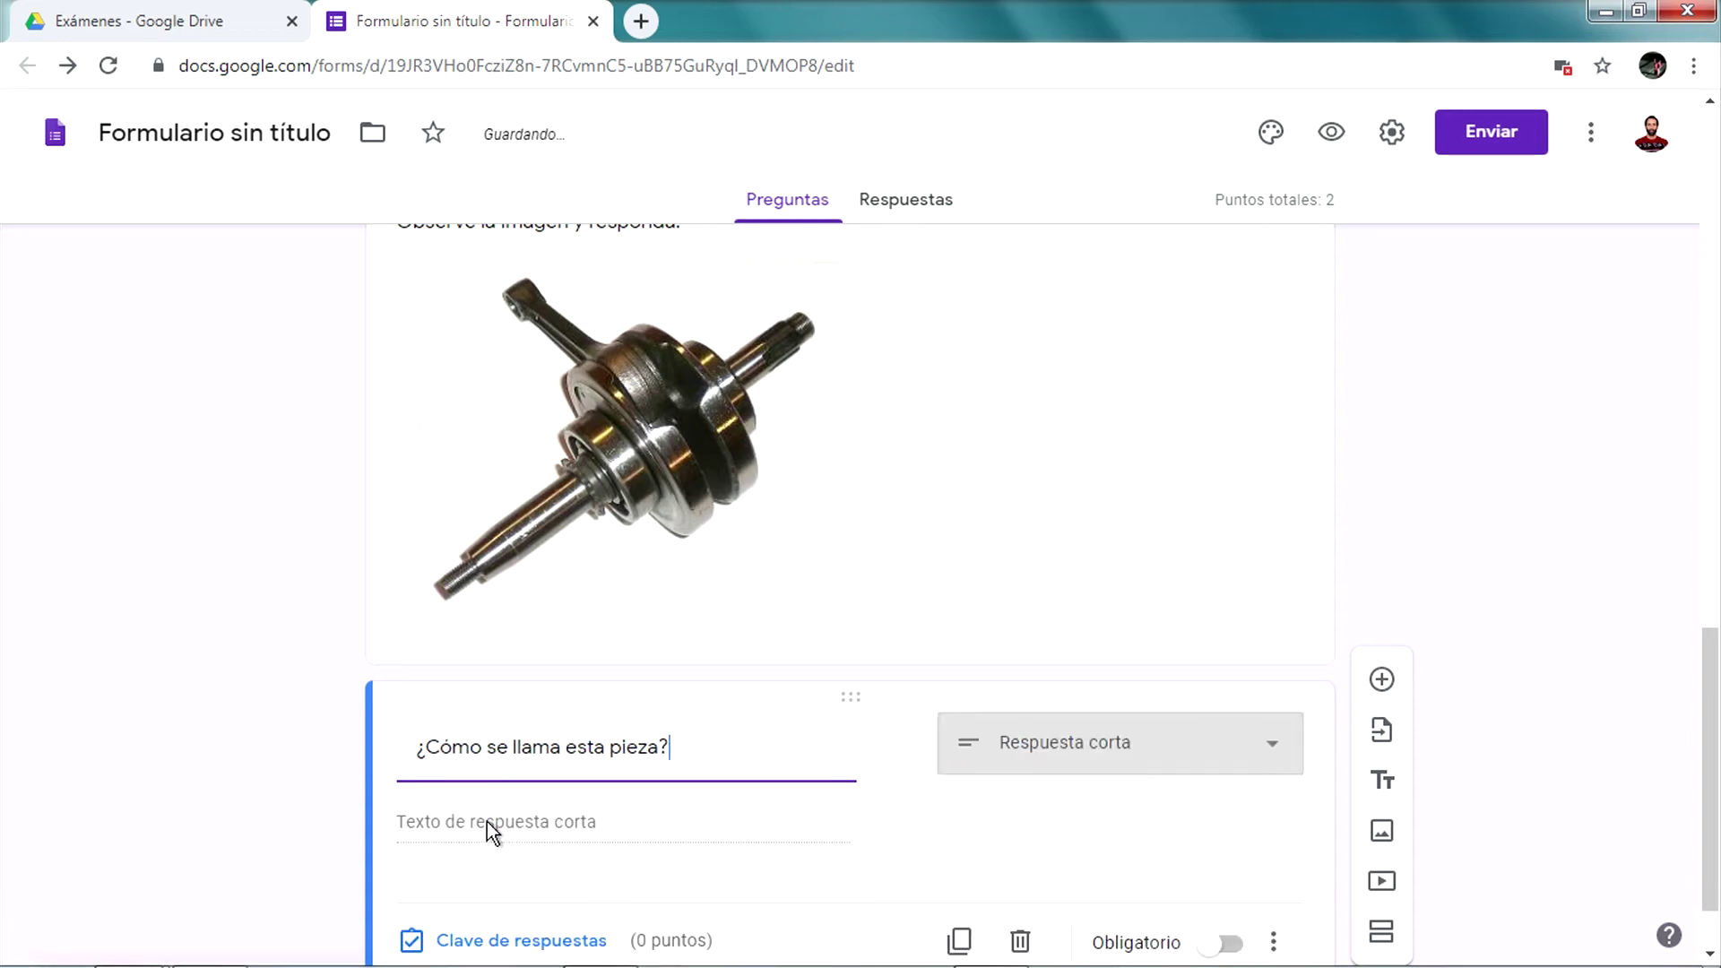
click(487, 821)
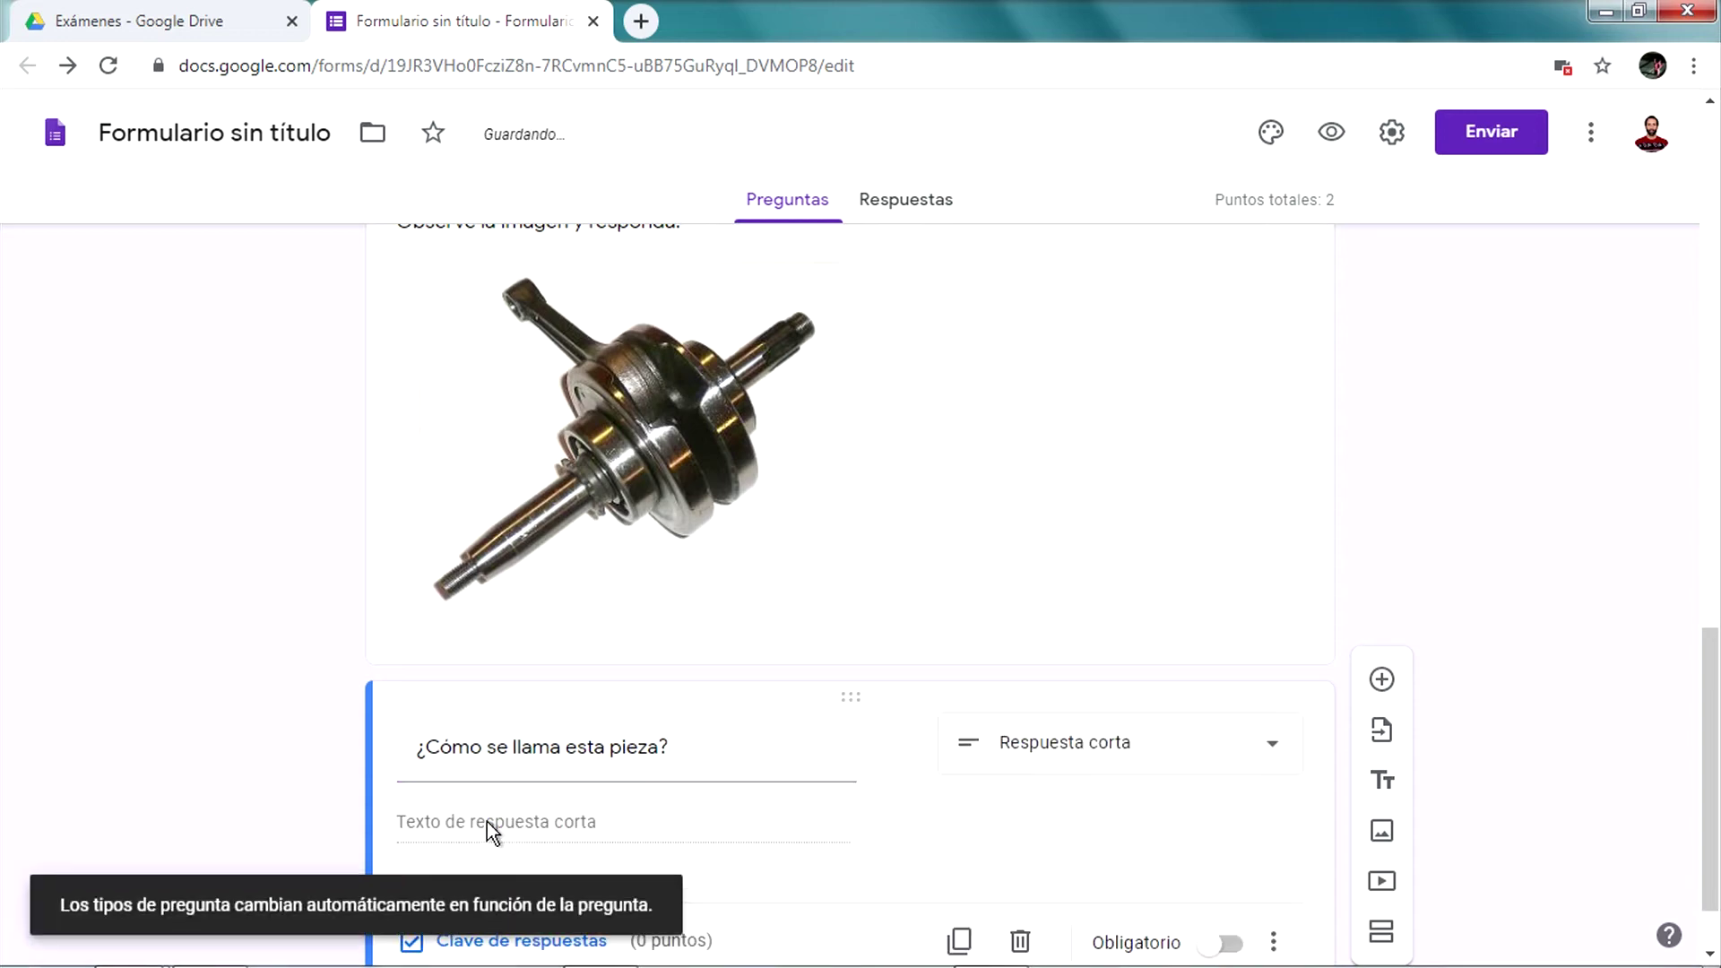
scroll(1091, 665, down, 1)
click(1091, 666)
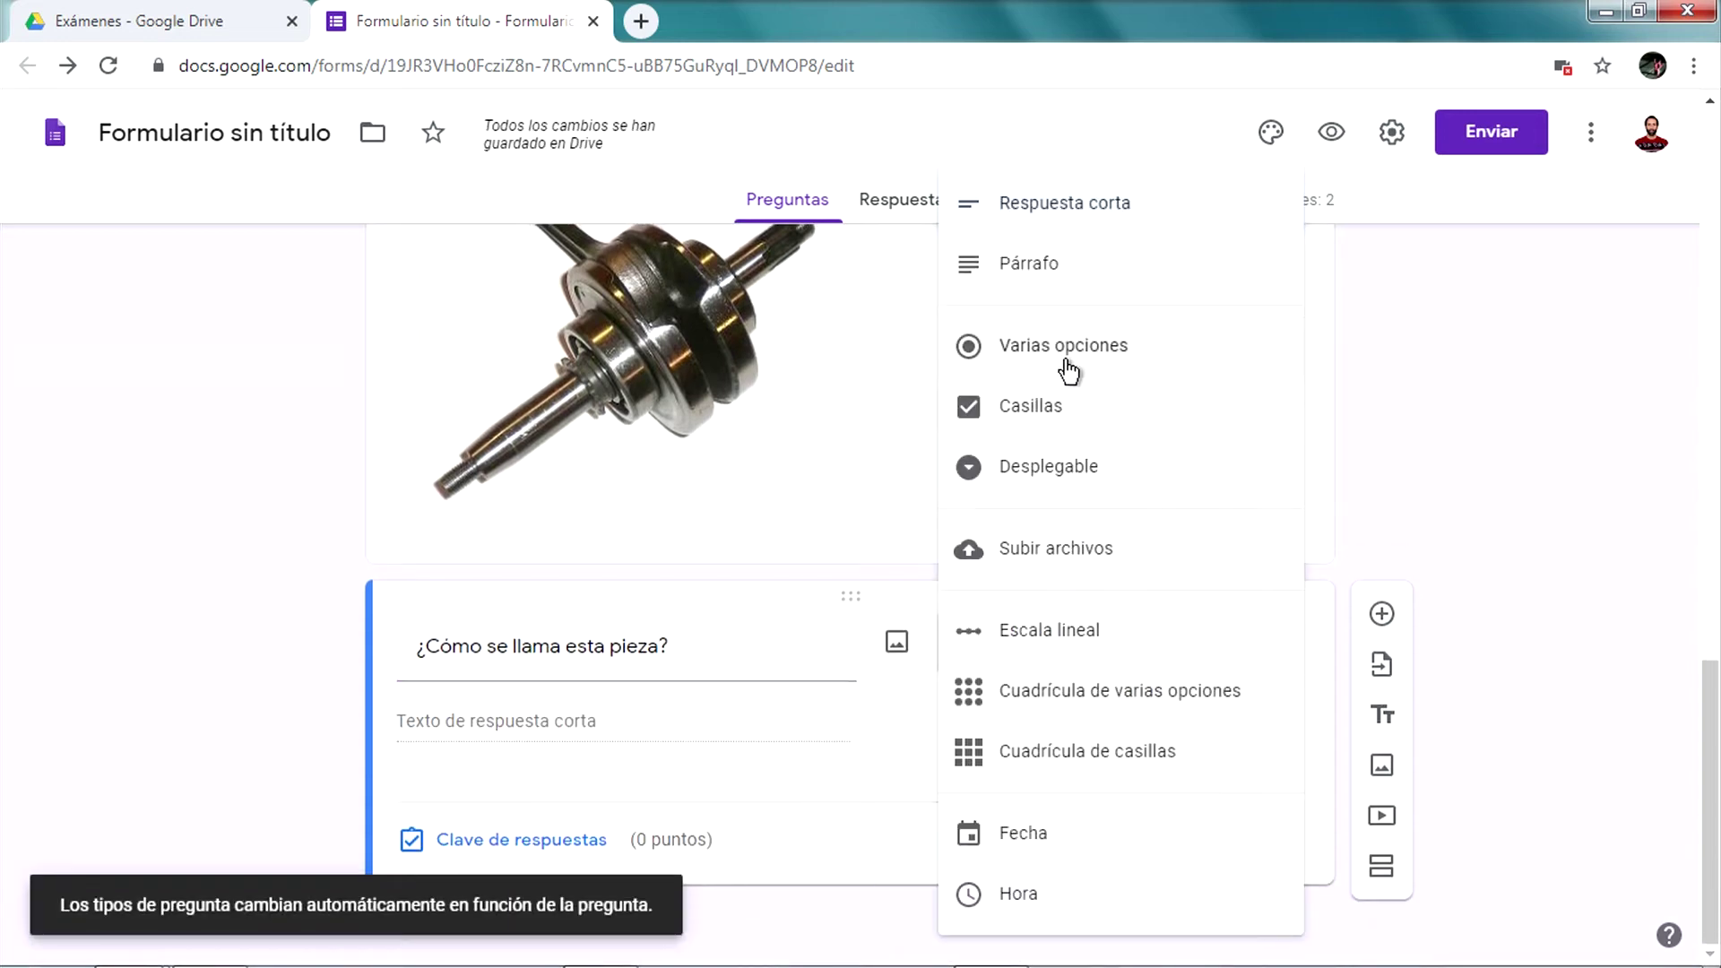
key(Return)
Enter the answer options Cigueñal, Embrague and Escape
click(511, 731)
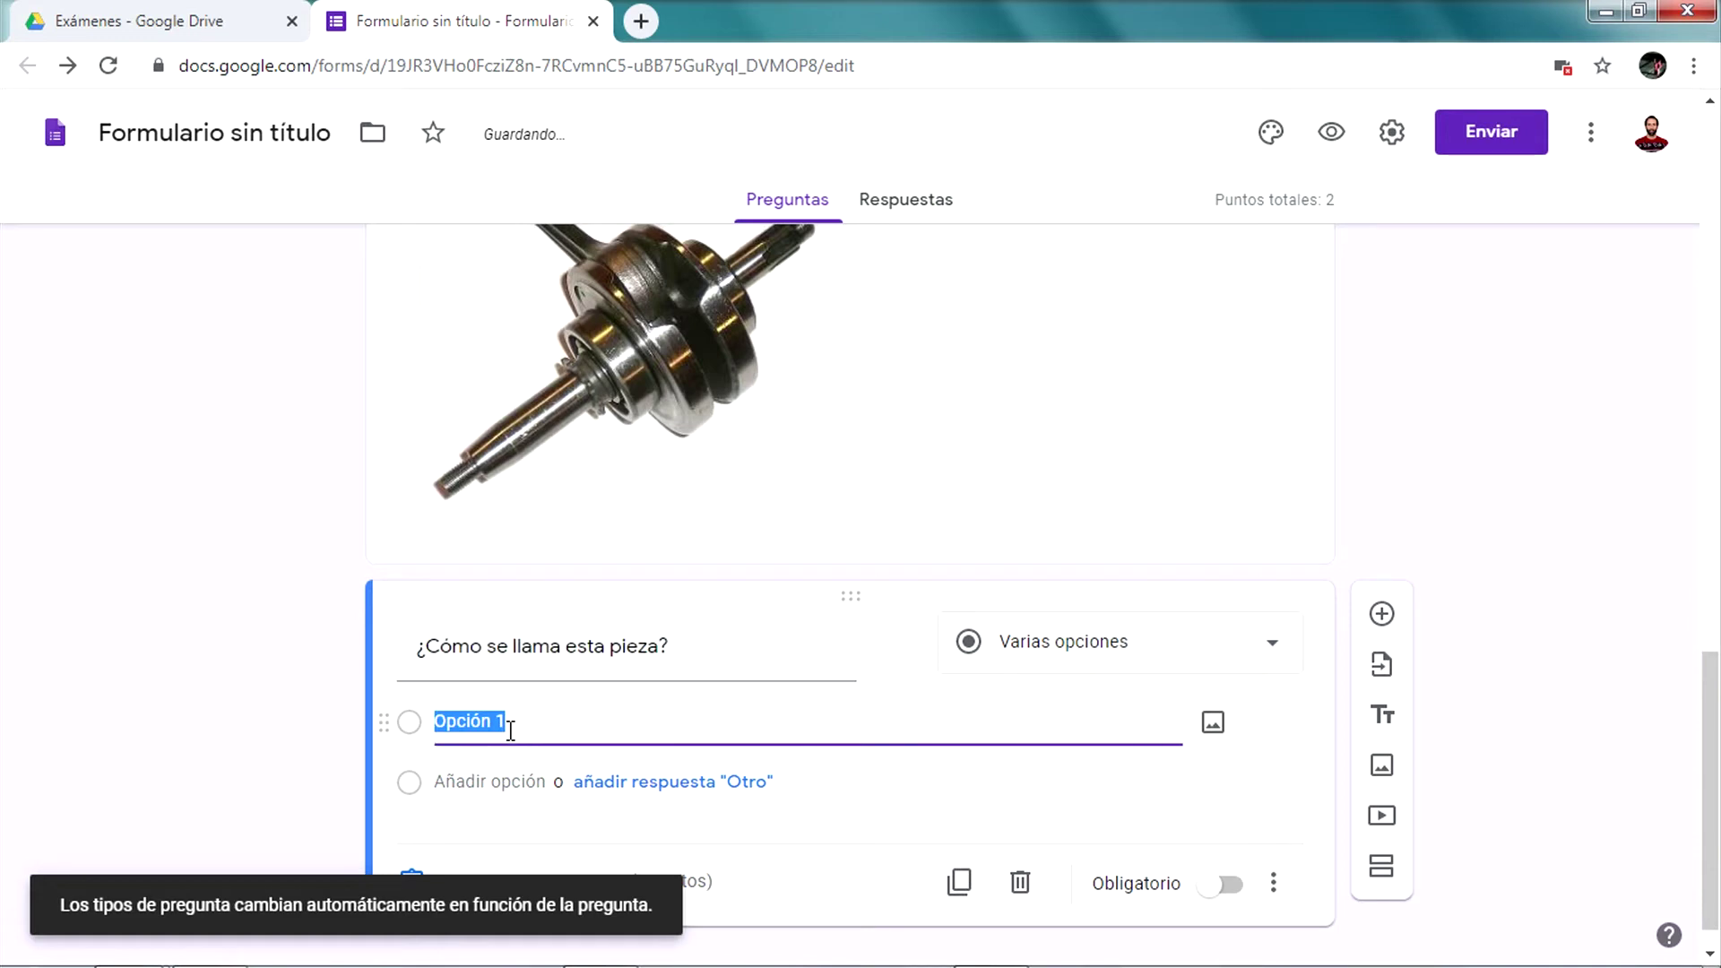
text(Cieg)
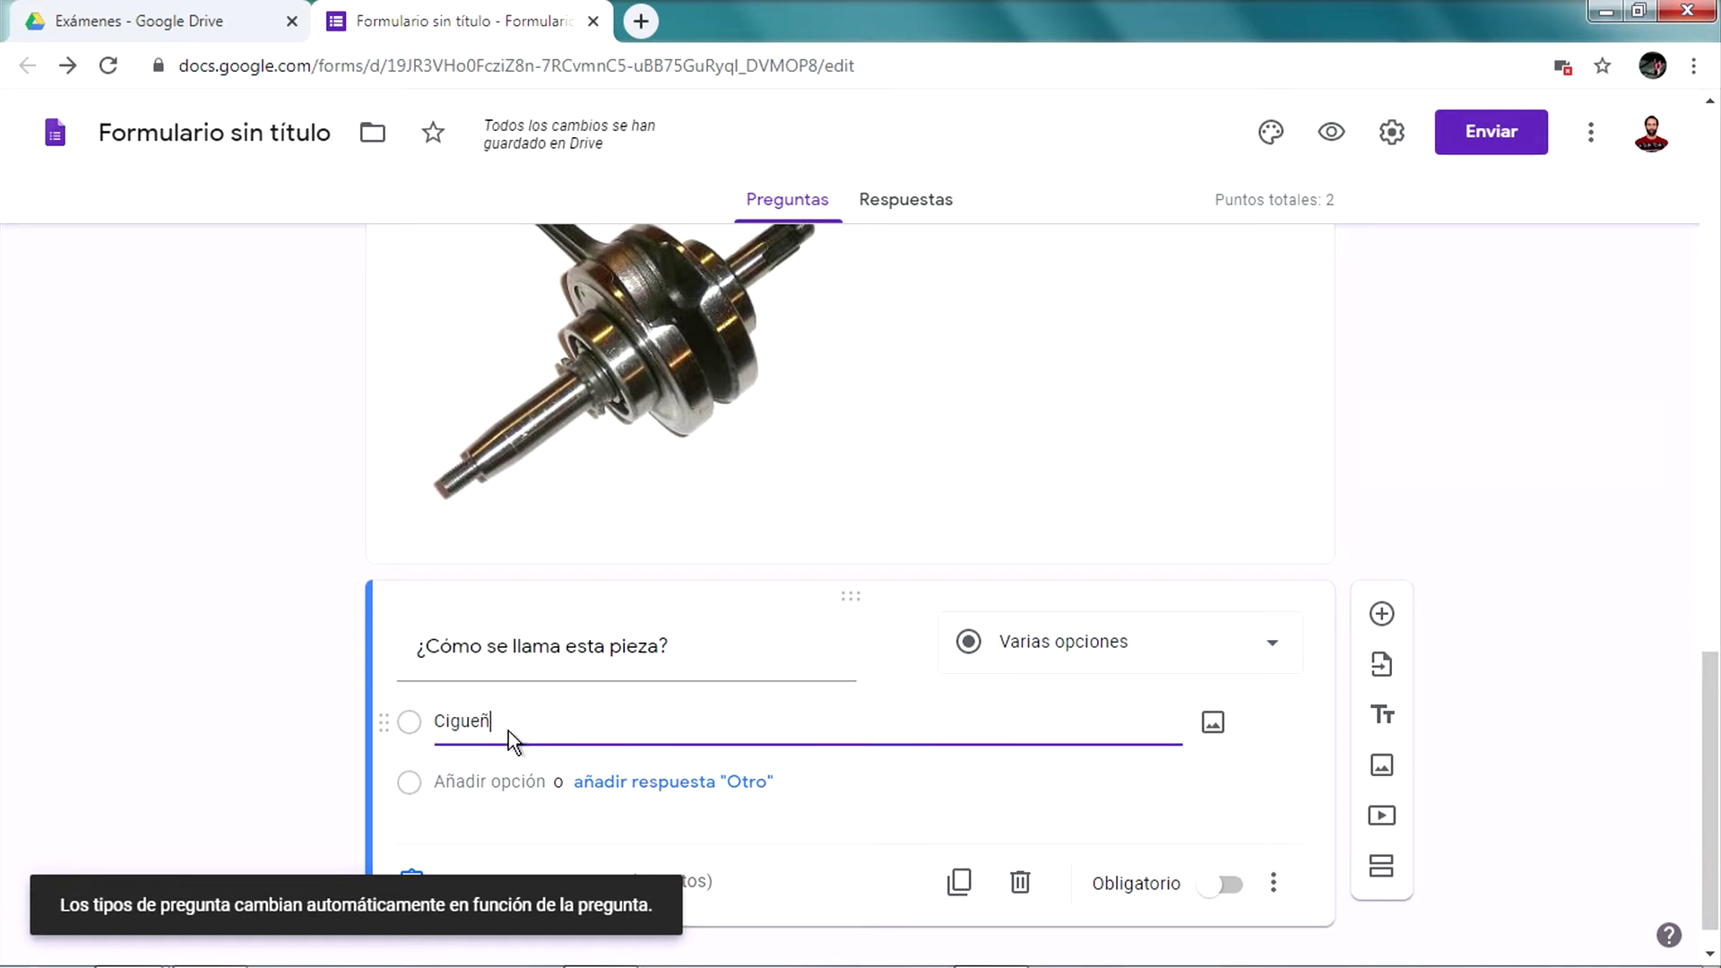
text(eñal)
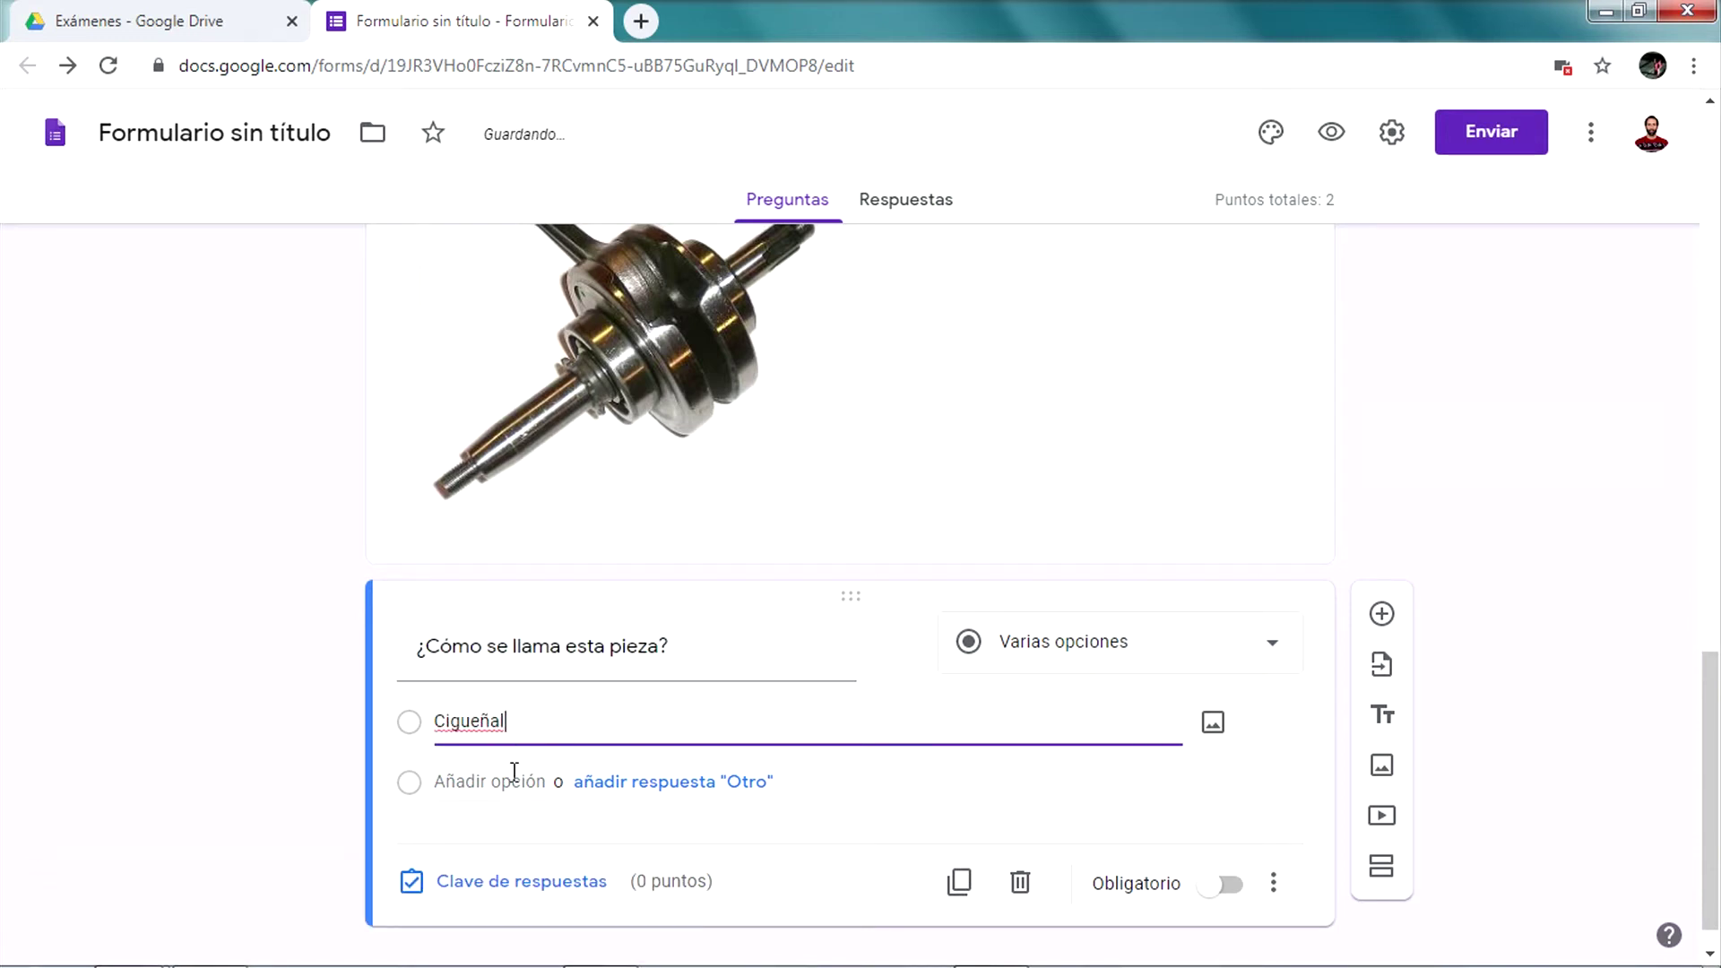
click(515, 781)
text(En)
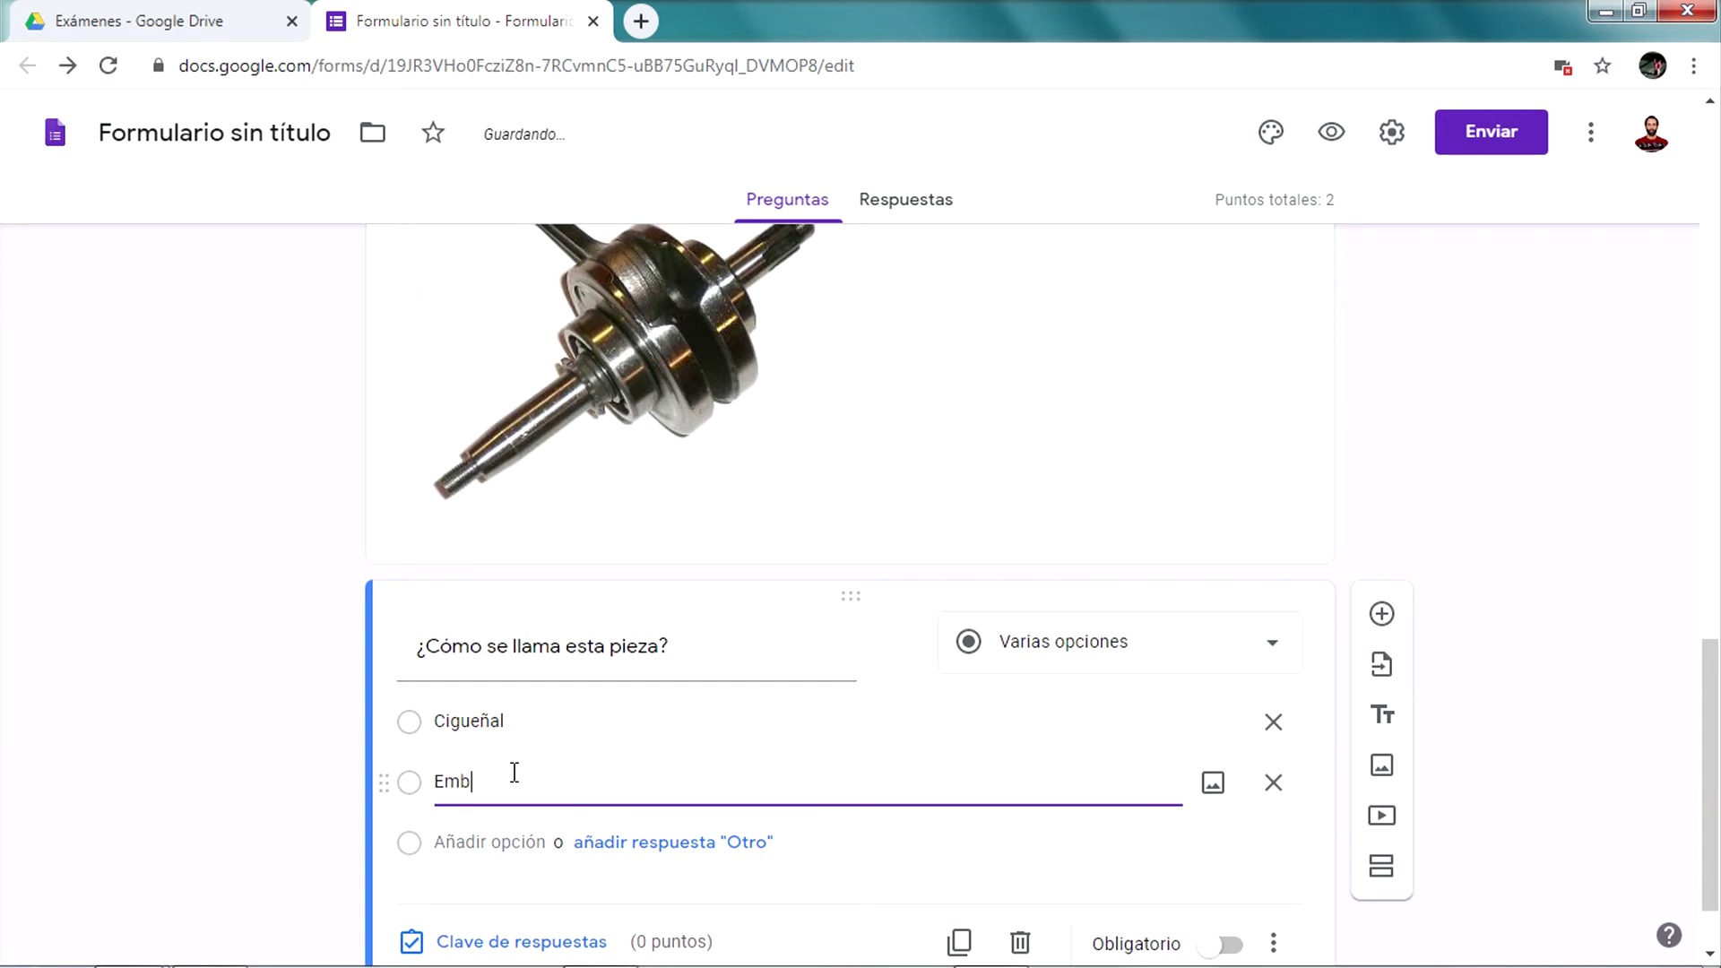
click(500, 843)
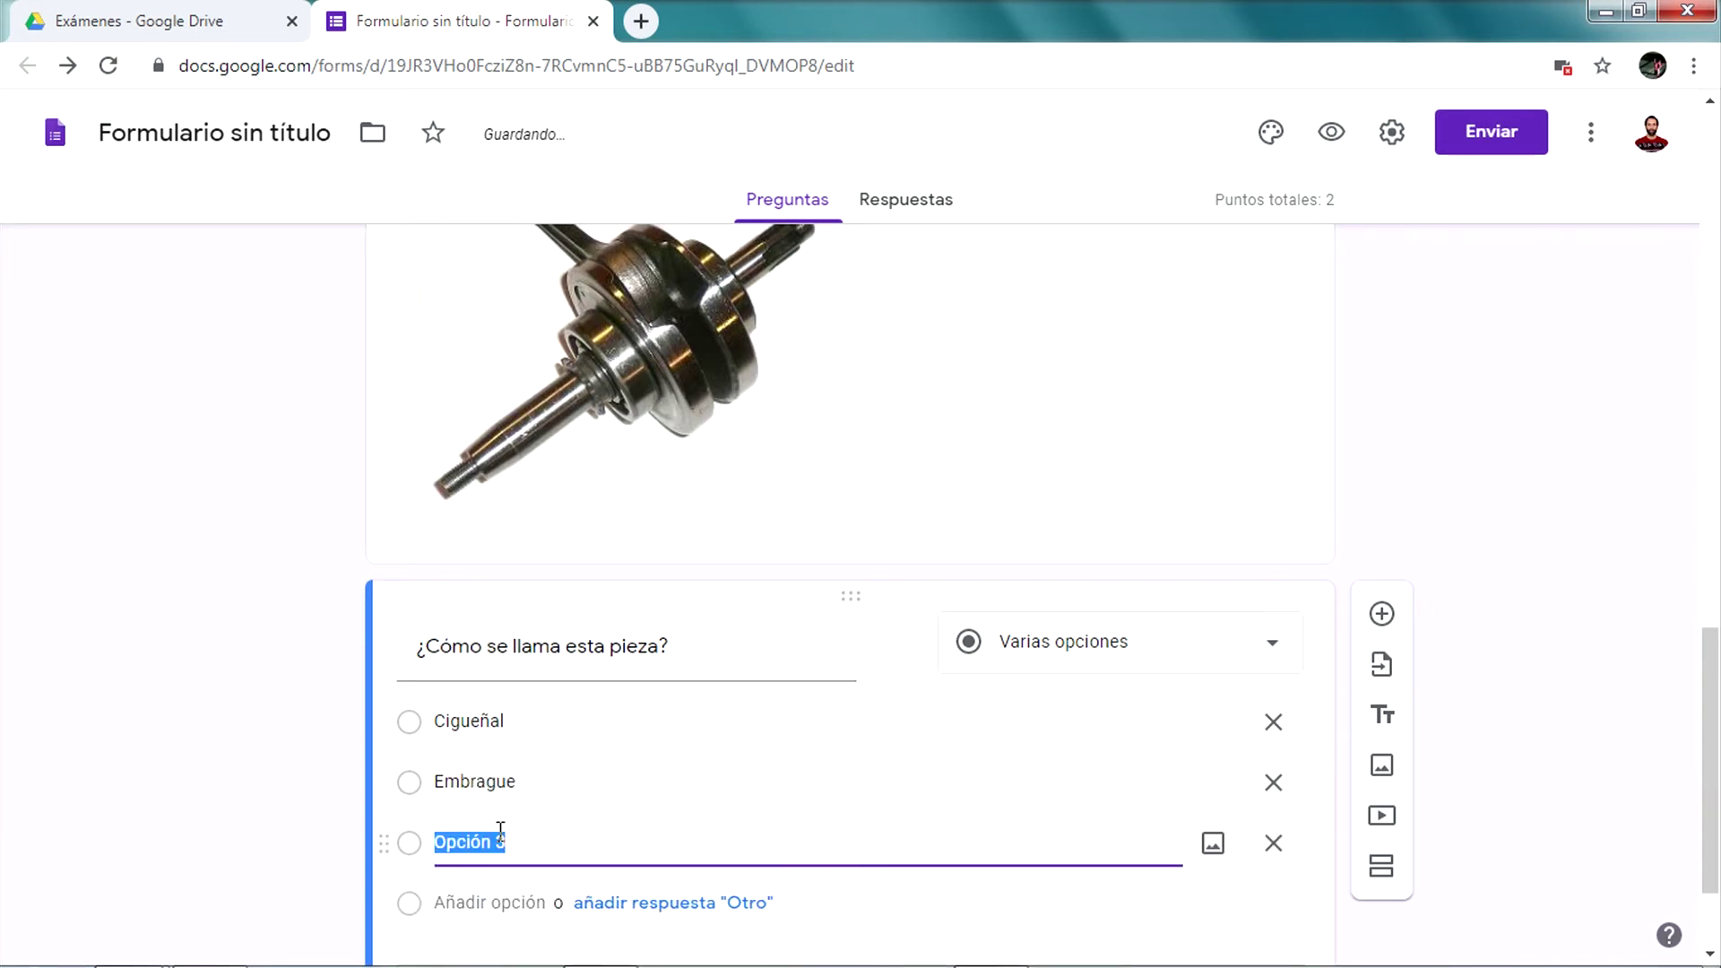
text(Escape)
click(373, 671)
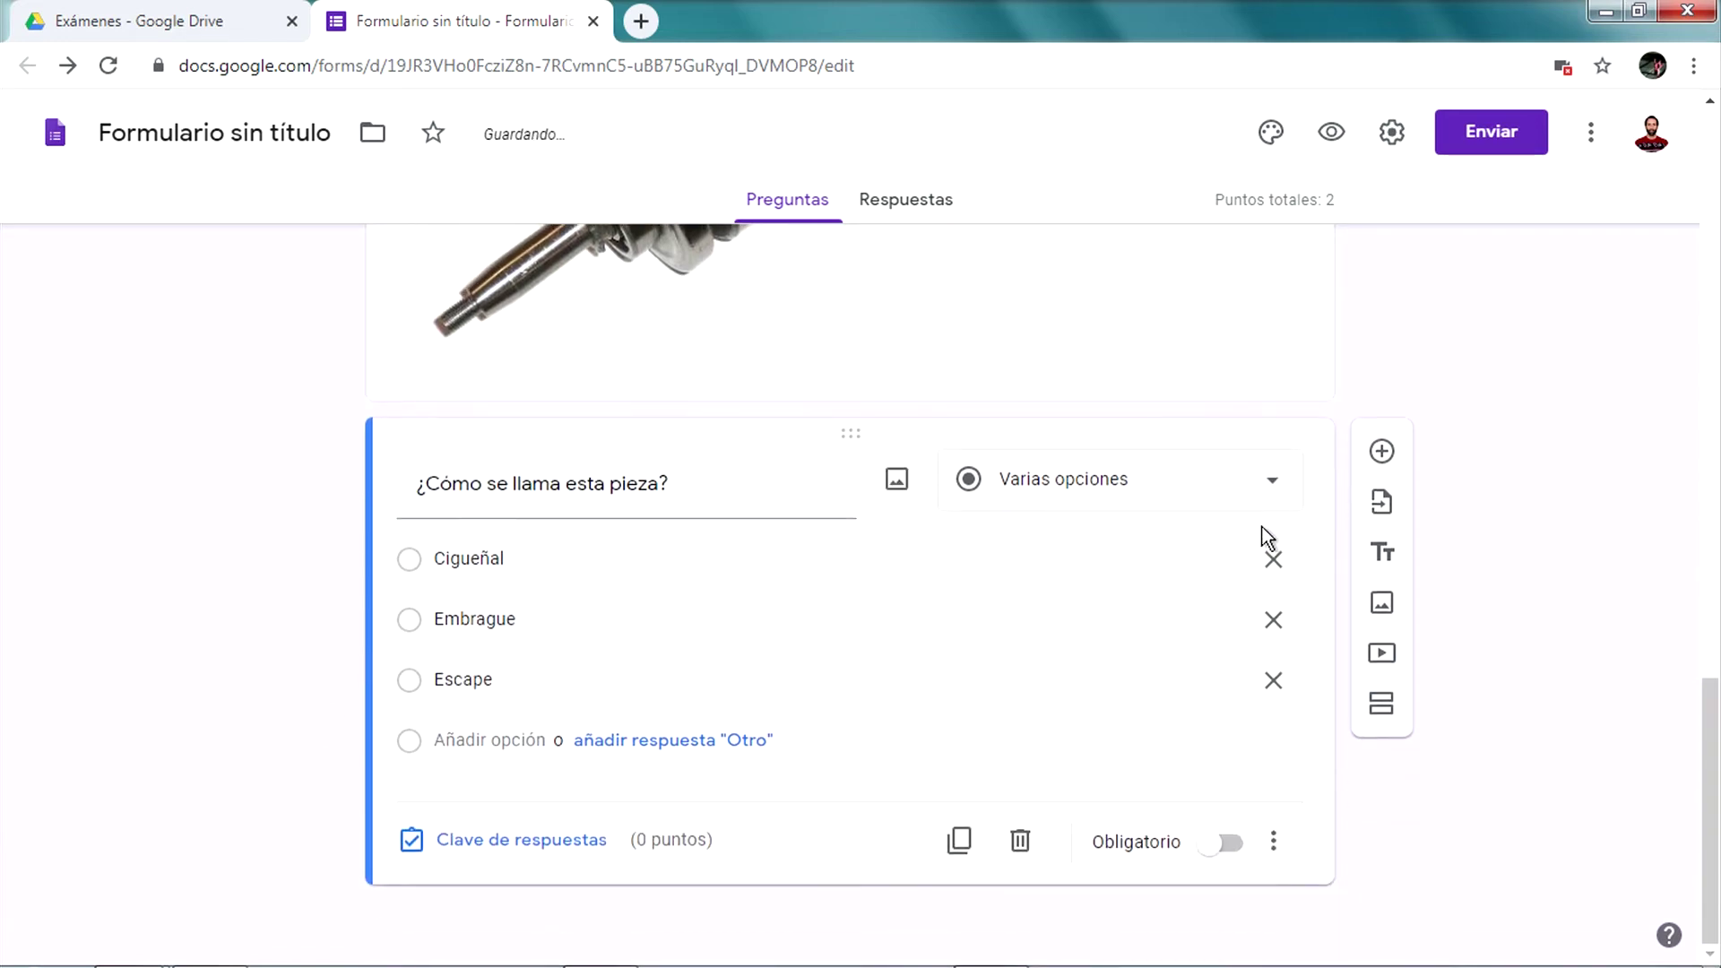
Mark Cigueñal as the correct answer in the answer key
click(437, 844)
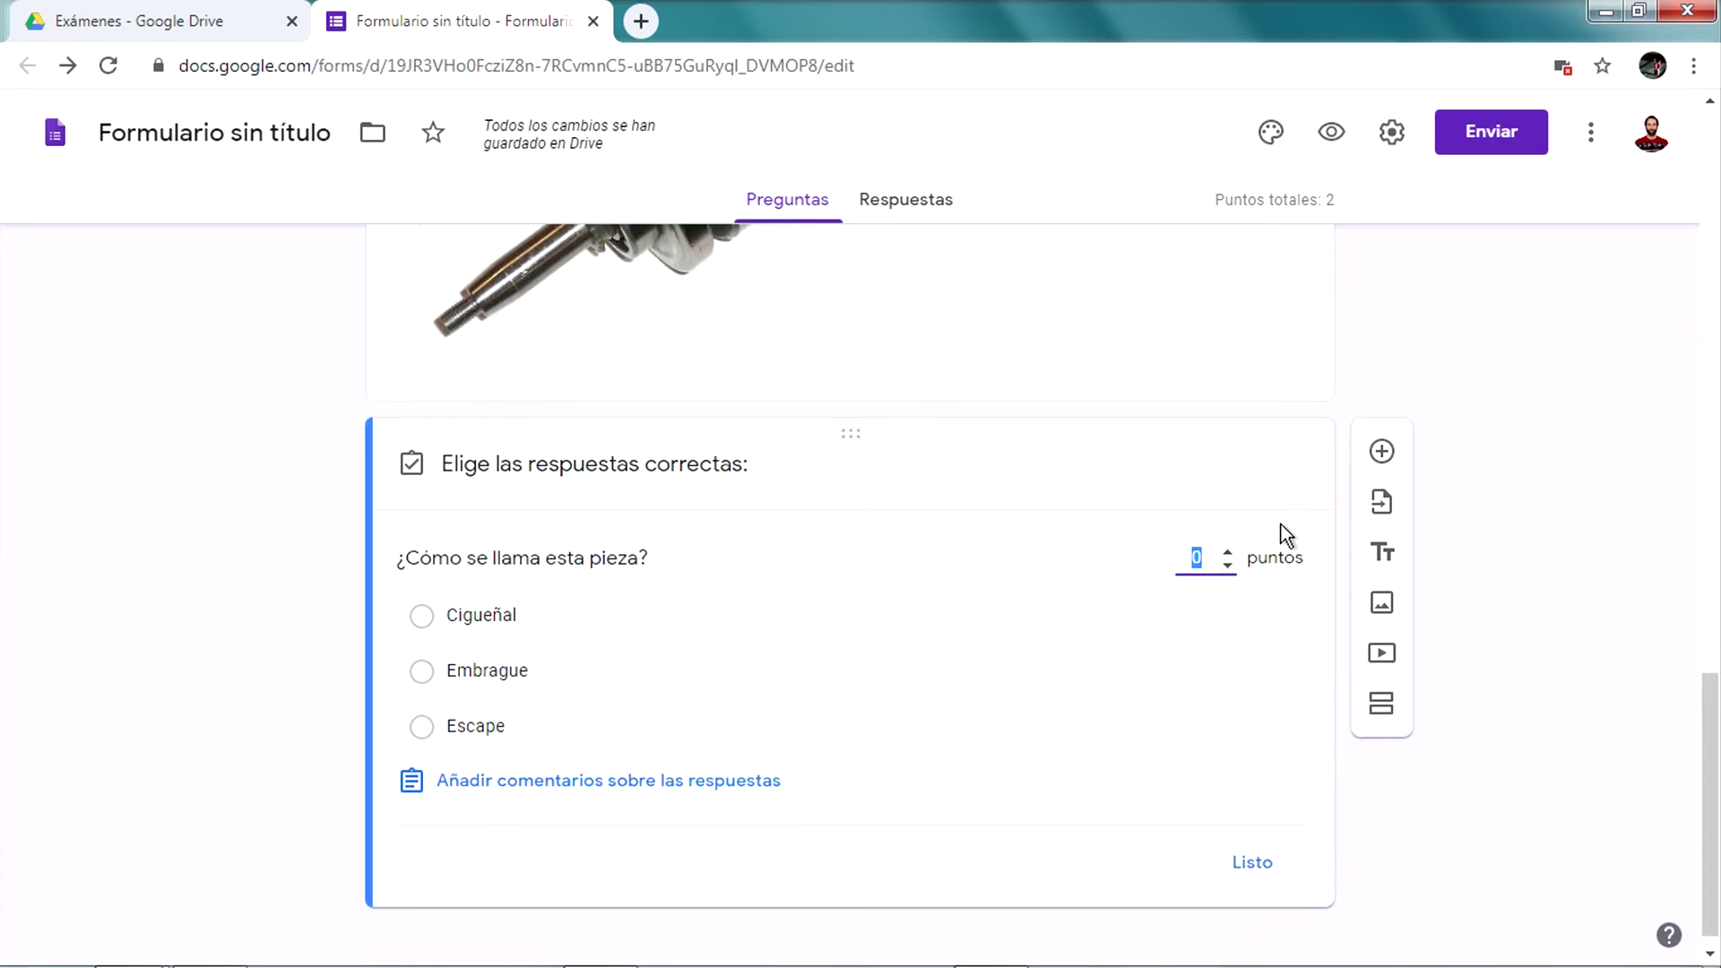
click(498, 617)
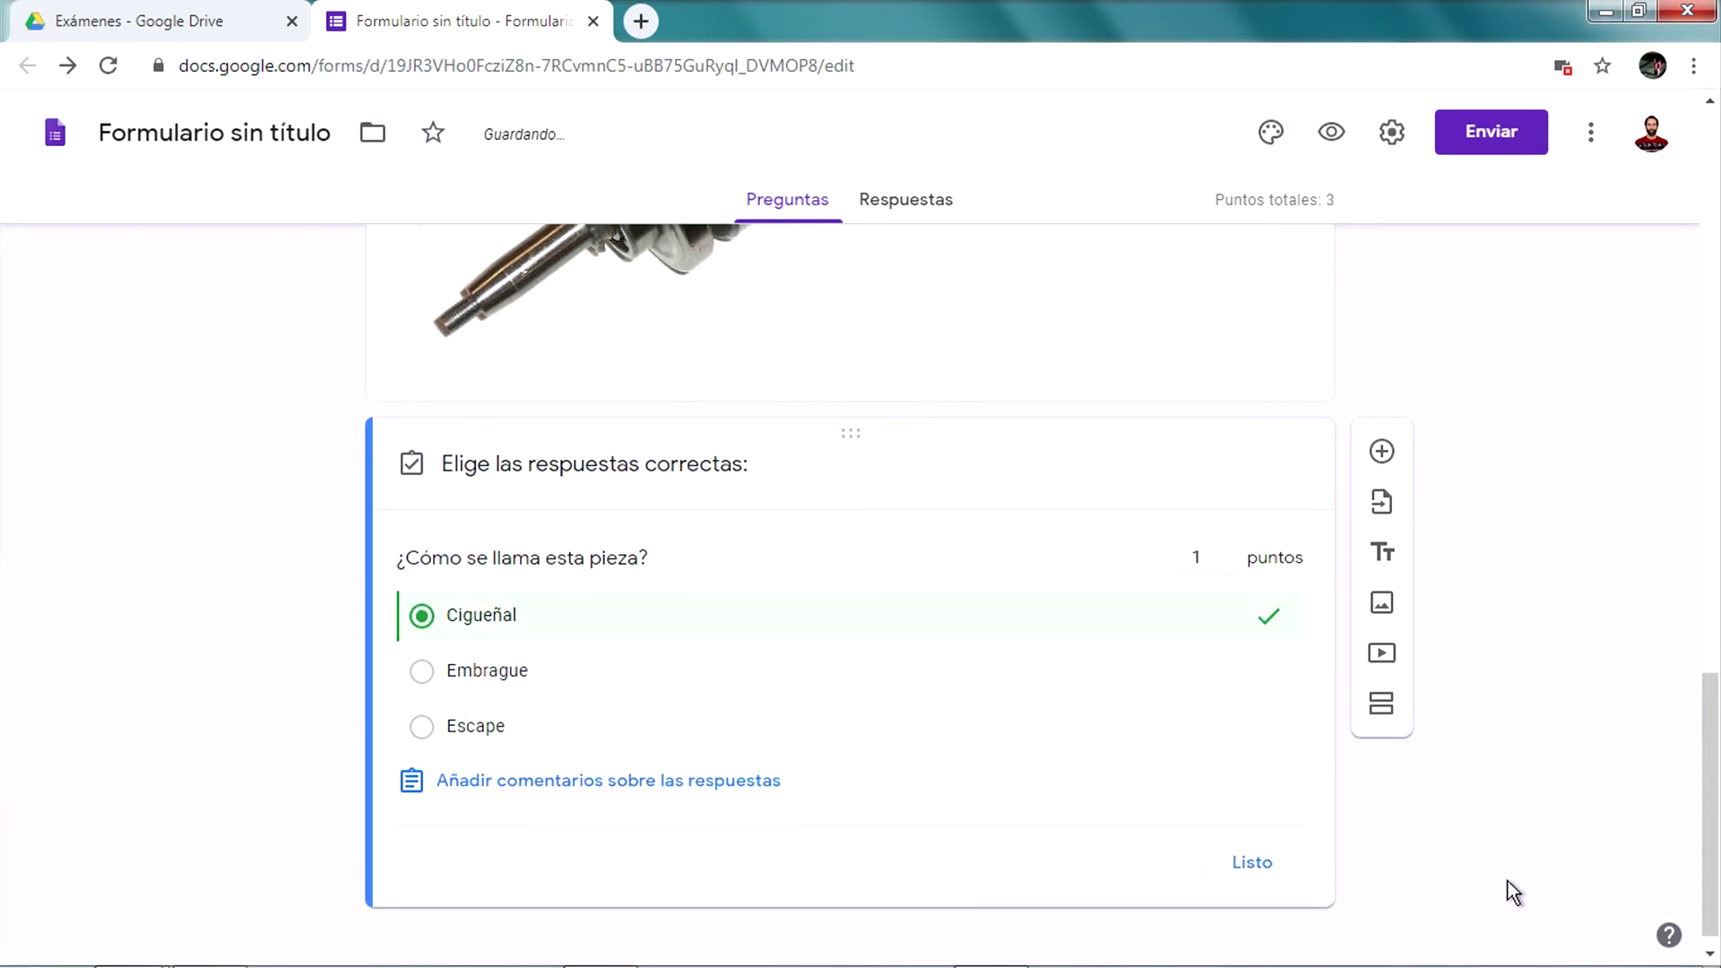
click(1253, 863)
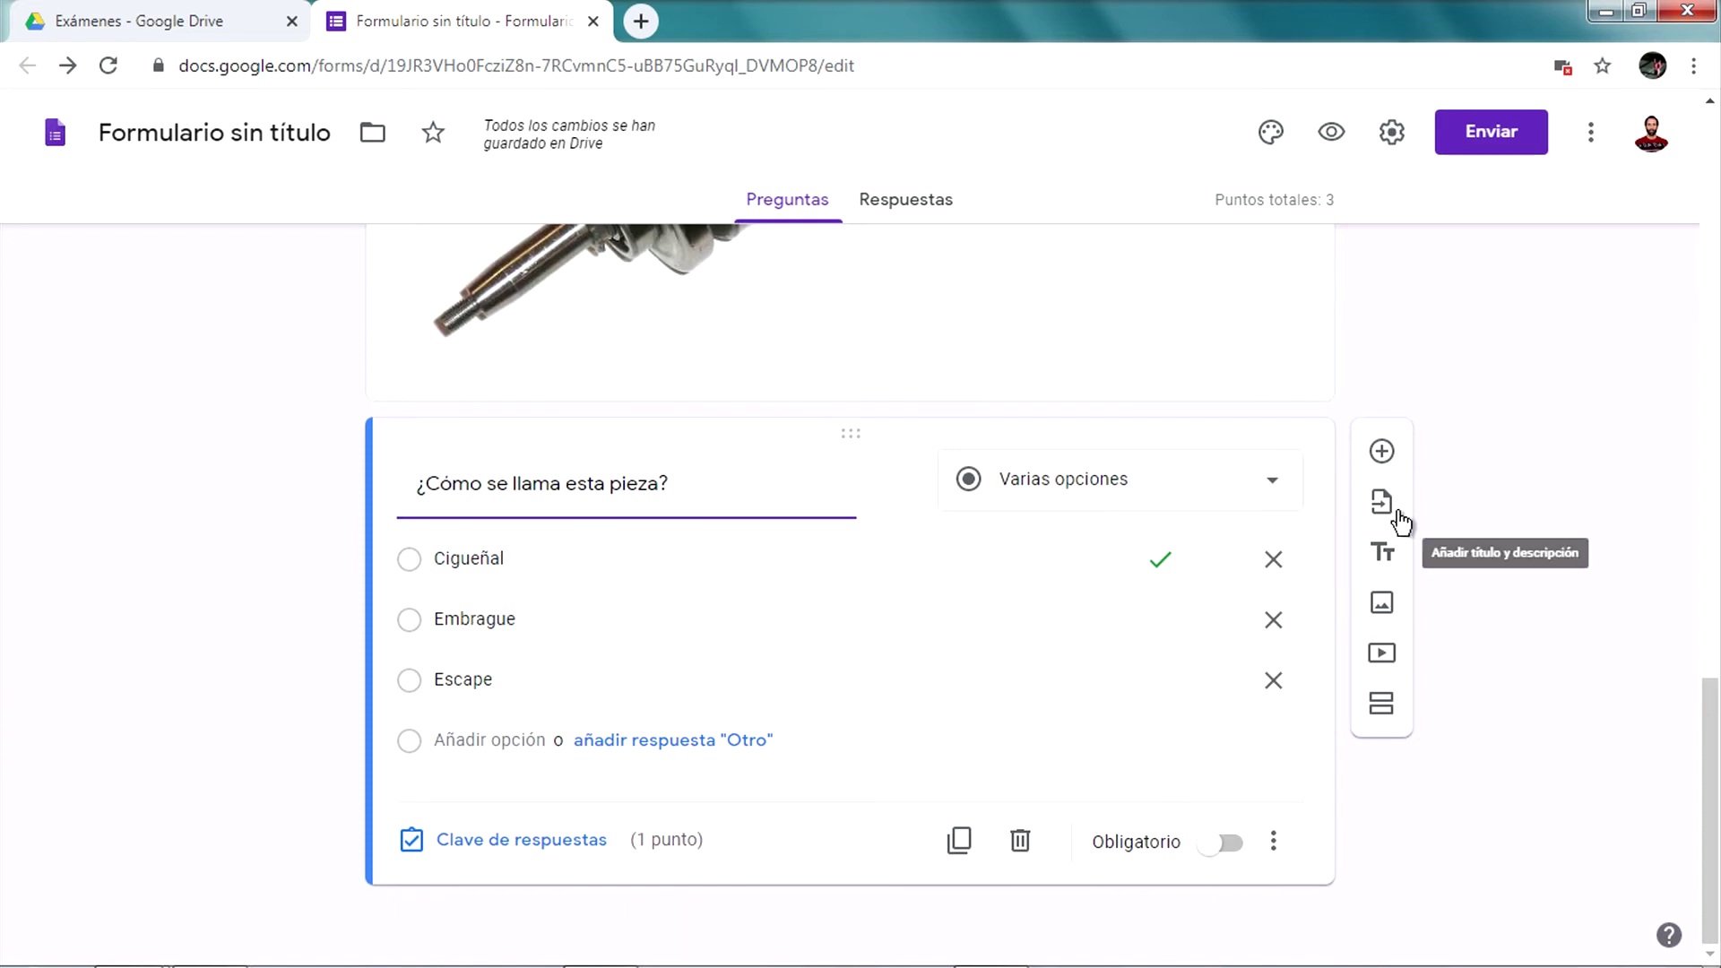
Add a checkbox question titled 'Mencione todas las piezas que ve en la imagen'
click(1382, 453)
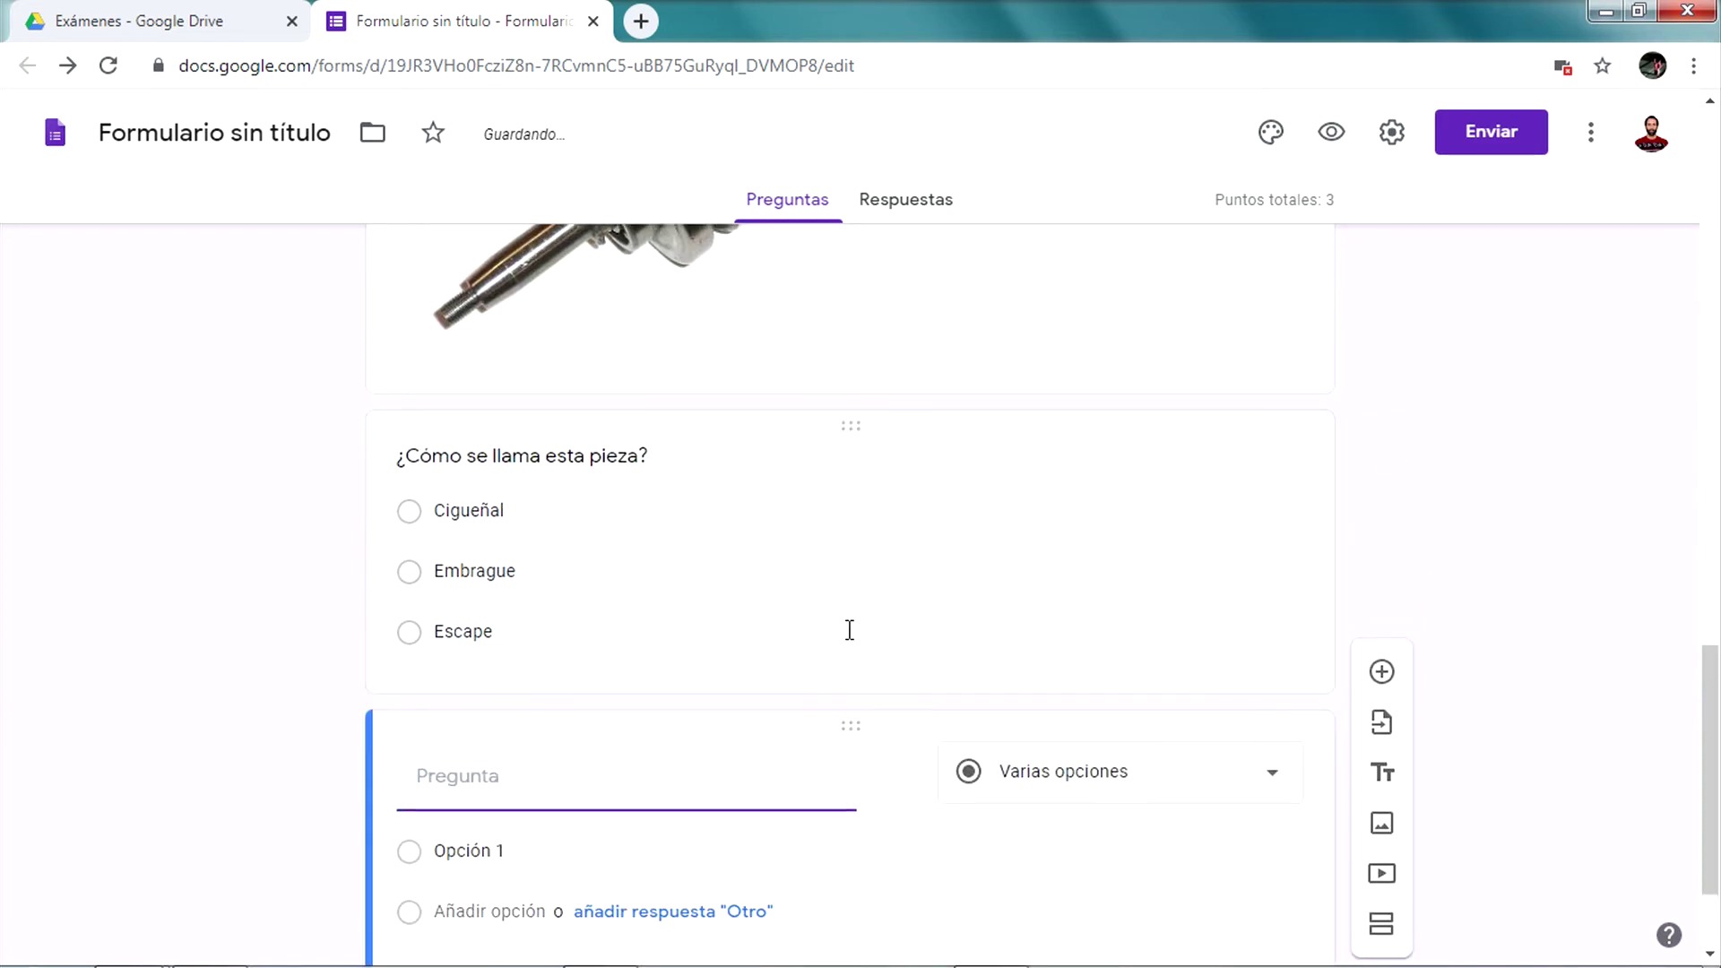
click(1065, 605)
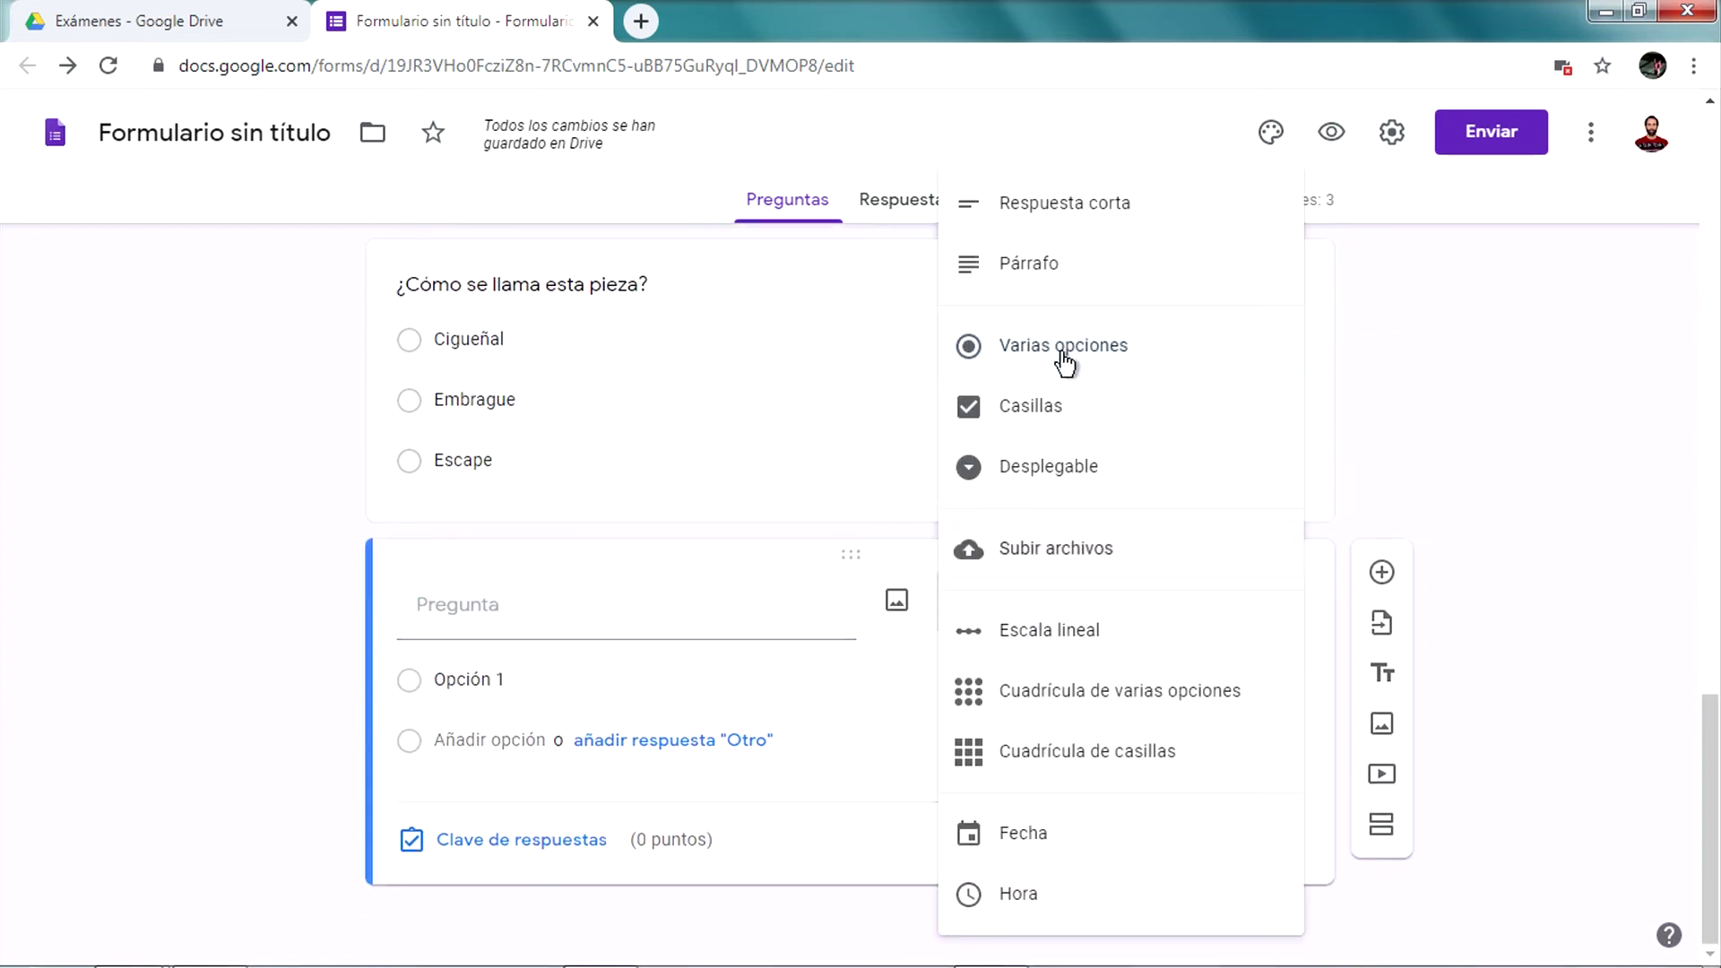
click(1096, 413)
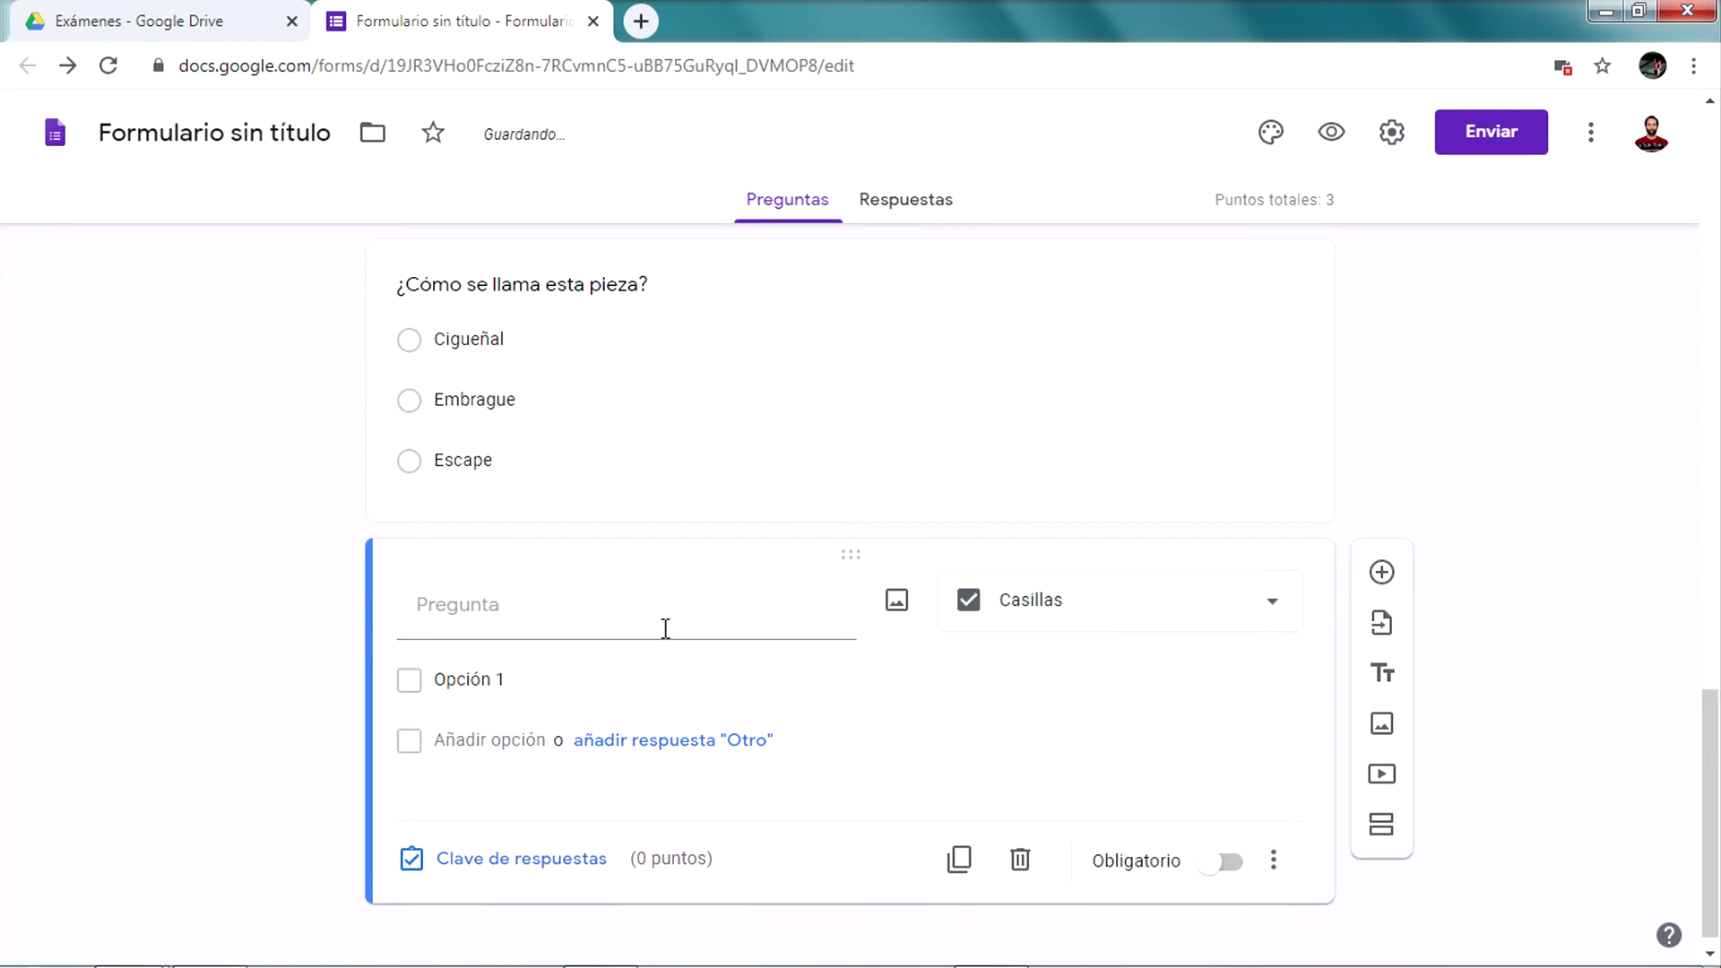
scroll(644, 618, up, 7)
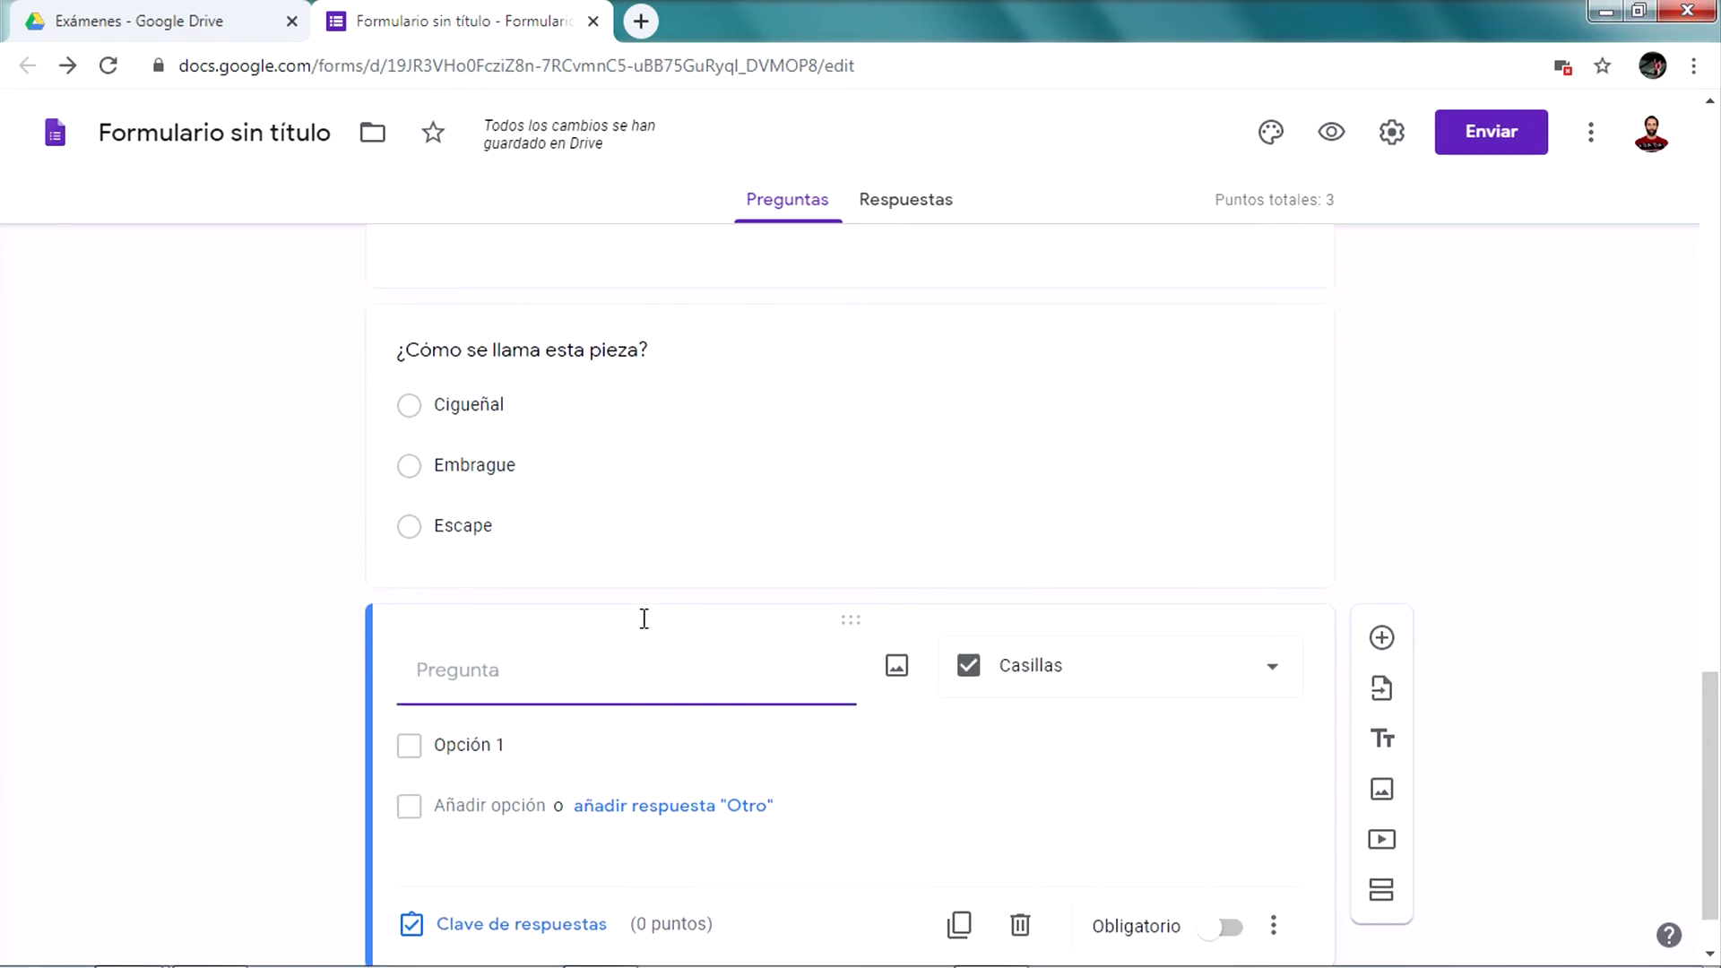
scroll(638, 581, down, 3)
scroll(638, 592, down, 4)
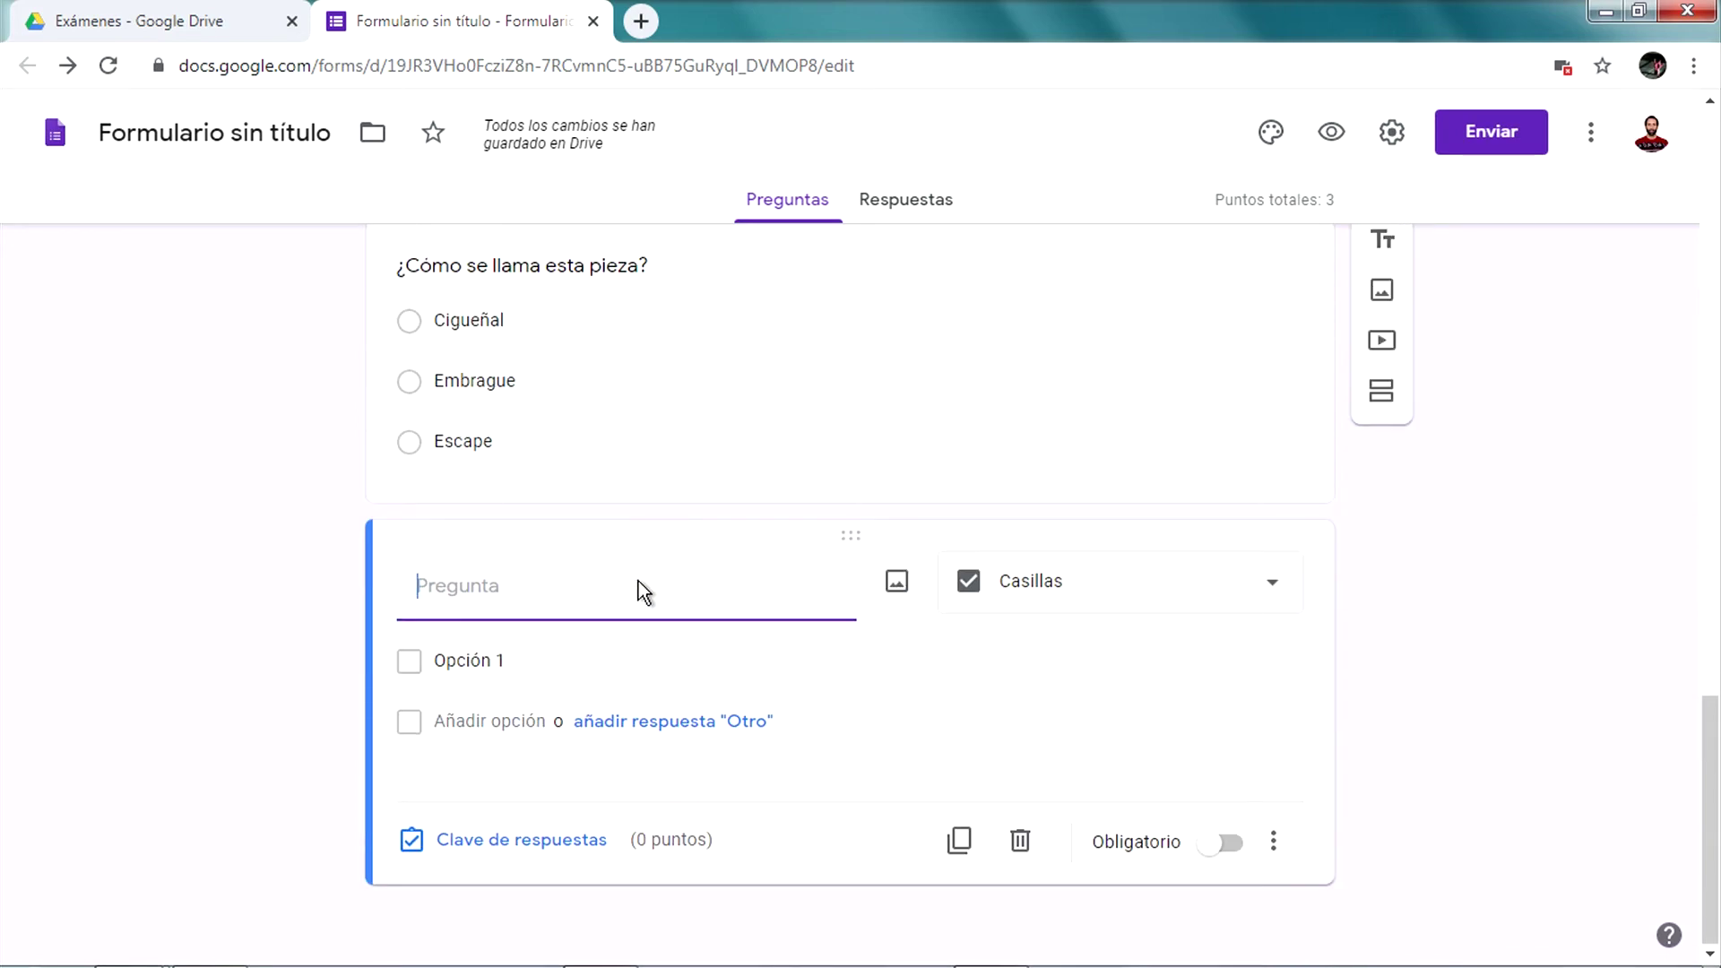
text(Mecina)
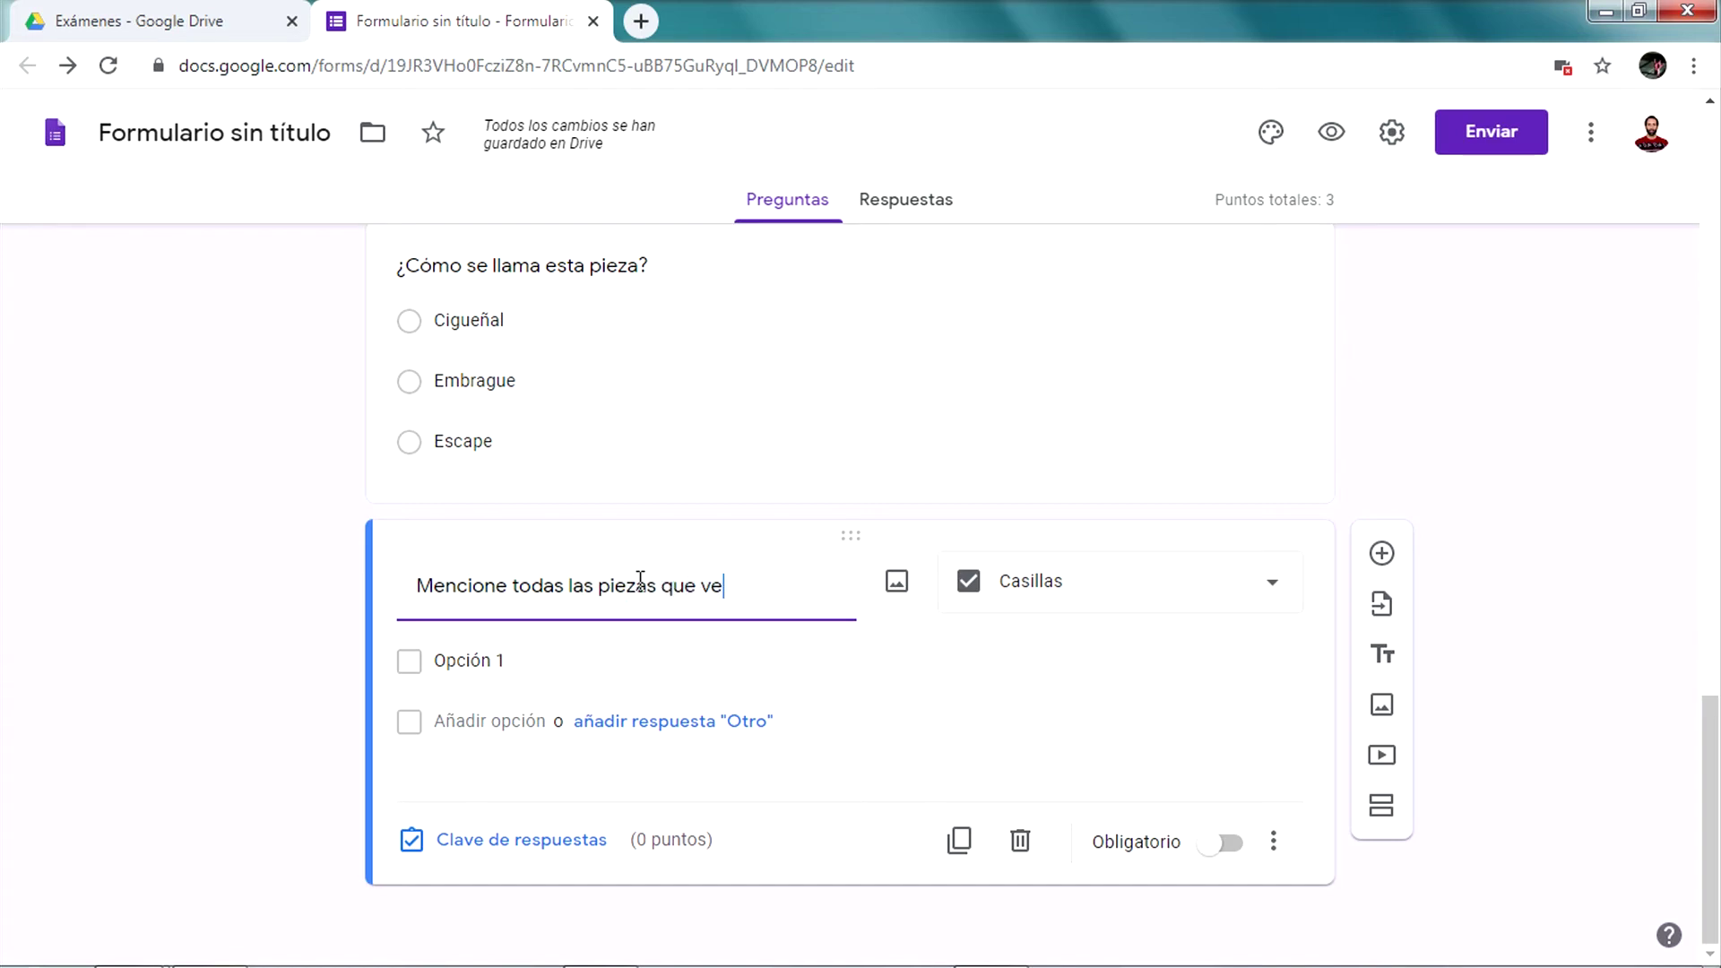
text(agen)
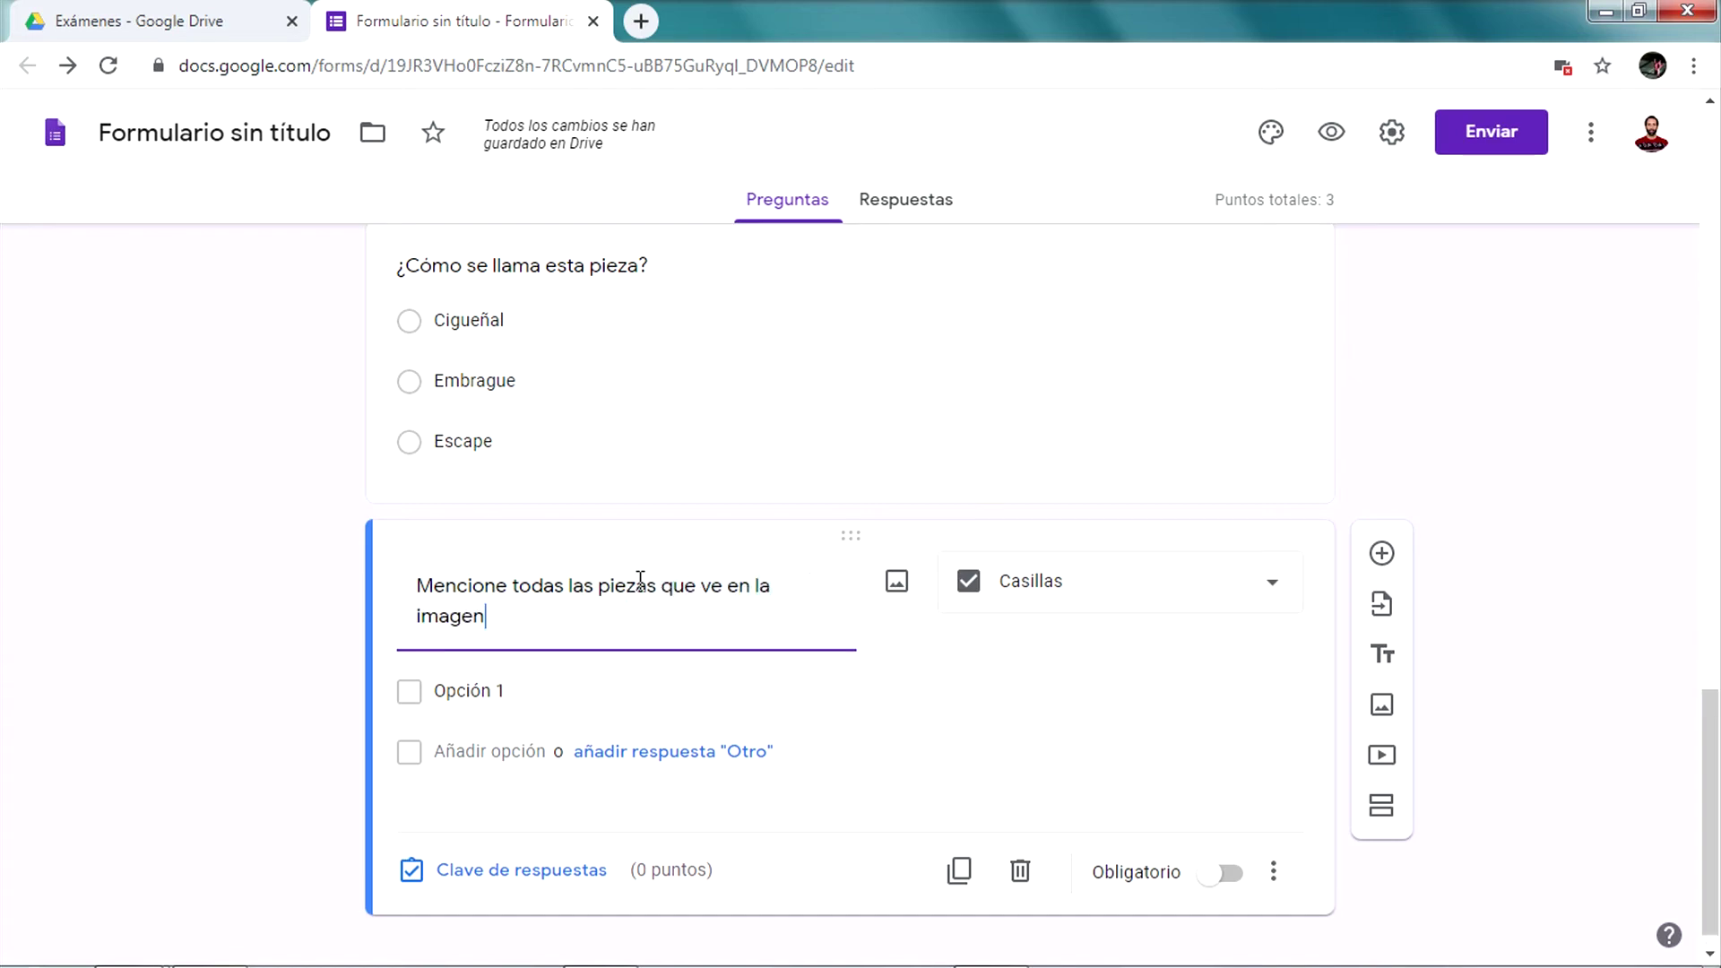
Enter the choices Rulemanes, Biela, Pistón and Aros de pistón
click(509, 687)
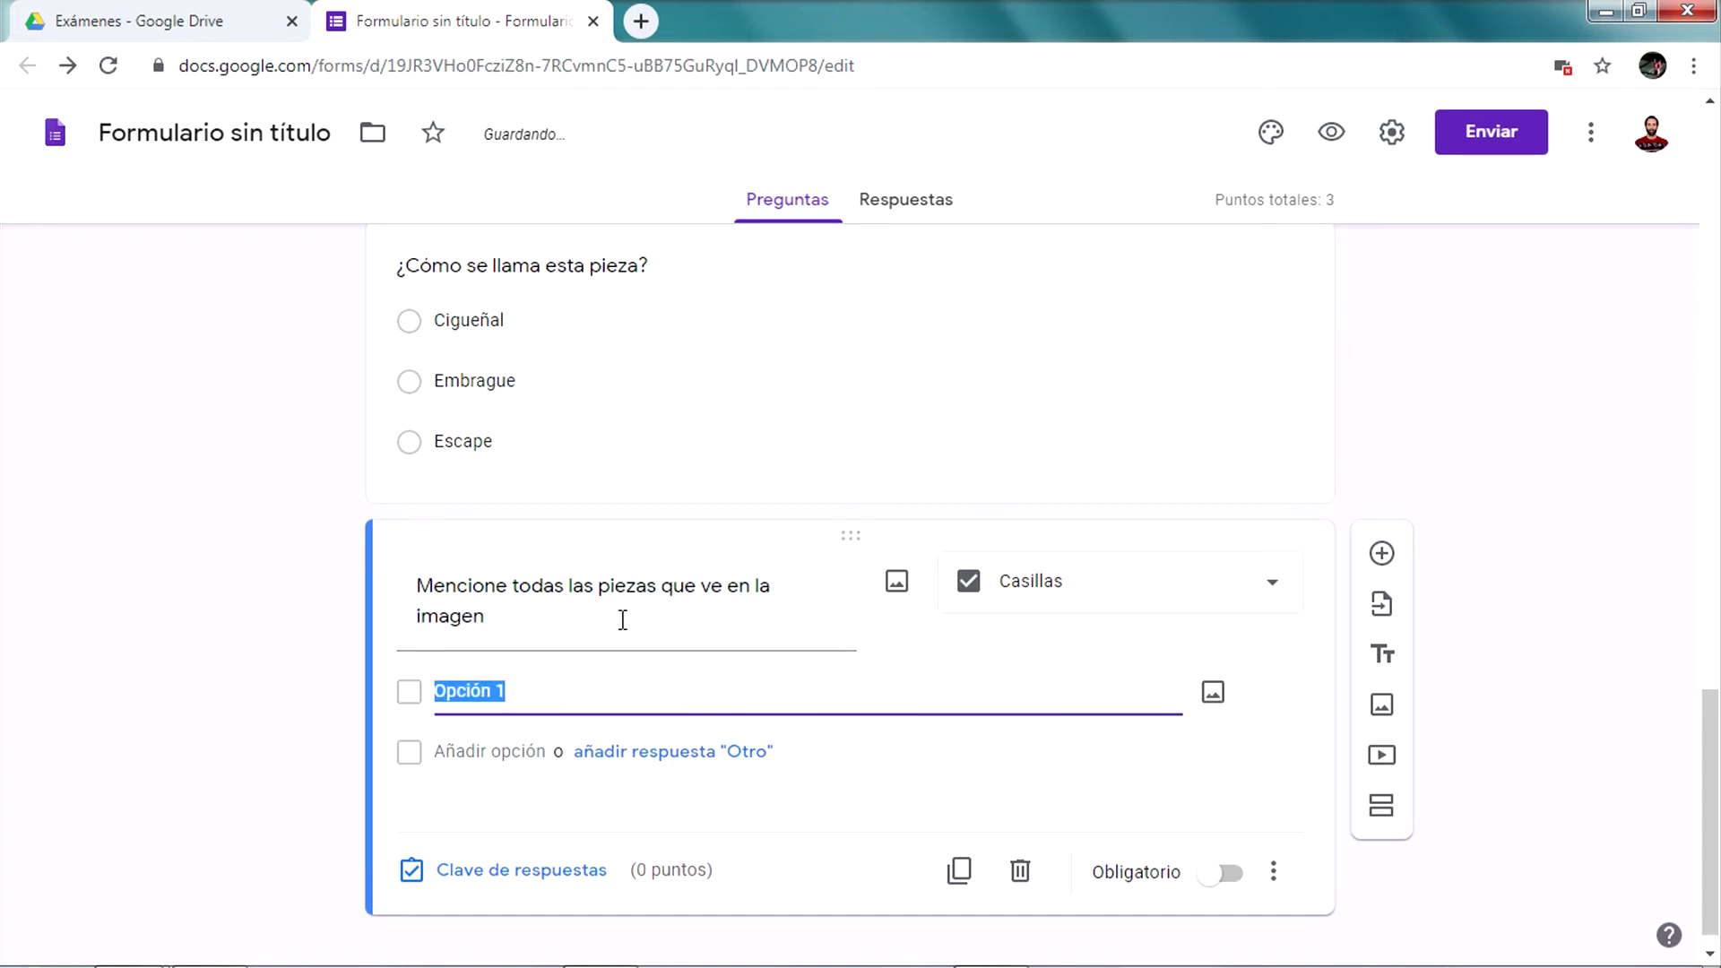
scroll(622, 617, up, 4)
scroll(622, 616, down, 4)
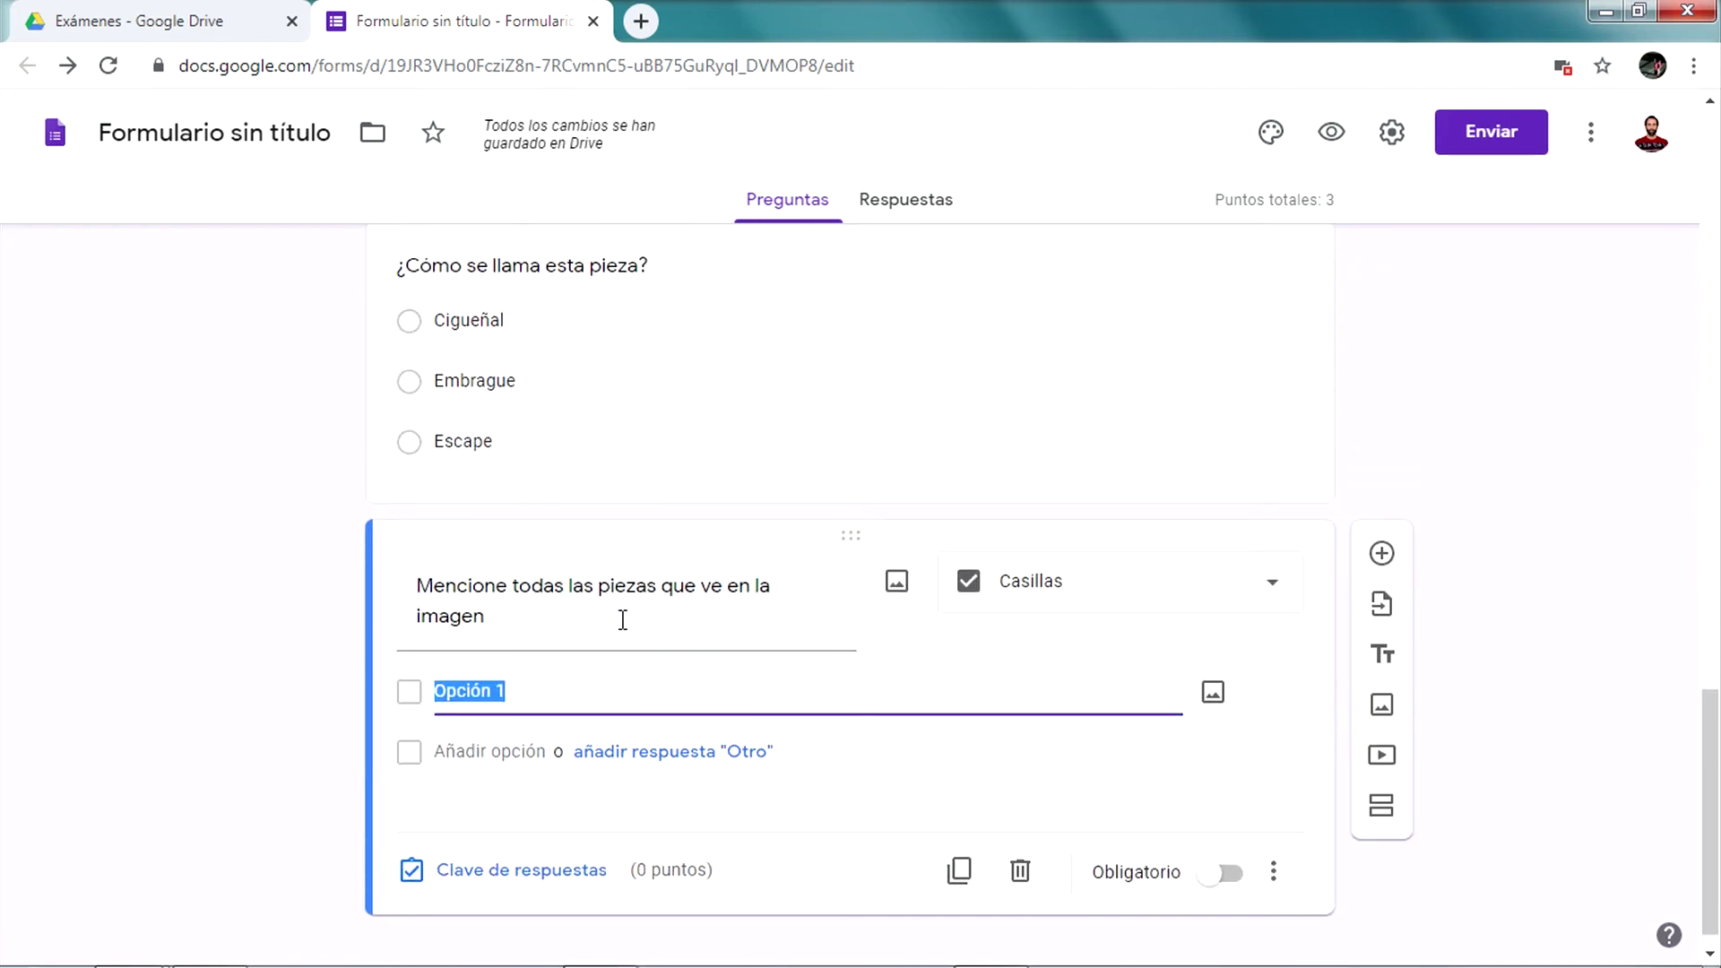
text(Ruleman)
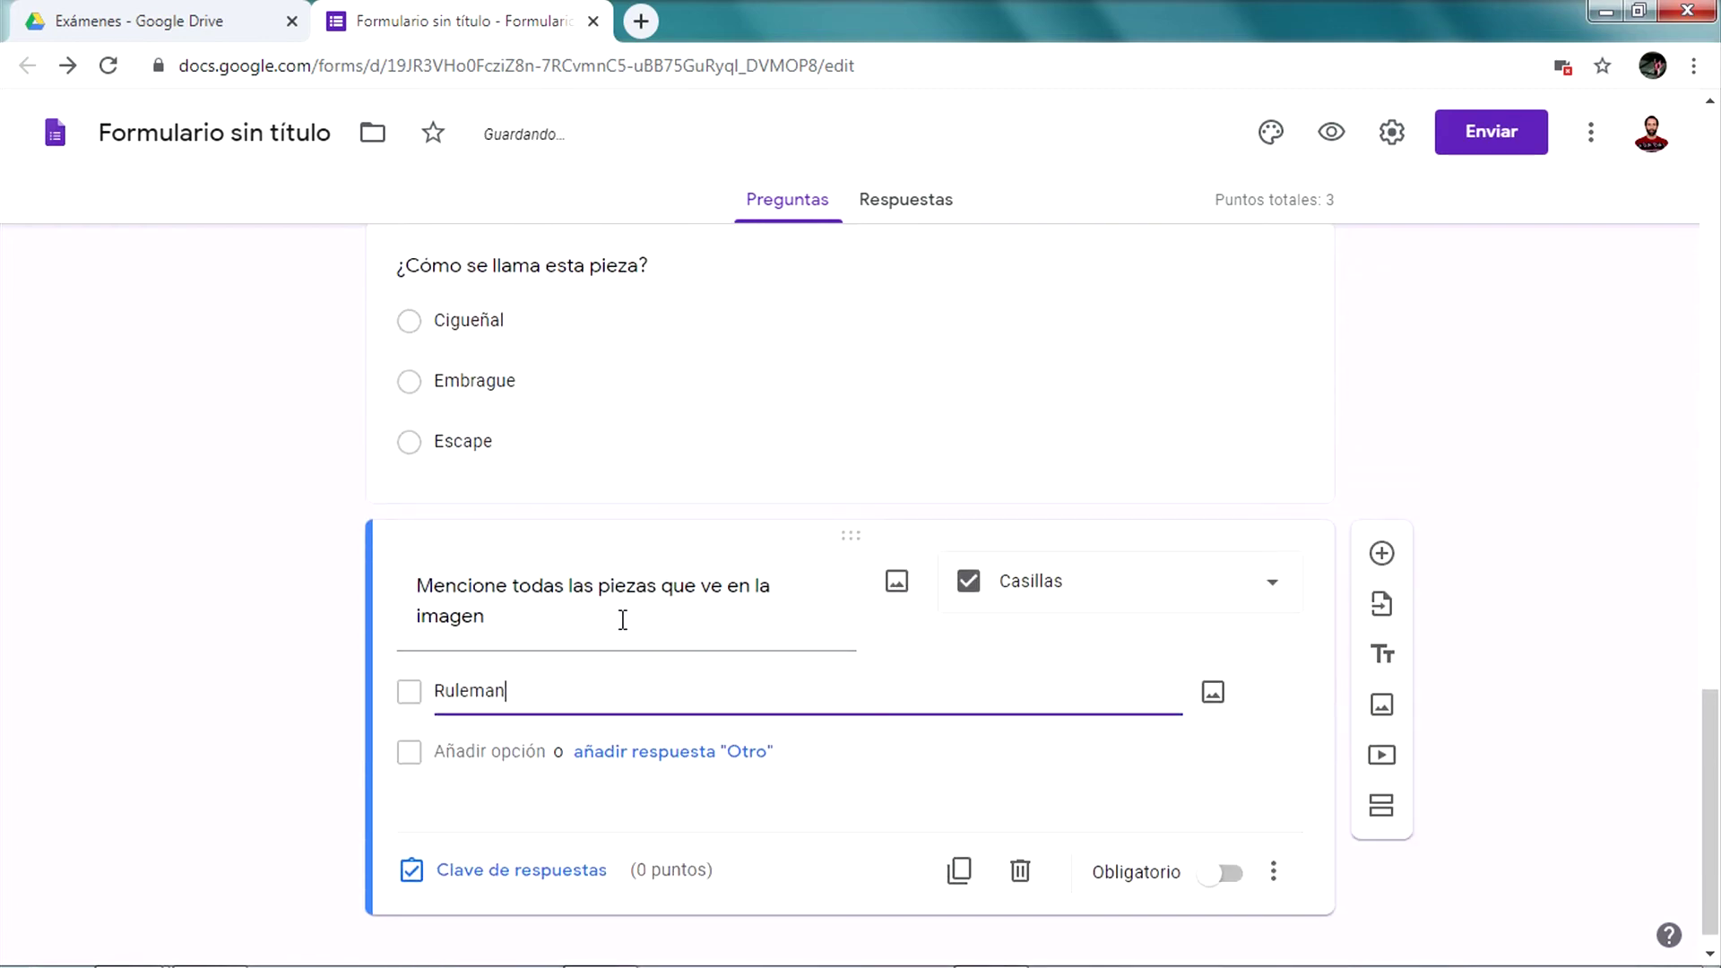
text(es)
click(526, 737)
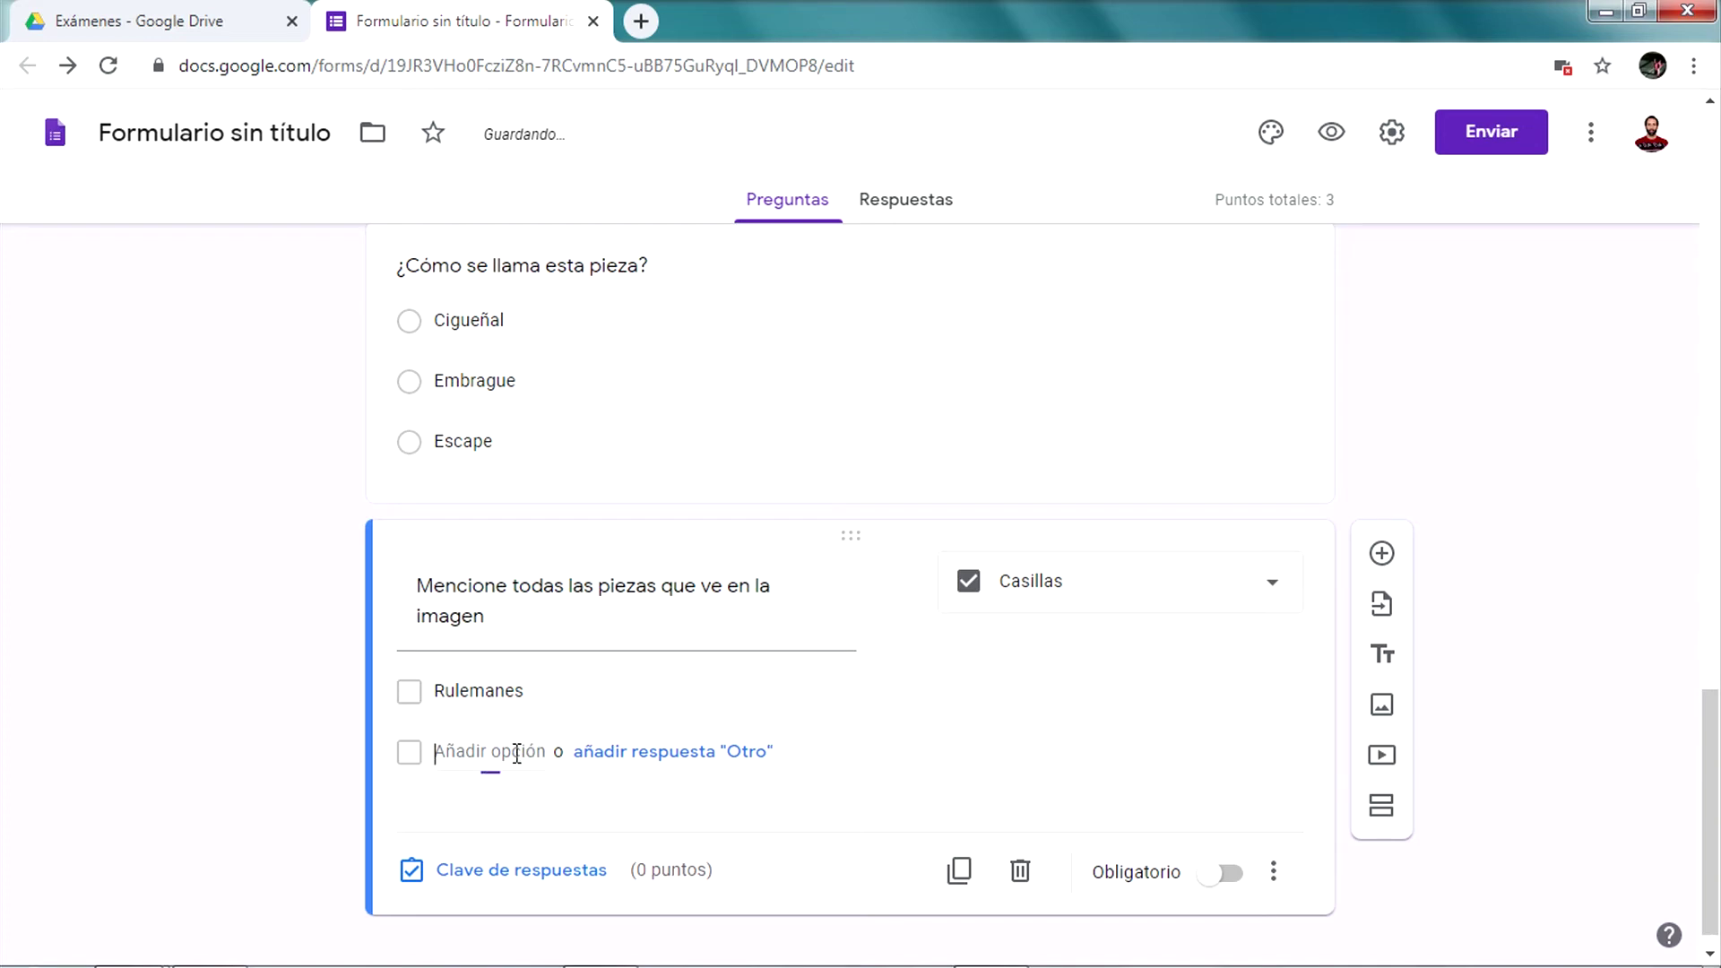
text(Vi)
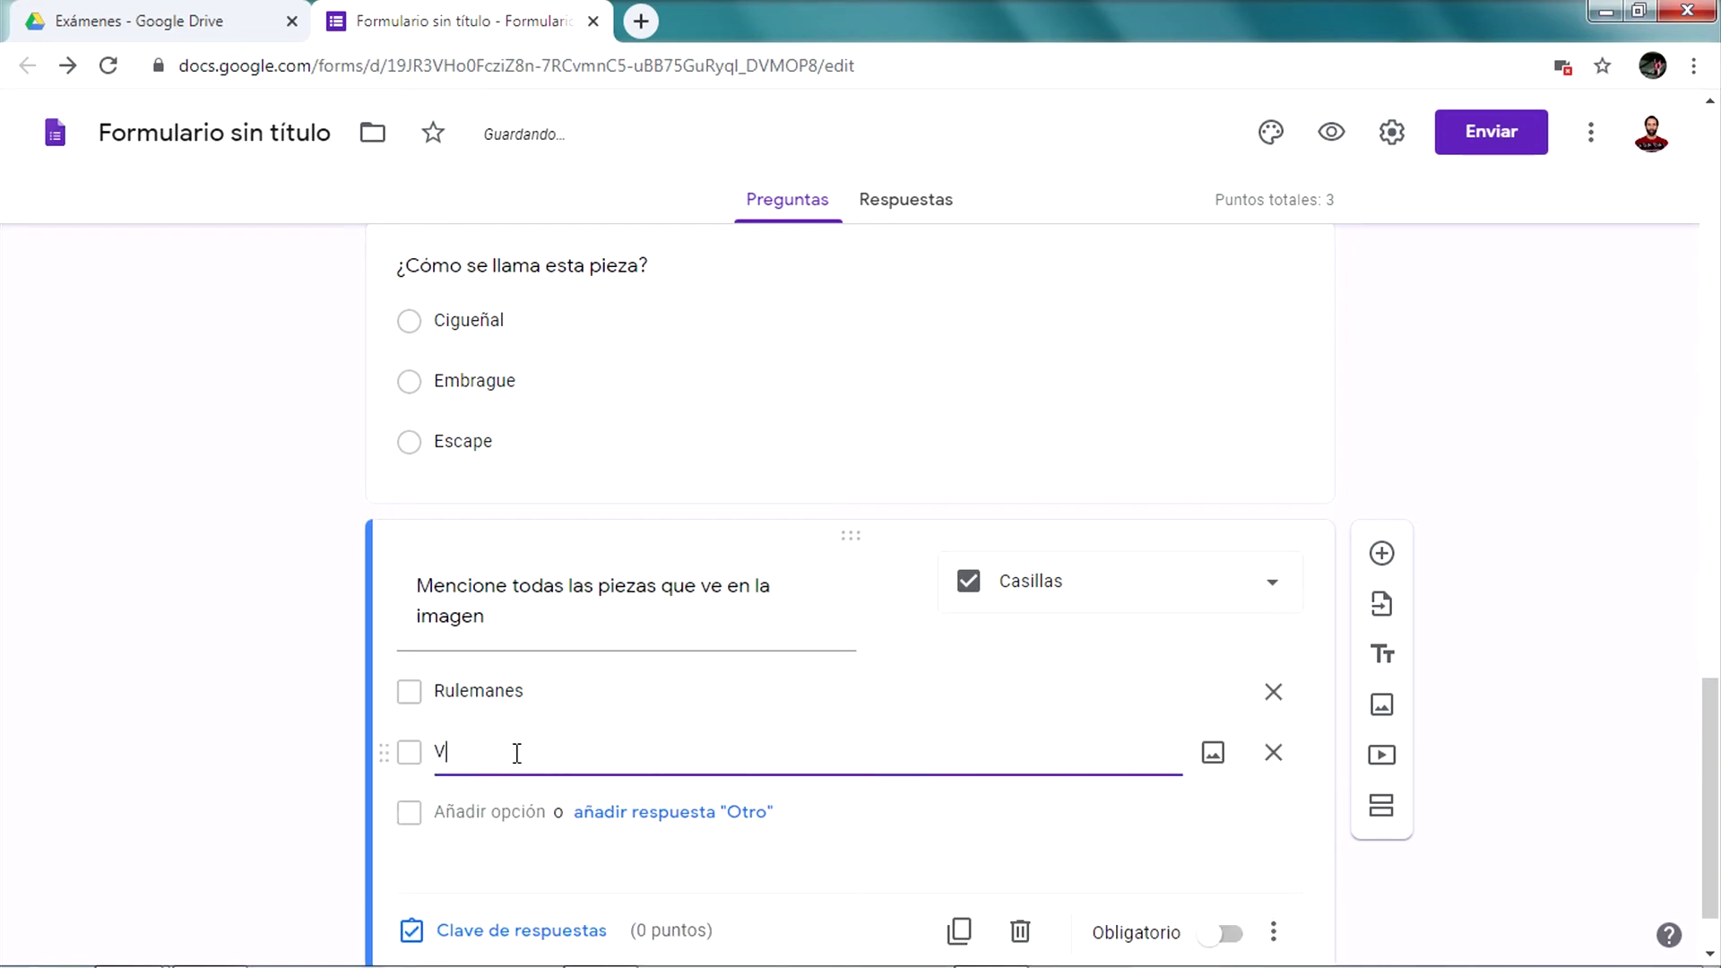
click(490, 811)
text(Pistón)
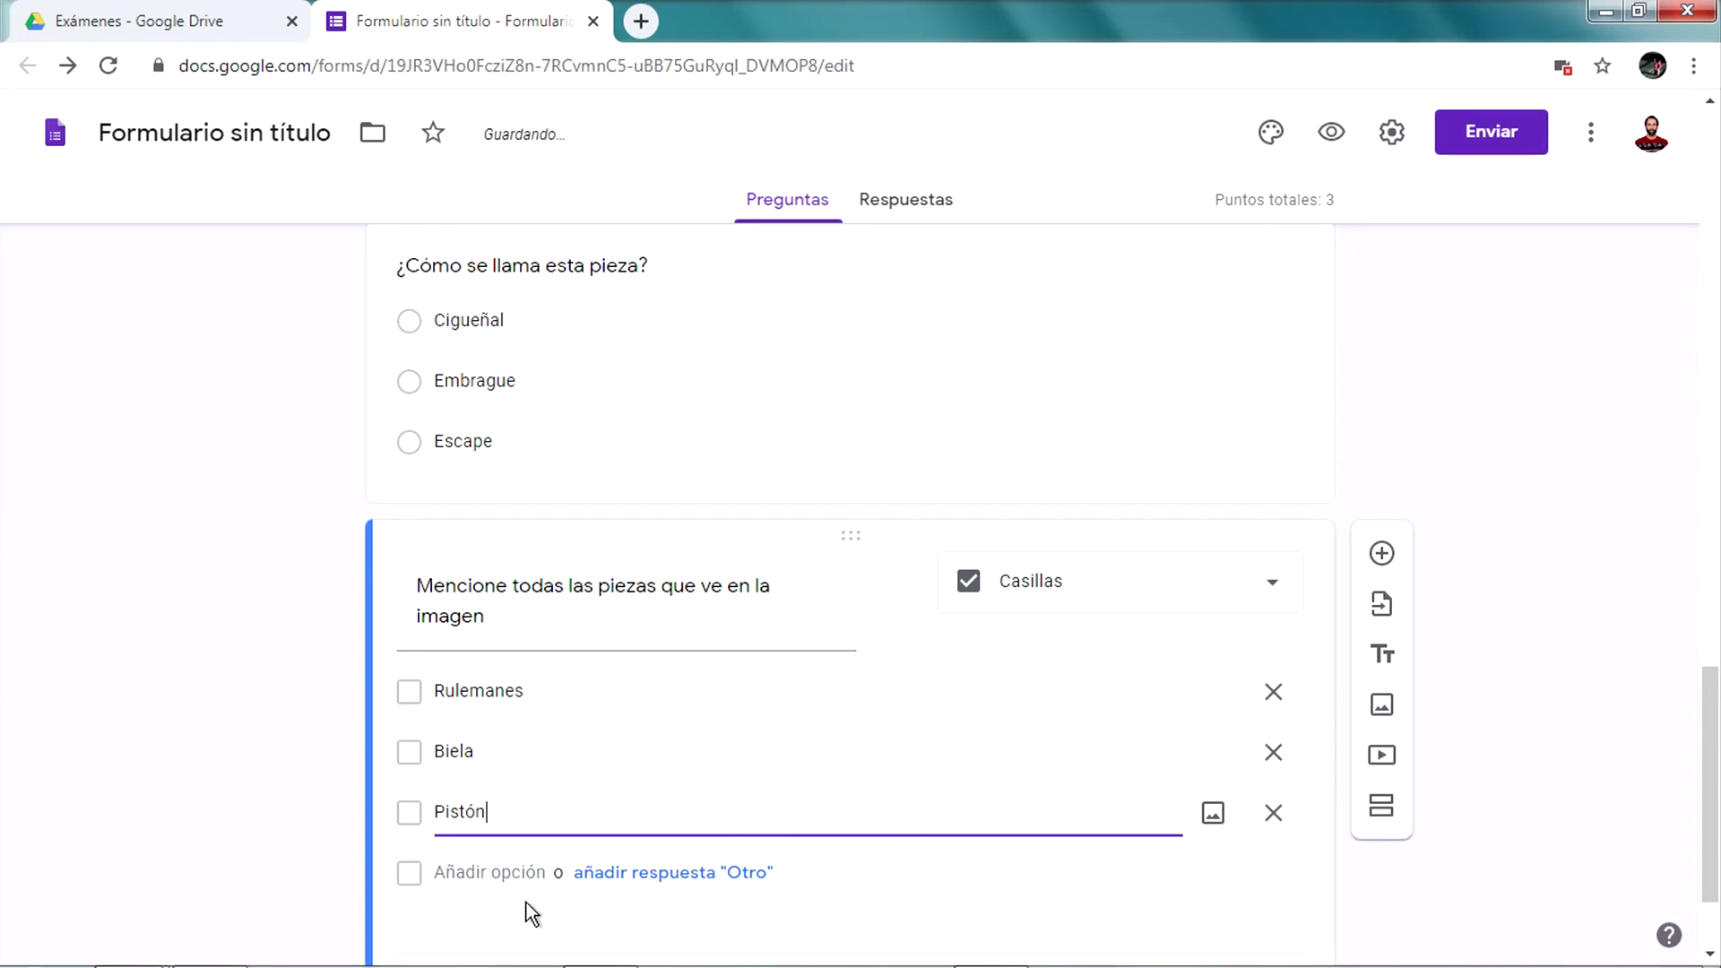
click(511, 884)
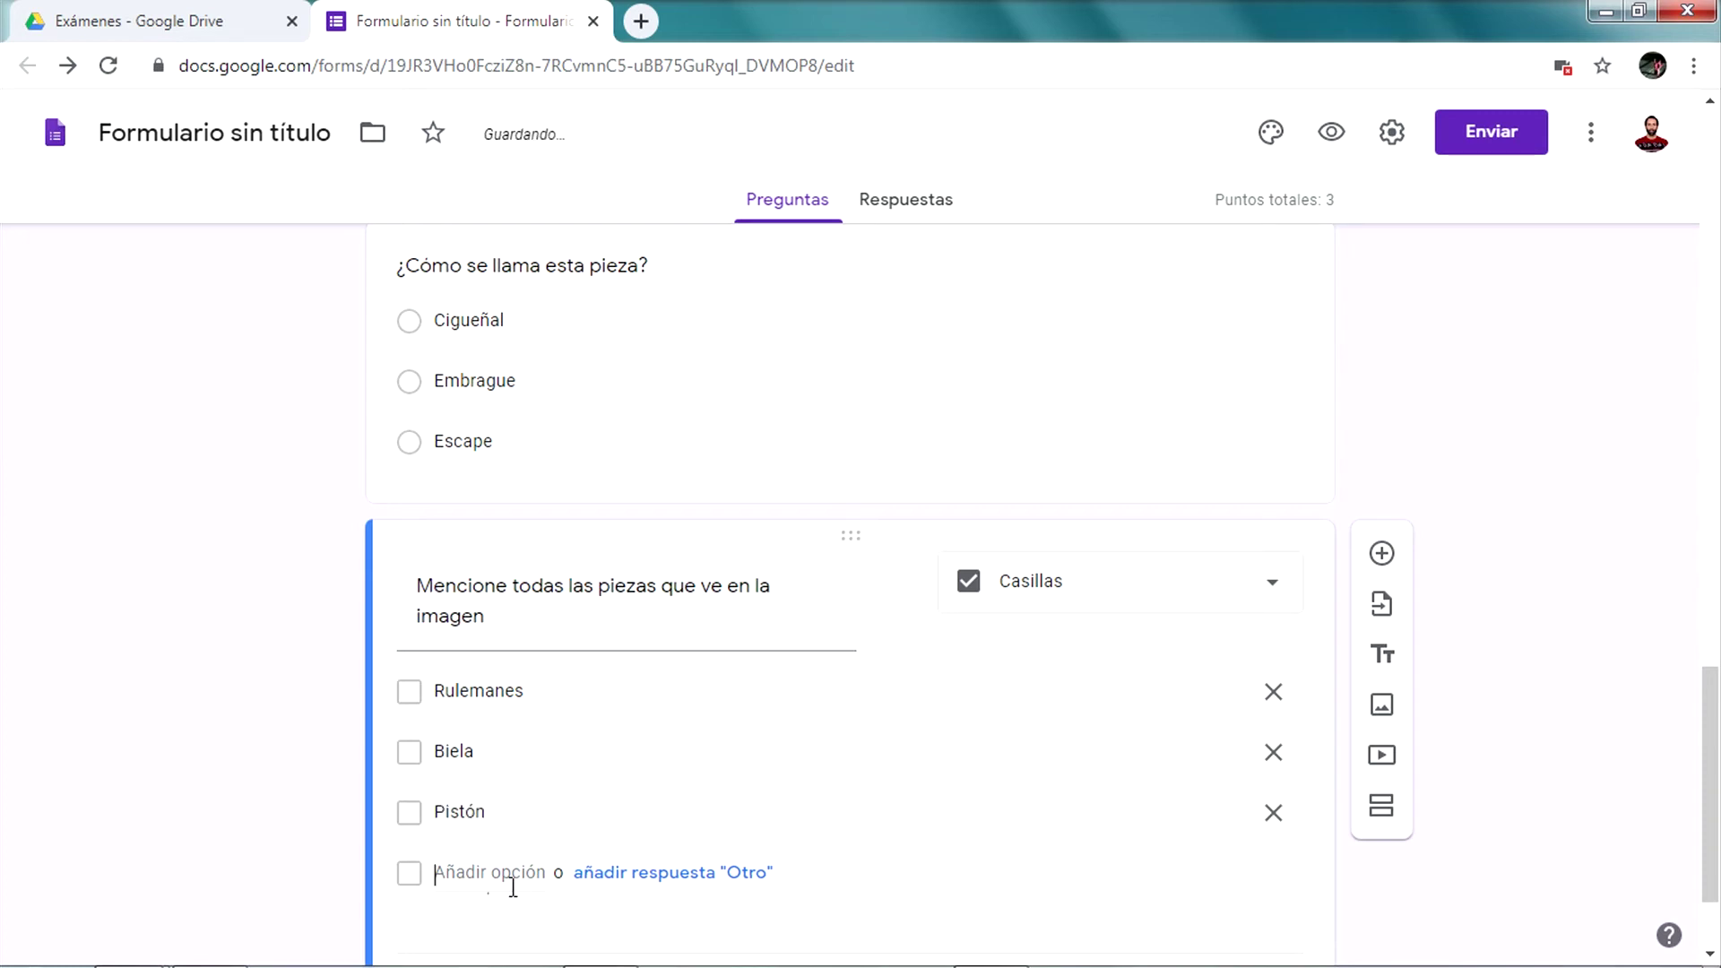
text(Aros de pistón)
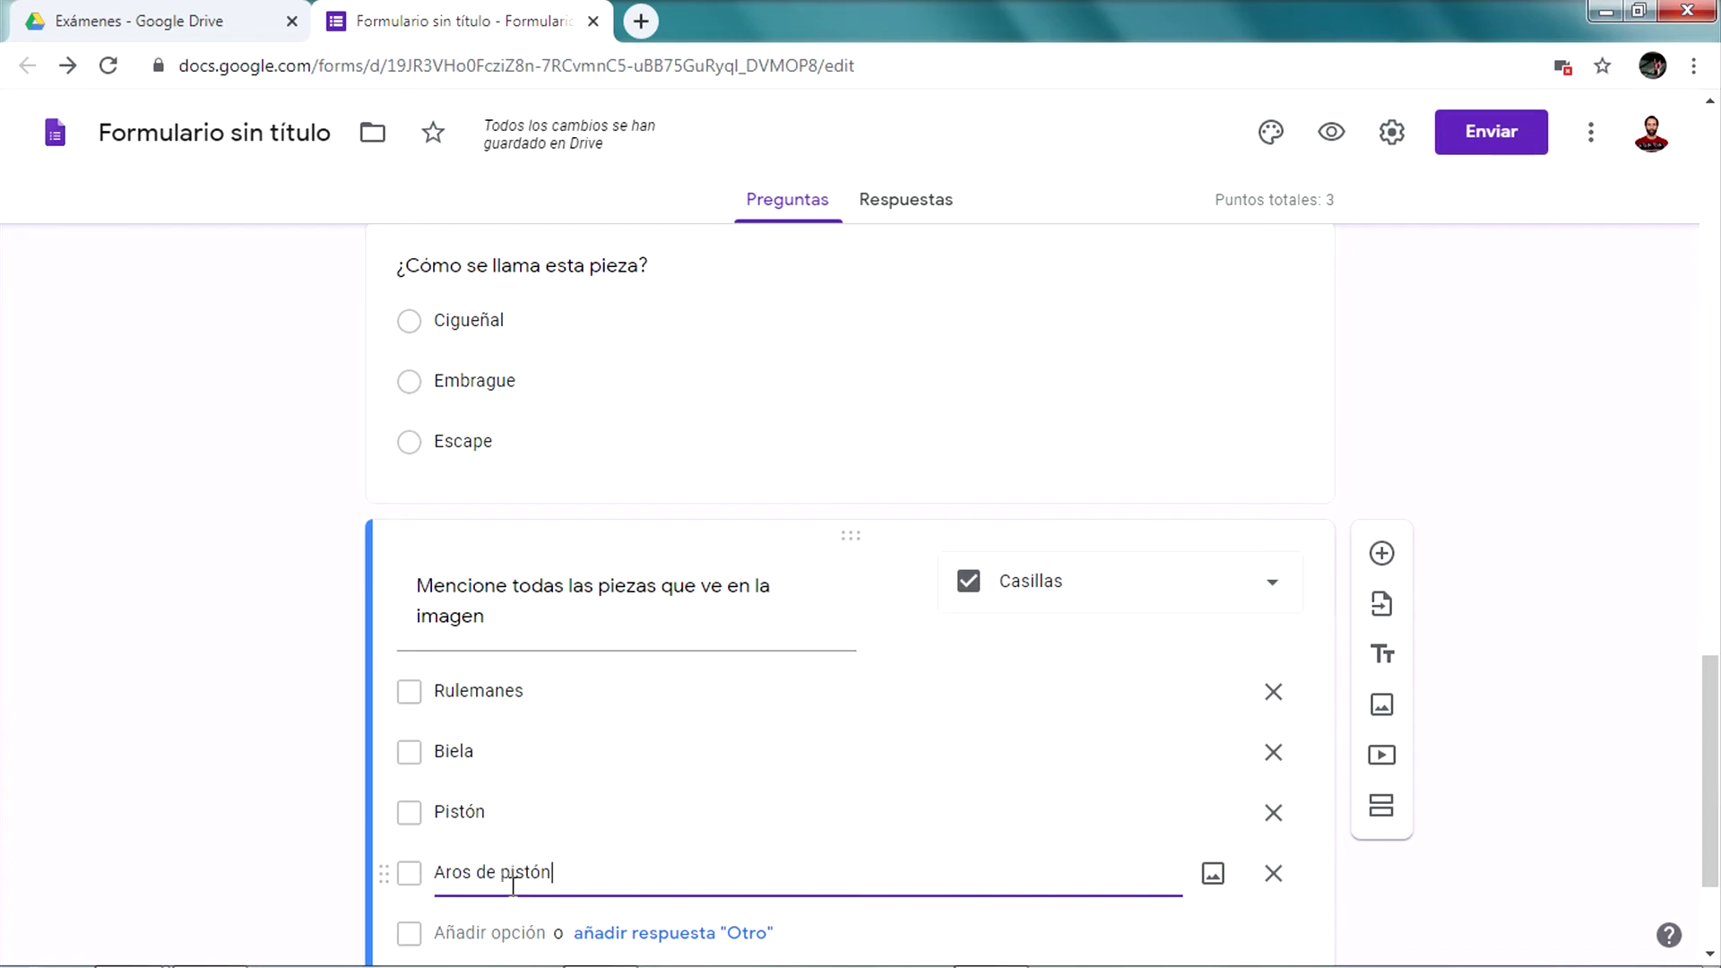
click(372, 857)
scroll(371, 857, up, 4)
scroll(372, 857, down, 4)
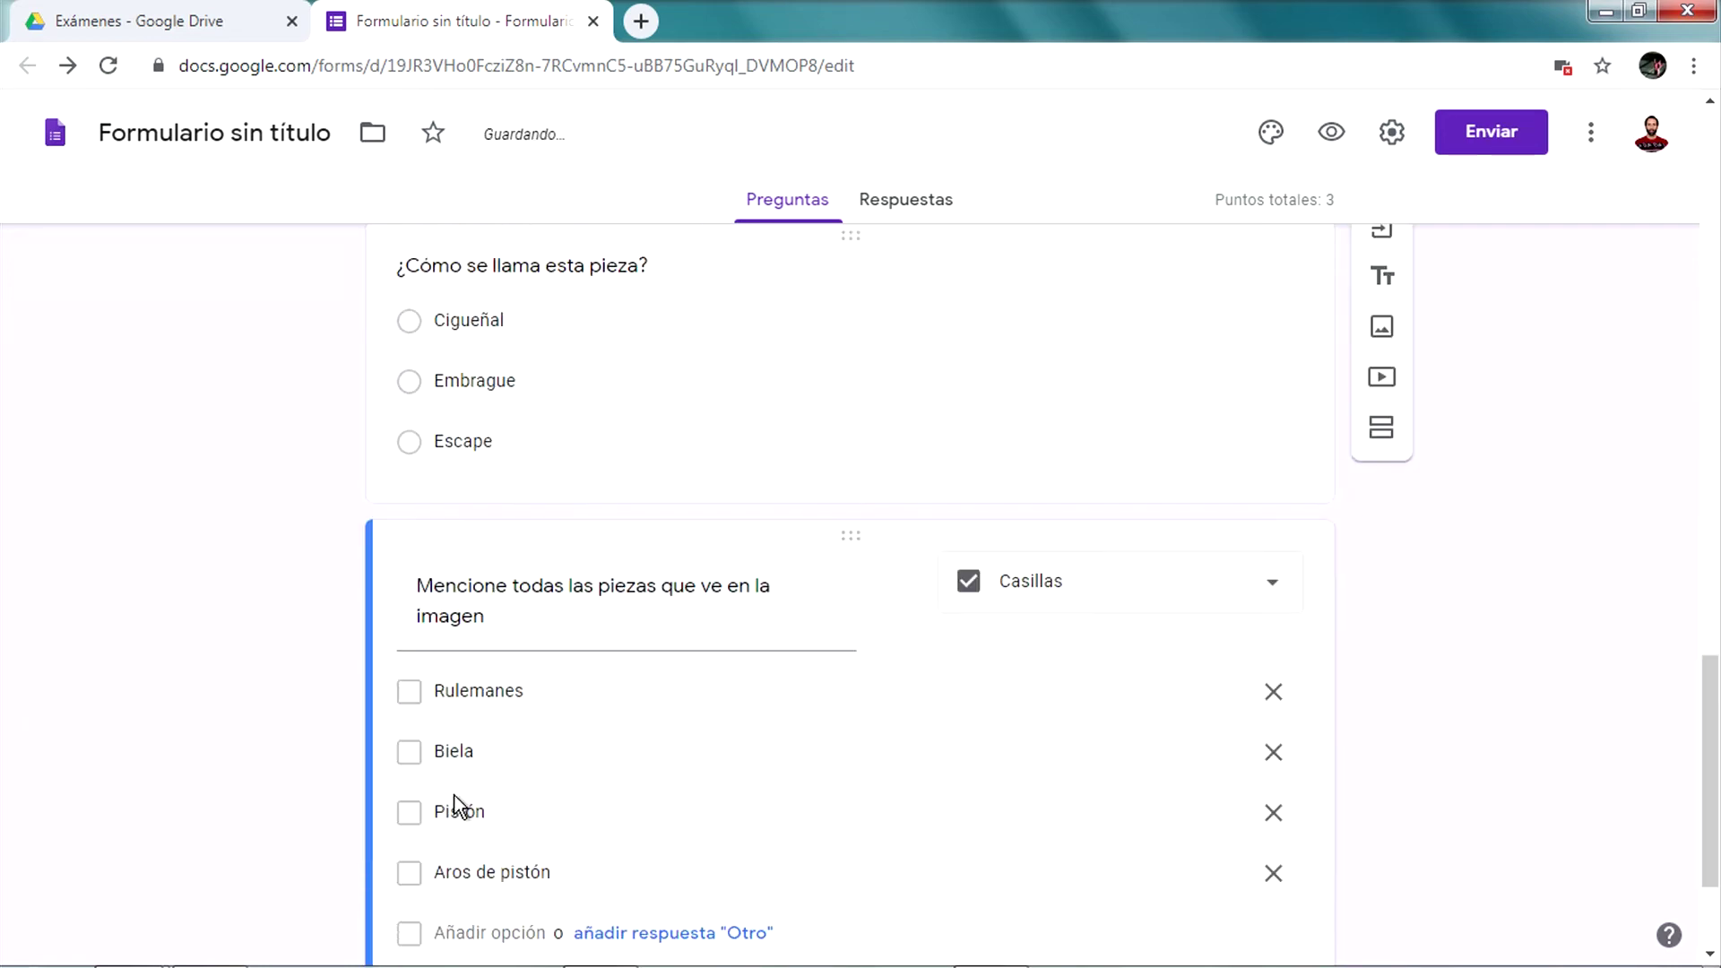
scroll(457, 805, down, 2)
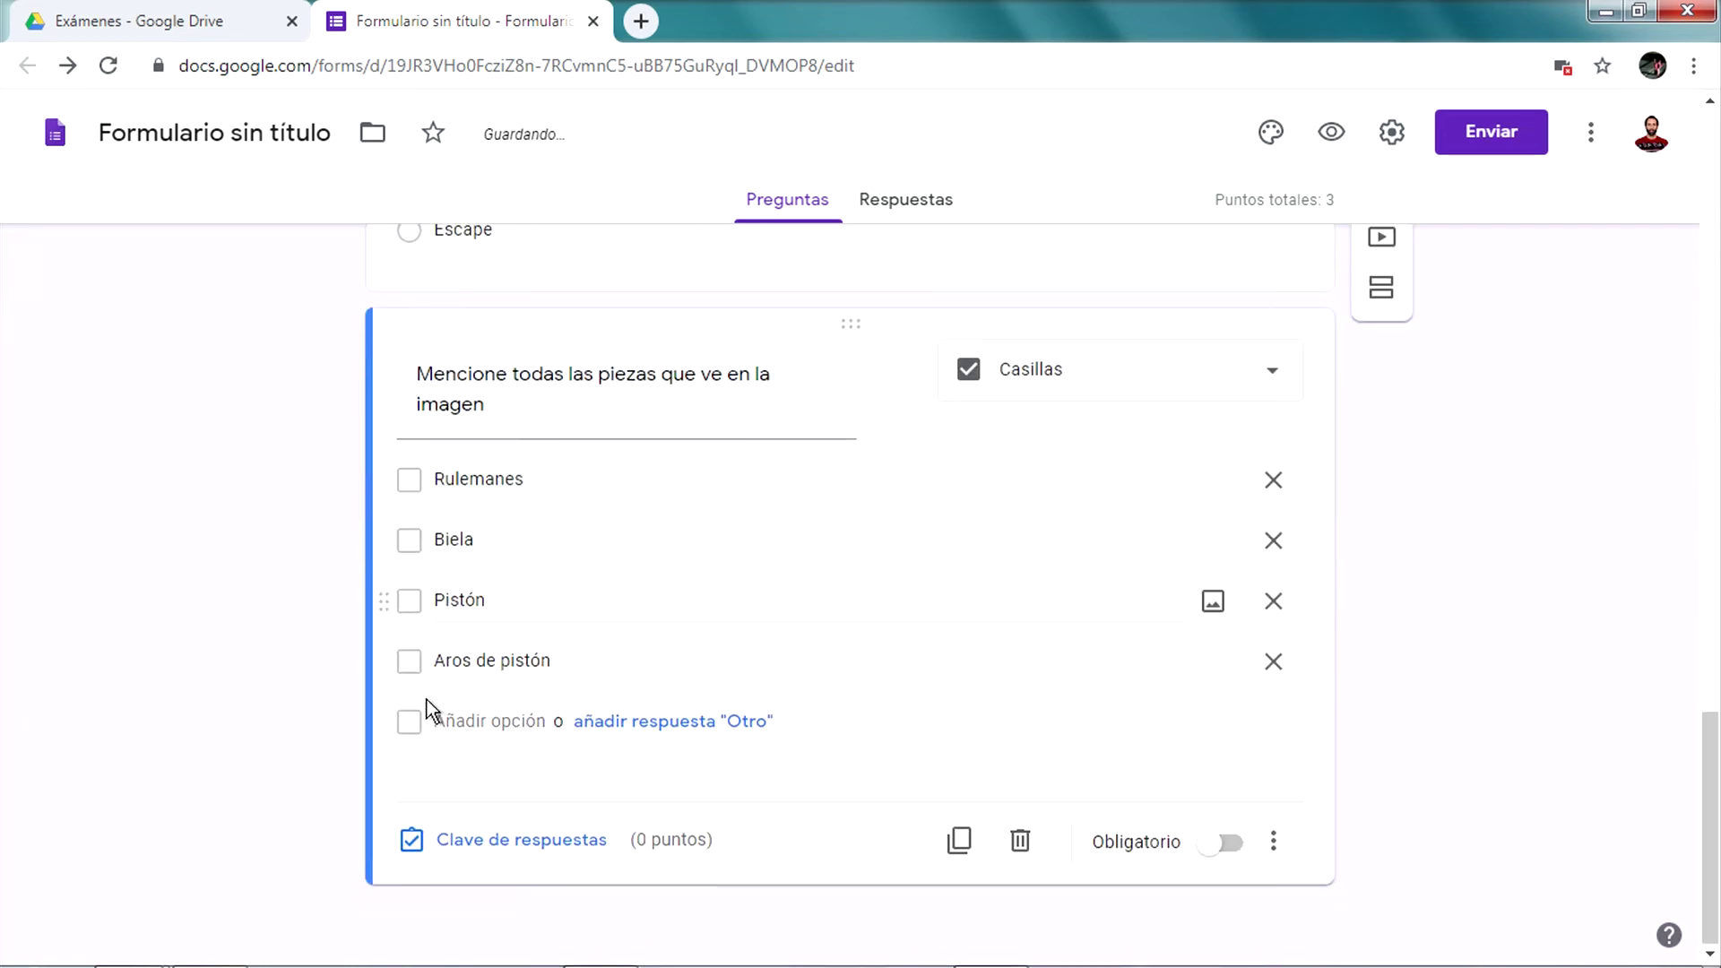
Key Rulemanes and Biela as correct answers, worth 1 point
click(489, 838)
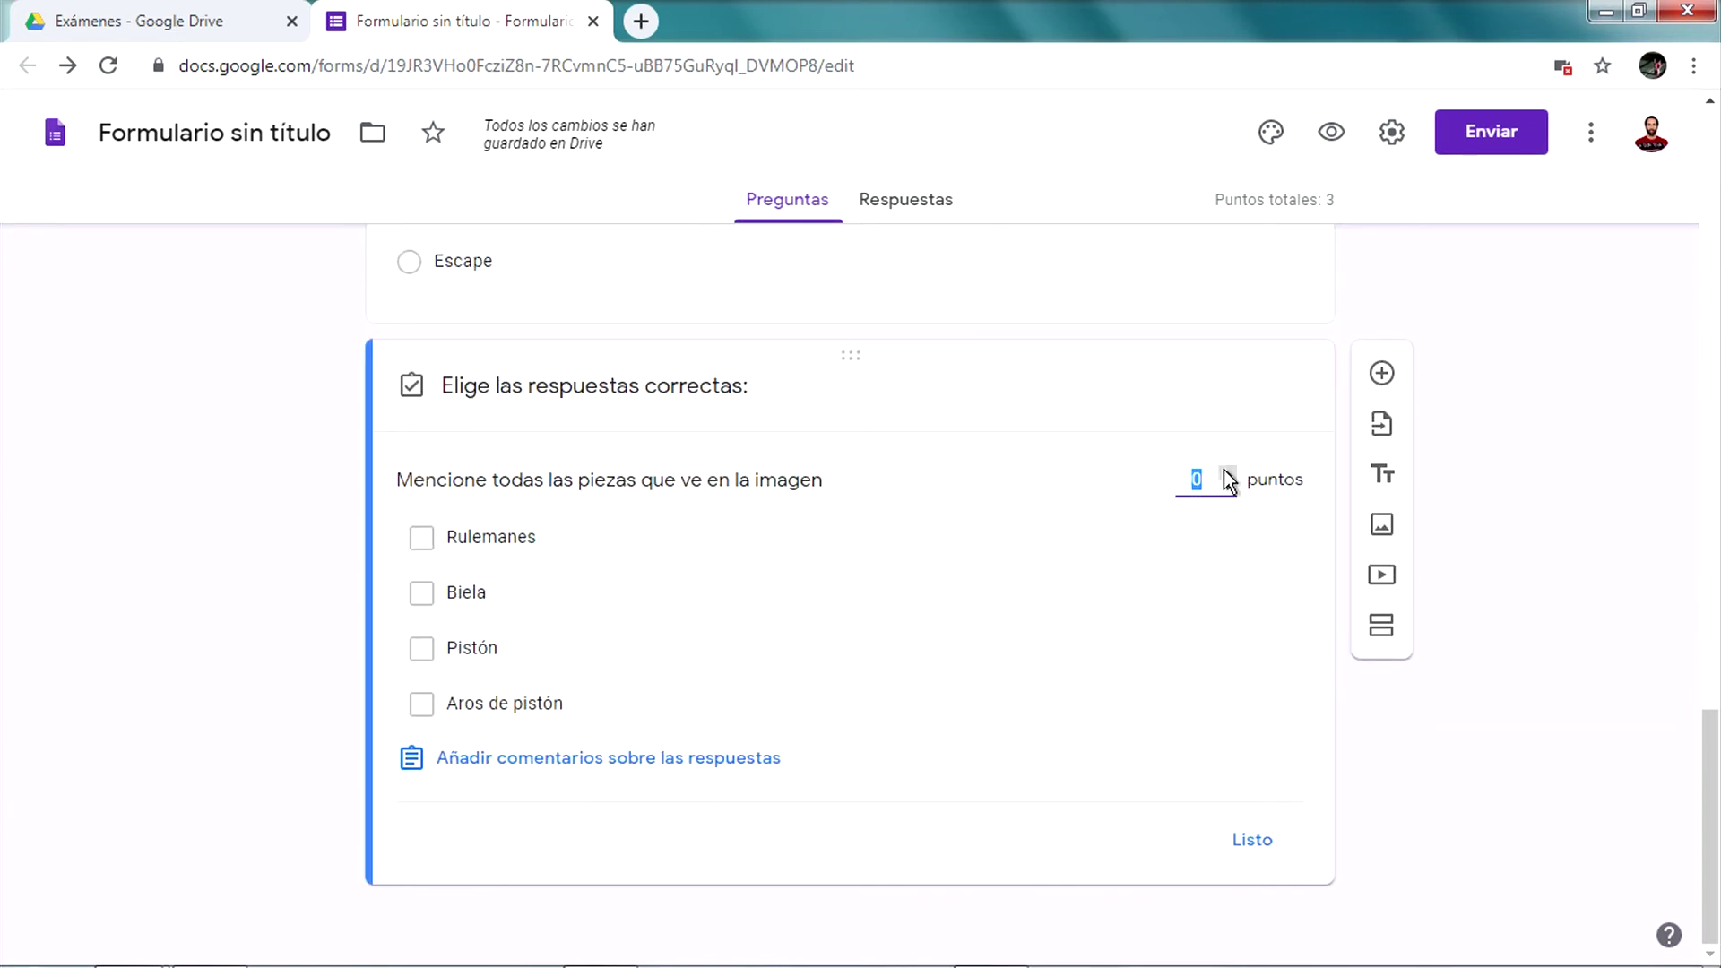
click(1228, 473)
click(549, 545)
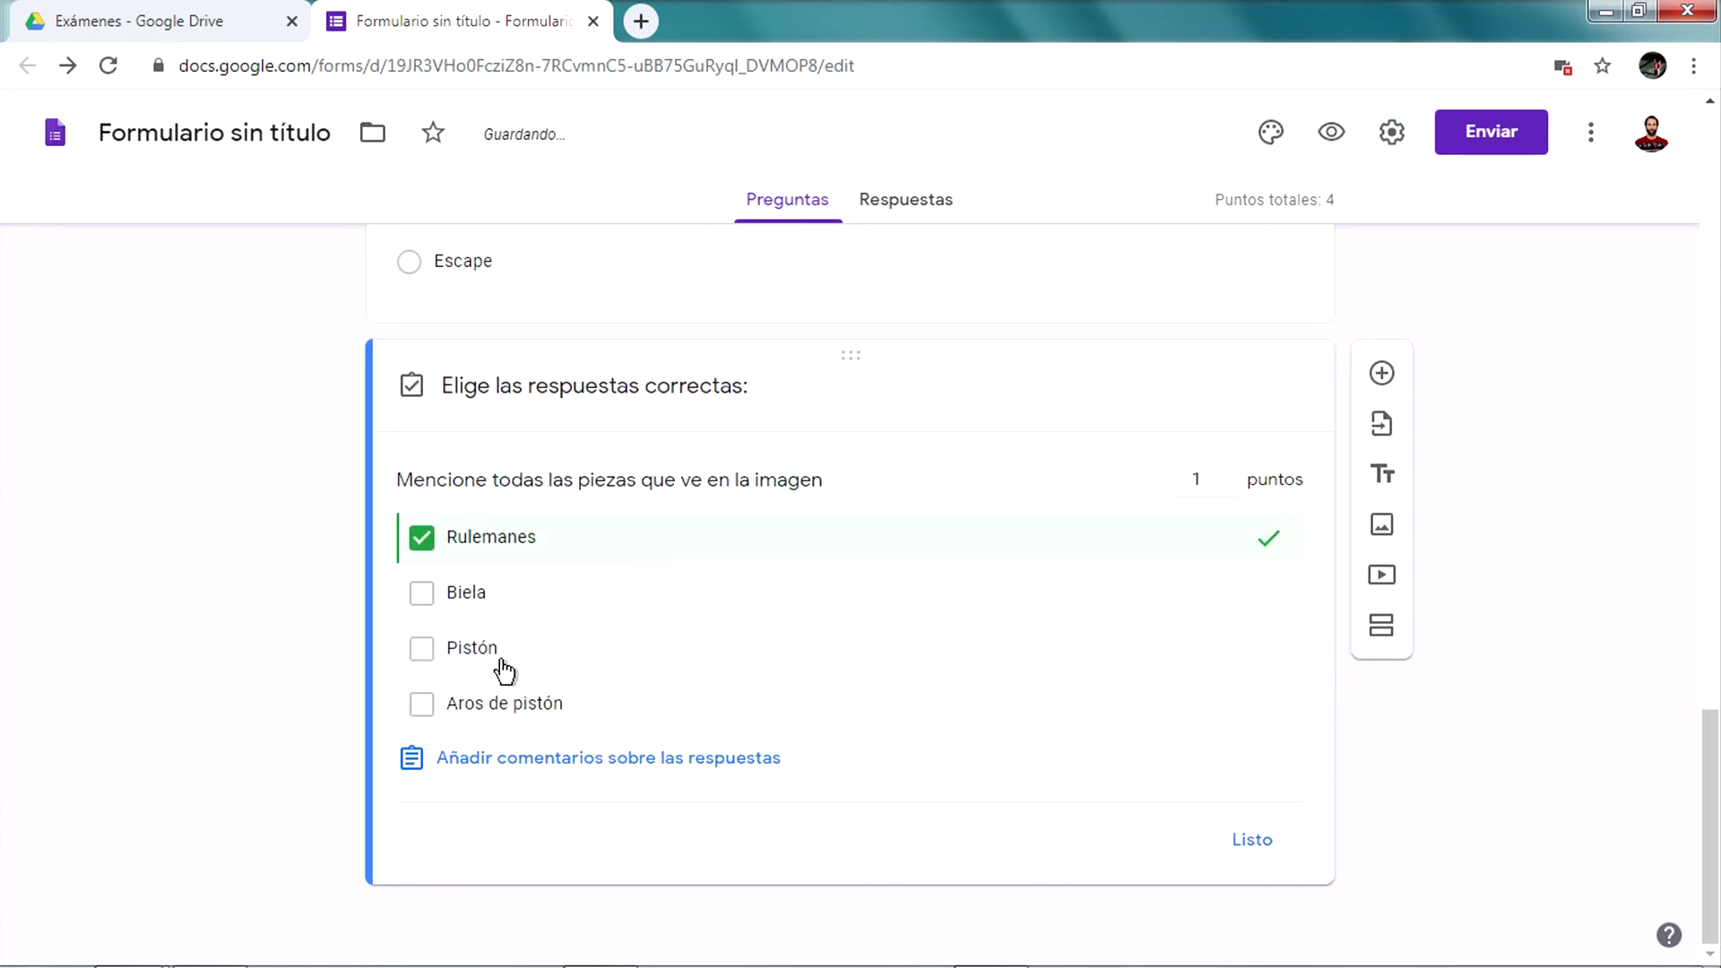
click(498, 601)
click(1255, 840)
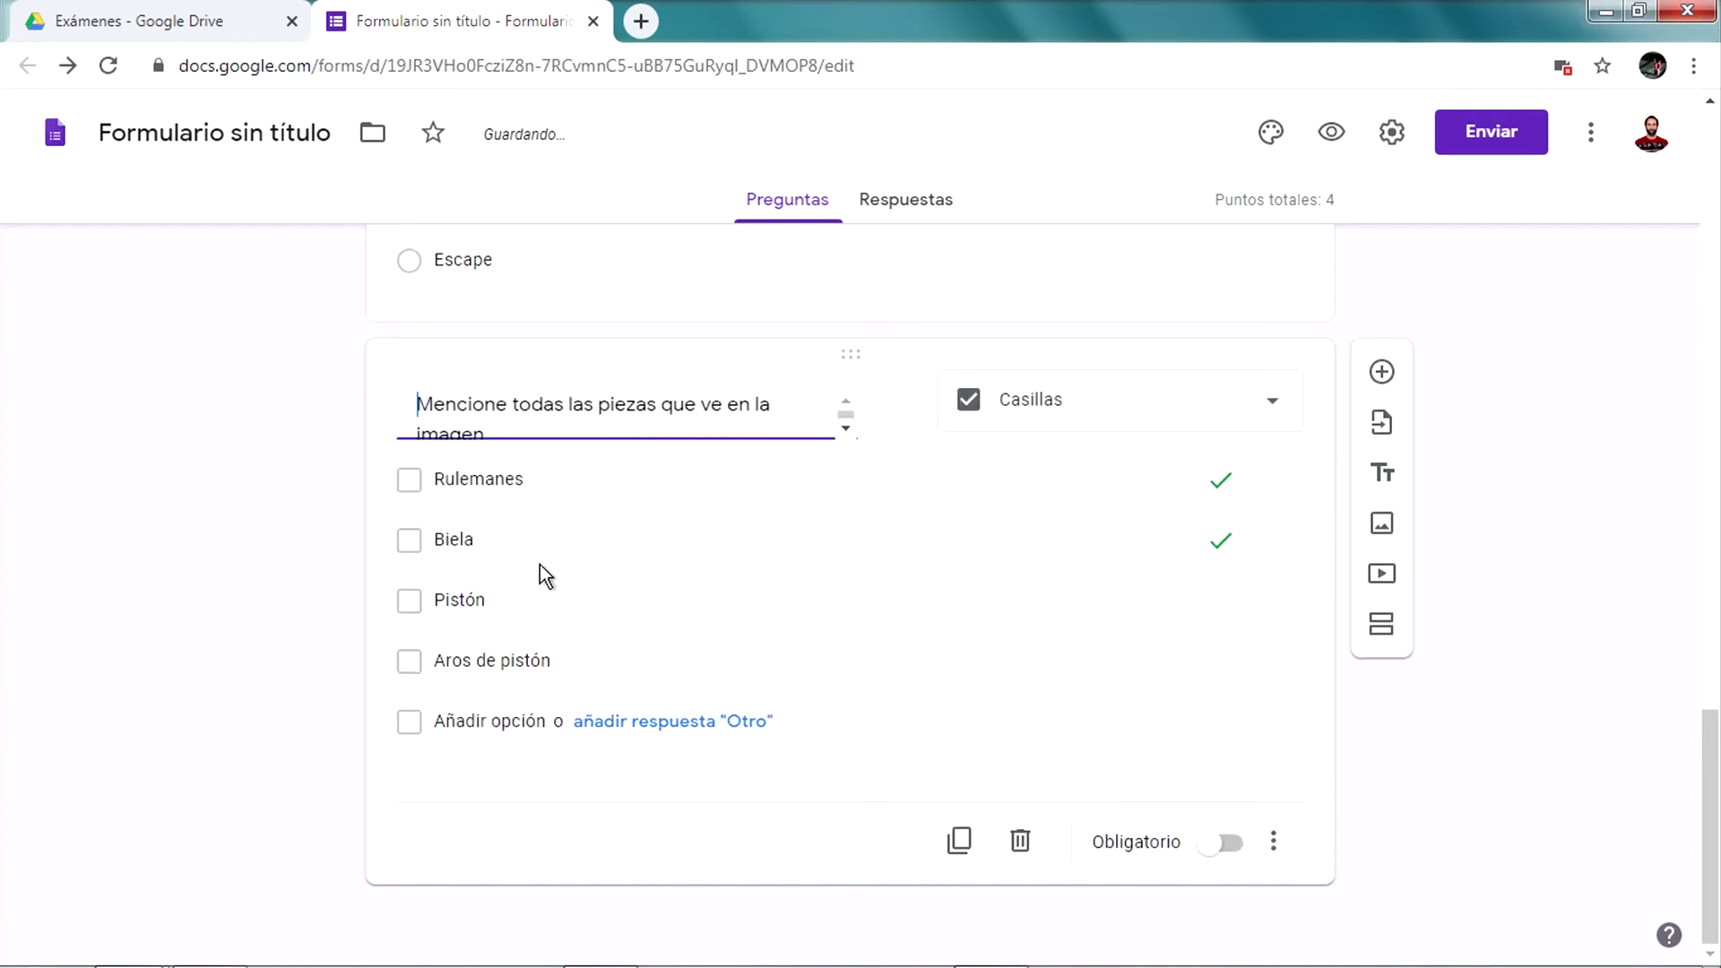
Move Rulemanes below Pistón in the choice list
drag(387, 479, 391, 614)
scroll(712, 626, up, 15)
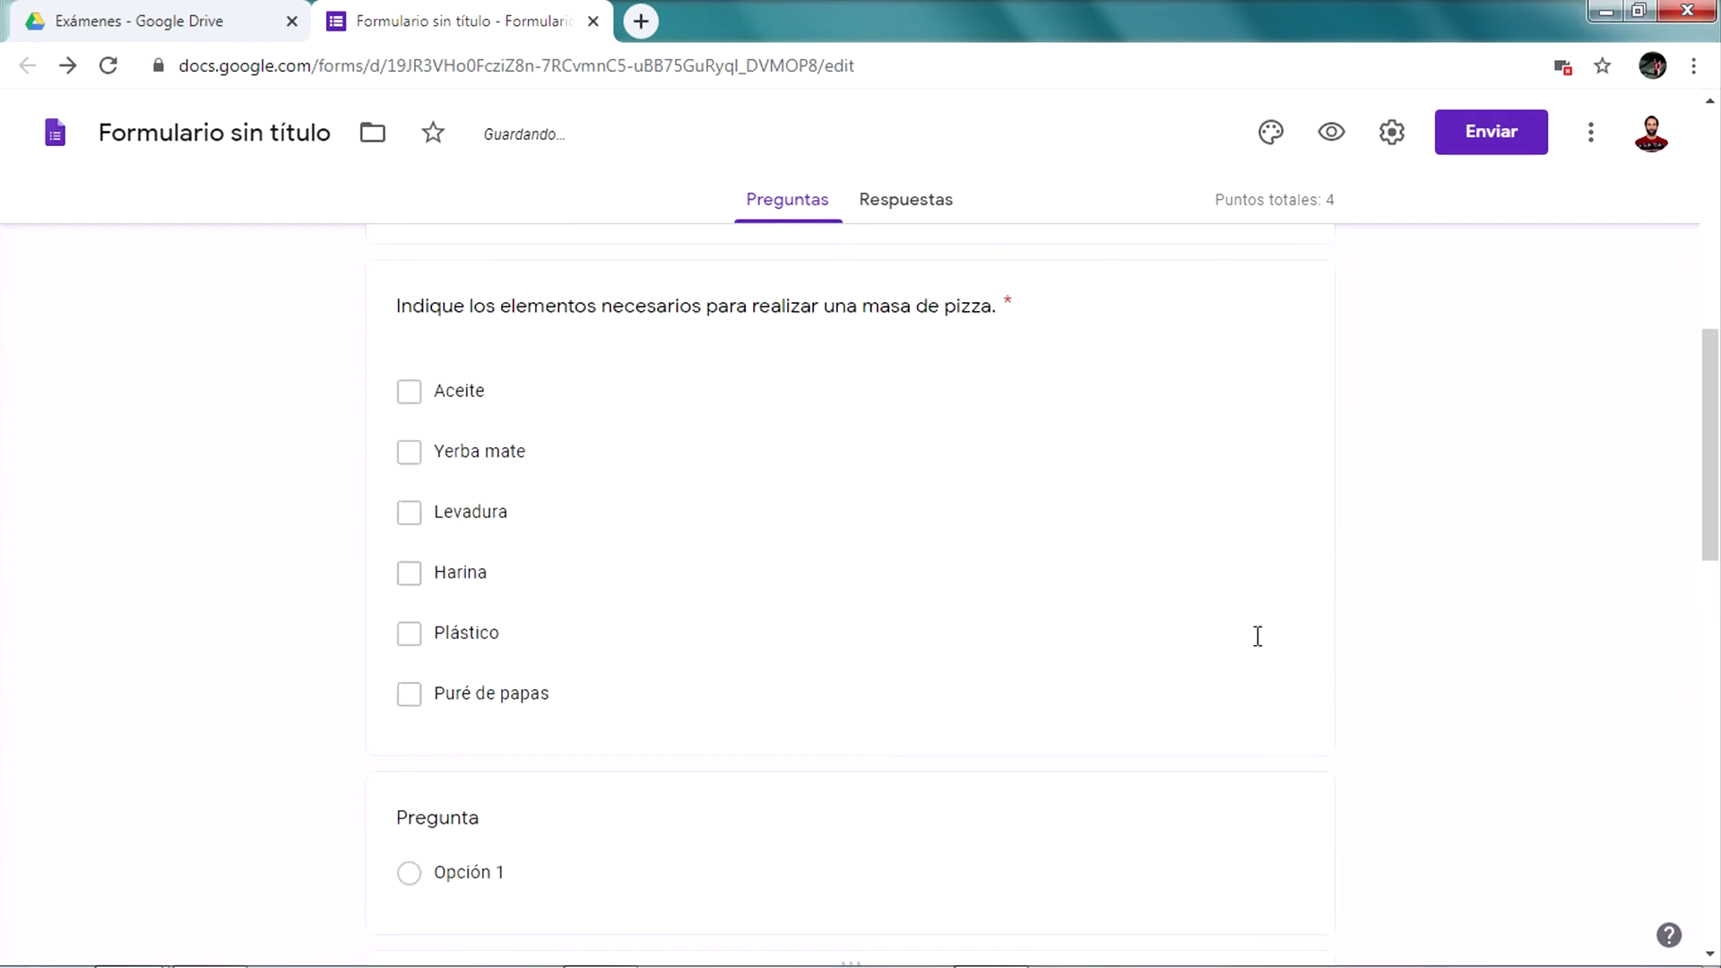
scroll(1230, 669, up, 9)
scroll(1229, 665, down, 20)
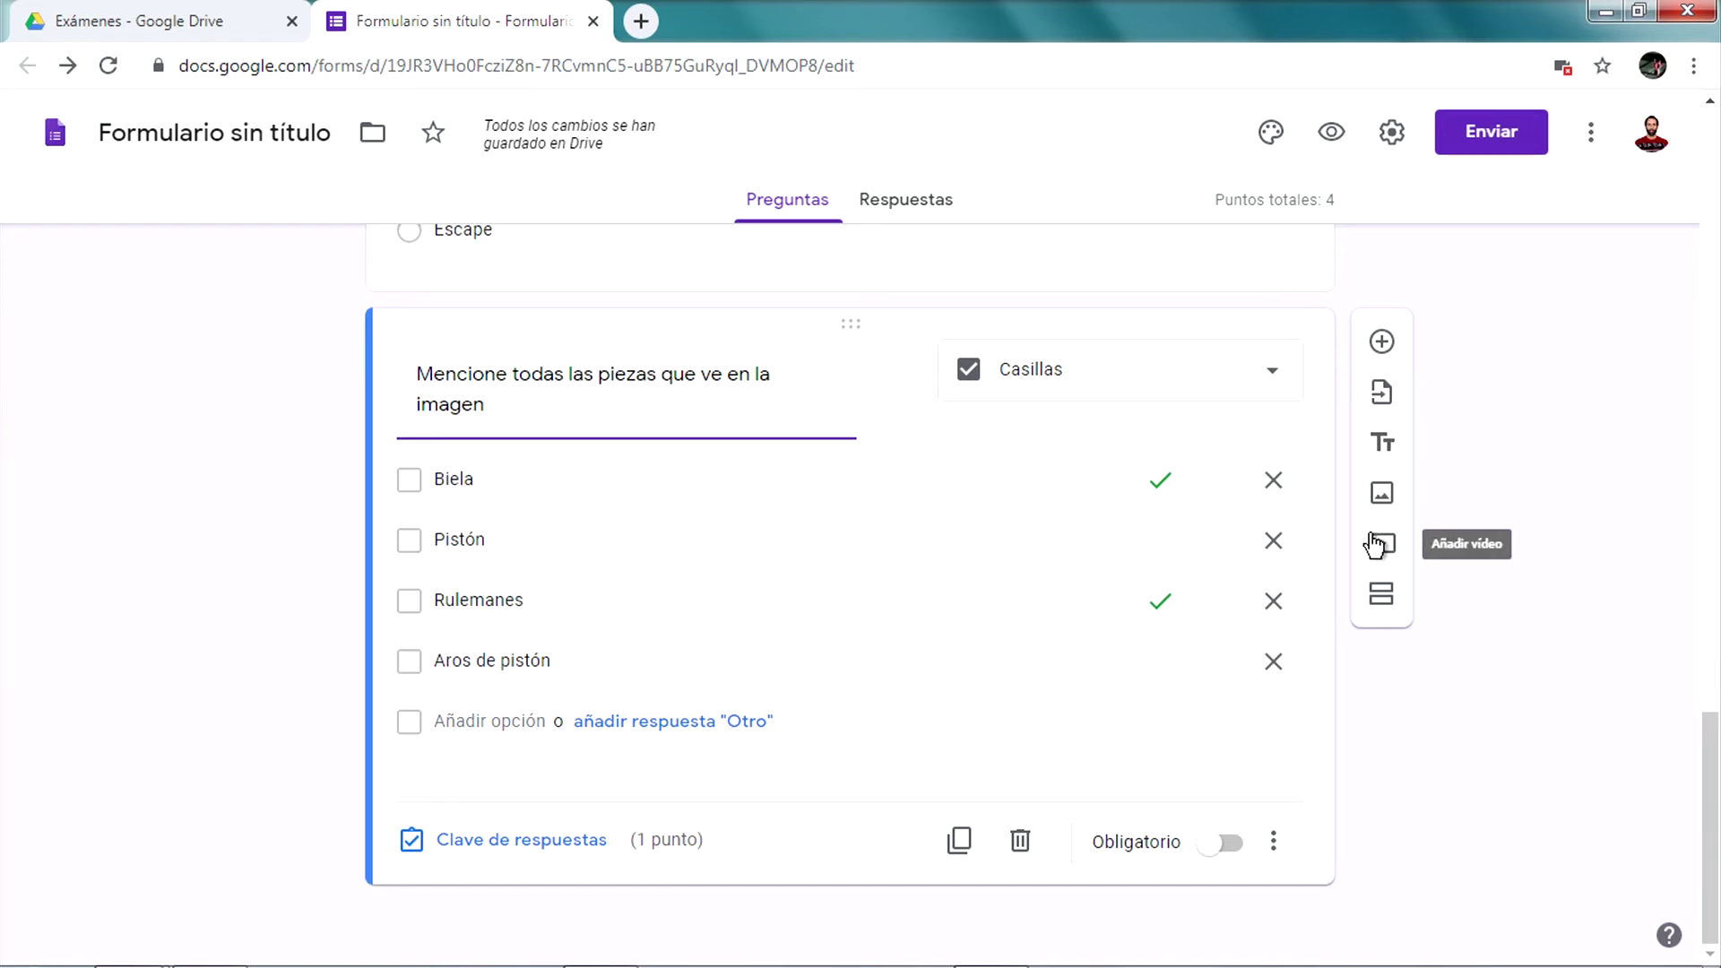
Add section 'Parte 2' described 'Análisis de audiovisual.' and put a new blank question under it
click(1381, 589)
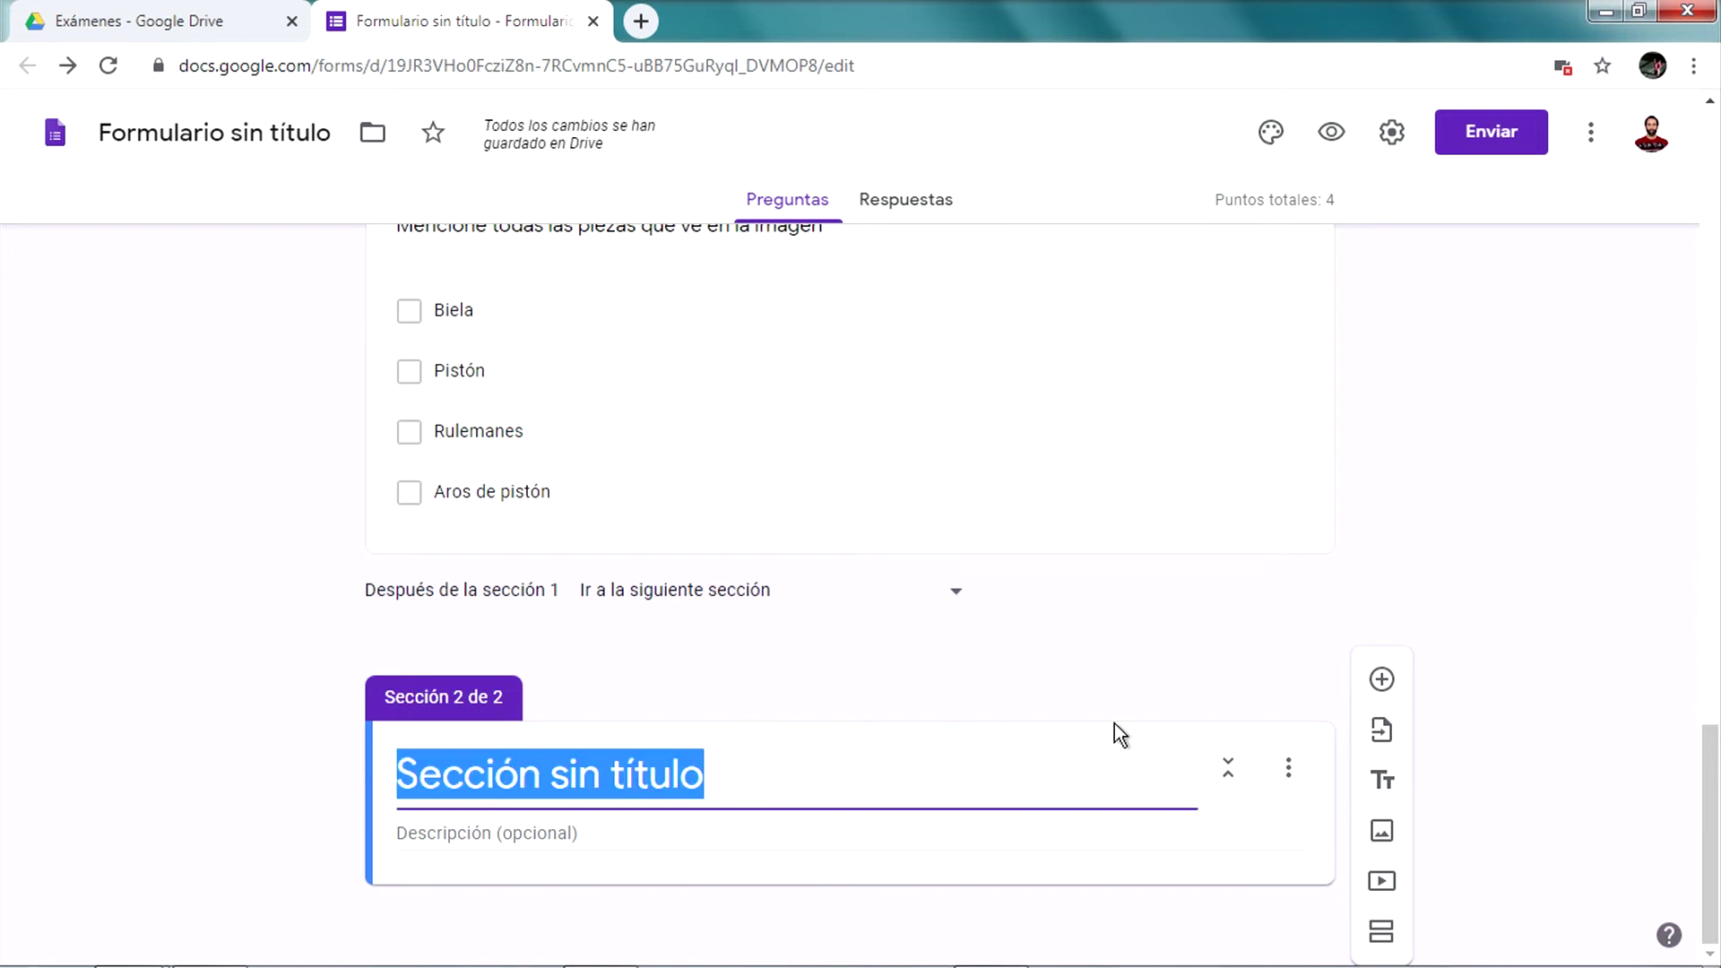
text(PAr)
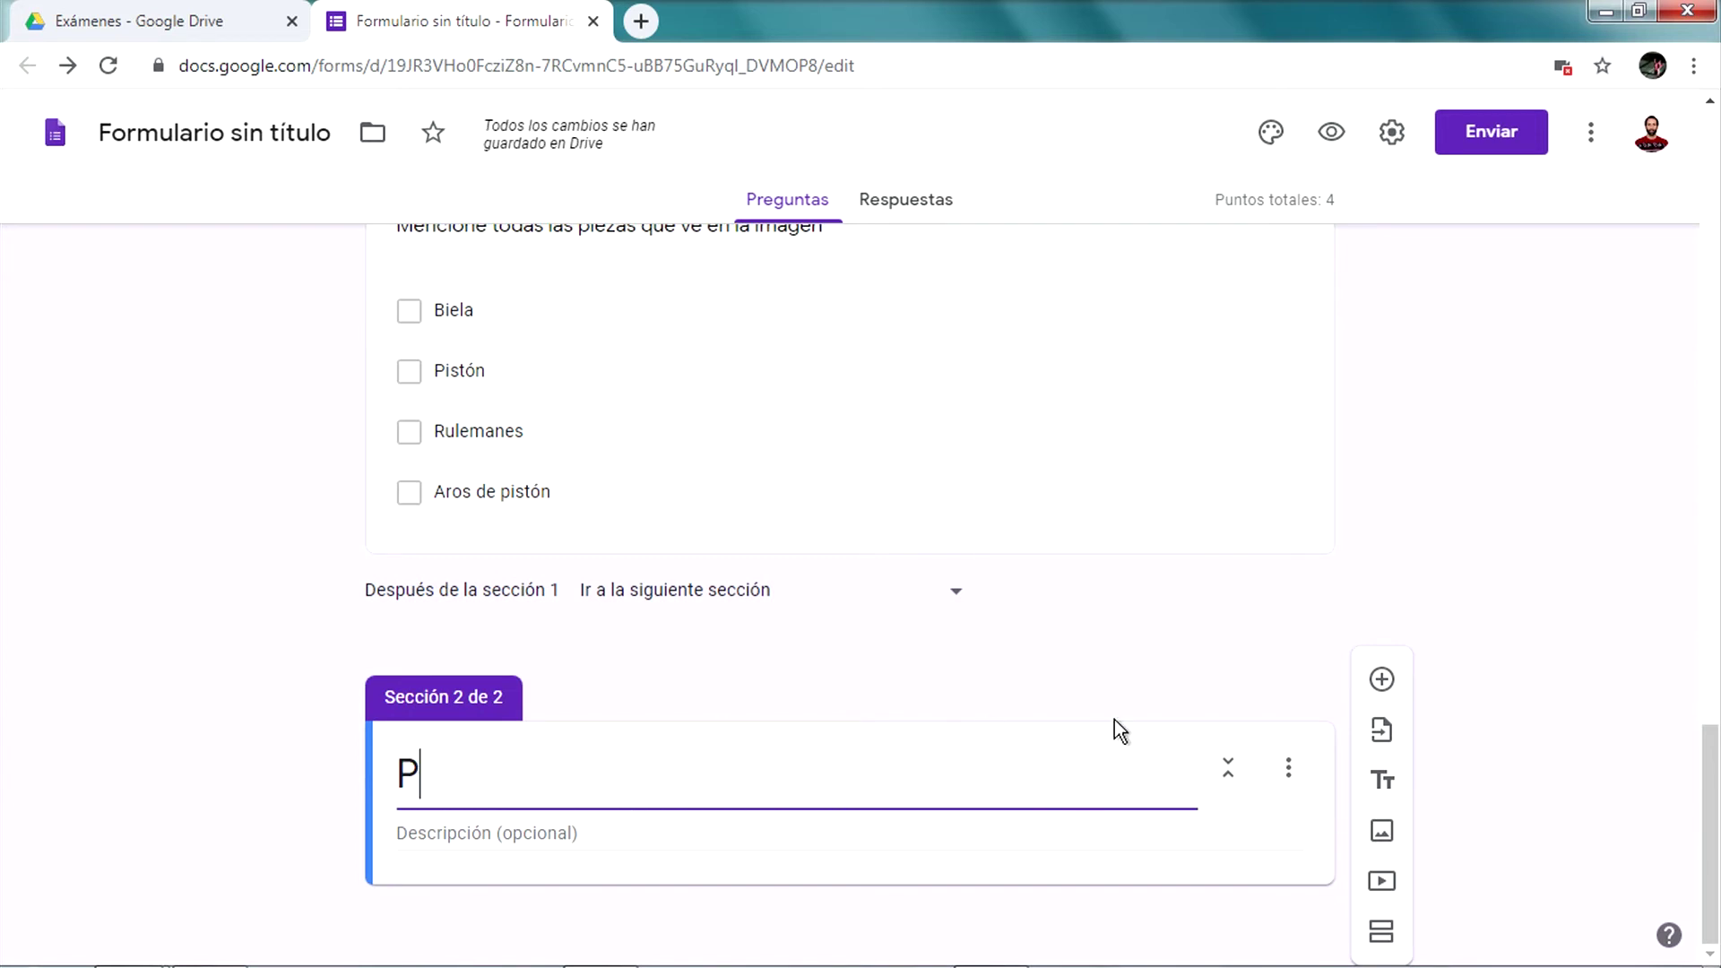
key(BackSpace)
key(BackSpace)
text(arte 2)
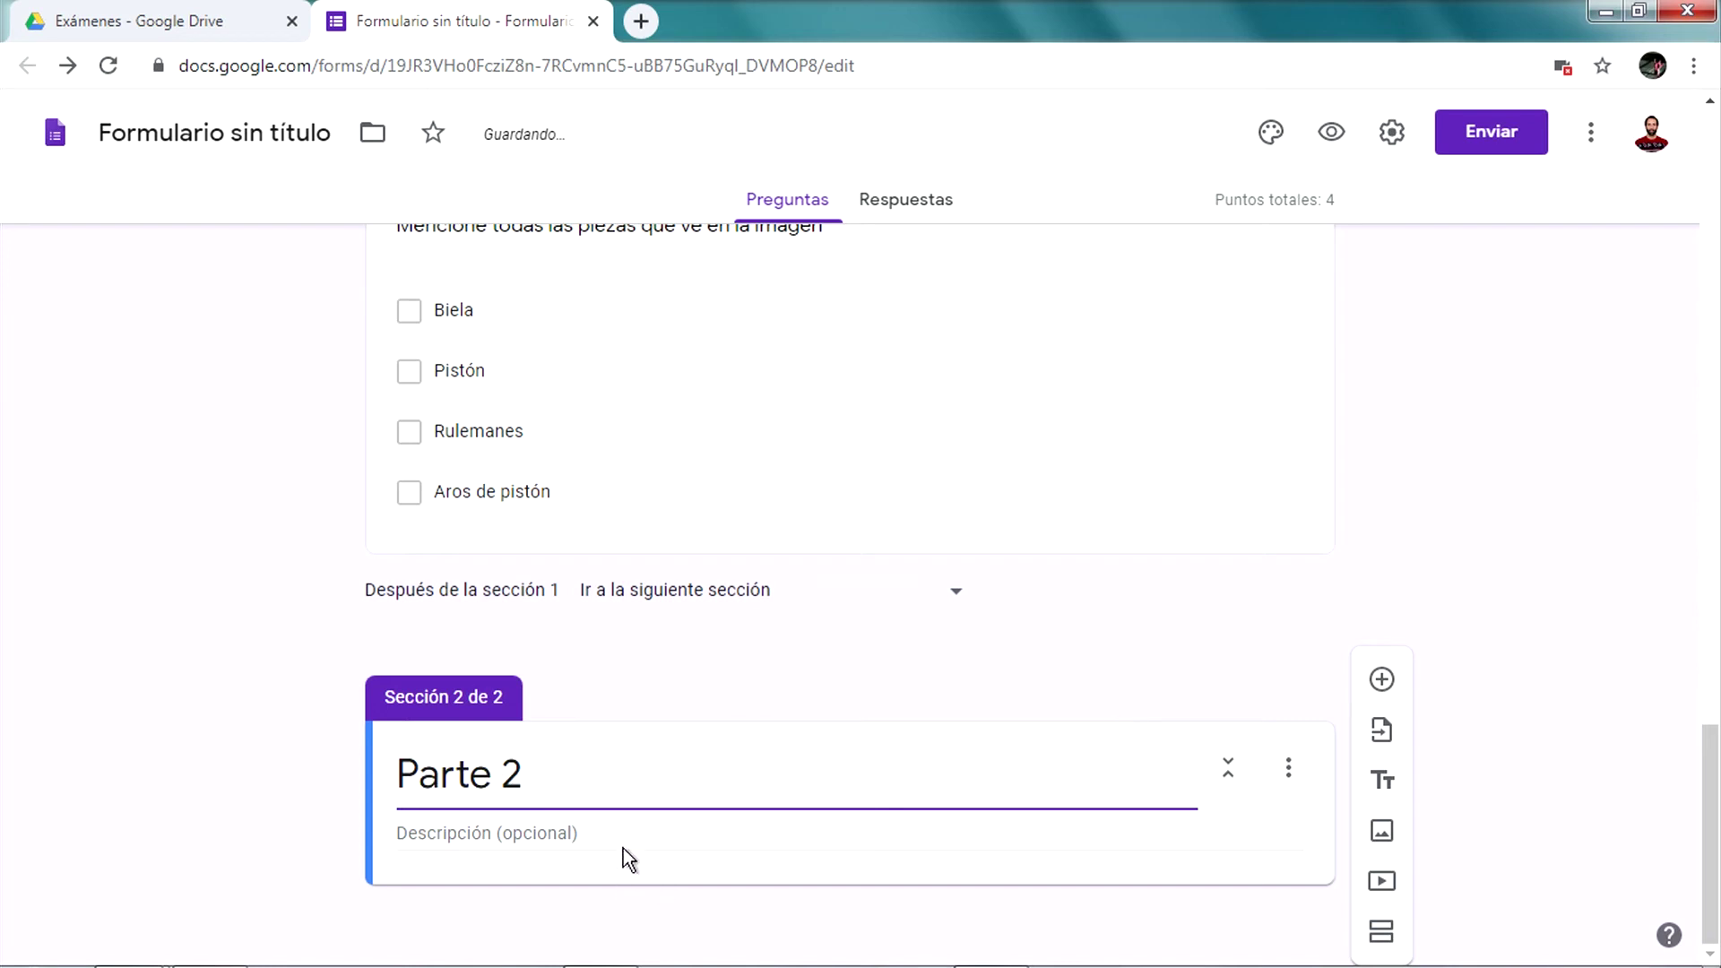
click(637, 823)
click(525, 827)
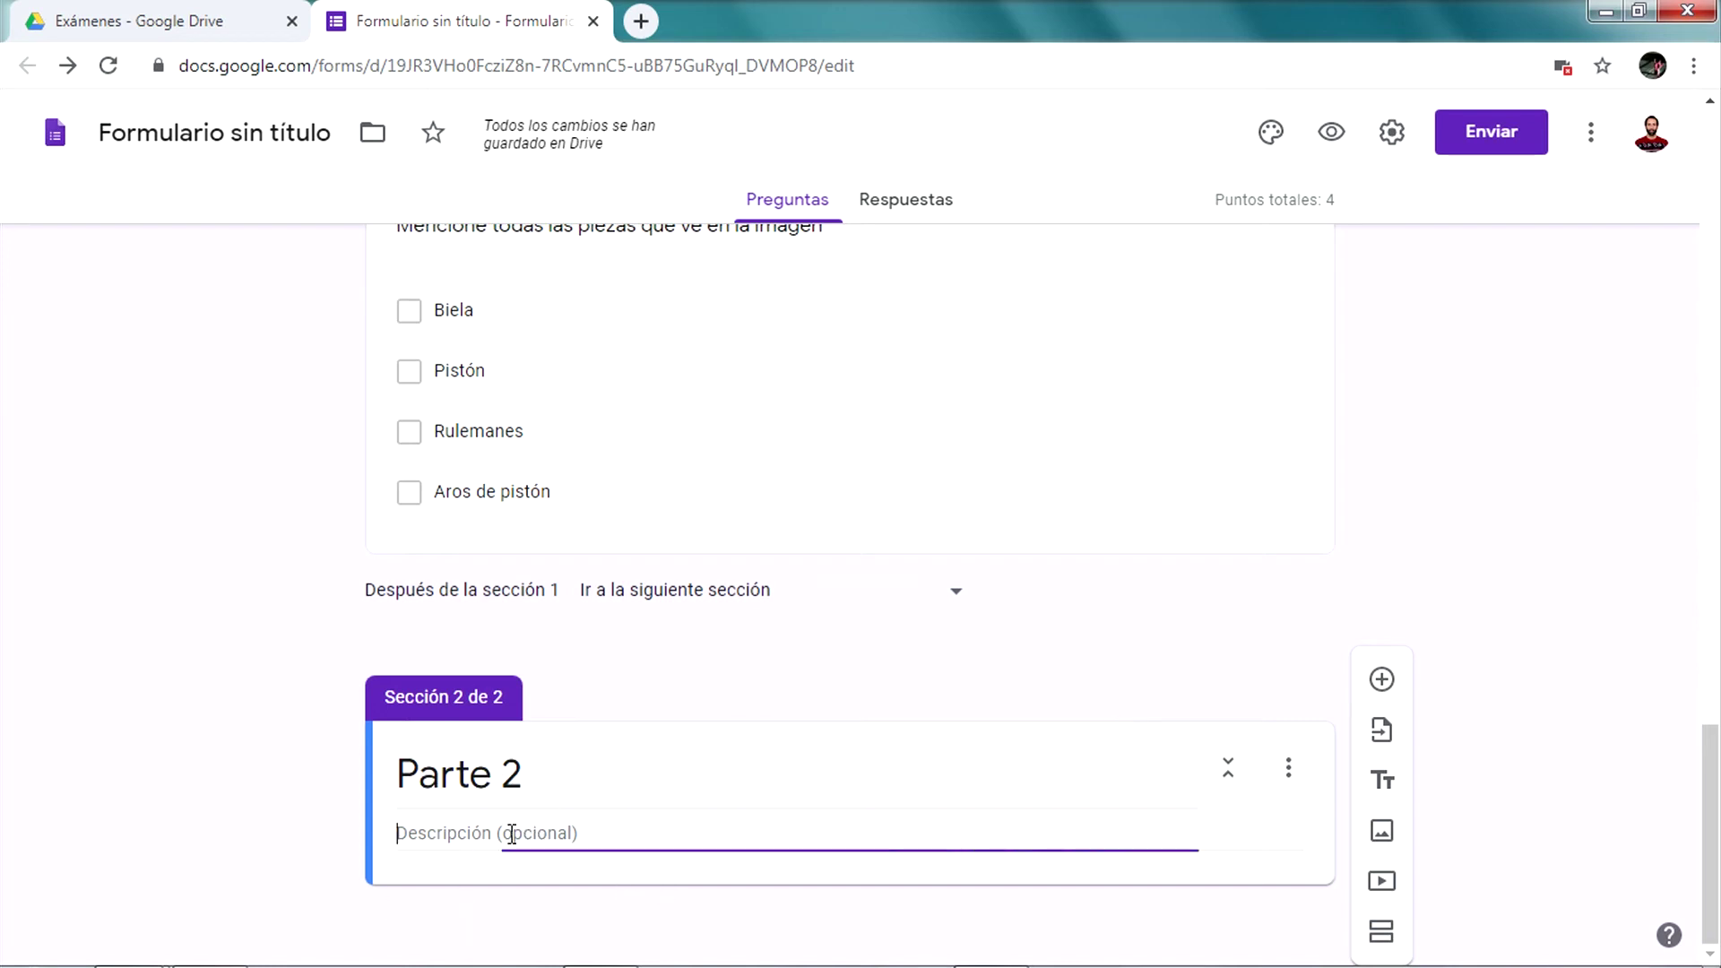
text(Análisis)
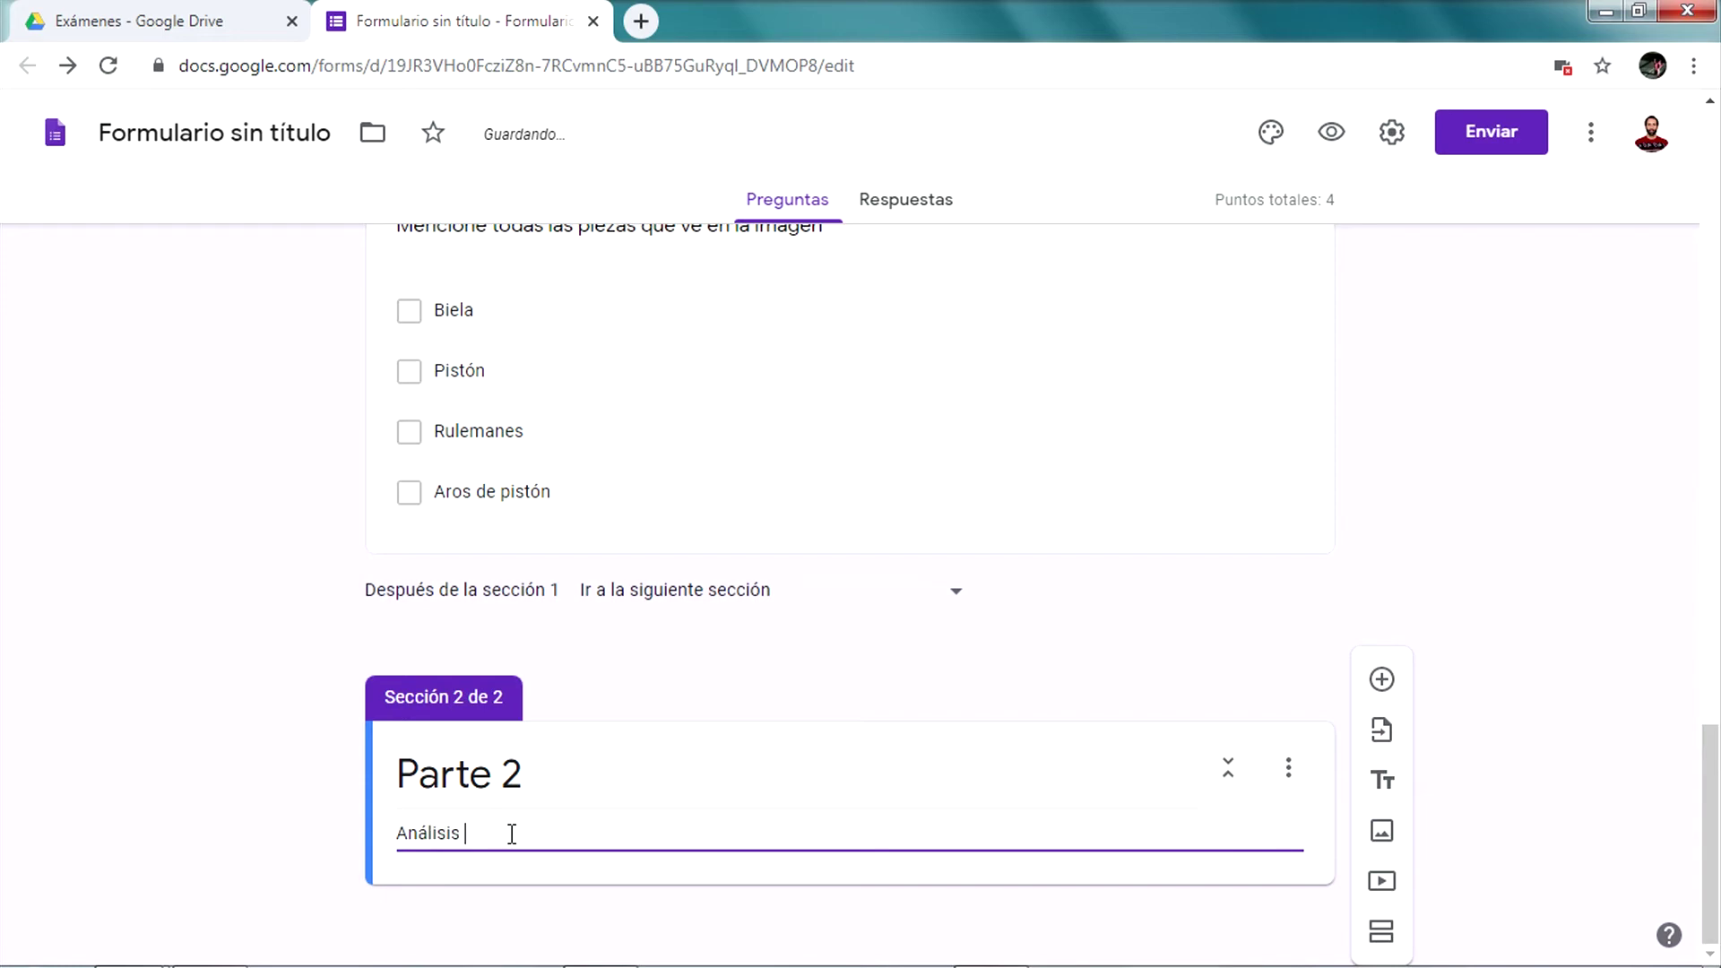
text( de audiovisual.)
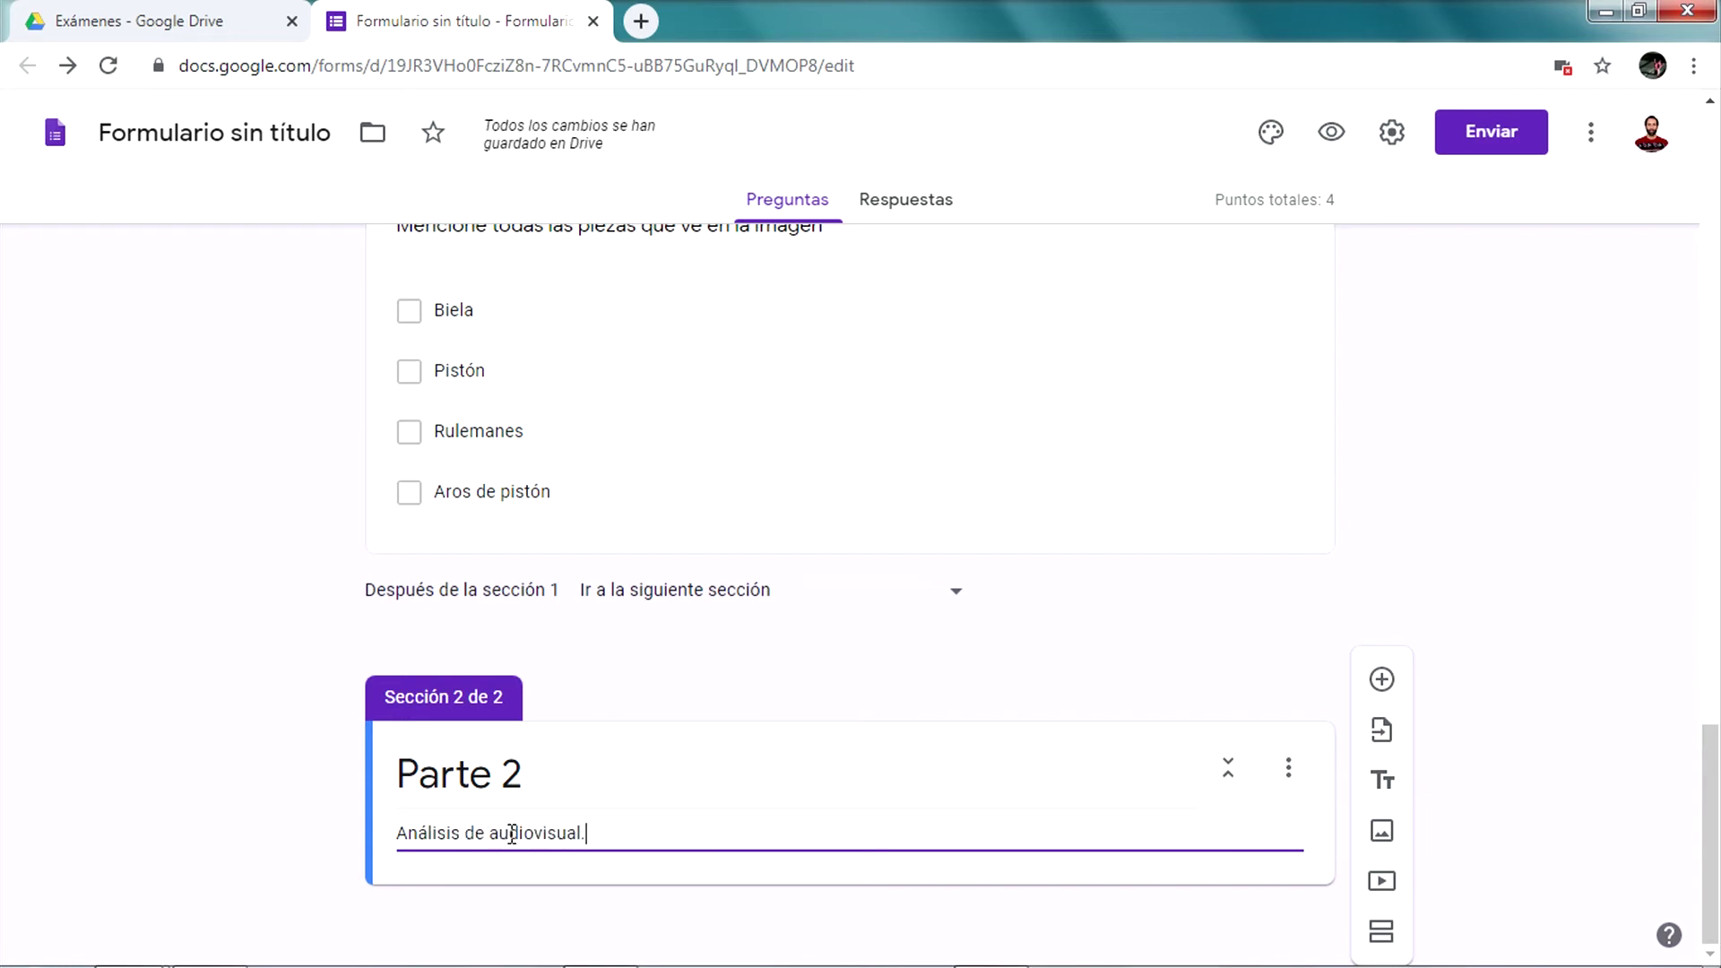
click(1382, 680)
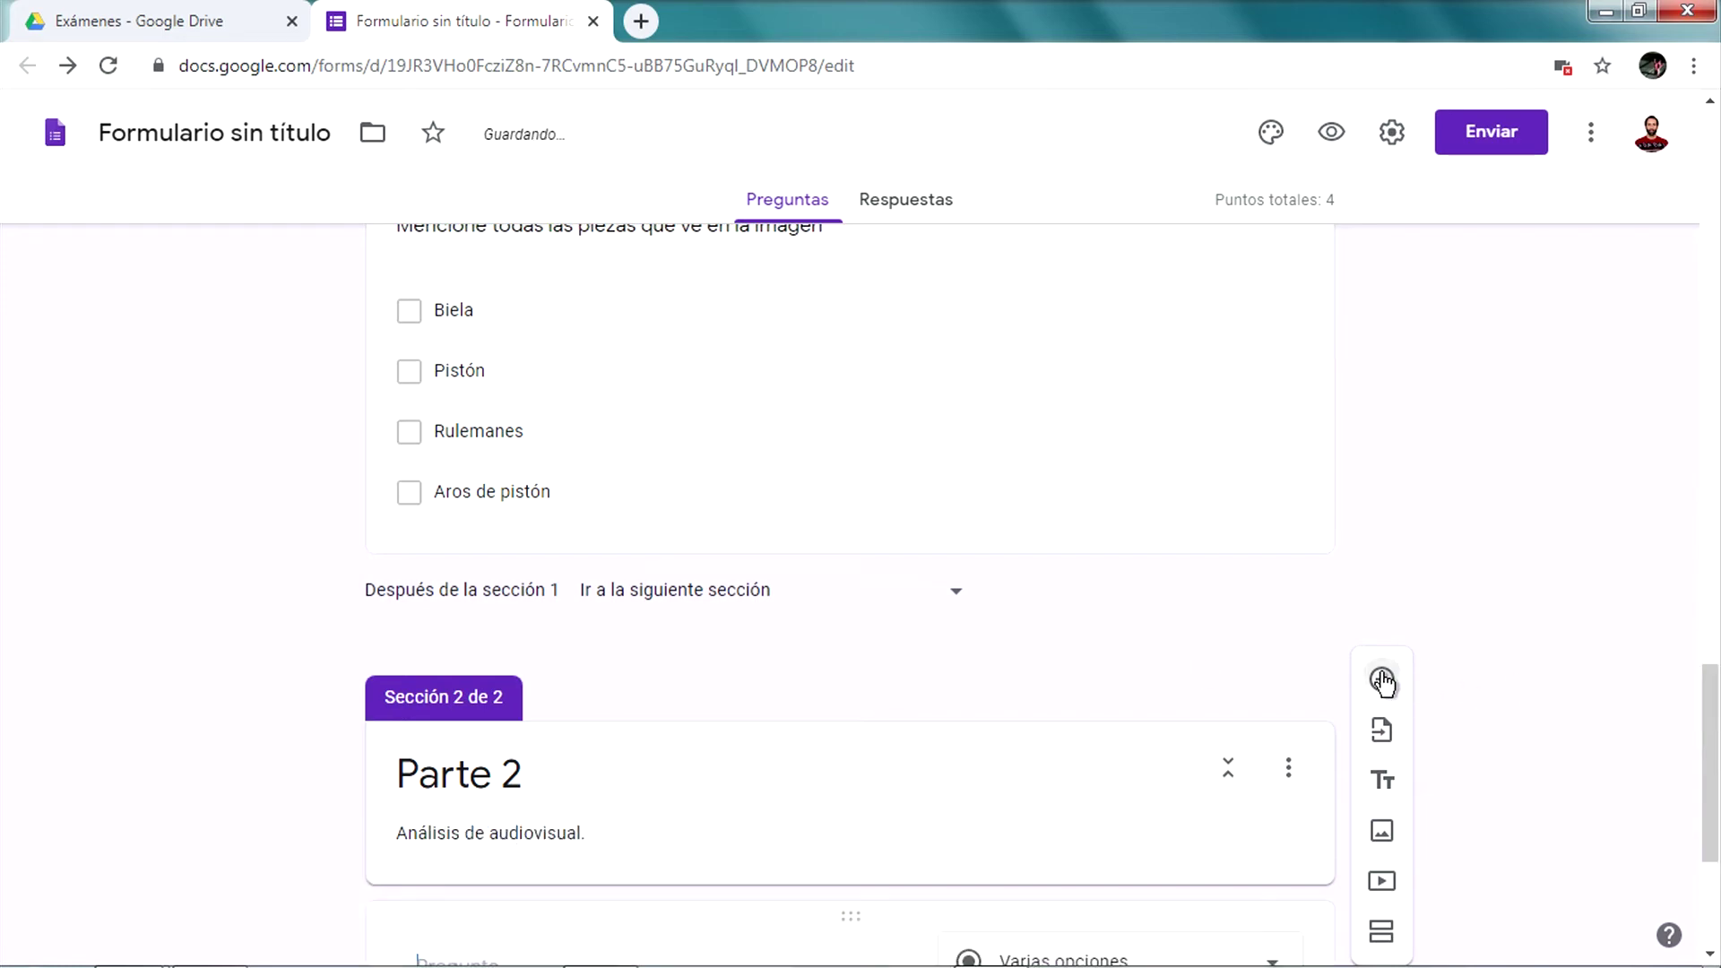
Change the blank Parte 2 question to Desplegable, then delete that question card
click(1125, 627)
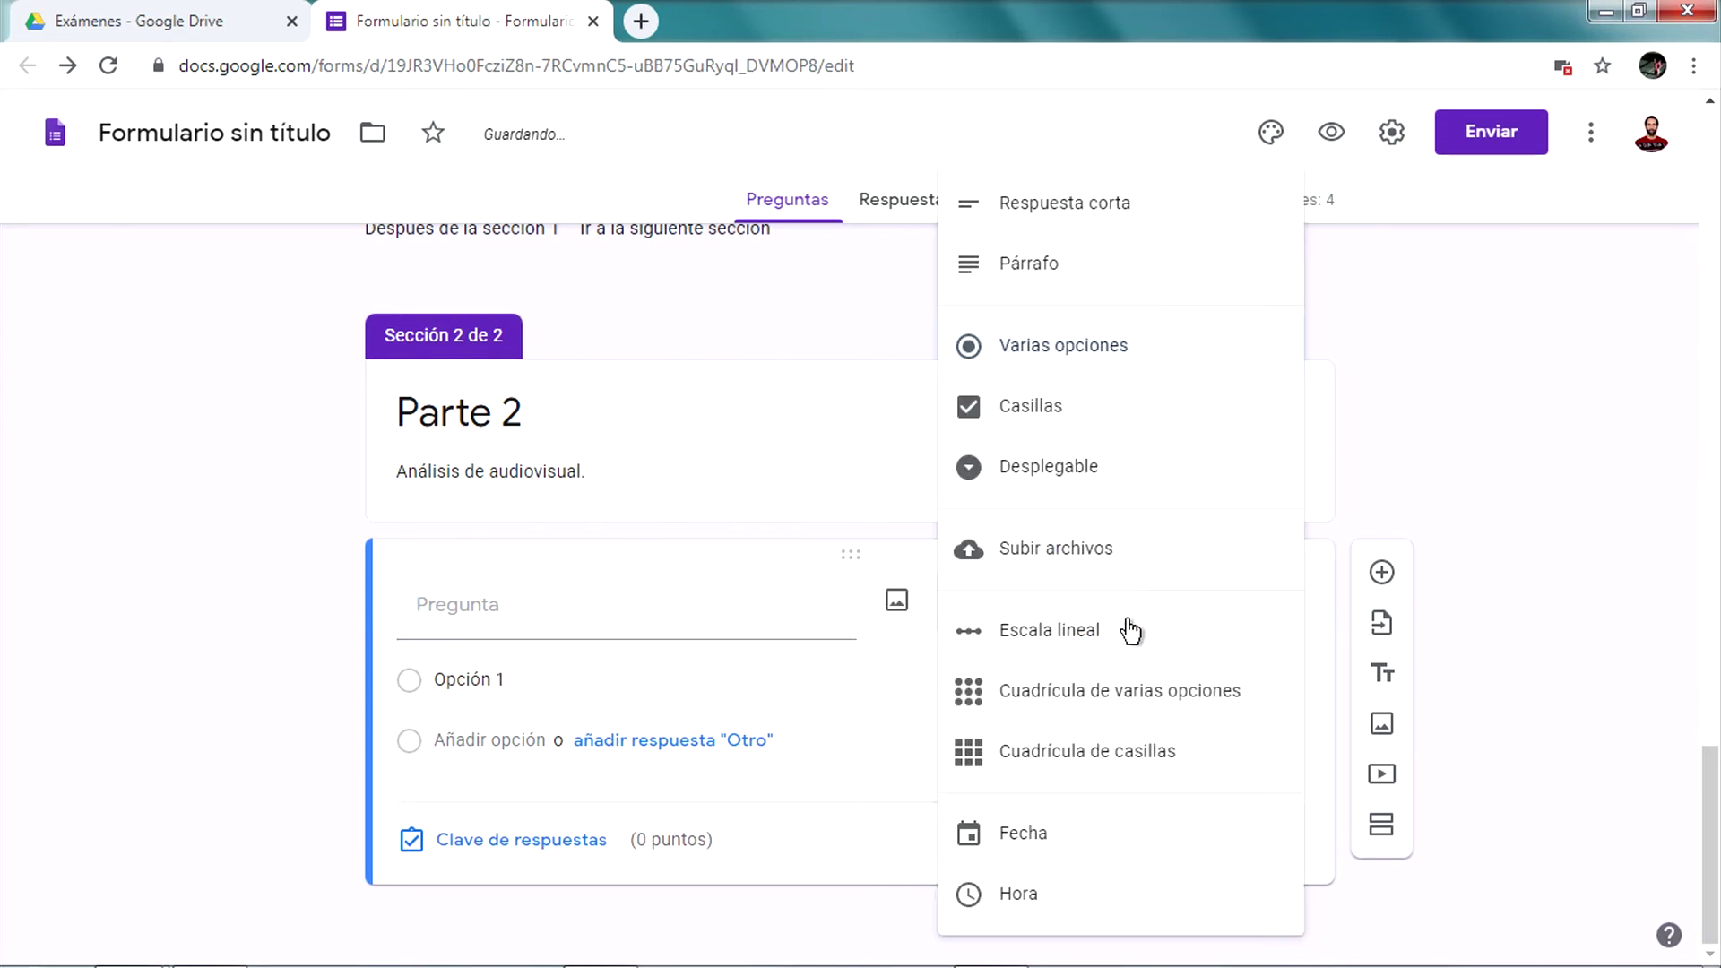
click(1189, 479)
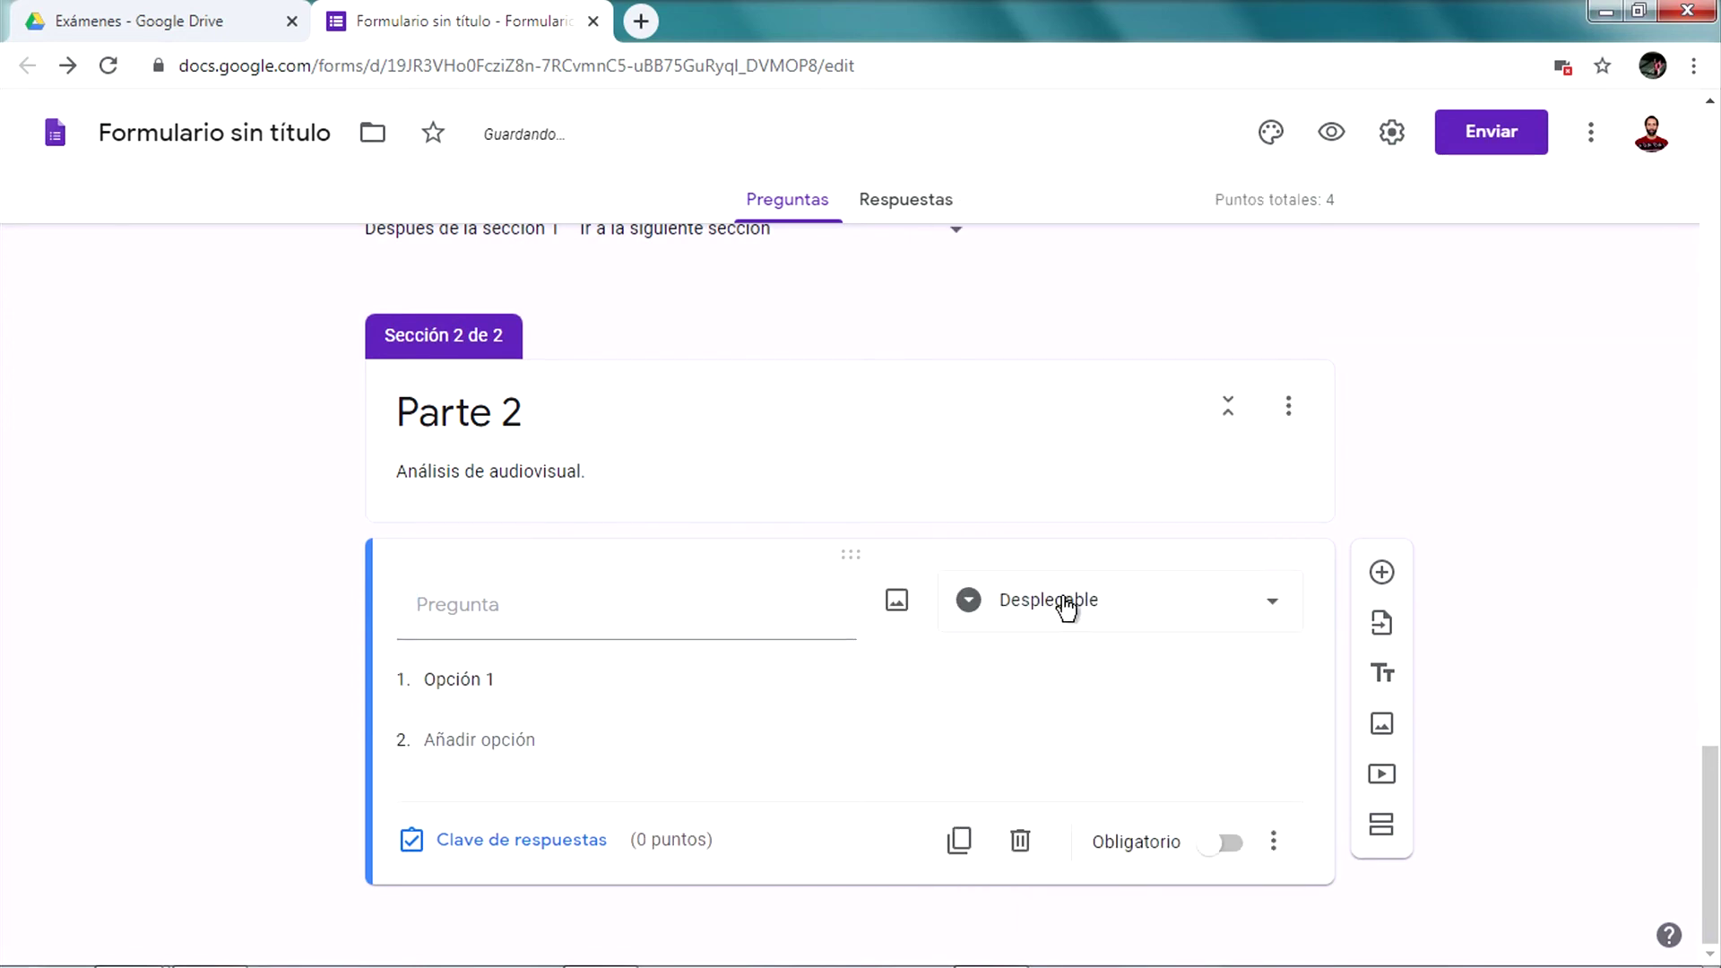
click(788, 618)
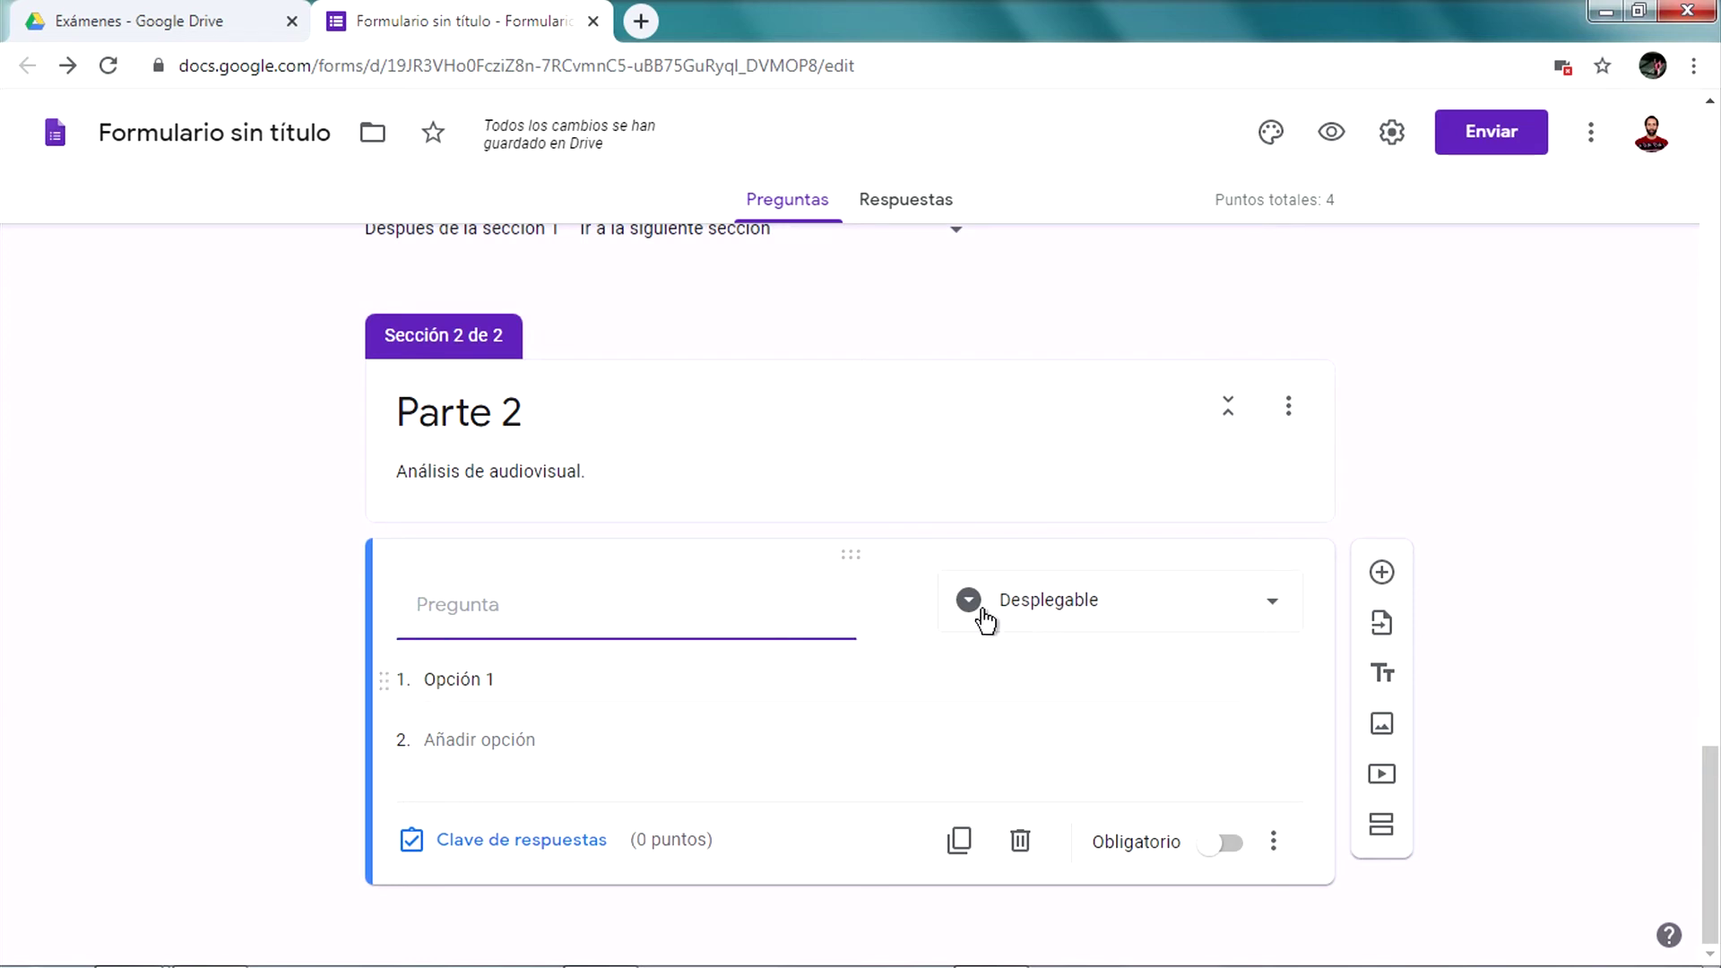
click(1073, 607)
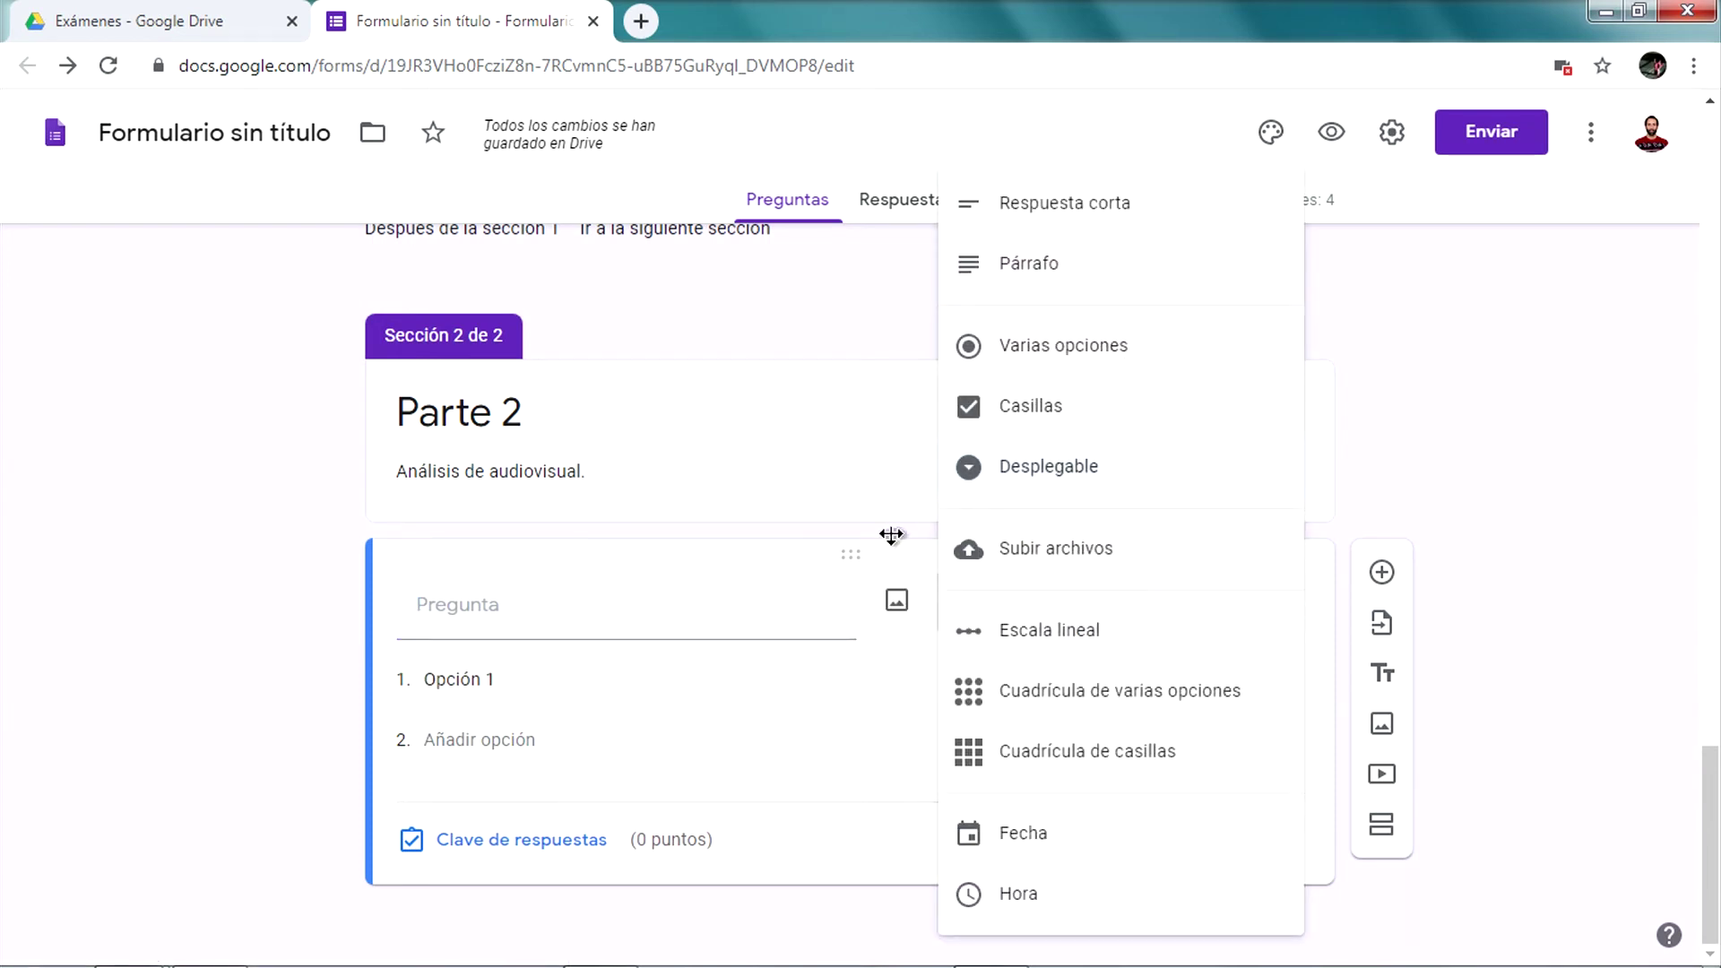
click(706, 764)
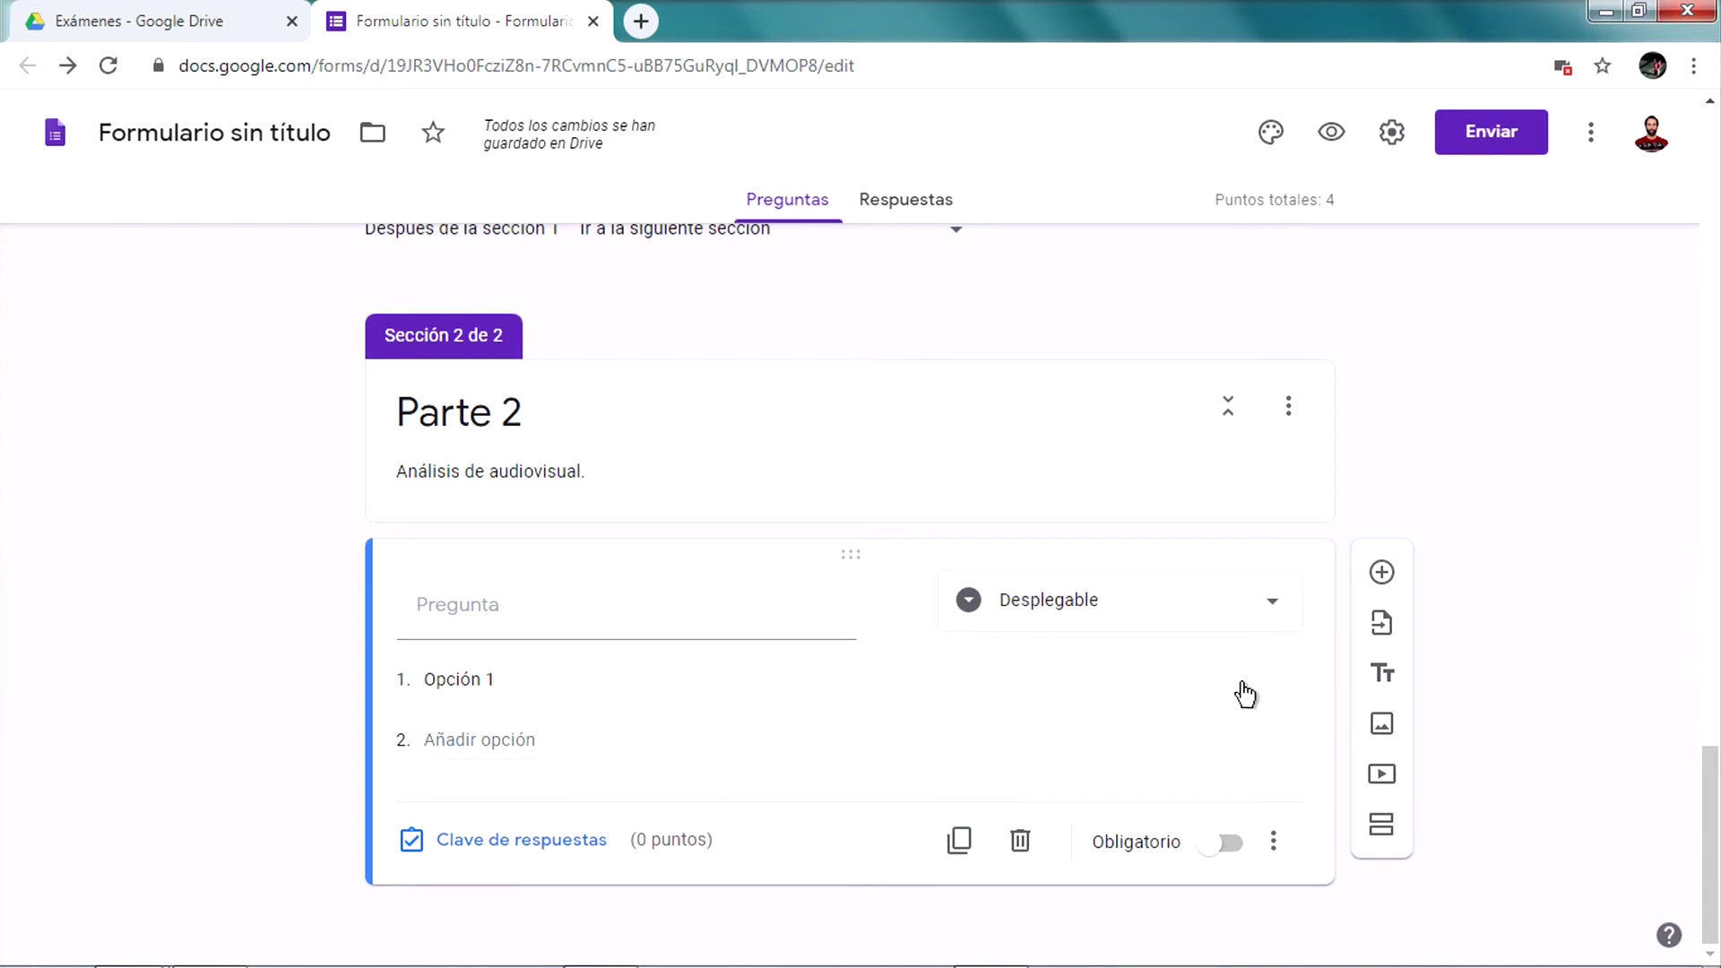
click(1021, 843)
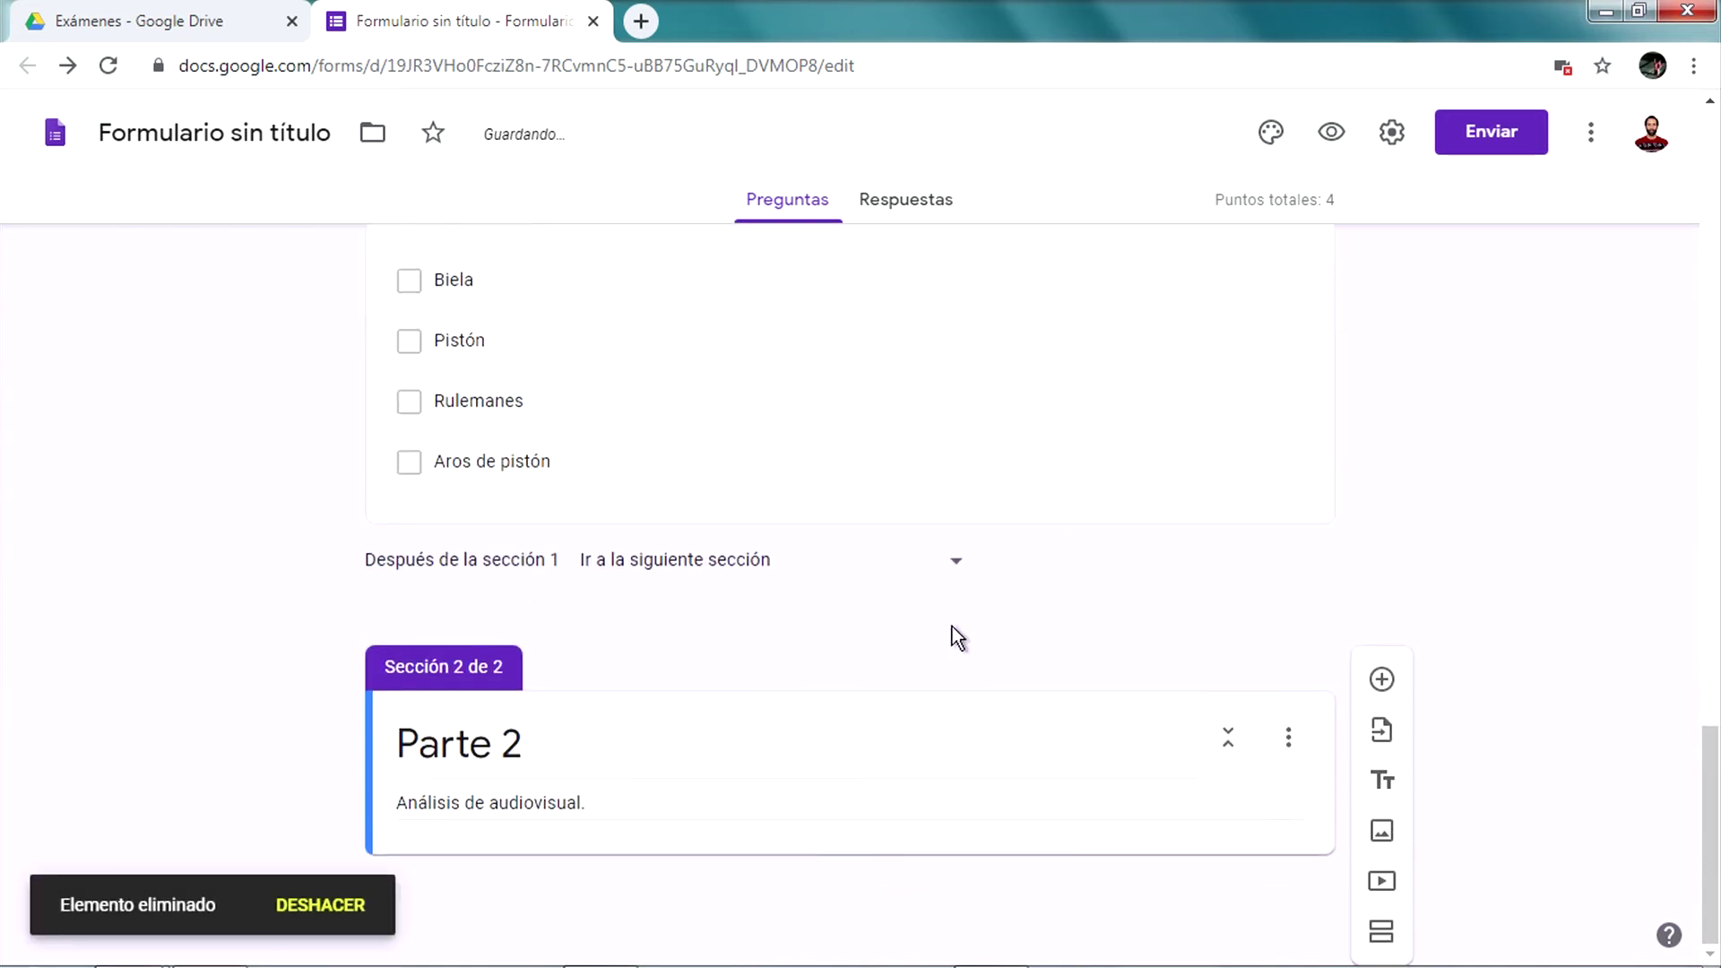
Add a Párrafo question to Parte 2: 'Describa la linea argumental del audiovisual trabajado en la clase.'
click(1378, 681)
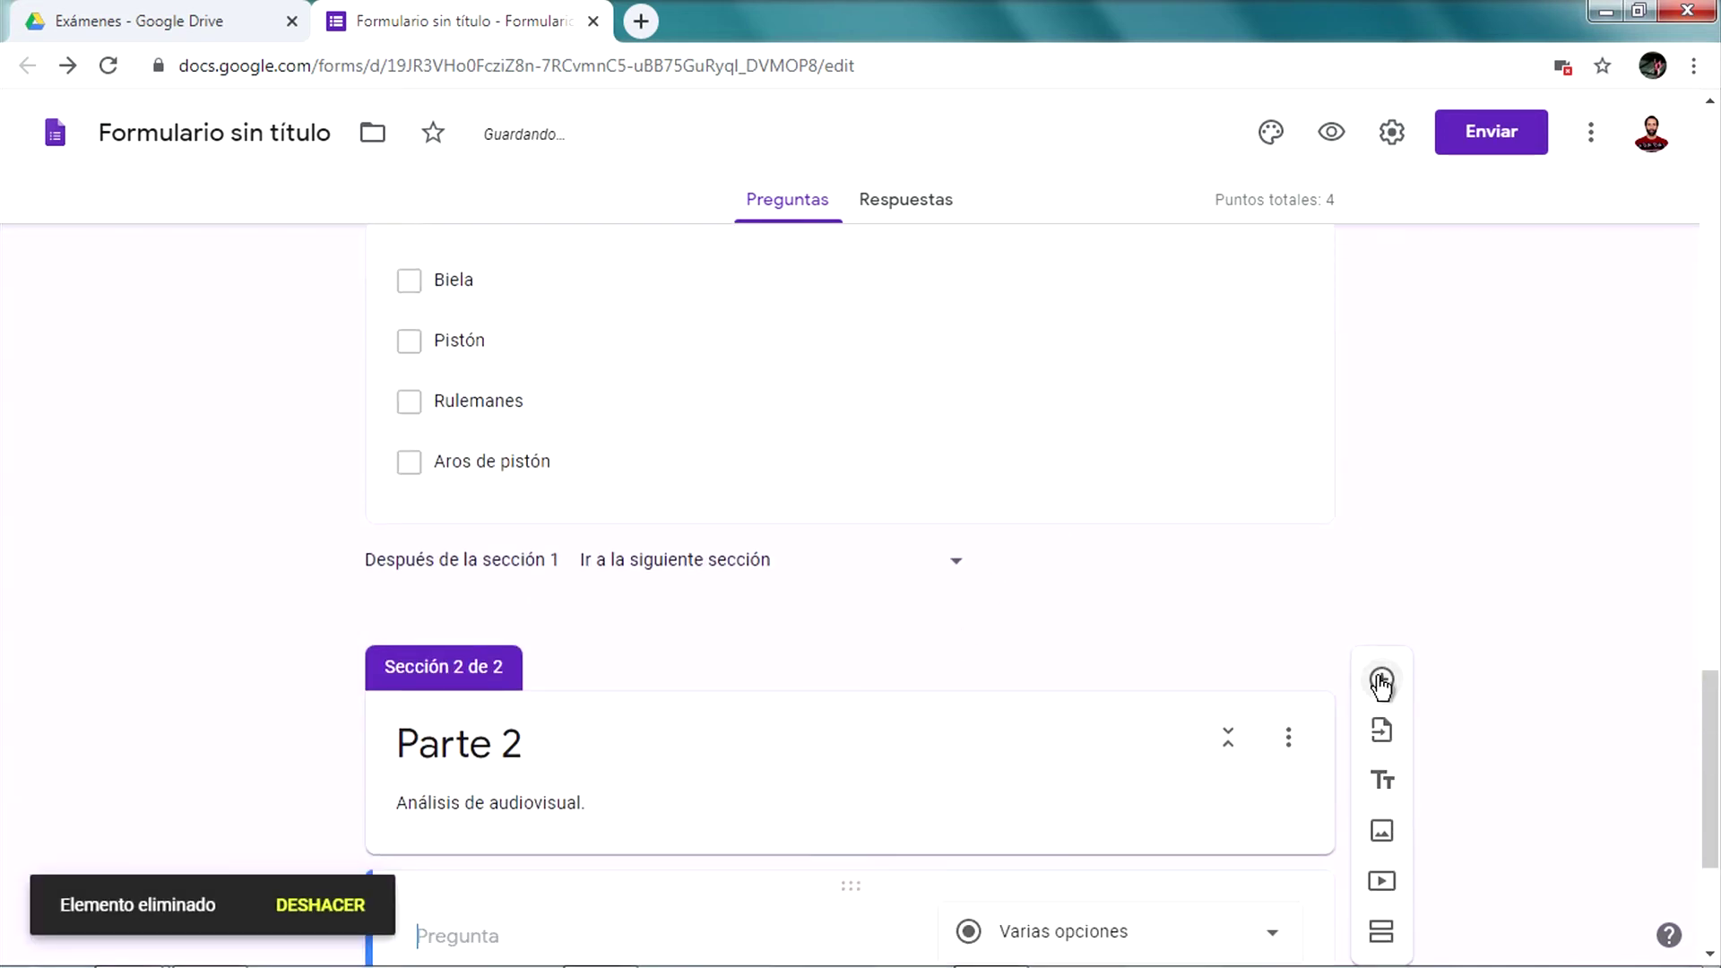
click(1062, 602)
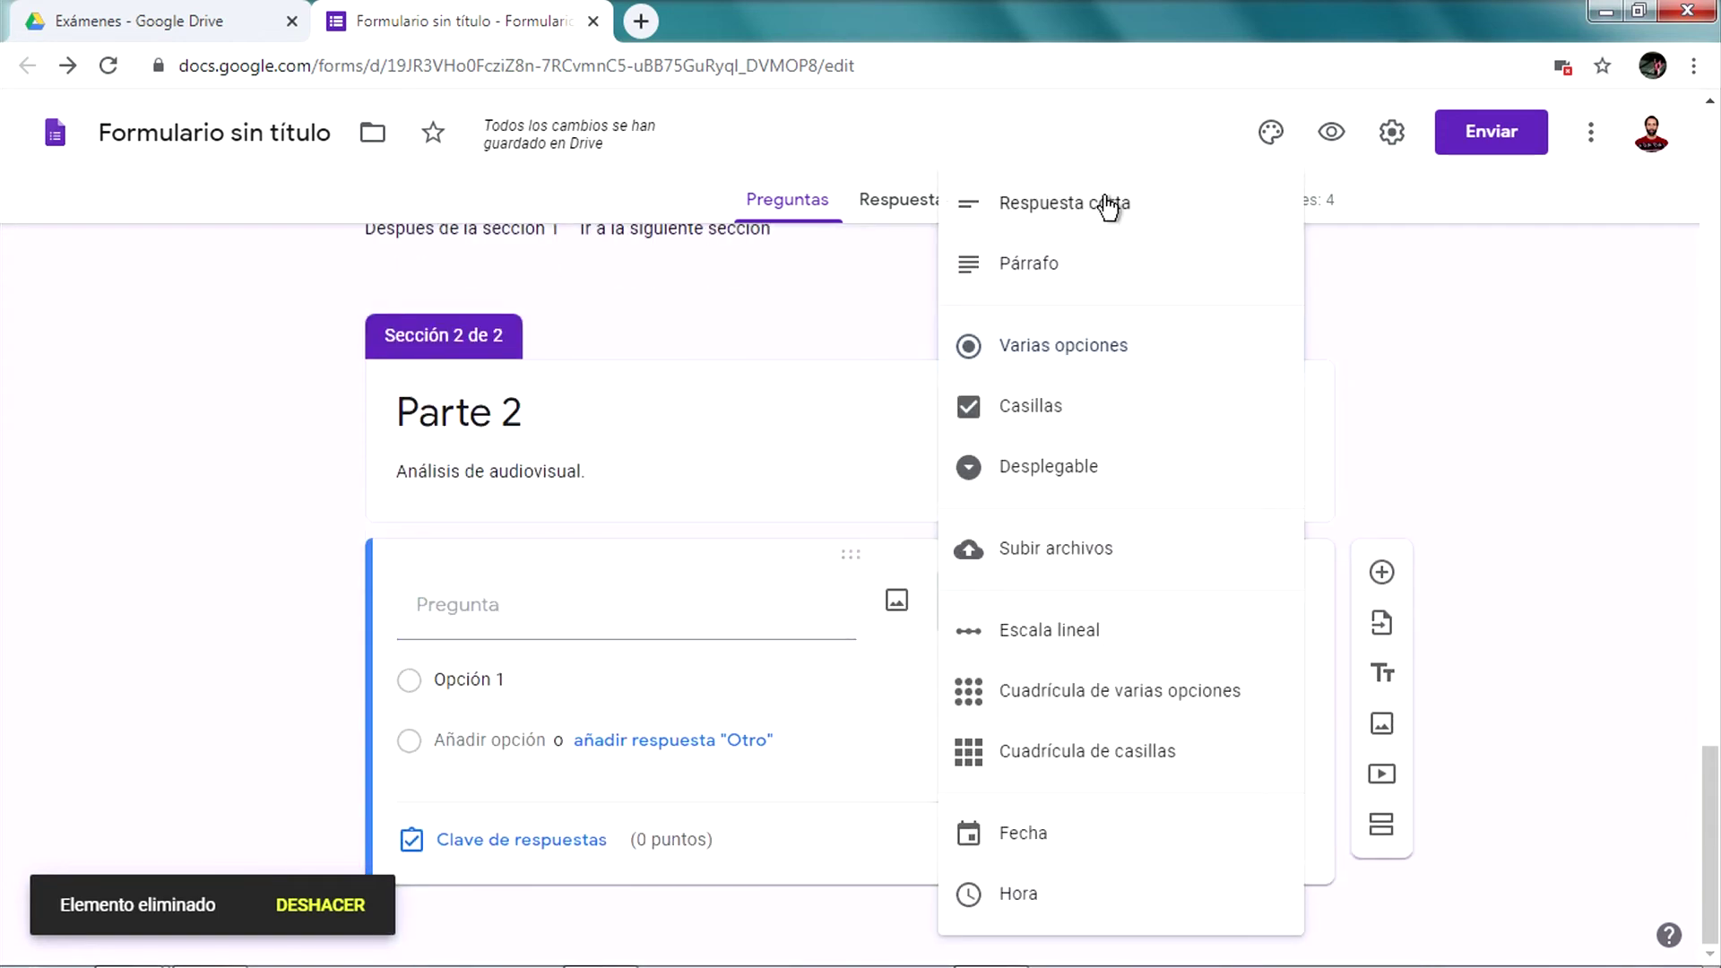
click(1087, 265)
click(551, 655)
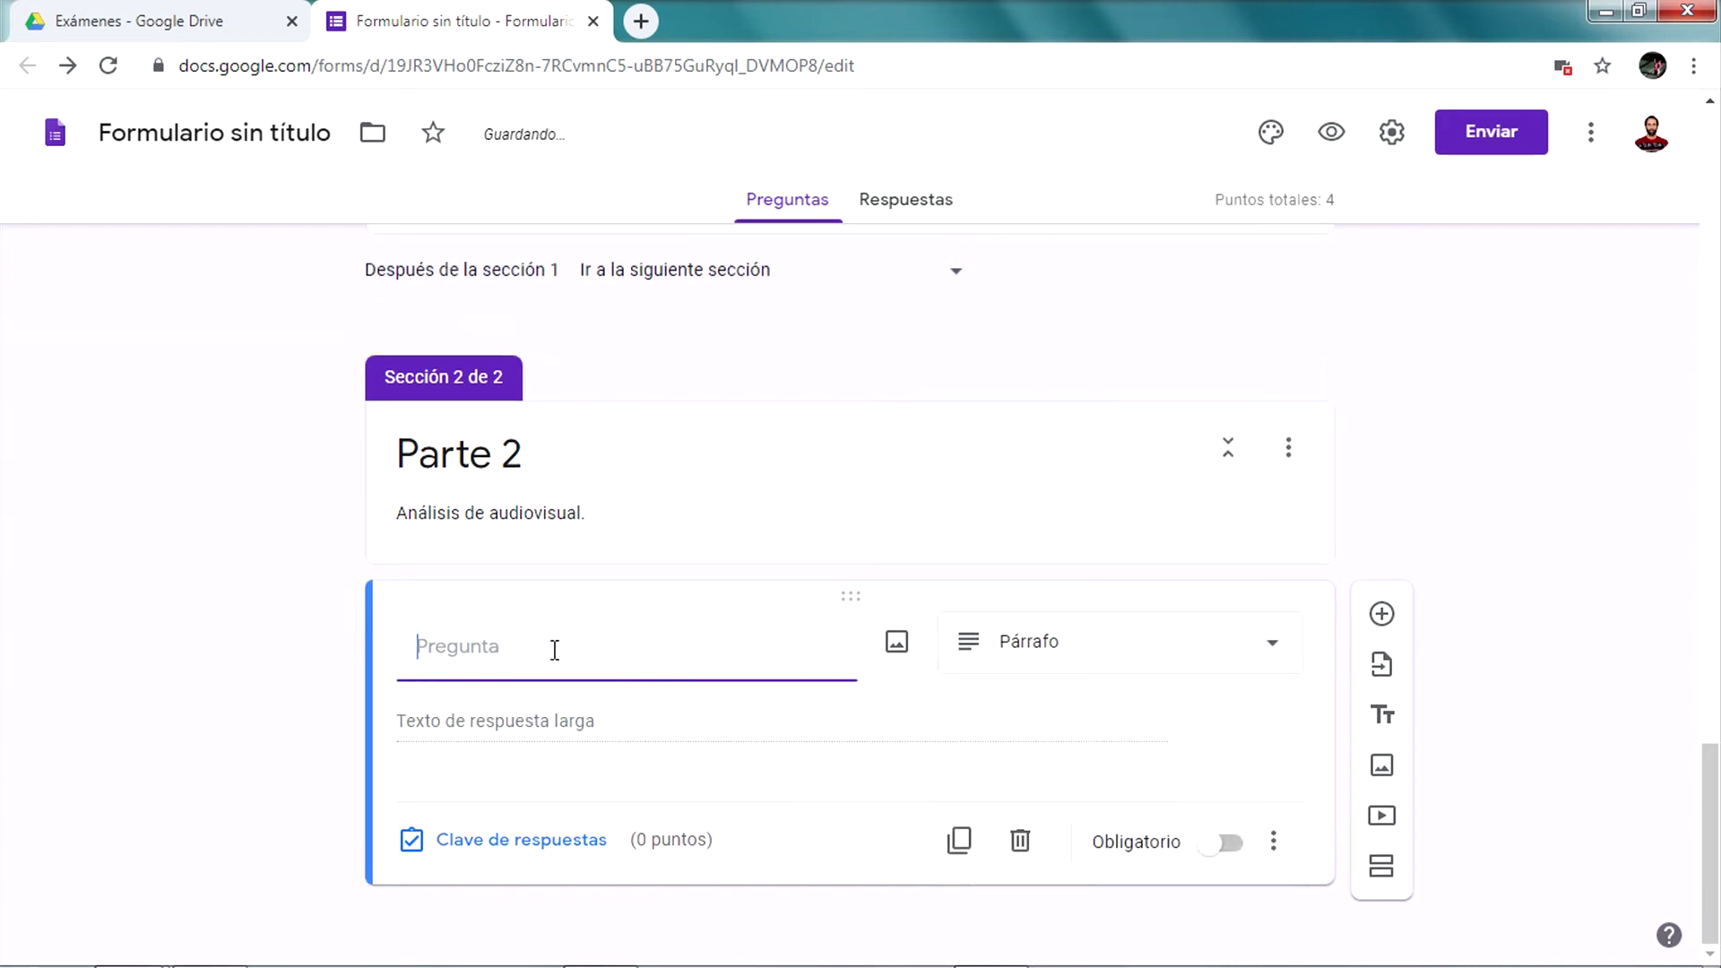
text(Desc)
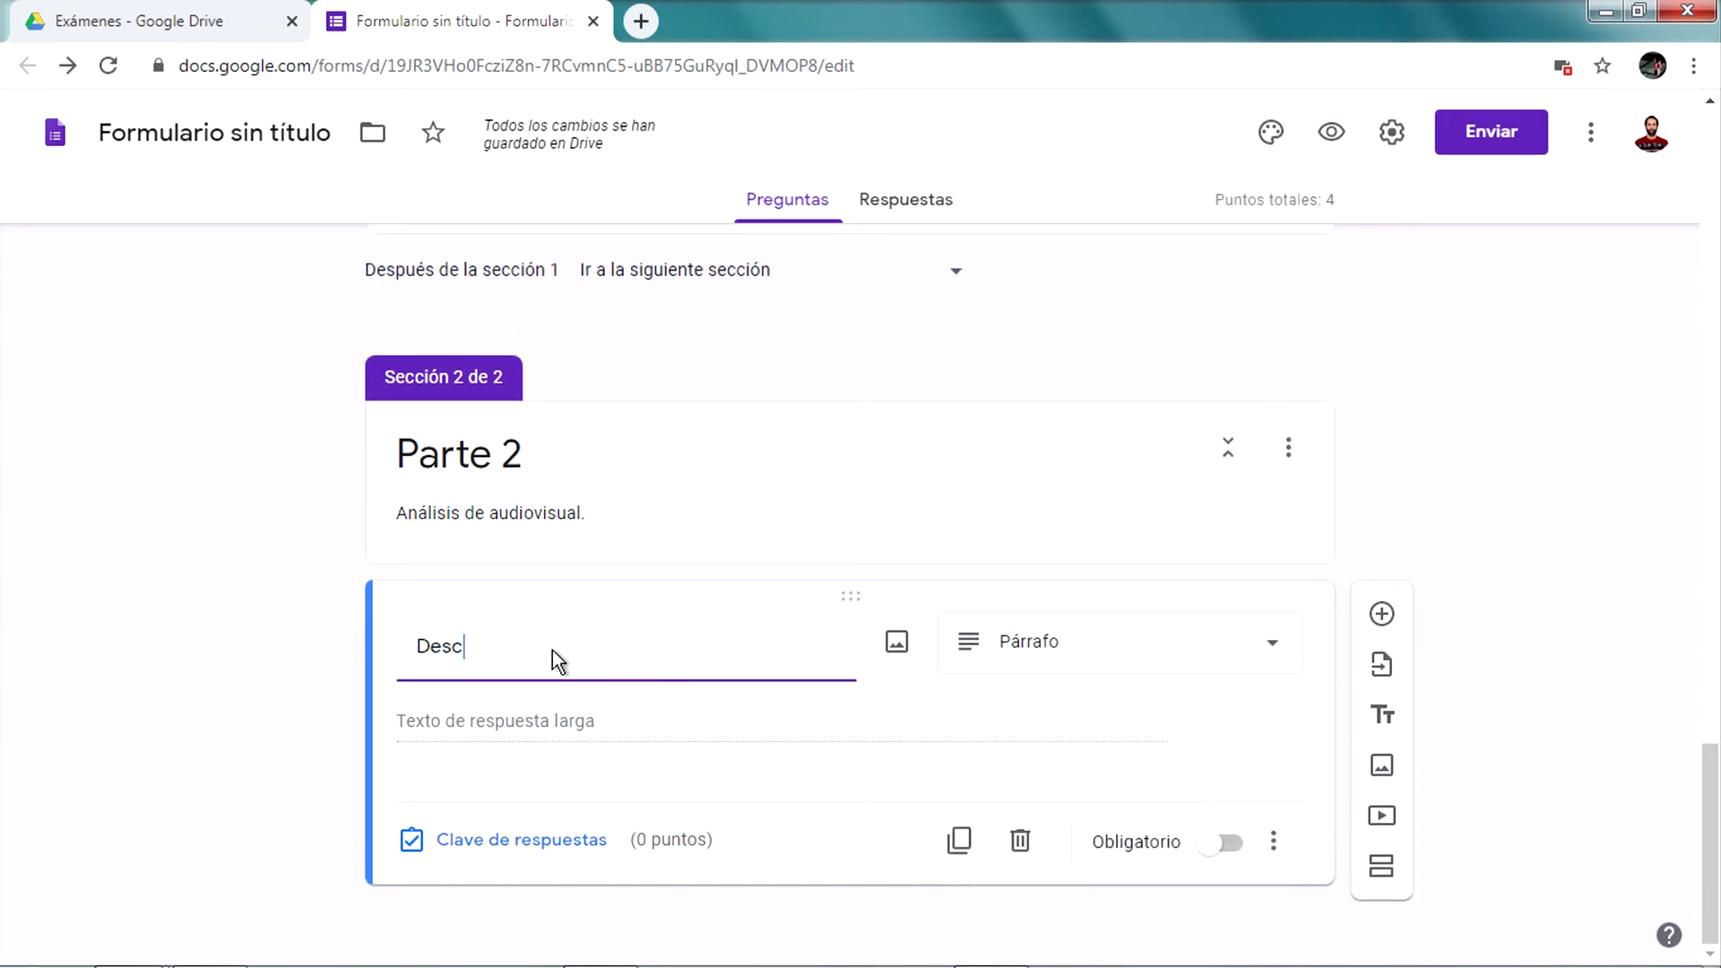
text(riba )
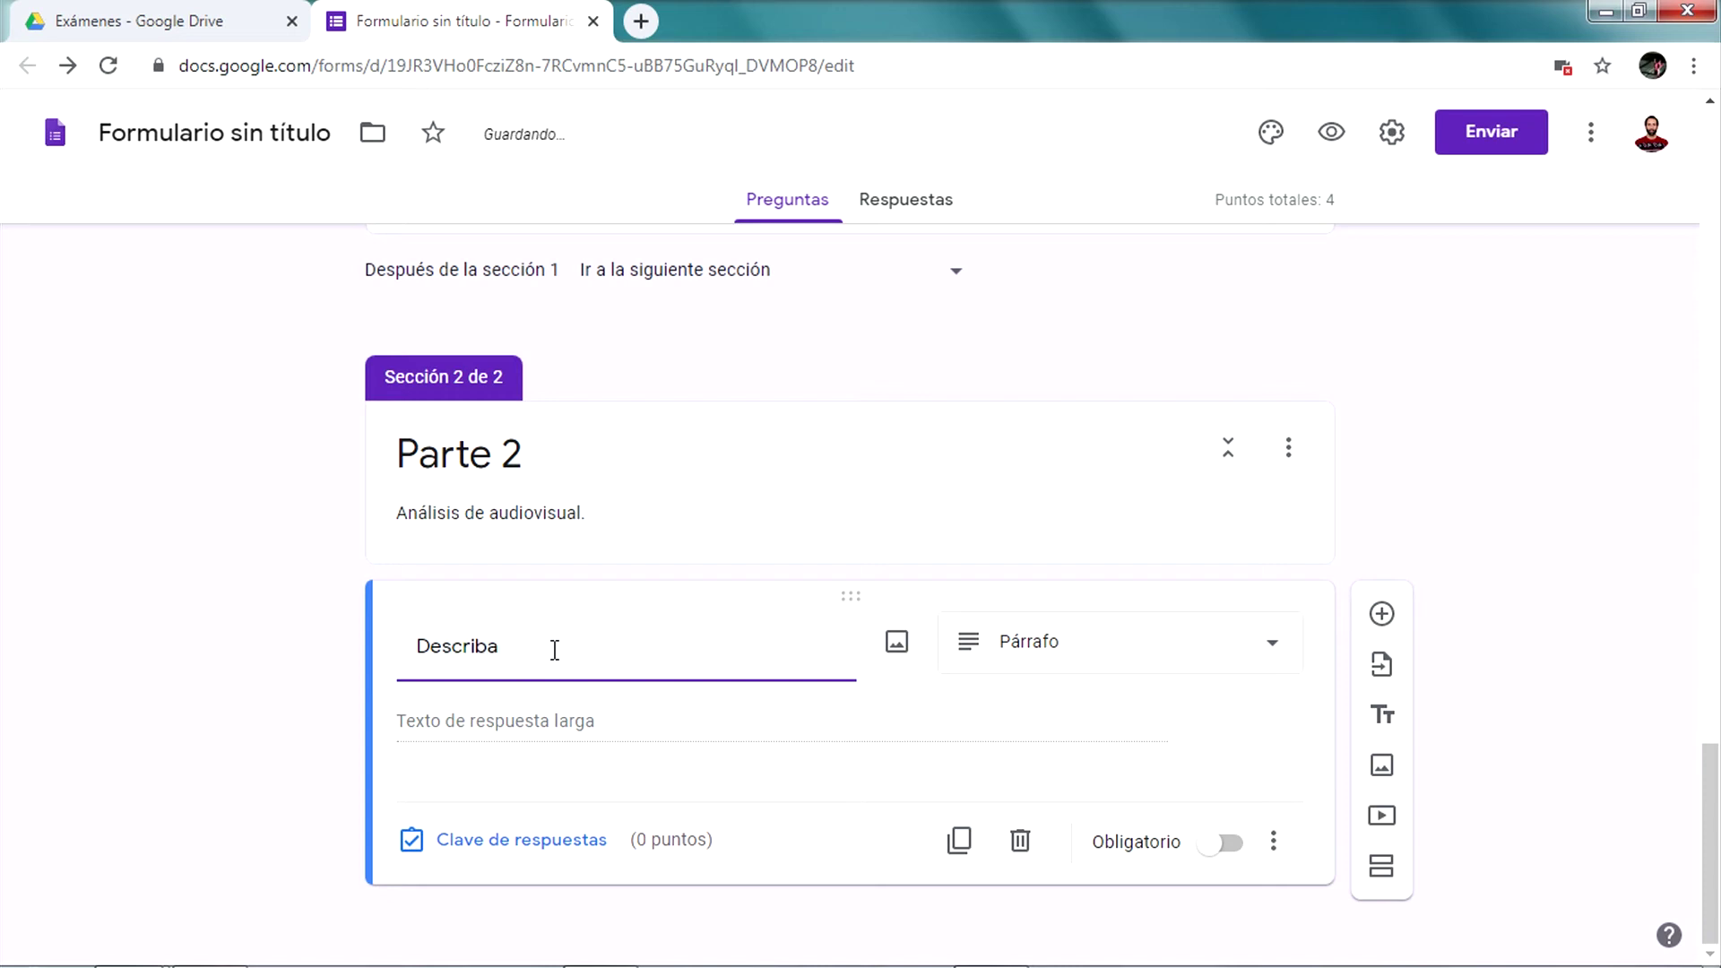
text(la línea argumental del audiovisua)
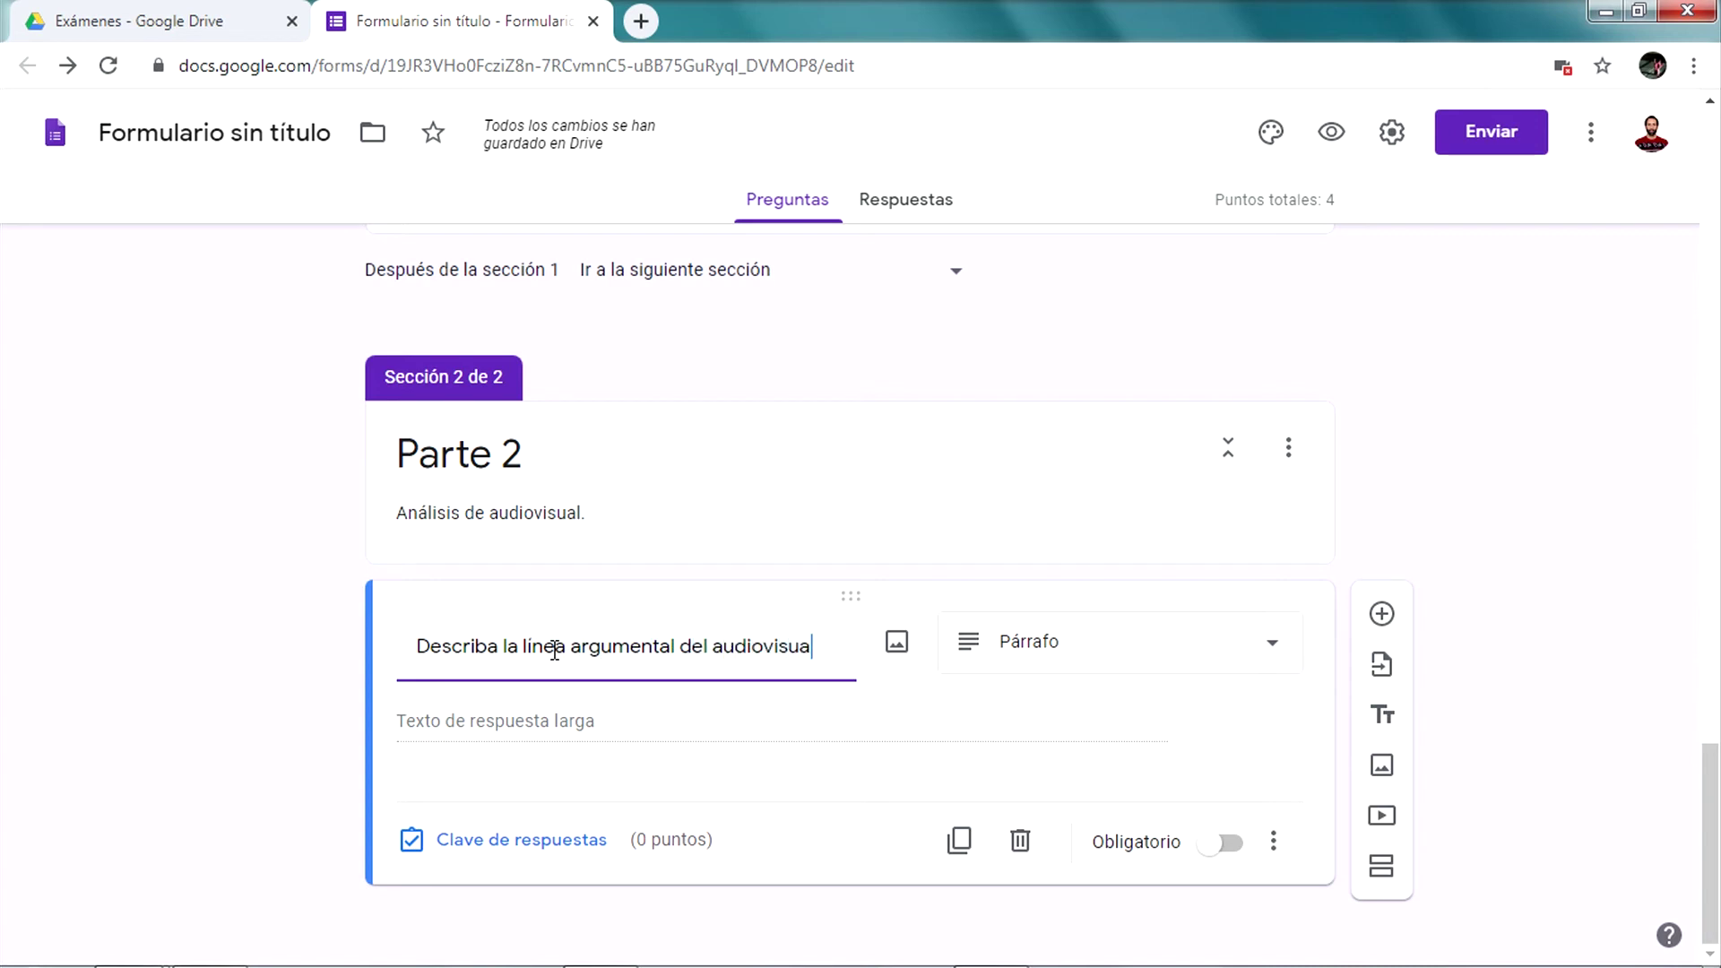
text(bajado en la clase.)
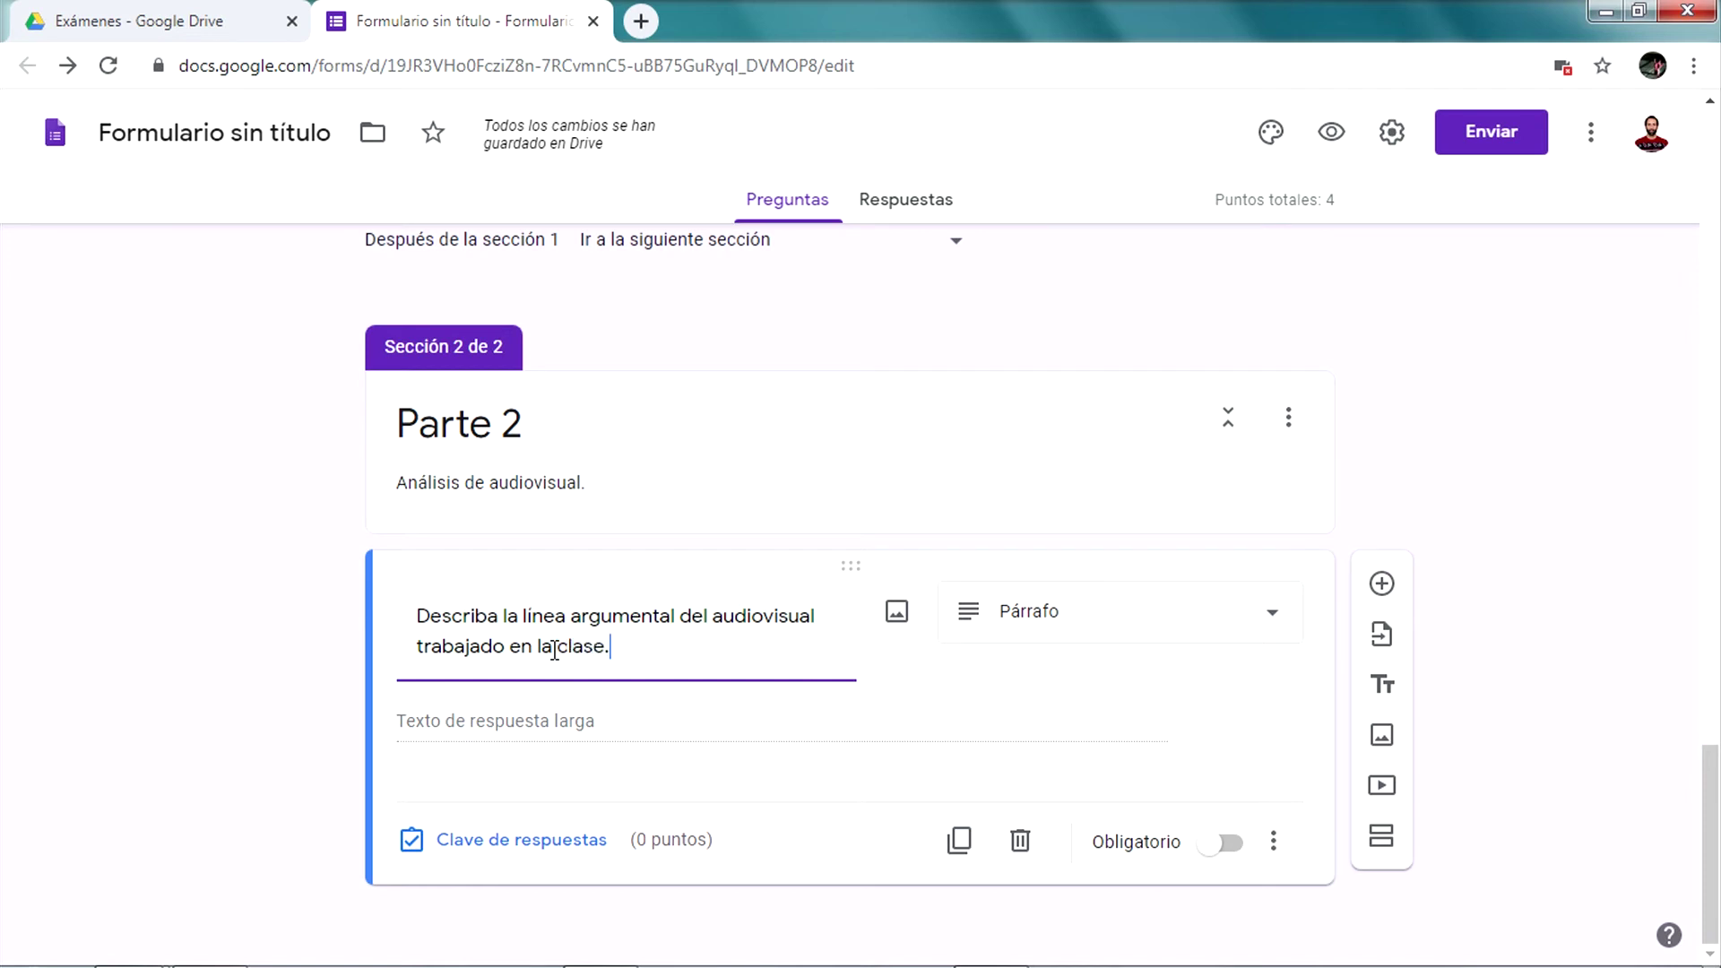
click(543, 713)
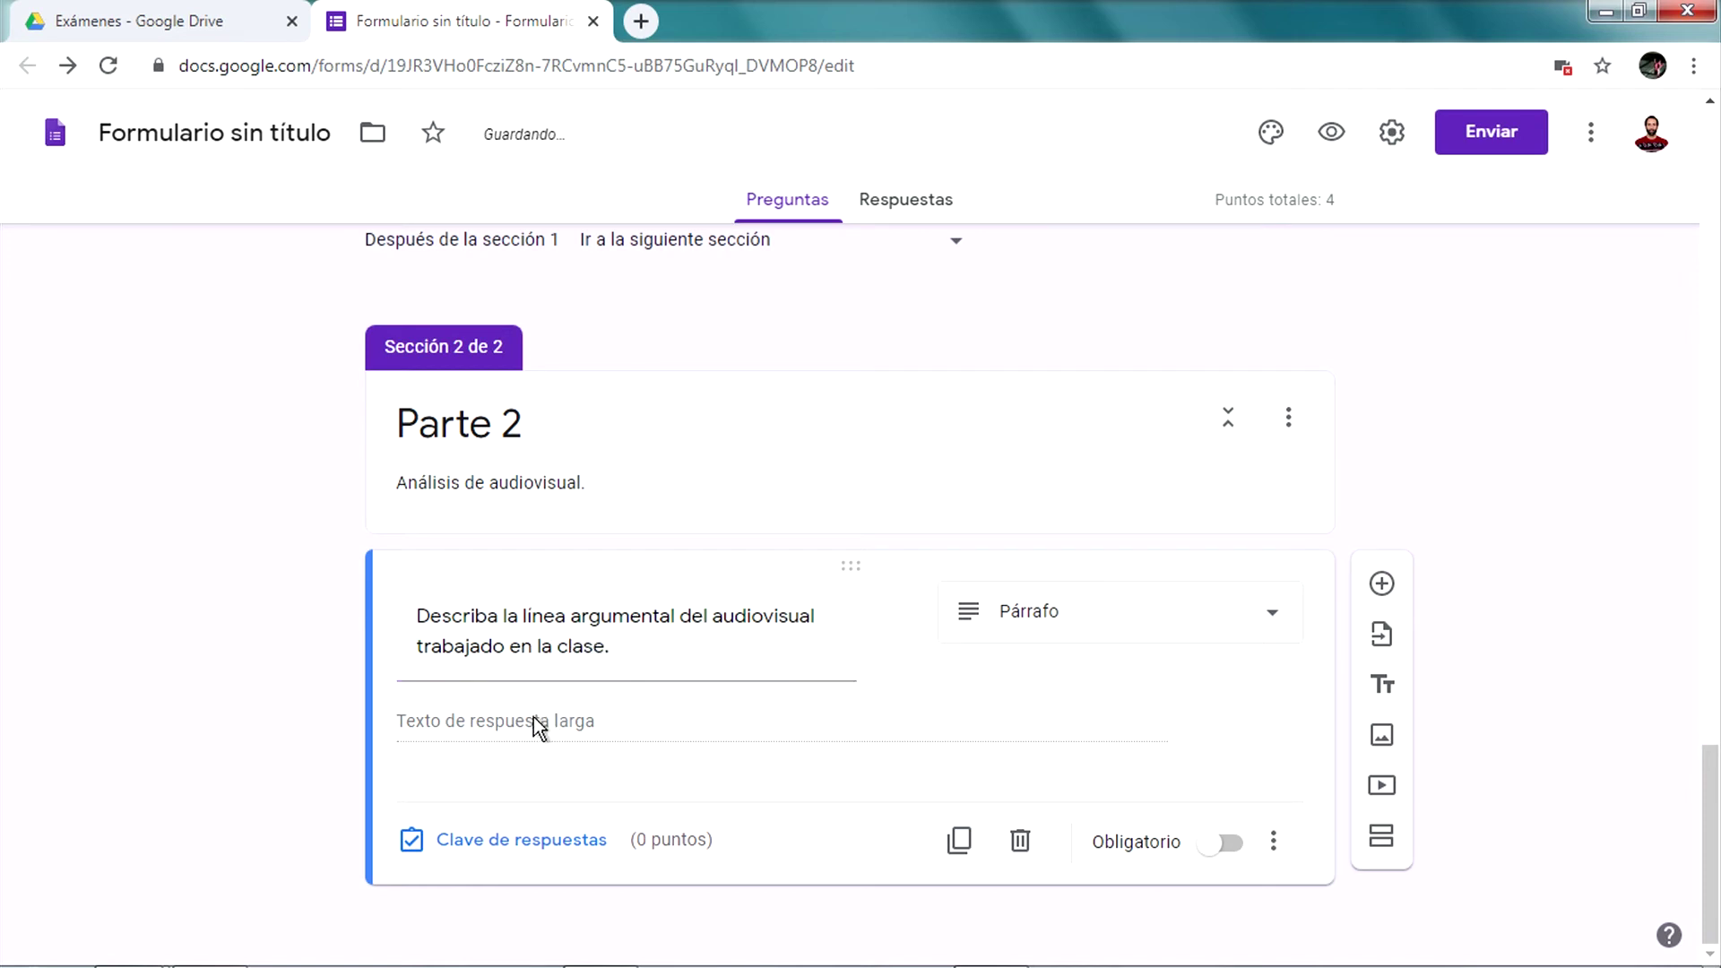
click(507, 852)
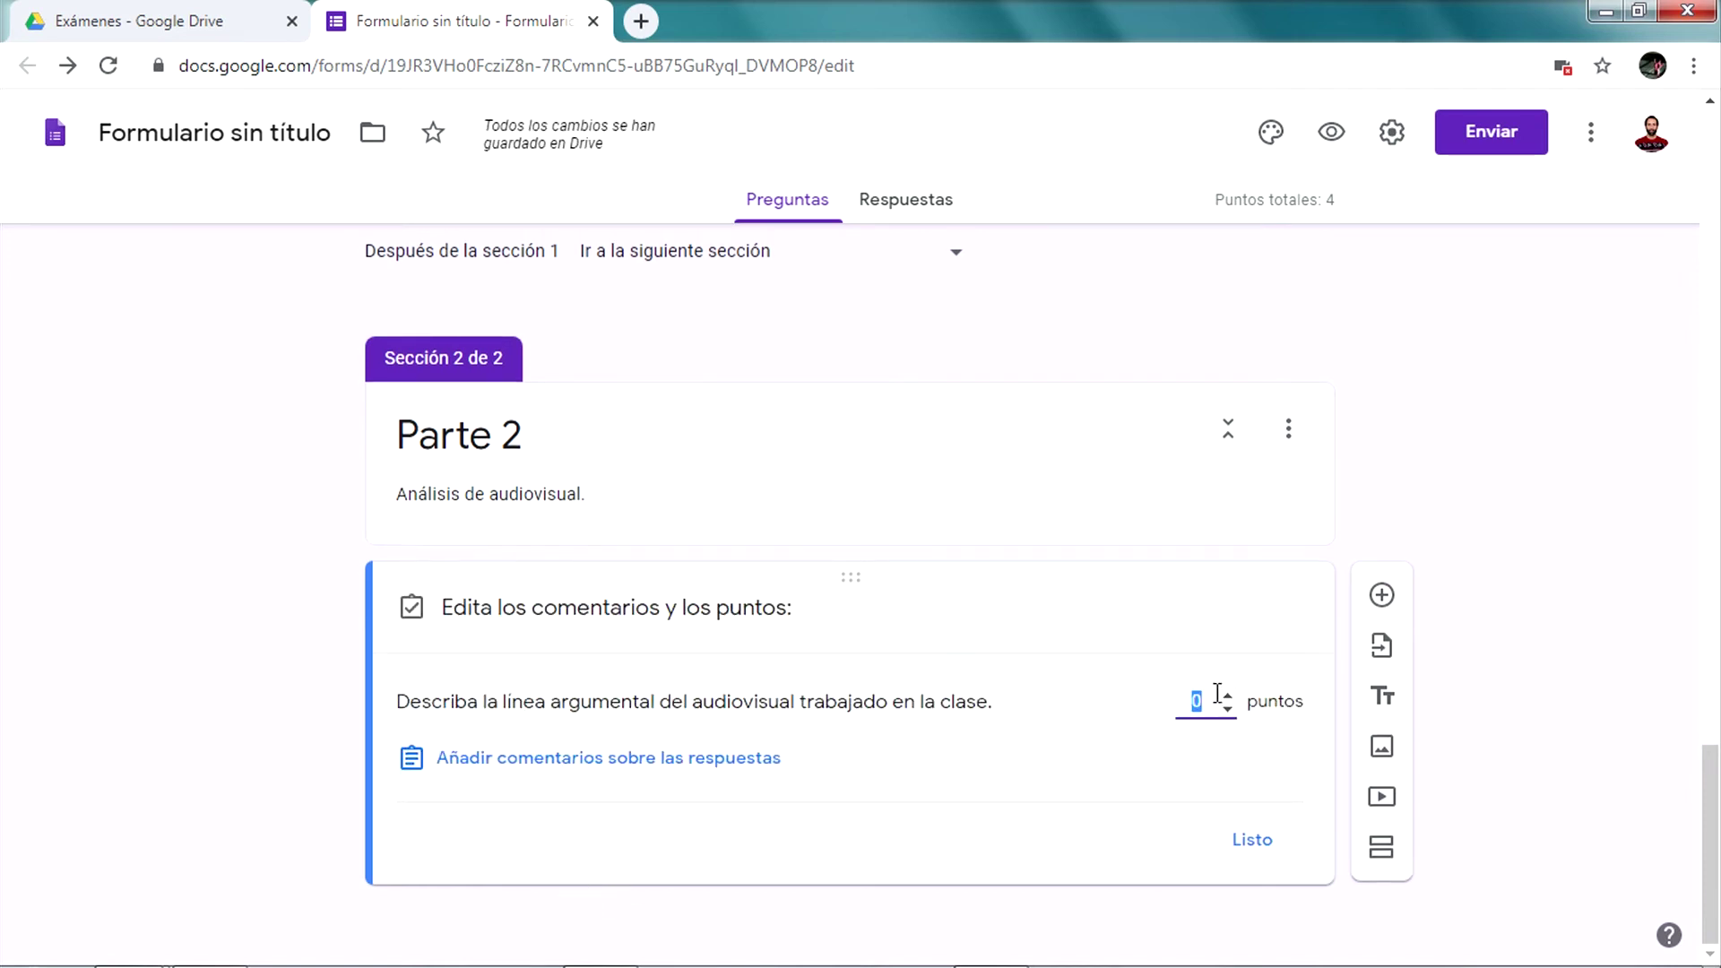
Confirm the Parte 2 question's points and give the Esteban Echeverria essay 1 point
click(1252, 840)
scroll(896, 600, up, 15)
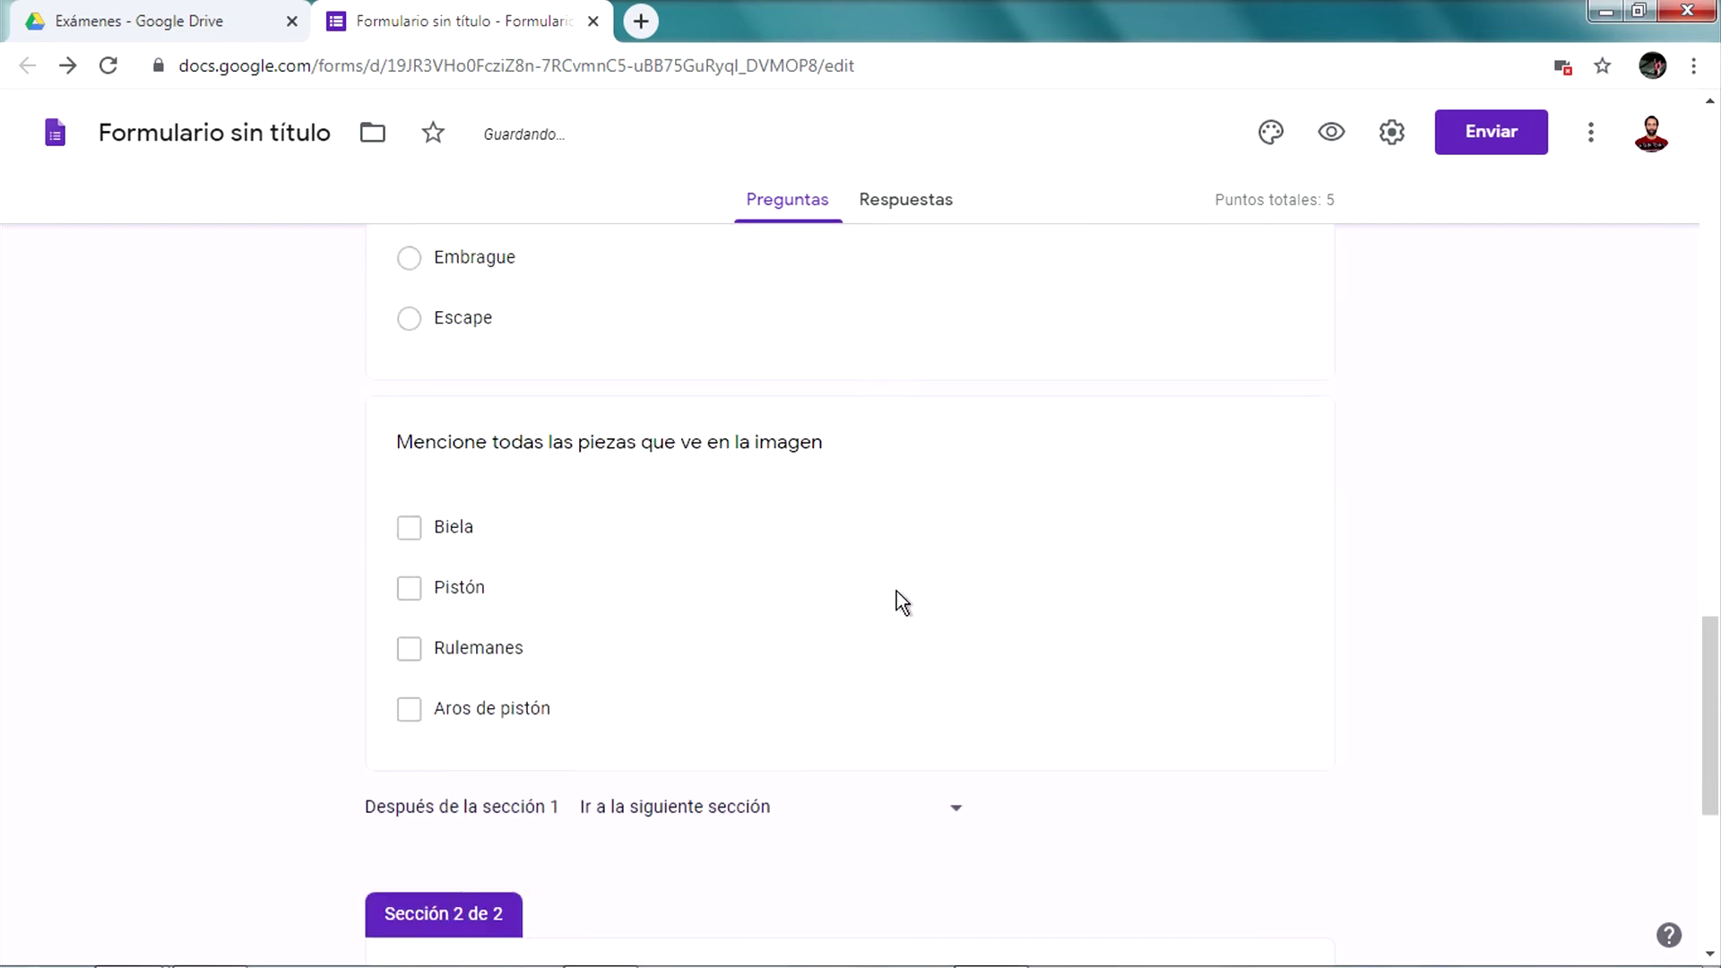
scroll(897, 591, up, 15)
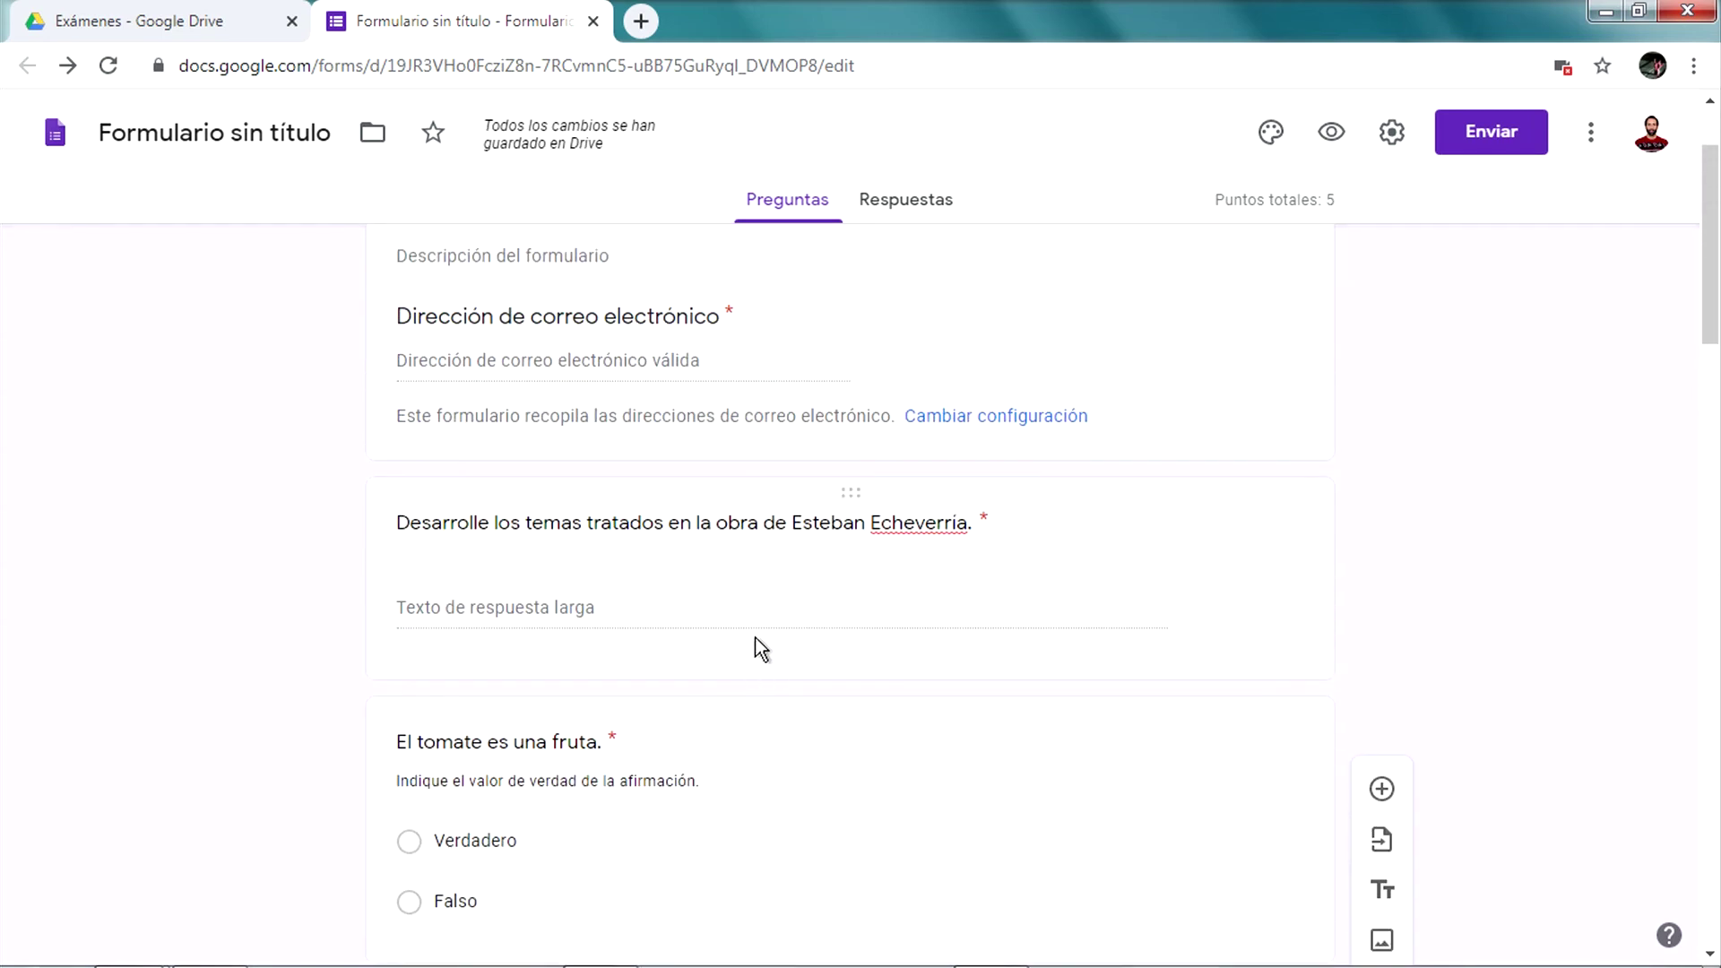
click(691, 734)
scroll(788, 698, down, 3)
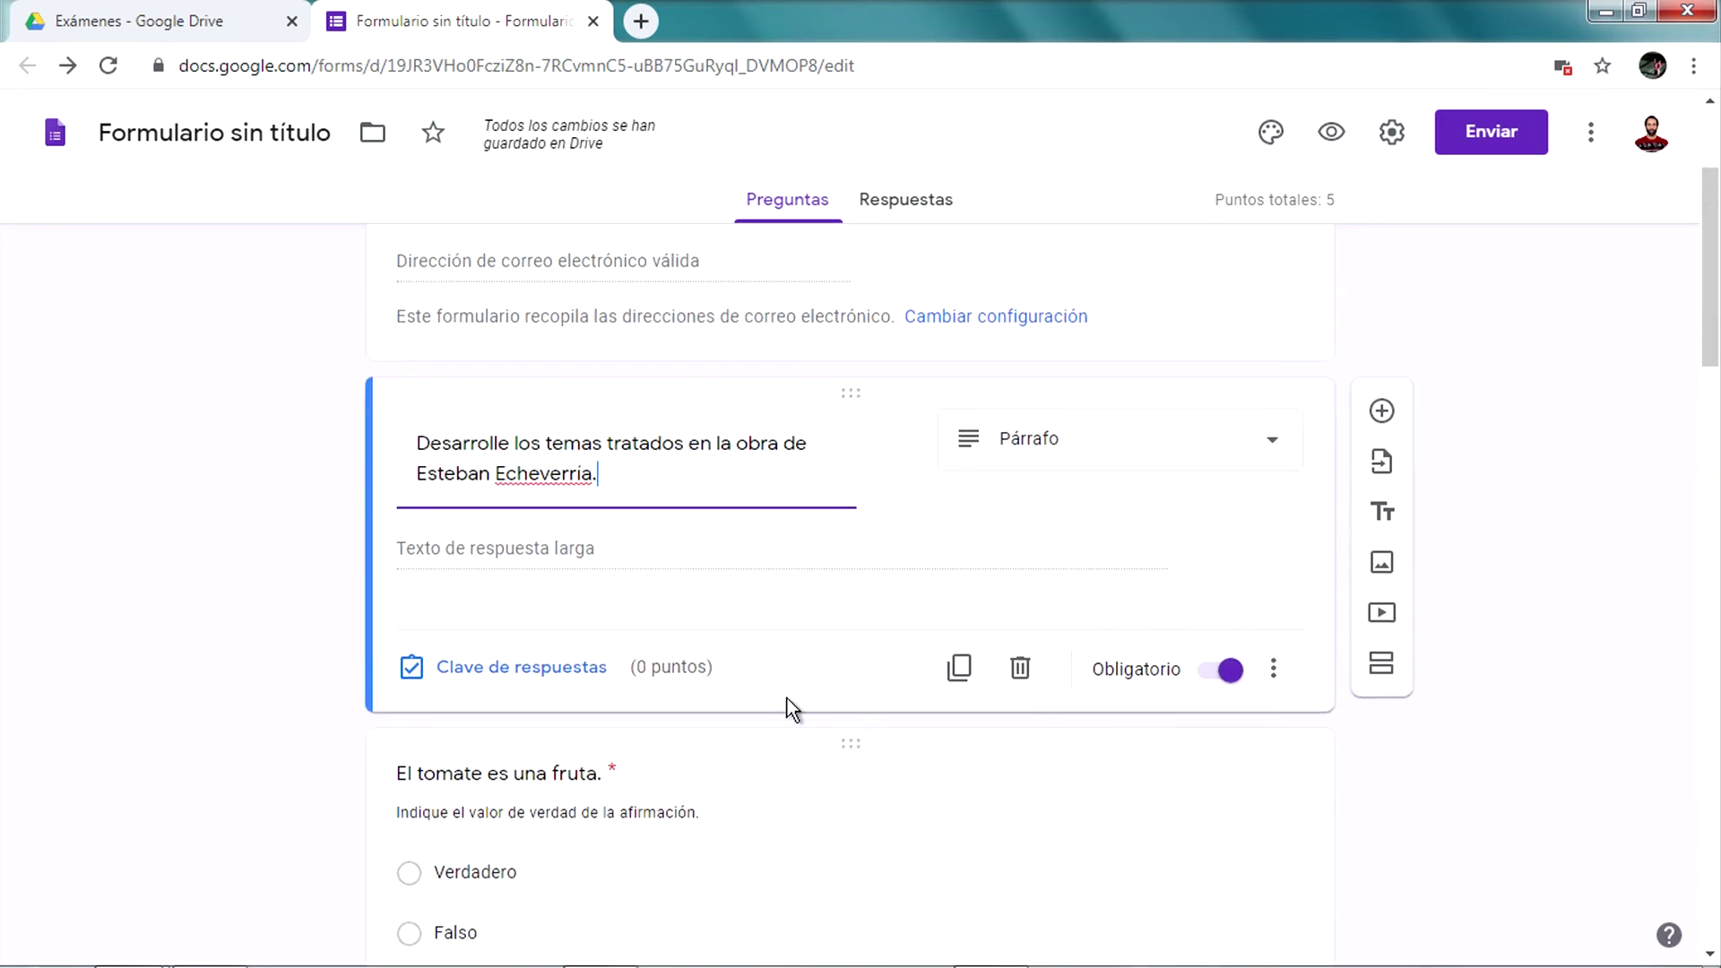
click(514, 688)
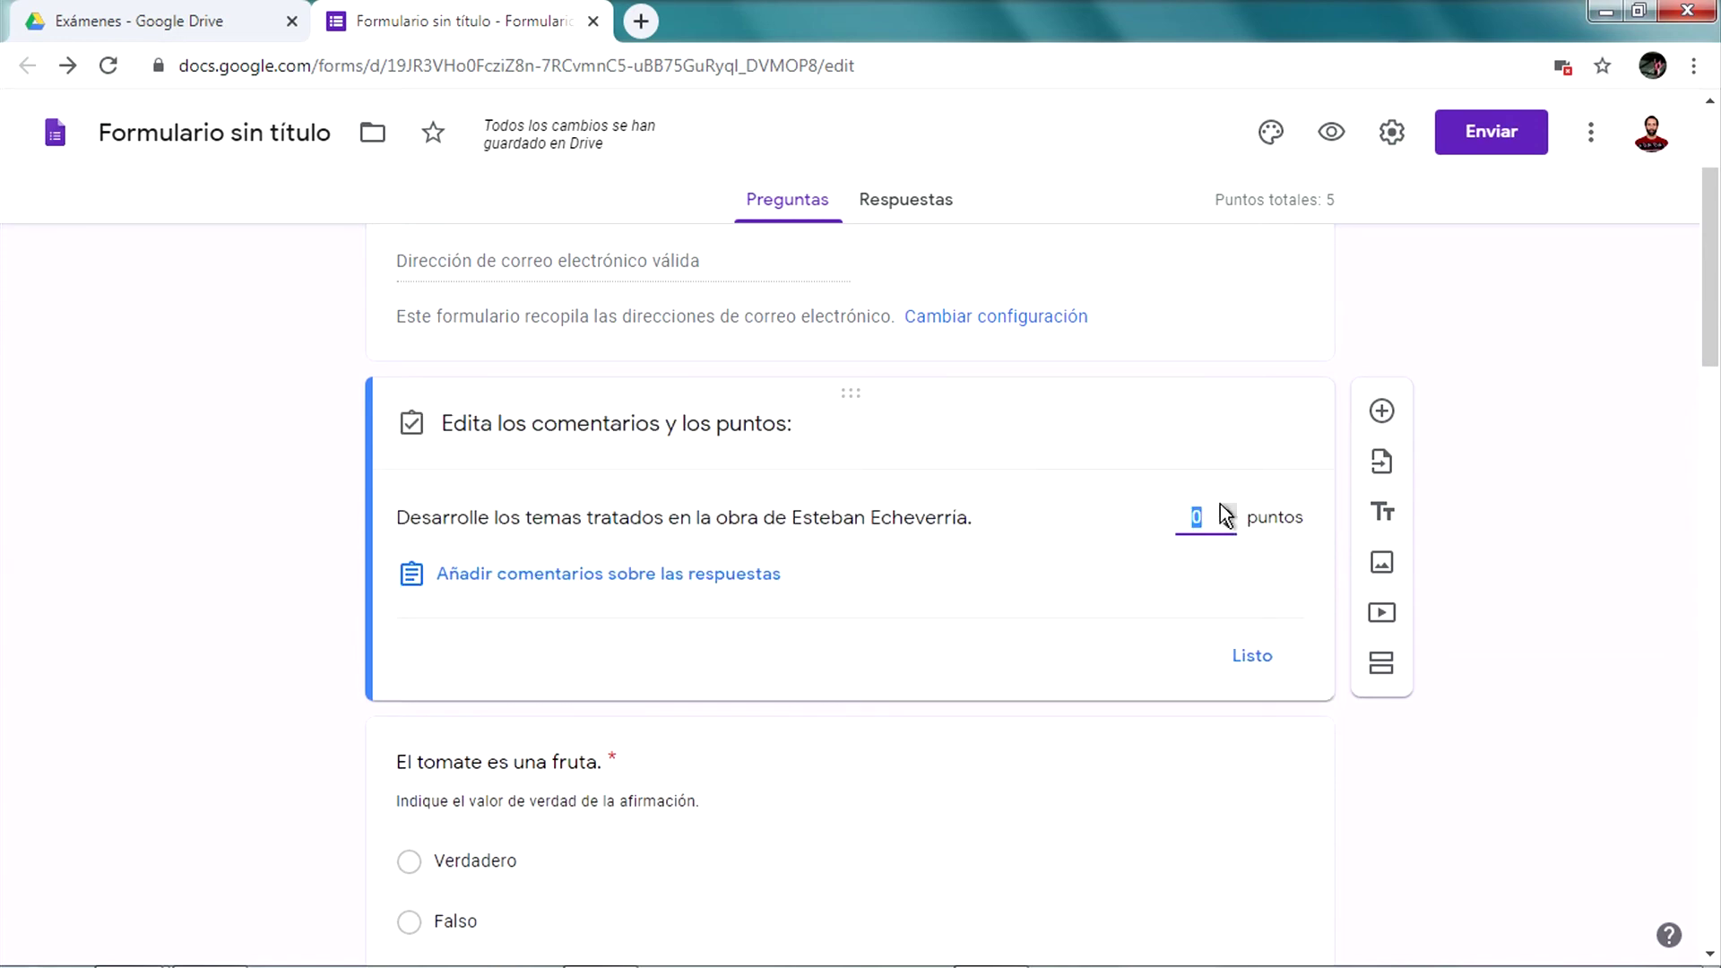
click(1255, 657)
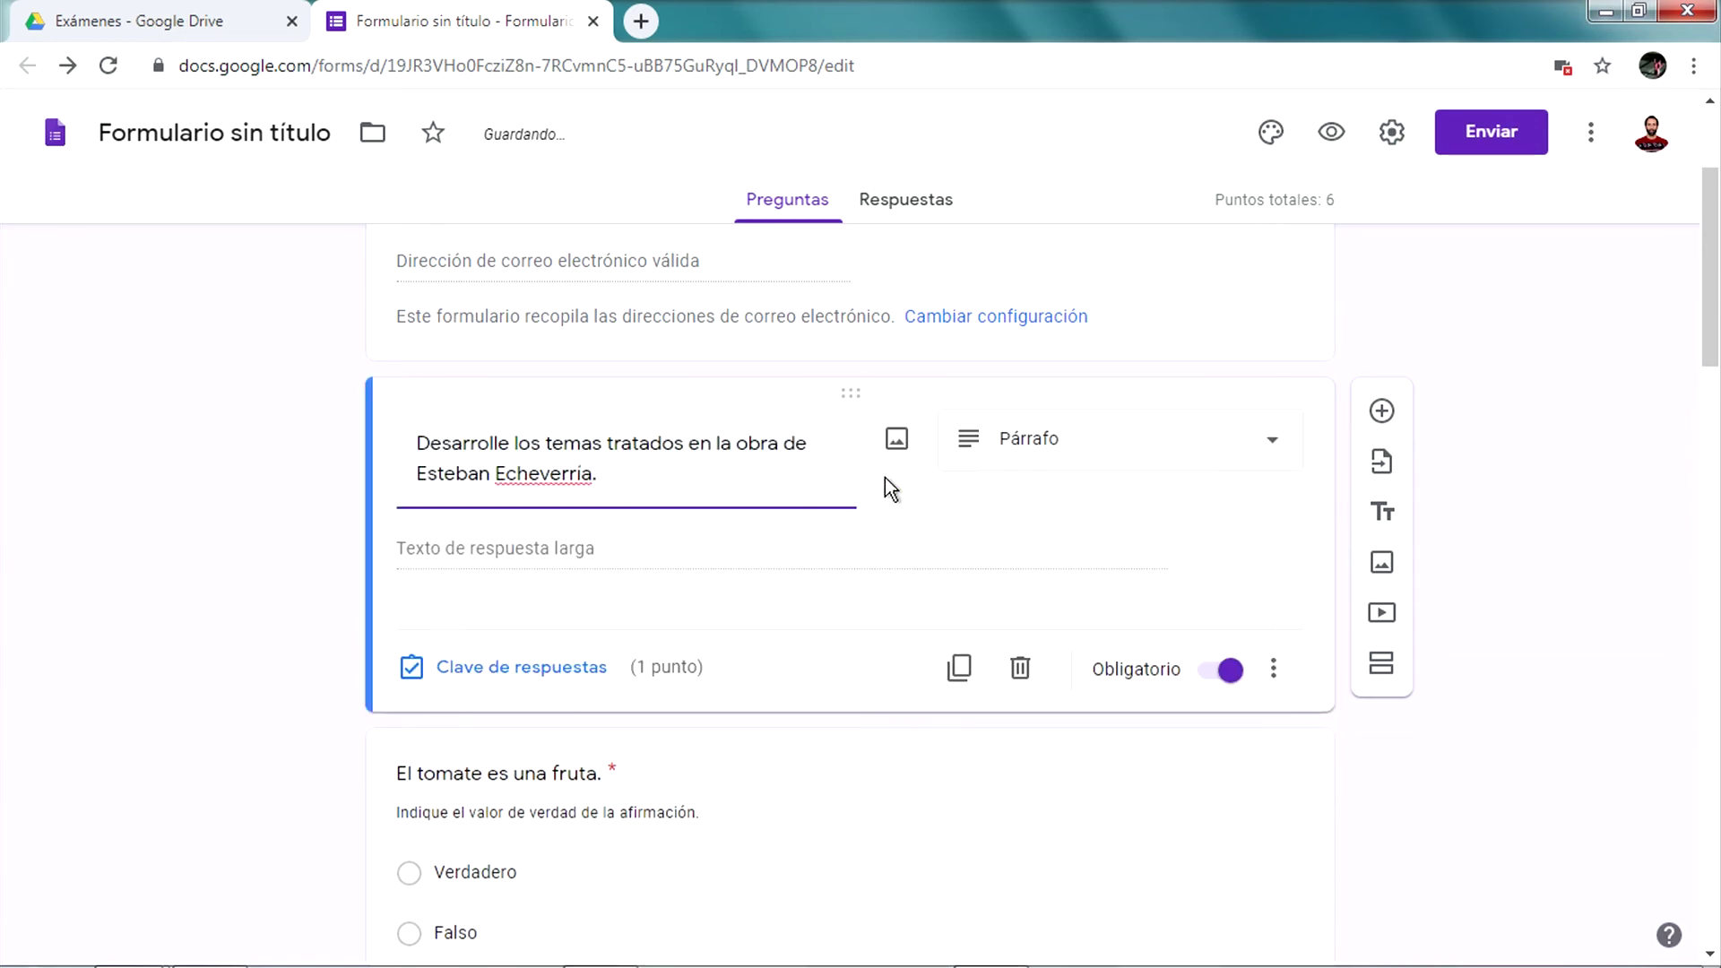
scroll(888, 484, down, 5)
scroll(885, 477, down, 10)
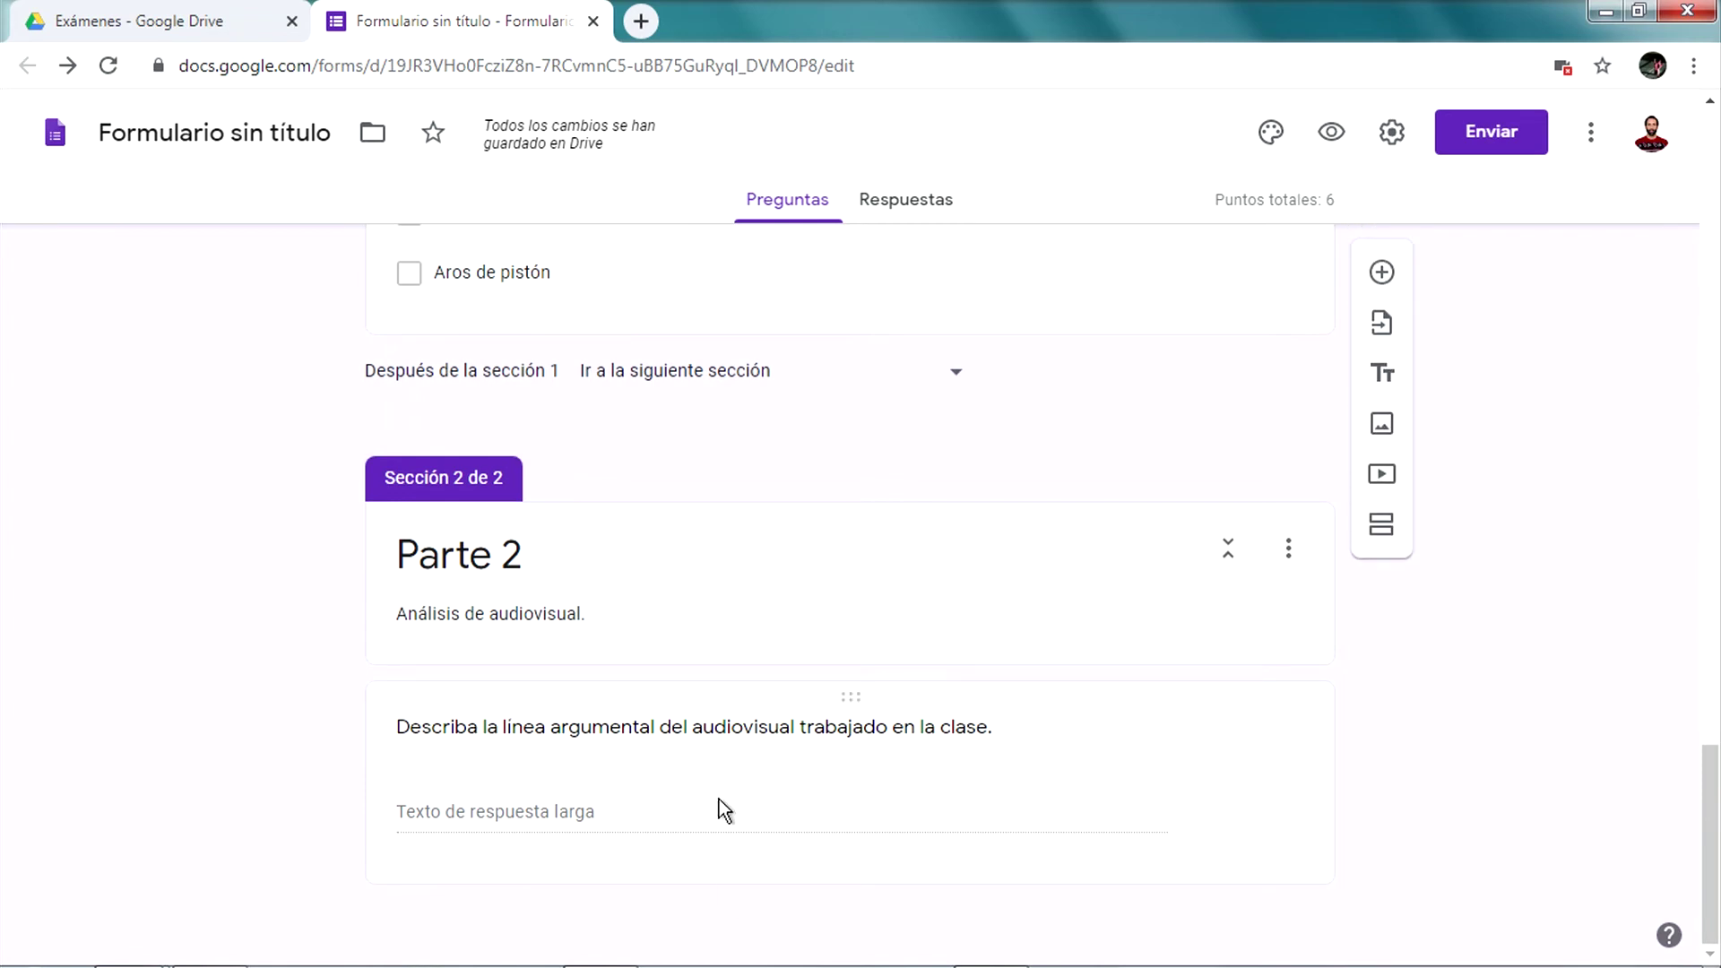
scroll(1112, 852, up, 13)
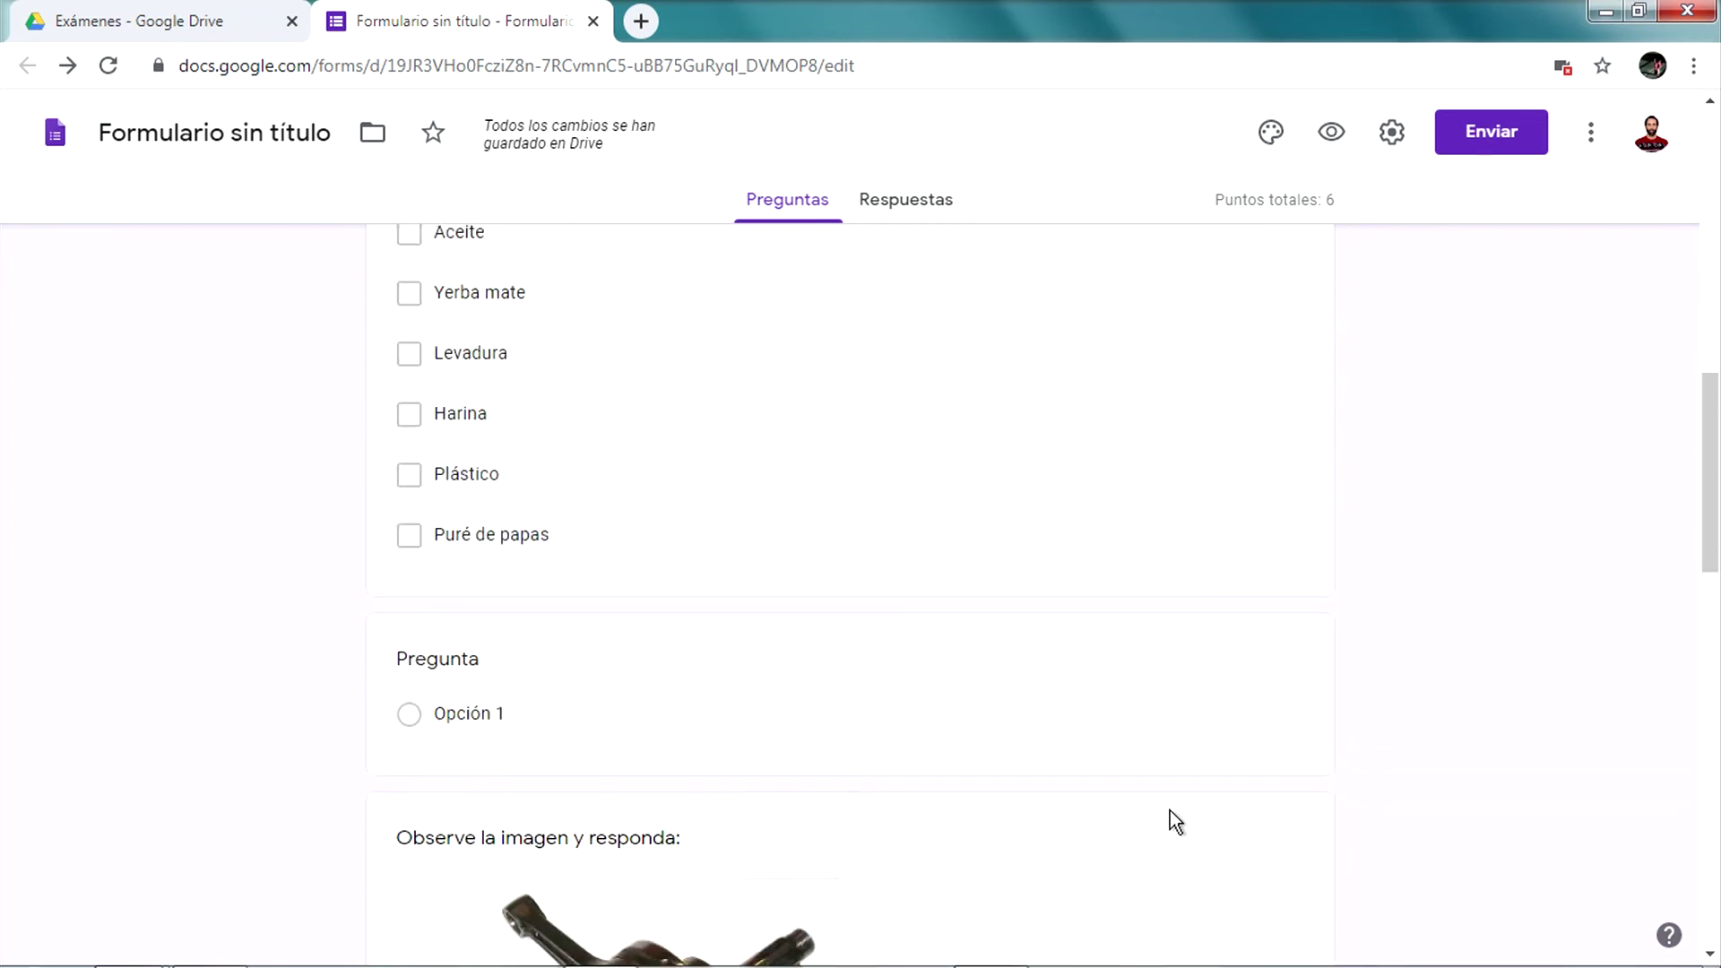
scroll(1170, 810, up, 3)
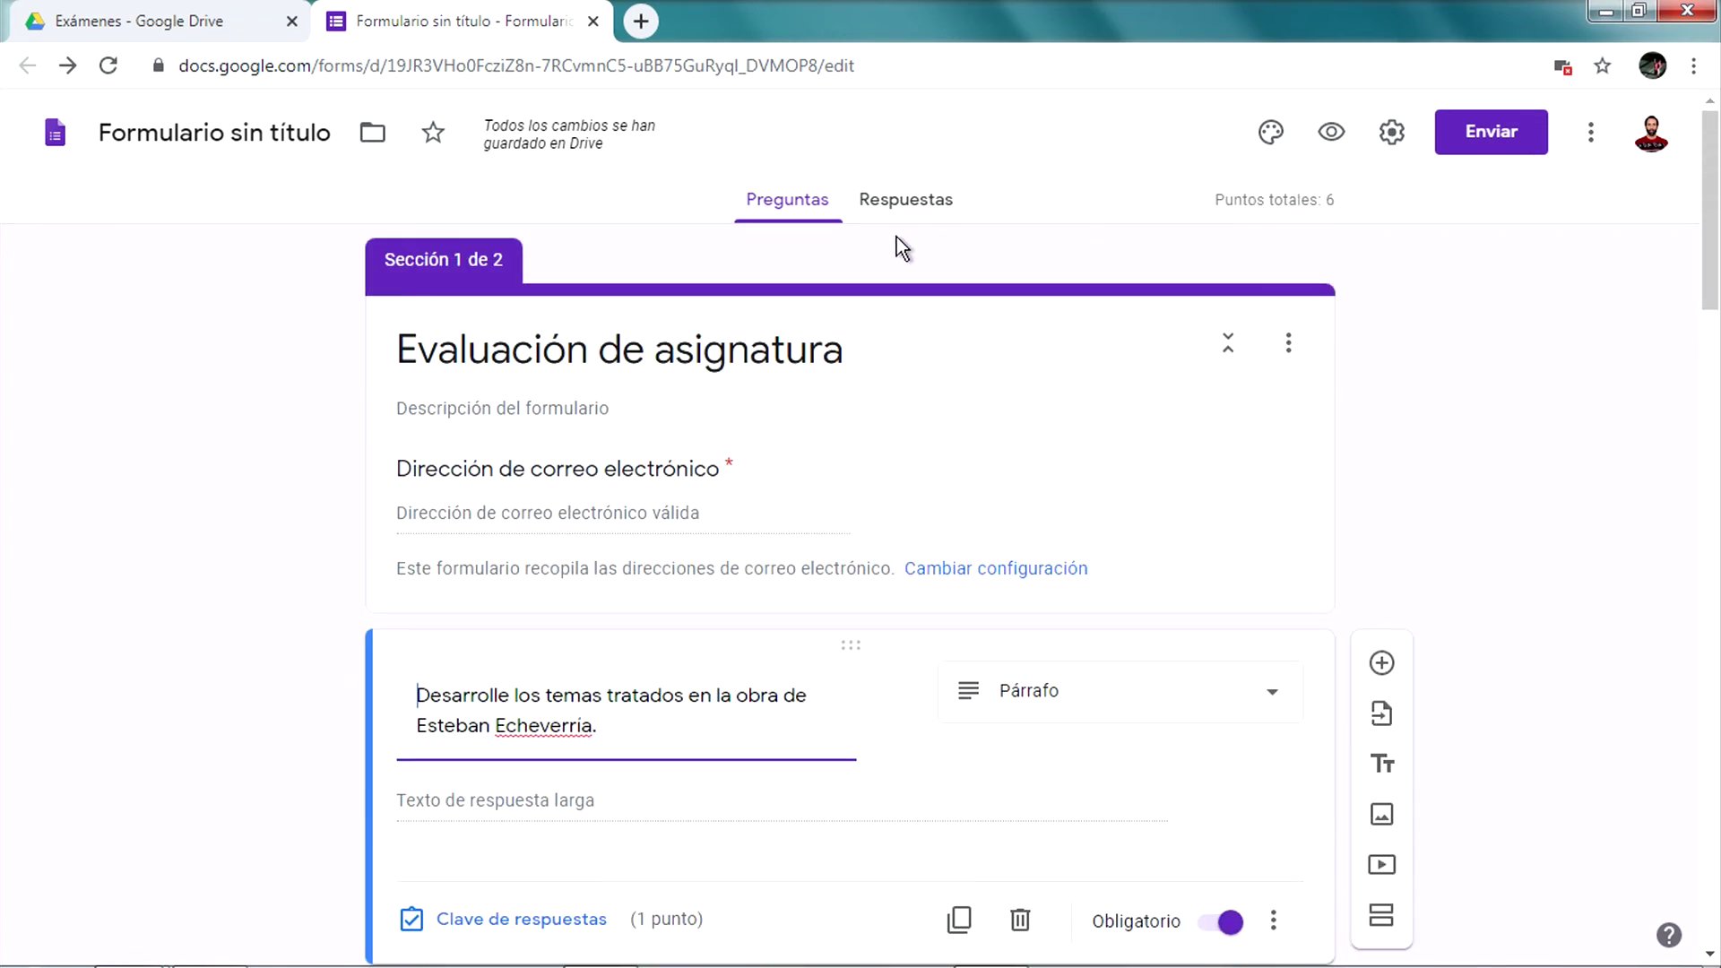
click(904, 202)
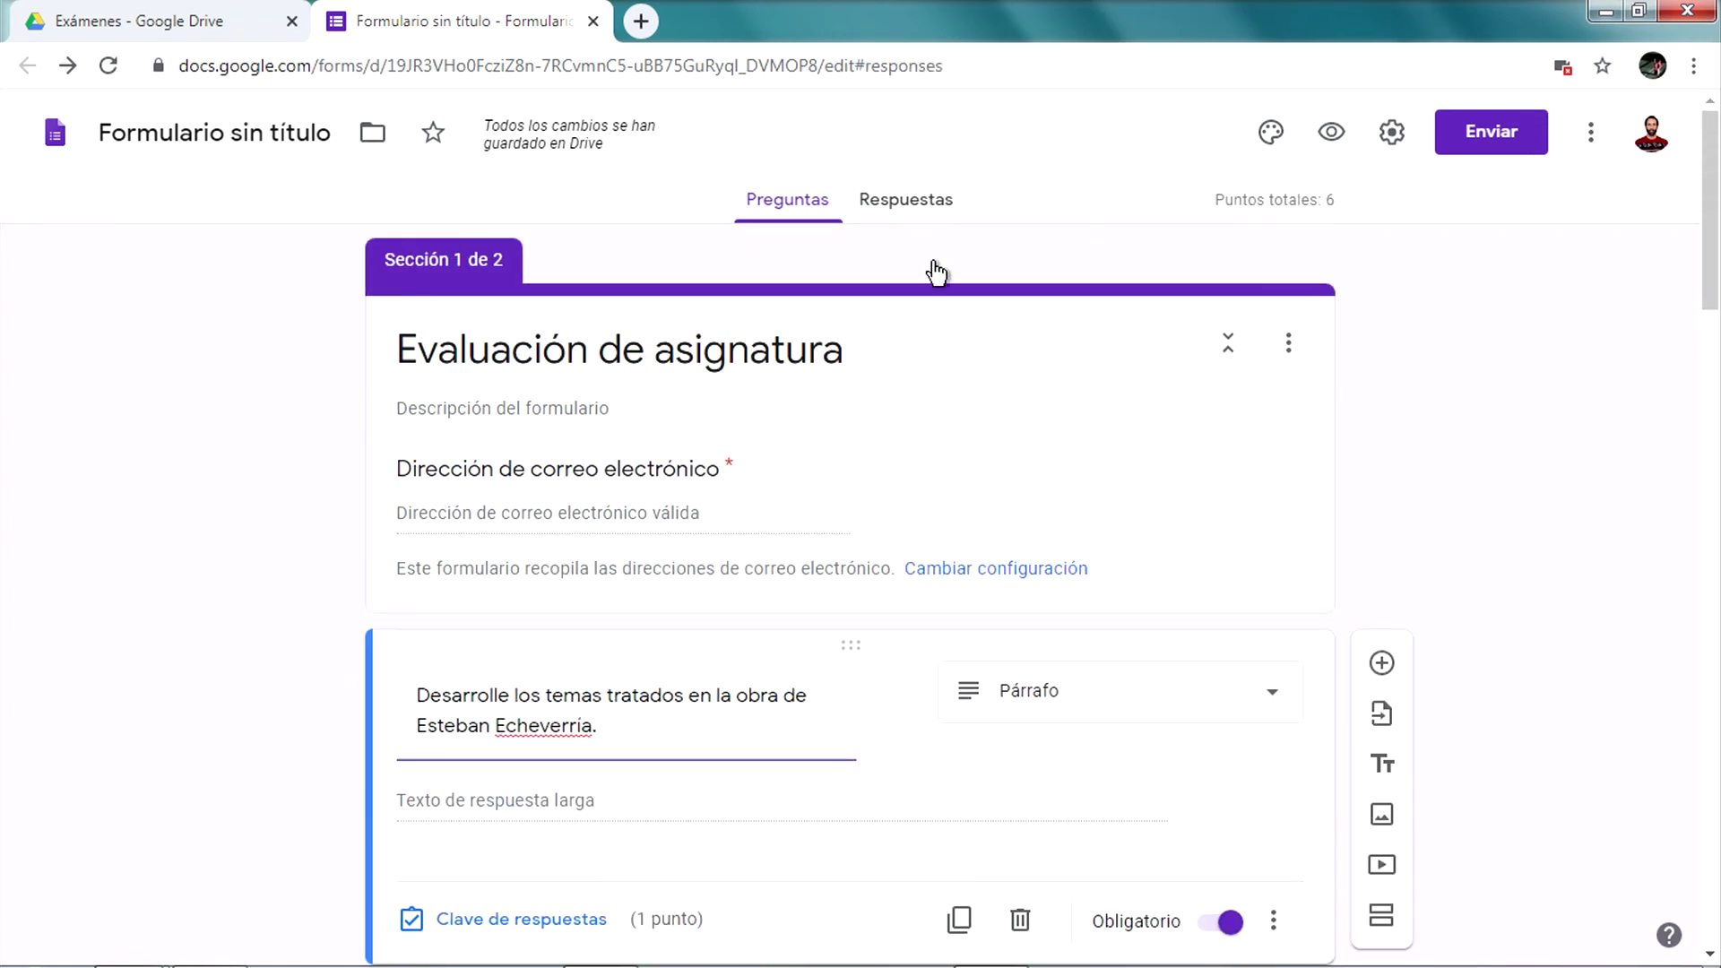
click(818, 199)
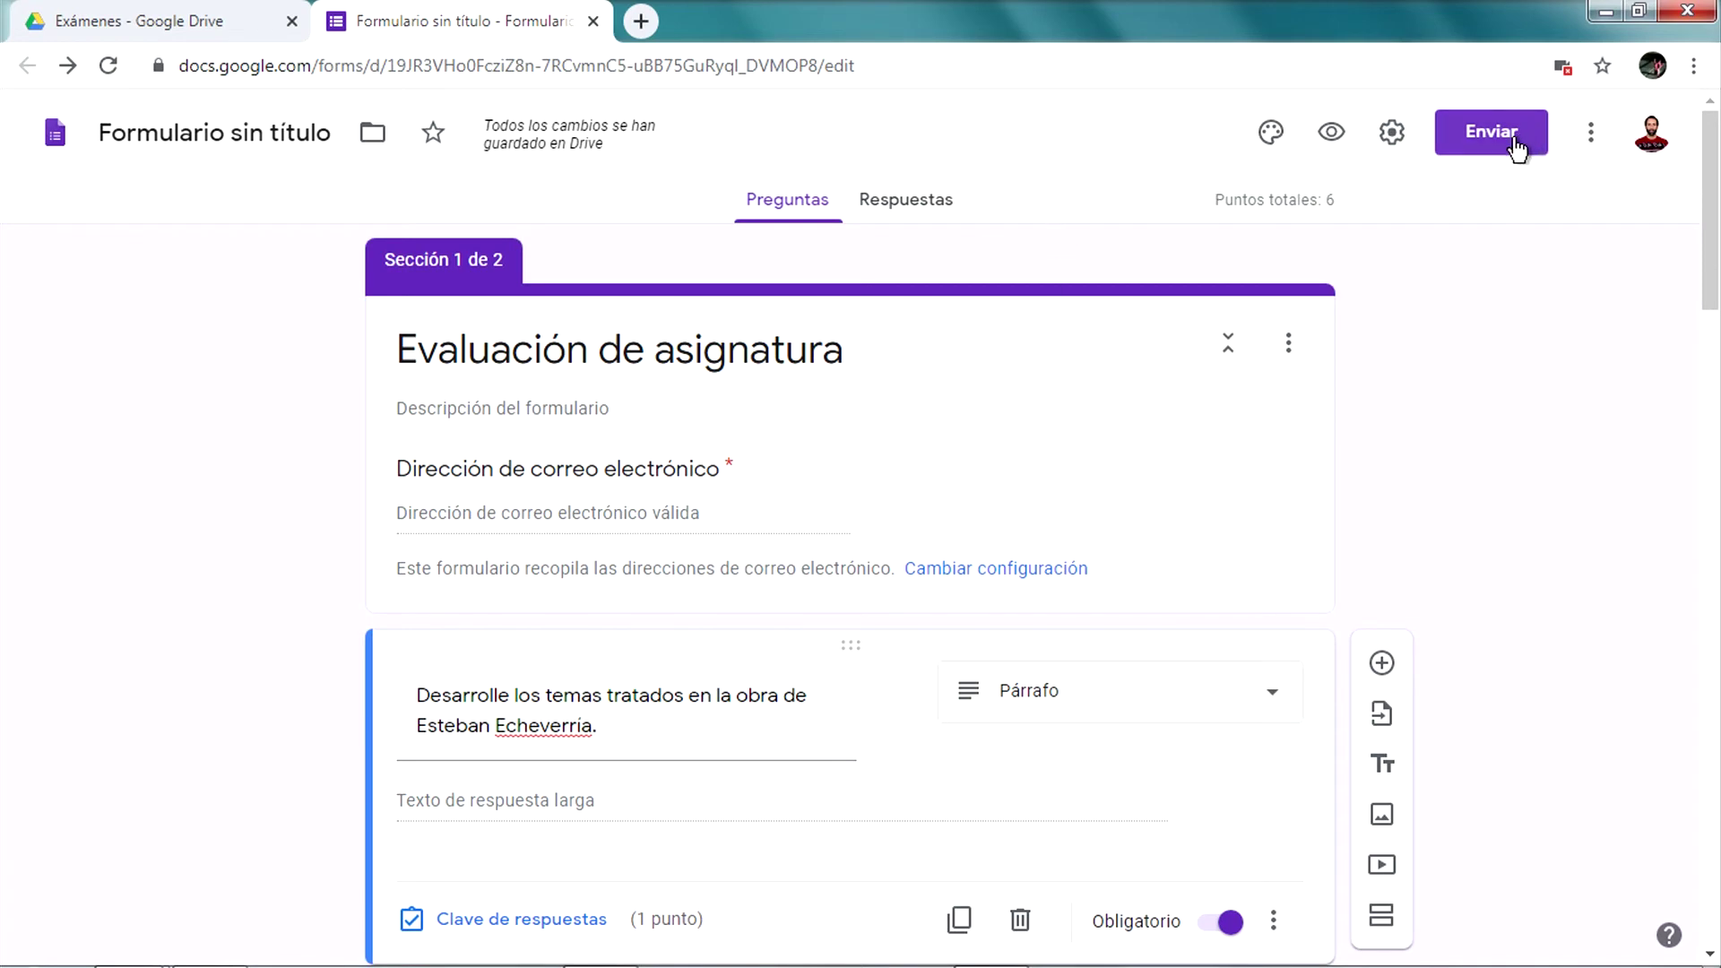
click(1398, 133)
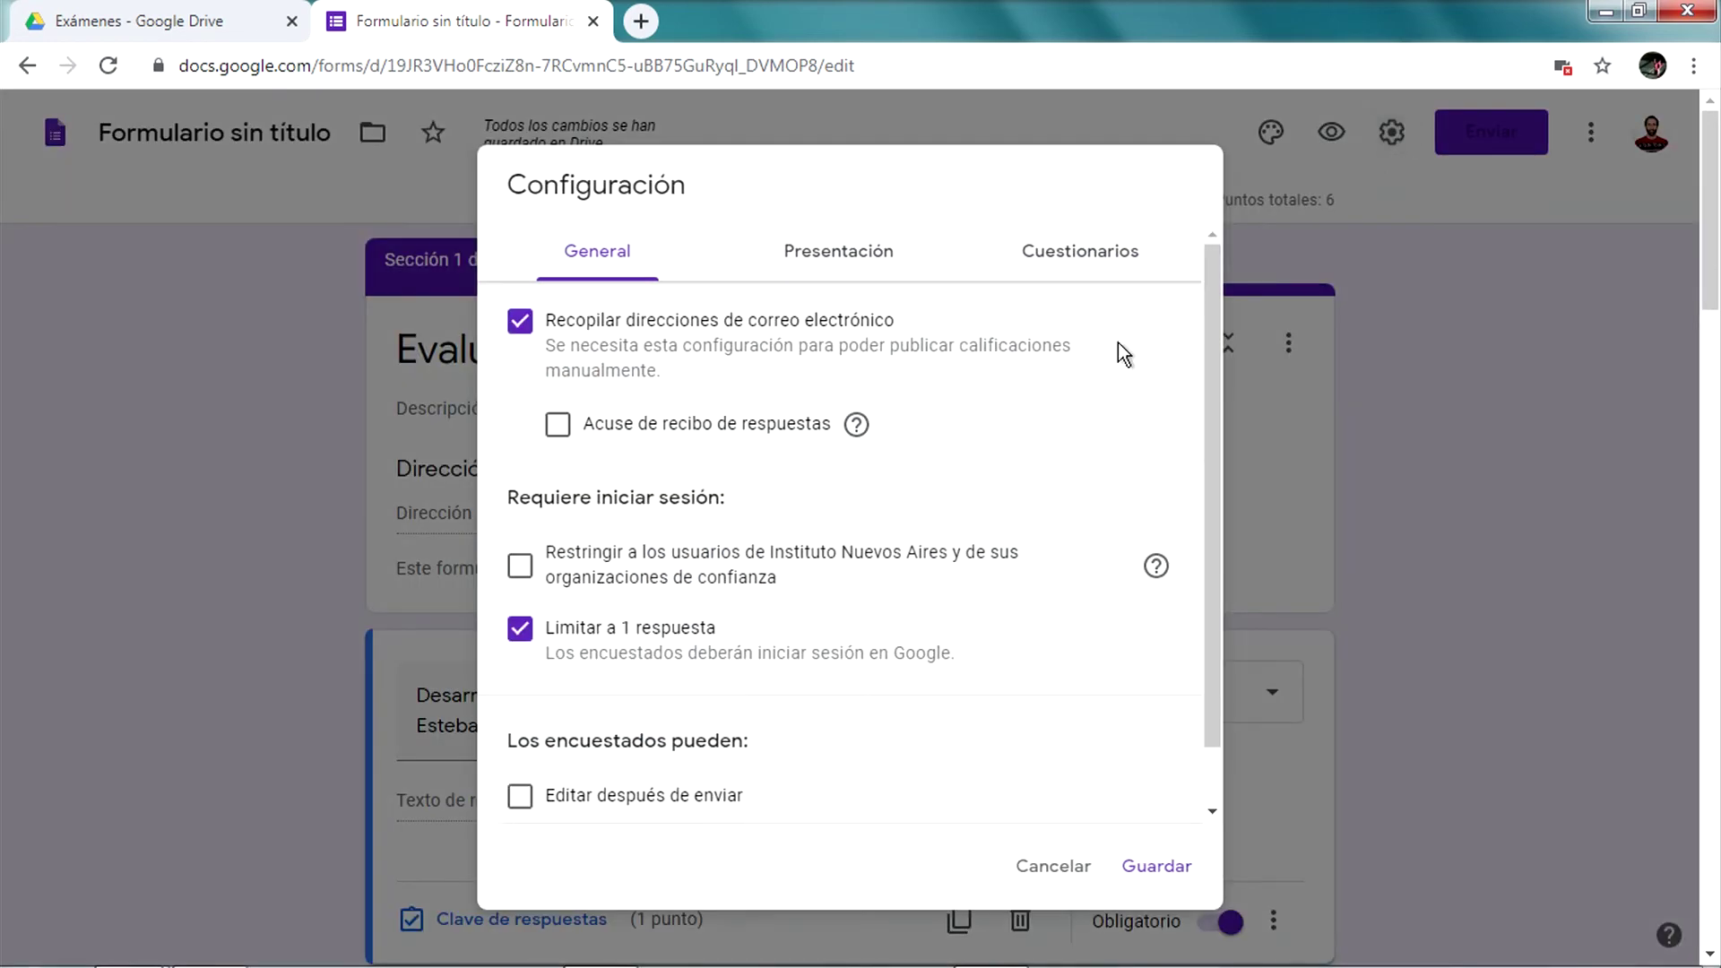
click(1038, 260)
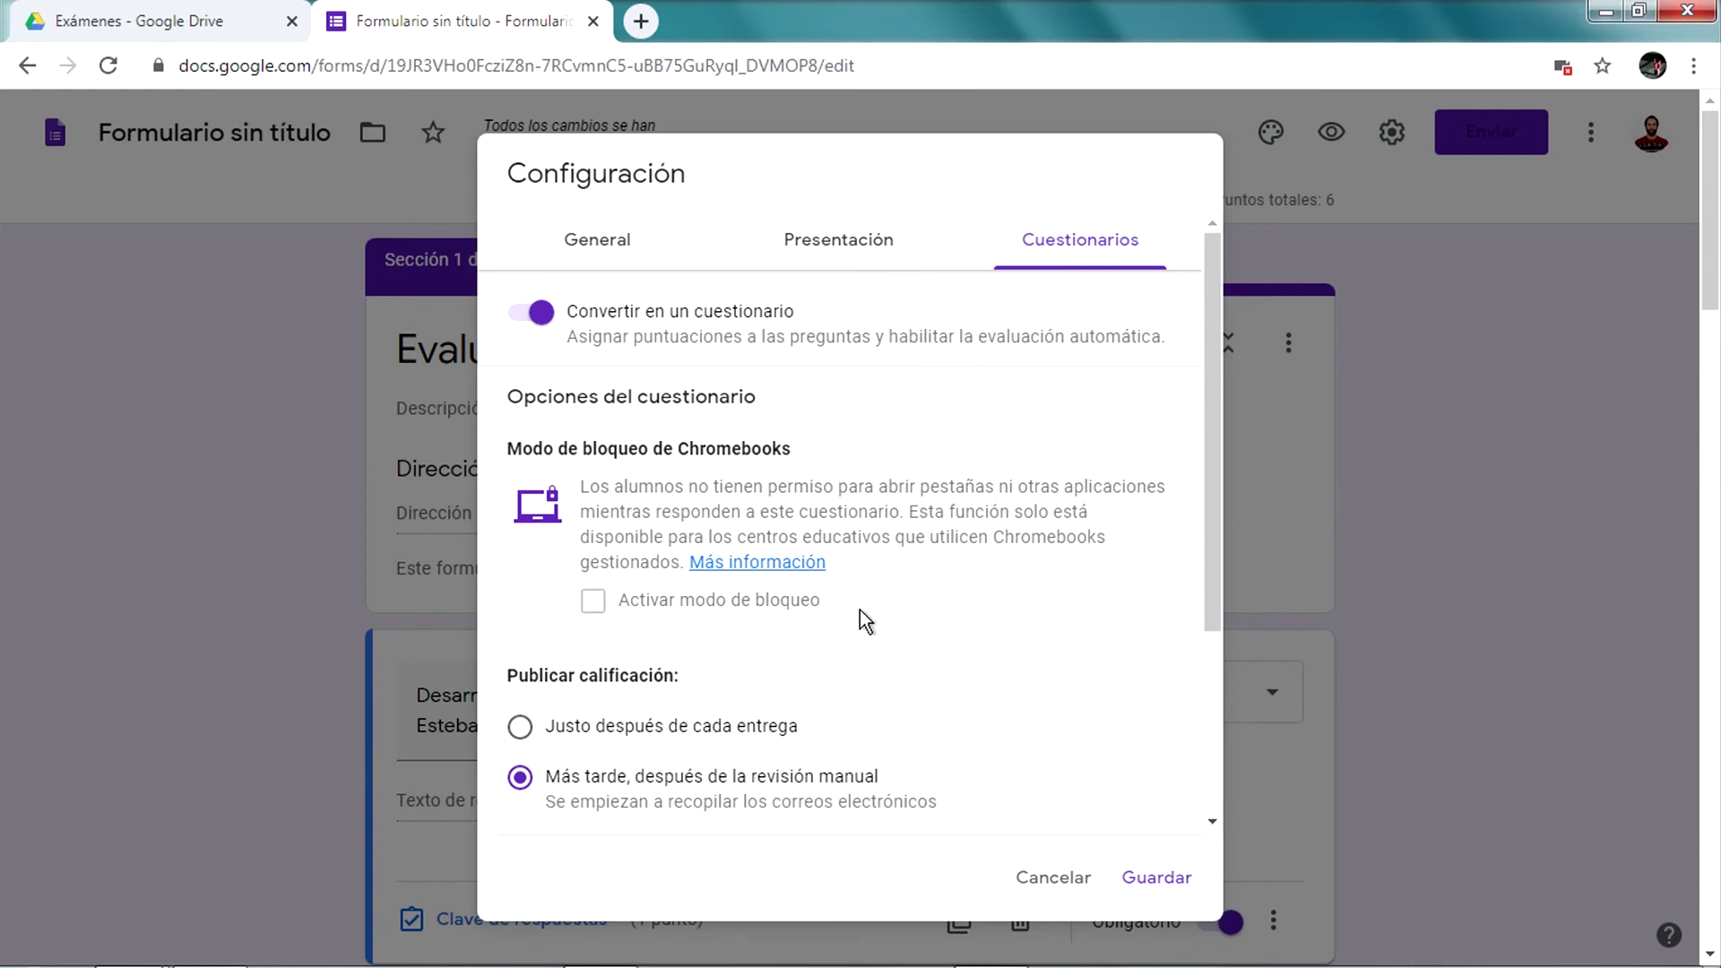
scroll(1026, 848, down, 3)
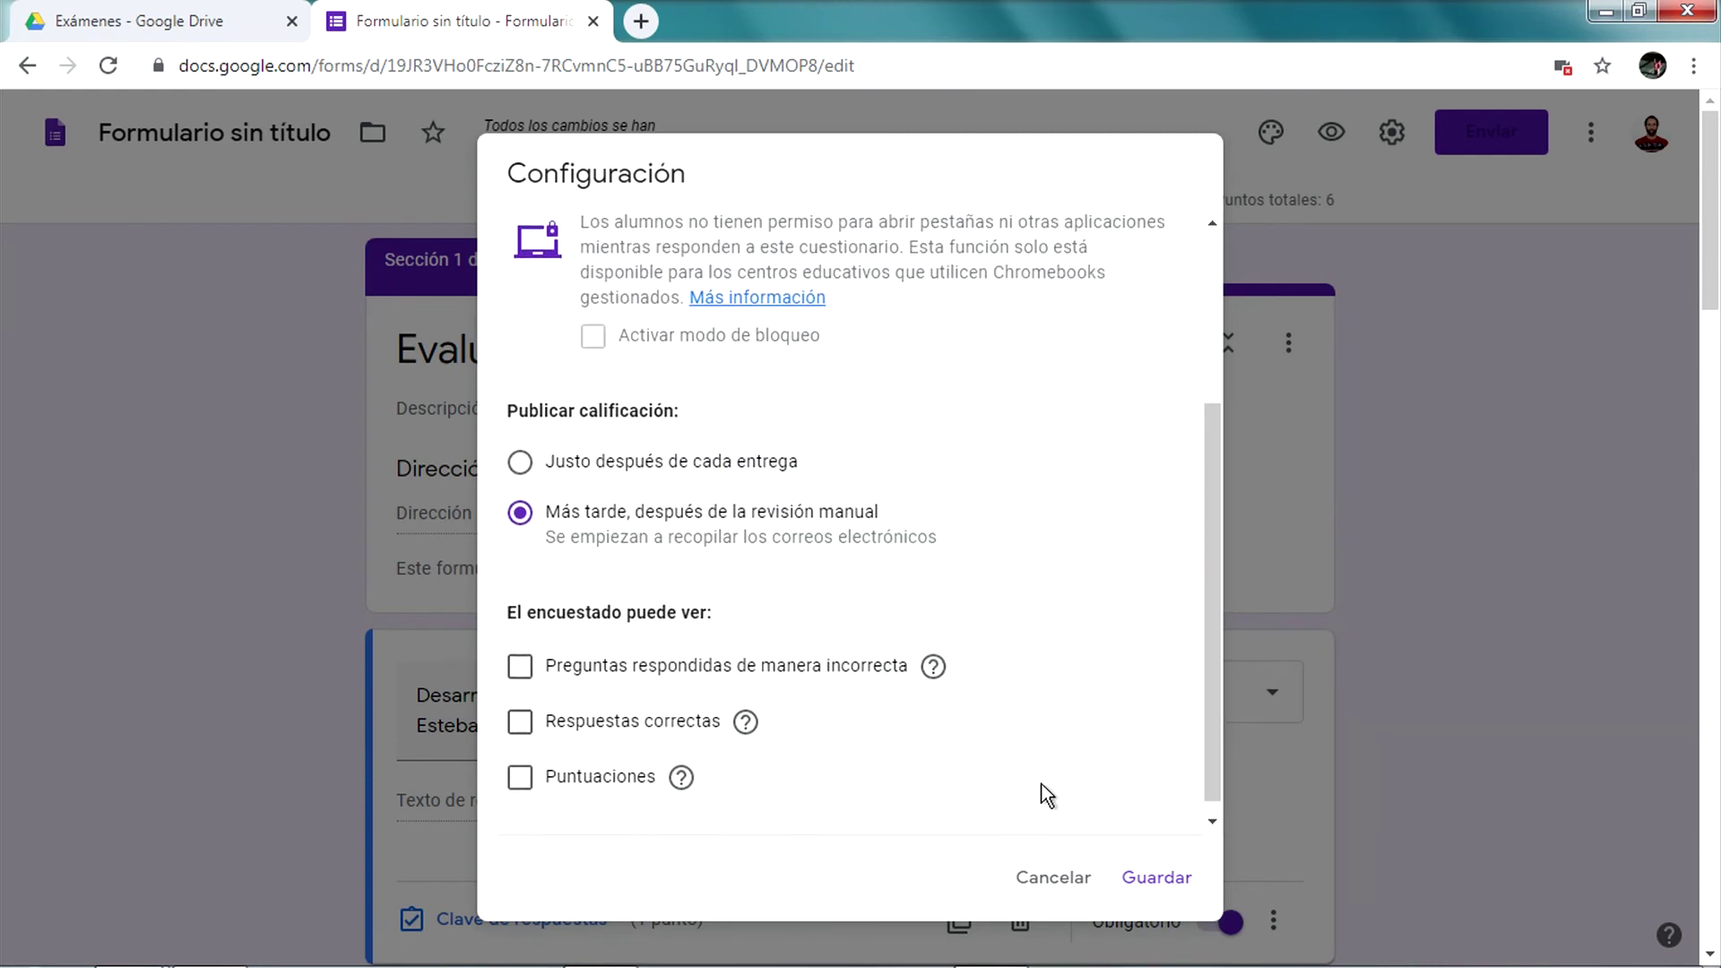
click(1067, 874)
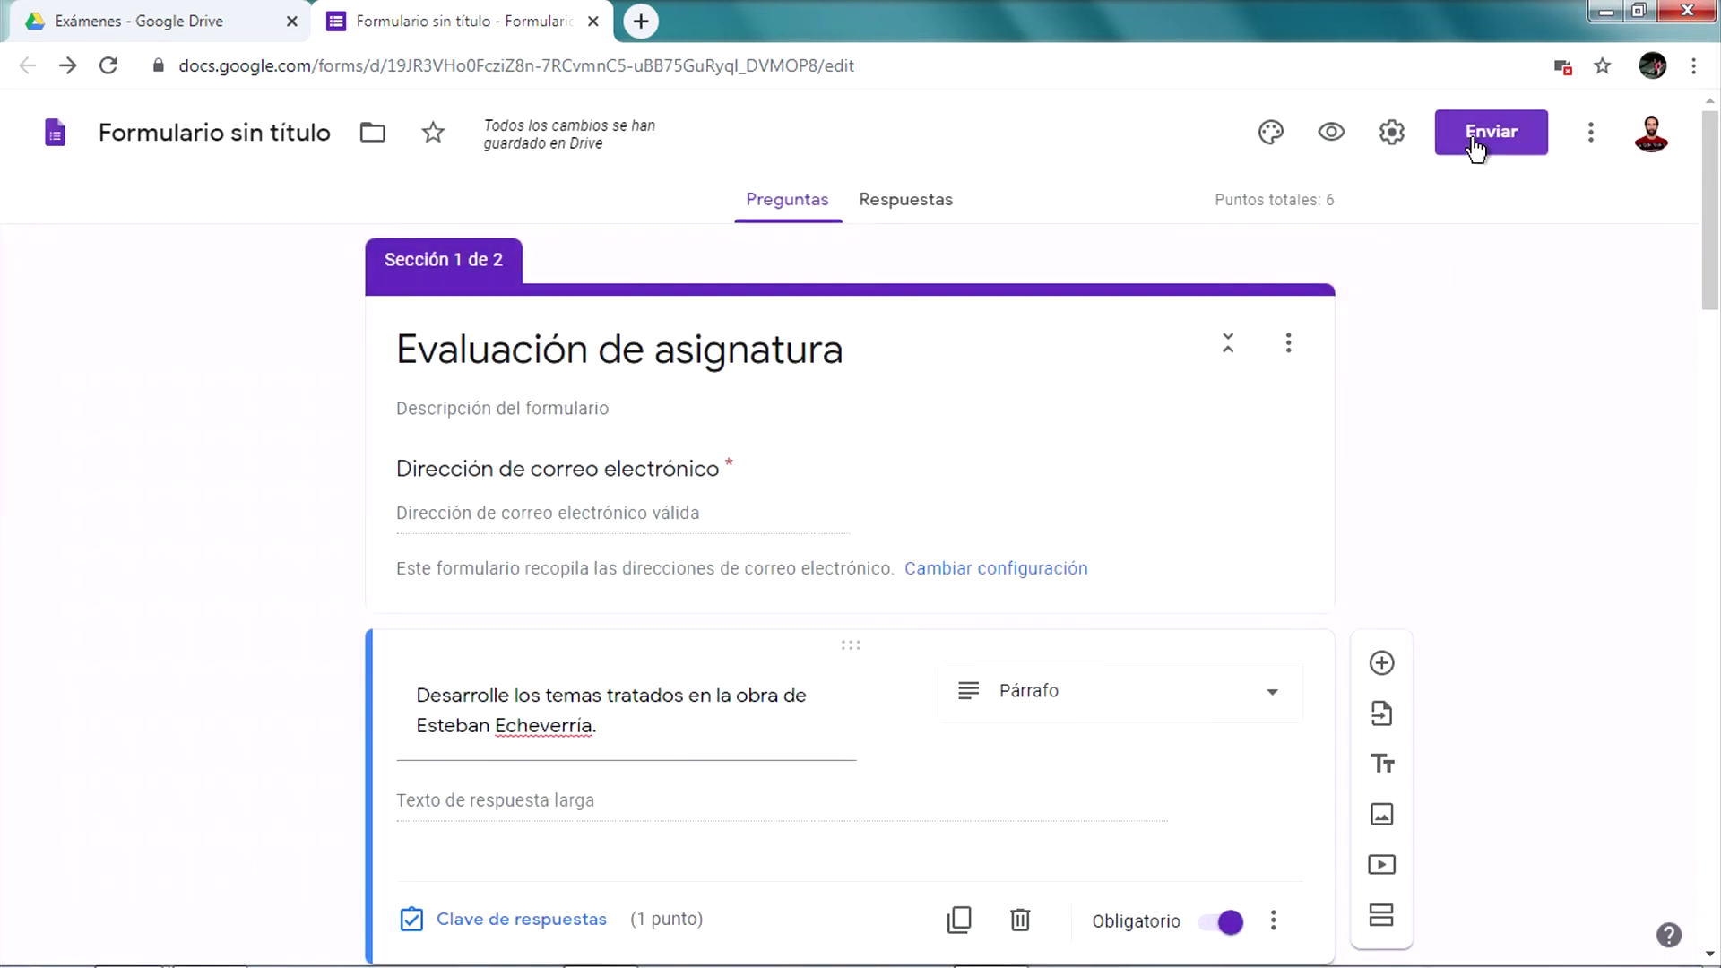
Copy the quiz's shareable link from the Enviar dialog
click(1475, 145)
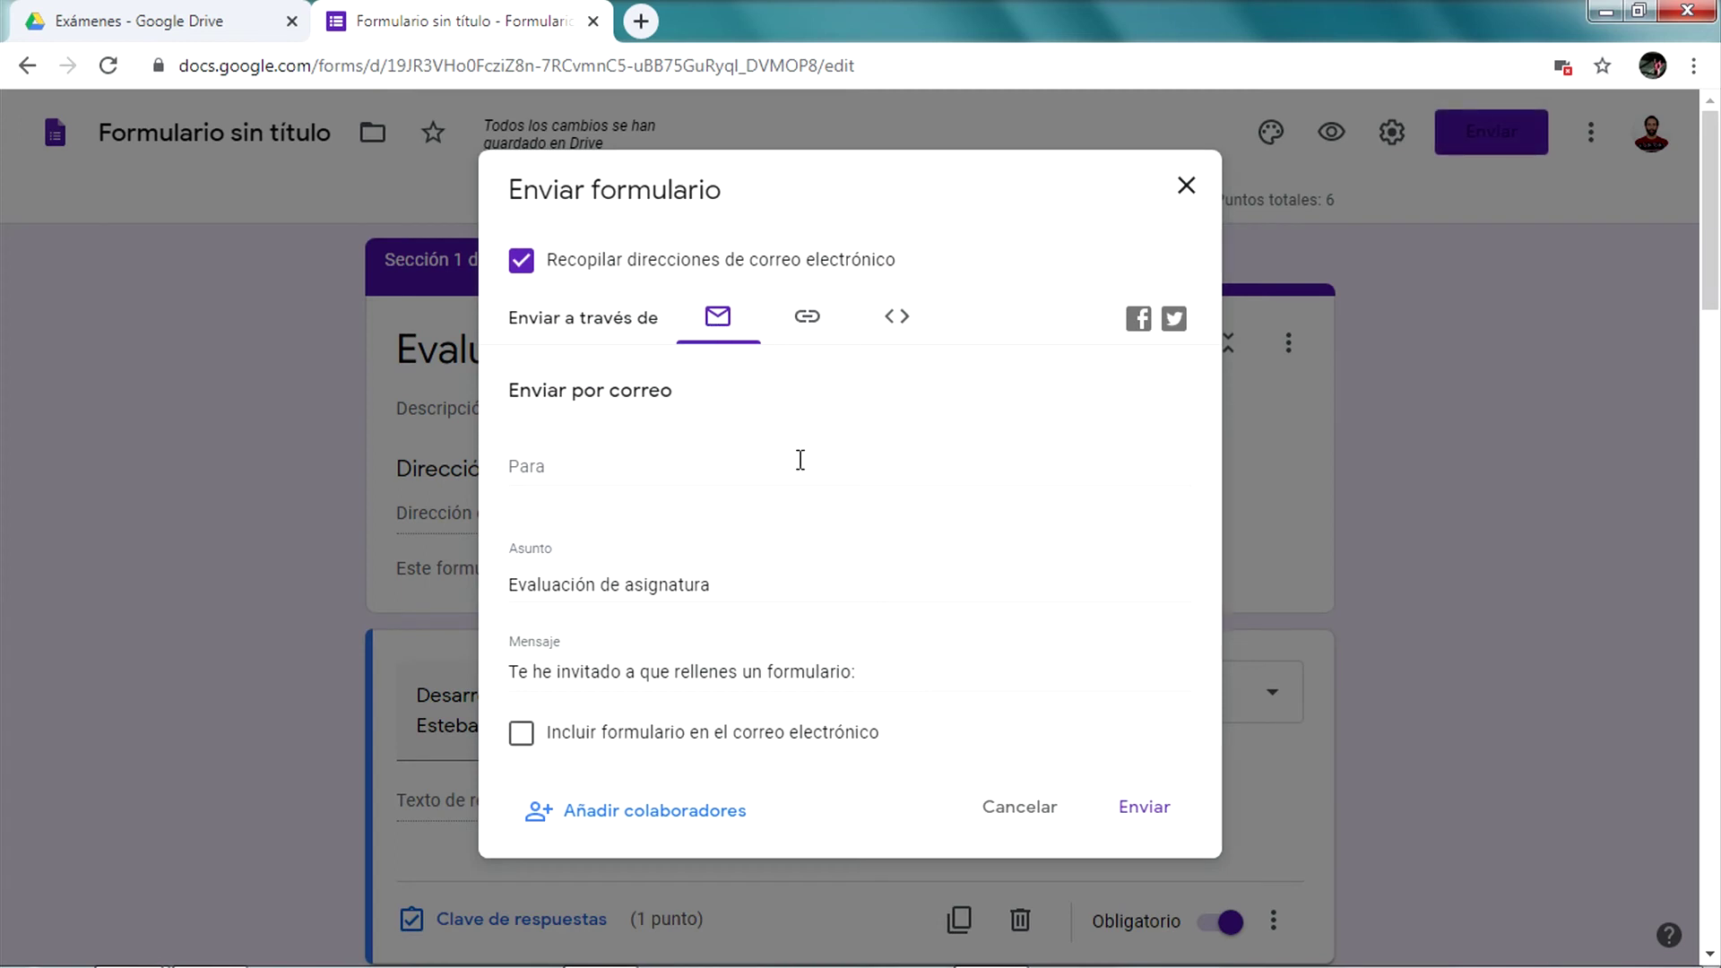
click(808, 318)
click(762, 320)
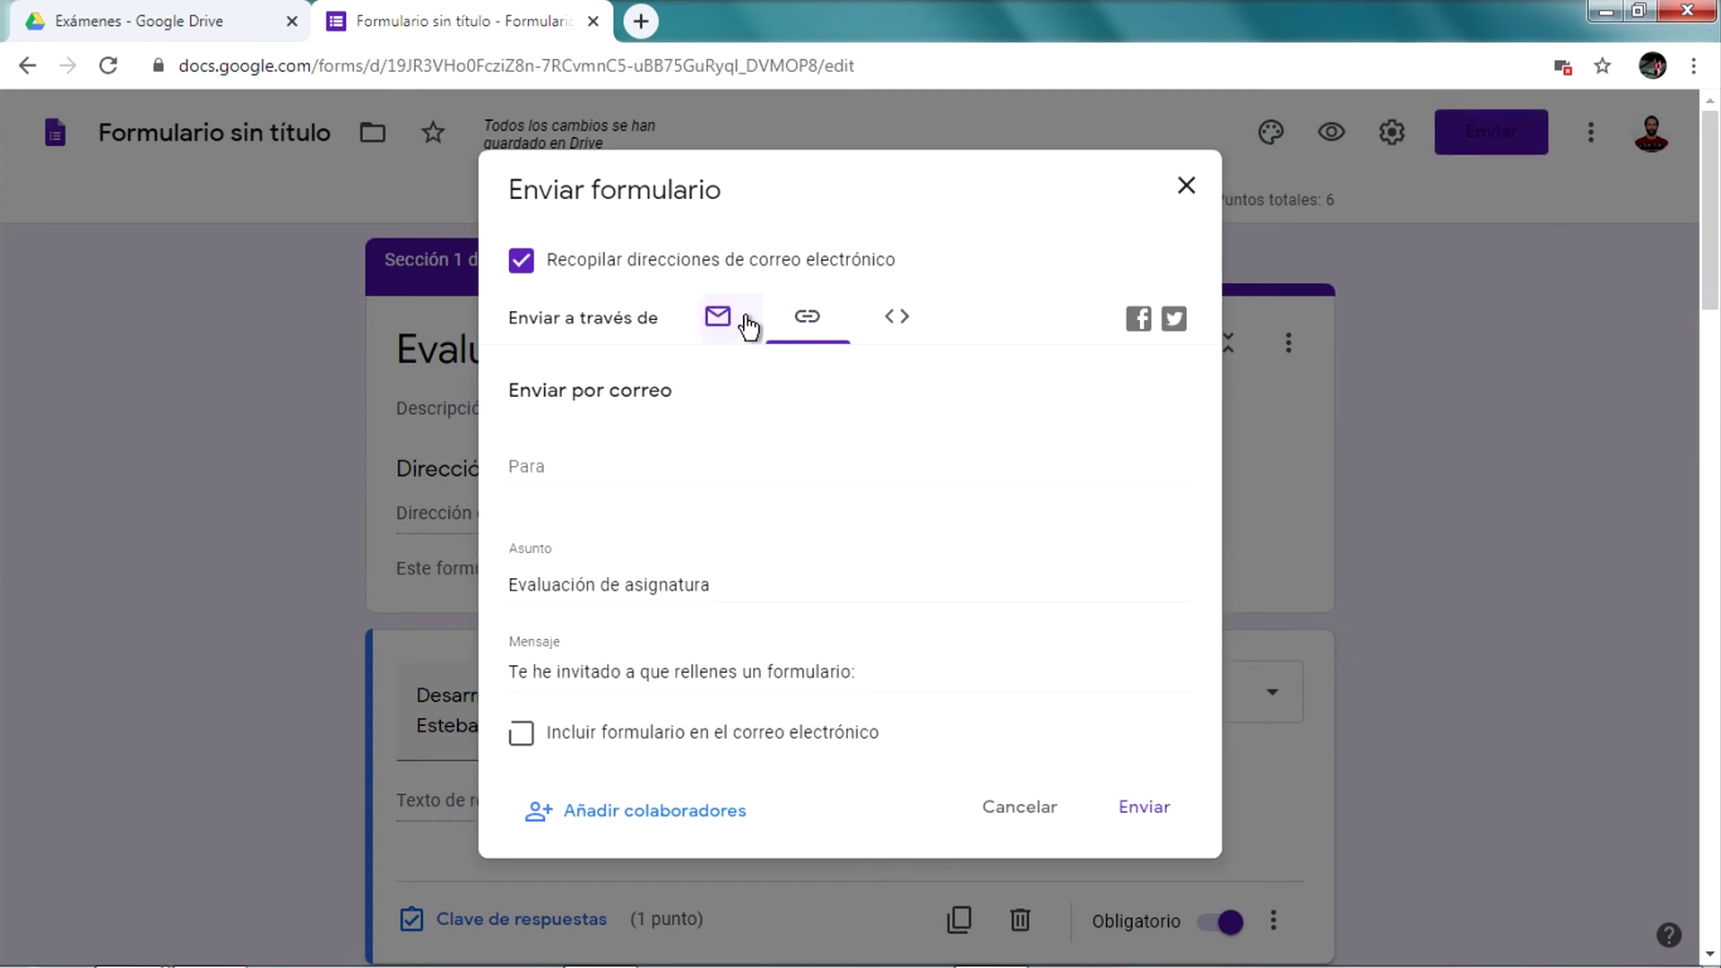
click(804, 316)
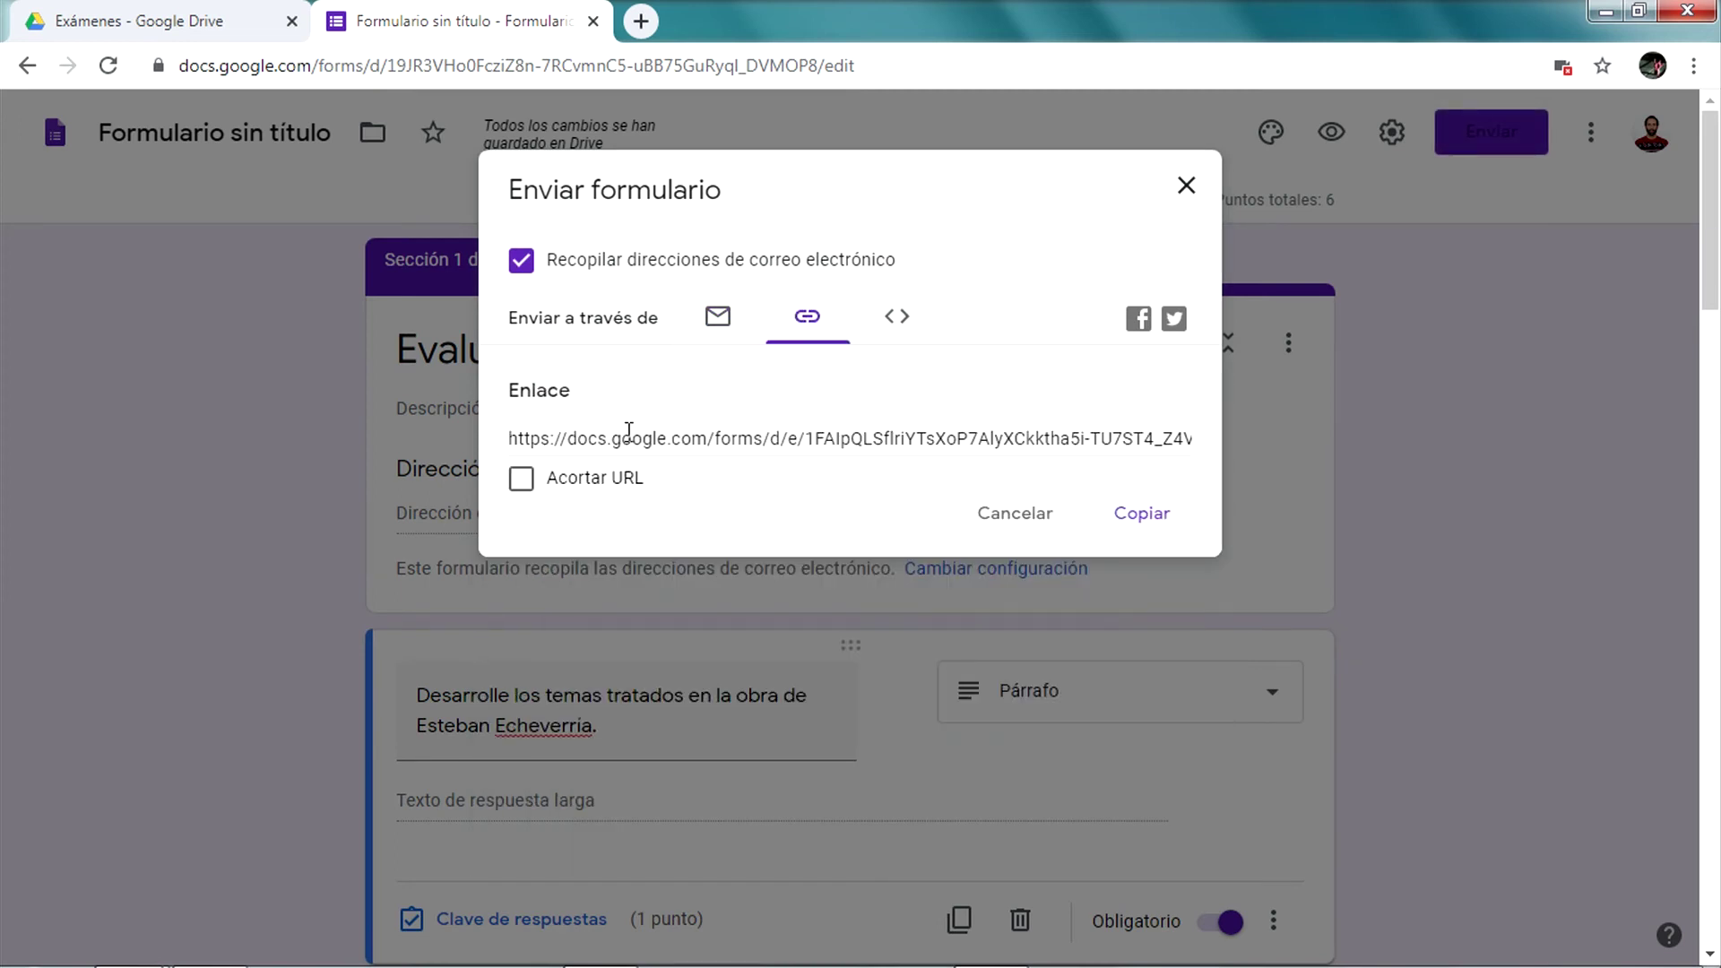
click(629, 441)
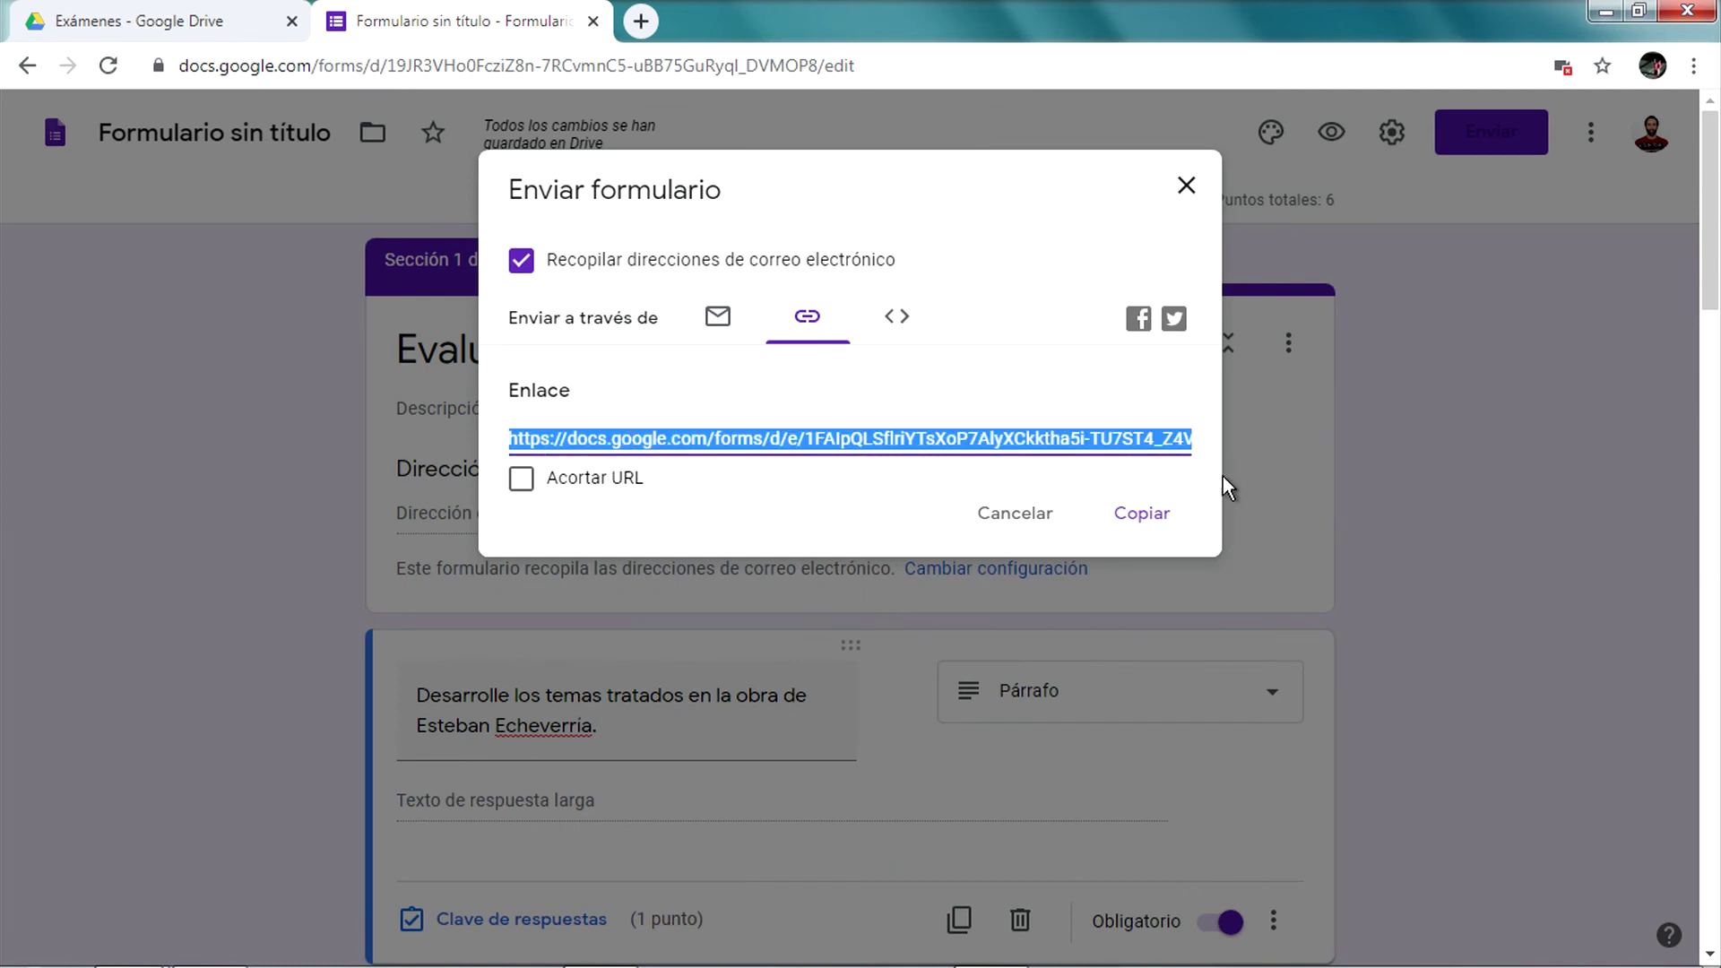
click(1170, 518)
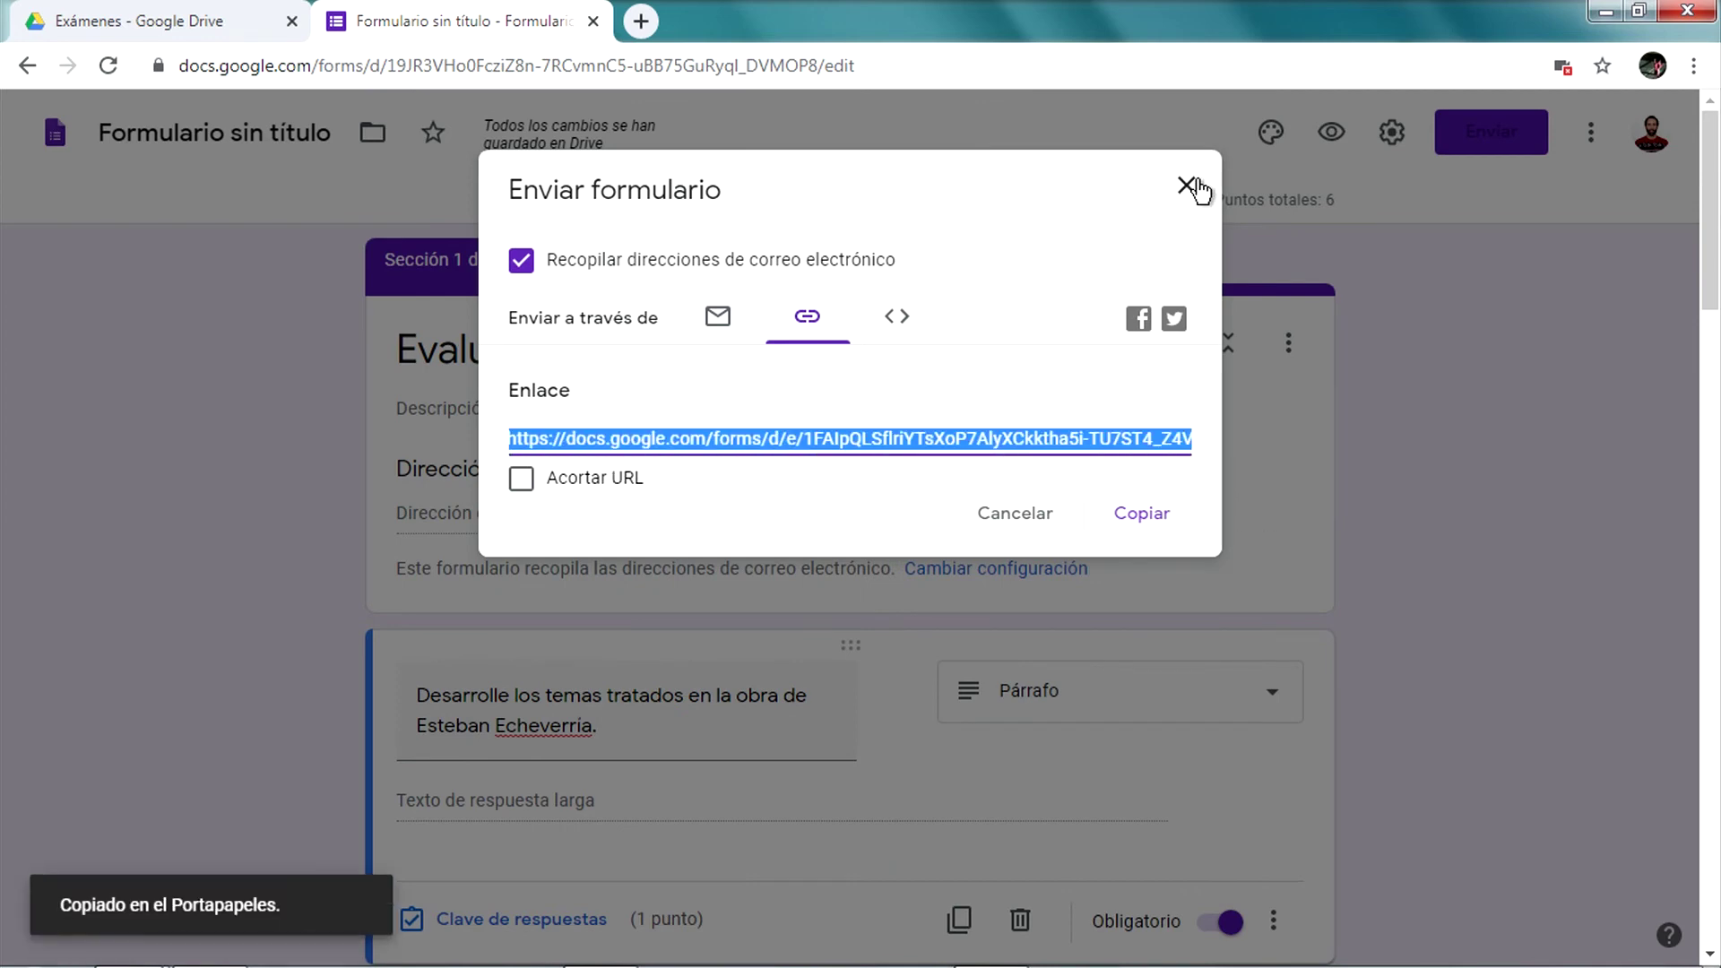
click(1202, 184)
Load the copied link in a new incognito window and sign in to the live form
click(1697, 65)
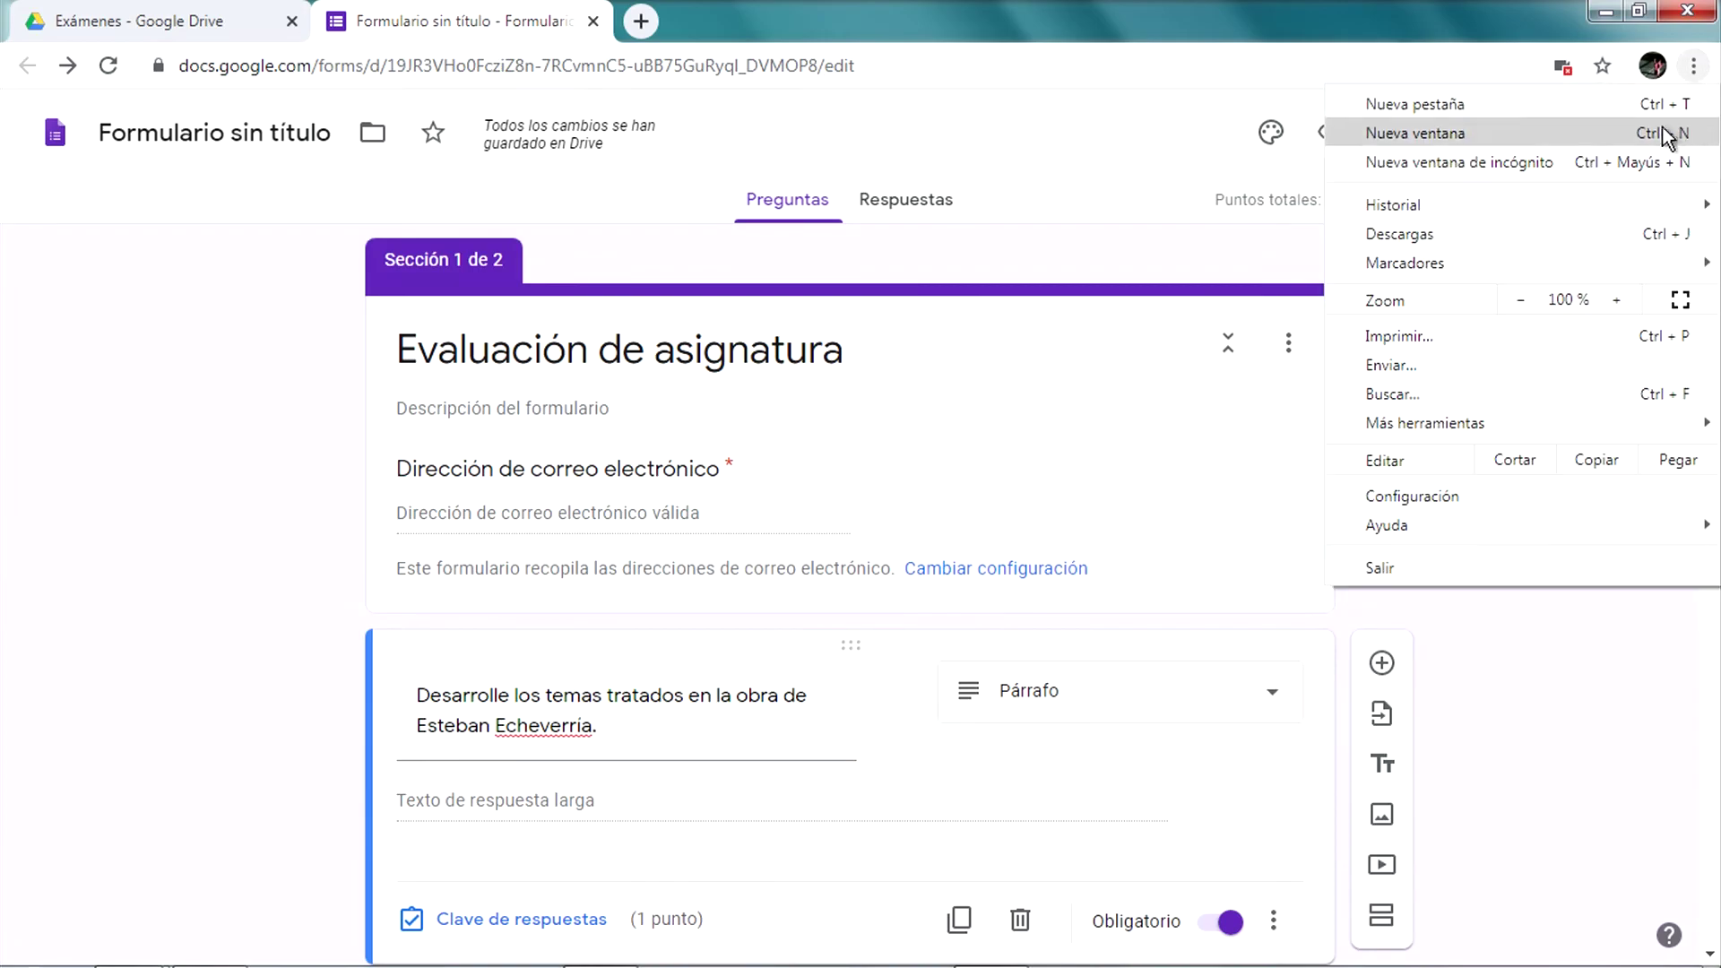
click(1653, 165)
text(https://docs.google.com/forms/d/e/1FAIpQLSflriYTsXoP7AlyXCkktha5i-TU7ST4_Z4Vd56SCUHzZQLdQA/viewform?usp=sf_link)
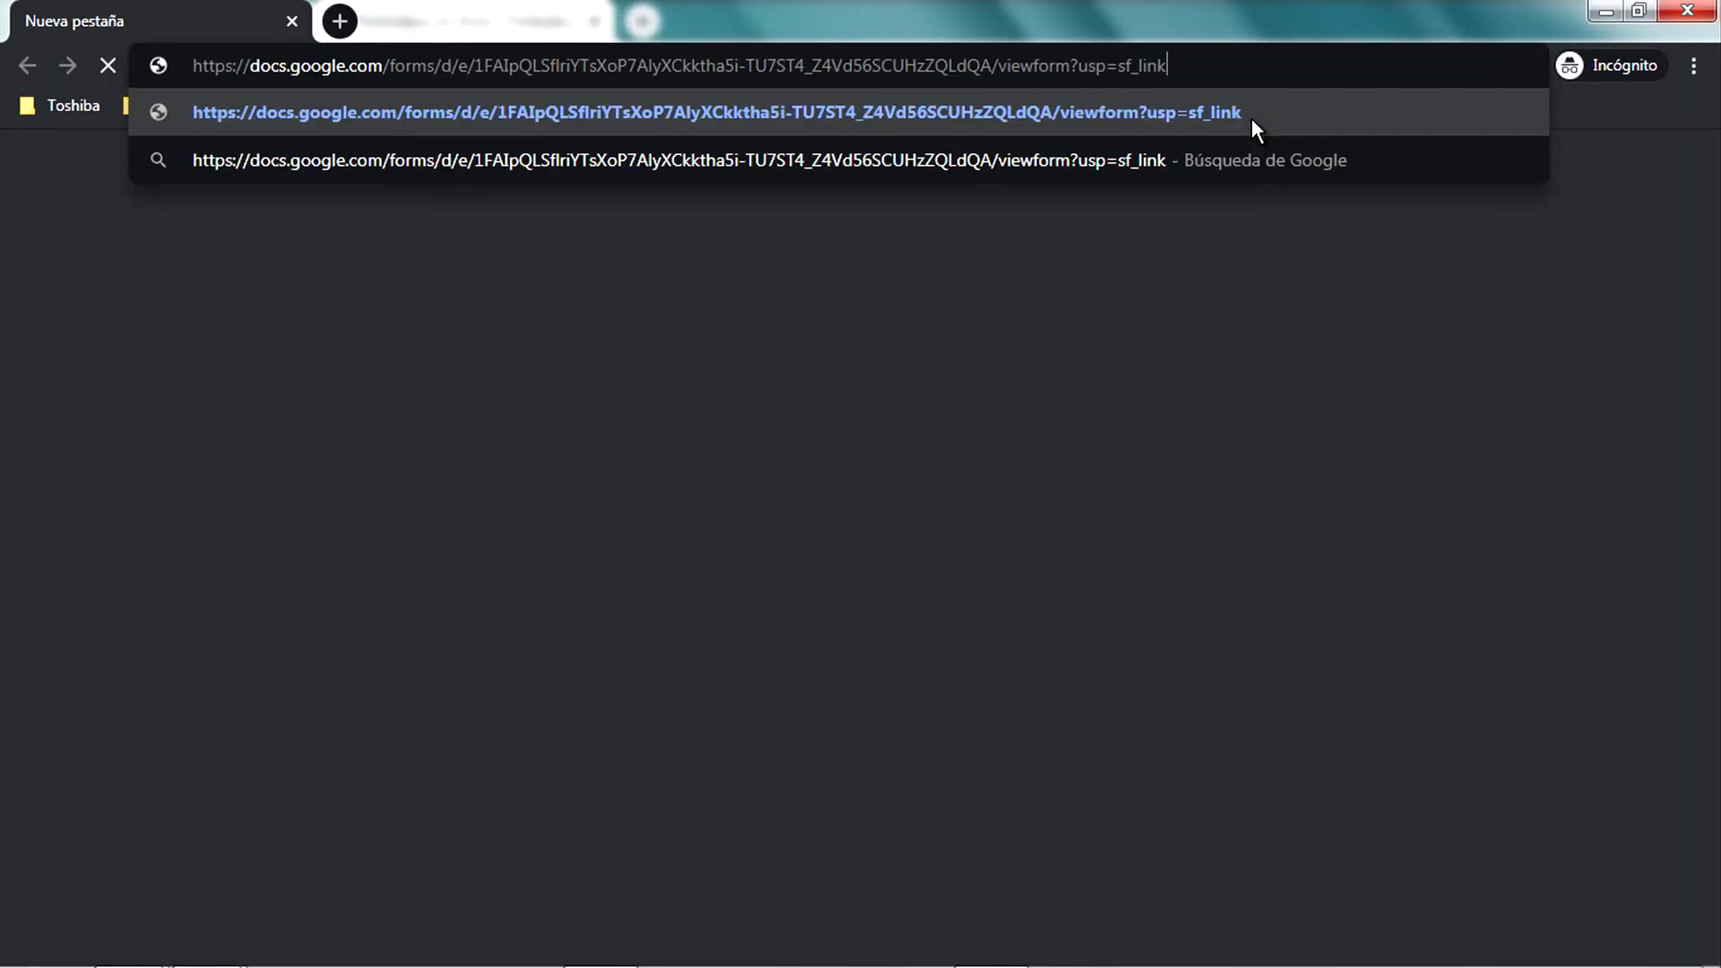
key(Return)
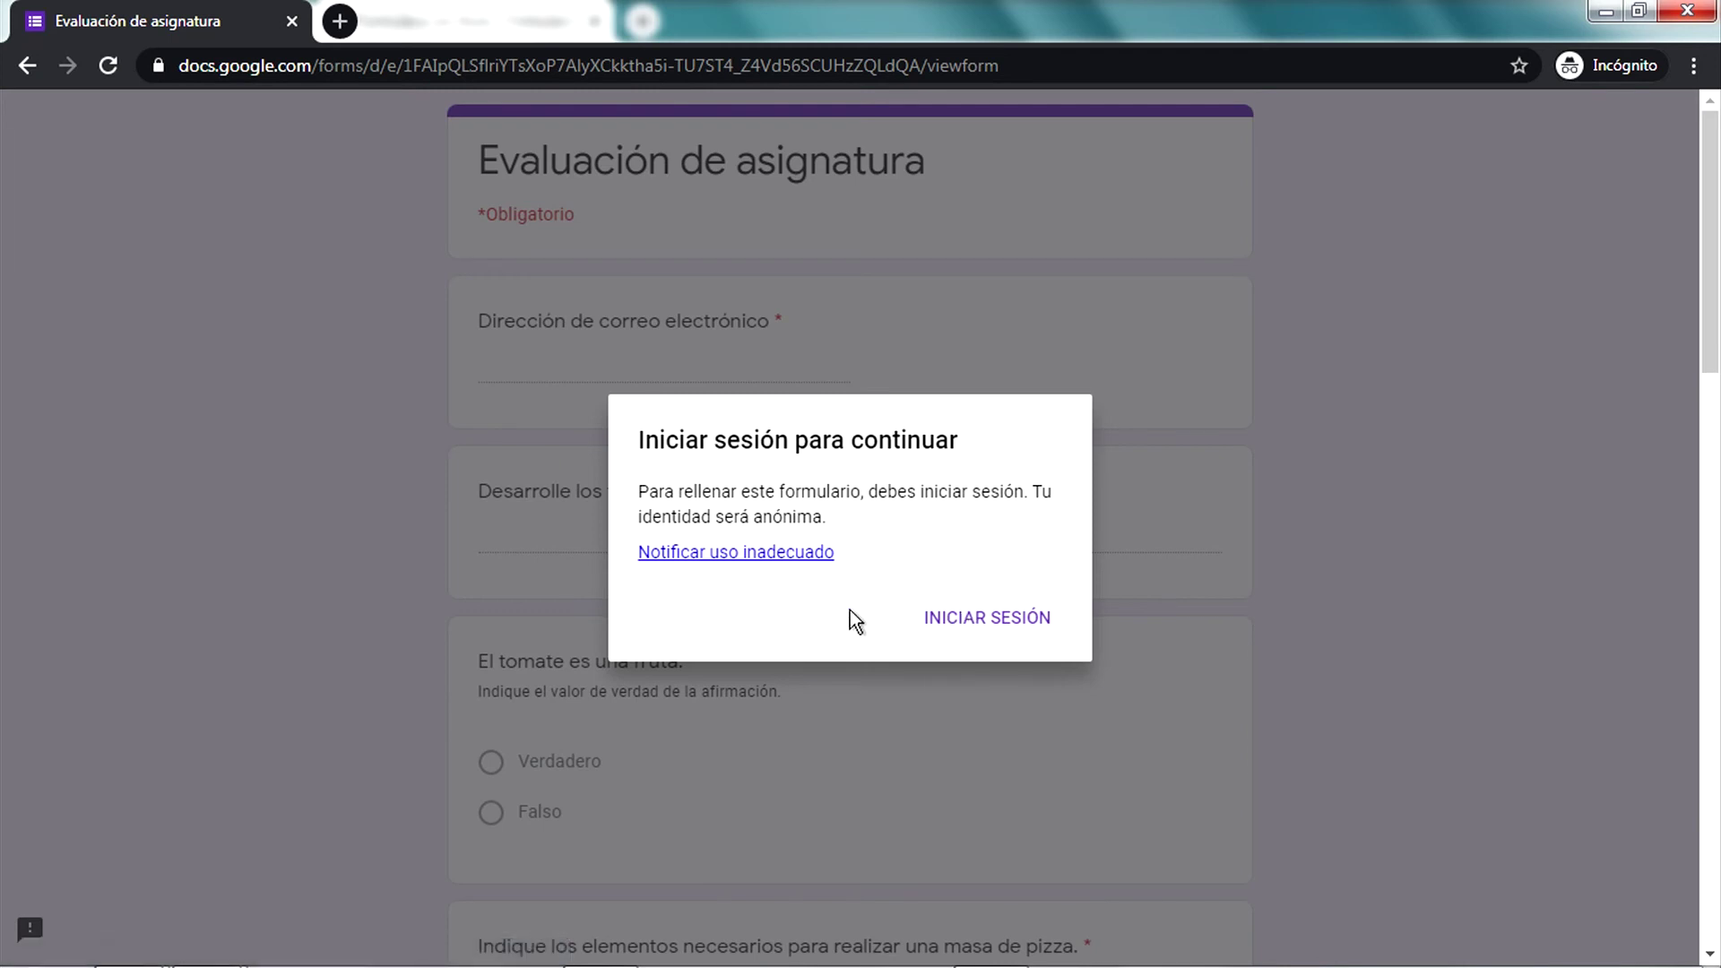
click(1218, 499)
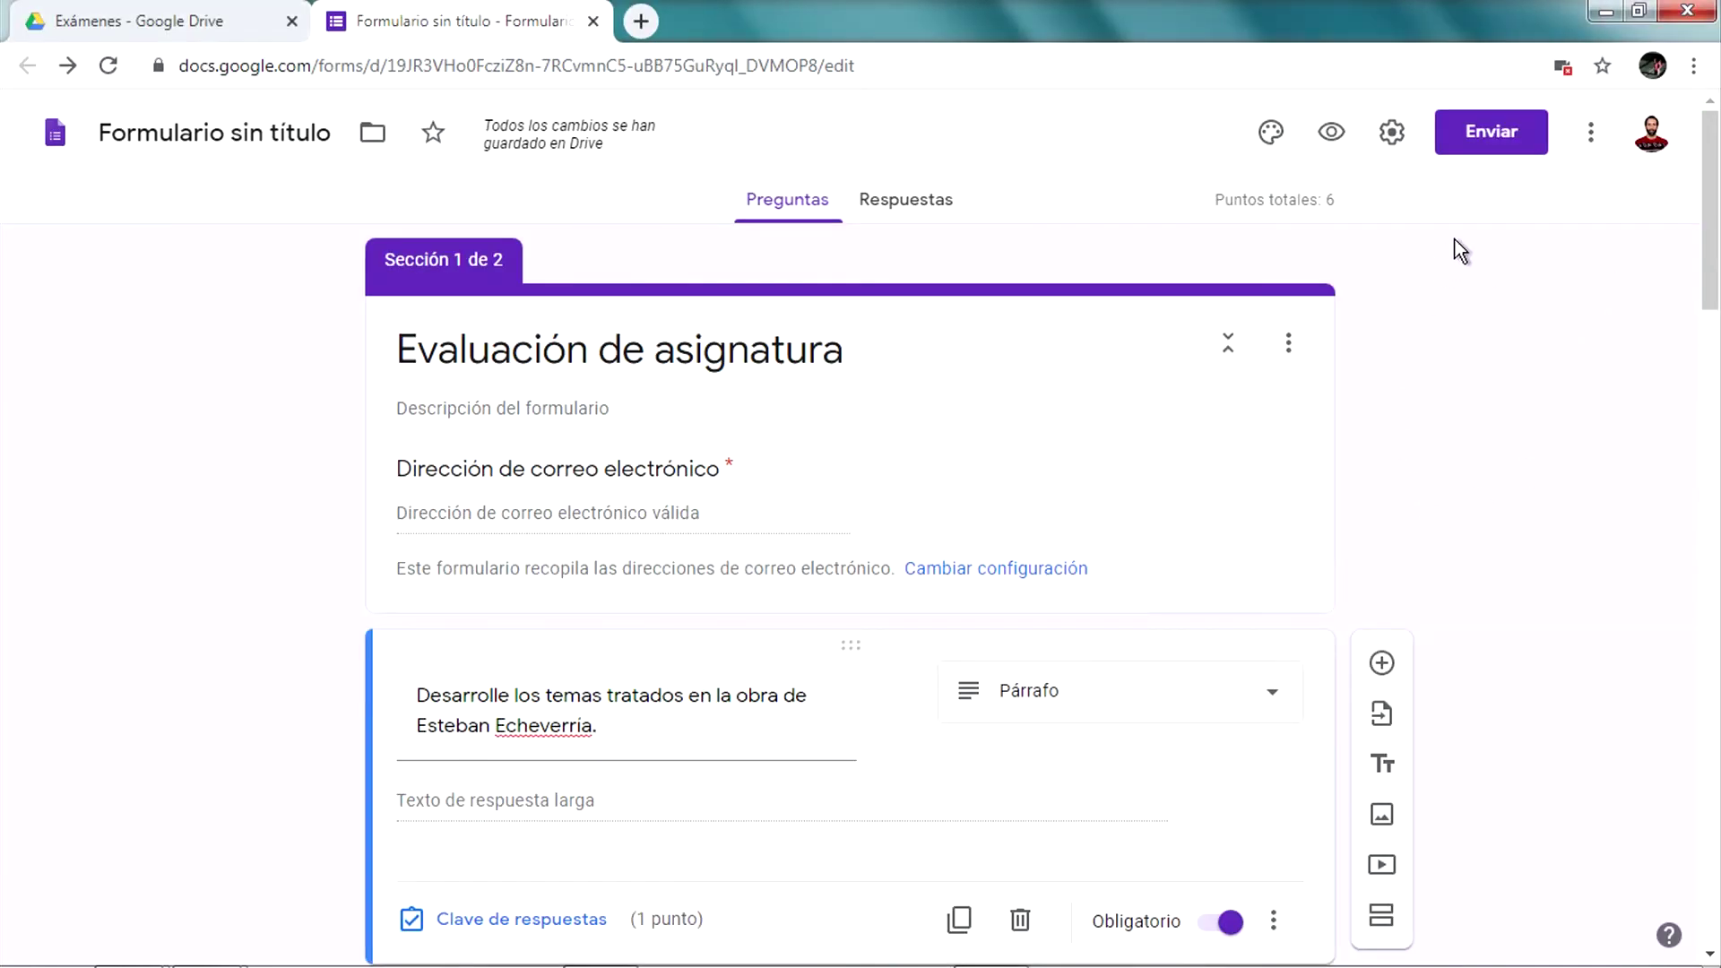
key(alt+Tab)
click(723, 68)
key(Return)
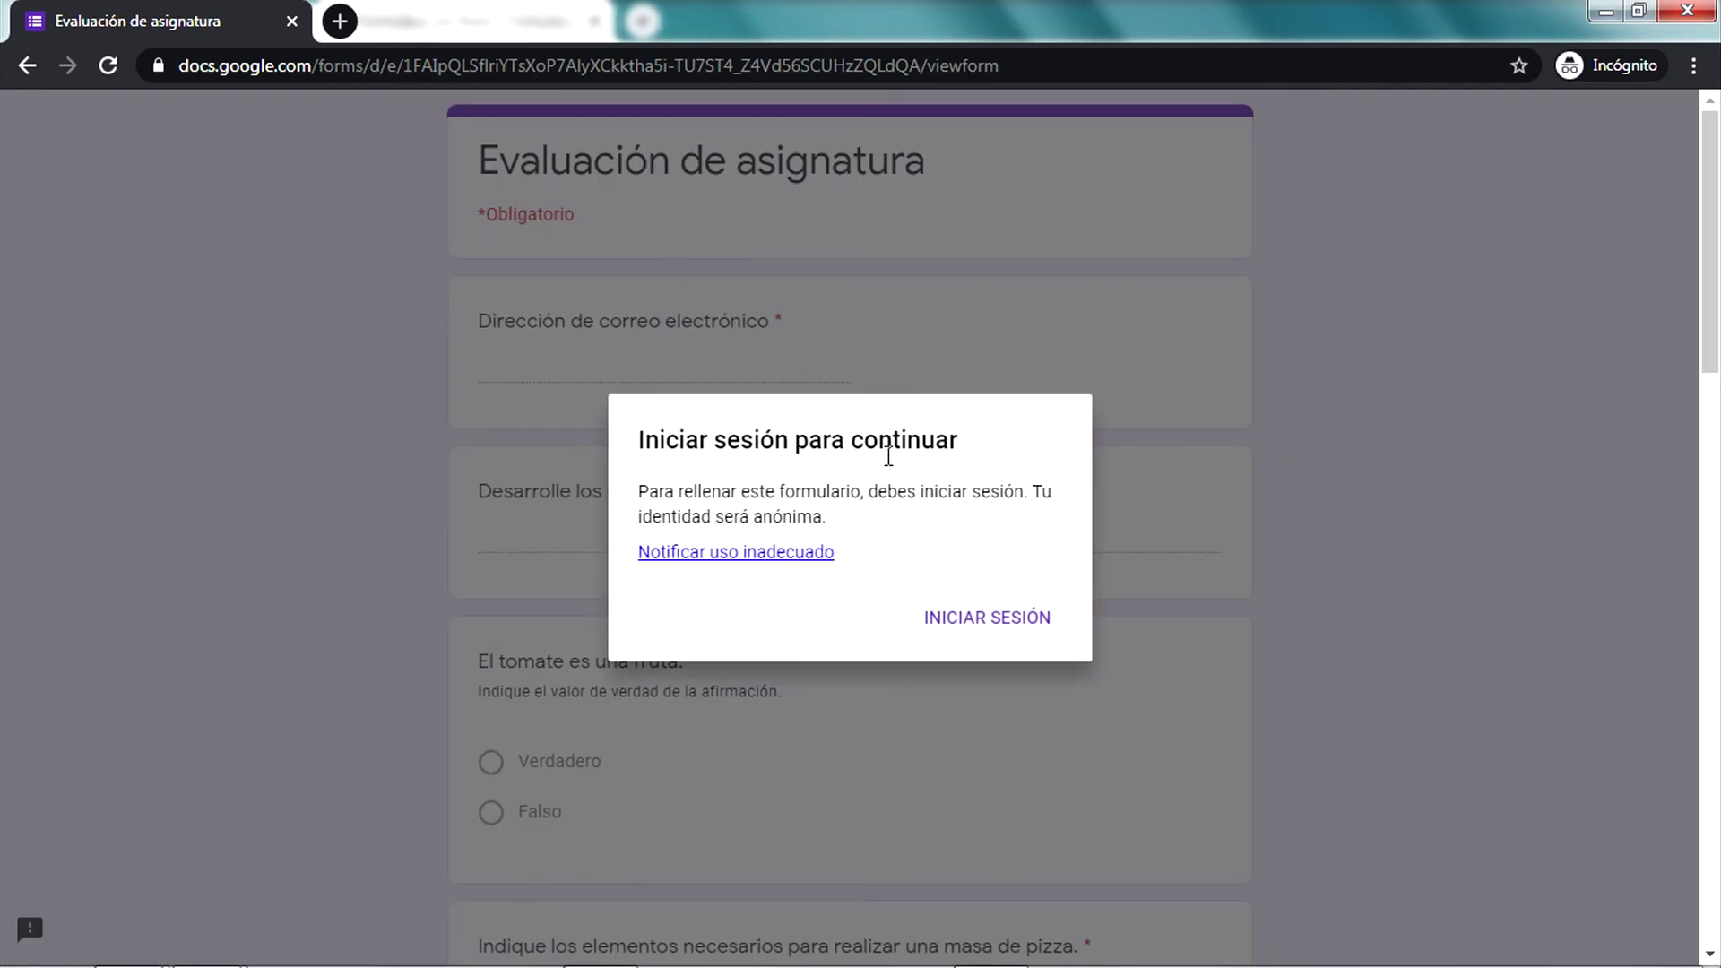
click(1005, 615)
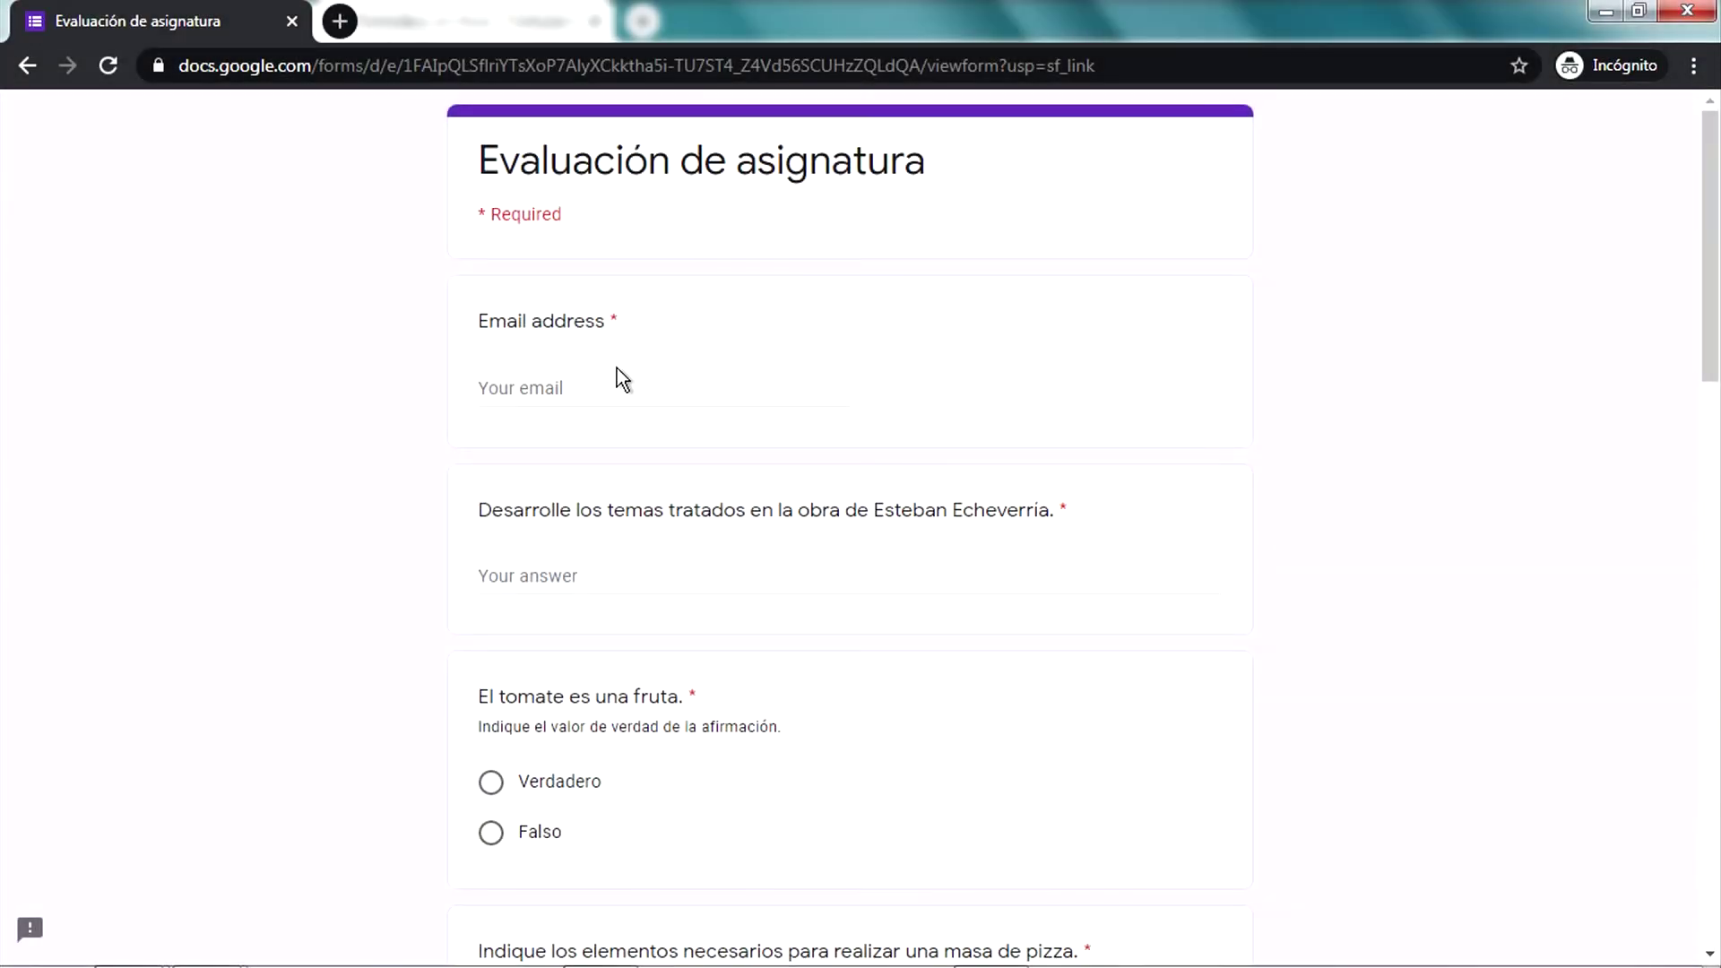
Fill in the respondent's e-mail and write an answer to the Esteban Echeverria essay question
scroll(703, 381, down, 14)
scroll(1033, 842, up, 5)
scroll(1033, 842, up, 10)
click(596, 387)
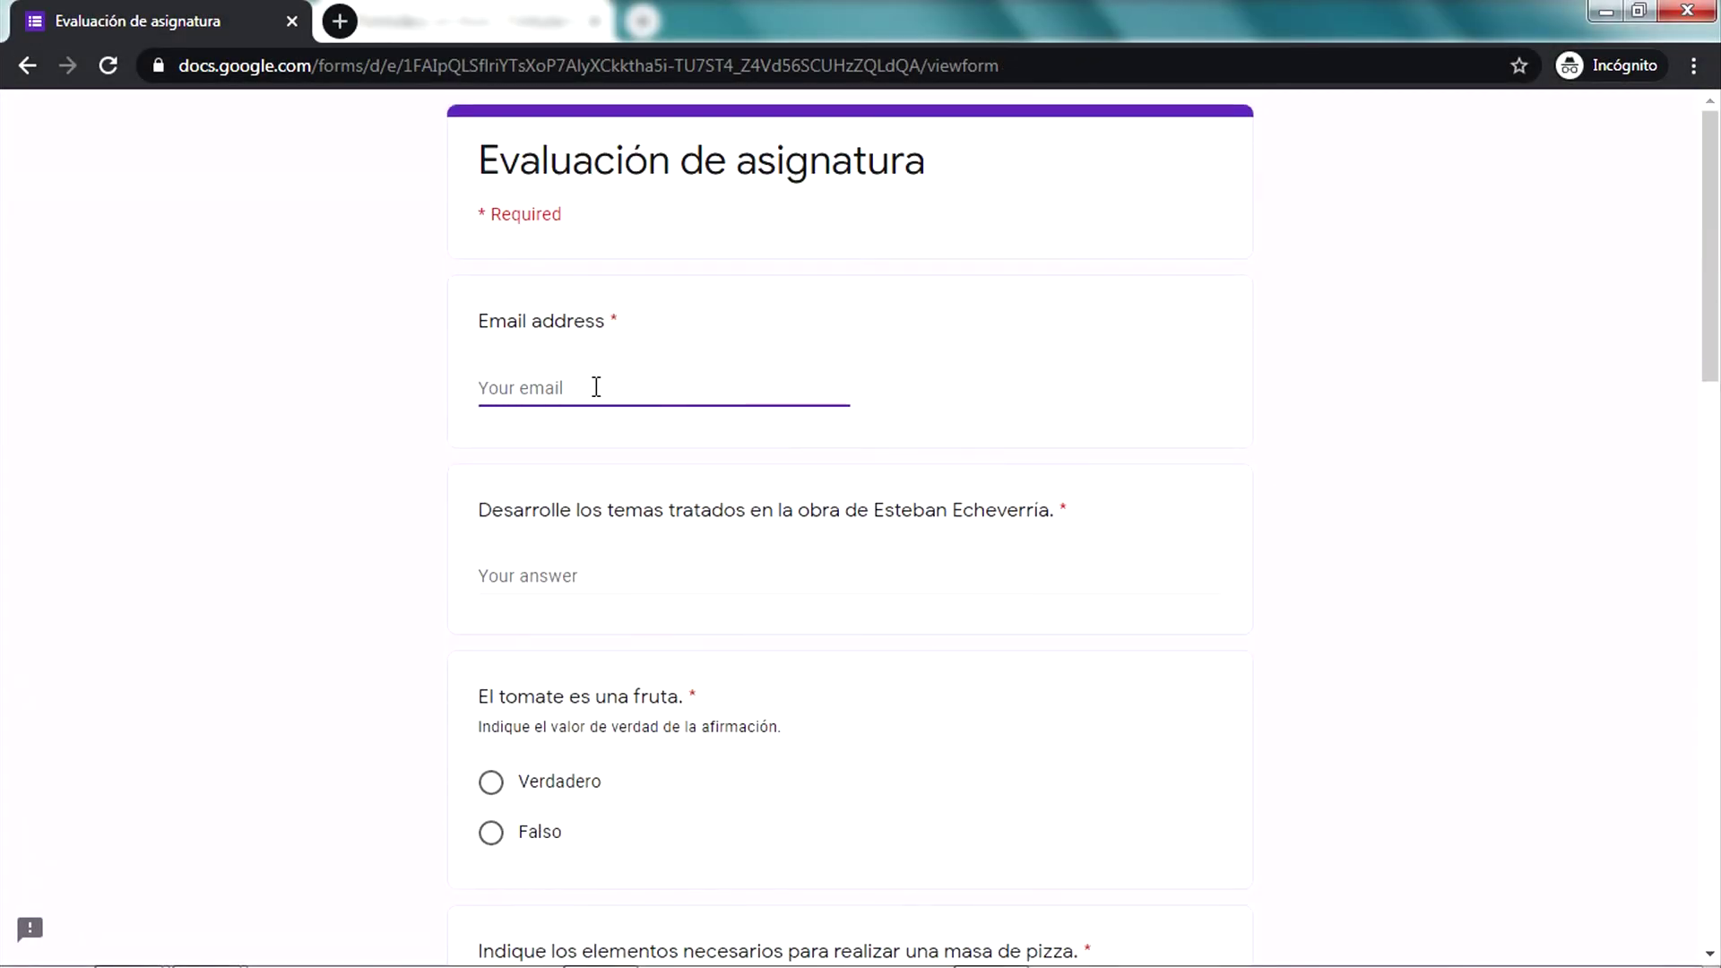
key(Tab)
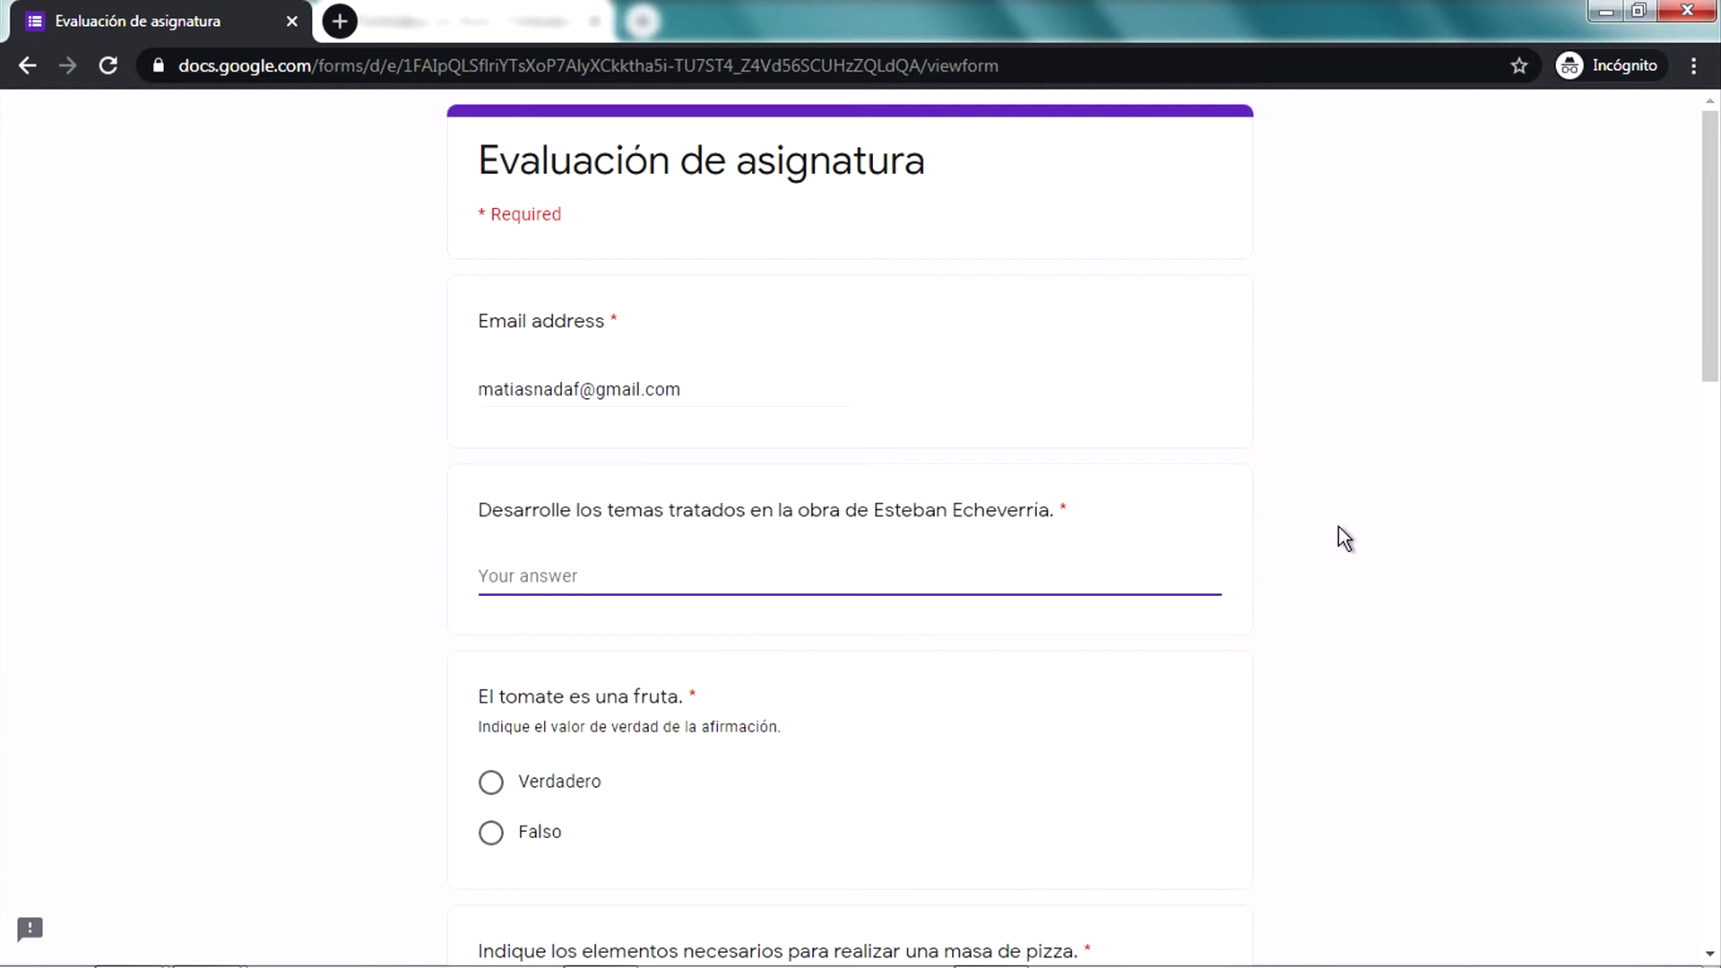
text(Esteb)
key(BackSpace)
key(BackSpace)
text(En su)
text( obra E.E)
text(. hj)
text(trata los)
key(BackSpace)
key(BackSpace)
key(BackSpace)
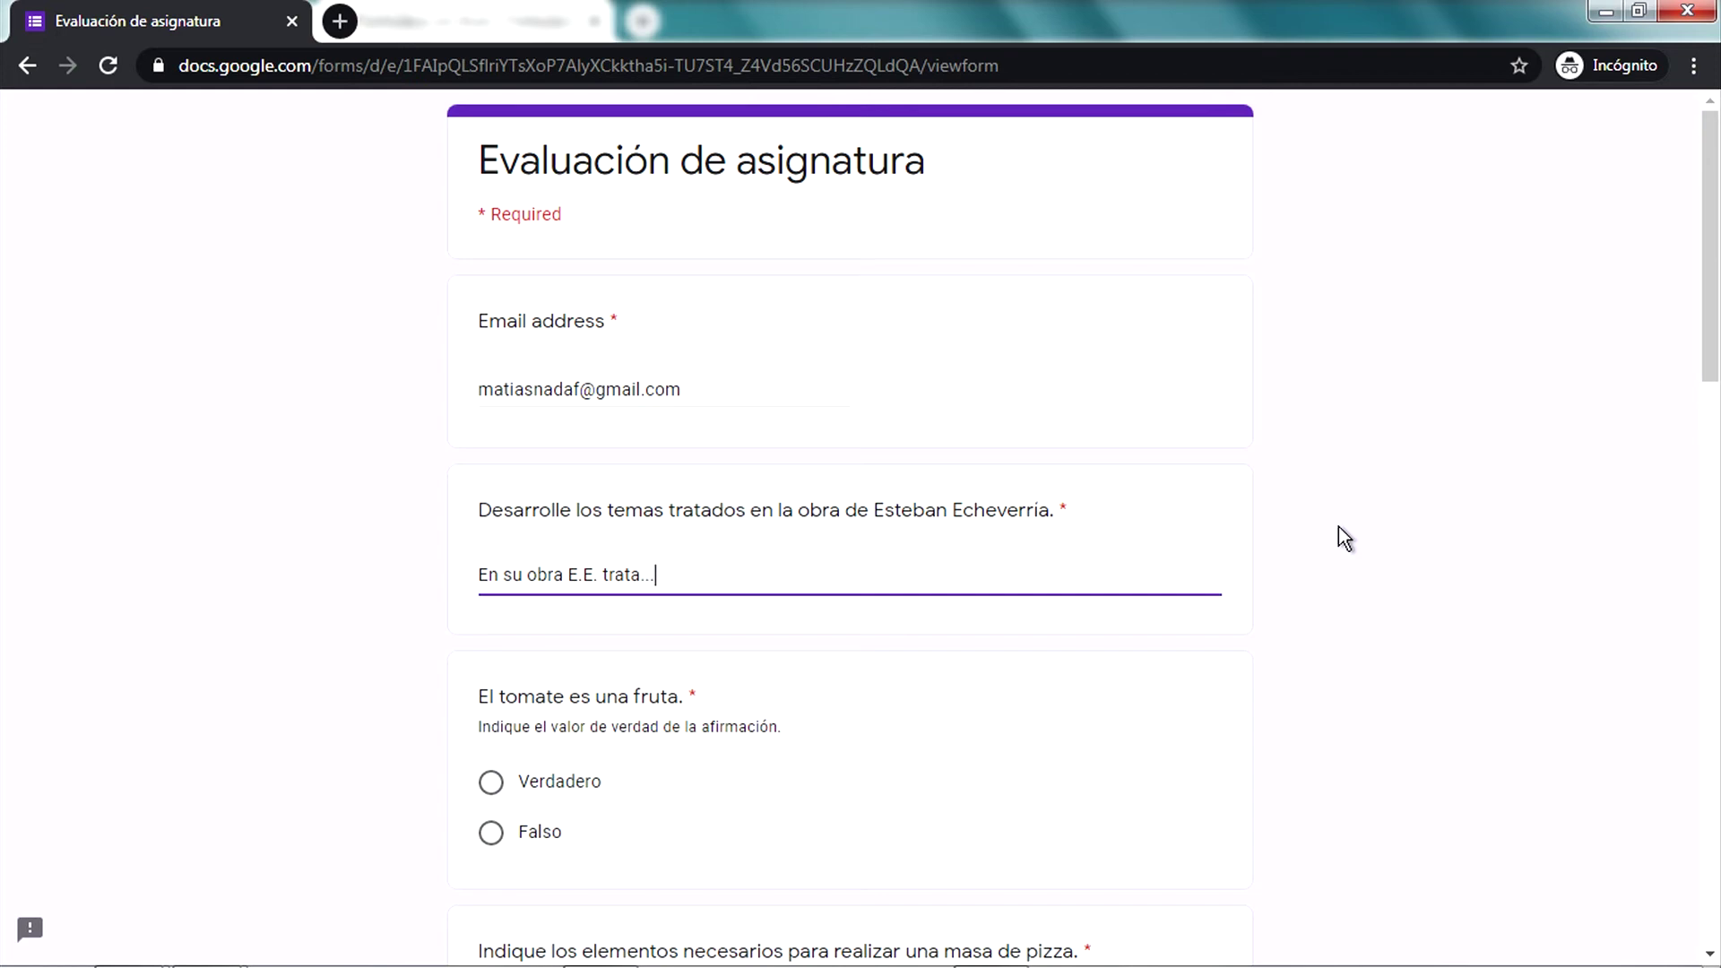
click(1461, 820)
Answer Verdadero for the tomato question and tick Aceite, Levadura and Harina for pizza dough
scroll(665, 610, down, 4)
click(579, 398)
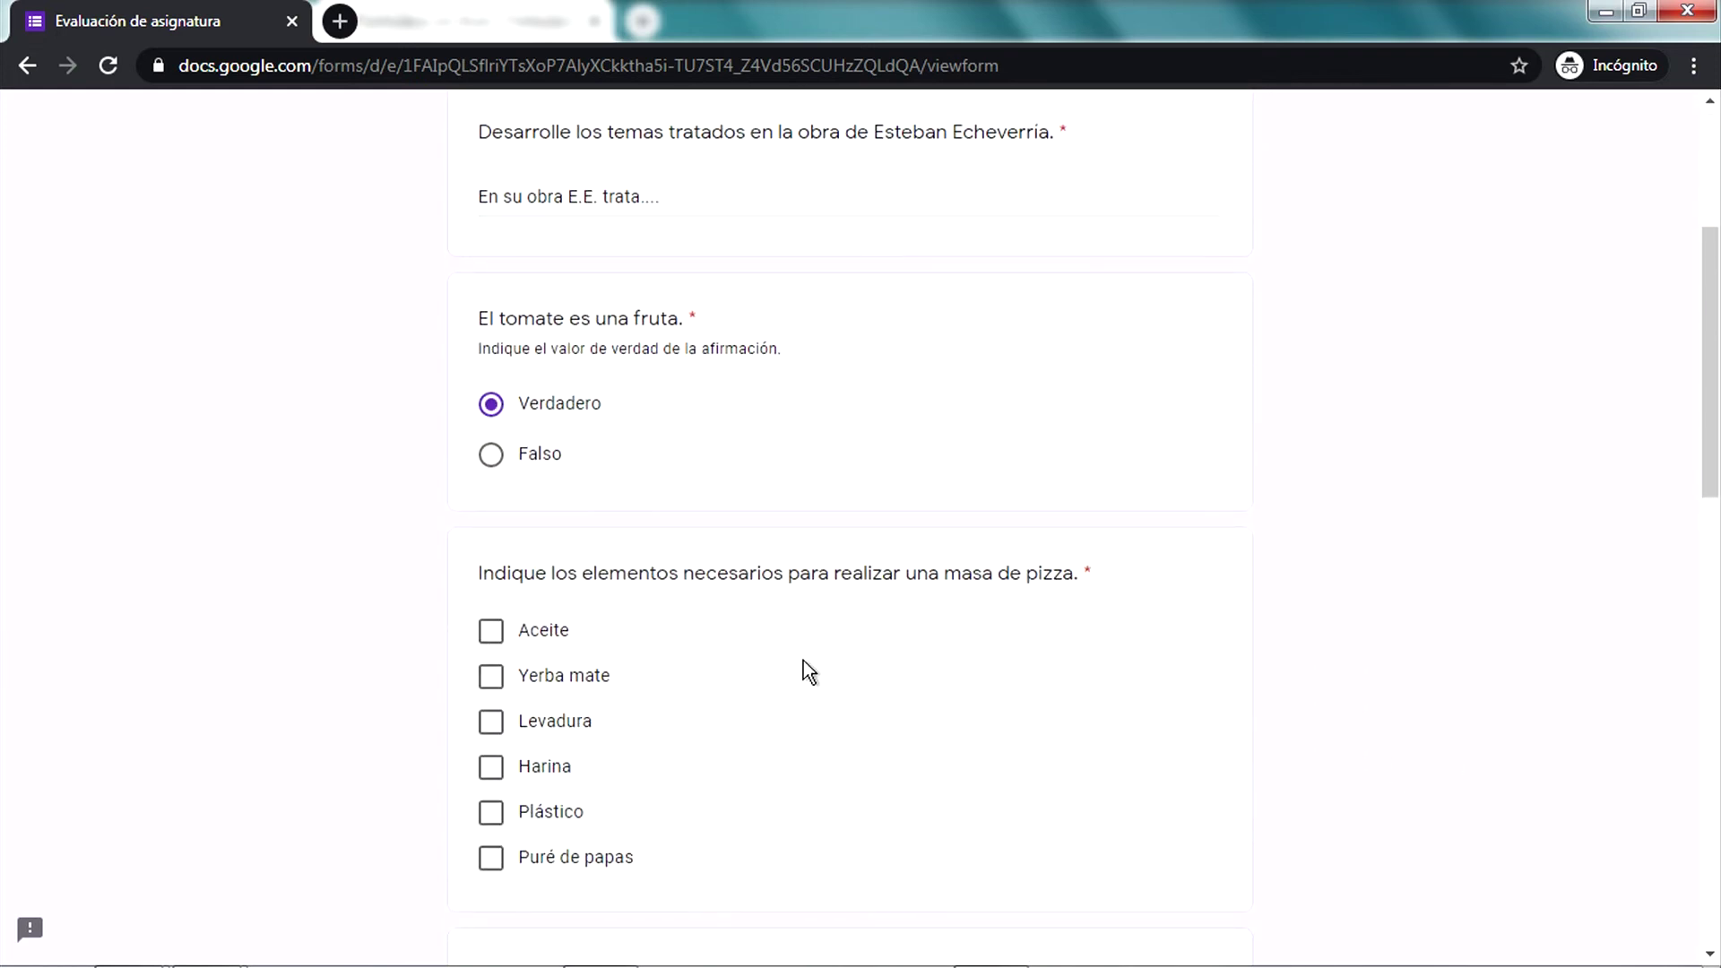
scroll(804, 661, down, 1)
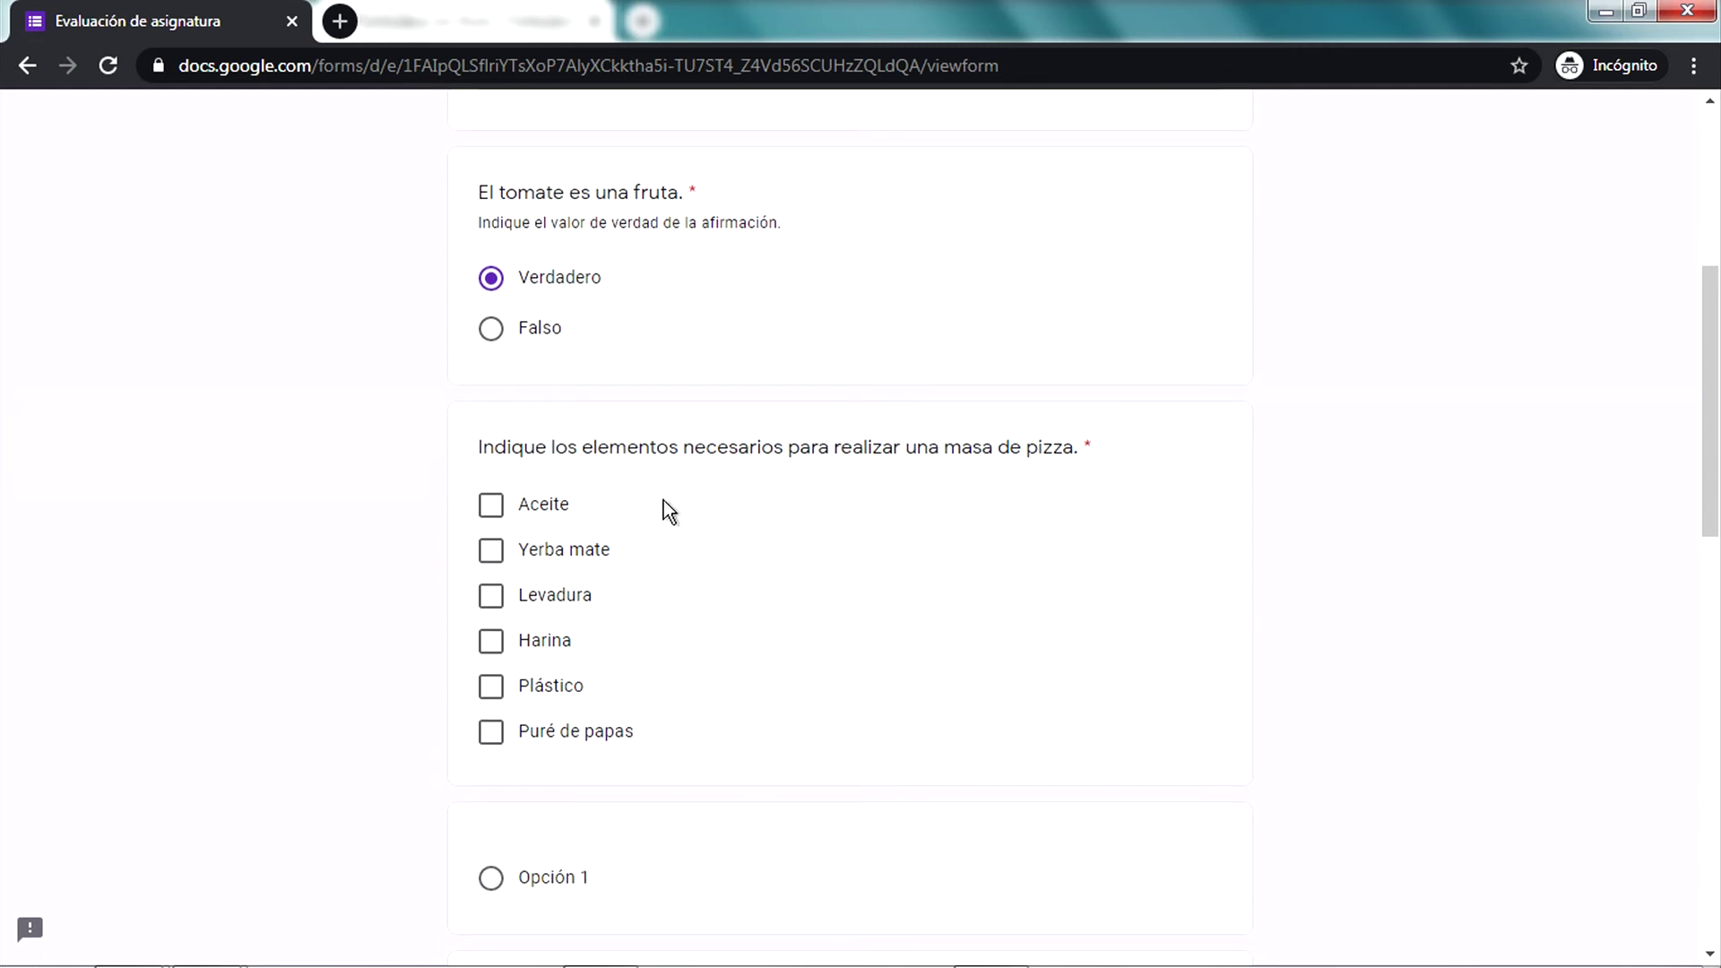
click(544, 506)
click(569, 595)
click(550, 642)
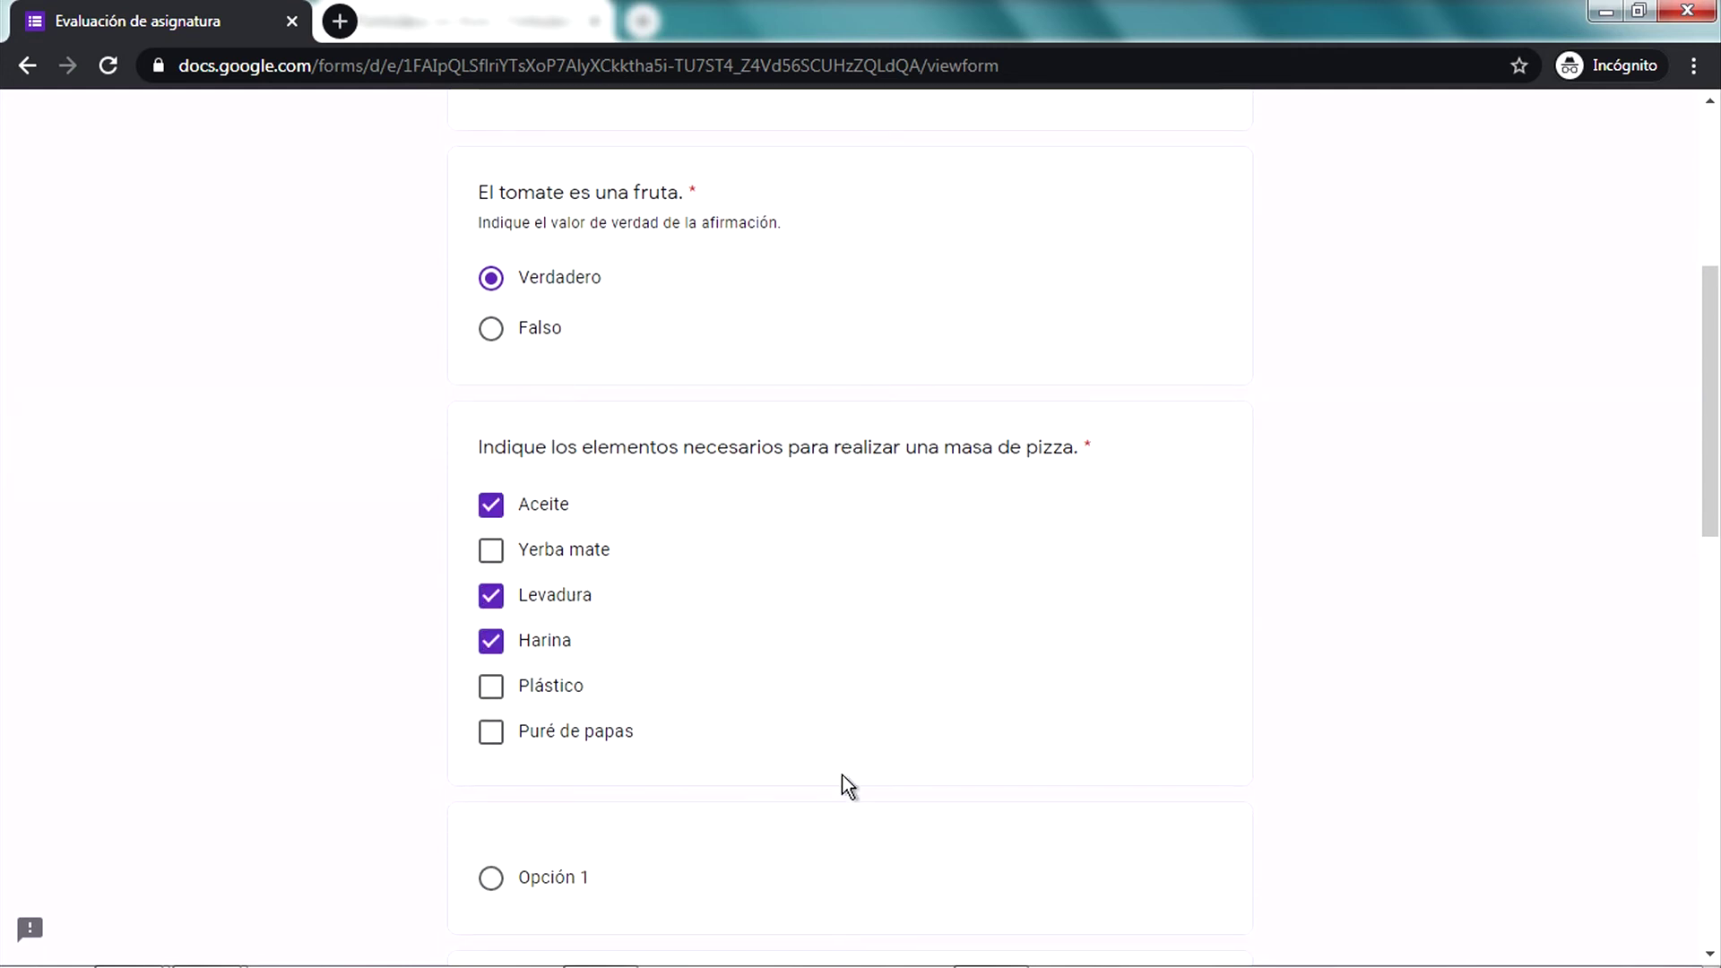
Pick Embrague as the part's name and tick Biela, Rulemanes and Aros de pistón
scroll(845, 783, down, 3)
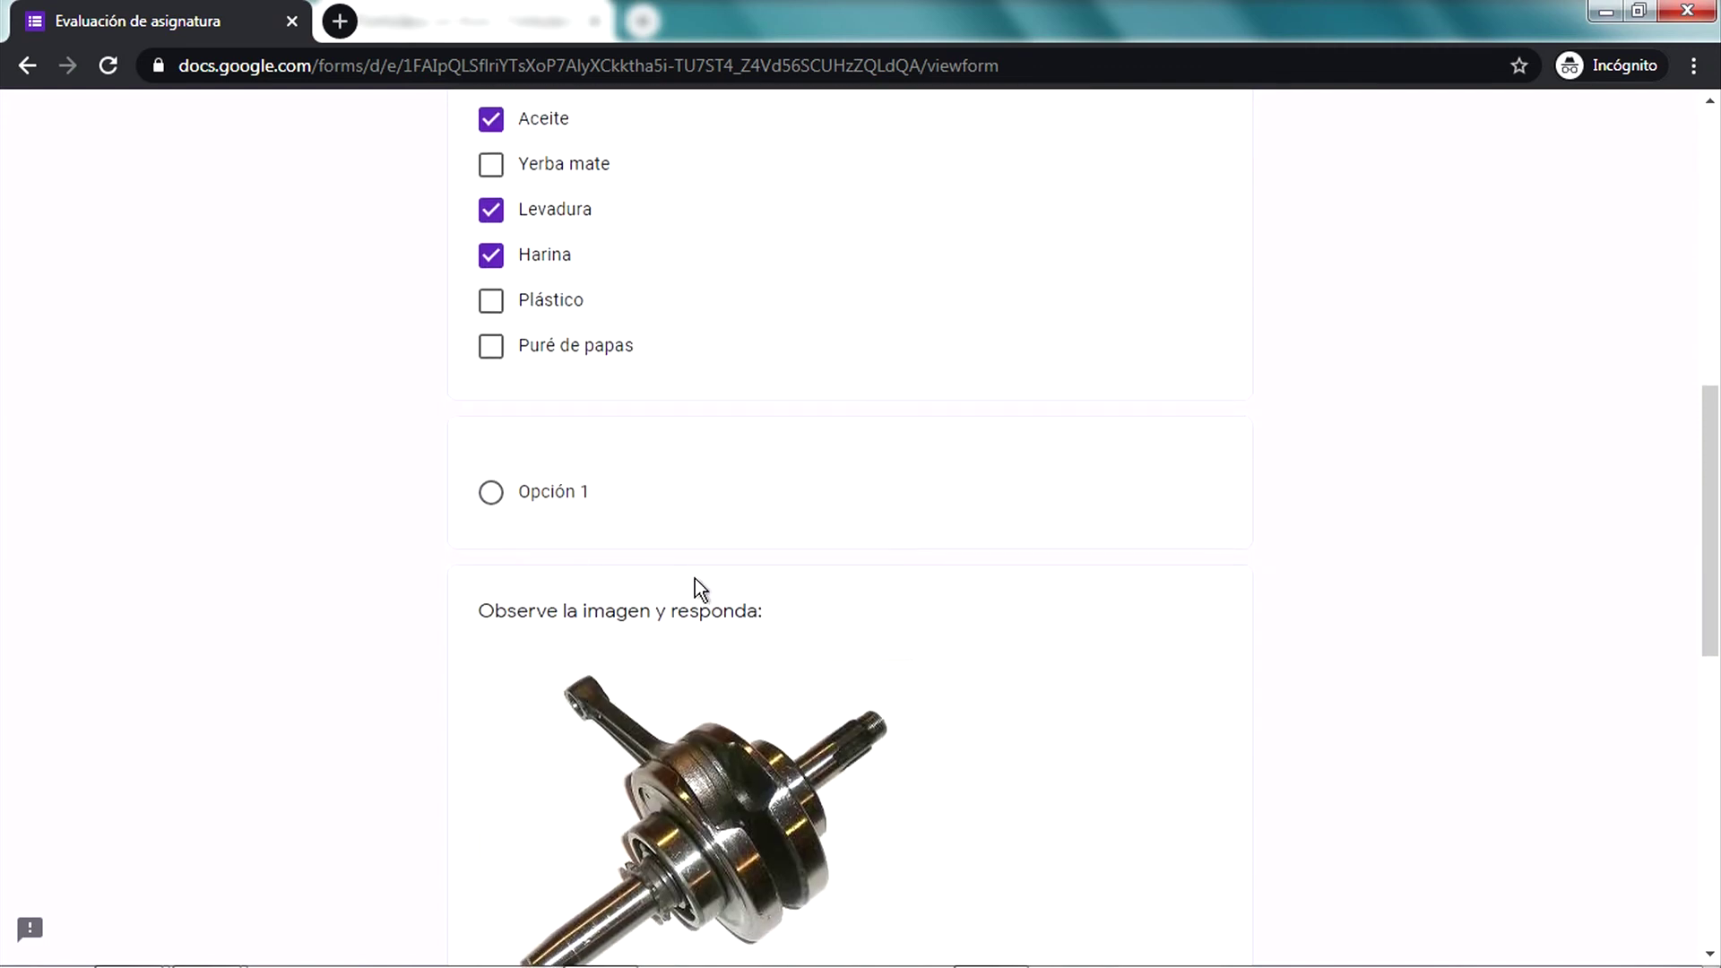
scroll(696, 578, down, 3)
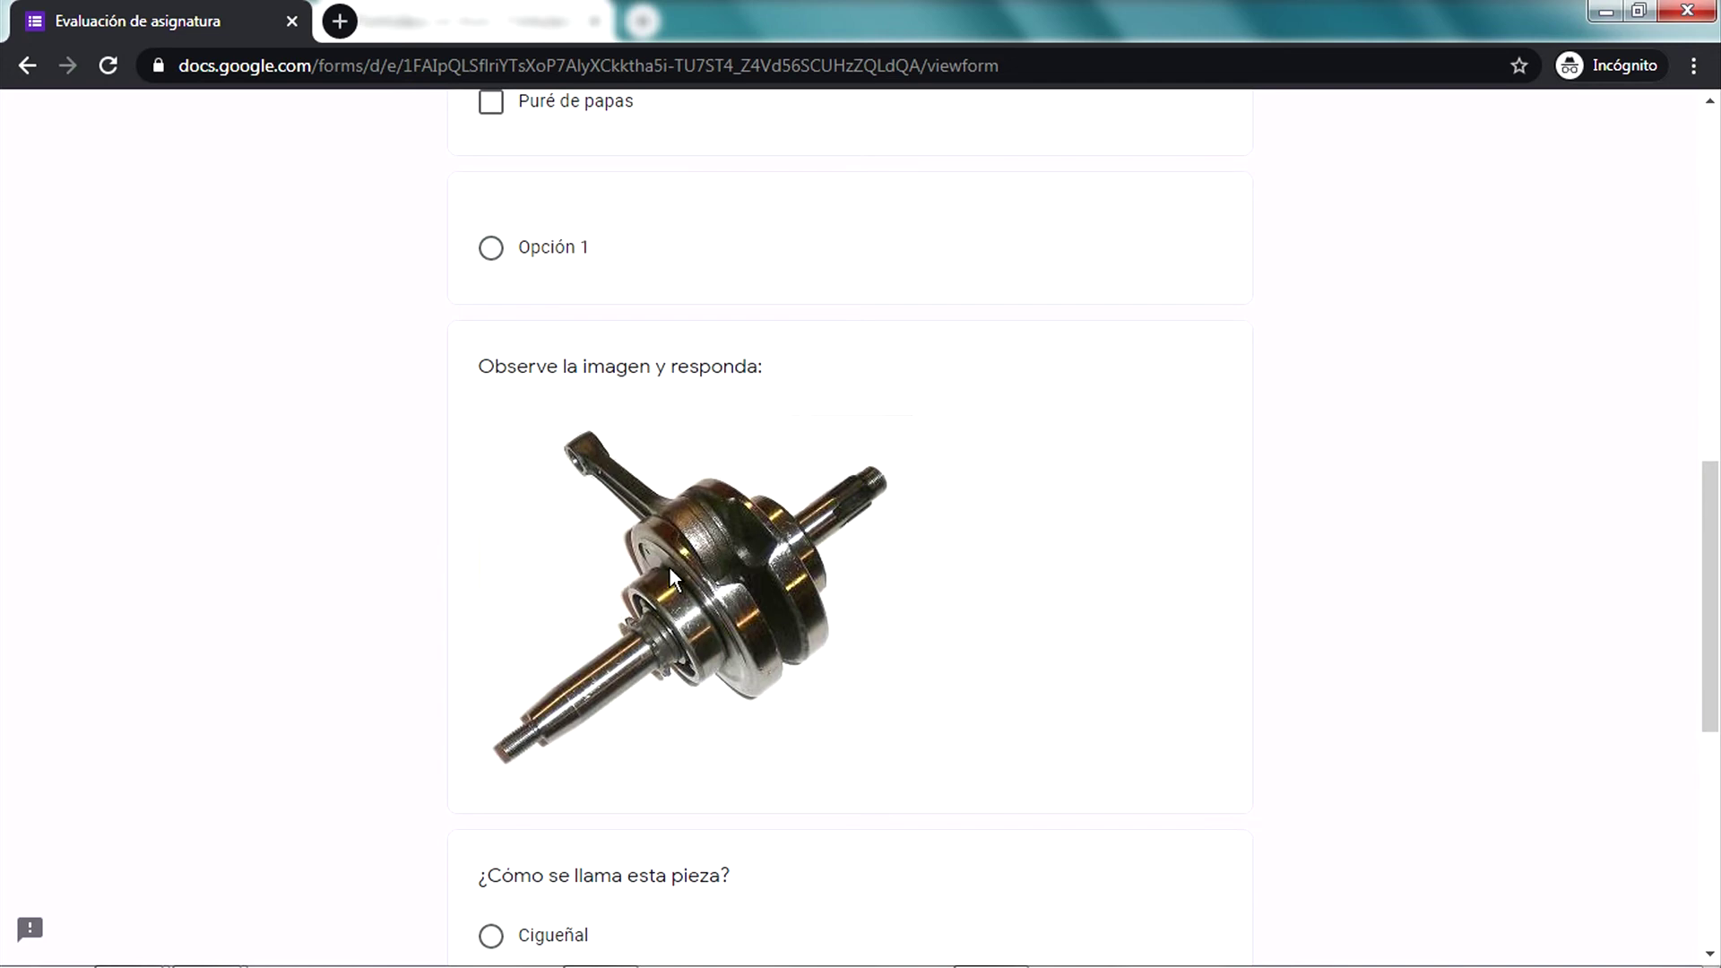
scroll(671, 575, down, 3)
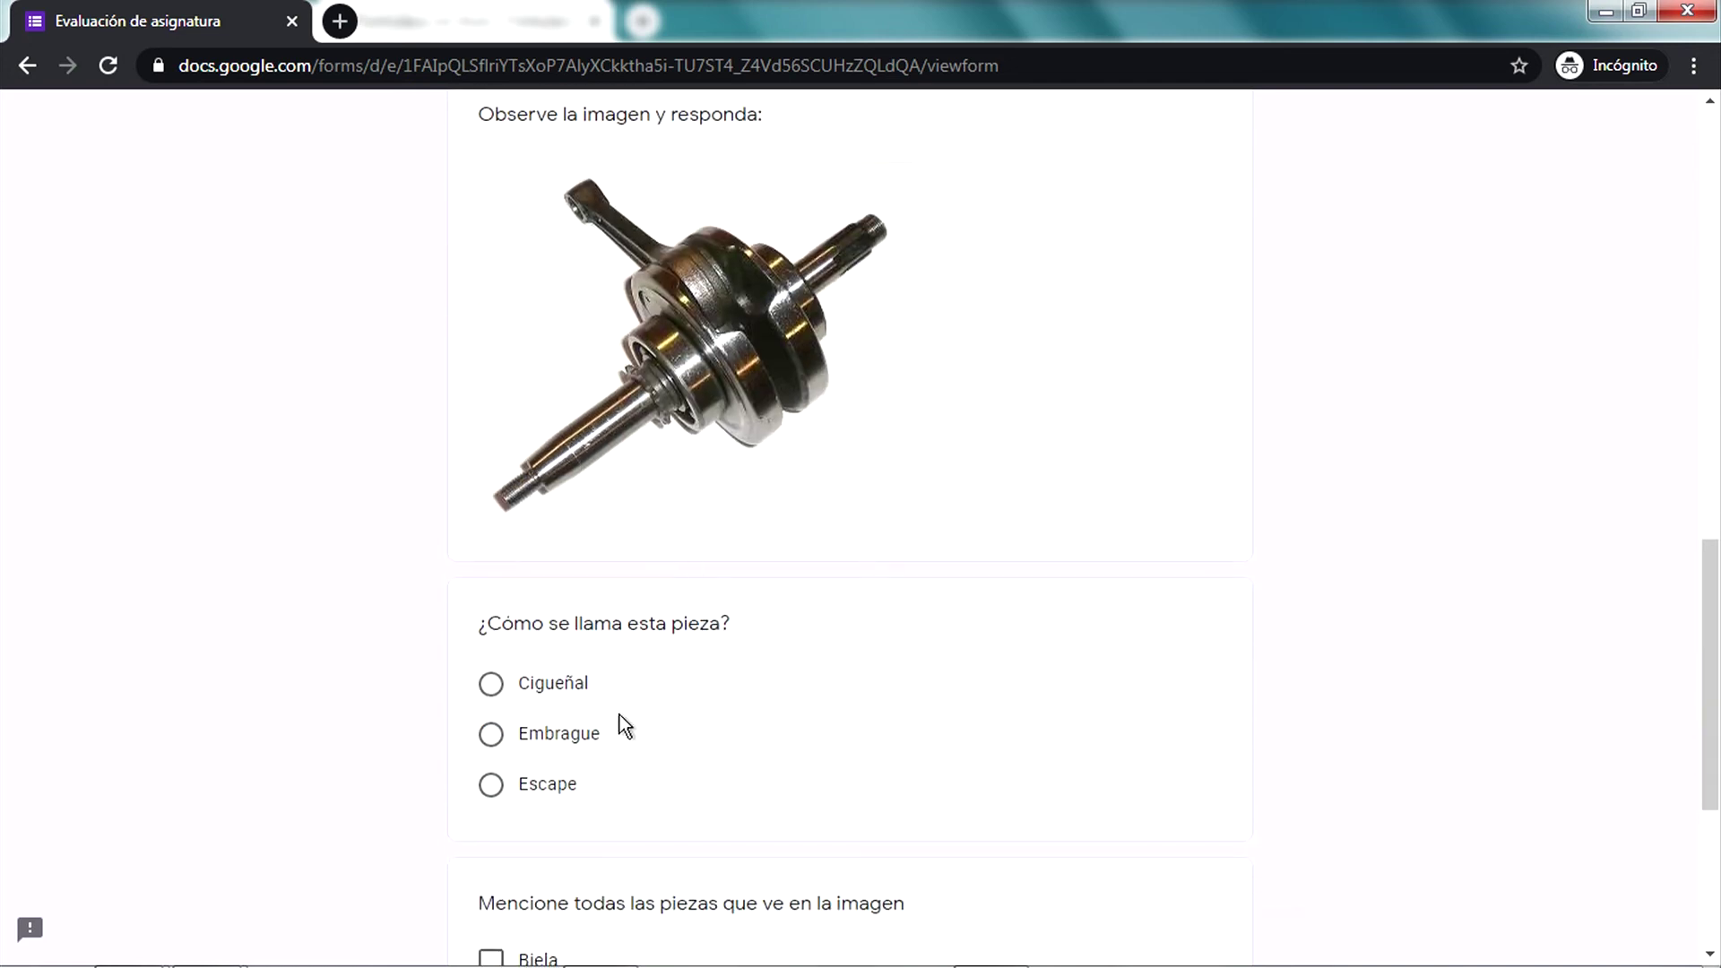
click(551, 730)
scroll(760, 547, down, 4)
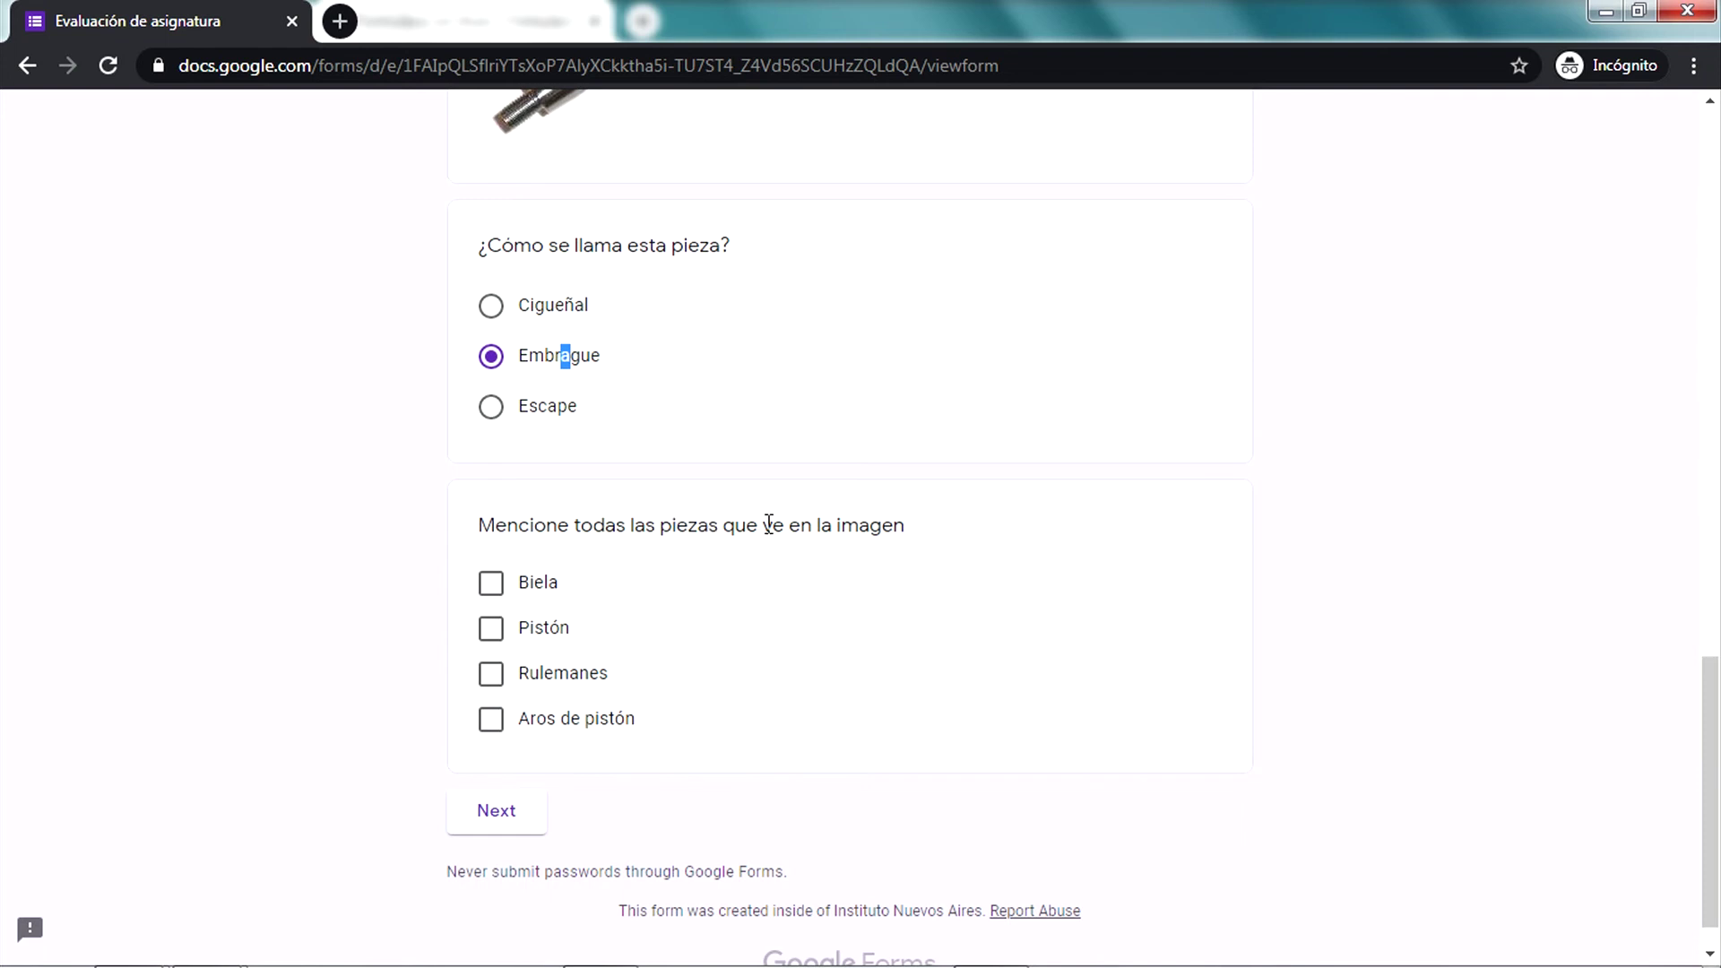
click(540, 594)
click(563, 674)
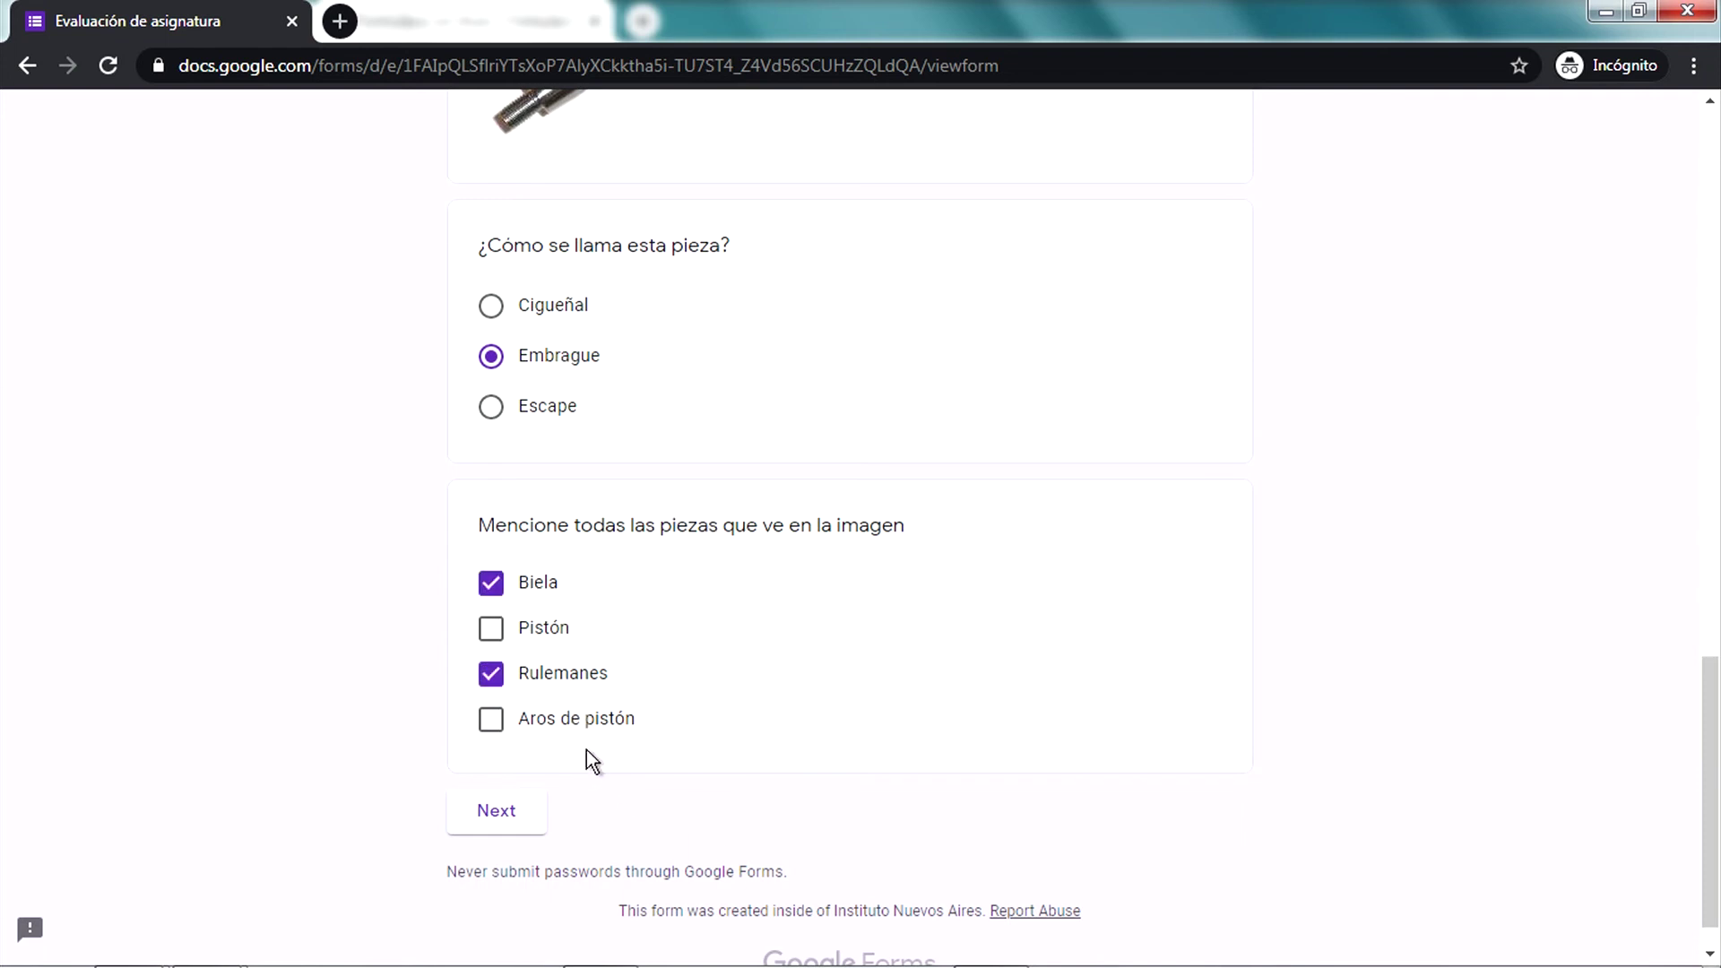
click(579, 722)
scroll(706, 750, down, 1)
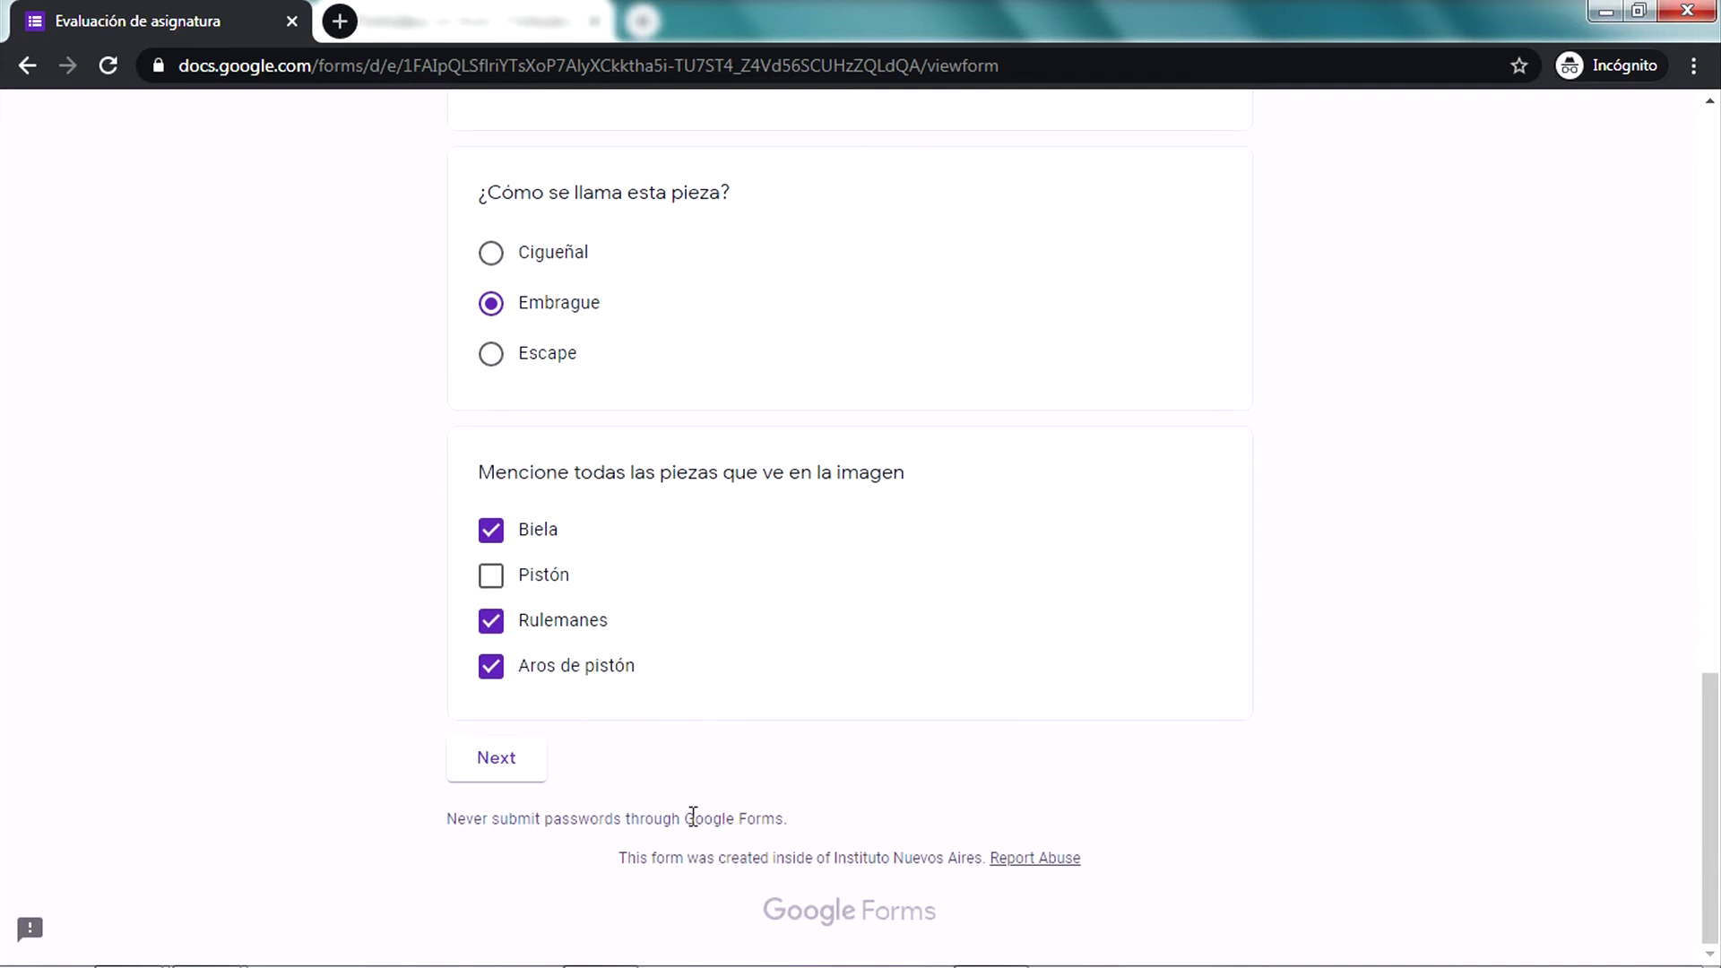
Go to Parte 2, answer the plot question with 'El audiovisual...' and submit the quiz
click(509, 764)
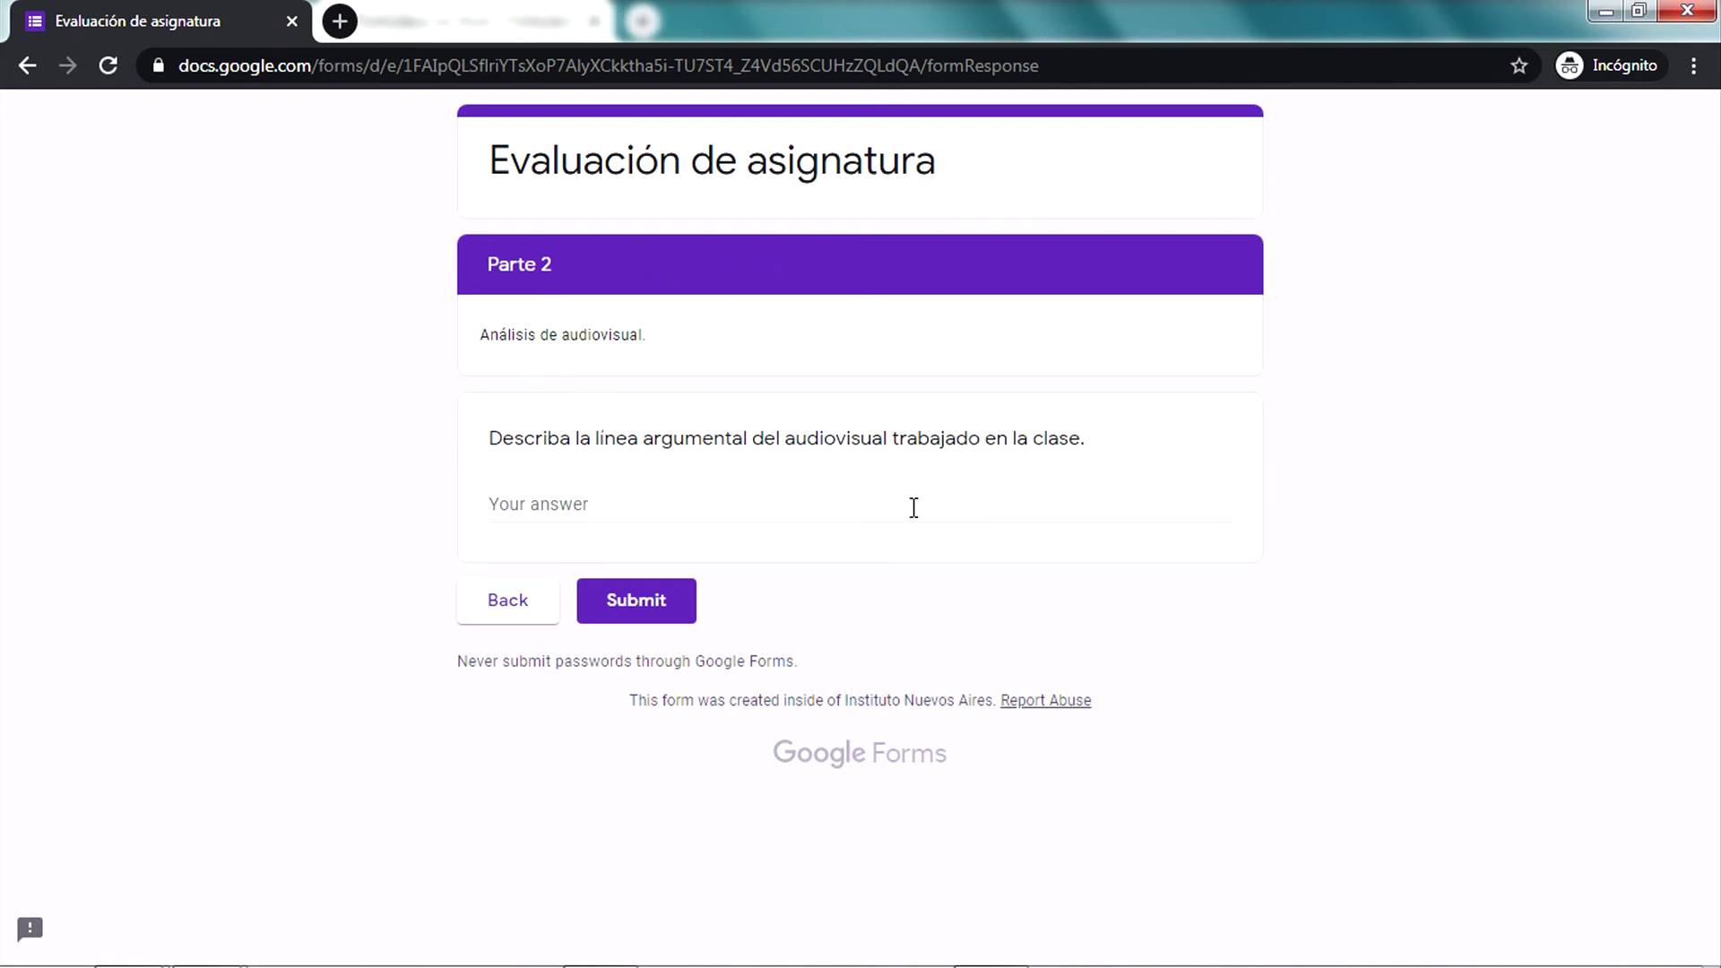
click(798, 506)
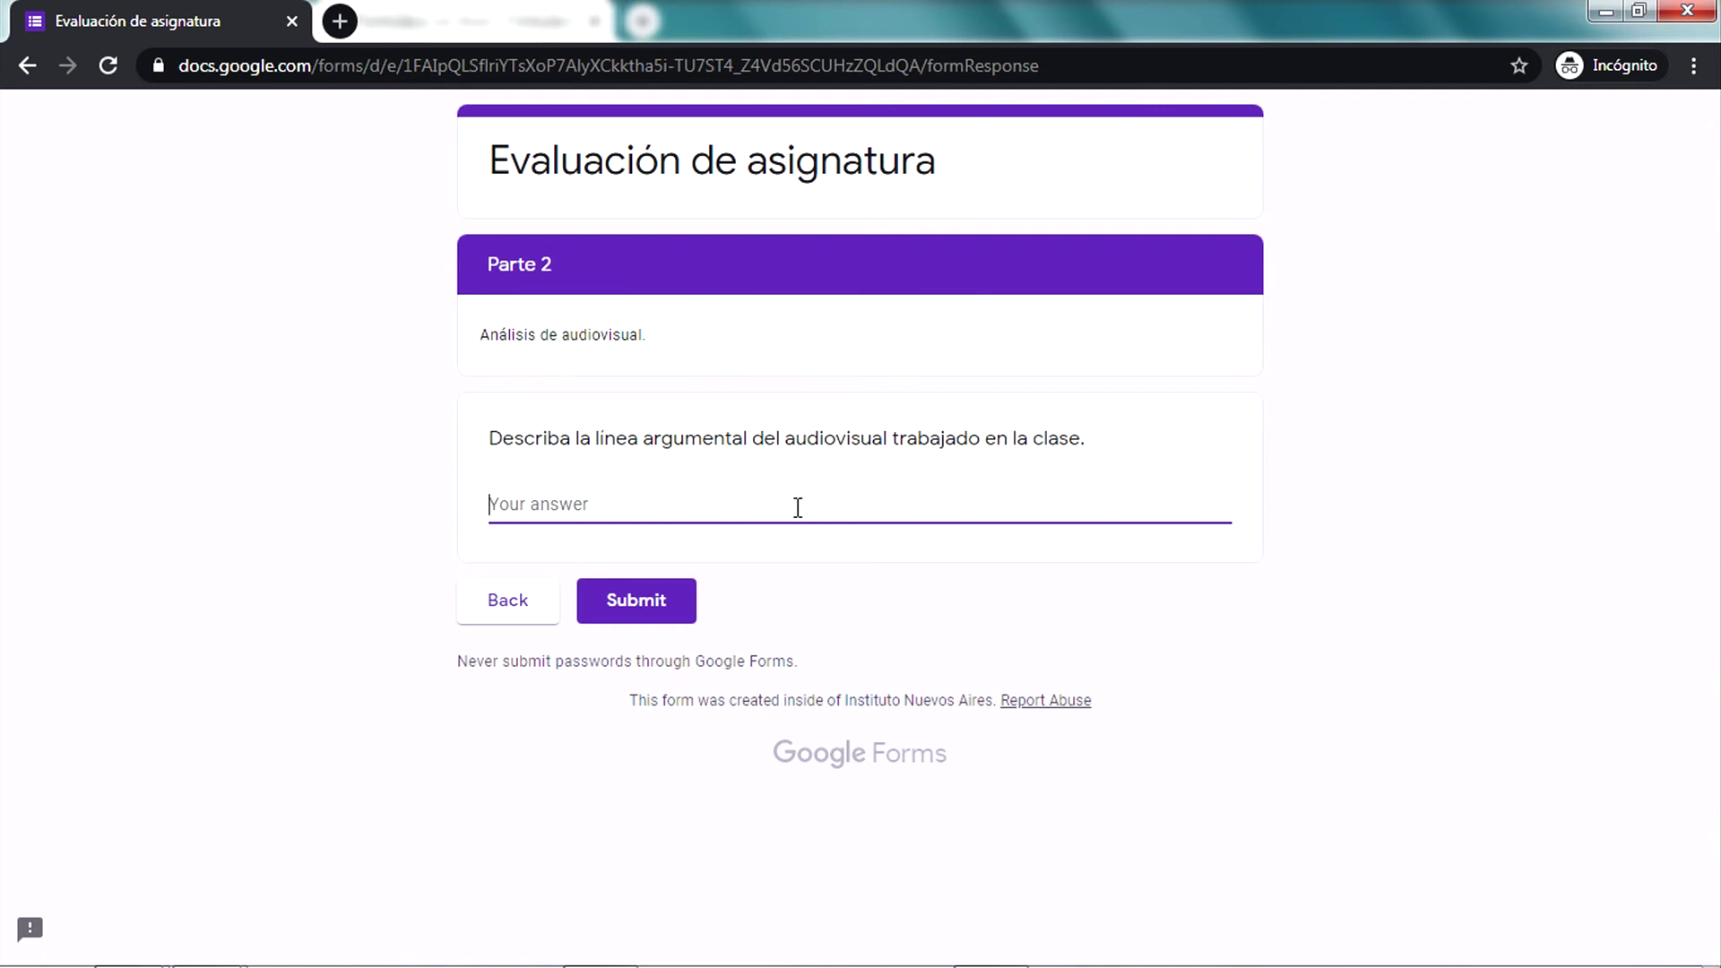
text(El audiovisual.....)
click(660, 619)
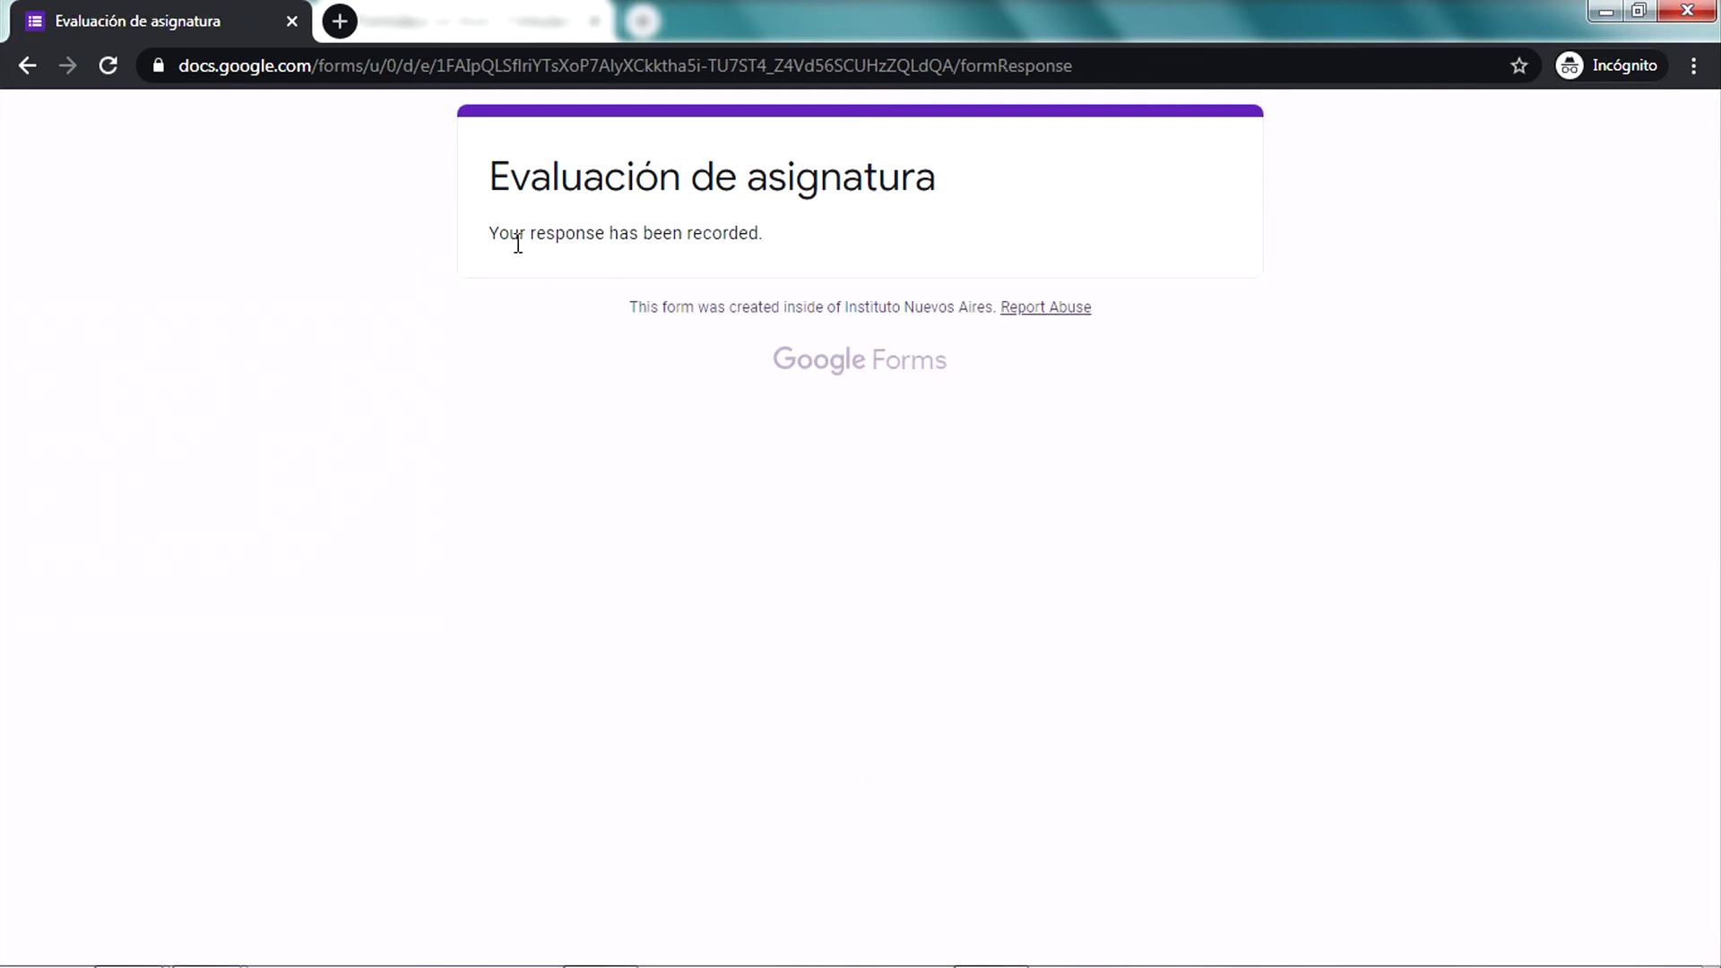
drag(518, 243, 769, 244)
click(801, 209)
In the editor's Respuestas tab, browse answers by Pregunta, then switch to the Individual response view
key(alt+Tab)
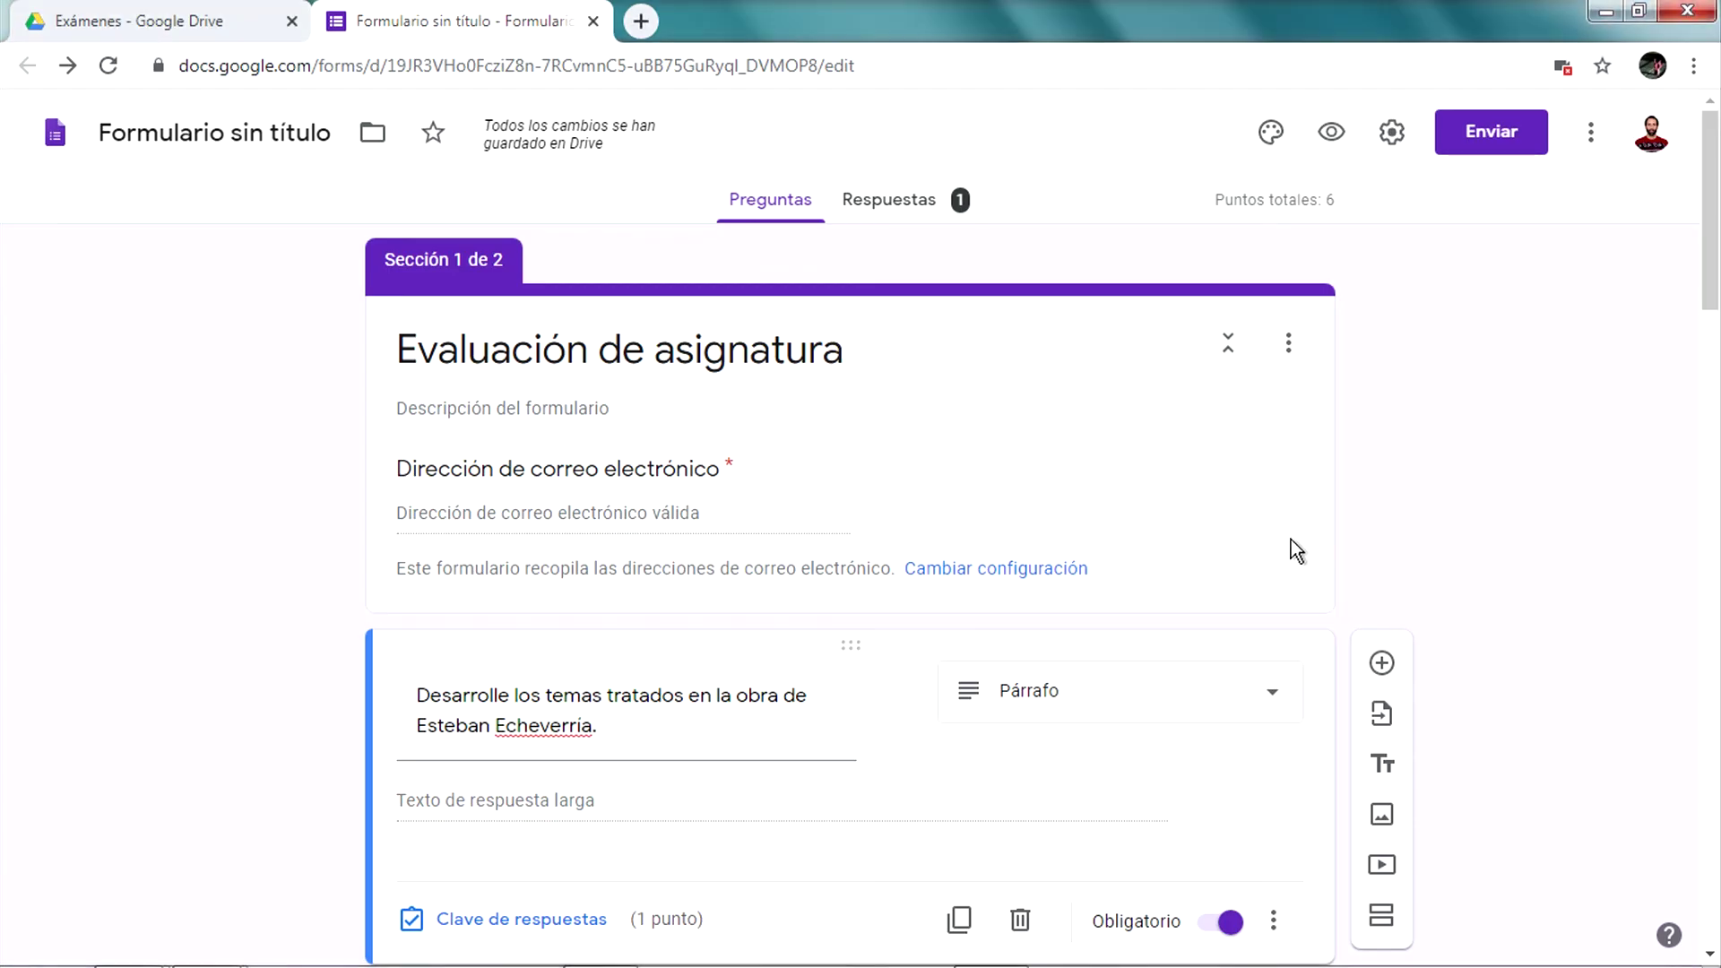
scroll(1535, 471, down, 1)
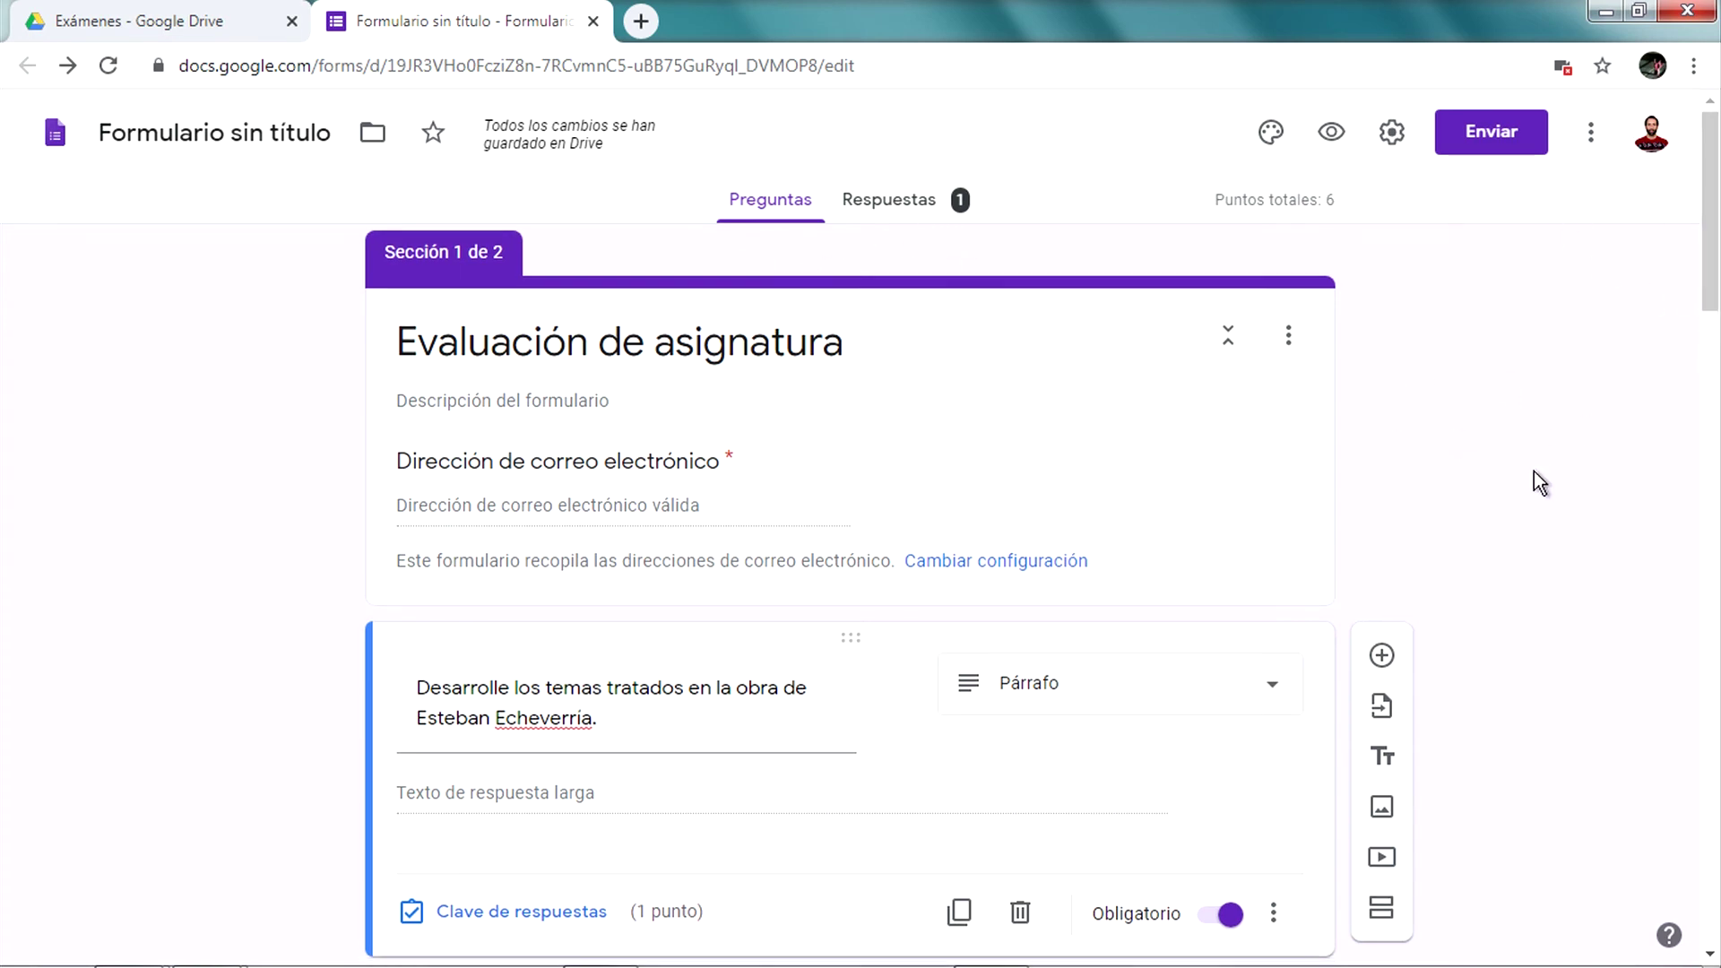
scroll(1535, 470, up, 1)
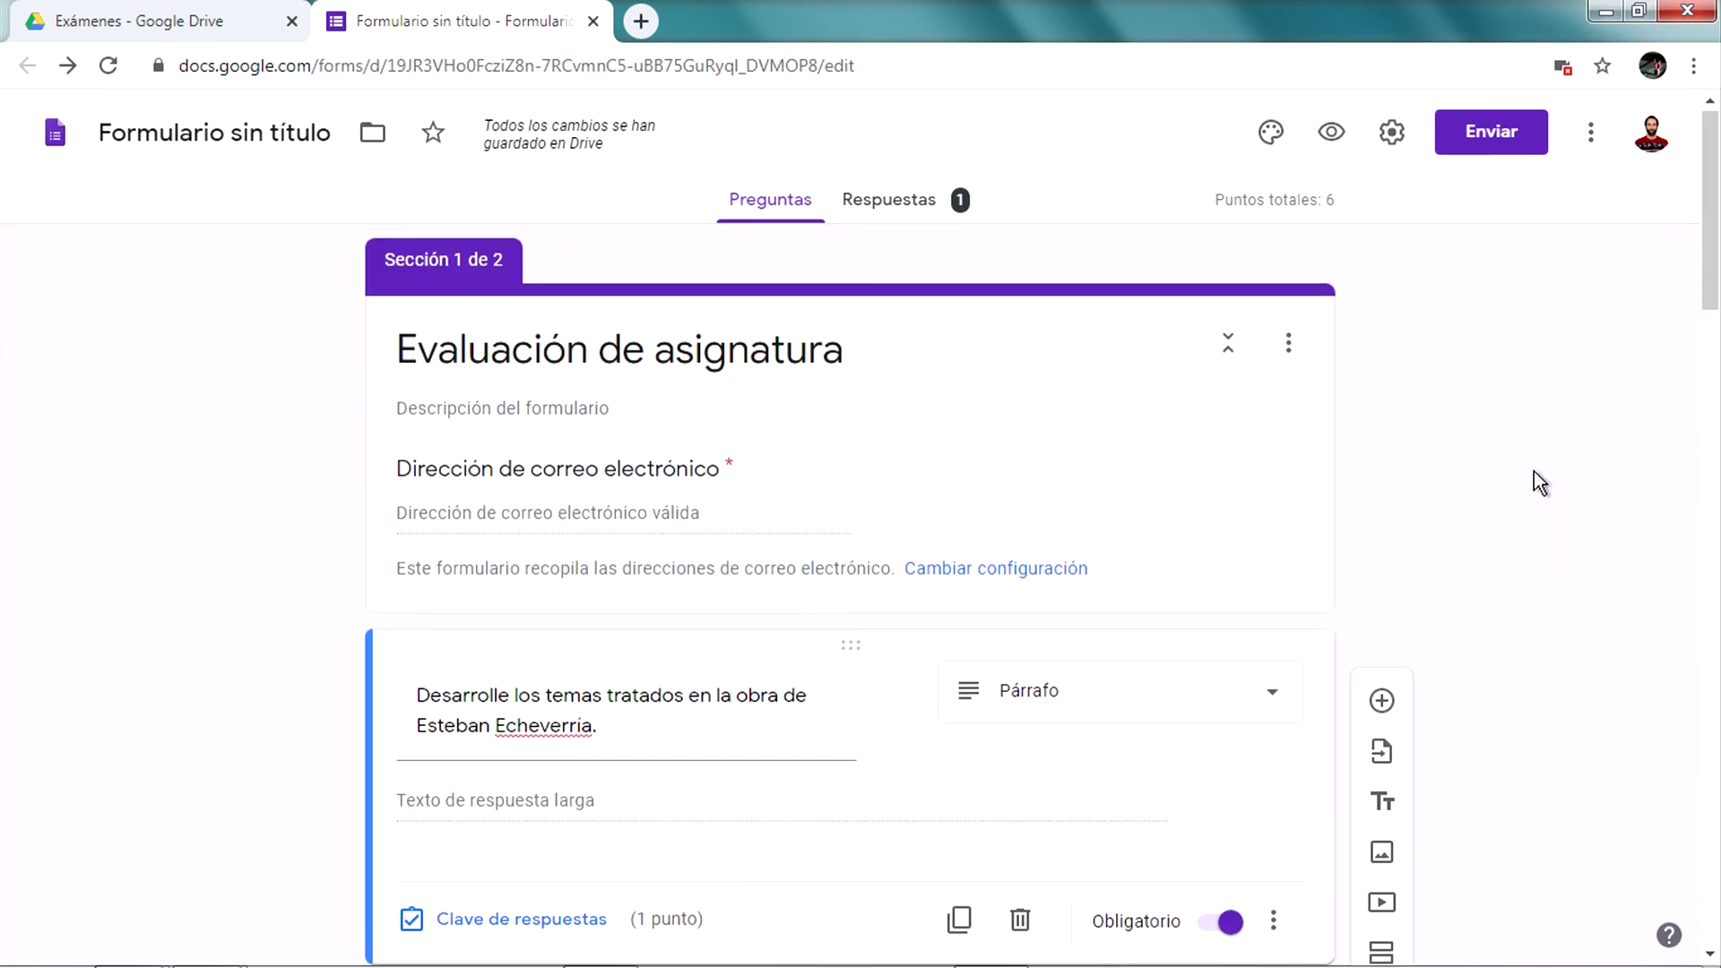
click(890, 199)
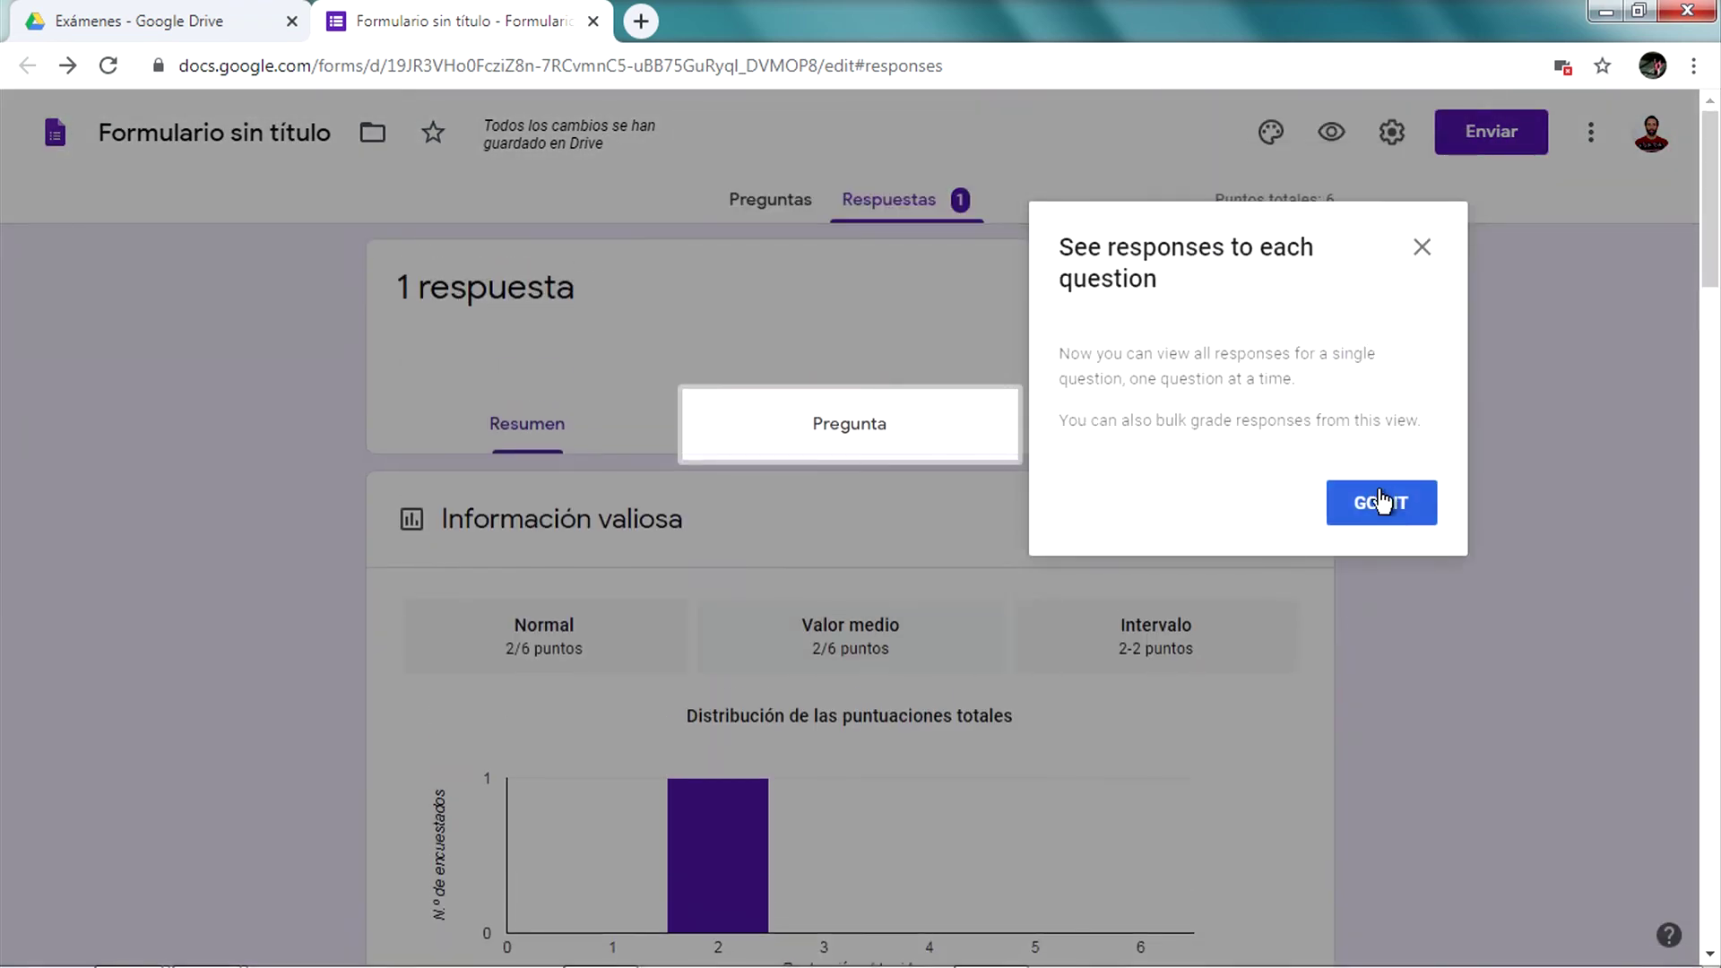
click(1381, 501)
scroll(853, 427, down, 2)
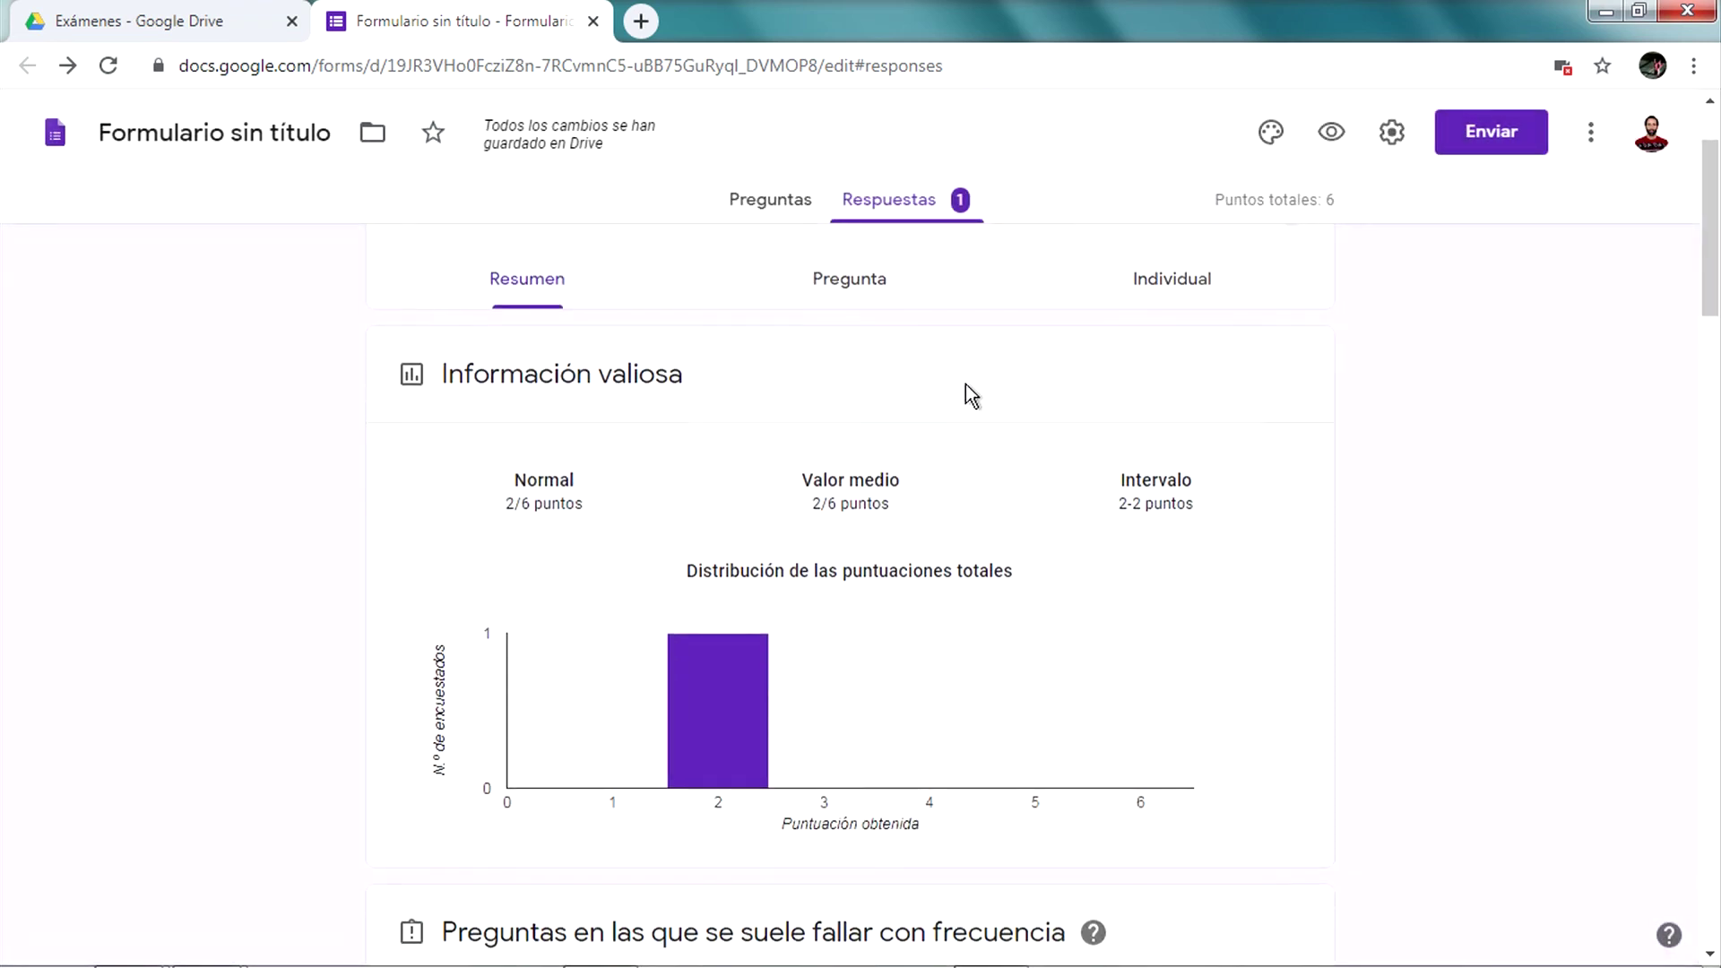
scroll(969, 396, up, 2)
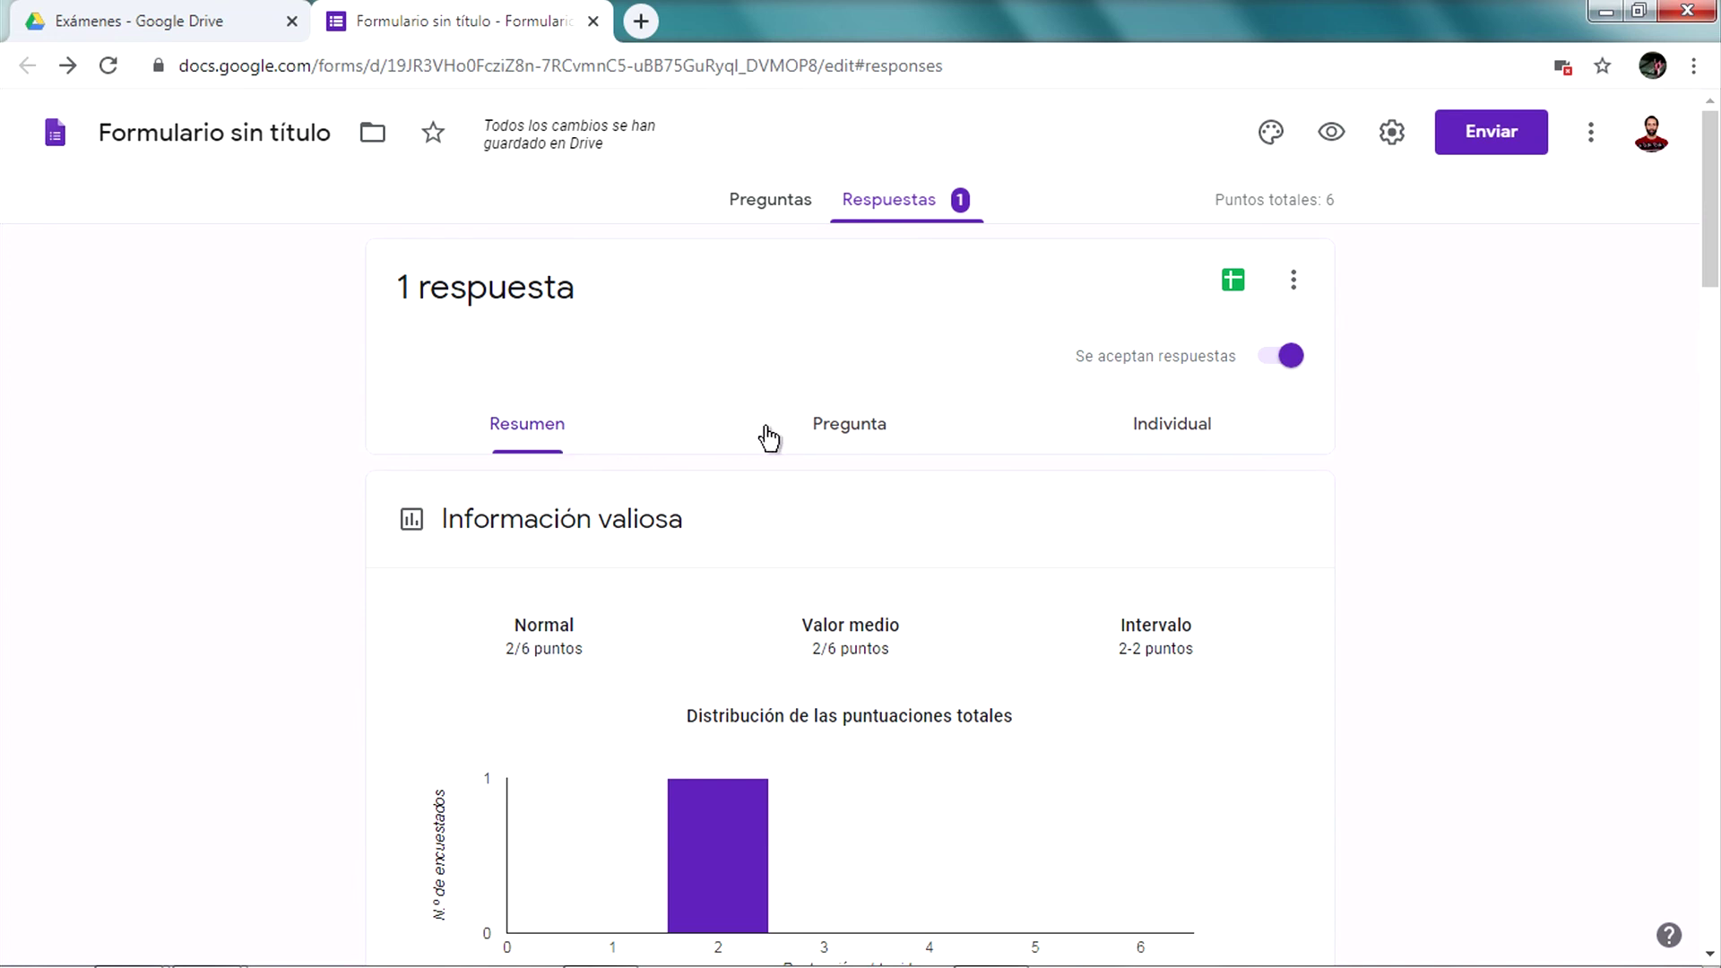
click(777, 433)
scroll(765, 559, down, 2)
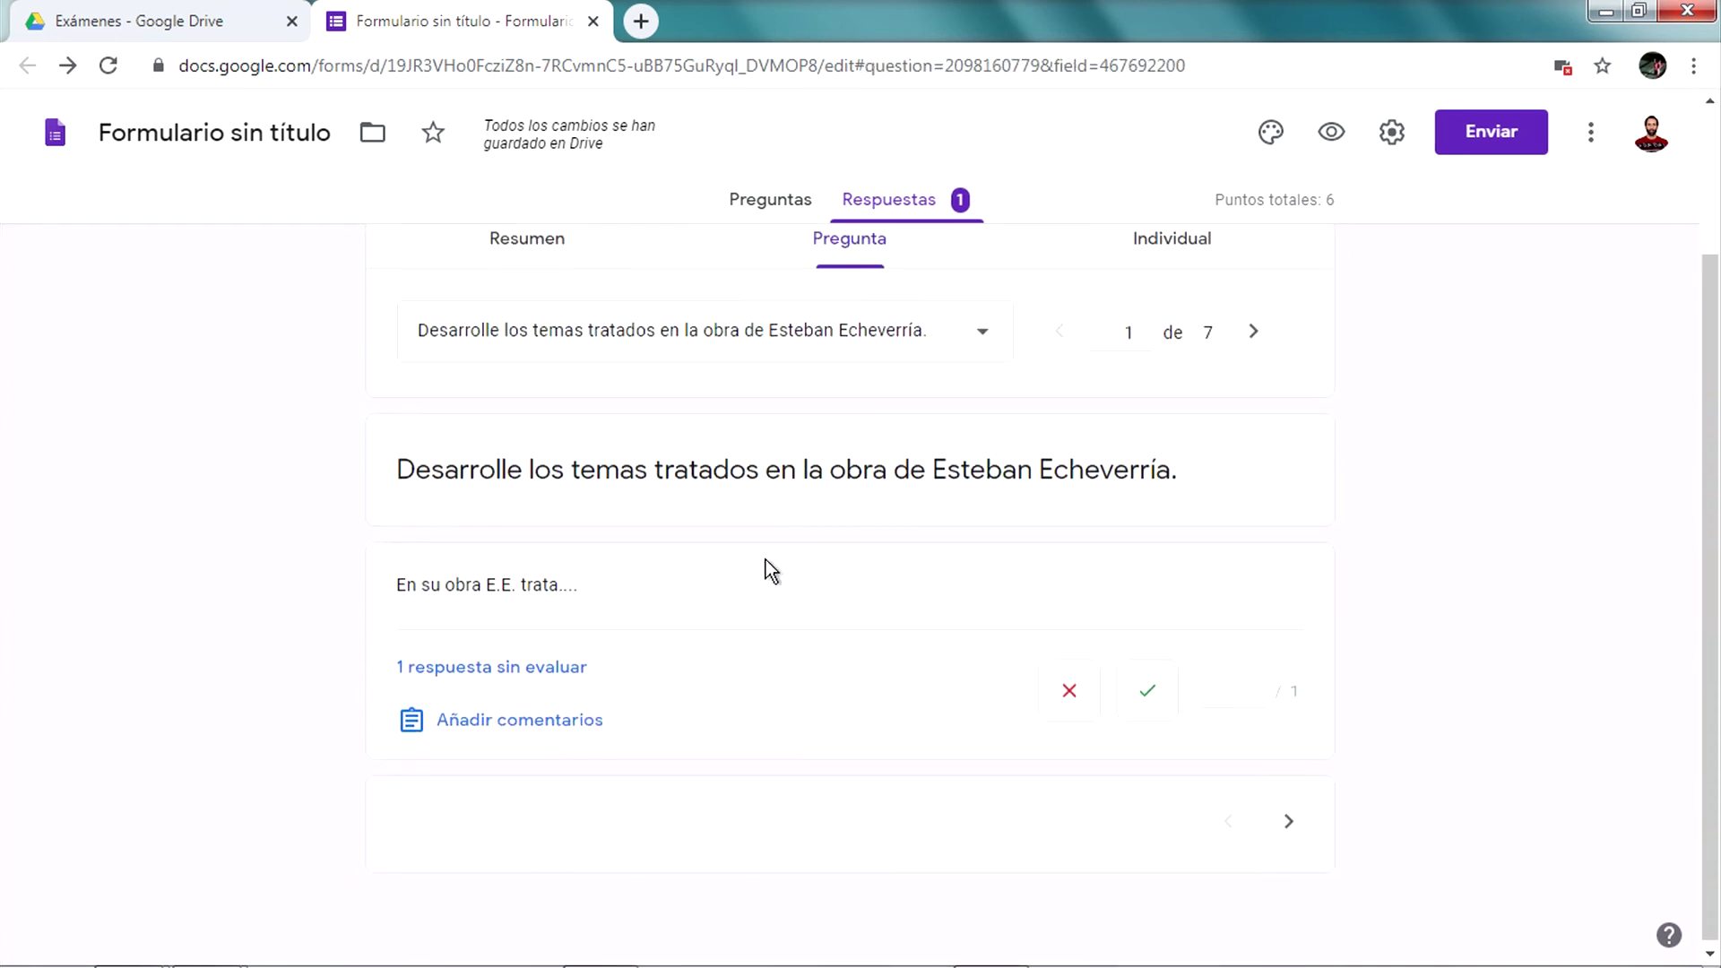
scroll(766, 559, up, 2)
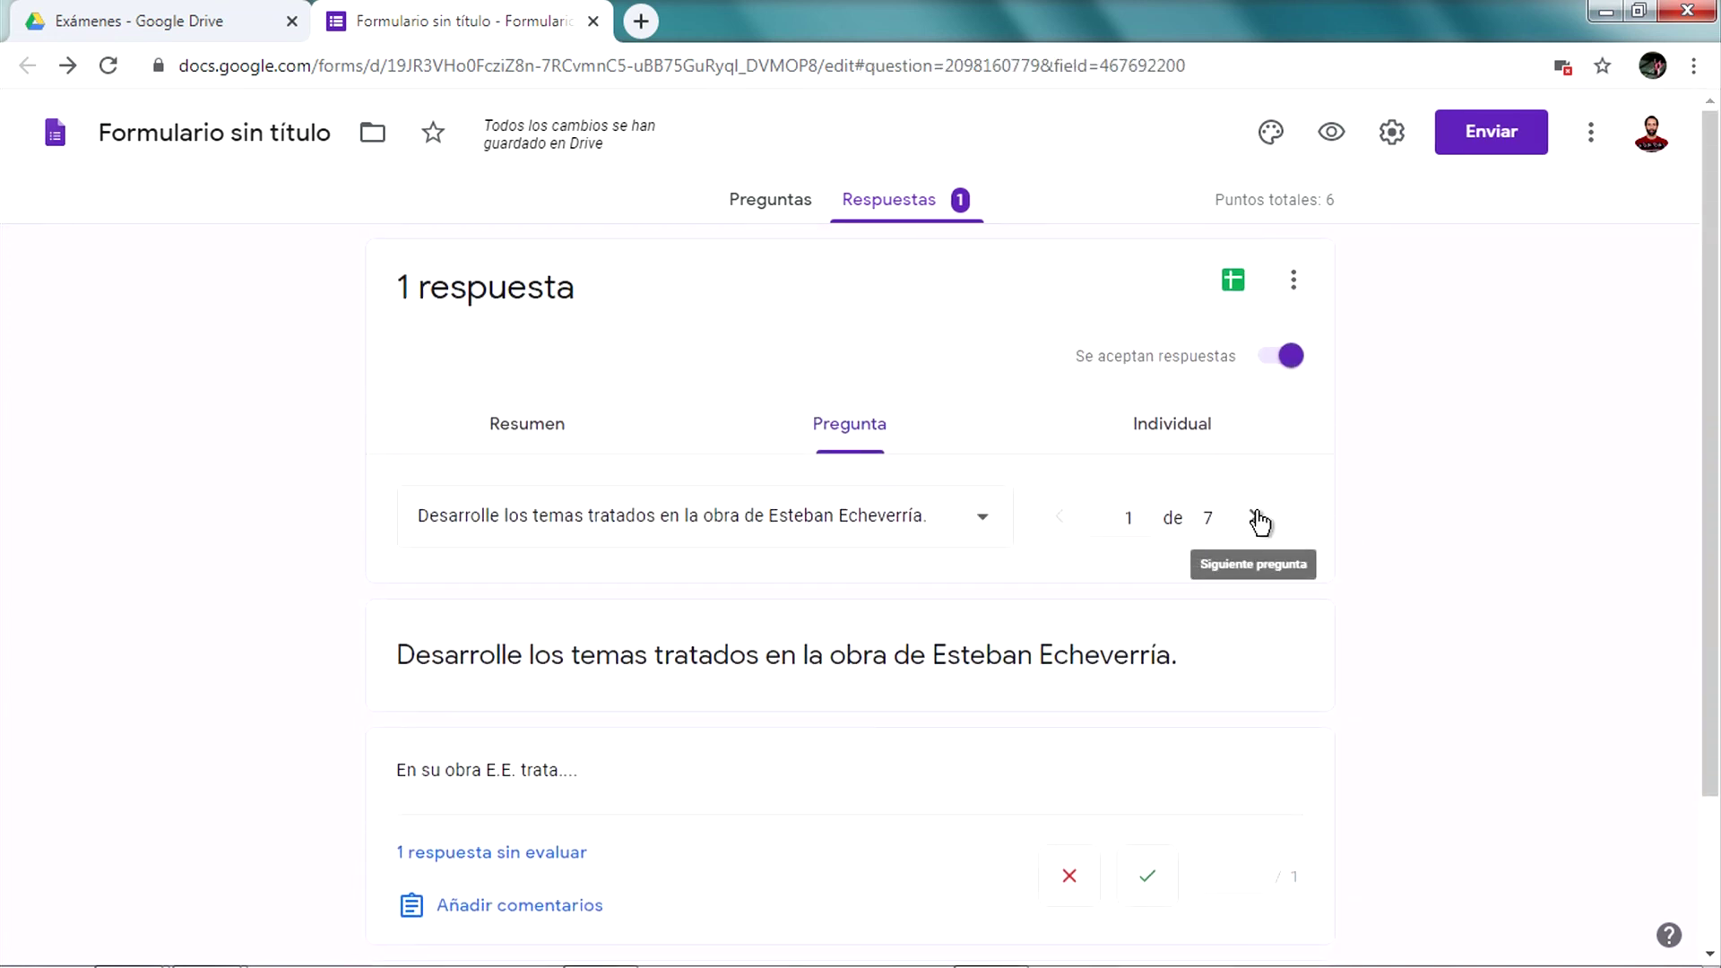
click(1256, 520)
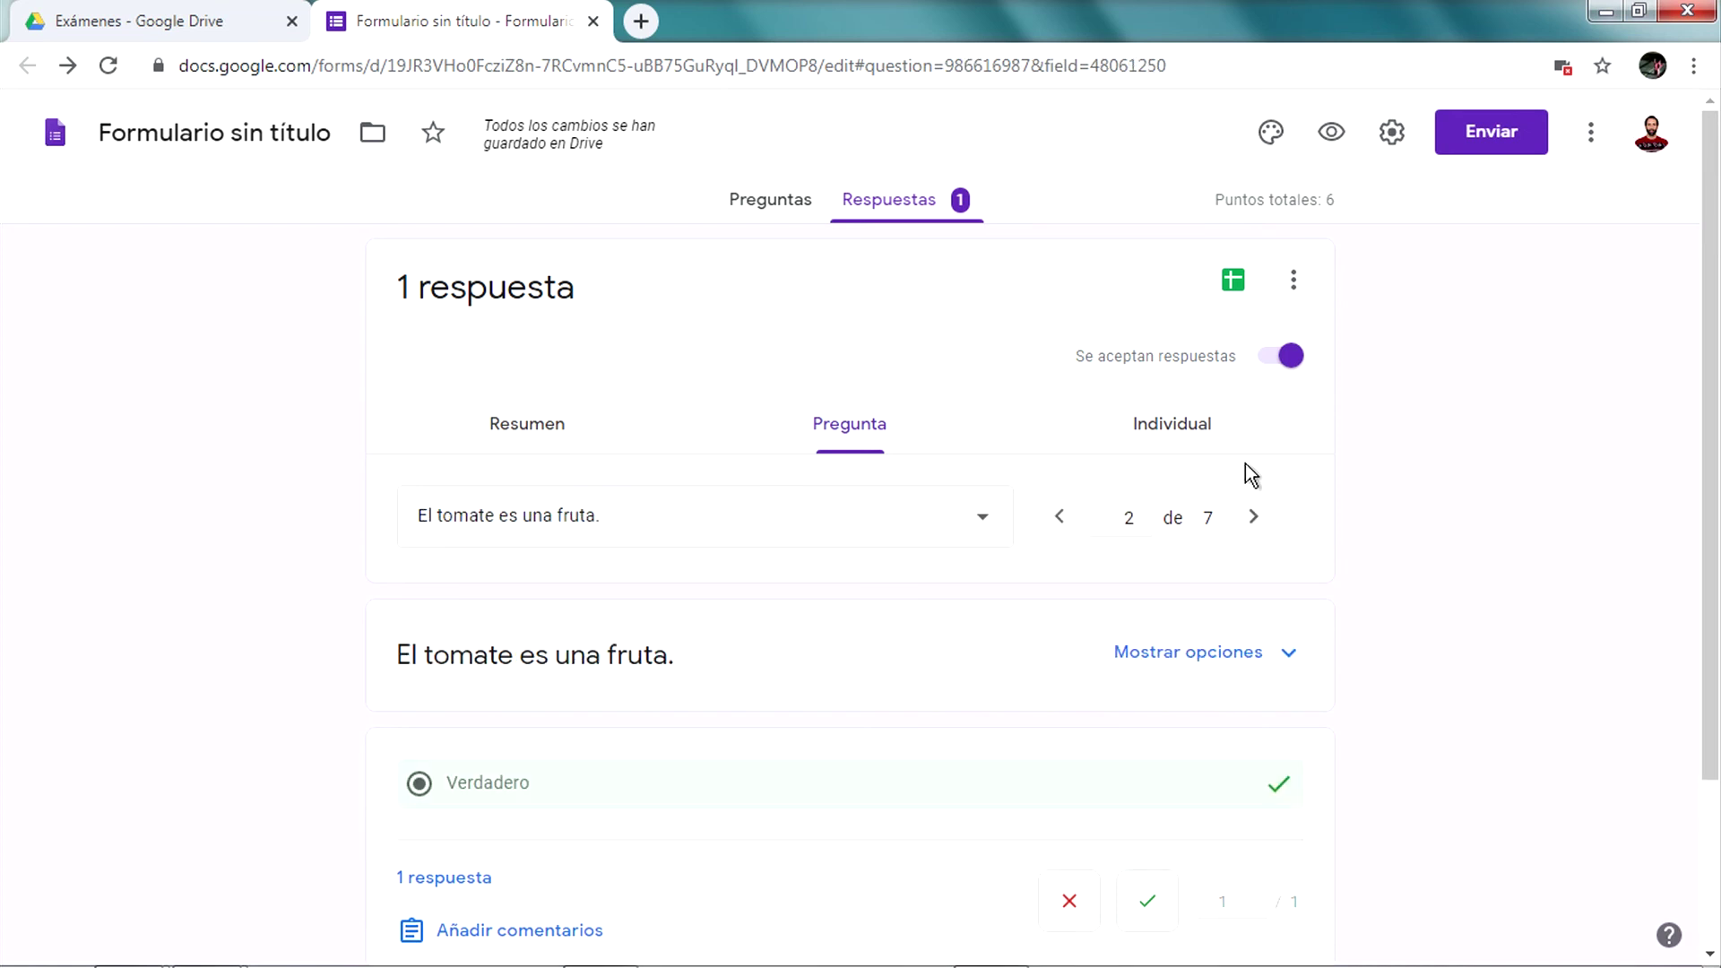
click(1186, 448)
Score the Esteban Echeverría essay answer 1 point and save, making the response 3/6
scroll(1427, 678, down, 5)
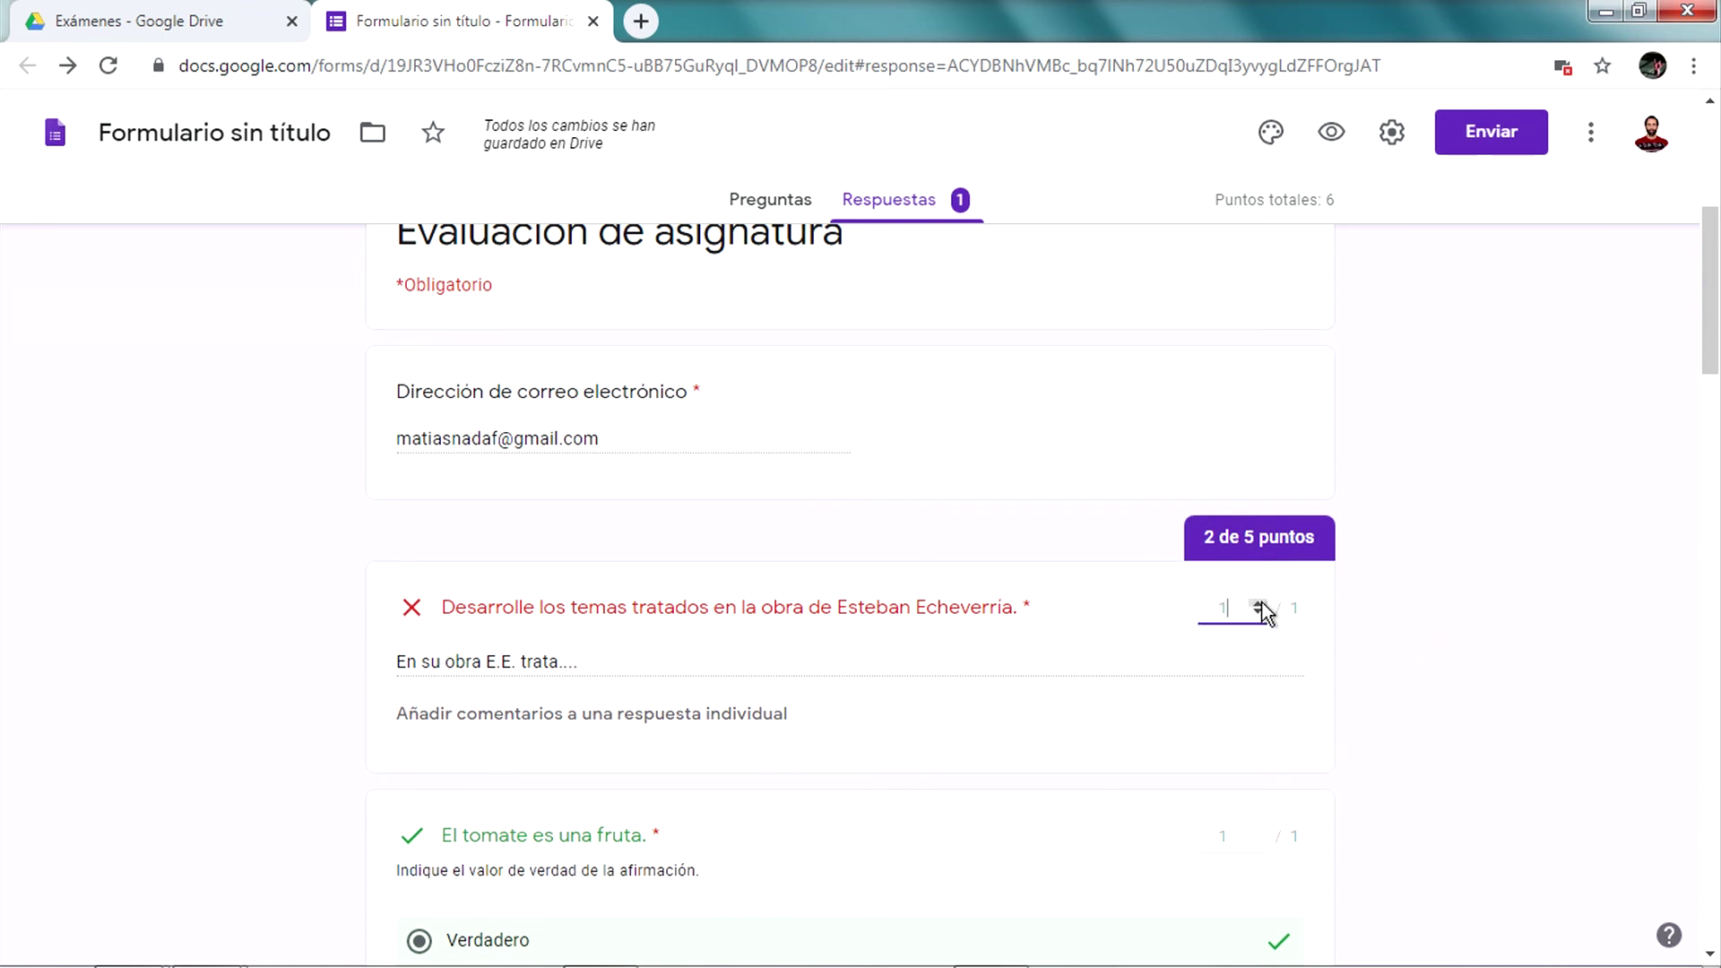
click(1257, 603)
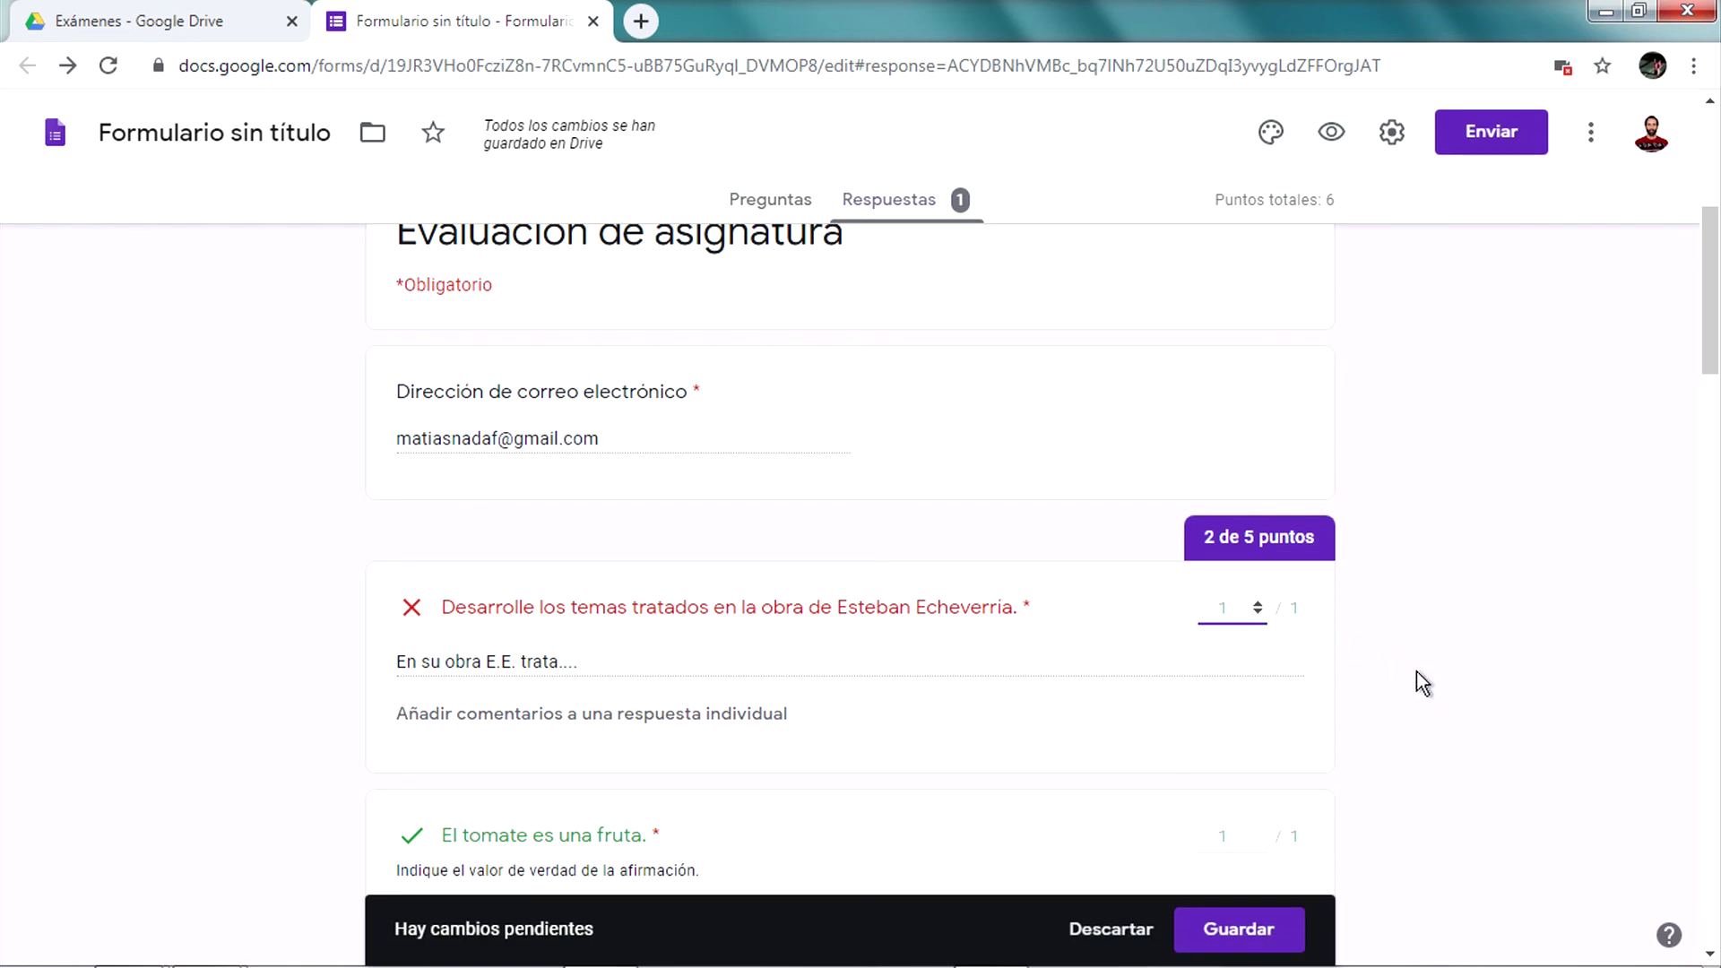
scroll(1400, 661, down, 4)
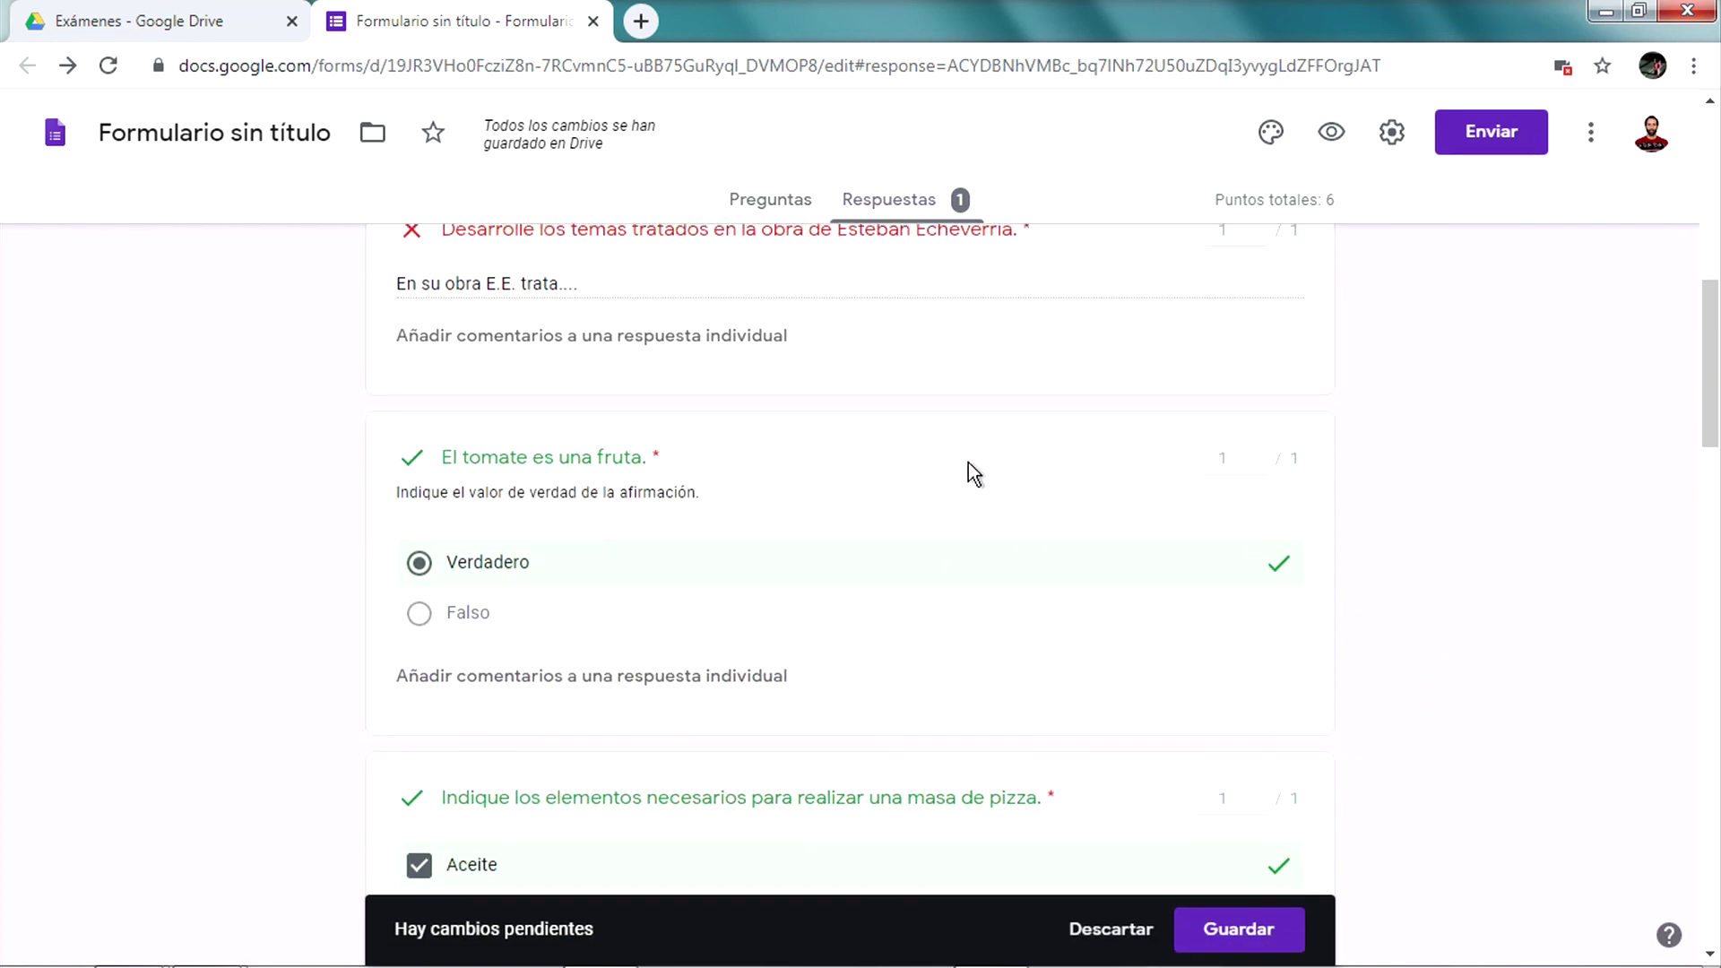
scroll(834, 680, down, 3)
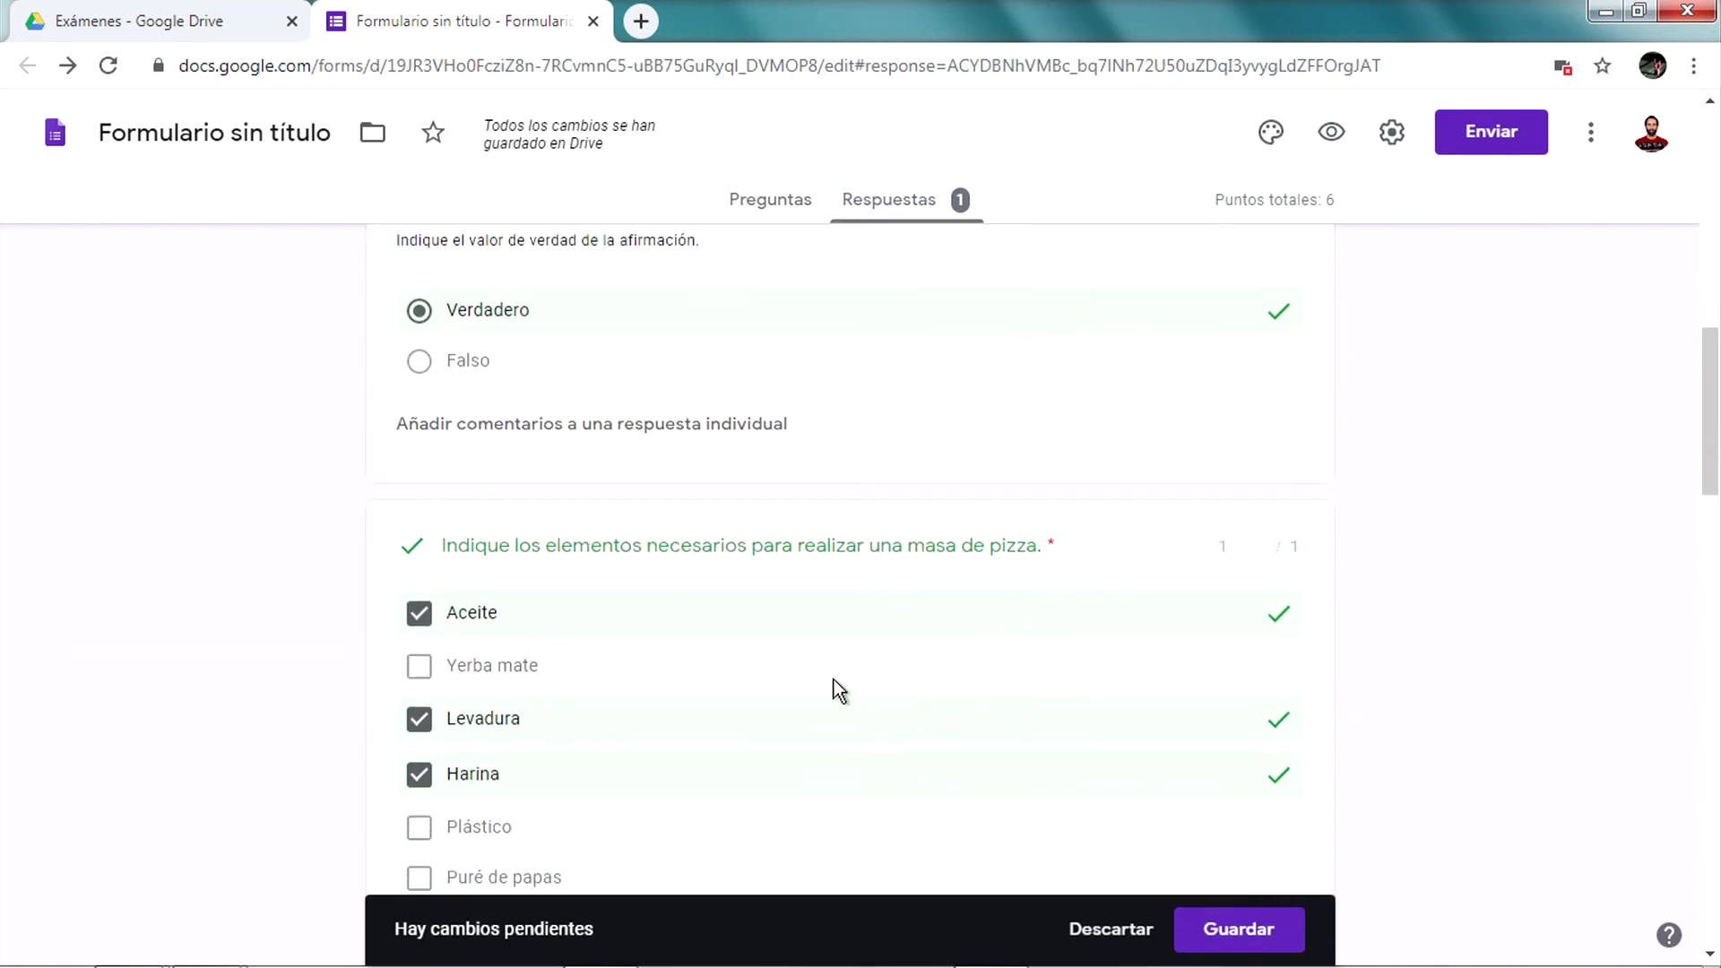
scroll(953, 664, down, 3)
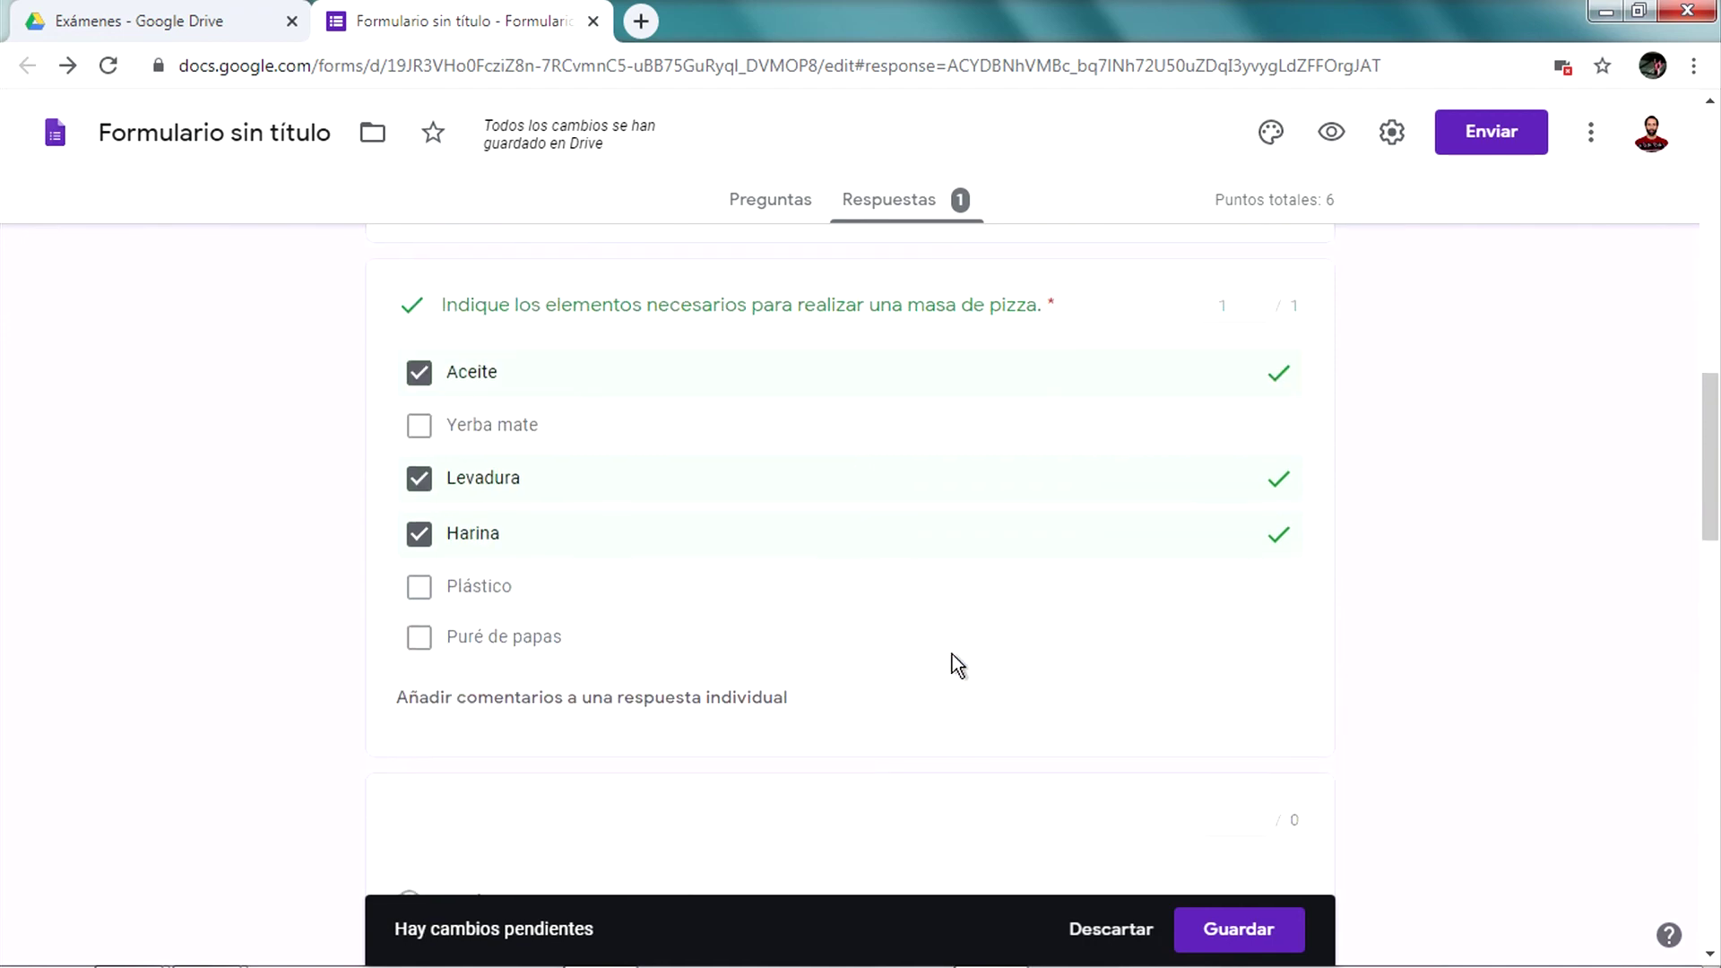
scroll(895, 430, down, 4)
scroll(893, 425, down, 8)
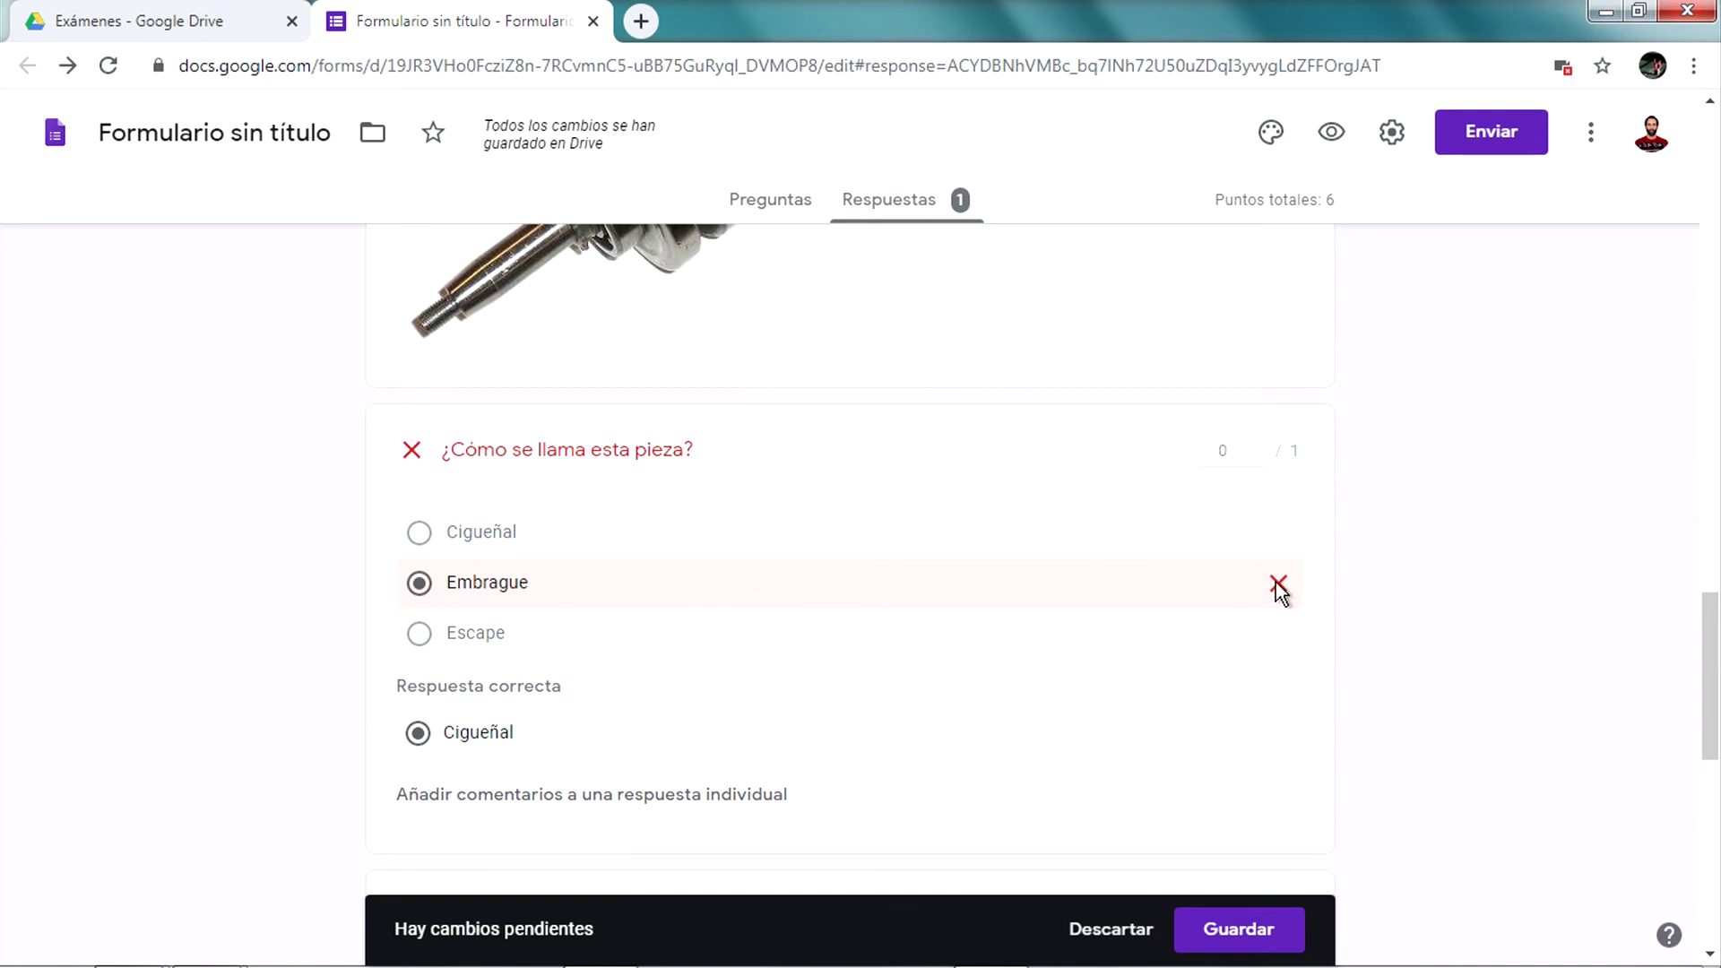
scroll(1075, 659, down, 7)
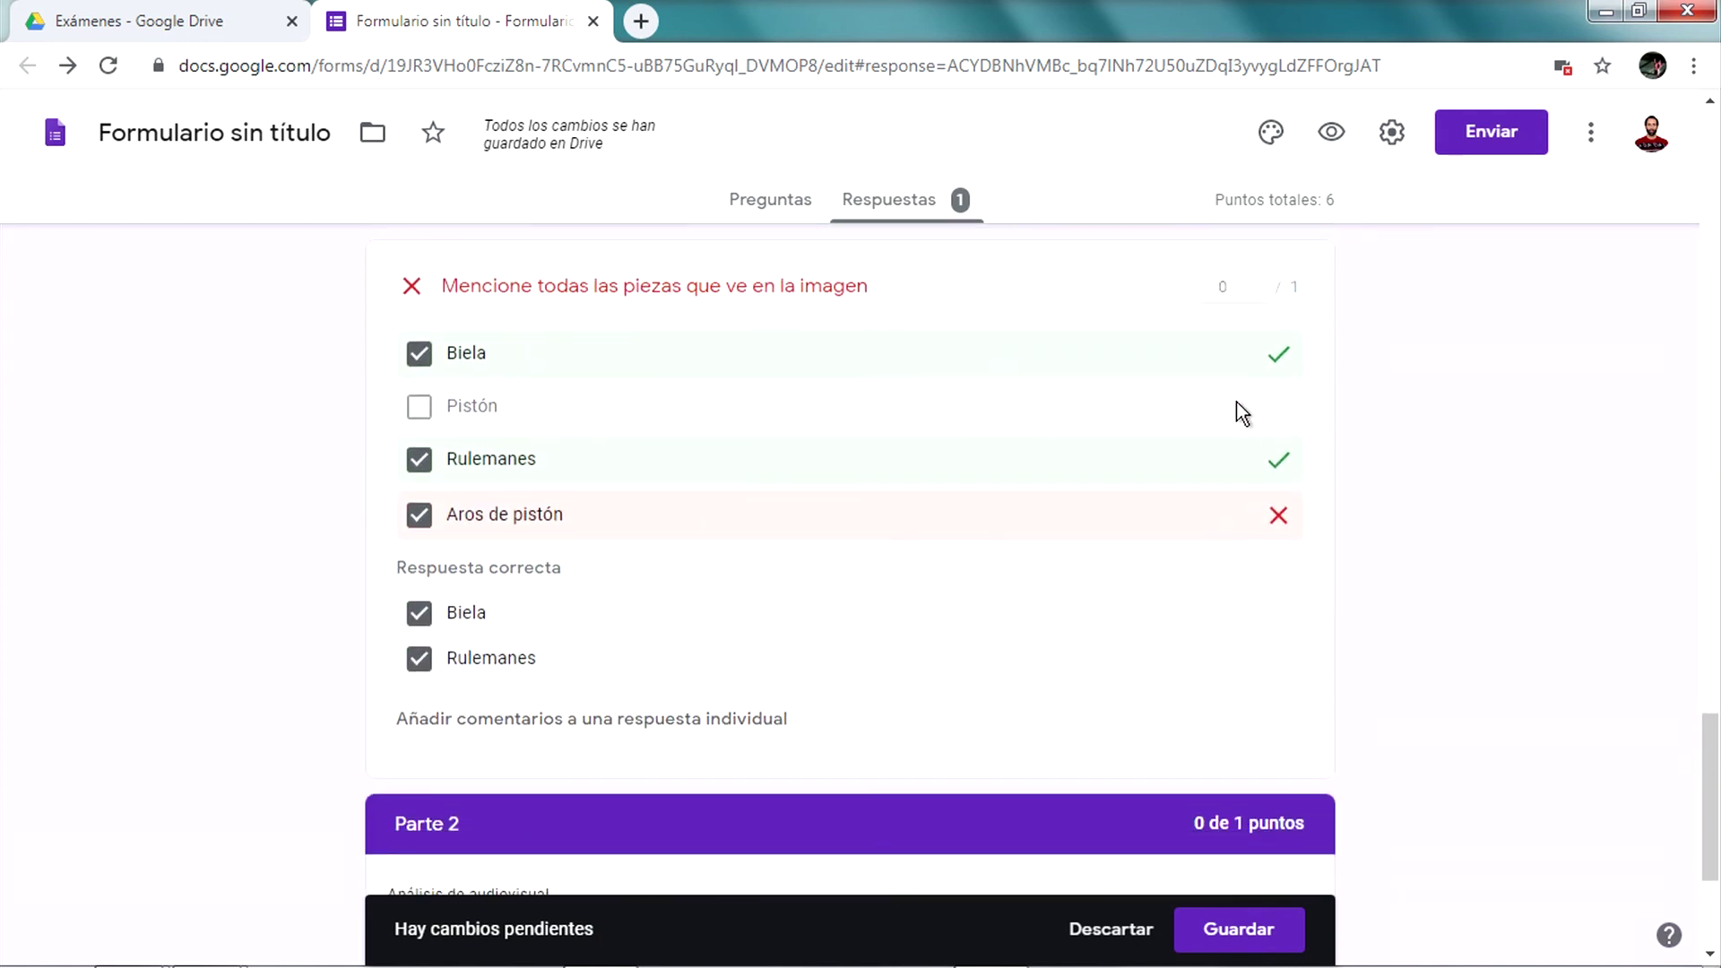
scroll(784, 549, down, 4)
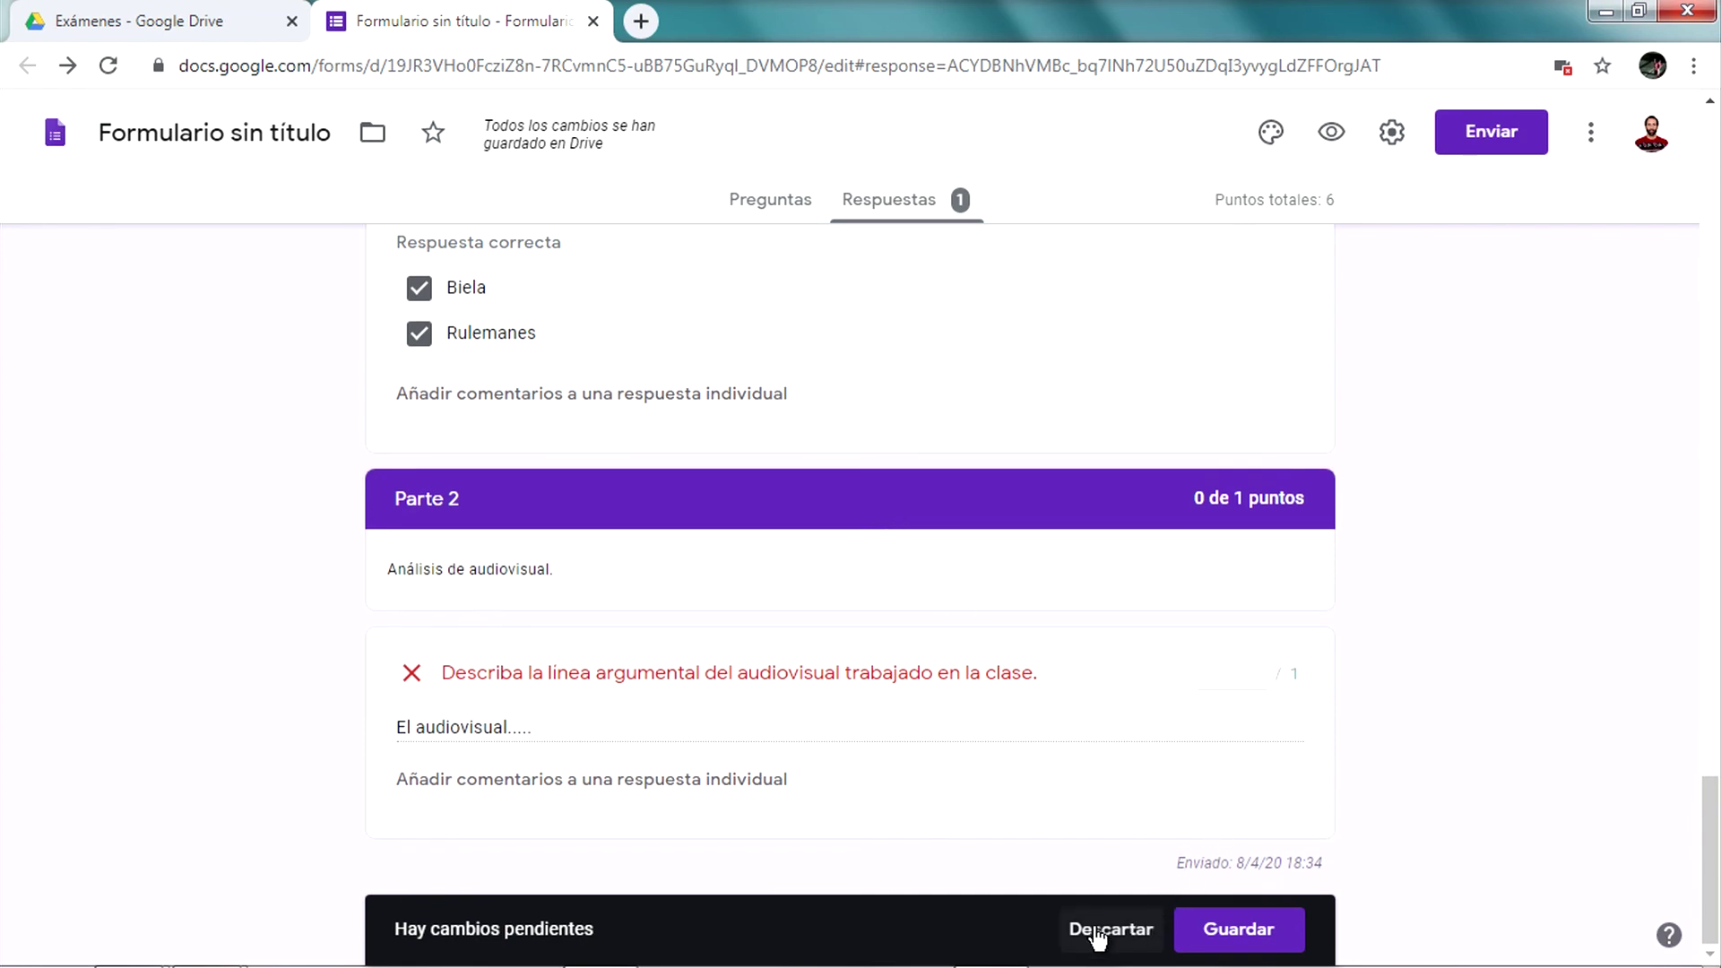
click(1227, 937)
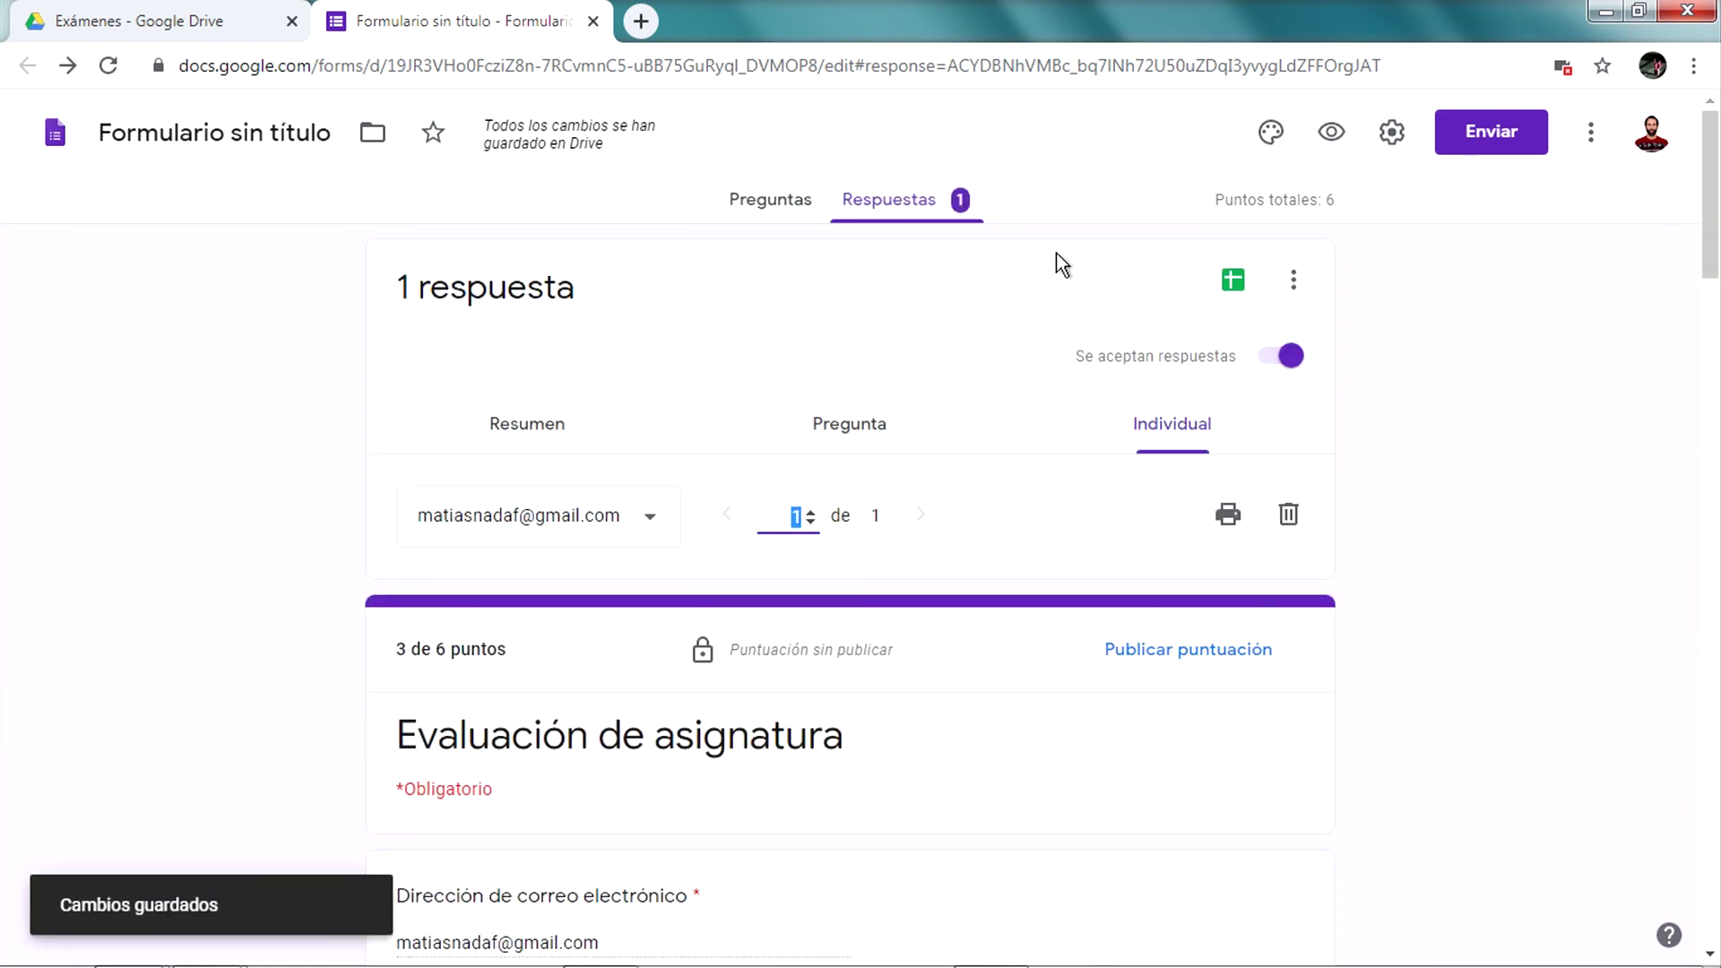
From the Respuestas tab, create a new Google Sheets spreadsheet to collect the quiz responses
click(771, 193)
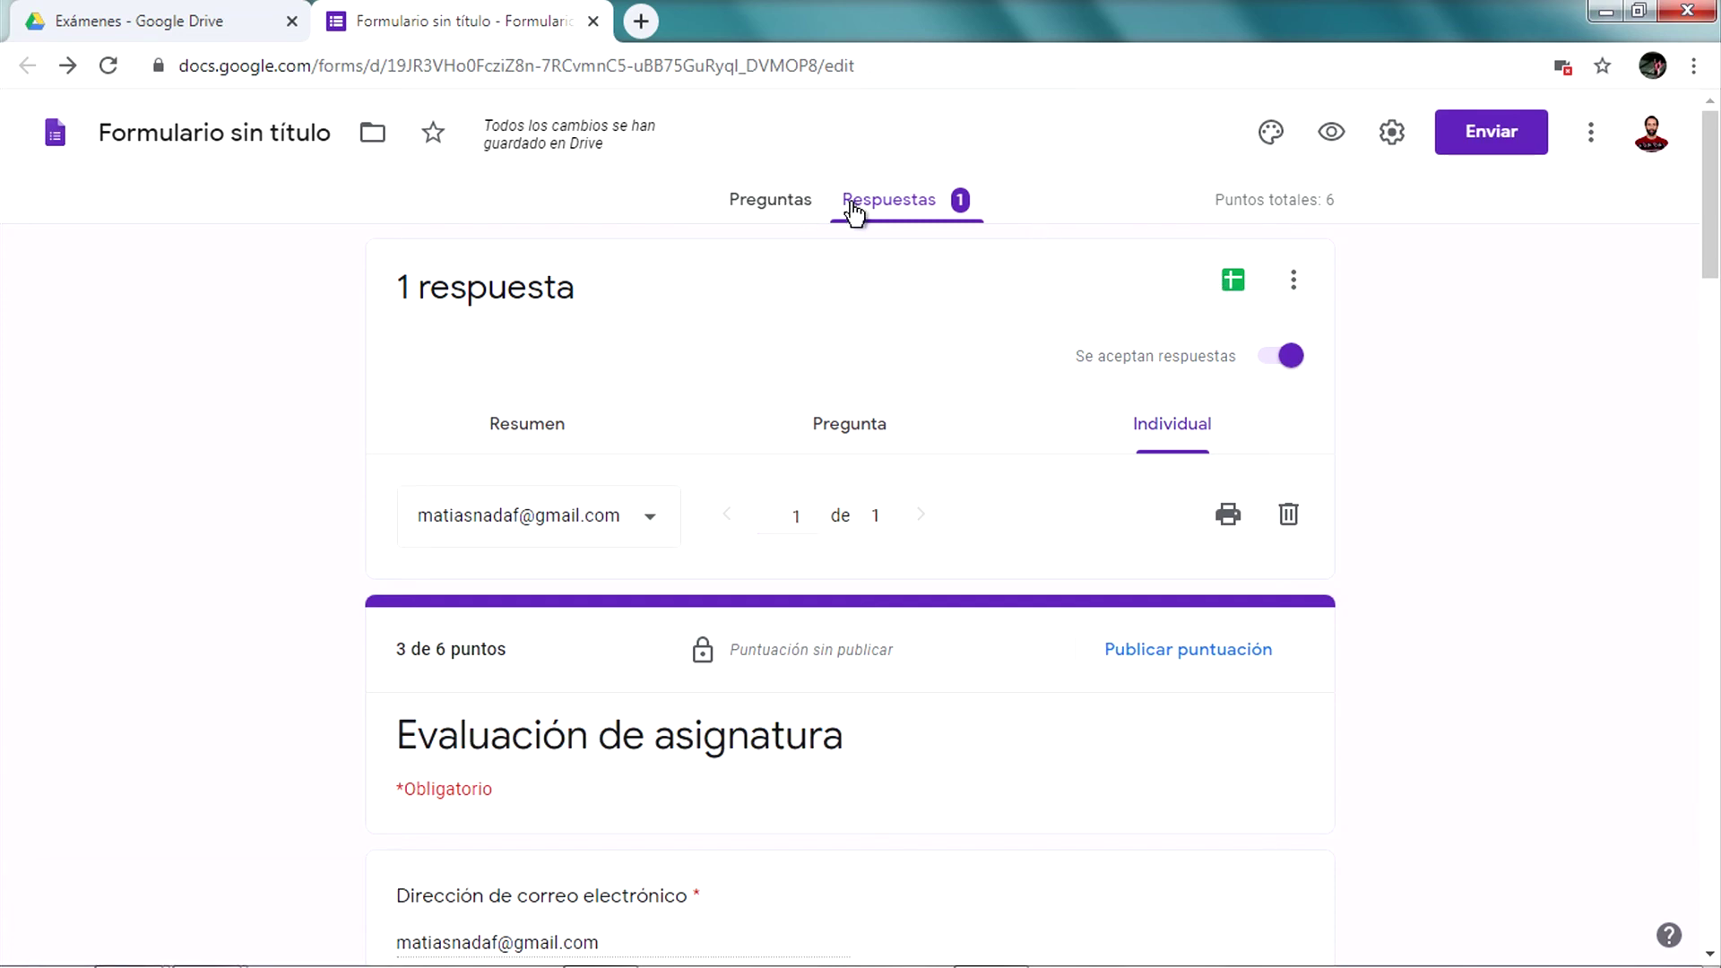
click(887, 199)
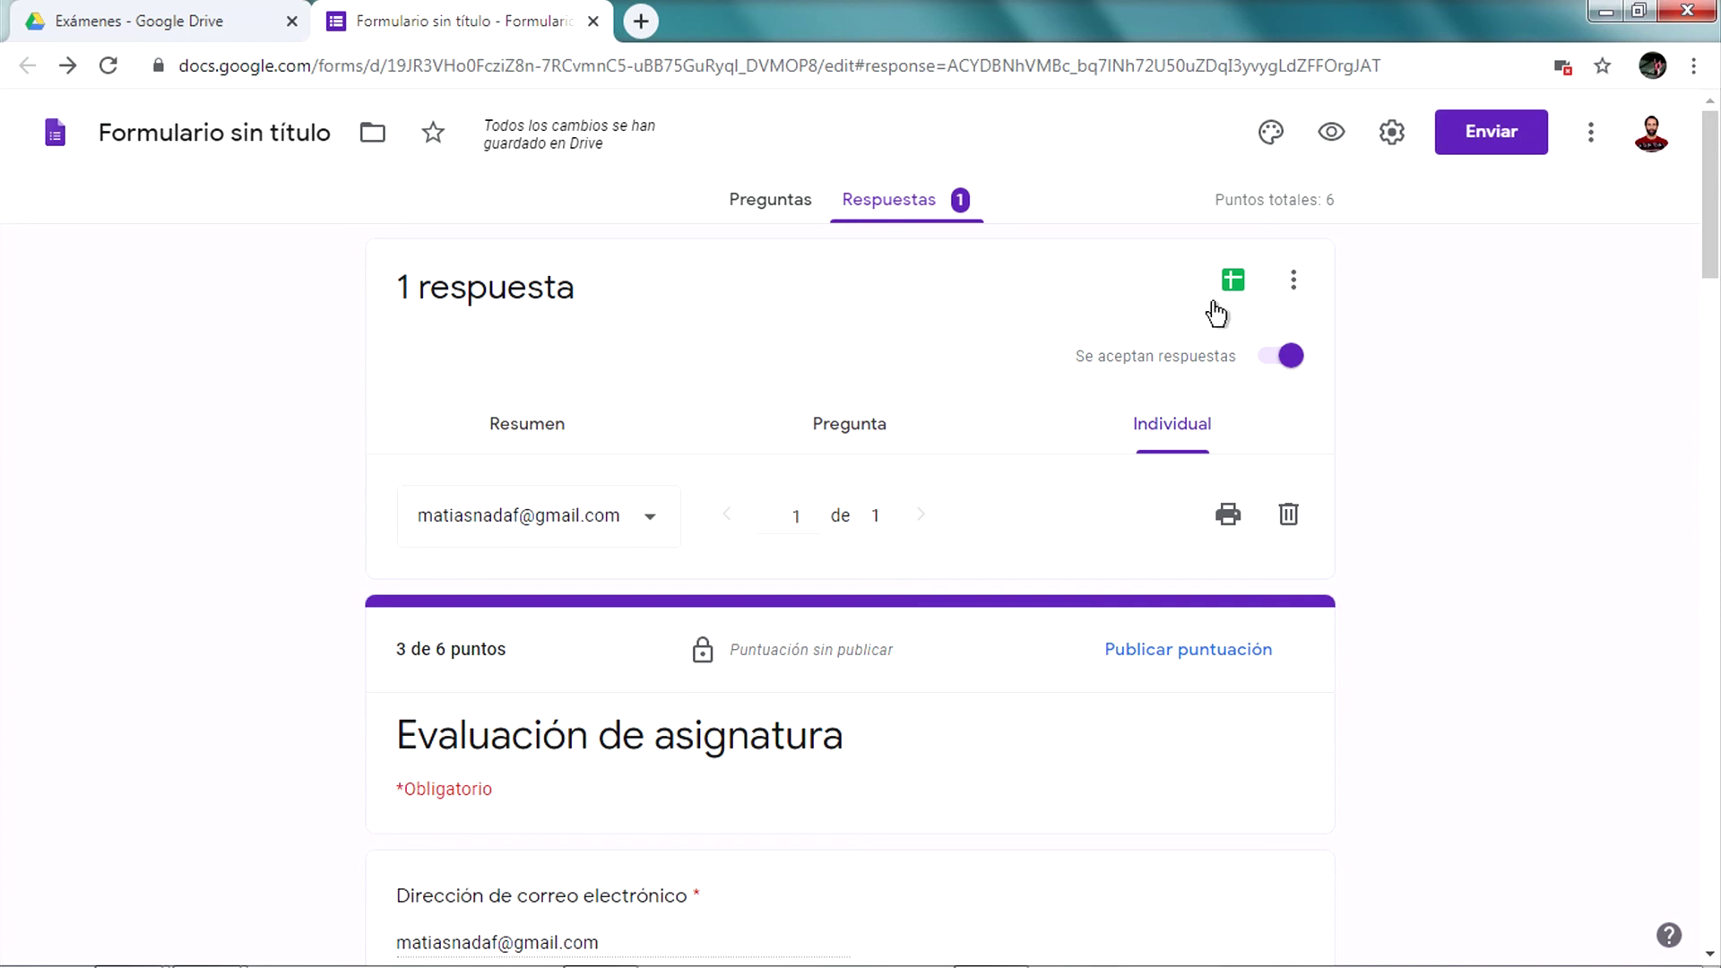
click(1231, 285)
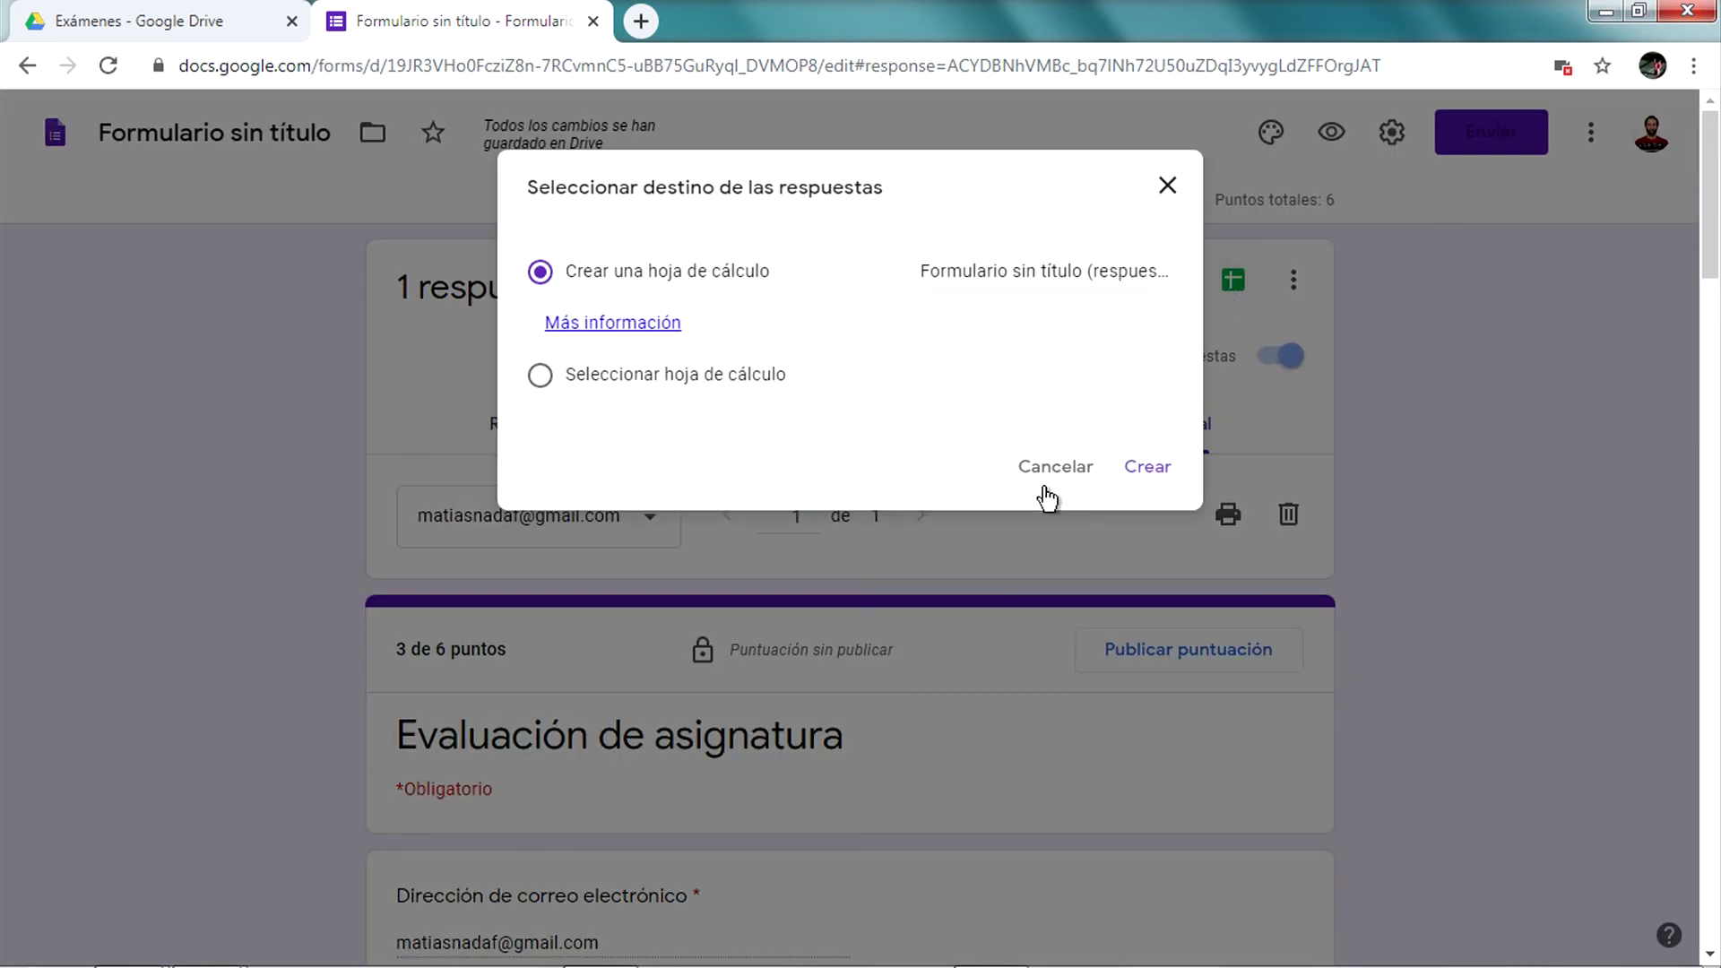
click(1149, 469)
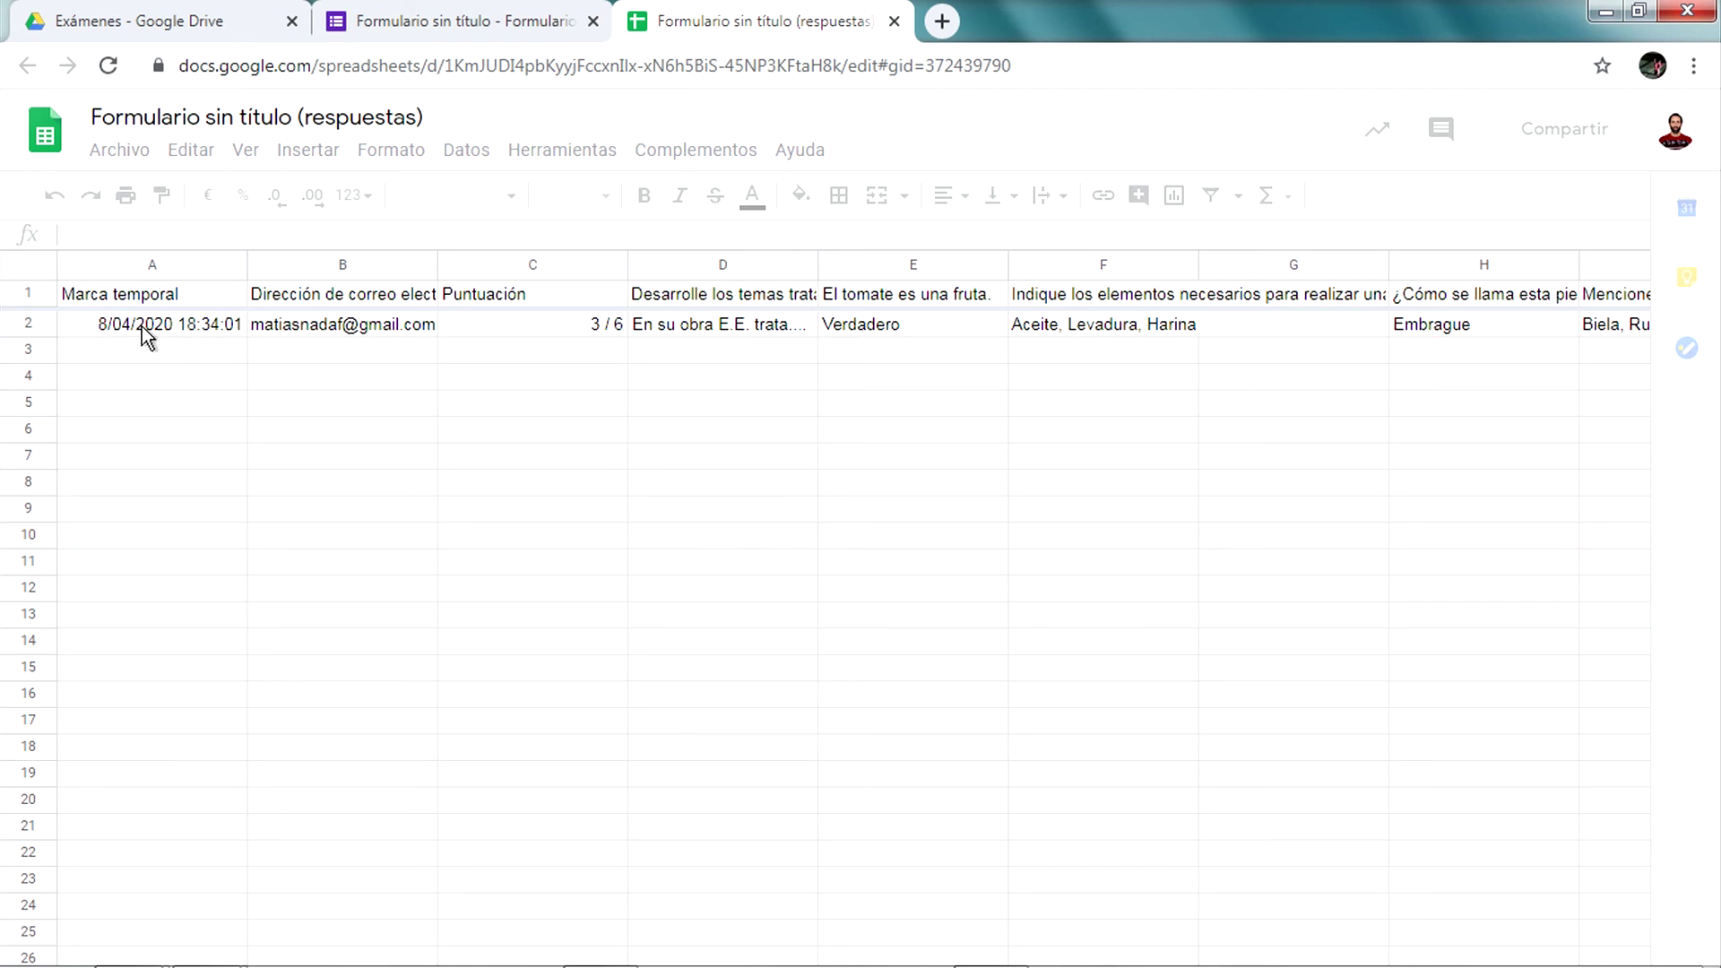
Check row 2's entry, 3 / 6 score and essay answer, then widen column D to show its question
click(391, 324)
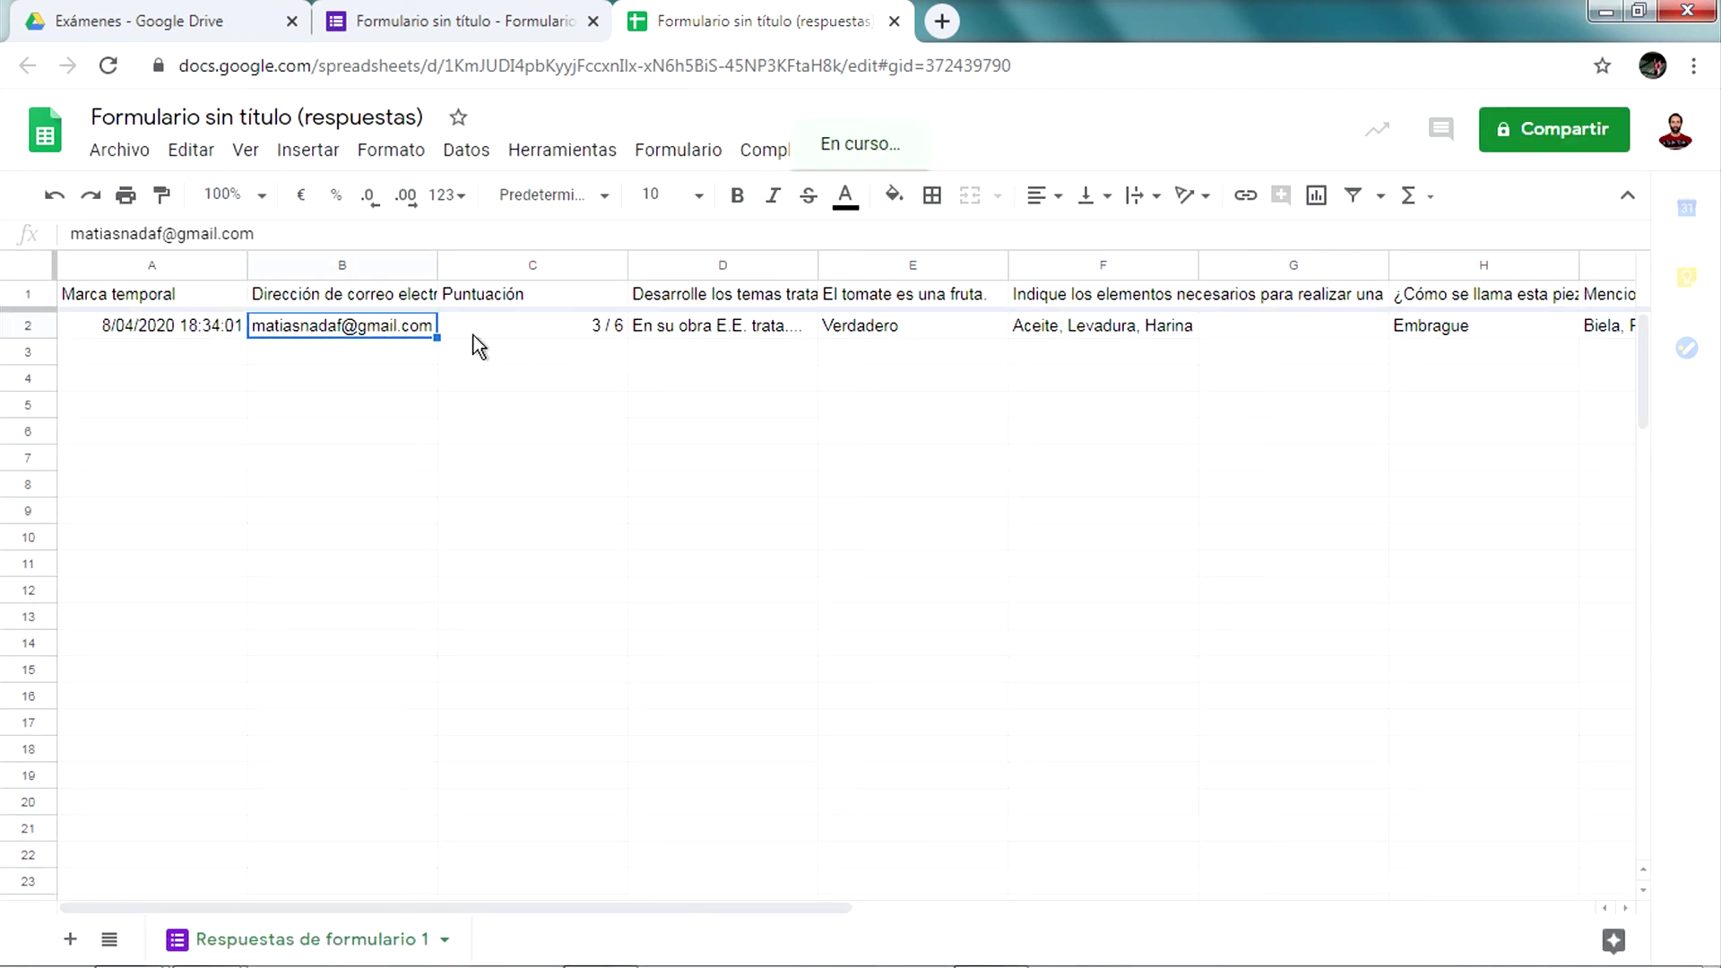
click(508, 330)
click(702, 326)
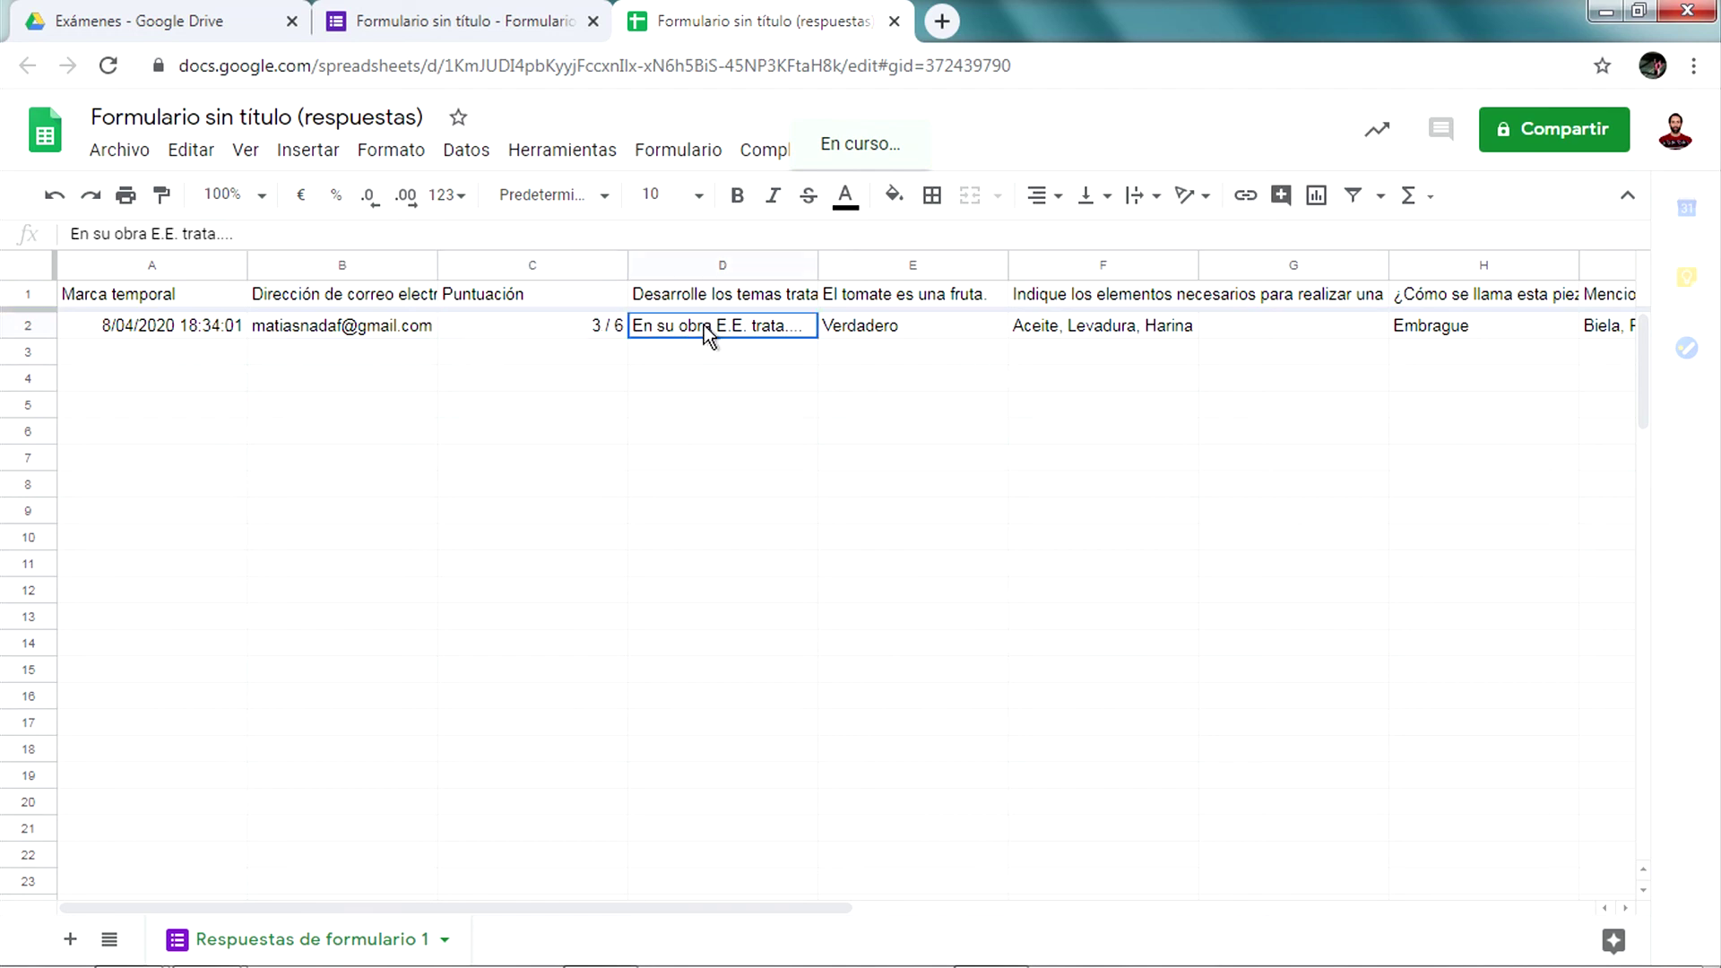
drag(820, 265, 924, 264)
Review row 2's remaining answers, then return to the quiz's individual response in Forms
click(1016, 333)
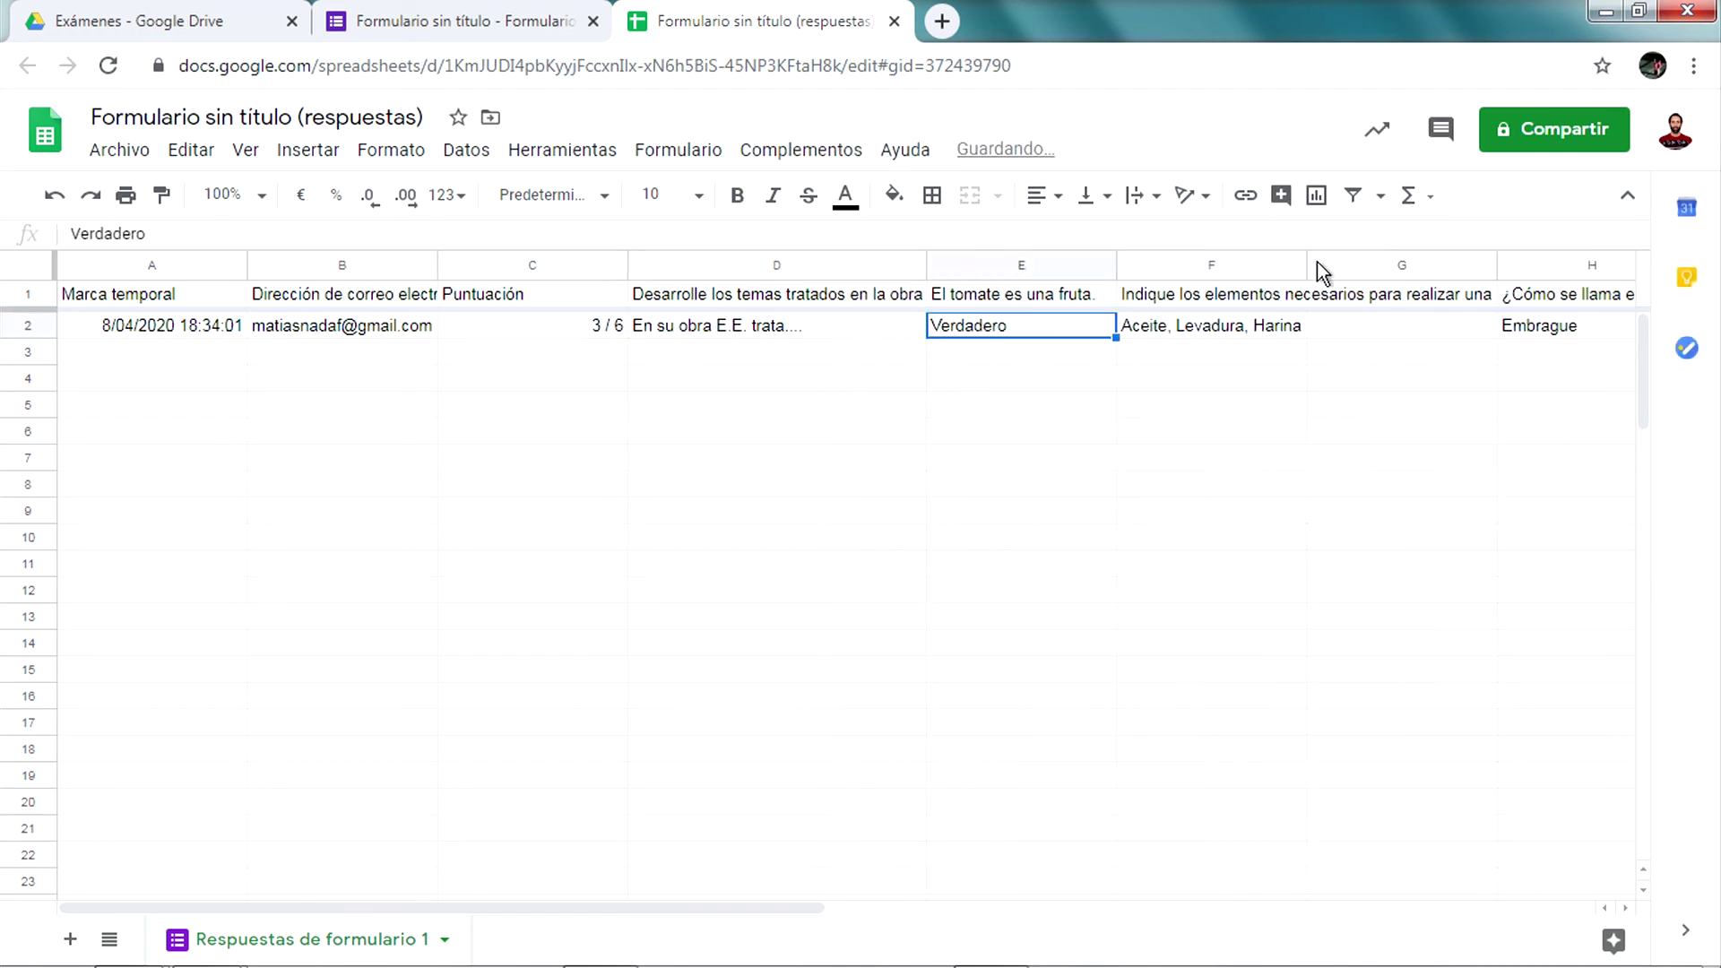
key(Right)
click(1438, 330)
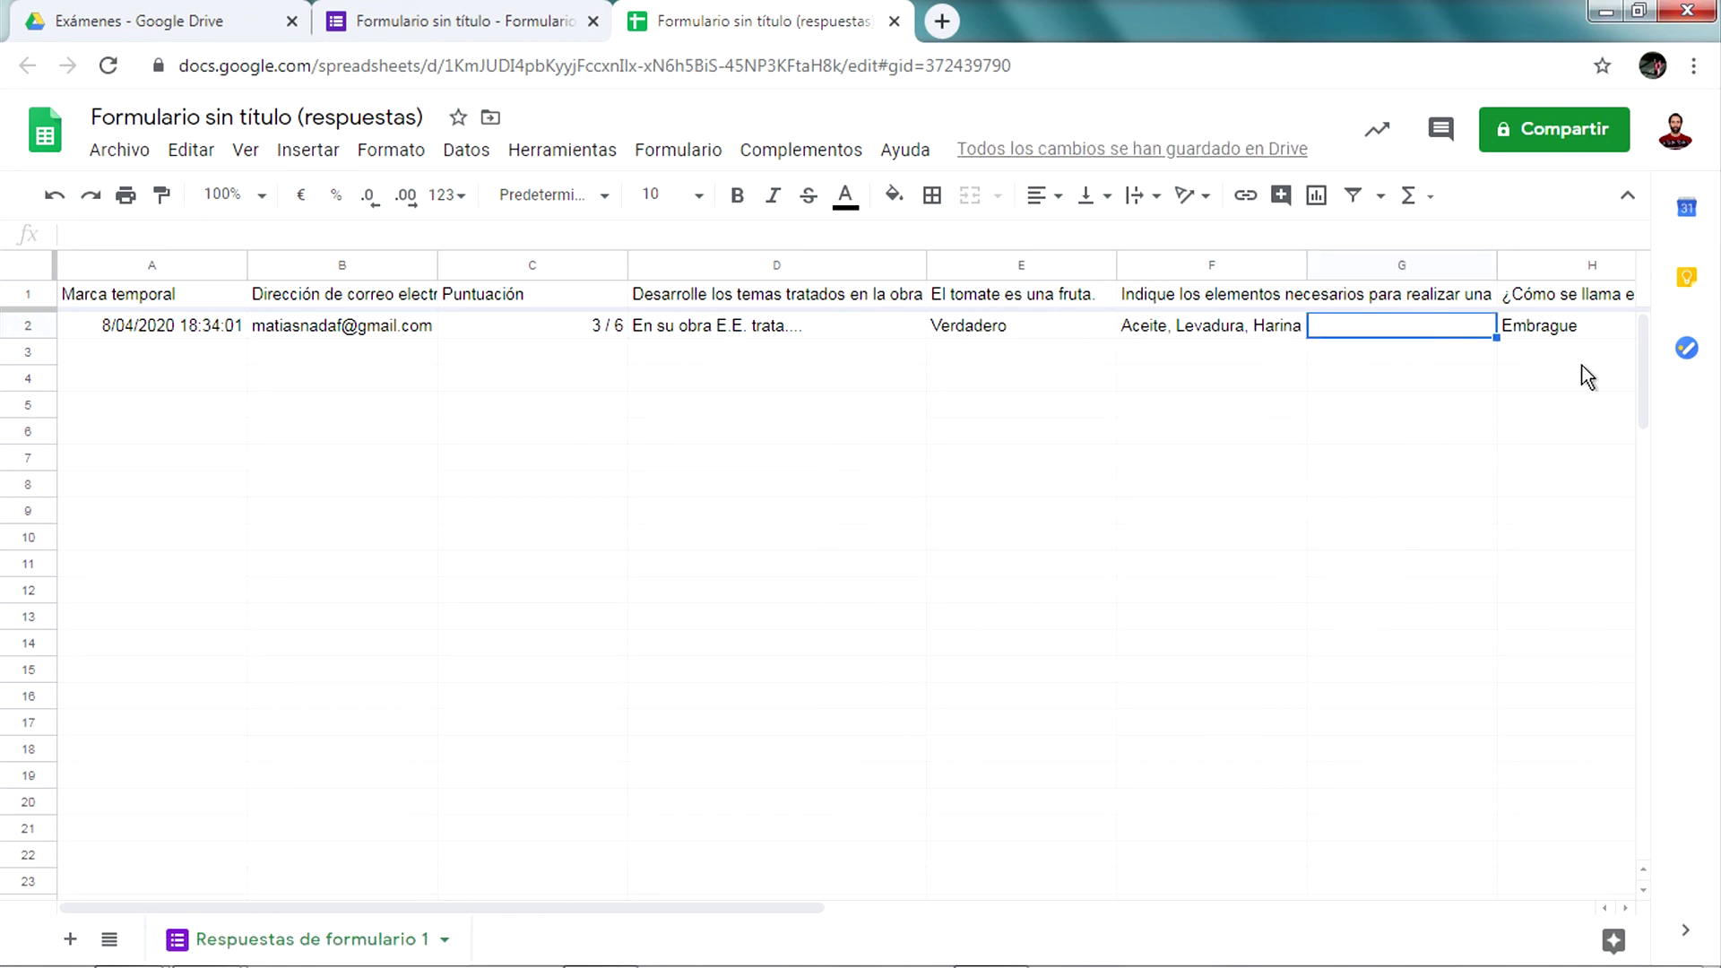
key(Right)
key(Right)
key(Right)
key(Right)
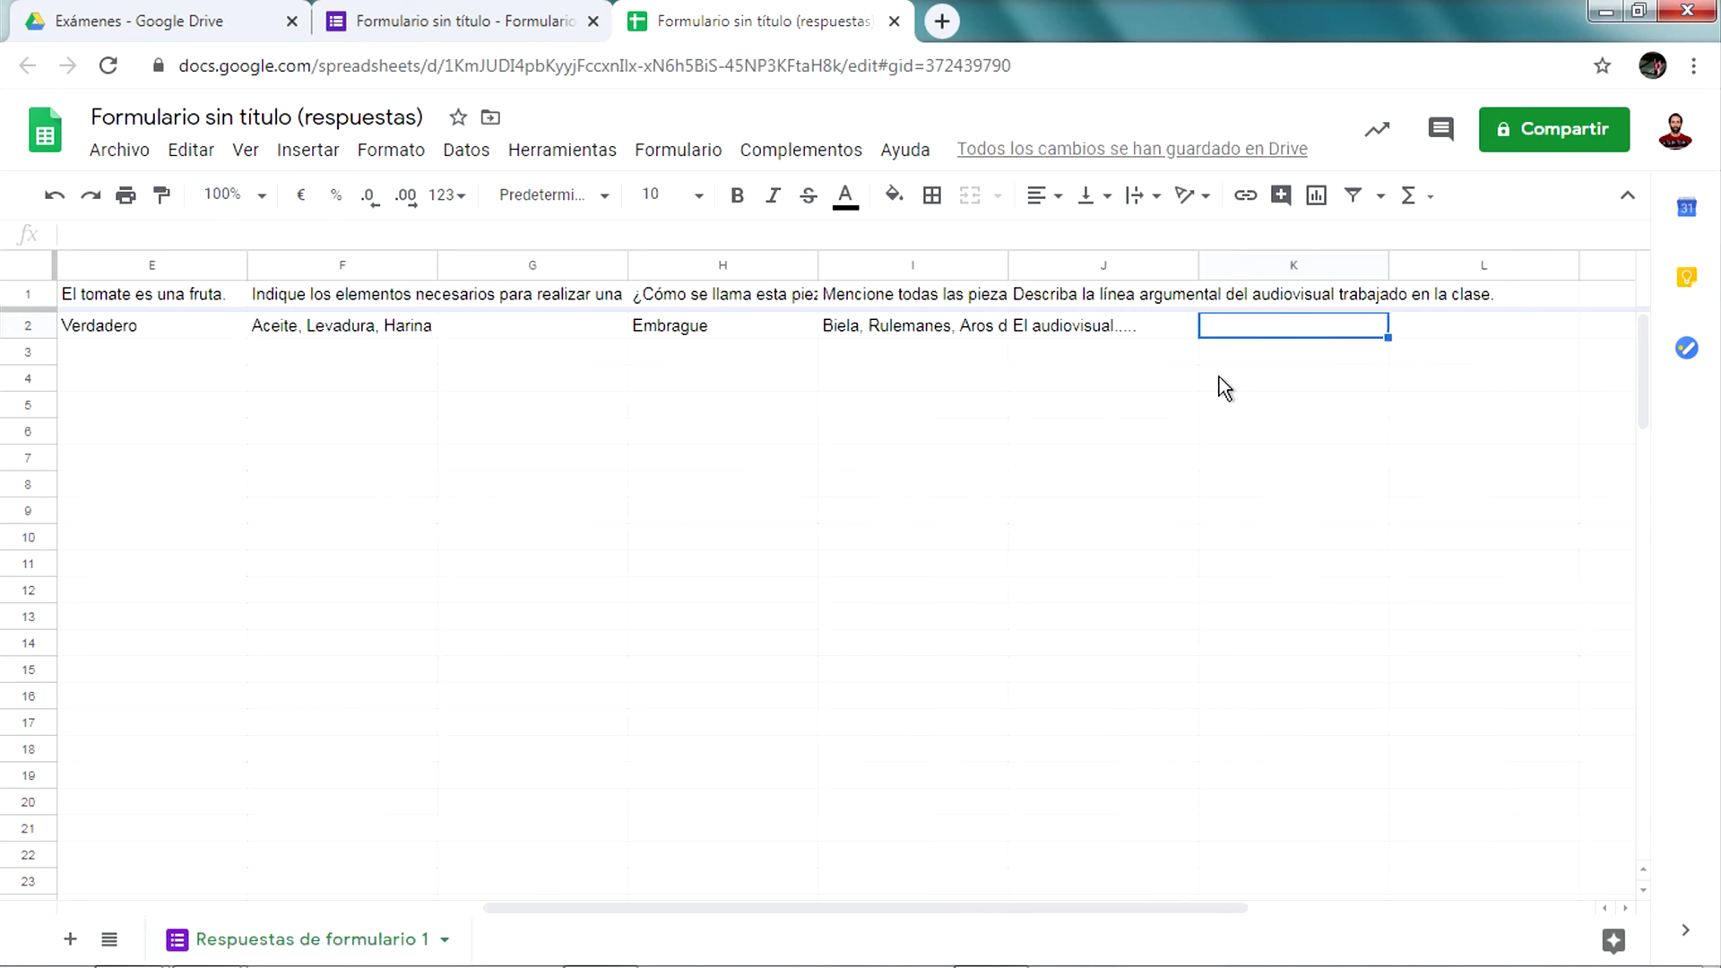
key(Left)
key(Left)
key(Left)
key(Home)
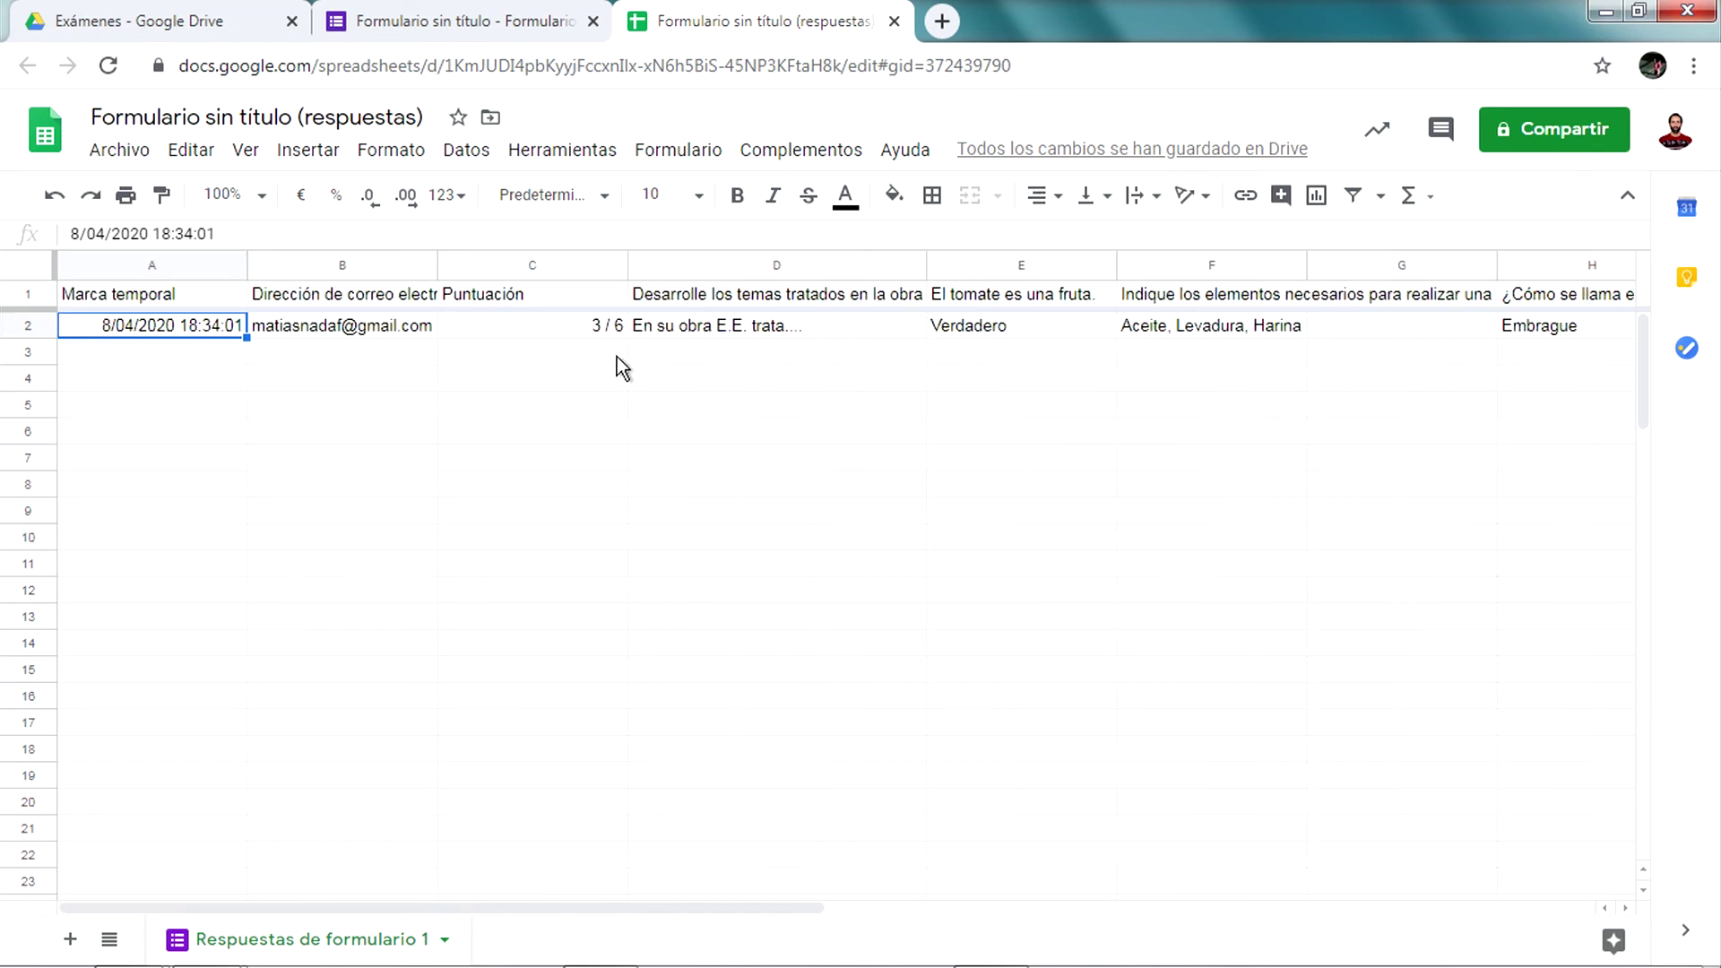
click(453, 21)
scroll(874, 529, down, 5)
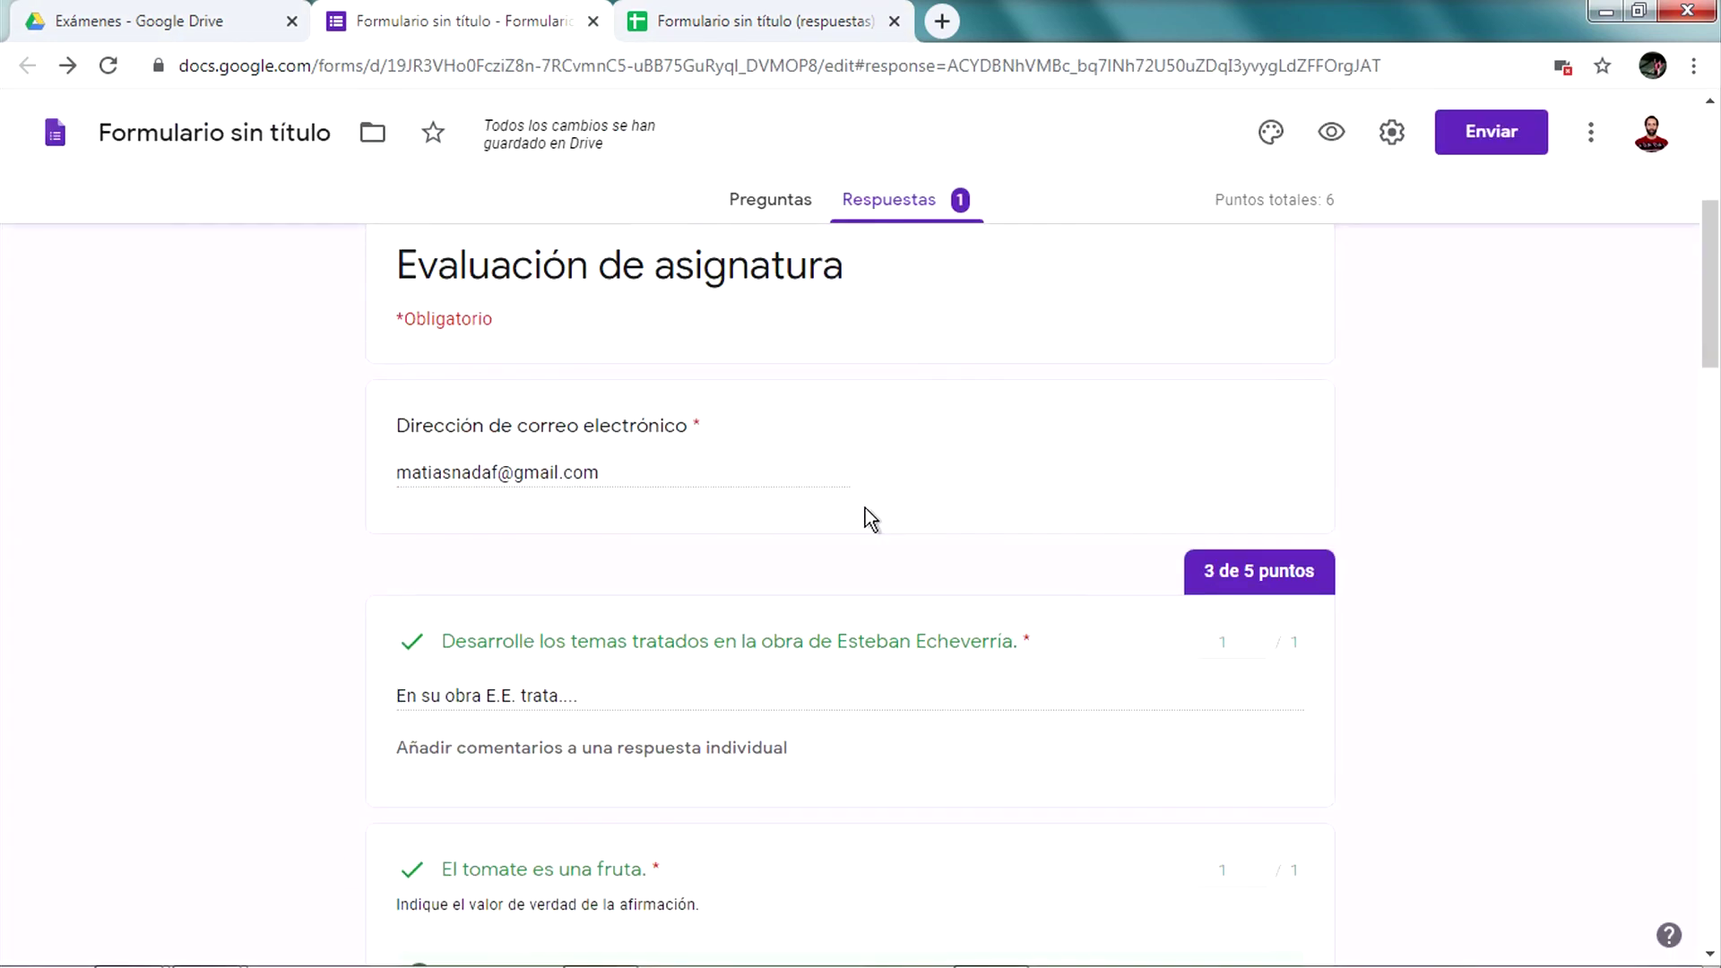
scroll(864, 508, down, 4)
scroll(704, 334, up, 3)
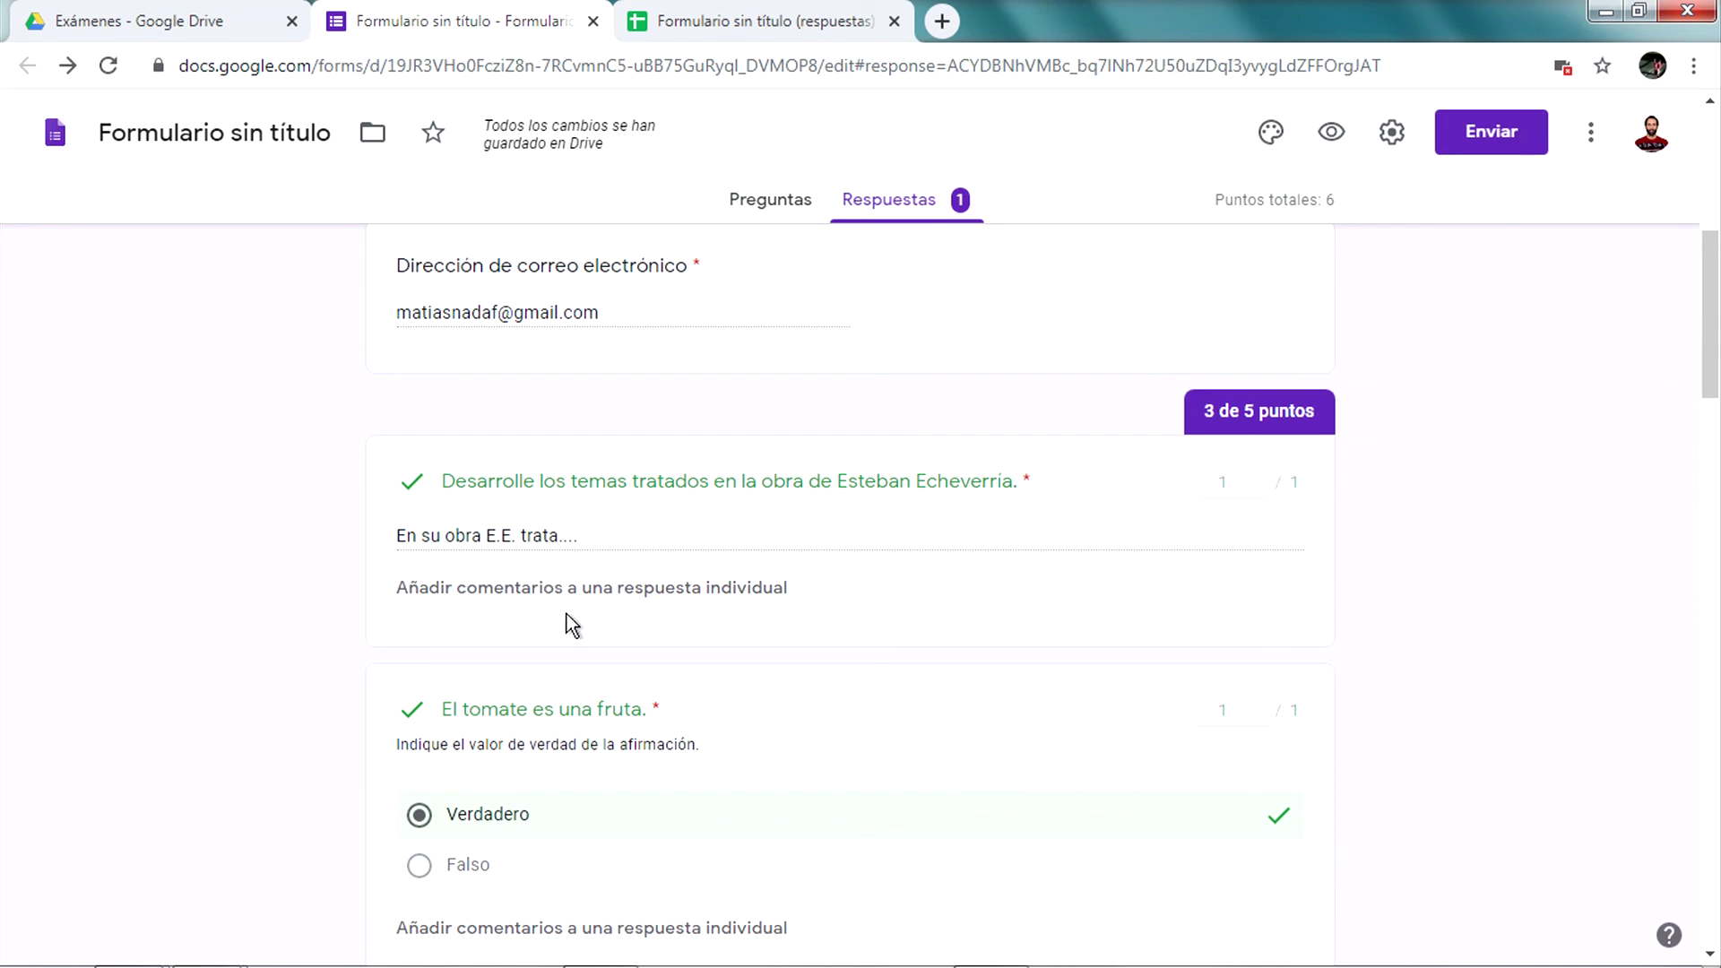
click(744, 16)
click(810, 332)
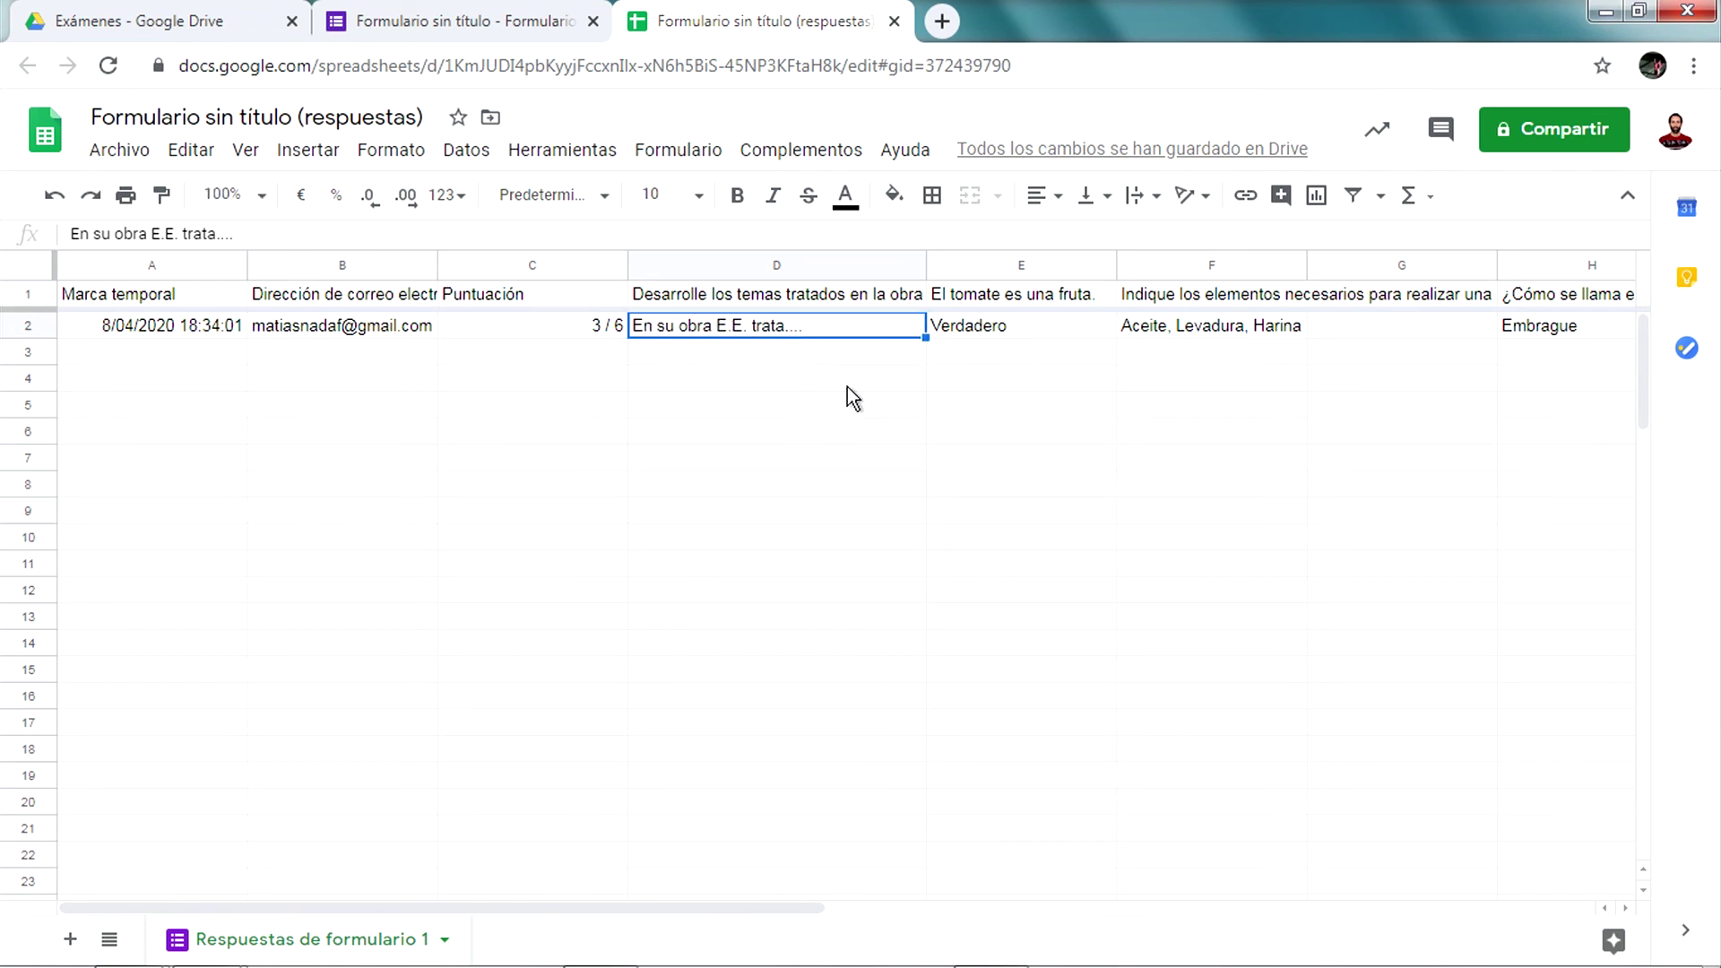
click(484, 19)
scroll(1068, 719, down, 1)
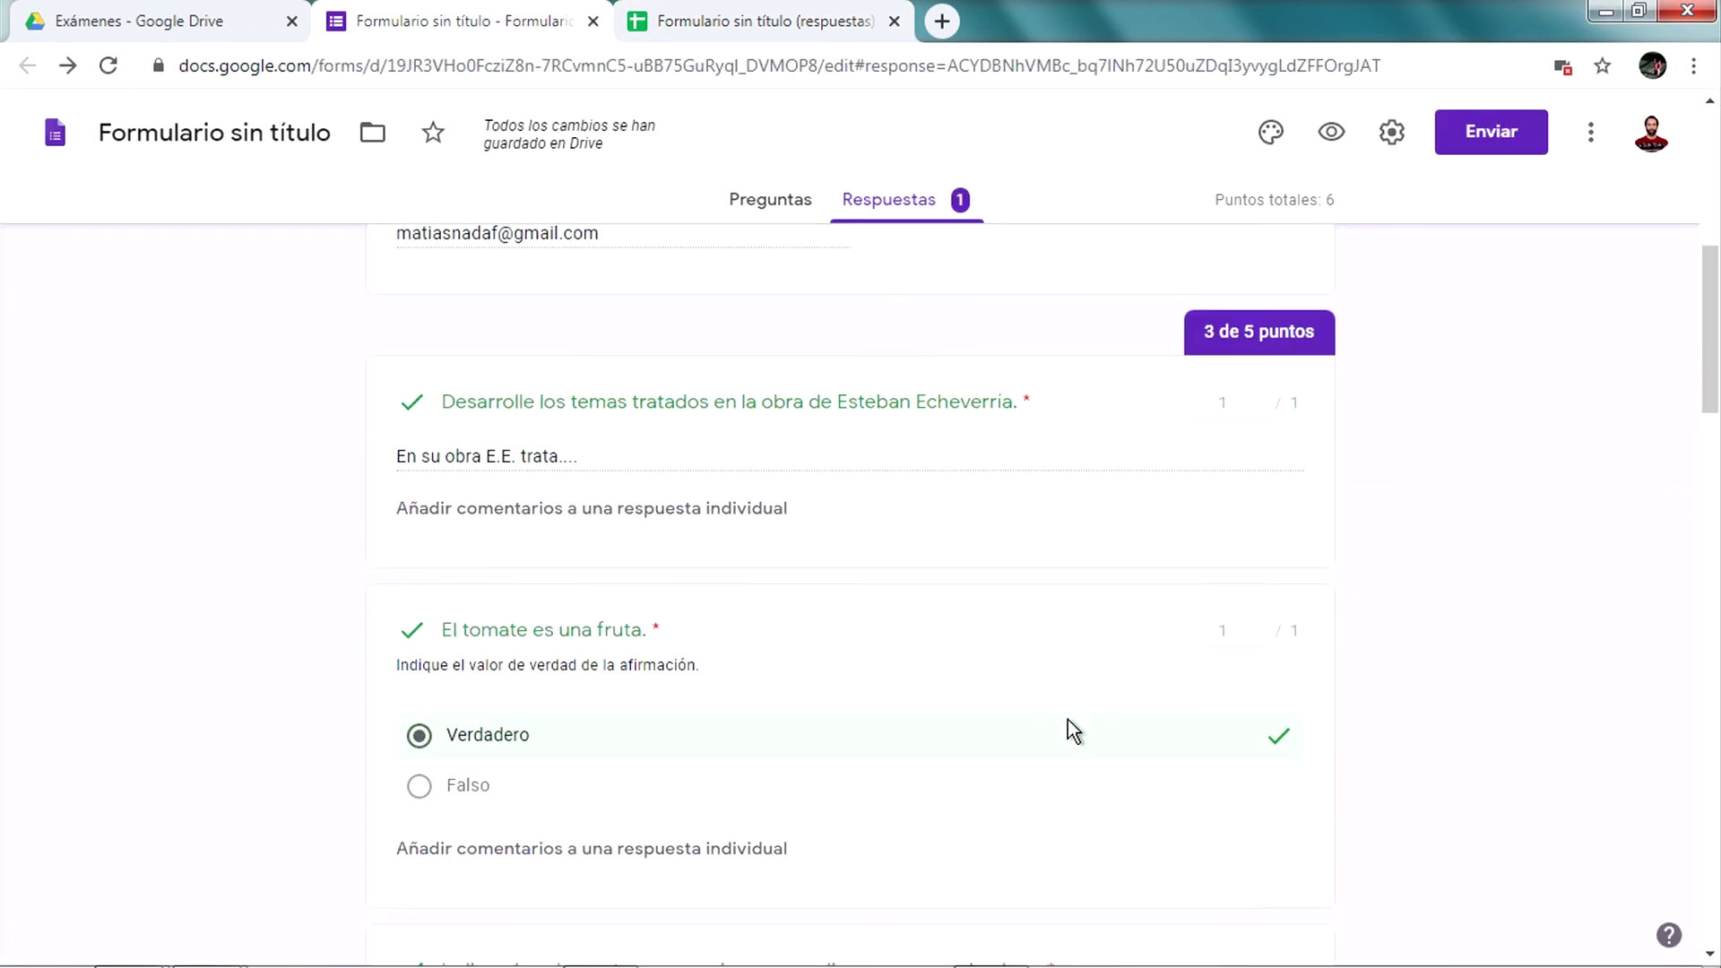
scroll(1068, 719, down, 5)
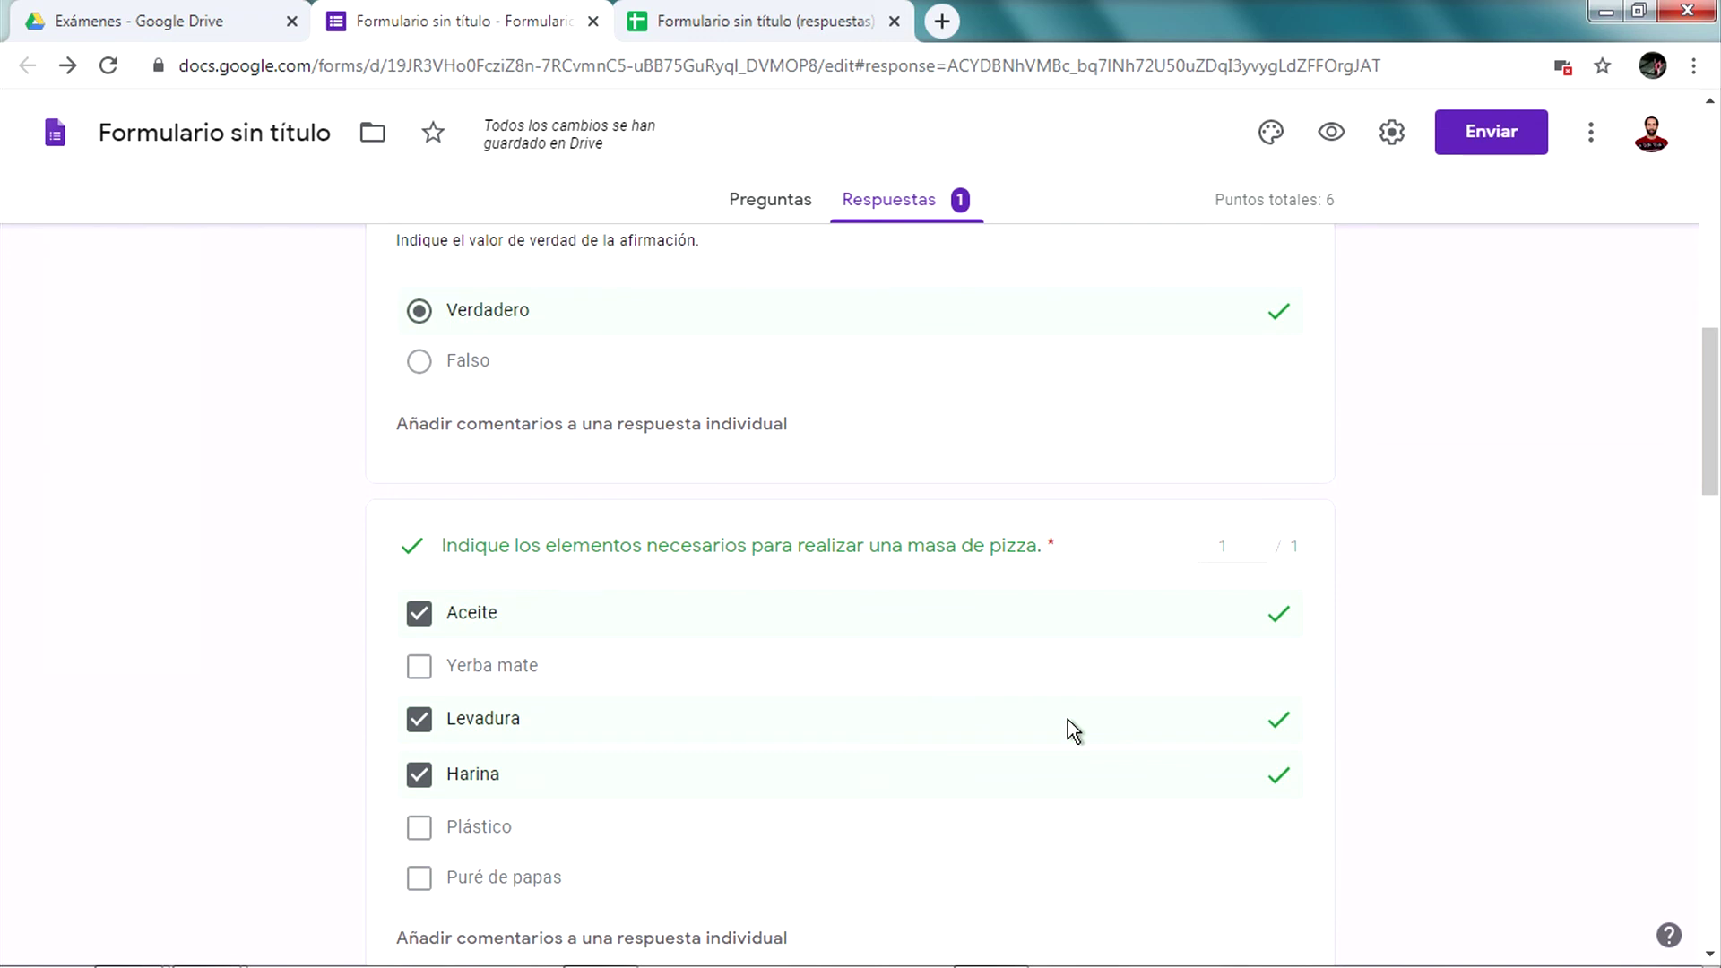
scroll(1068, 719, down, 1)
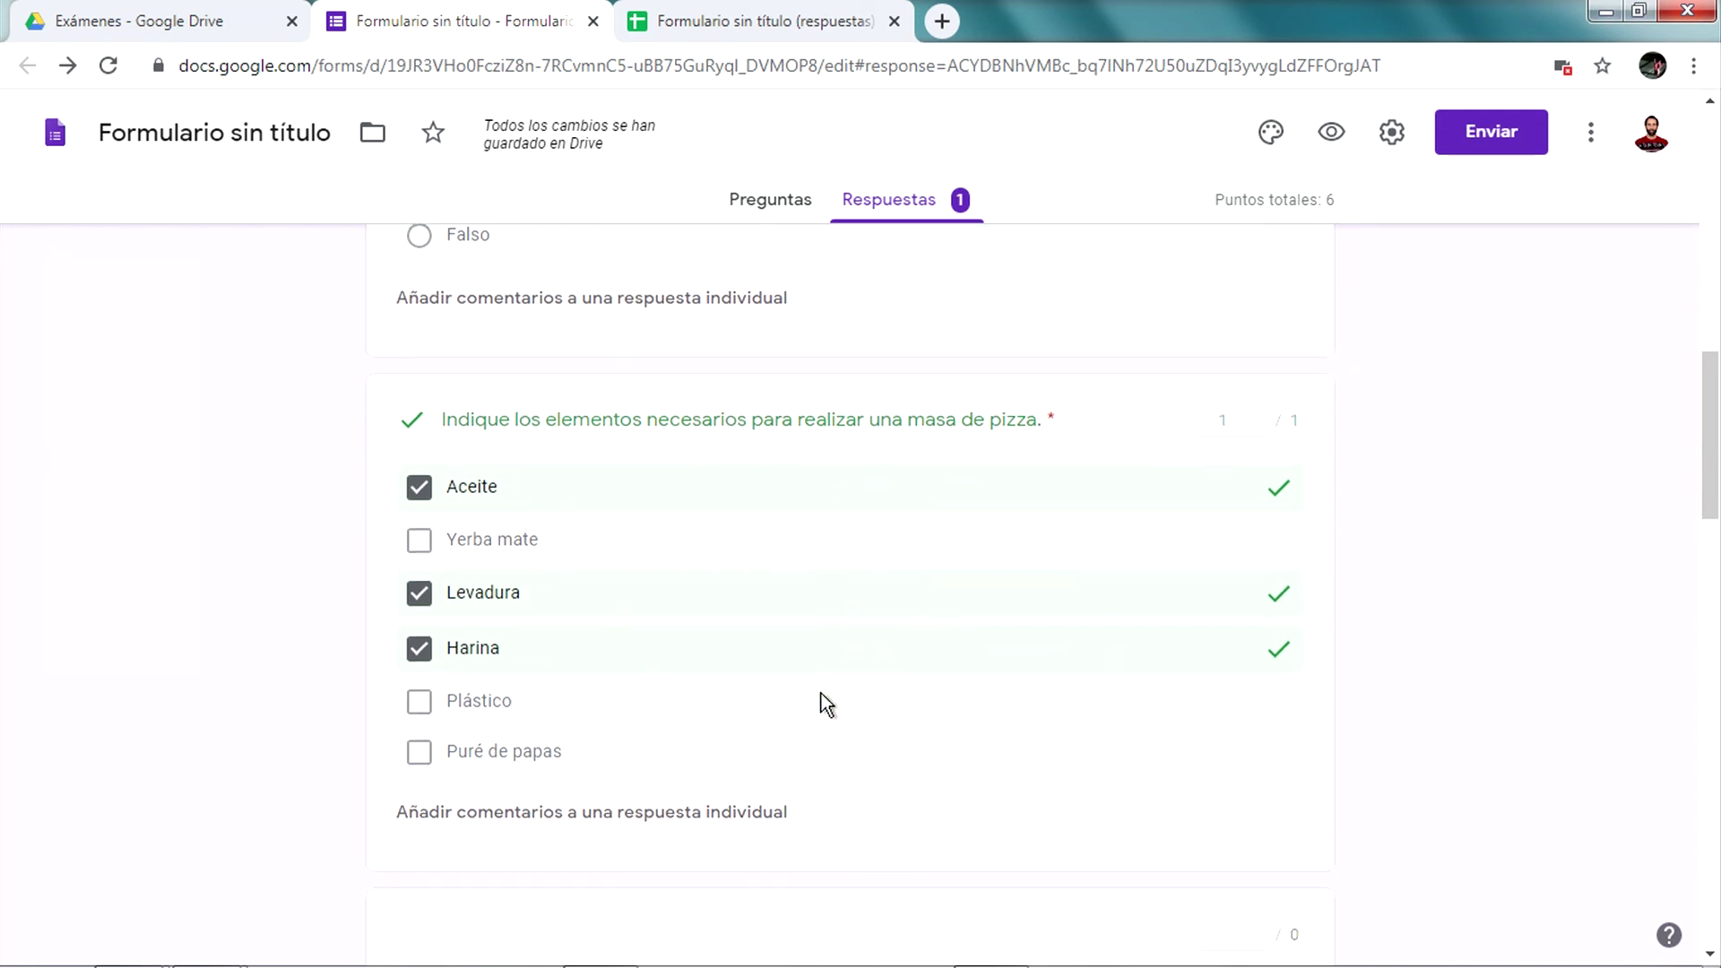
scroll(700, 597, down, 7)
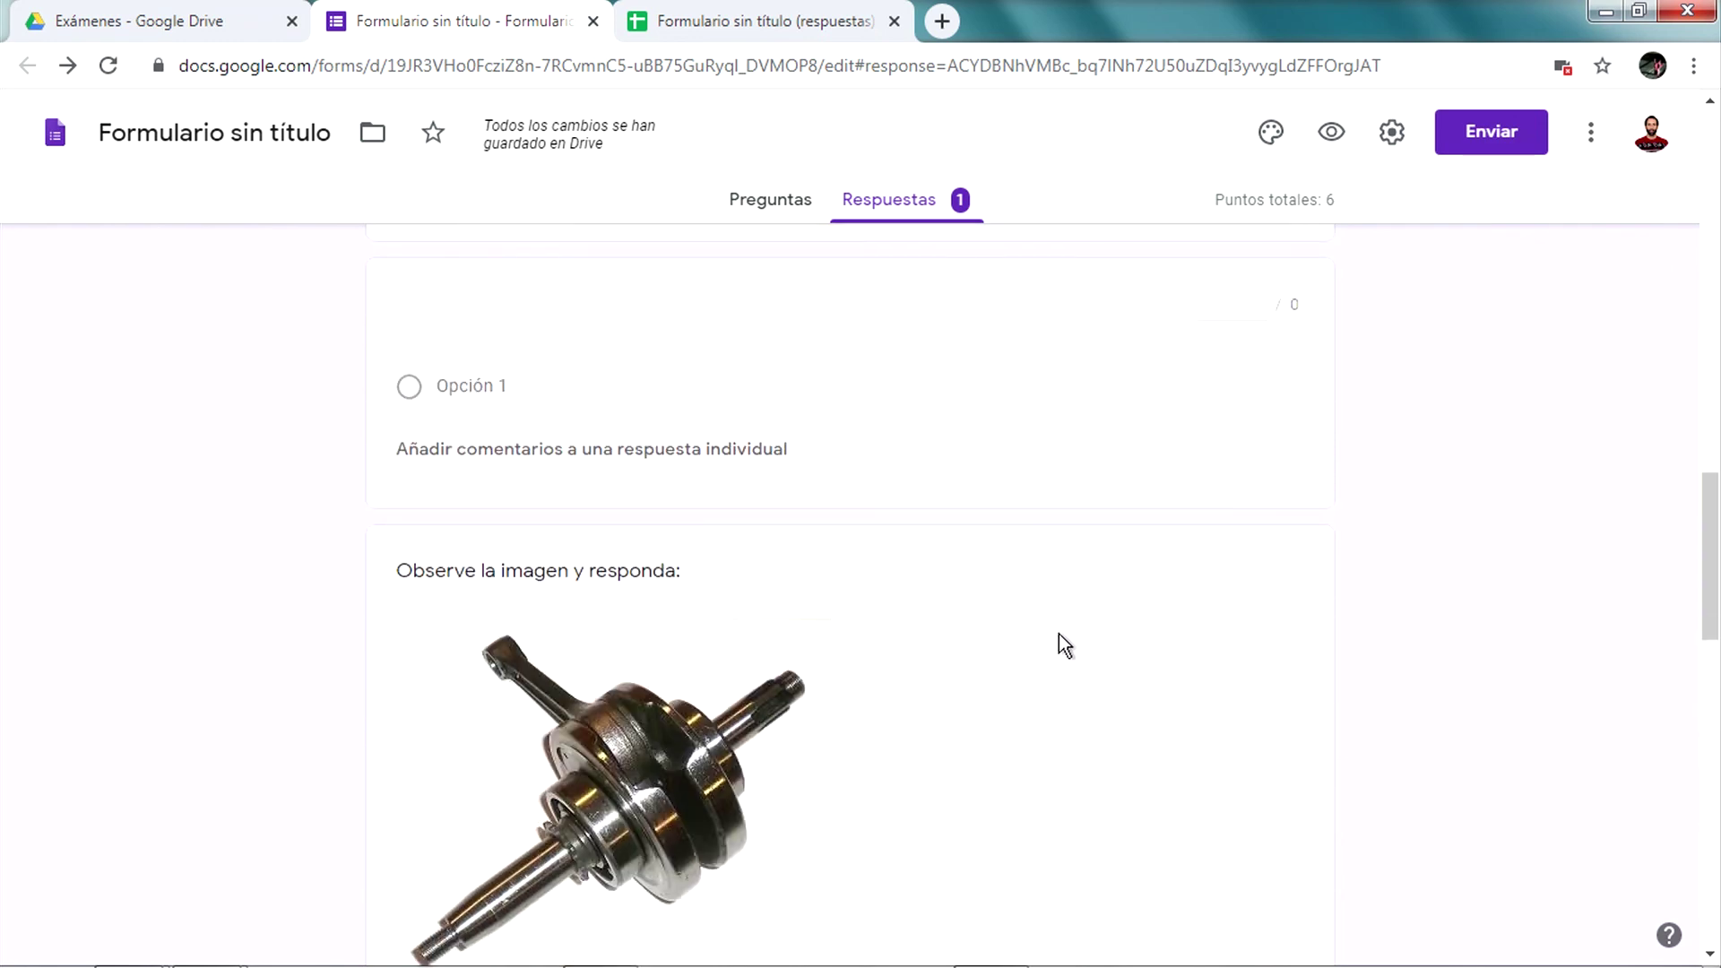
scroll(1057, 633, down, 9)
scroll(975, 753, down, 5)
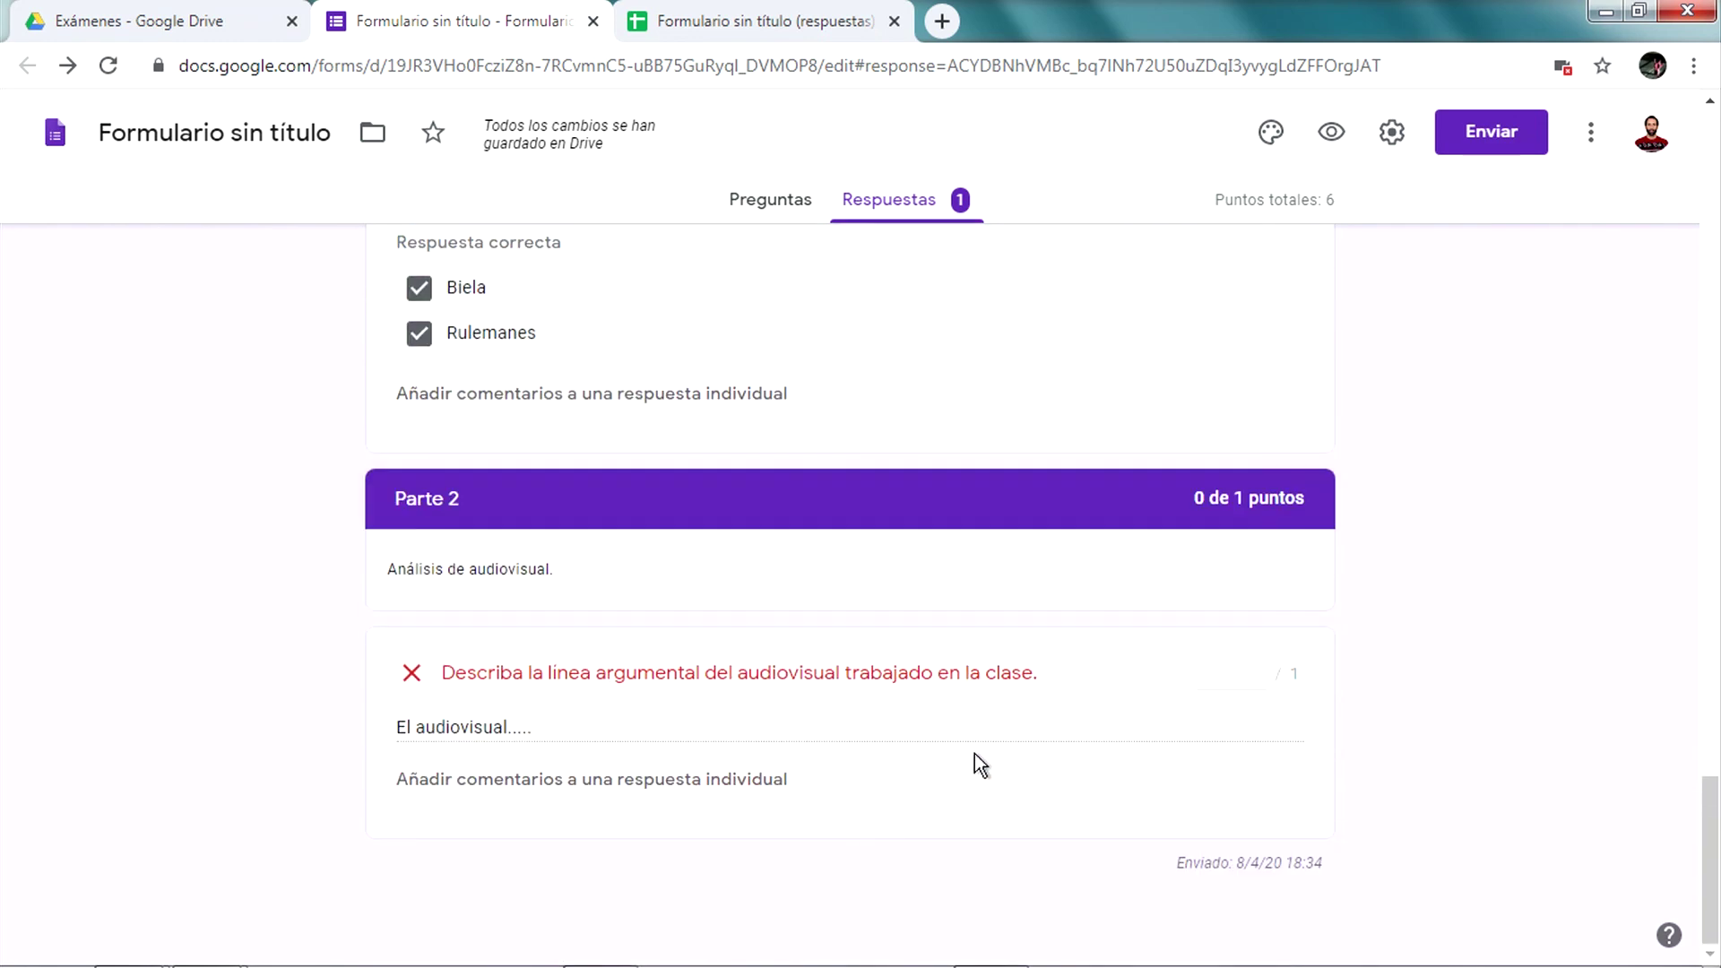
scroll(974, 759, up, 15)
scroll(973, 759, up, 10)
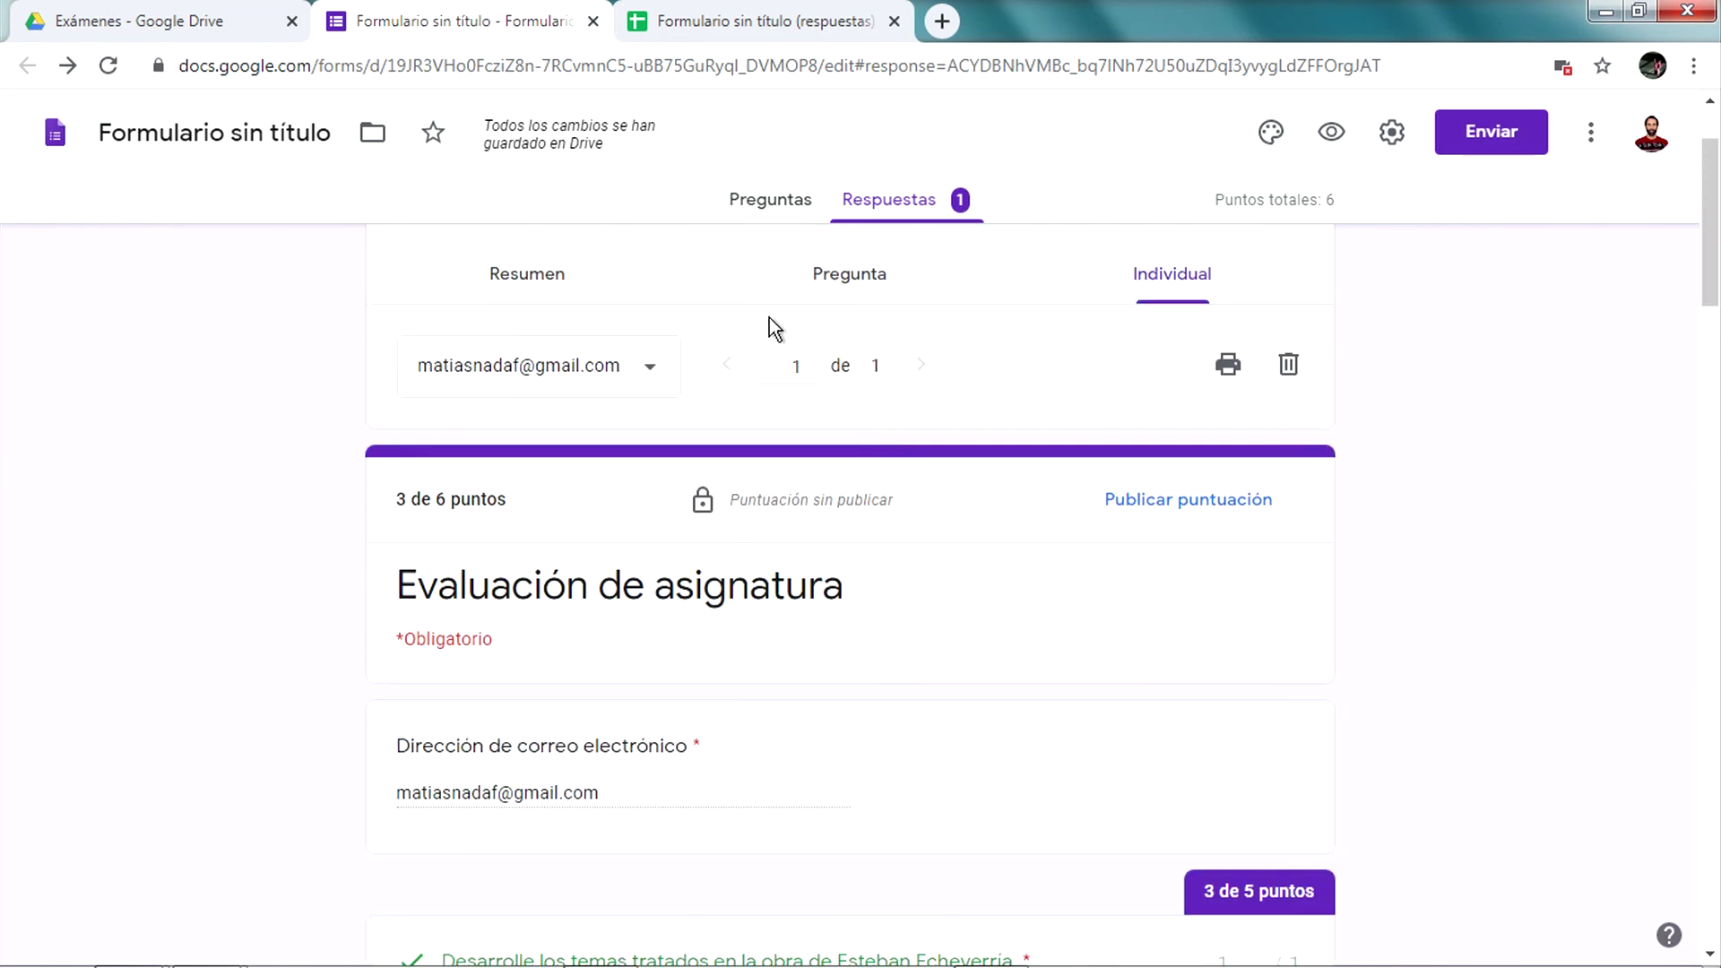
click(758, 19)
click(502, 4)
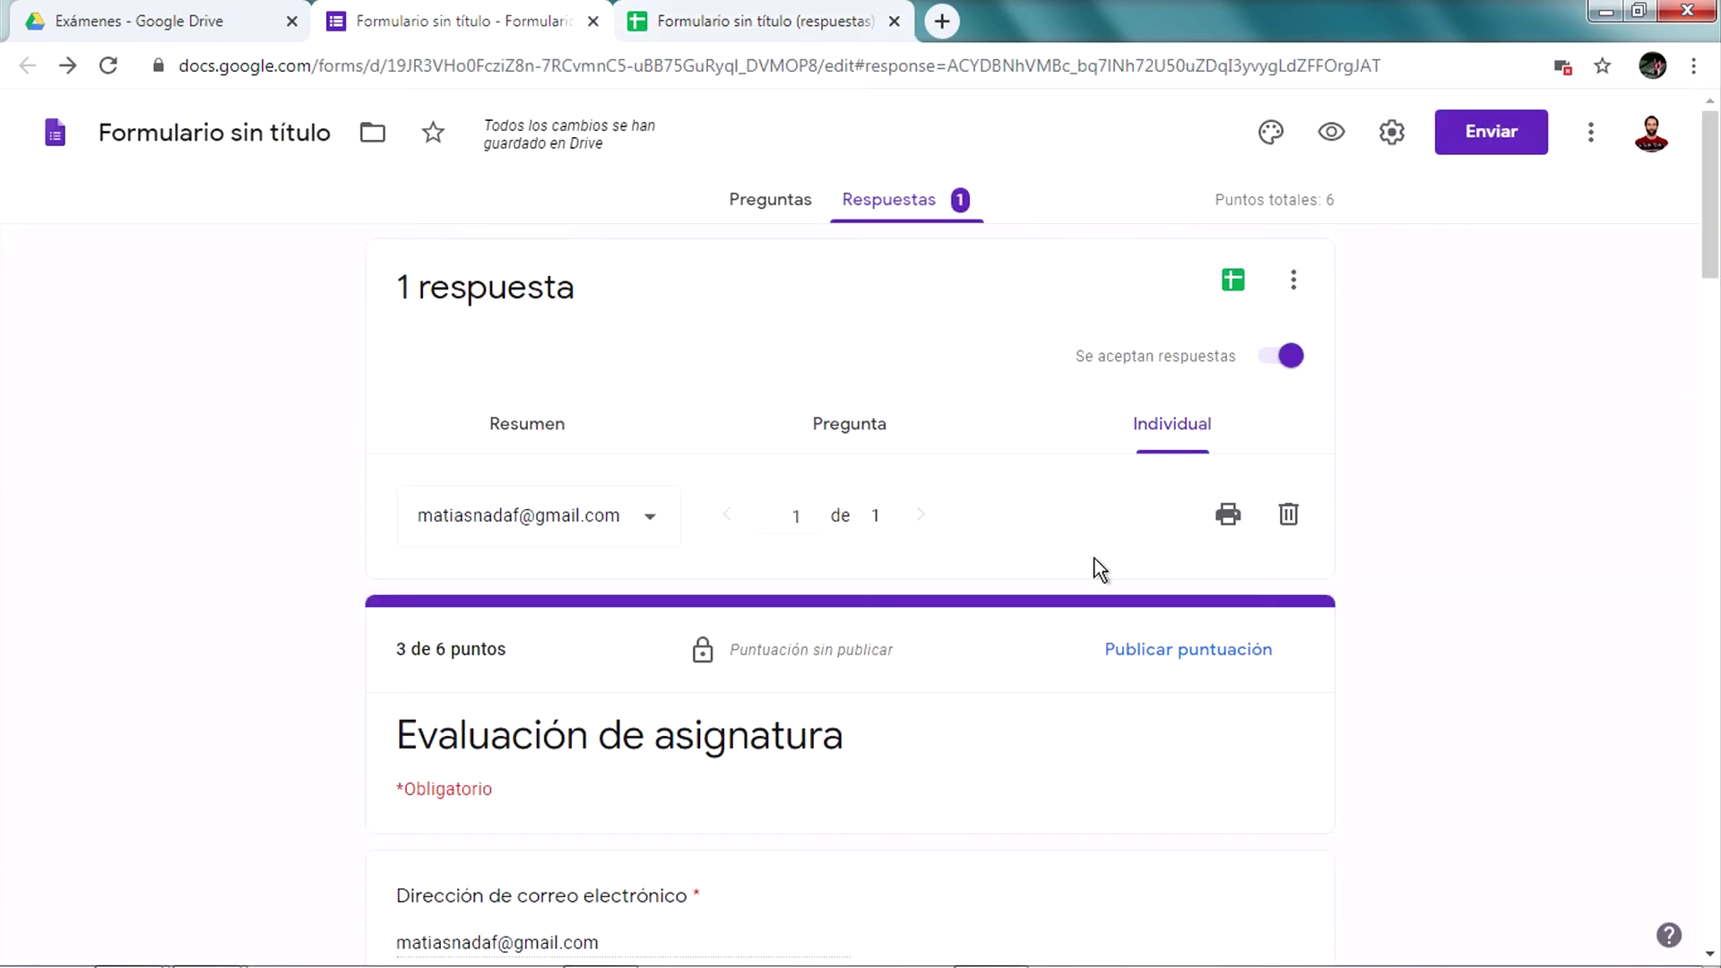
Open the Resumen summary of all responses on the Respuestas page
click(547, 421)
scroll(663, 860, down, 4)
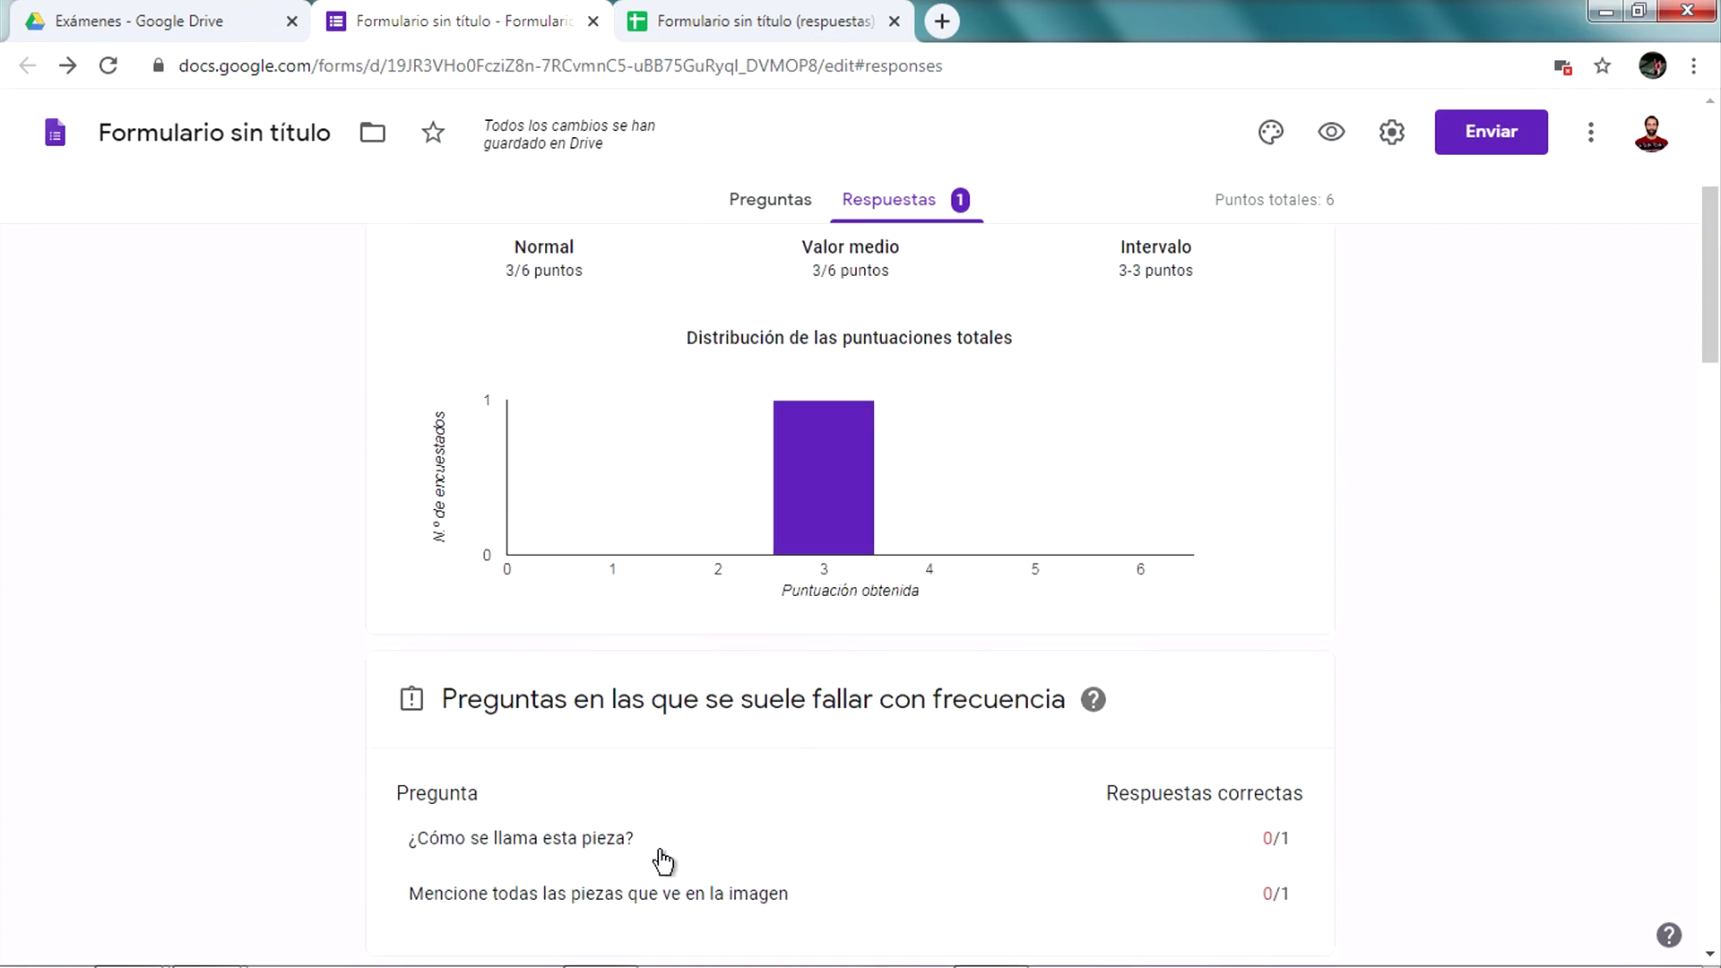
scroll(664, 863, down, 4)
scroll(578, 681, up, 7)
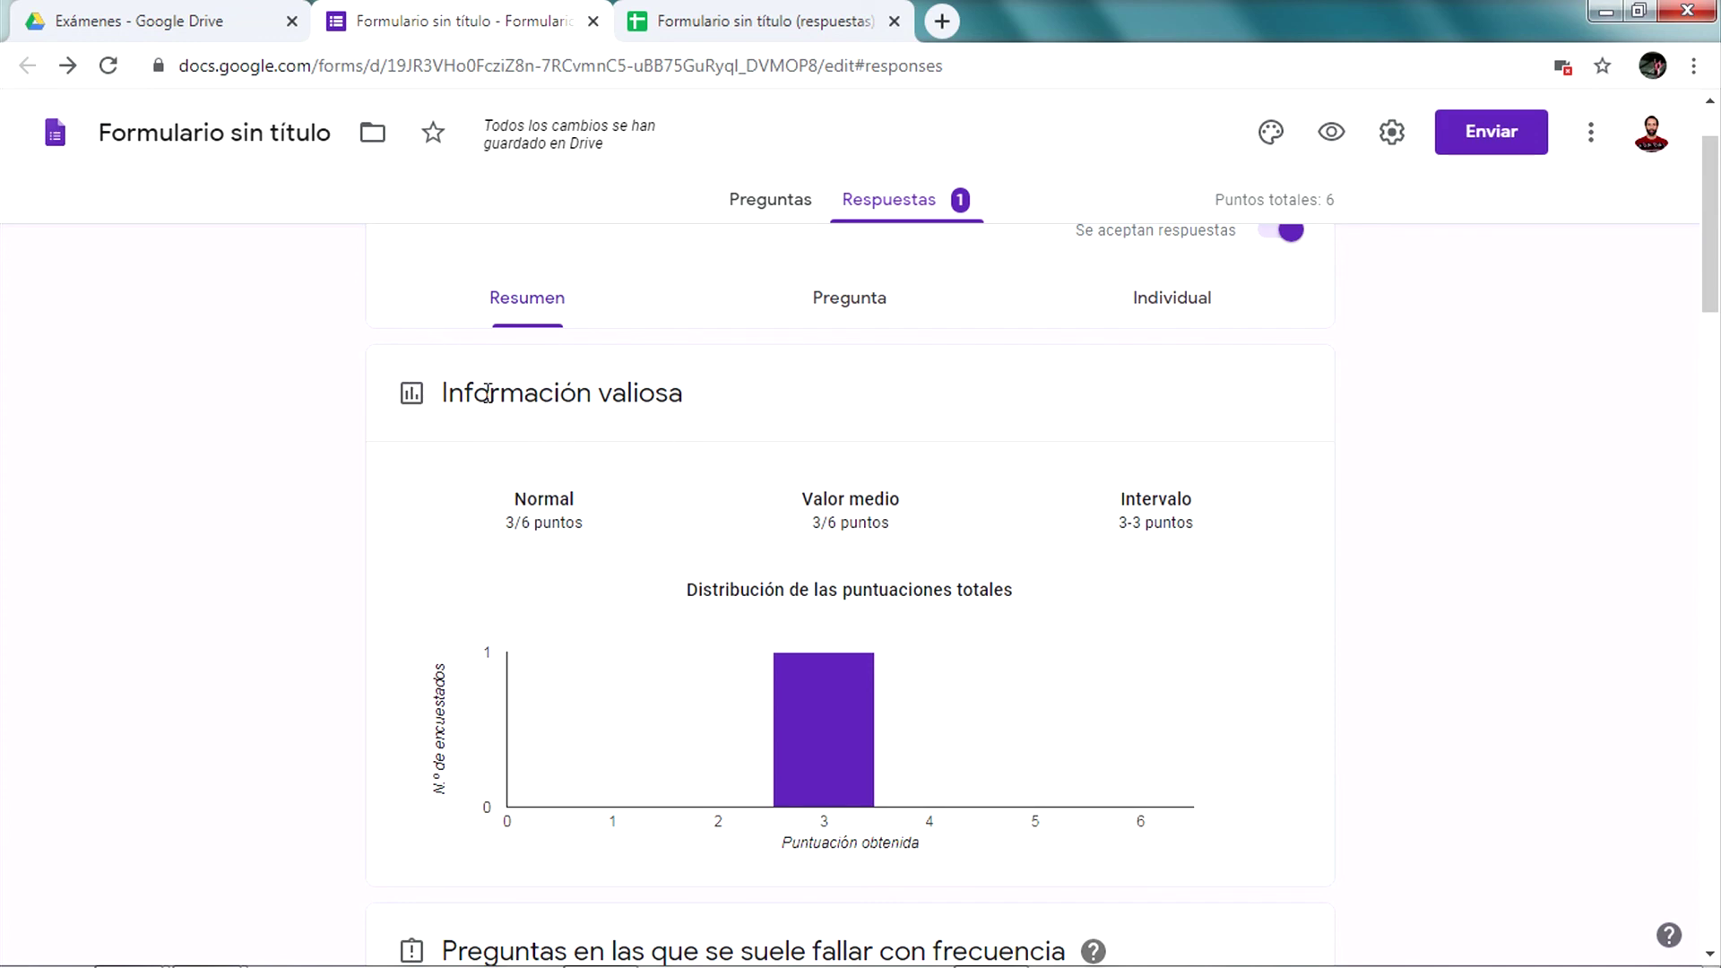
double_click(575, 392)
click(654, 381)
Scroll through the summary's score and question charts, briefly checking the linked responses spreadsheet
scroll(608, 785, down, 2)
scroll(942, 728, down, 3)
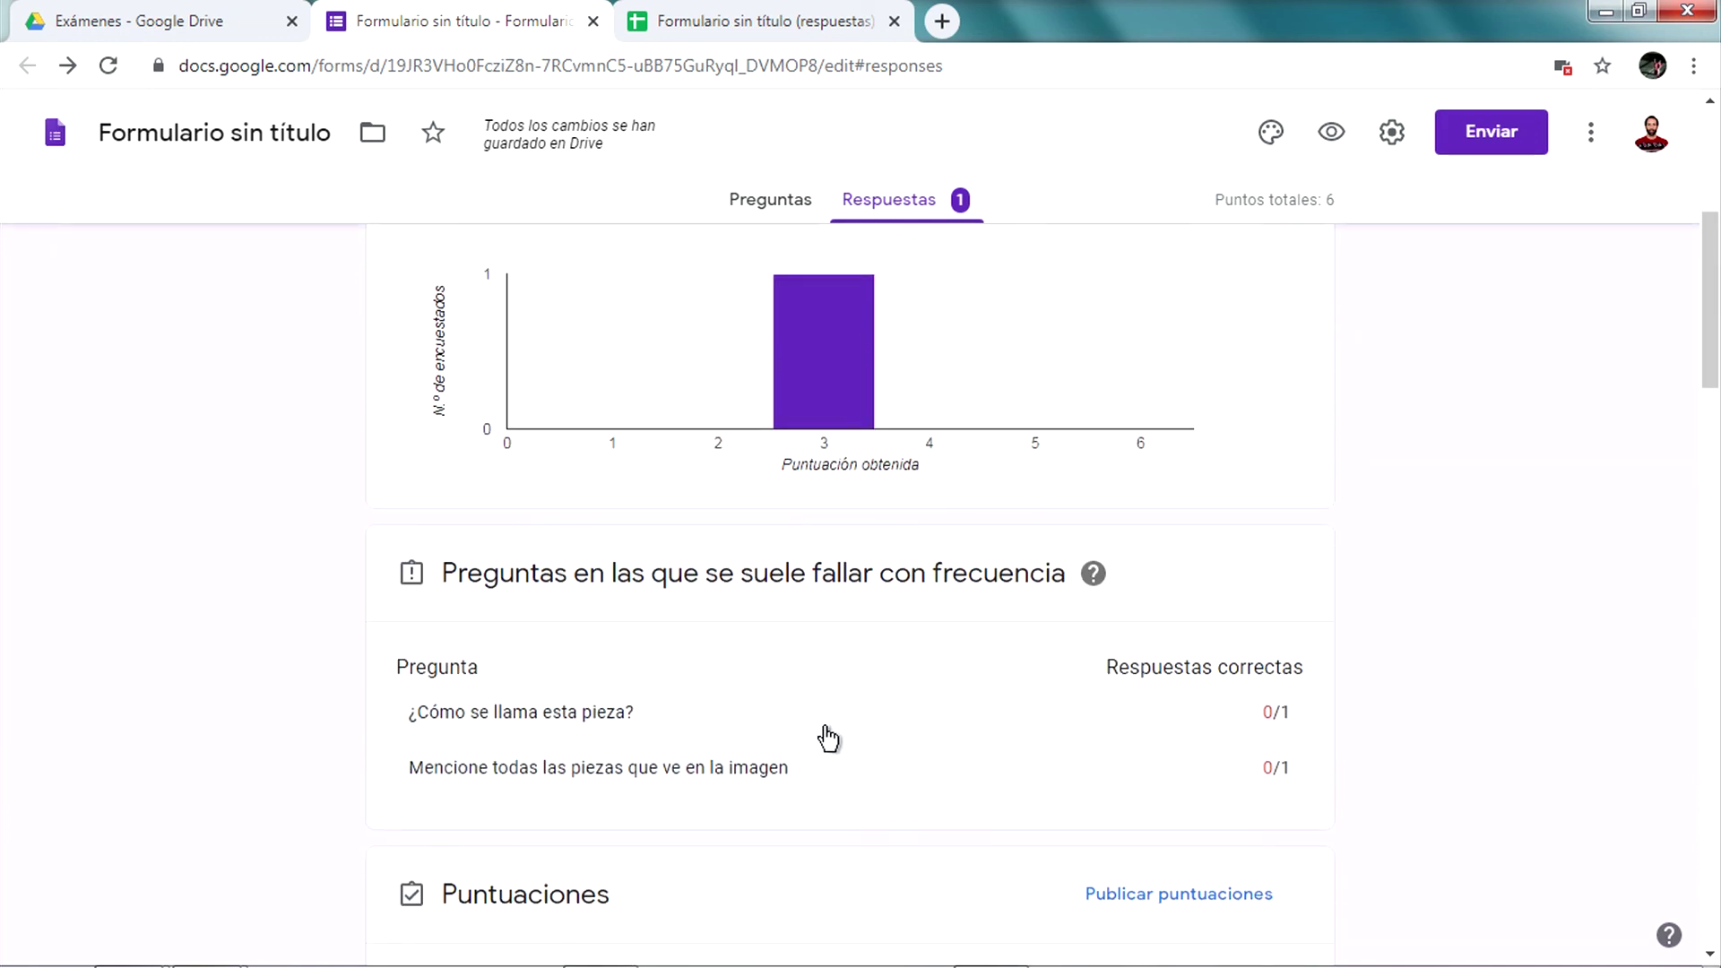
scroll(492, 723, up, 1)
scroll(530, 726, down, 4)
scroll(242, 607, down, 10)
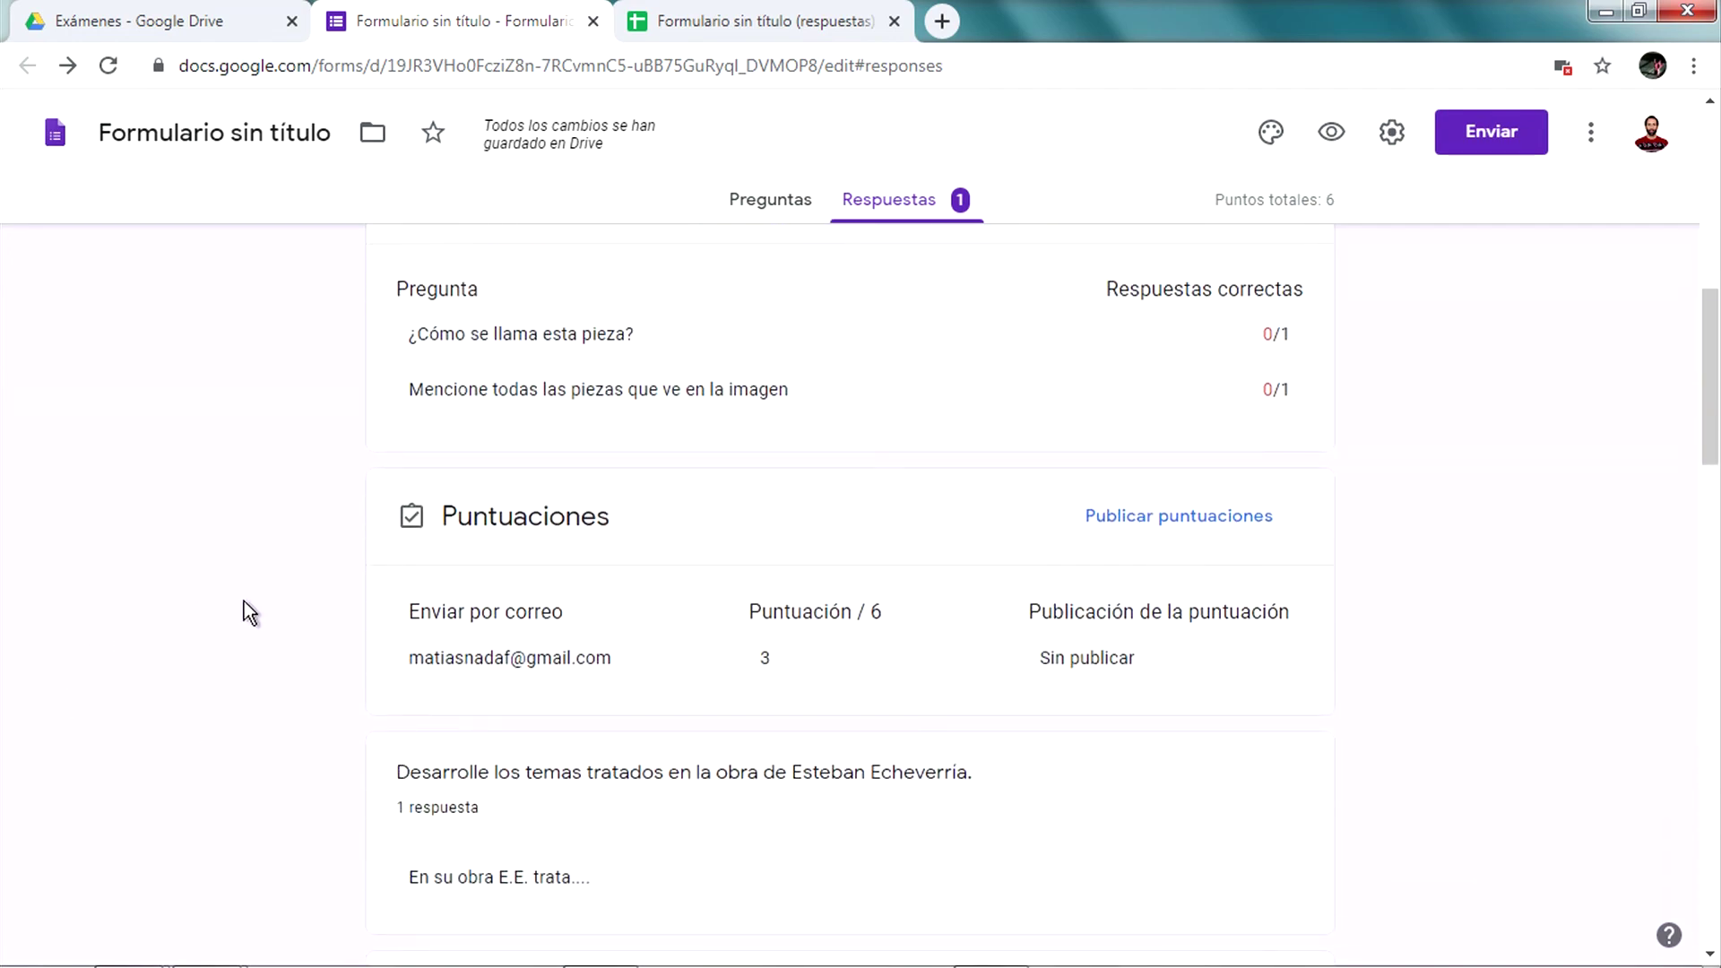
scroll(870, 853, down, 3)
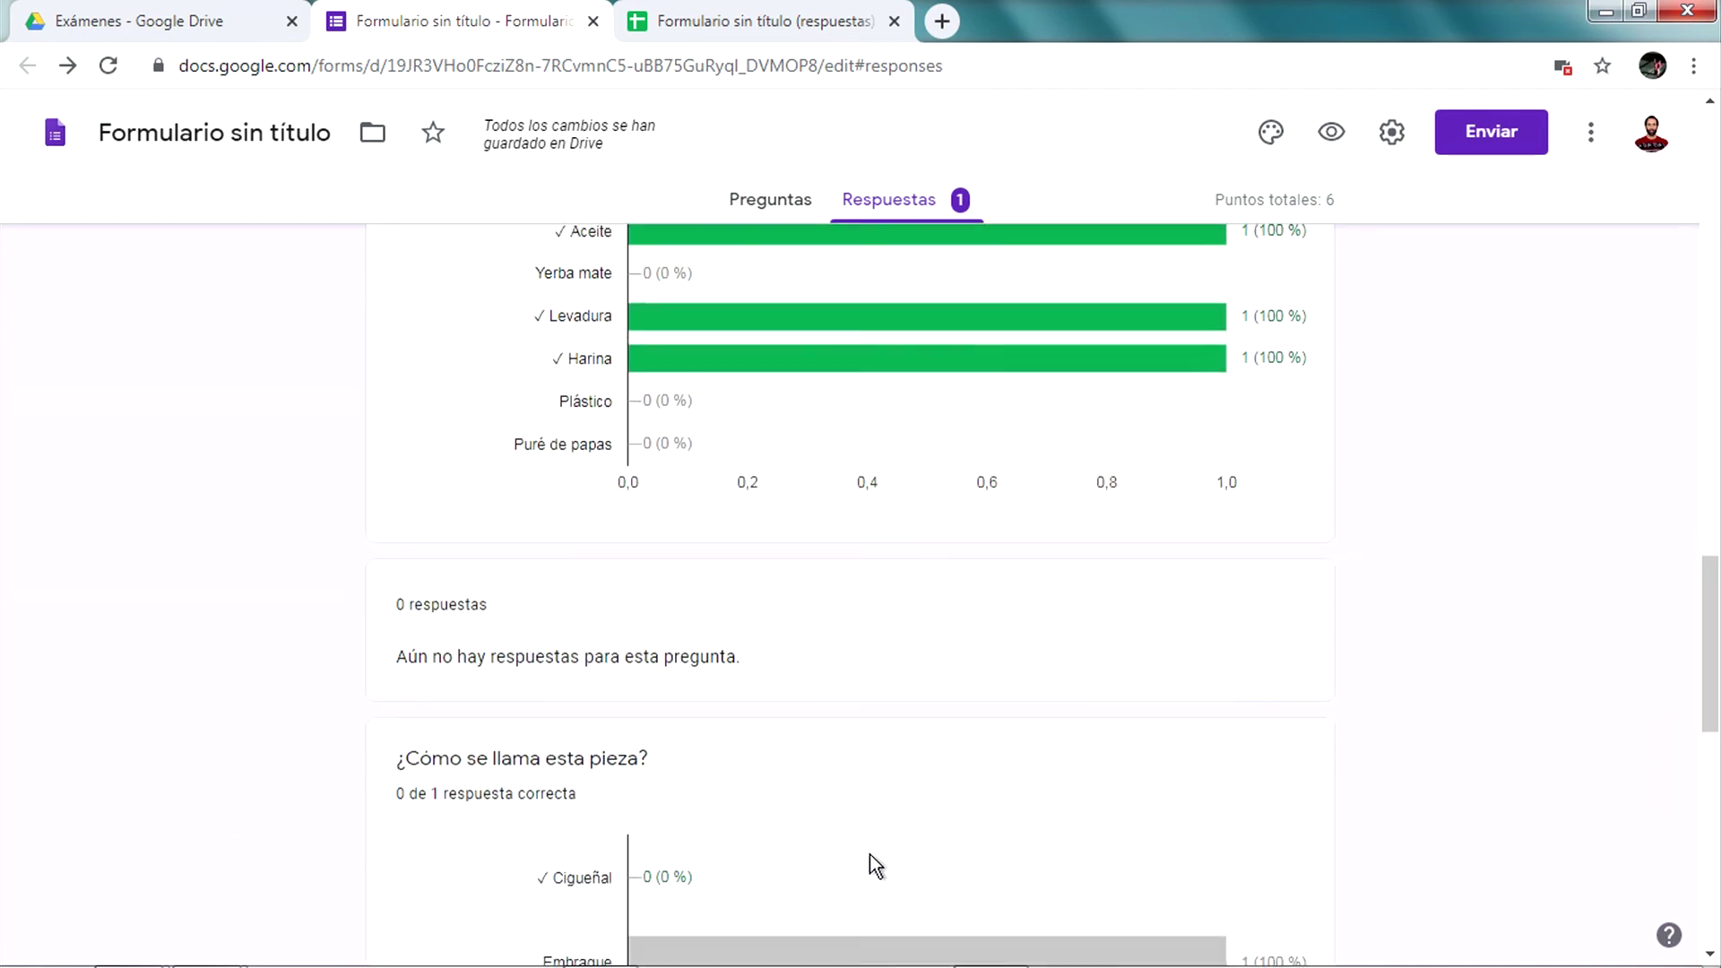
scroll(860, 879, up, 14)
scroll(862, 868, down, 10)
scroll(863, 868, down, 13)
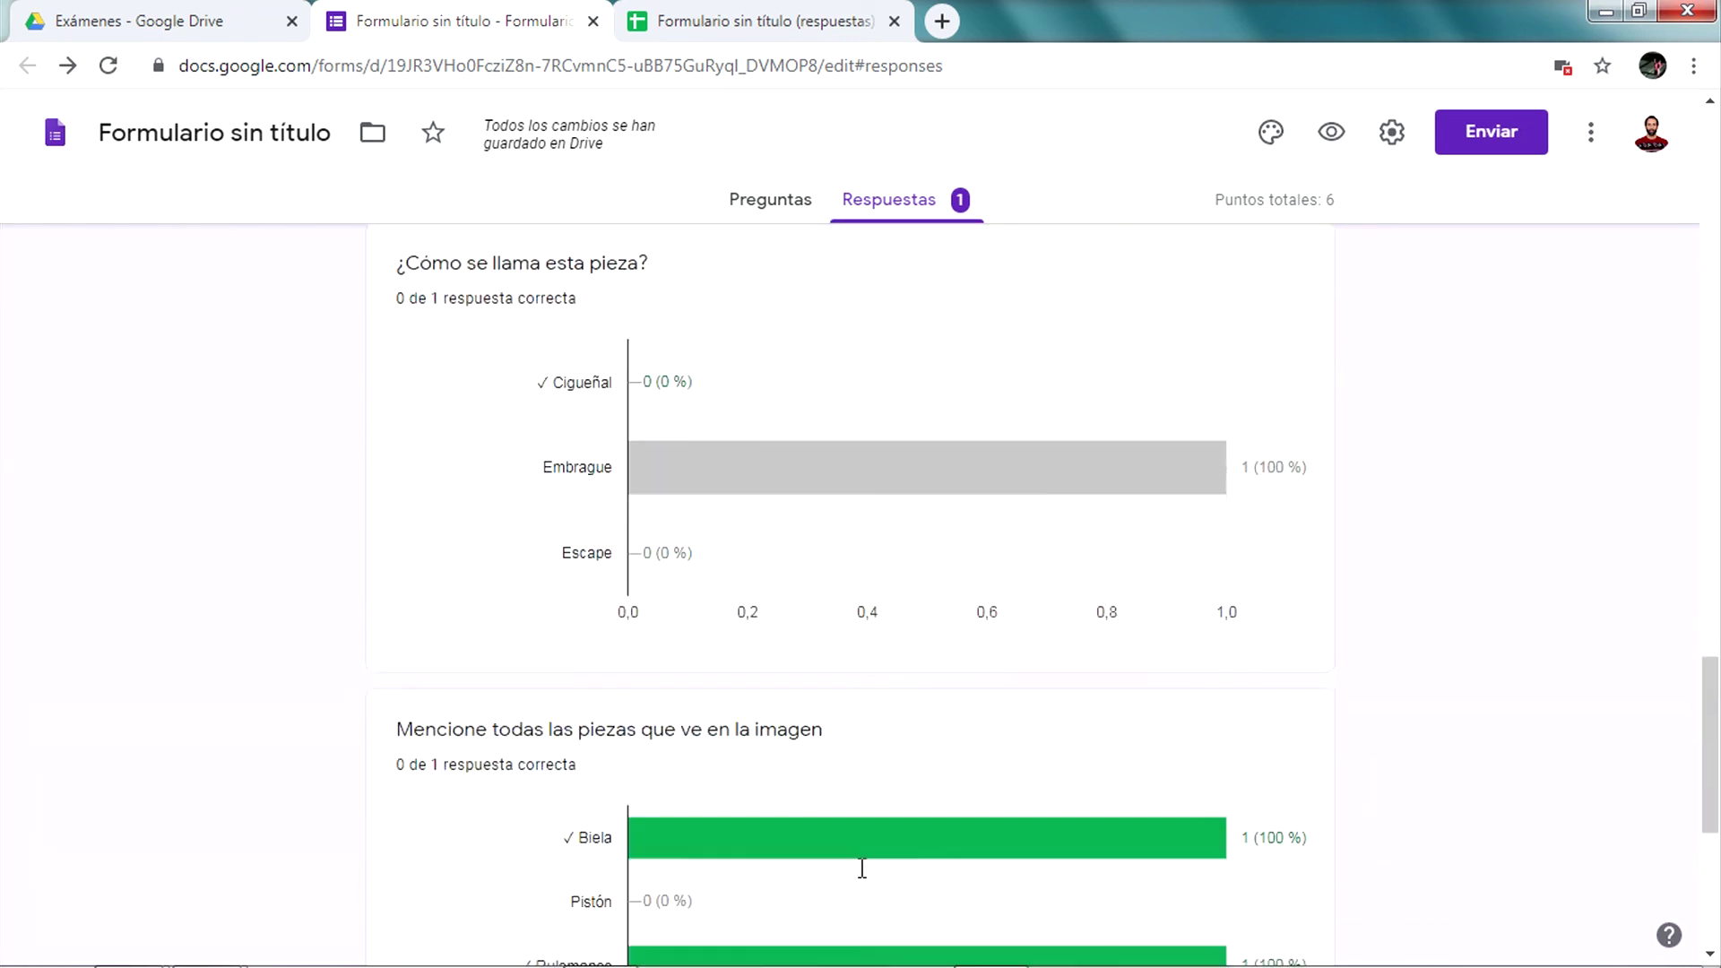
scroll(861, 868, up, 7)
scroll(864, 870, up, 15)
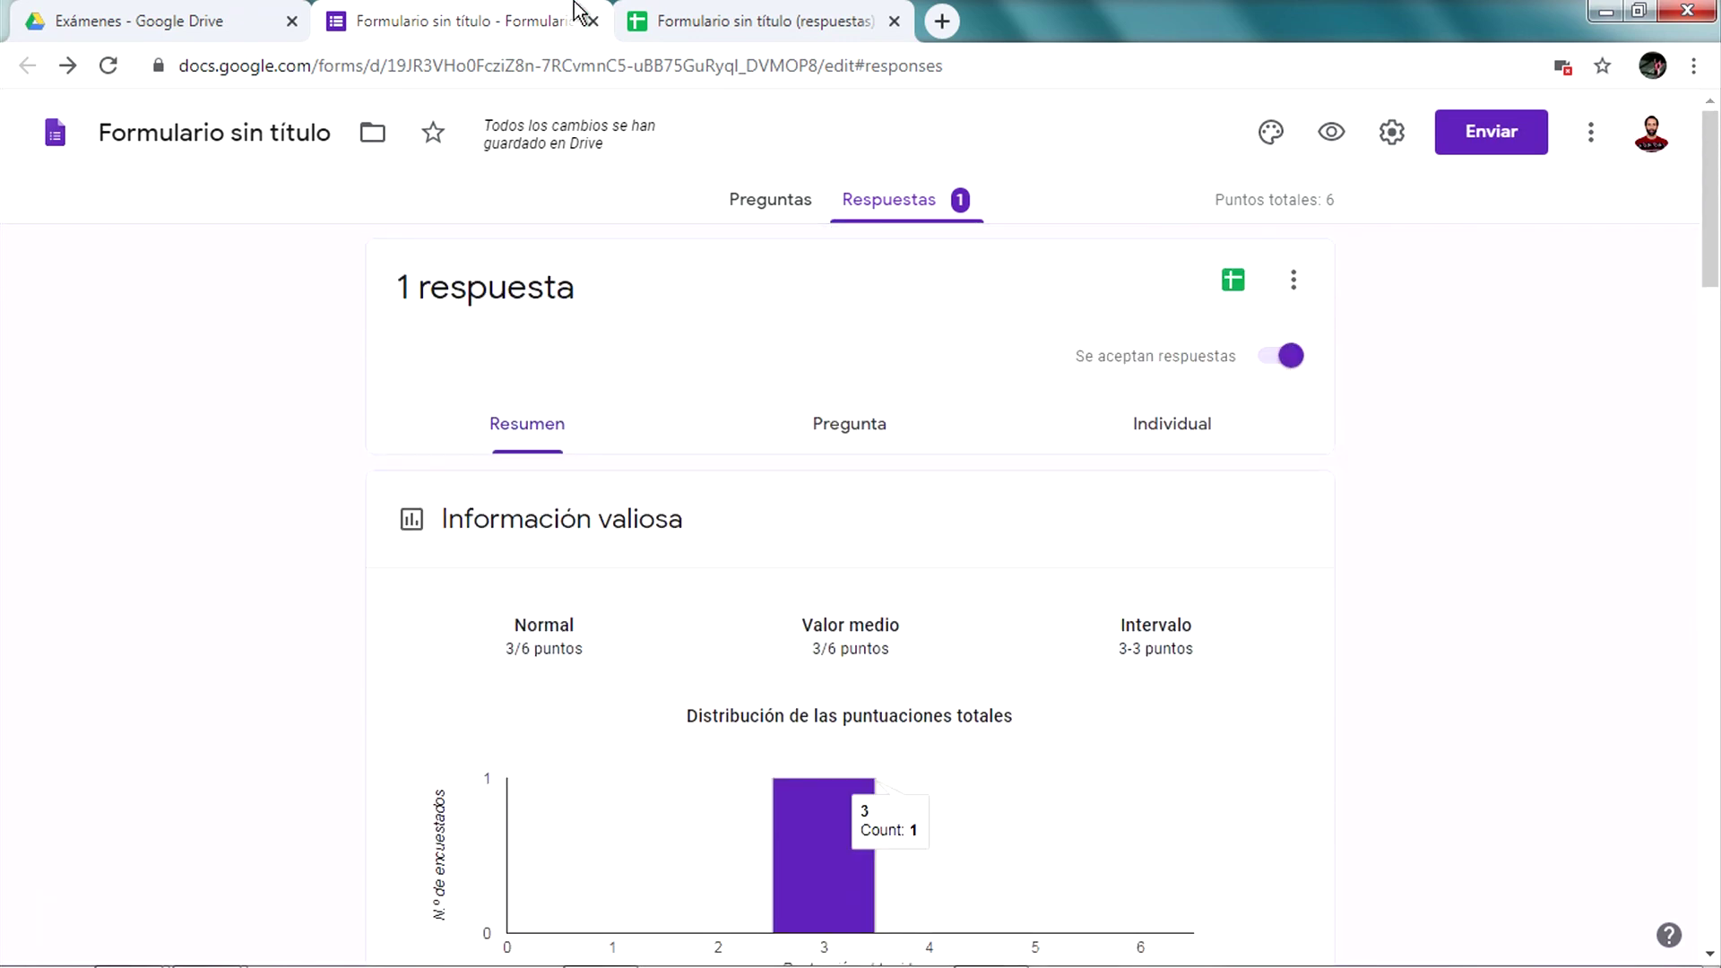
click(690, 13)
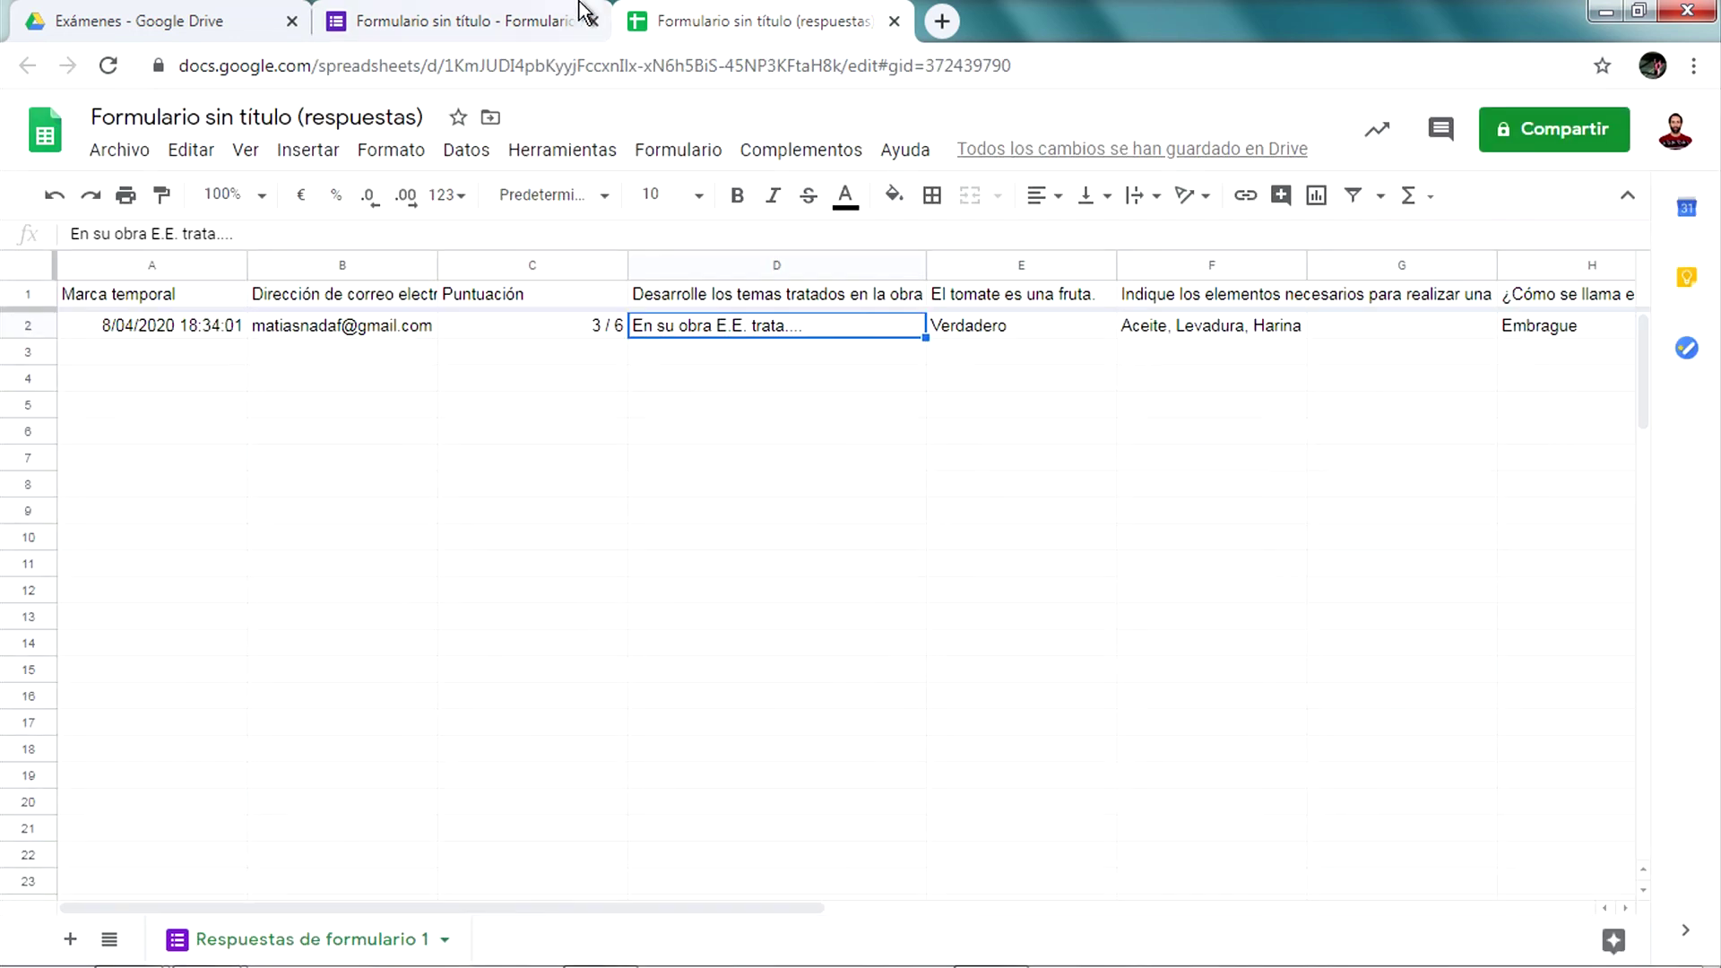
click(547, 20)
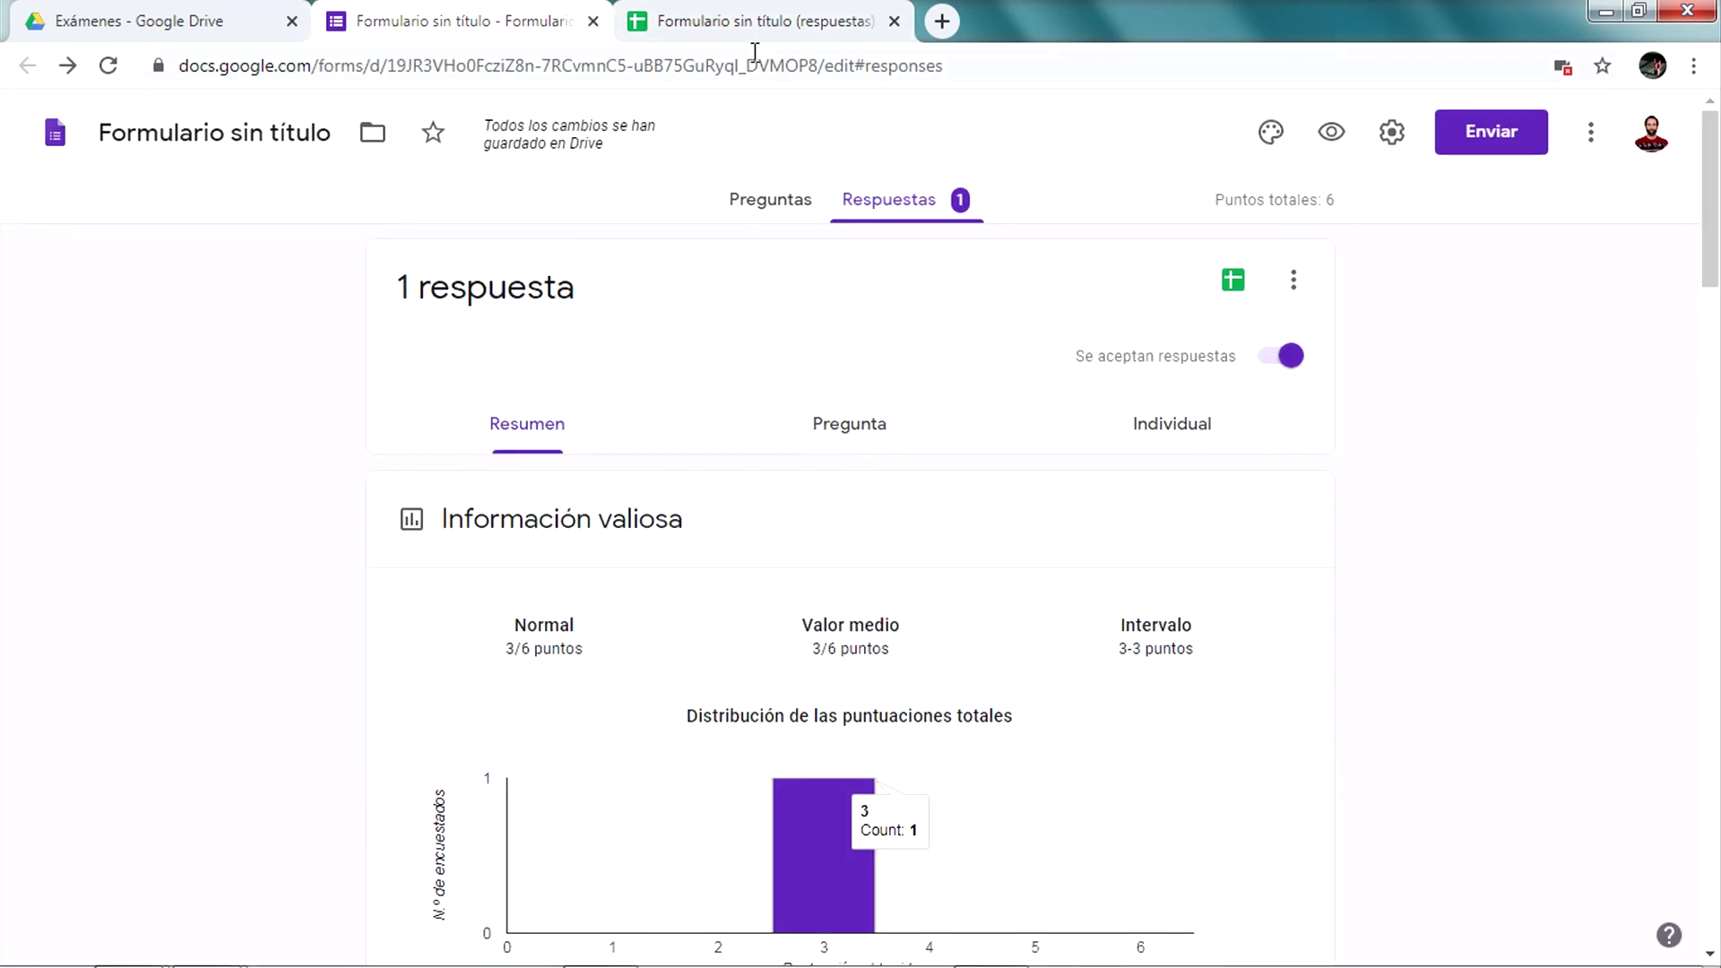